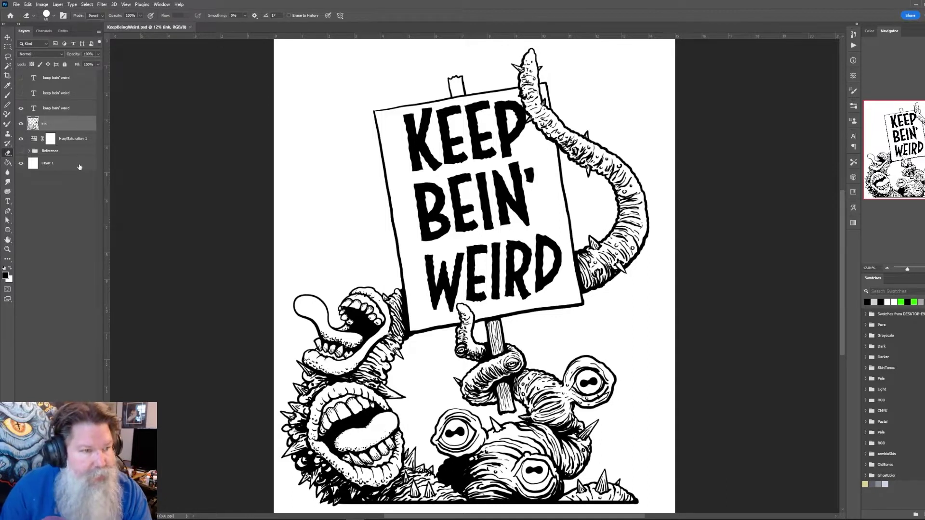
Add a new layer named color directly above the Hue/Saturation 1 adjustment layer, beneath the ink layer
left_click(90, 141)
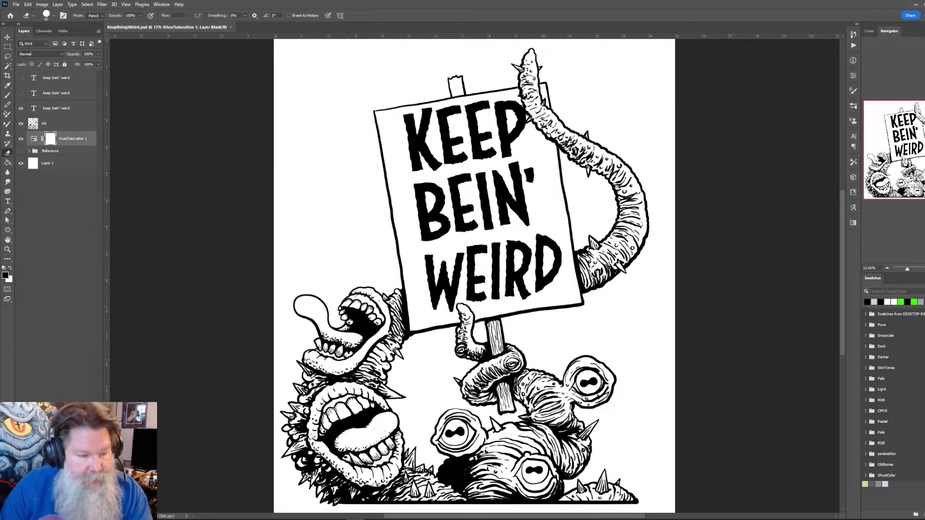
key("ctrl+shift+alt+n")
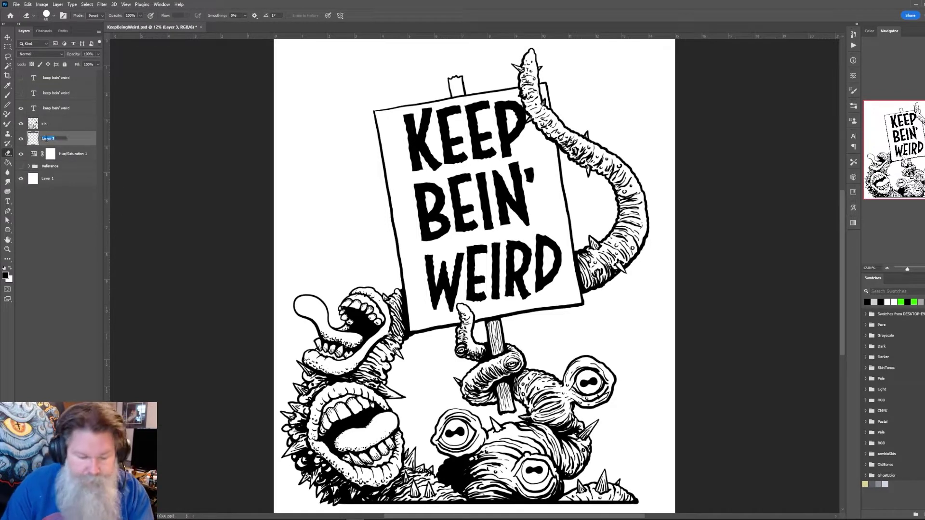
key("Return")
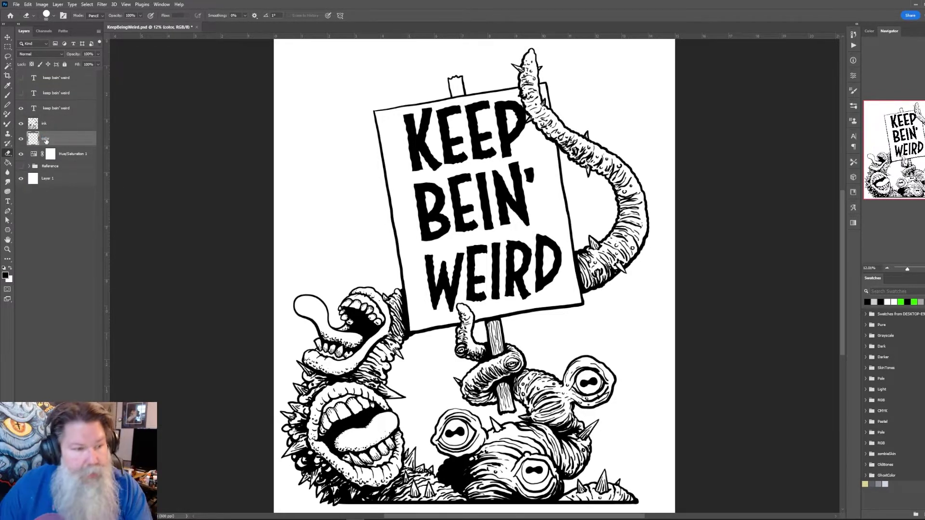
Set up the Pencil tool with the inker brush preset beside the 30 inker and a green from the Pure swatches
left_click(7, 105)
left_click(54, 17)
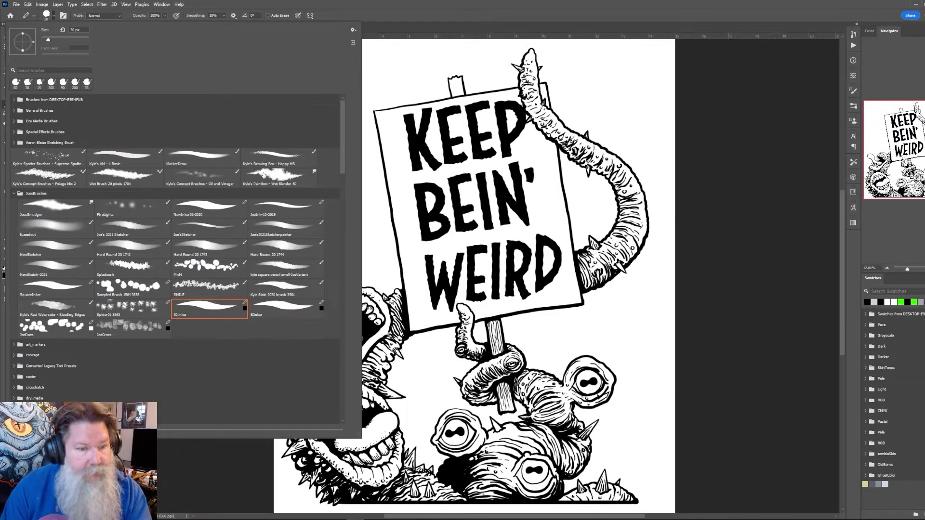
left_click(296, 310)
left_click(552, 4)
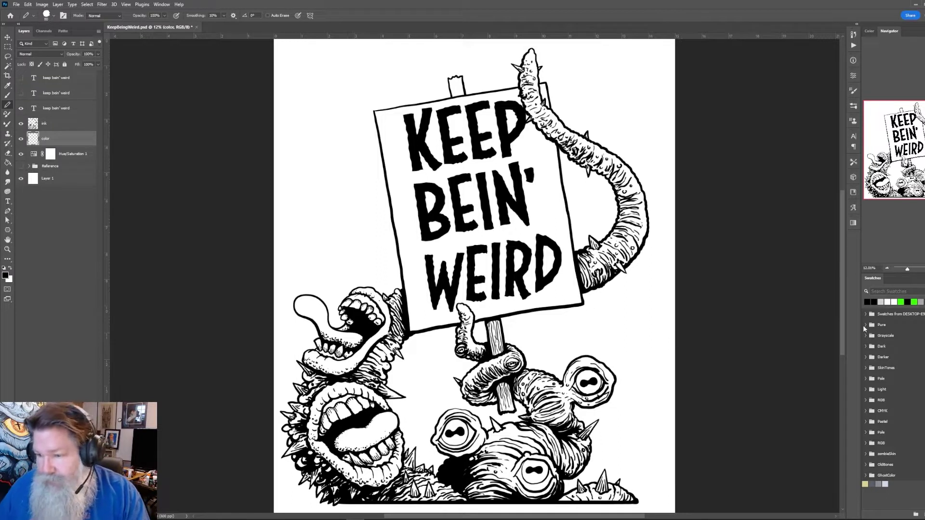
left_click(866, 326)
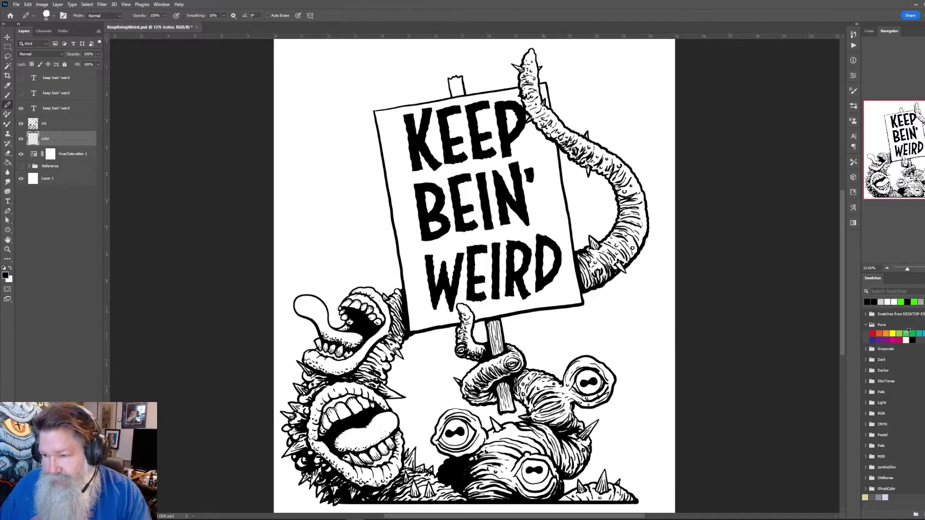
left_click(908, 332)
Trace green just inside the ink lines of the upper open-mouthed creature's lips and the first spike below it
key("z")
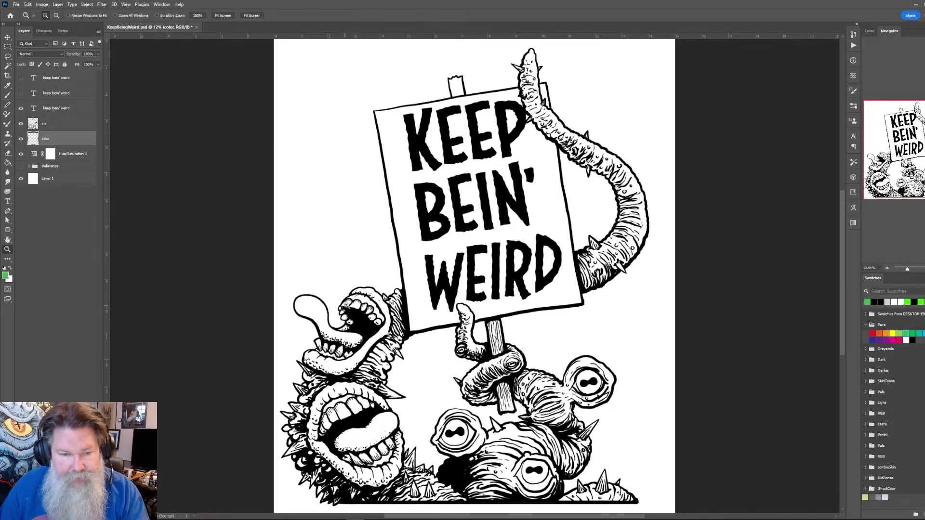
left_click(356, 307)
left_click(357, 310)
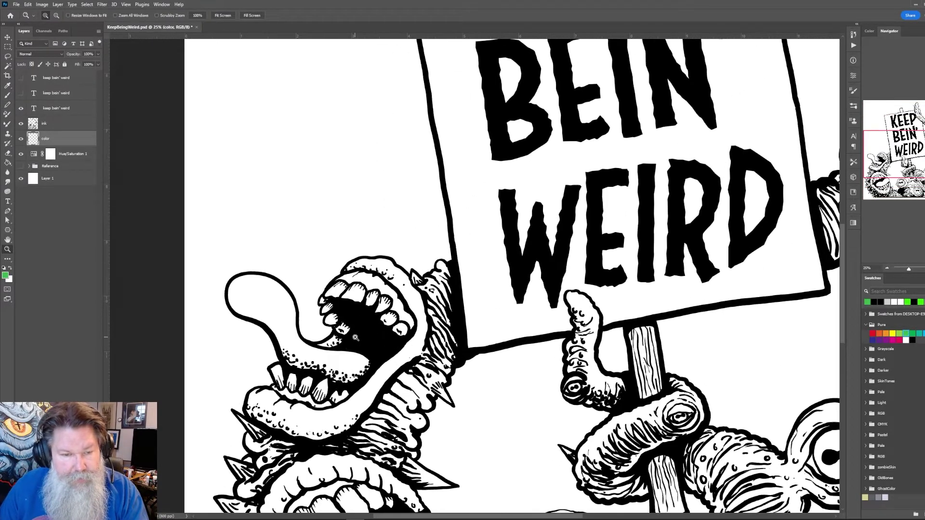
left_click(351, 349)
left_click_drag(344, 360, 439, 260)
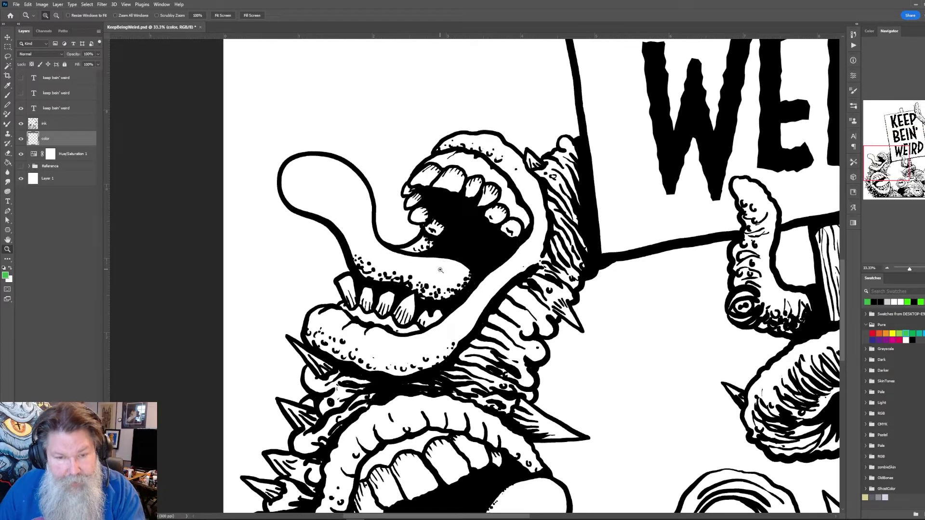
left_click(440, 271)
key("b")
left_click_drag(548, 216, 492, 255)
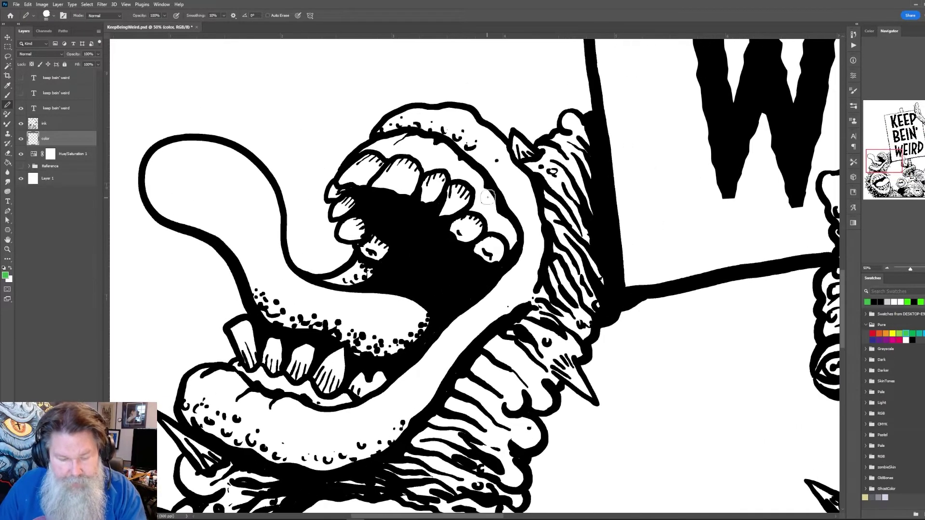
mouse_move(380, 129)
left_mouse_down()
mouse_move(432, 127)
mouse_move(461, 144)
mouse_move(506, 198)
mouse_move(527, 256)
mouse_move(371, 400)
mouse_move(339, 413)
mouse_move(269, 401)
mouse_move(201, 370)
mouse_move(177, 409)
mouse_move(189, 439)
mouse_move(170, 425)
mouse_move(192, 460)
mouse_move(181, 480)
mouse_move(193, 491)
left_mouse_up()
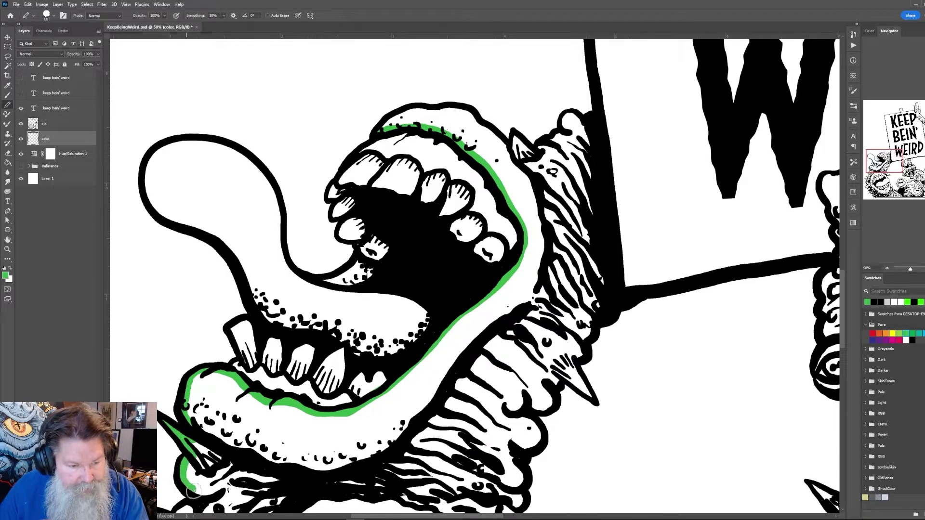
Continue the green edge around the lower mouth creature's outer spikes and bumps and along the base of its body
mouse_move(236, 462)
left_mouse_down()
mouse_move(490, 172)
mouse_move(441, 209)
mouse_move(406, 206)
mouse_move(441, 246)
mouse_move(425, 285)
mouse_move(388, 283)
mouse_move(417, 319)
mouse_move(399, 332)
mouse_move(356, 322)
mouse_move(400, 353)
mouse_move(386, 379)
mouse_move(362, 392)
mouse_move(390, 393)
mouse_move(411, 436)
mouse_move(483, 282)
mouse_move(520, 235)
mouse_move(506, 220)
mouse_move(481, 240)
mouse_move(475, 256)
mouse_move(486, 274)
mouse_move(459, 307)
mouse_move(498, 295)
mouse_move(497, 316)
mouse_move(541, 386)
left_mouse_up()
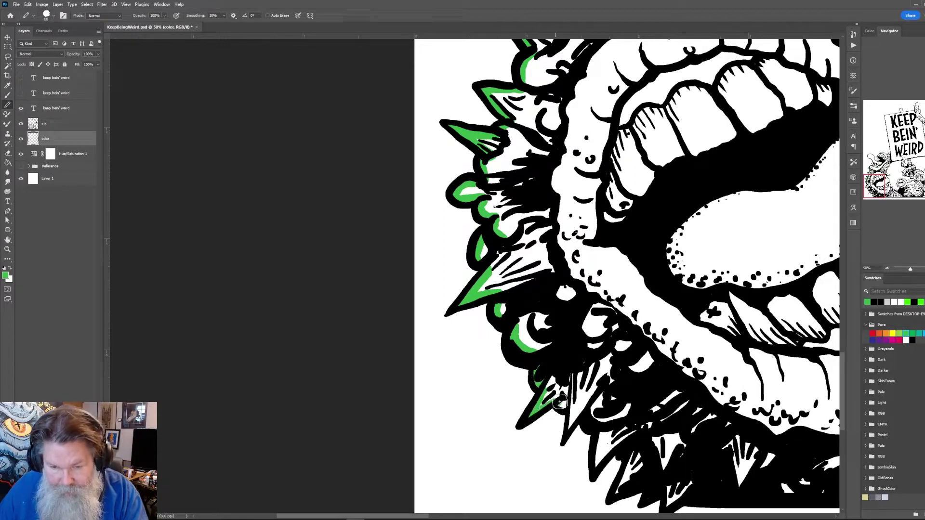
mouse_move(569, 409)
left_mouse_down()
mouse_move(569, 425)
mouse_move(589, 407)
mouse_move(600, 426)
mouse_move(596, 467)
mouse_move(624, 431)
mouse_move(641, 433)
mouse_move(615, 492)
left_mouse_up()
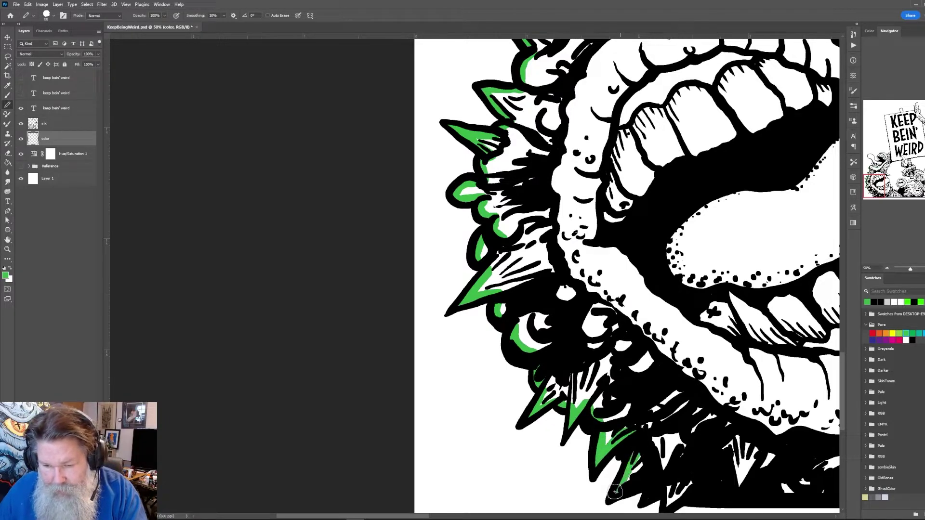
mouse_move(671, 470)
left_mouse_down()
mouse_move(623, 341)
mouse_move(599, 312)
mouse_move(547, 330)
mouse_move(595, 315)
mouse_move(596, 351)
mouse_move(612, 333)
left_mouse_up()
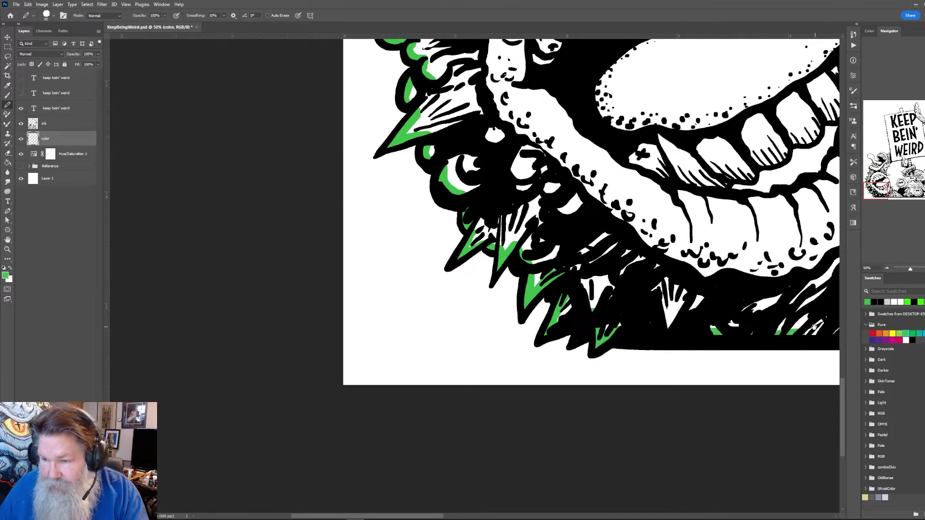
mouse_move(810, 330)
left_mouse_down()
mouse_move(291, 268)
mouse_move(745, 274)
left_mouse_up()
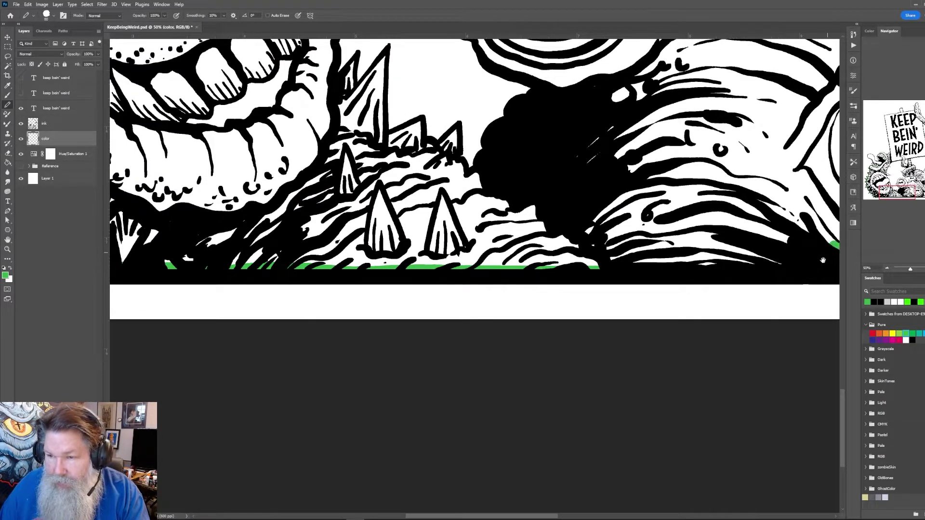
Outline the small spiked mound at the artwork's lower right in green and fill it with the Paint Bucket
mouse_move(823, 261)
left_mouse_down()
mouse_move(555, 246)
mouse_move(595, 260)
mouse_move(554, 260)
mouse_move(826, 263)
left_mouse_up()
mouse_move(826, 263)
left_mouse_down()
mouse_move(655, 256)
mouse_move(434, 273)
mouse_move(625, 270)
mouse_move(565, 220)
mouse_move(562, 196)
mouse_move(539, 212)
mouse_move(509, 202)
mouse_move(505, 148)
mouse_move(476, 207)
mouse_move(447, 205)
mouse_move(420, 220)
mouse_move(399, 194)
mouse_move(399, 223)
mouse_move(319, 269)
left_mouse_up()
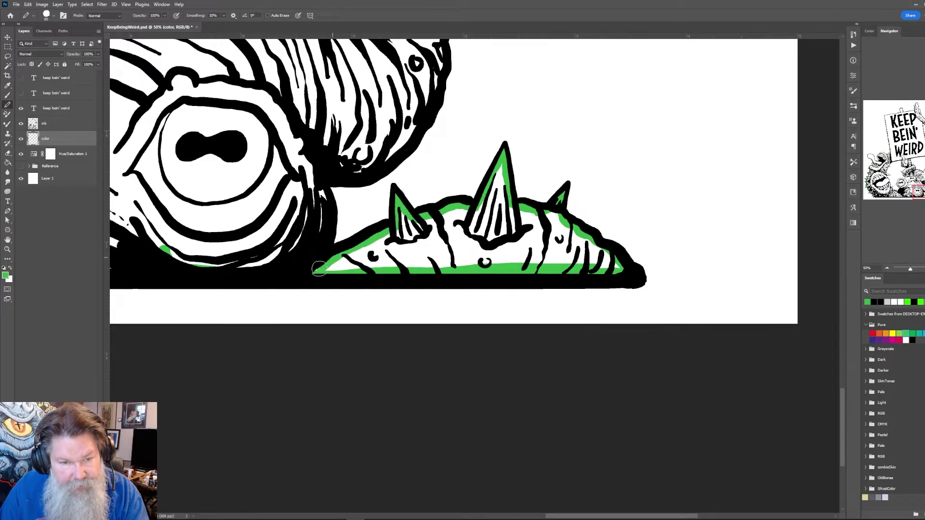
key("g")
left_click(467, 256)
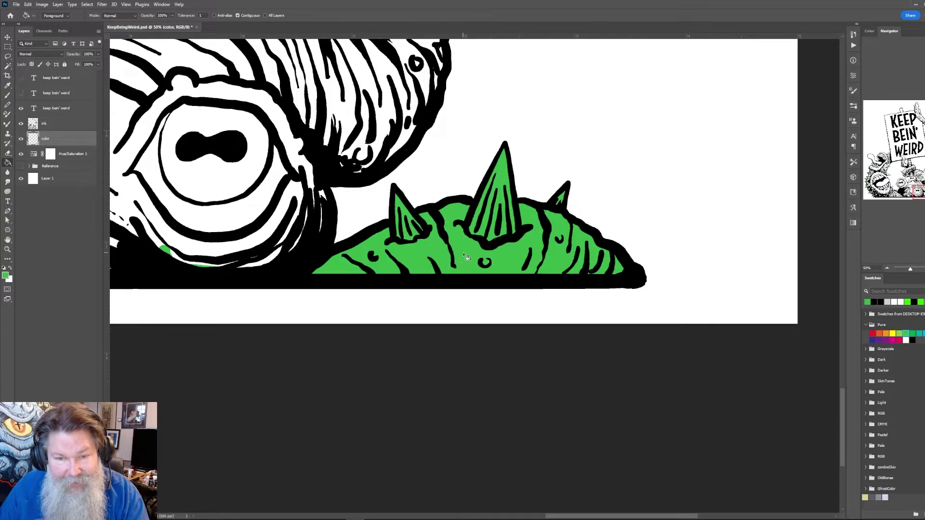
Trace green inside the large tentacled creature's right side, its spikes and the upper edge of its body
left_click_drag(390, 252, 584, 298)
key("b")
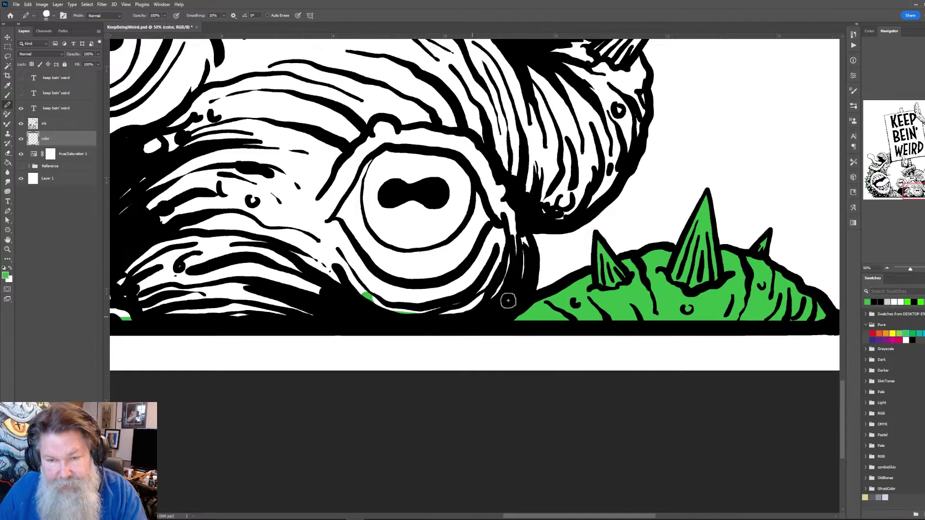
mouse_move(507, 302)
left_mouse_down()
mouse_move(522, 261)
mouse_move(521, 209)
mouse_move(544, 217)
mouse_move(584, 208)
mouse_move(617, 175)
mouse_move(644, 65)
mouse_move(576, 182)
mouse_move(585, 183)
mouse_move(581, 153)
mouse_move(622, 96)
mouse_move(559, 138)
mouse_move(560, 113)
mouse_move(528, 88)
mouse_move(535, 157)
mouse_move(624, 243)
left_mouse_up()
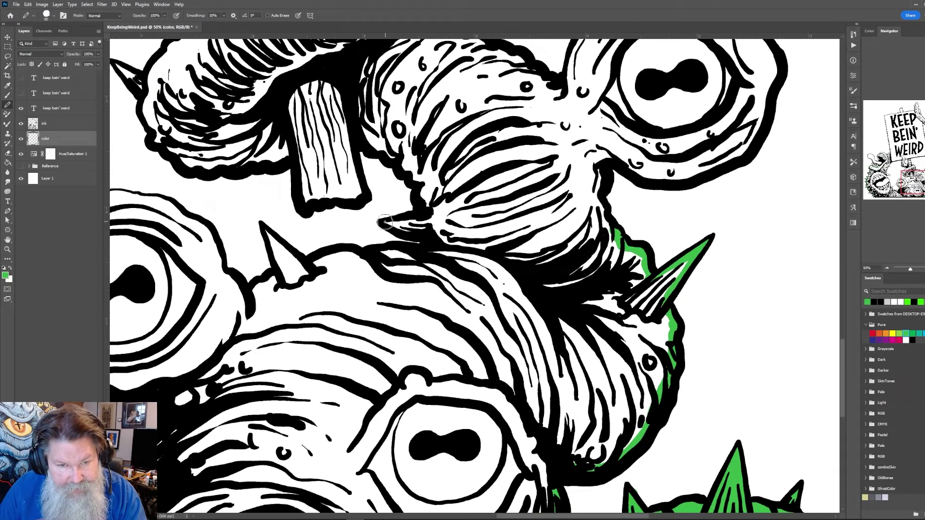
mouse_move(384, 223)
left_mouse_down()
mouse_move(433, 233)
mouse_move(443, 252)
mouse_move(343, 253)
mouse_move(303, 272)
left_mouse_up()
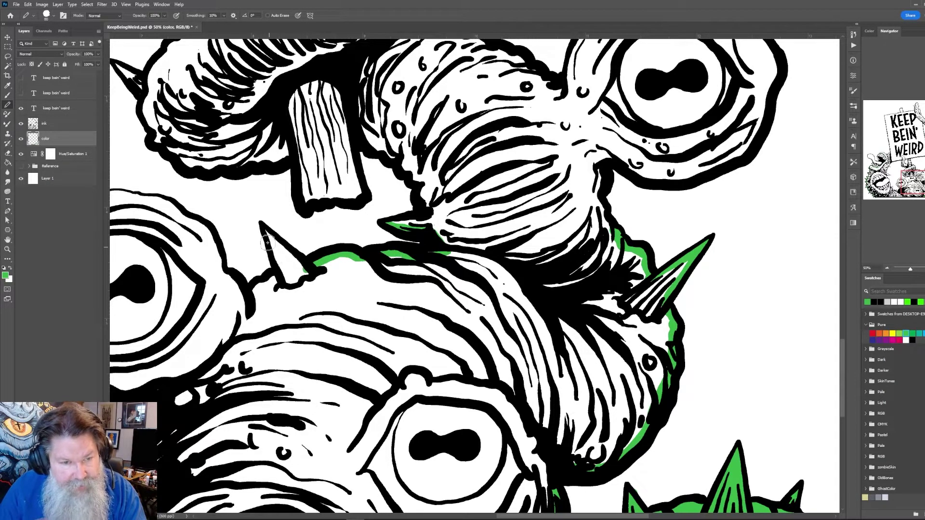
mouse_move(263, 225)
left_mouse_down()
mouse_move(303, 270)
mouse_move(272, 242)
mouse_move(274, 281)
mouse_move(241, 297)
mouse_move(213, 265)
left_mouse_up()
mouse_move(539, 325)
left_mouse_down()
mouse_move(589, 269)
mouse_move(571, 309)
left_mouse_up()
left_click_drag(417, 212, 458, 195)
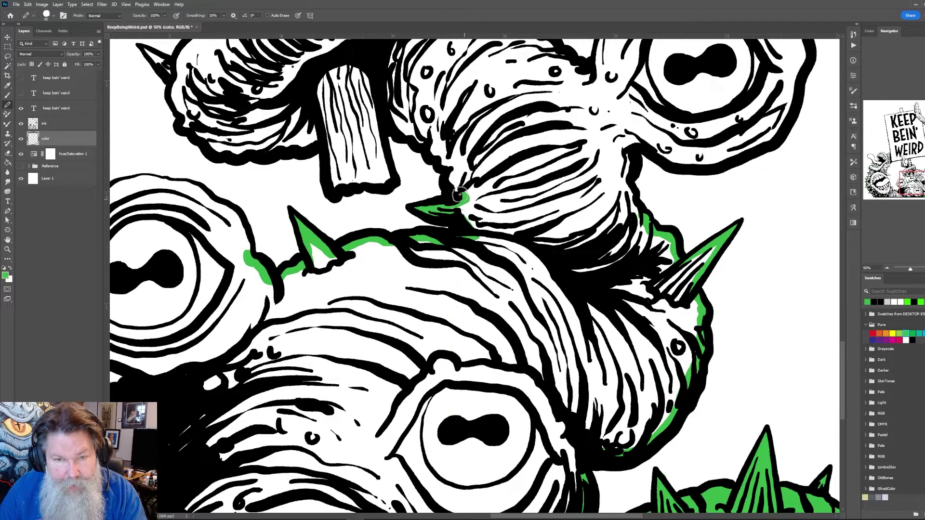
Trace green around the inside of the large creature's left eye bulge and close the edge of its body down to the base
left_click_drag(353, 266, 578, 209)
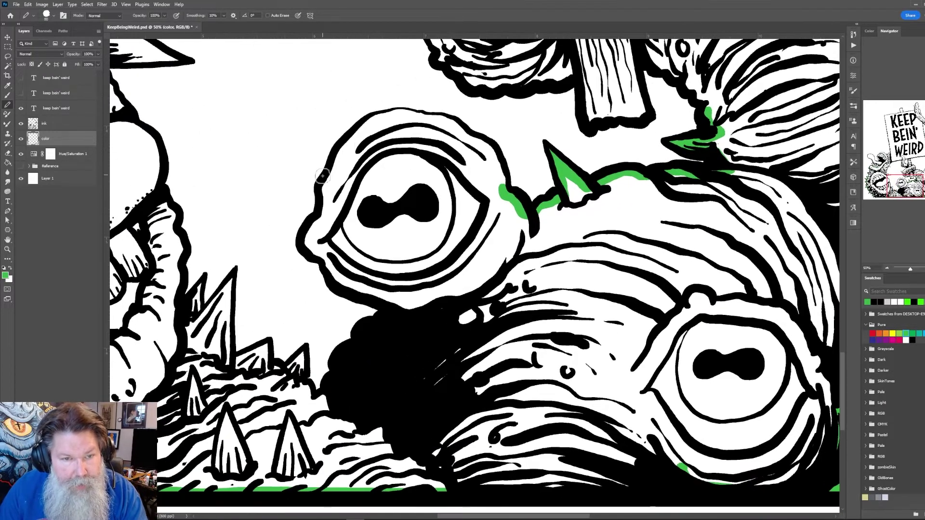
mouse_move(322, 176)
left_mouse_down()
mouse_move(324, 186)
mouse_move(343, 145)
mouse_move(378, 118)
left_mouse_up()
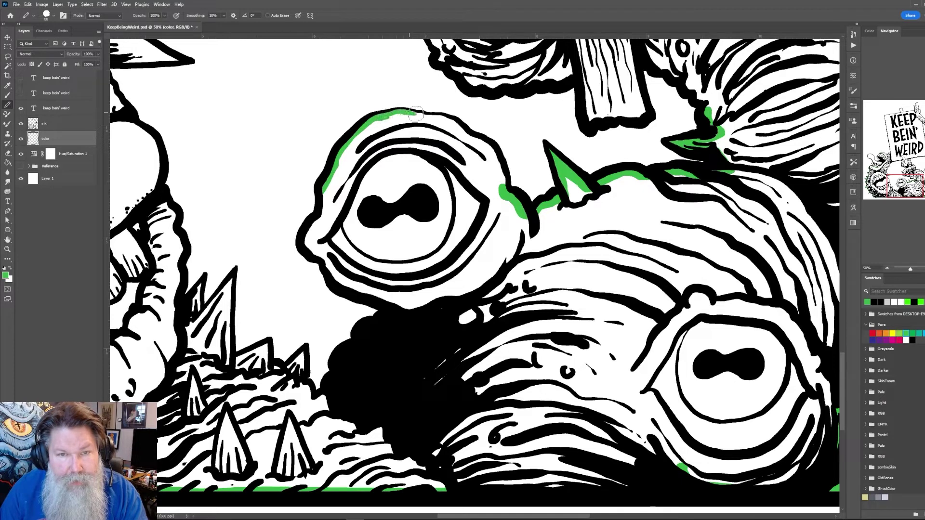
mouse_move(465, 133)
left_mouse_down()
mouse_move(489, 147)
mouse_move(502, 184)
left_mouse_up()
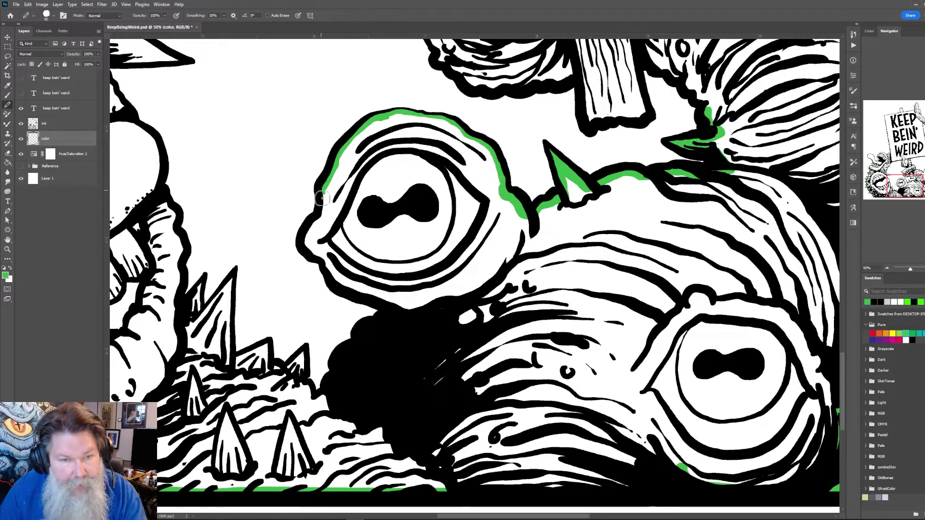
mouse_move(322, 198)
left_mouse_down()
mouse_move(304, 246)
mouse_move(328, 273)
mouse_move(426, 311)
left_mouse_up()
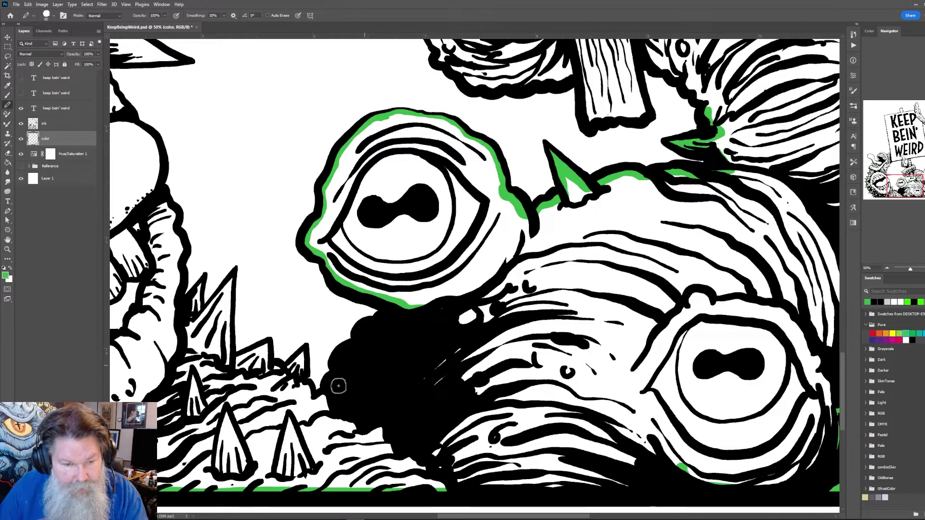
mouse_move(335, 388)
left_mouse_down()
mouse_move(313, 403)
mouse_move(299, 388)
mouse_move(317, 402)
mouse_move(317, 484)
left_mouse_up()
Close the boundary across the base of the eye stalk and fill the large creature's body with green
left_click_drag(474, 388, 256, 338)
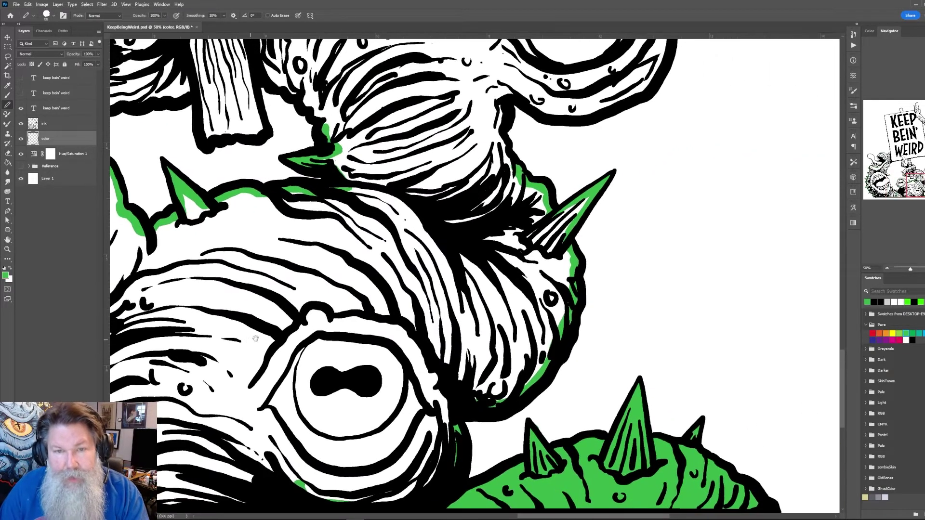
mouse_move(336, 151)
left_mouse_down()
mouse_move(480, 179)
mouse_move(523, 171)
left_mouse_up()
key("g")
left_click(475, 295)
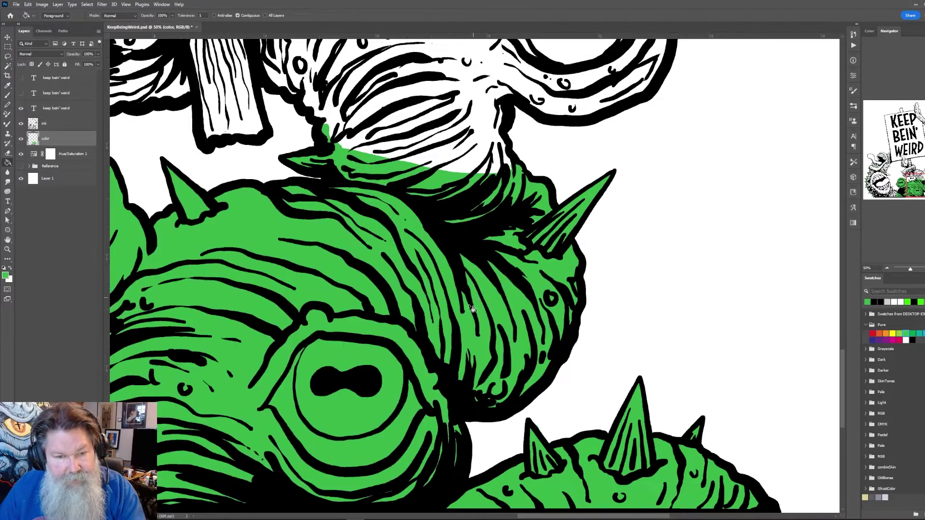
Outline the upper tentacle and its round eye stalk in green, then fill the enclosed area
mouse_move(473, 308)
left_mouse_down()
mouse_move(508, 292)
mouse_move(553, 354)
left_mouse_up()
key("b")
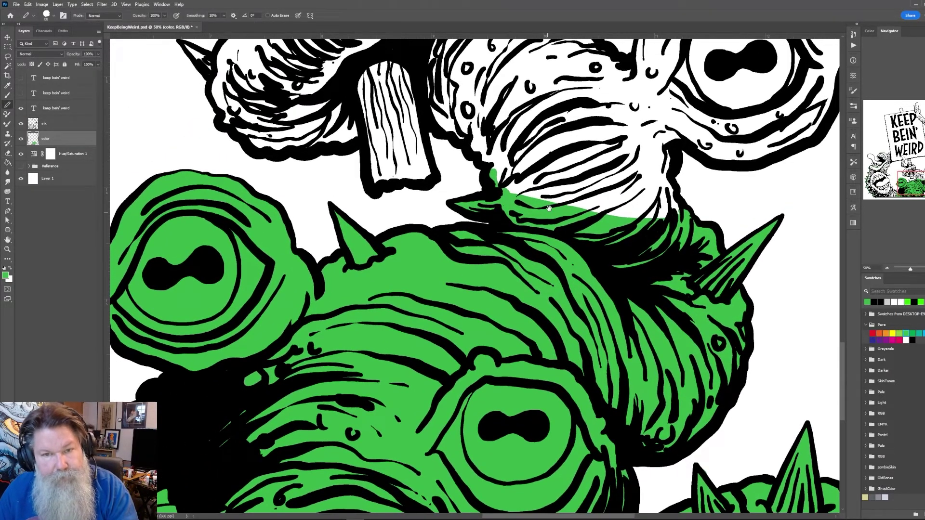
left_click_drag(541, 262, 610, 348)
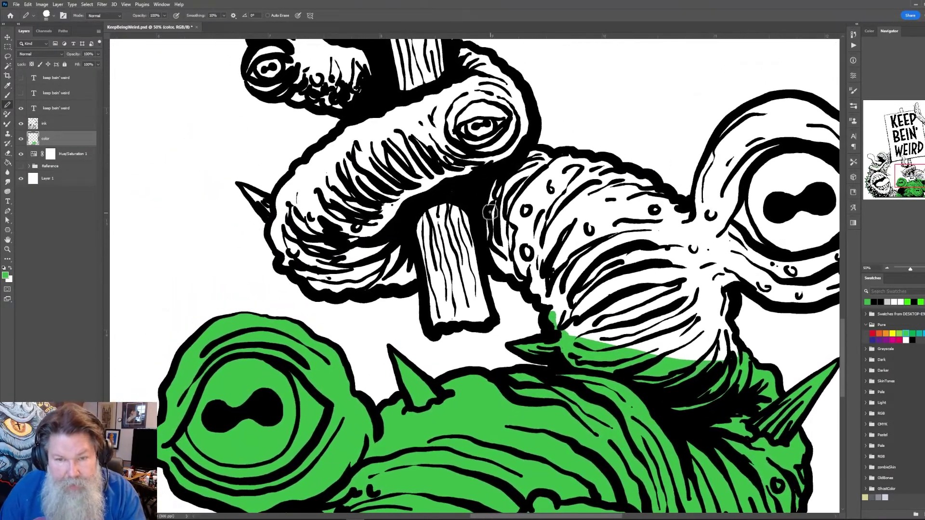
left_click_drag(490, 256, 555, 325)
mouse_move(491, 253)
left_mouse_down()
mouse_move(510, 166)
mouse_move(533, 154)
mouse_move(608, 166)
mouse_move(698, 222)
mouse_move(714, 154)
mouse_move(476, 224)
left_mouse_up()
mouse_move(453, 195)
left_mouse_down()
mouse_move(452, 174)
mouse_move(497, 145)
mouse_move(540, 140)
mouse_move(565, 156)
left_mouse_up()
mouse_move(587, 167)
left_mouse_down()
mouse_move(636, 215)
mouse_move(643, 243)
mouse_move(610, 311)
mouse_move(576, 337)
mouse_move(537, 346)
mouse_move(463, 335)
mouse_move(467, 374)
left_mouse_up()
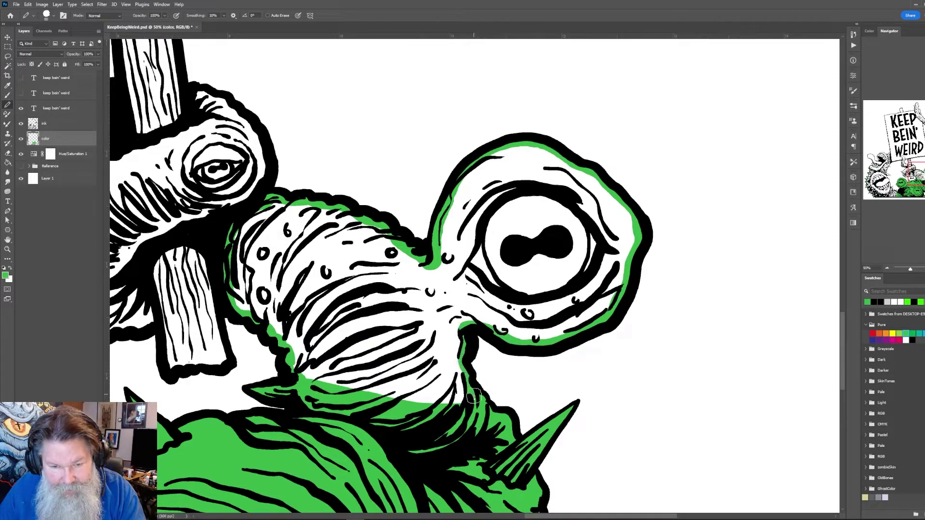
key("g")
left_click(407, 365)
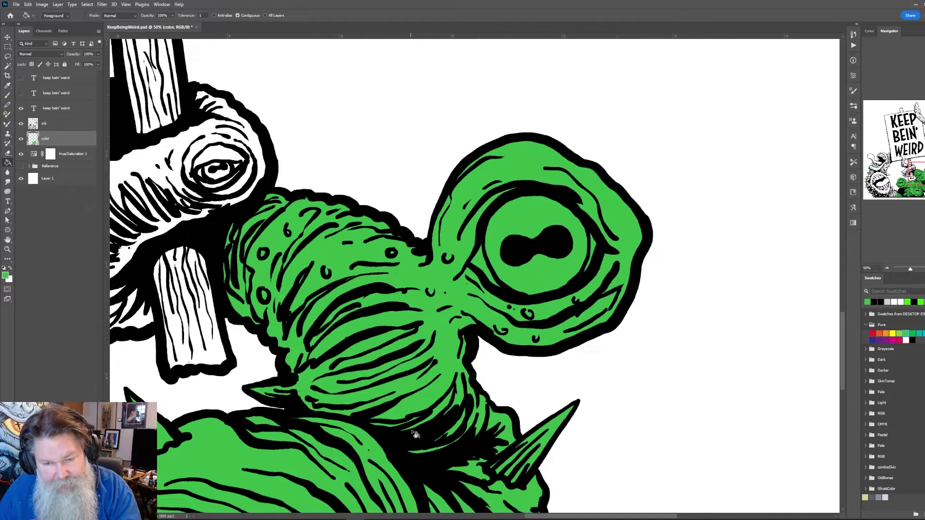
Outline the tentacle coil wrapped around the wooden sign post in green, including its spike, and fill it
key("b")
mouse_move(378, 393)
left_mouse_down()
mouse_move(640, 307)
mouse_move(789, 364)
left_mouse_up()
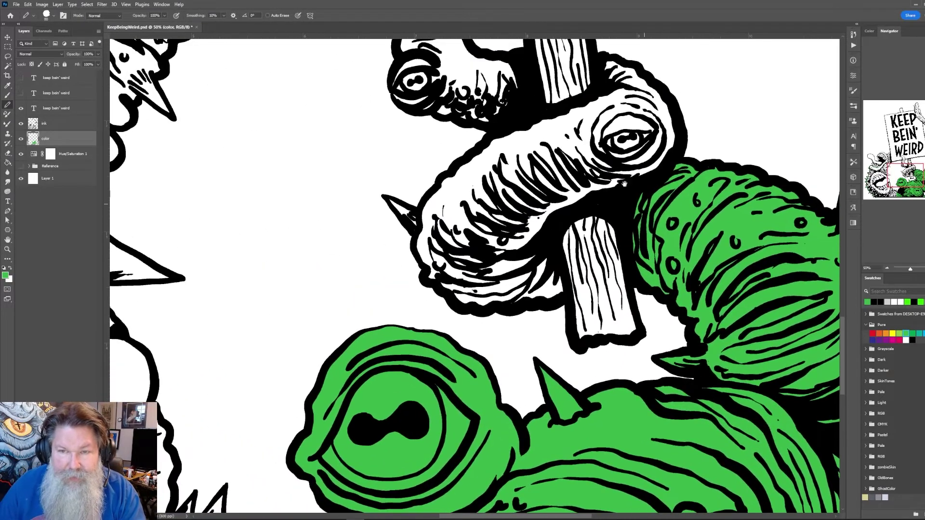
left_click_drag(624, 183, 603, 230)
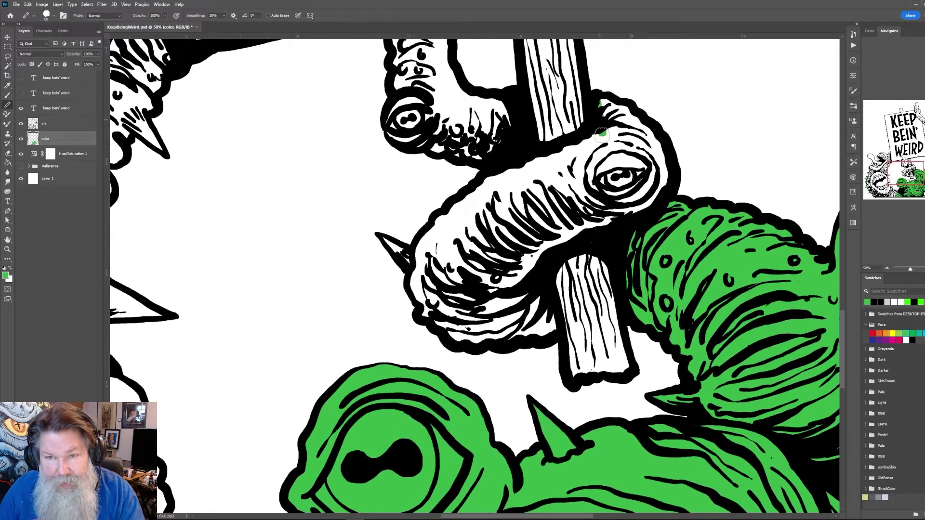
mouse_move(602, 134)
left_mouse_down()
mouse_move(492, 175)
mouse_move(410, 253)
mouse_move(383, 240)
mouse_move(408, 253)
mouse_move(393, 247)
mouse_move(407, 258)
mouse_move(395, 251)
mouse_move(420, 315)
mouse_move(455, 340)
mouse_move(552, 333)
mouse_move(554, 312)
left_mouse_up()
mouse_move(544, 269)
left_mouse_down()
mouse_move(567, 235)
mouse_move(647, 206)
mouse_move(668, 183)
mouse_move(660, 147)
mouse_move(632, 113)
left_mouse_up()
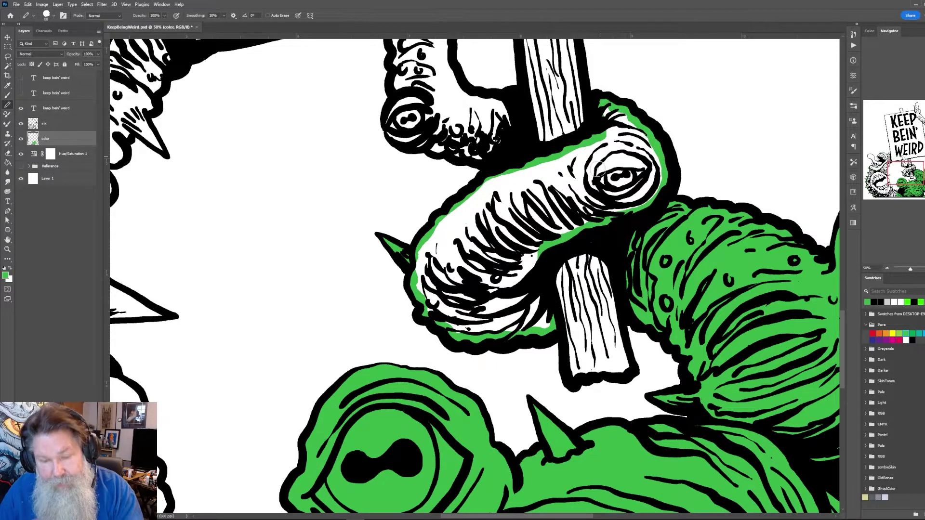
key("g")
left_click(573, 198)
Outline the small tentacle tip and its eye overlapping the sign's lower edge in green, then fill the enclosed area
key("b")
left_click_drag(442, 31, 482, 151)
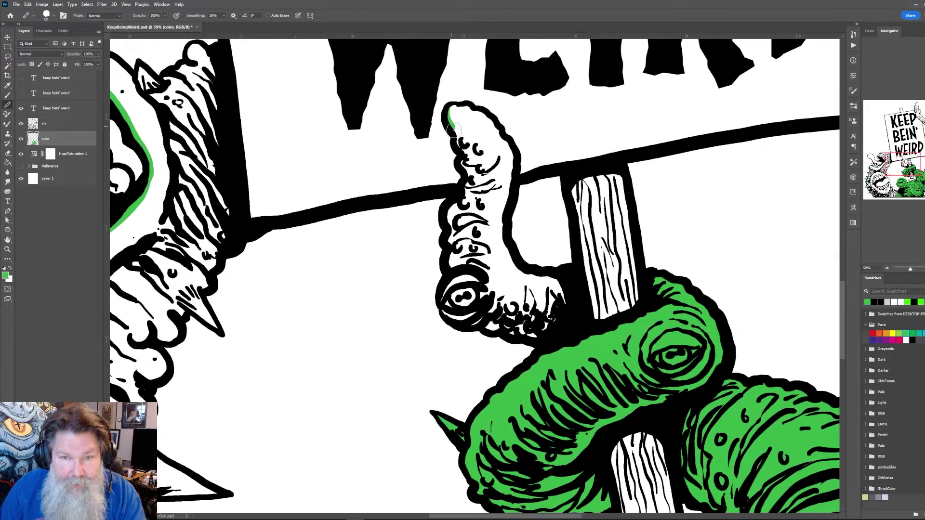
mouse_move(465, 187)
left_mouse_down()
mouse_move(448, 223)
mouse_move(448, 258)
left_mouse_up()
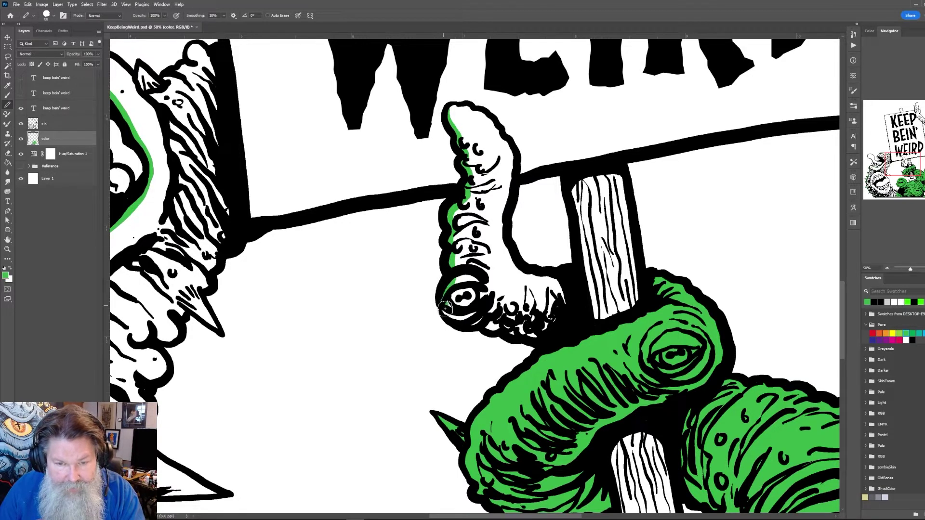
mouse_move(445, 309)
left_mouse_down()
mouse_move(465, 324)
mouse_move(527, 335)
mouse_move(564, 296)
mouse_move(509, 256)
mouse_move(501, 212)
mouse_move(515, 161)
mouse_move(496, 127)
mouse_move(465, 107)
mouse_move(454, 112)
left_mouse_up()
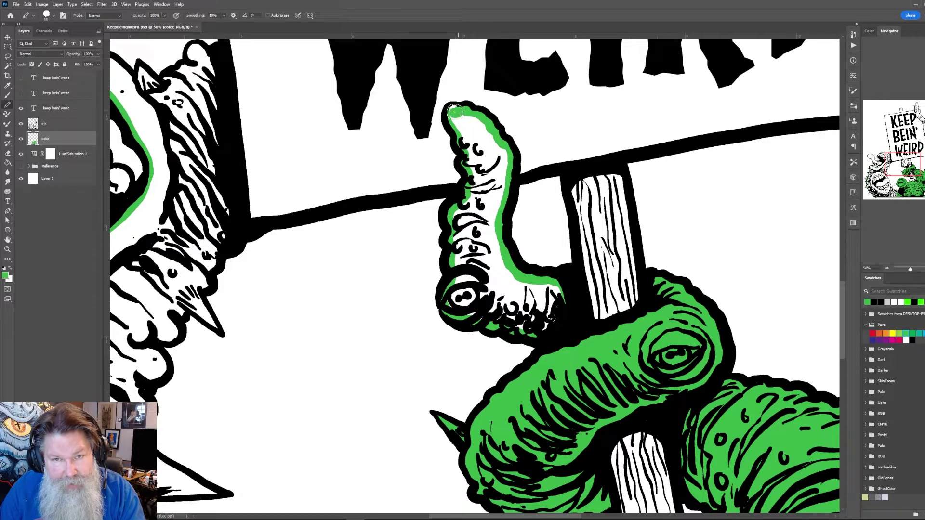
key("g")
left_click(489, 181)
key("b")
Choose a brown from the Pale swatches, then outline and fill the wooden post section between the sign and the tentacle coil
left_click_drag(750, 308, 441, 227)
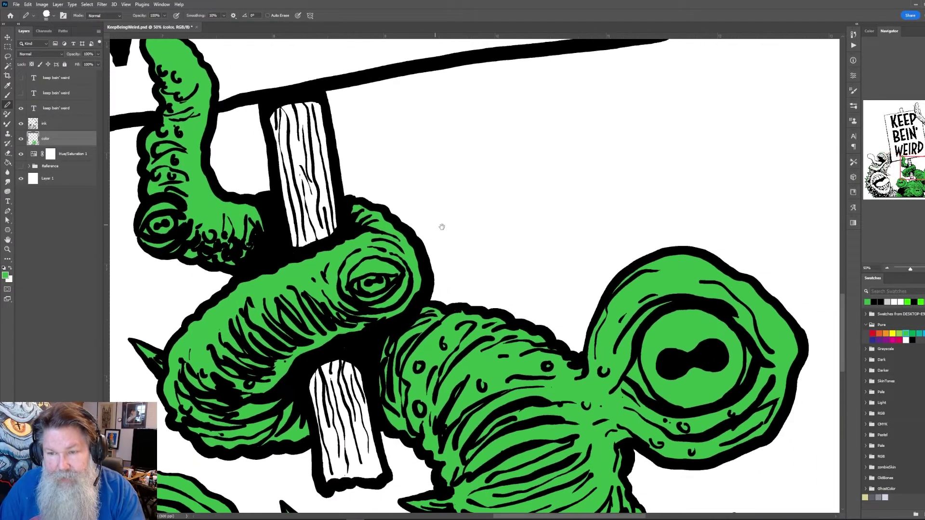
left_click_drag(469, 282, 625, 203)
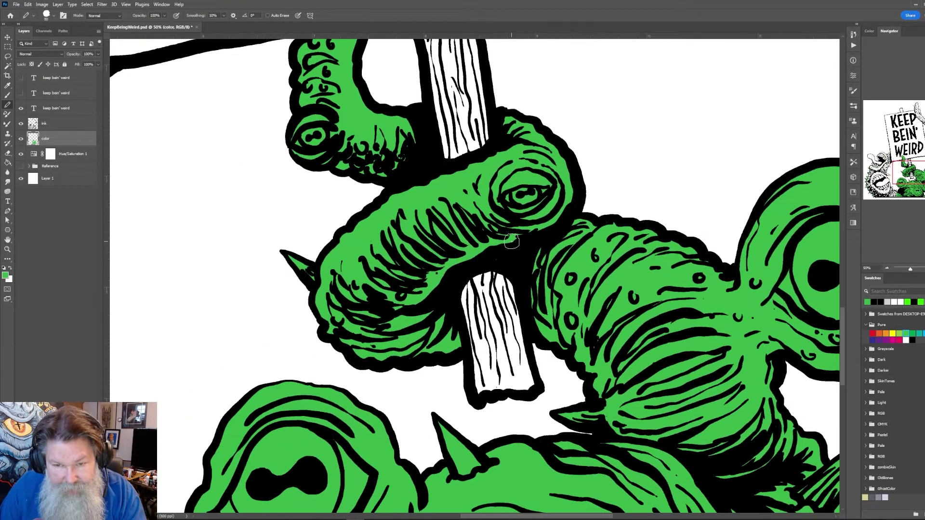
left_click_drag(596, 320, 627, 396)
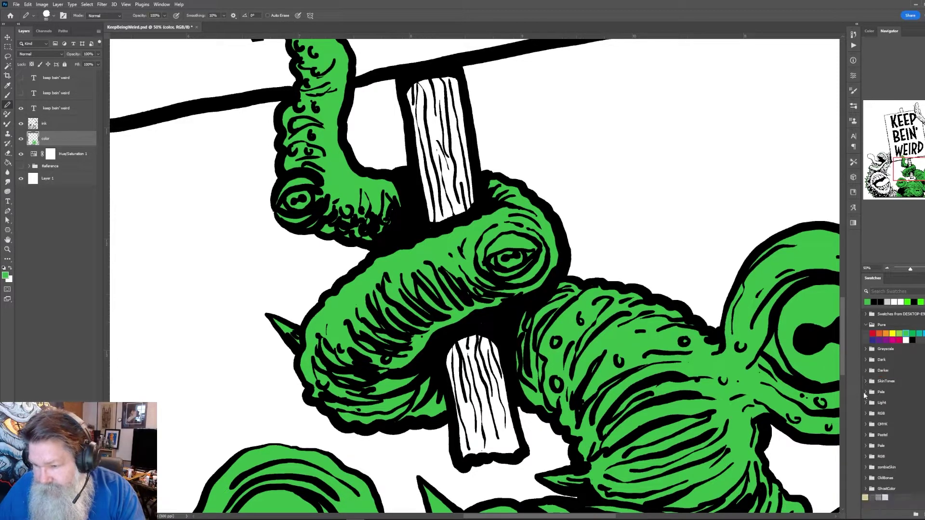
left_click(866, 392)
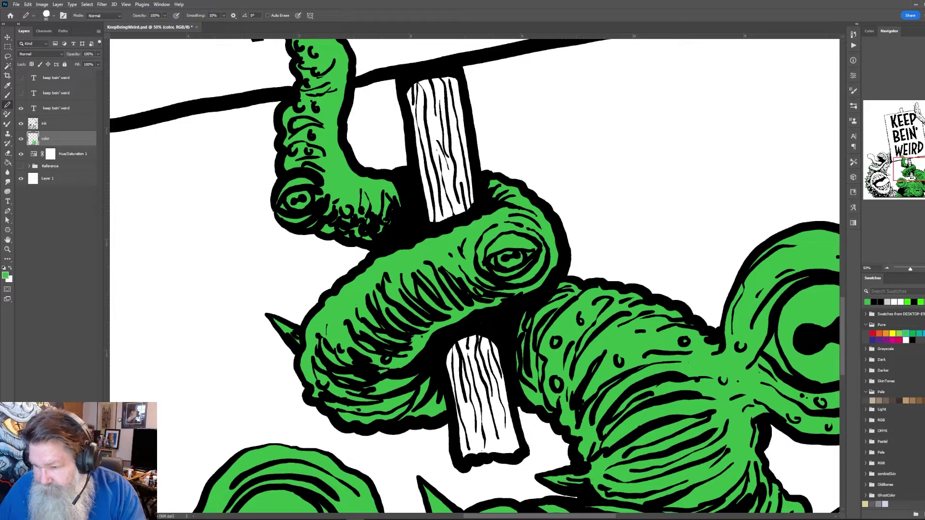
left_click(919, 401)
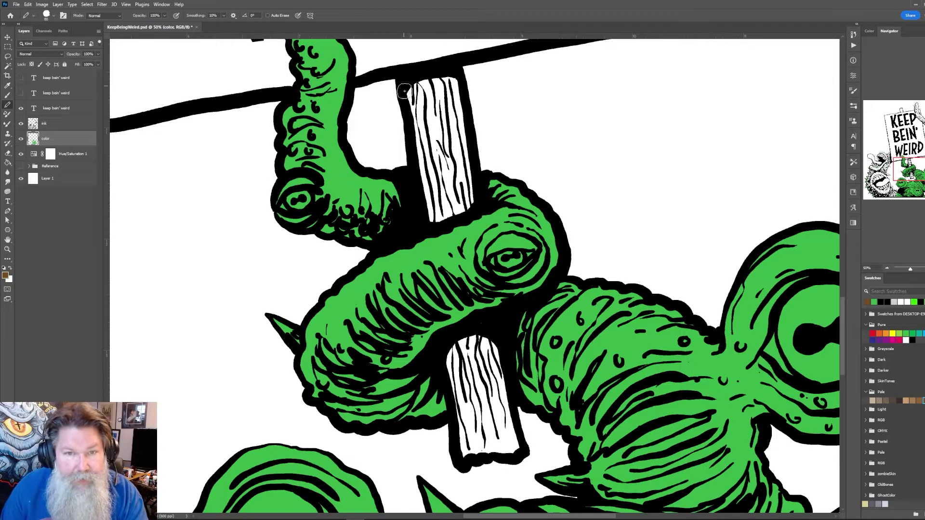
mouse_move(404, 91)
left_mouse_down()
mouse_move(429, 219)
mouse_move(450, 217)
mouse_move(473, 202)
mouse_move(456, 81)
mouse_move(426, 77)
mouse_move(413, 94)
left_mouse_up()
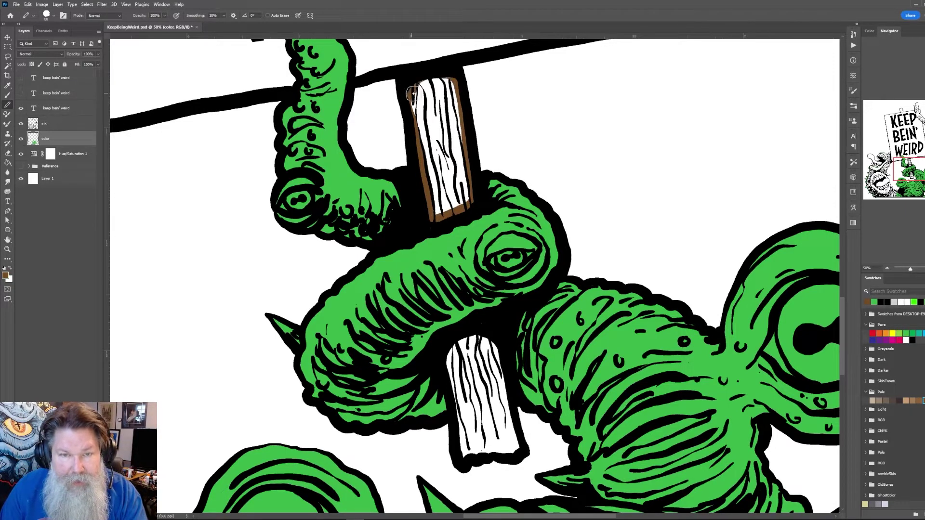
key("g")
left_click(435, 144)
key("b")
Outline the lower end of the wooden post beneath the tentacle coil in brown and fill it
mouse_move(448, 348)
left_mouse_down()
mouse_move(463, 460)
mouse_move(516, 451)
mouse_move(492, 339)
mouse_move(473, 334)
mouse_move(450, 365)
left_mouse_up()
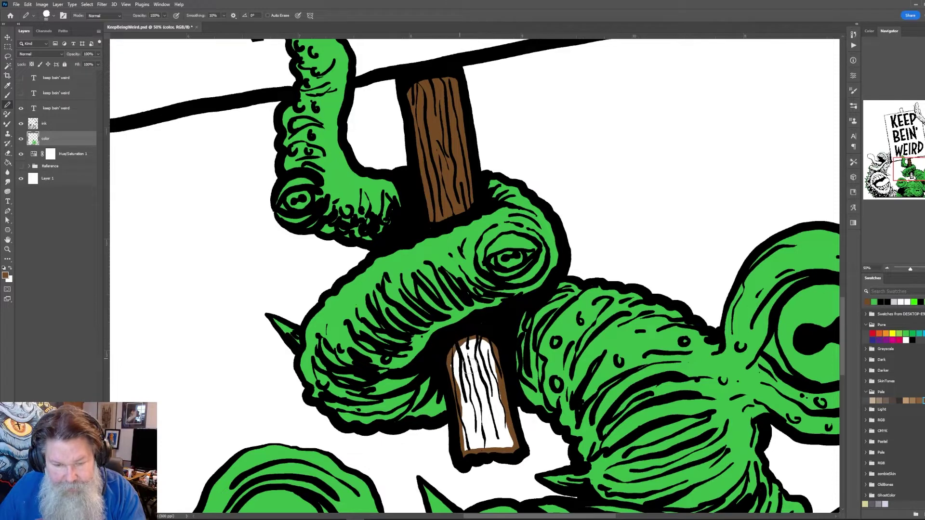
key("g")
left_click(478, 385)
key("b")
Sample the creature's green and outline the base of the long tentacle emerging from behind the sign, including its lower spike
left_click_drag(696, 196, 539, 358)
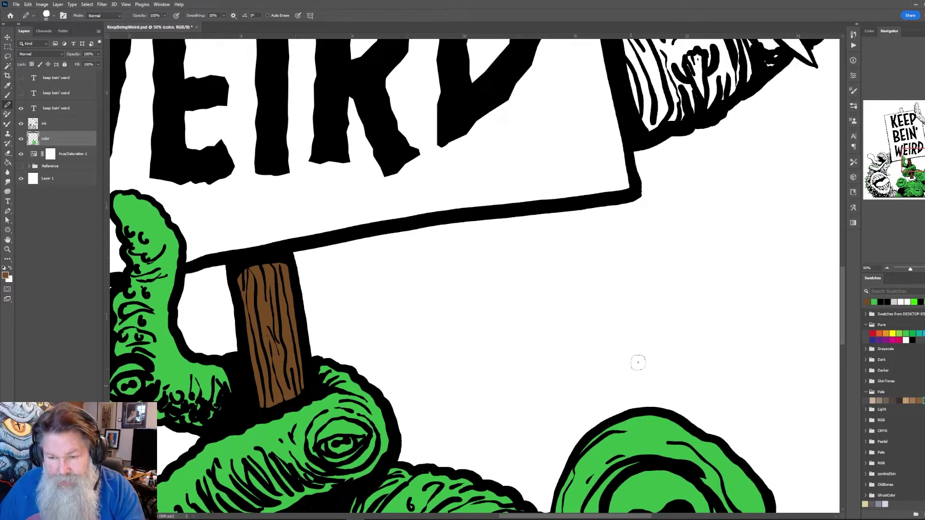
left_click(650, 434, "alt")
left_click_drag(697, 200, 569, 392)
mouse_move(483, 192)
left_mouse_down()
mouse_move(502, 301)
mouse_move(520, 332)
mouse_move(602, 291)
mouse_move(655, 247)
mouse_move(676, 259)
mouse_move(666, 239)
left_mouse_up()
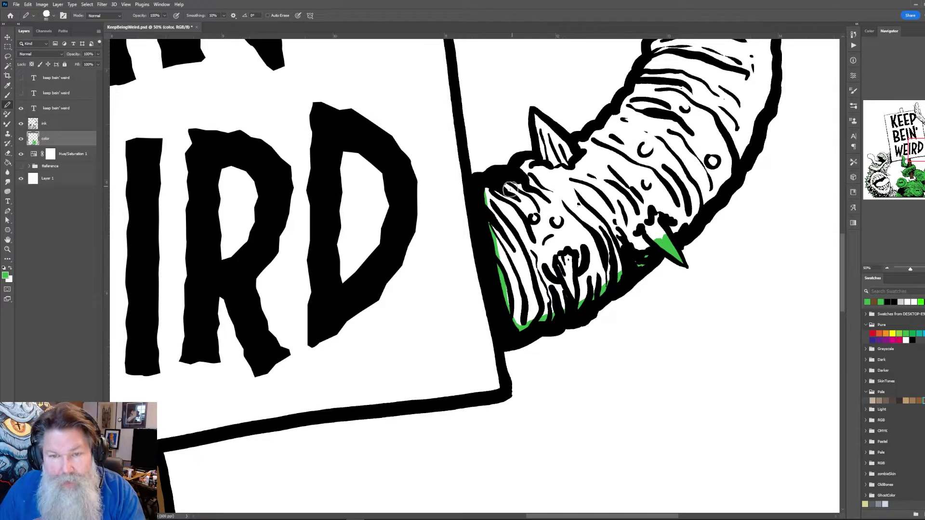
mouse_move(509, 189)
left_mouse_down()
mouse_move(480, 194)
mouse_move(508, 188)
mouse_move(541, 158)
mouse_move(535, 116)
mouse_move(577, 149)
mouse_move(617, 112)
mouse_move(653, 53)
left_mouse_up()
Trace green along both edges of the long tentacle's outer bend, colouring the spikes along the way
mouse_move(679, 229)
left_mouse_down()
mouse_move(481, 368)
mouse_move(434, 414)
mouse_move(475, 379)
mouse_move(530, 269)
mouse_move(515, 117)
mouse_move(494, 76)
left_mouse_up()
mouse_move(415, 241)
left_mouse_down()
mouse_move(421, 179)
mouse_move(395, 77)
mouse_move(443, 296)
mouse_move(452, 297)
mouse_move(402, 281)
mouse_move(384, 255)
mouse_move(321, 230)
mouse_move(313, 259)
mouse_move(303, 226)
mouse_move(280, 218)
left_mouse_up()
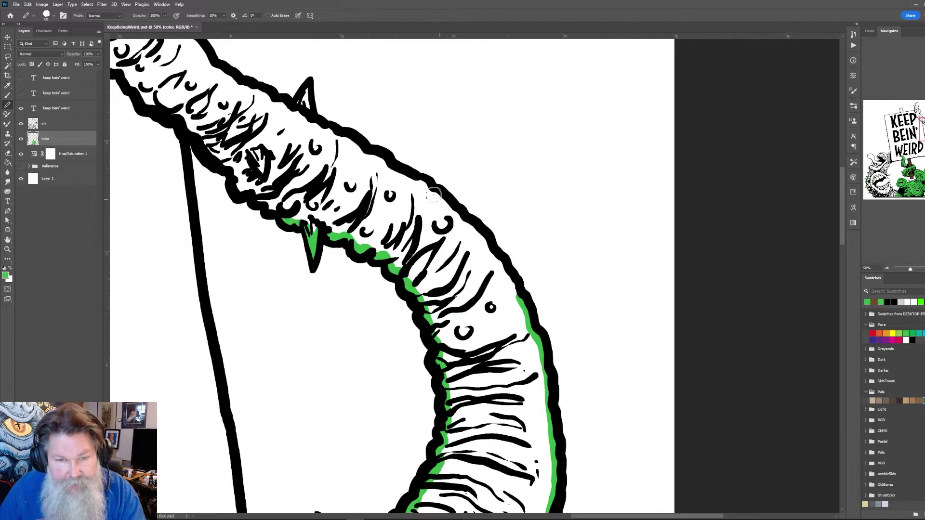
mouse_move(409, 182)
left_mouse_down()
mouse_move(474, 226)
mouse_move(523, 301)
left_mouse_up()
left_click_drag(362, 225, 480, 320)
left_click_drag(528, 273, 424, 199)
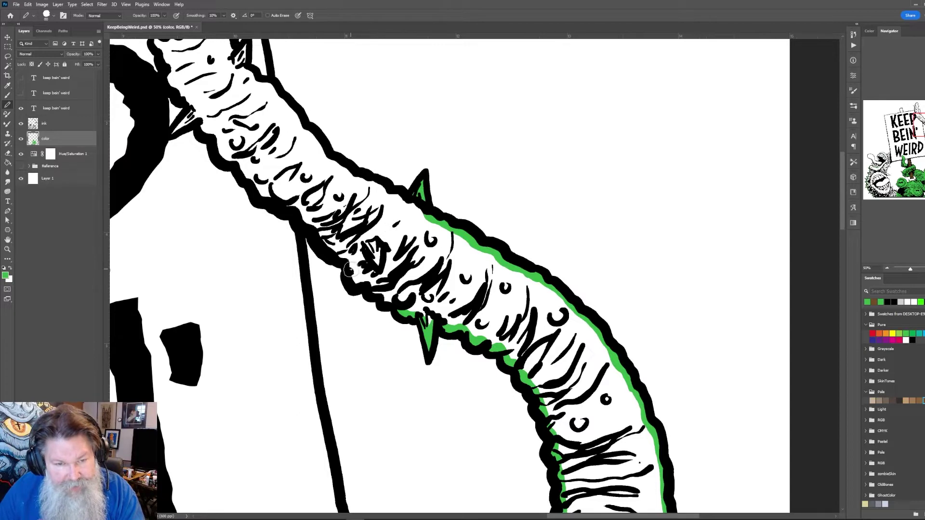
Trace green around the upper length, spikes and tip of the long tentacle, then fill the whole tentacle
mouse_move(349, 269)
left_mouse_down()
mouse_move(401, 311)
mouse_move(443, 271)
mouse_move(530, 330)
left_mouse_up()
mouse_move(501, 362)
left_mouse_down()
mouse_move(470, 324)
mouse_move(421, 297)
mouse_move(373, 237)
mouse_move(356, 224)
mouse_move(337, 234)
mouse_move(354, 211)
mouse_move(319, 151)
mouse_move(316, 91)
mouse_move(307, 65)
left_mouse_up()
mouse_move(354, 81)
left_mouse_down()
mouse_move(398, 234)
mouse_move(363, 231)
mouse_move(359, 202)
left_mouse_up()
mouse_move(328, 164)
left_mouse_down()
mouse_move(363, 194)
mouse_move(333, 169)
mouse_move(363, 186)
mouse_move(379, 131)
mouse_move(405, 101)
mouse_move(427, 178)
mouse_move(440, 175)
mouse_move(426, 209)
mouse_move(446, 321)
mouse_move(457, 313)
mouse_move(456, 338)
mouse_move(501, 375)
left_mouse_up()
mouse_move(533, 396)
left_mouse_down()
mouse_move(465, 323)
mouse_move(412, 235)
left_mouse_up()
mouse_move(371, 205)
left_mouse_down()
mouse_move(434, 279)
mouse_move(505, 314)
left_mouse_up()
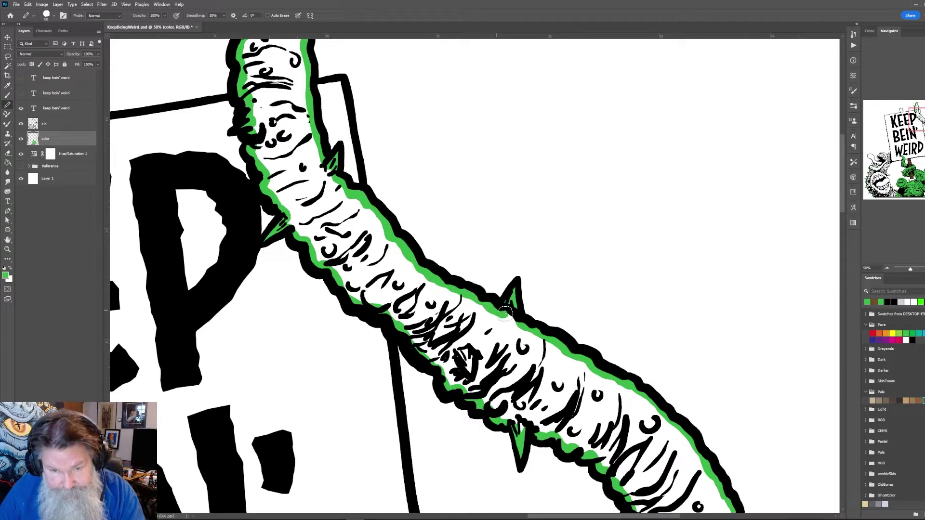
key("g")
left_click(567, 401)
Trace green around the upper mouth creature's inner lip and along the outer edges and spikes of its body
mouse_move(419, 293)
left_mouse_down()
mouse_move(454, 290)
mouse_move(701, 195)
left_mouse_up()
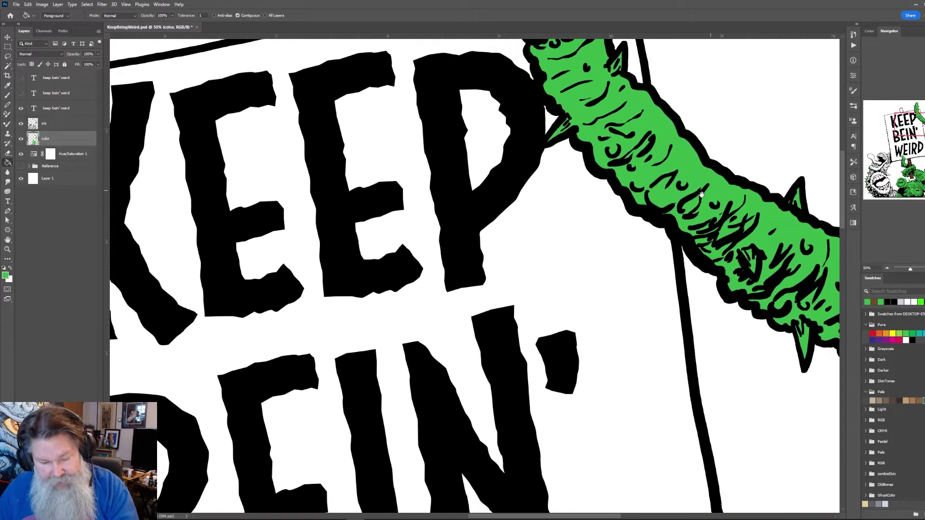
key("b")
left_click_drag(425, 315, 778, 221)
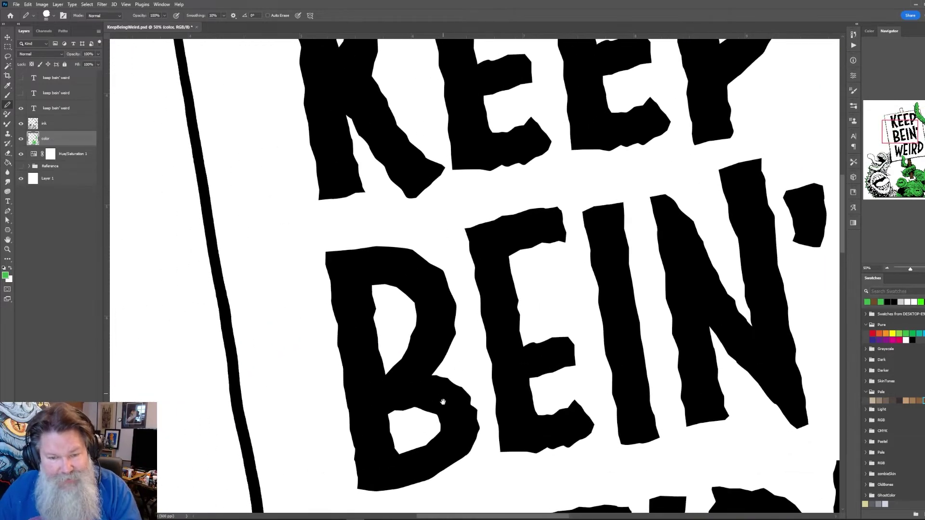
left_click_drag(538, 401, 561, 159)
left_click_drag(897, 144, 893, 154)
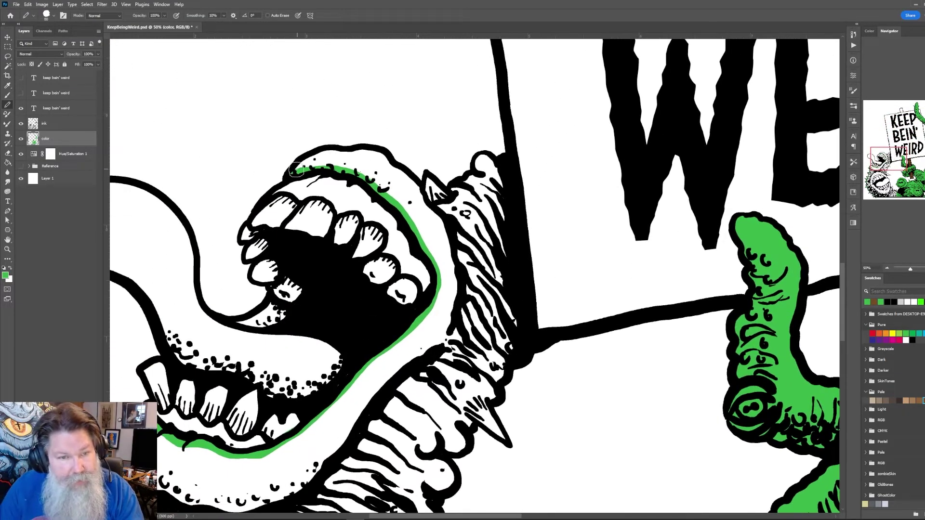
mouse_move(296, 162)
left_mouse_down()
mouse_move(381, 156)
mouse_move(414, 191)
mouse_move(446, 198)
mouse_move(482, 153)
mouse_move(502, 176)
mouse_move(514, 348)
mouse_move(484, 418)
mouse_move(498, 433)
mouse_move(446, 455)
mouse_move(441, 484)
mouse_move(422, 492)
left_mouse_up()
mouse_move(495, 395)
left_mouse_down()
mouse_move(524, 309)
mouse_move(660, 97)
left_mouse_up()
Start the green edge on the lower creature's upper lip beside the tongue and erase the stray green from the tongue
mouse_move(600, 187)
left_mouse_down()
mouse_move(597, 260)
mouse_move(651, 299)
mouse_move(586, 312)
mouse_move(651, 417)
mouse_move(630, 285)
left_mouse_up()
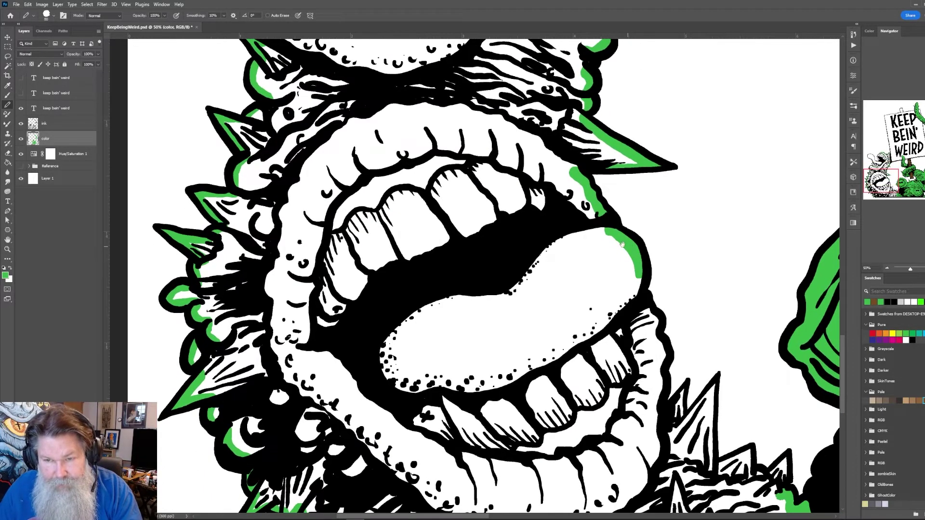
left_click_drag(593, 219, 563, 188)
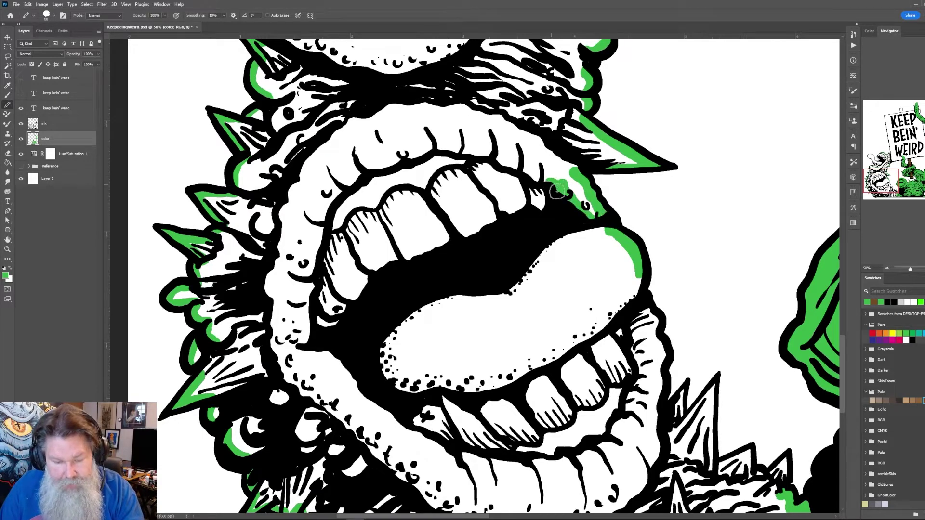
key("e")
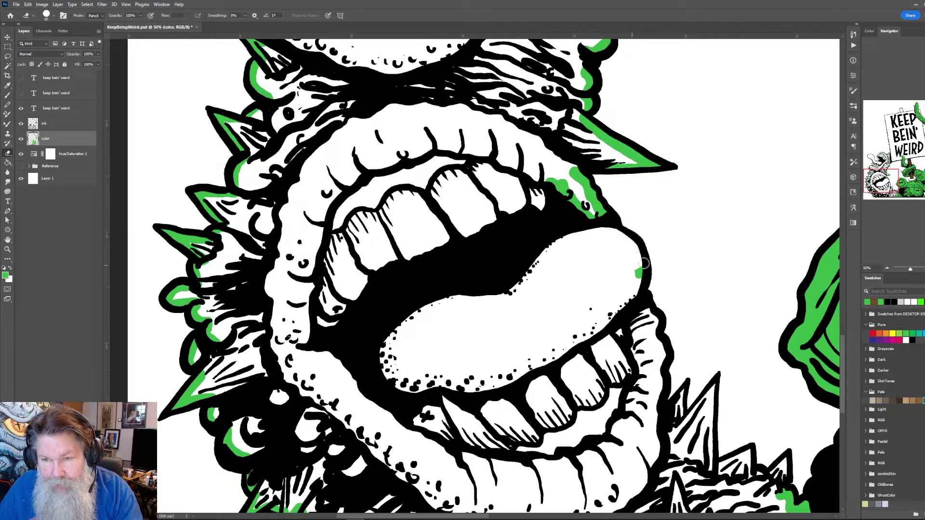
key("b")
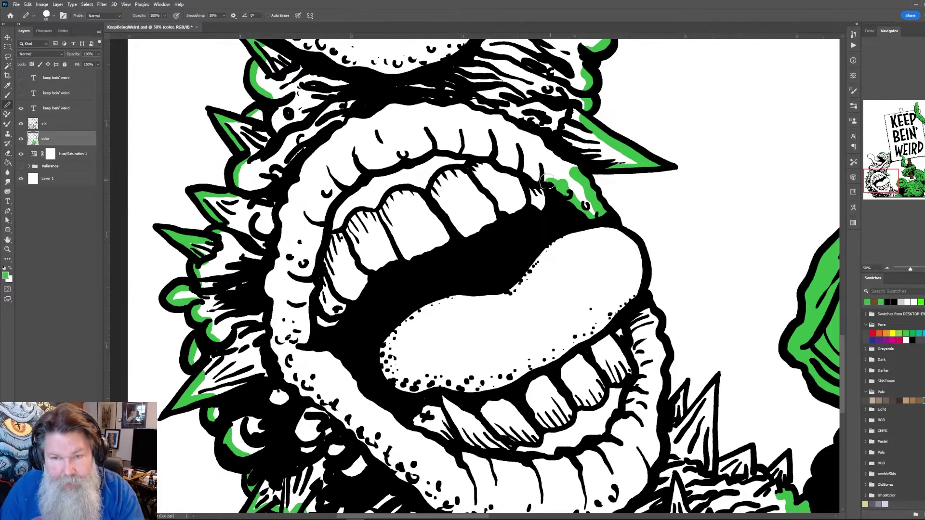
Complete the green boundary around the lower creature's lips and spiky base, then fill the mouth creatures' skin with green
left_click_drag(549, 182, 489, 158)
mouse_move(457, 152)
left_mouse_down()
mouse_move(374, 169)
mouse_move(339, 194)
mouse_move(312, 260)
mouse_move(306, 347)
mouse_move(344, 365)
mouse_move(324, 350)
mouse_move(365, 393)
mouse_move(456, 456)
mouse_move(537, 463)
mouse_move(540, 475)
mouse_move(546, 462)
mouse_move(603, 442)
mouse_move(628, 410)
mouse_move(631, 324)
mouse_move(648, 310)
mouse_move(664, 356)
mouse_move(662, 411)
mouse_move(675, 397)
mouse_move(573, 197)
mouse_move(513, 144)
mouse_move(504, 146)
mouse_move(602, 260)
mouse_move(503, 146)
mouse_move(490, 162)
mouse_move(489, 205)
mouse_move(510, 194)
mouse_move(531, 205)
mouse_move(563, 198)
mouse_move(559, 221)
left_mouse_up()
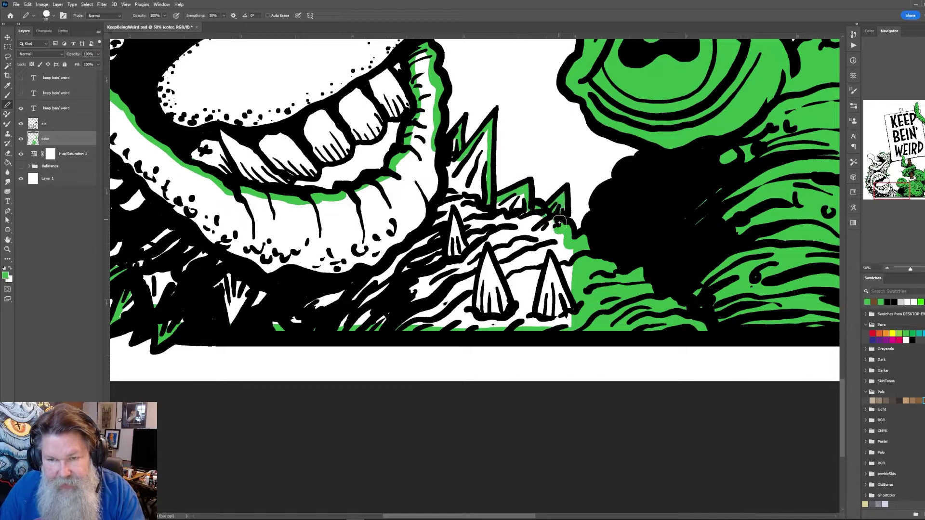
key("g")
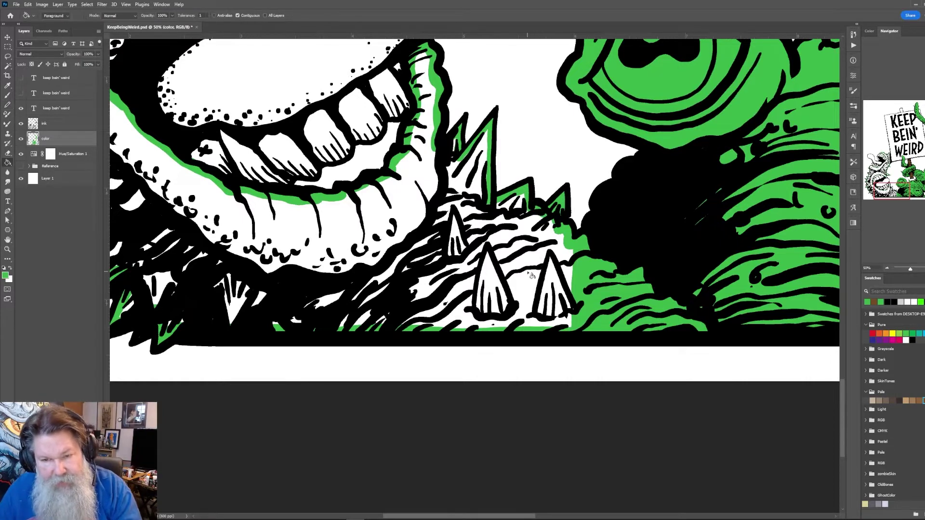
left_click(526, 273)
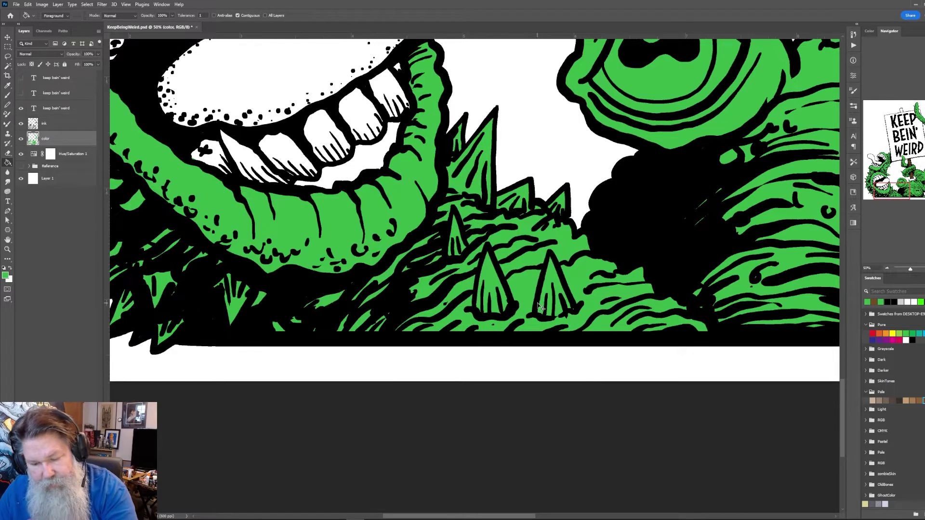
Pick yellow from the Pure swatches and lighten it to a pale cream as the foreground colour
key("ctrl+0")
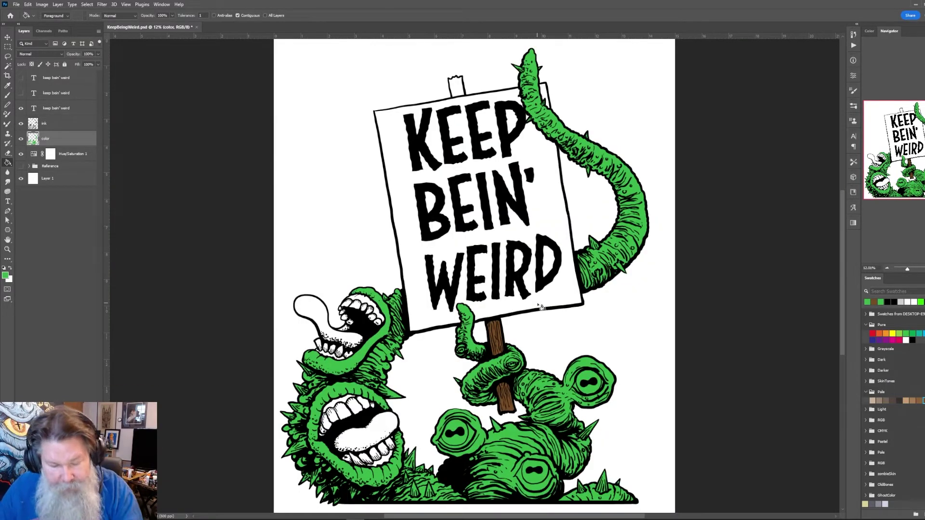
key("b")
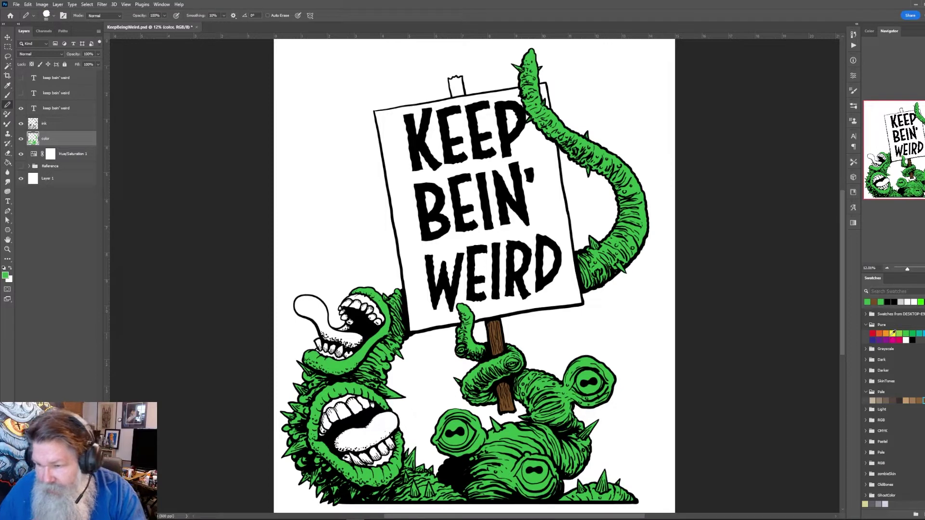
left_click(893, 333)
left_click(869, 31)
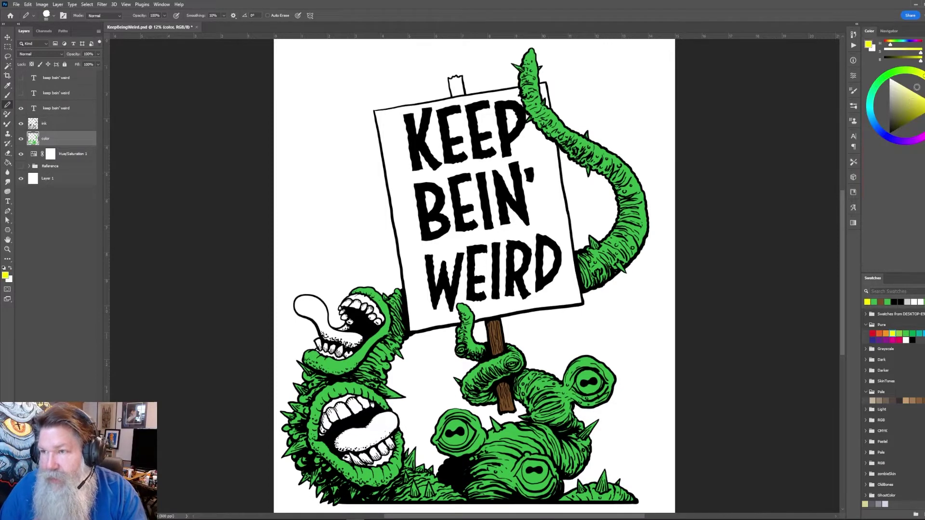
left_click(899, 91)
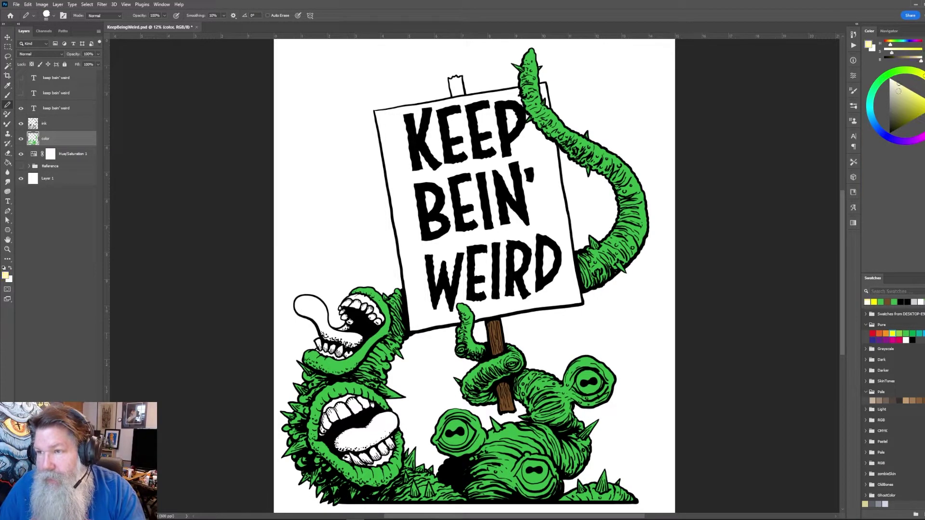
Paint the eyeballs on the small tentacle tip and on the tentacle coil around the post in pale cream
key("z")
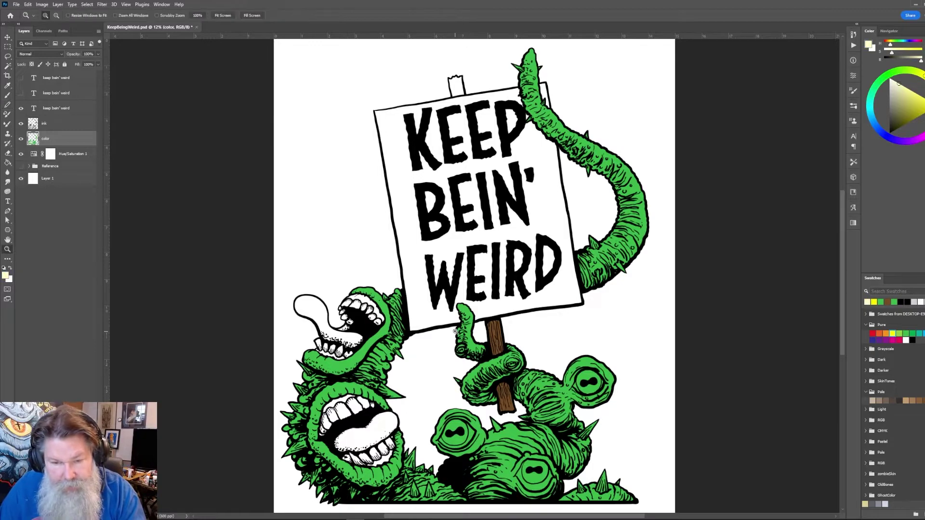
left_click_drag(448, 332, 574, 418)
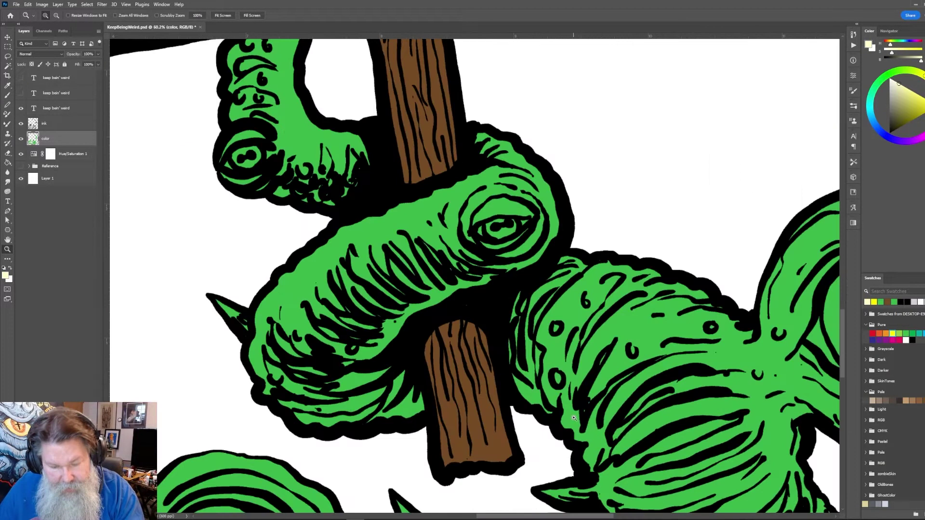
key("b")
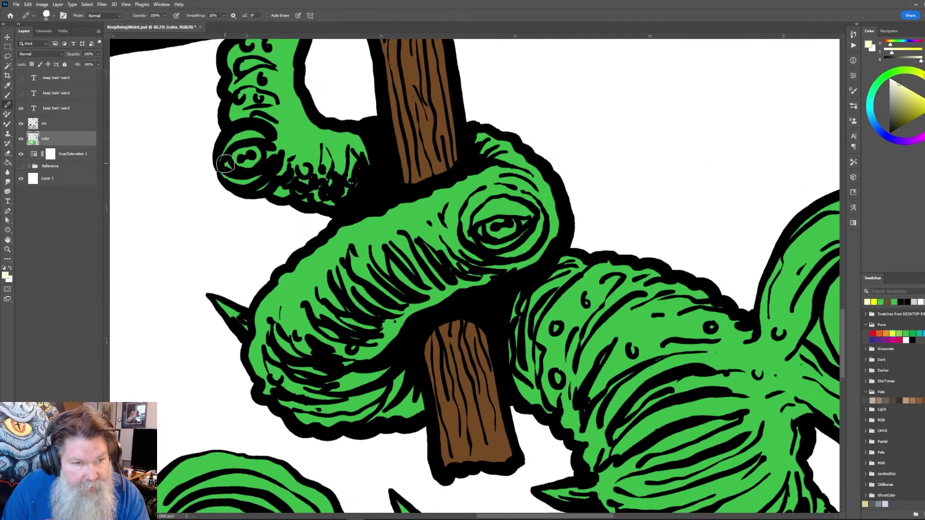
mouse_move(225, 164)
left_mouse_down()
mouse_move(263, 161)
mouse_move(270, 147)
mouse_move(234, 147)
mouse_move(249, 158)
left_mouse_up()
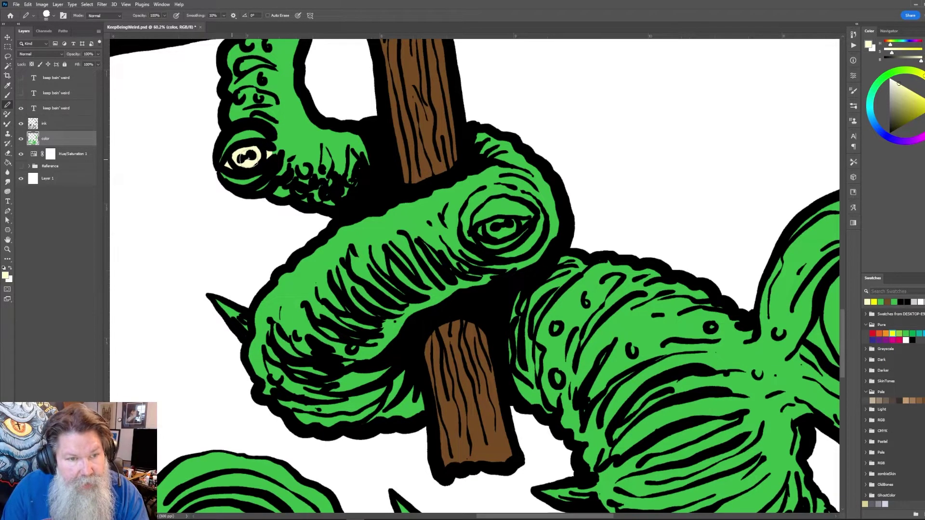
mouse_move(488, 238)
left_mouse_down()
mouse_move(523, 223)
mouse_move(483, 230)
mouse_move(523, 225)
left_mouse_up()
Outline the large eyeball on the upper eye stalk in pale cream, including its corners, and fill it
left_click_drag(582, 217, 401, 155)
mouse_move(633, 251)
left_mouse_down()
mouse_move(496, 211)
mouse_move(493, 219)
mouse_move(504, 186)
mouse_move(533, 152)
mouse_move(566, 153)
mouse_move(602, 174)
mouse_move(627, 204)
mouse_move(635, 235)
mouse_move(585, 269)
mouse_move(526, 265)
mouse_move(488, 235)
left_mouse_up()
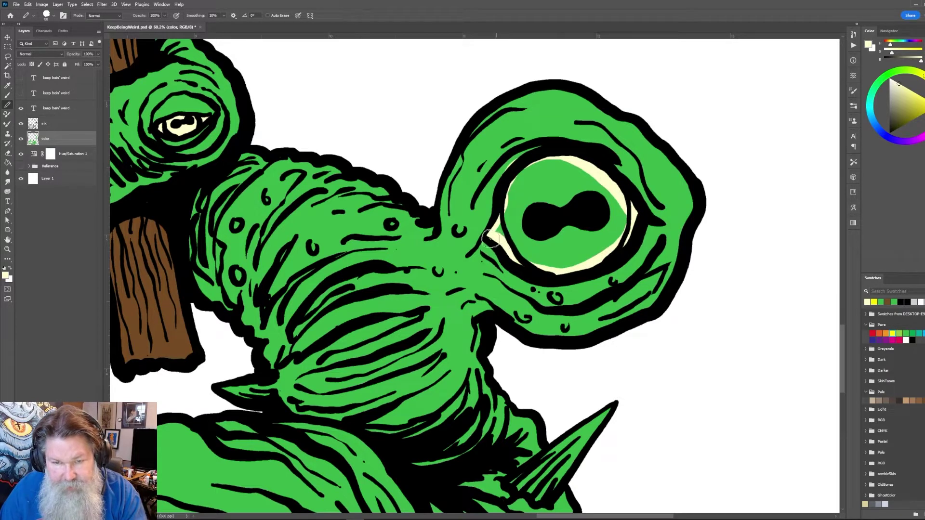
key("g")
left_click(537, 234)
key("b")
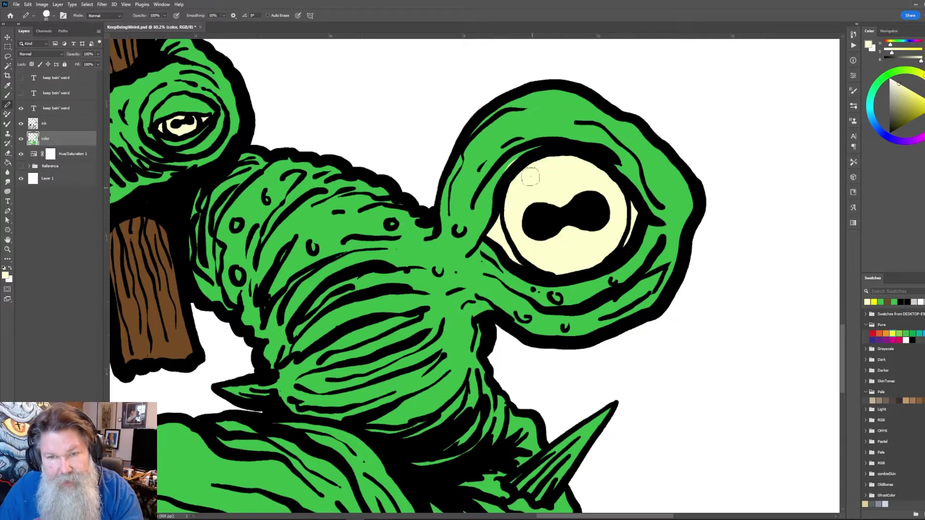
Touch up the green skin along the upper rim of the large stalk eye, then resample the pale cream
left_click(537, 119, "alt")
mouse_move(506, 159)
left_mouse_down()
mouse_move(499, 176)
mouse_move(526, 149)
left_mouse_up()
left_click(539, 181, "alt")
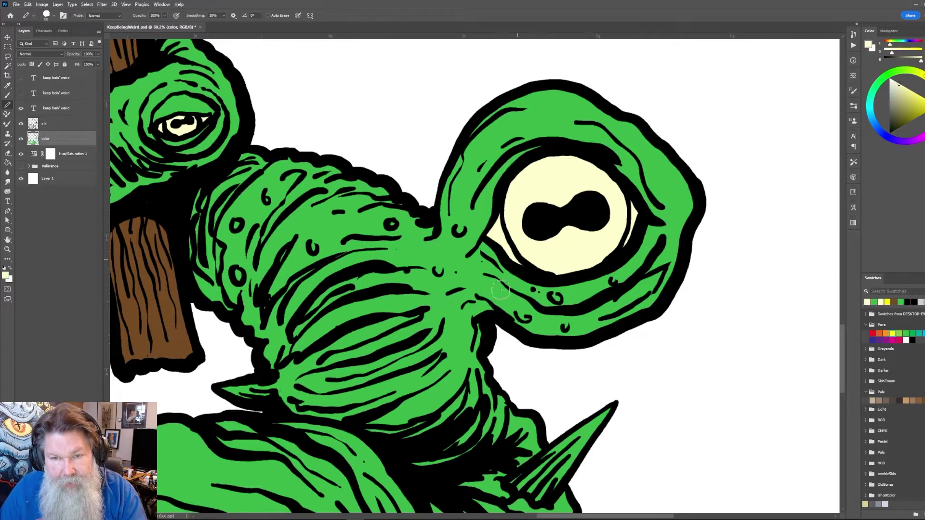
Outline the eyeball of the rounded eye stalk beside the black shadow in pale cream and fill it
left_click_drag(501, 290, 685, 318)
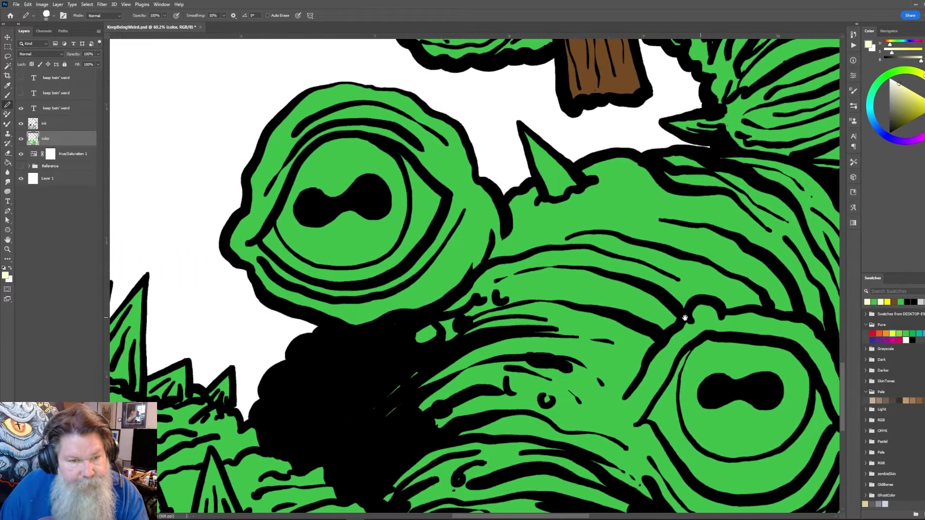
mouse_move(268, 235)
left_mouse_down()
mouse_move(304, 164)
mouse_move(341, 141)
mouse_move(382, 147)
mouse_move(438, 197)
mouse_move(407, 254)
mouse_move(374, 277)
mouse_move(323, 276)
mouse_move(264, 243)
left_mouse_up()
key("g")
left_click(343, 248)
key("b")
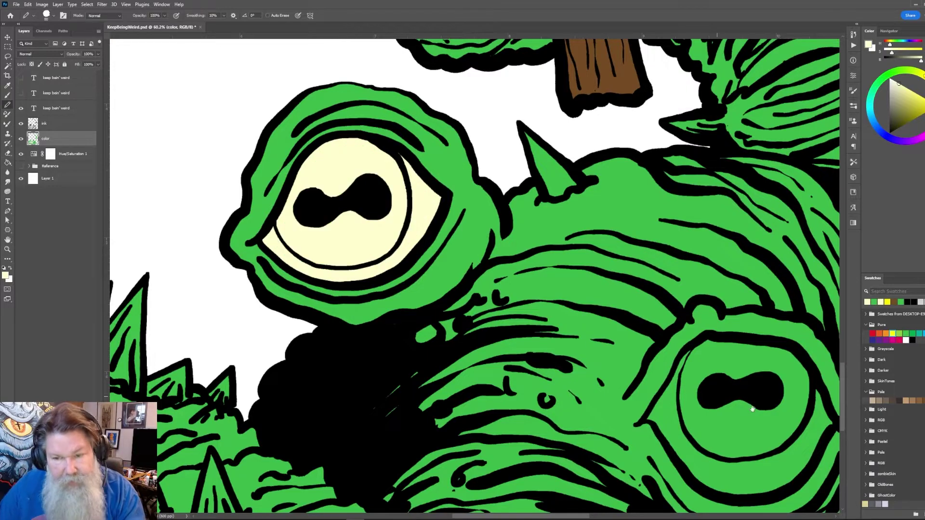
Outline the large eyeball just above the illustration's base in pale cream and fill it
left_click_drag(751, 409, 502, 252)
mouse_move(400, 261)
left_mouse_down()
mouse_move(444, 193)
mouse_move(472, 185)
mouse_move(540, 196)
mouse_move(565, 224)
mouse_move(581, 267)
mouse_move(528, 336)
mouse_move(495, 339)
mouse_move(449, 319)
mouse_move(407, 267)
left_mouse_up()
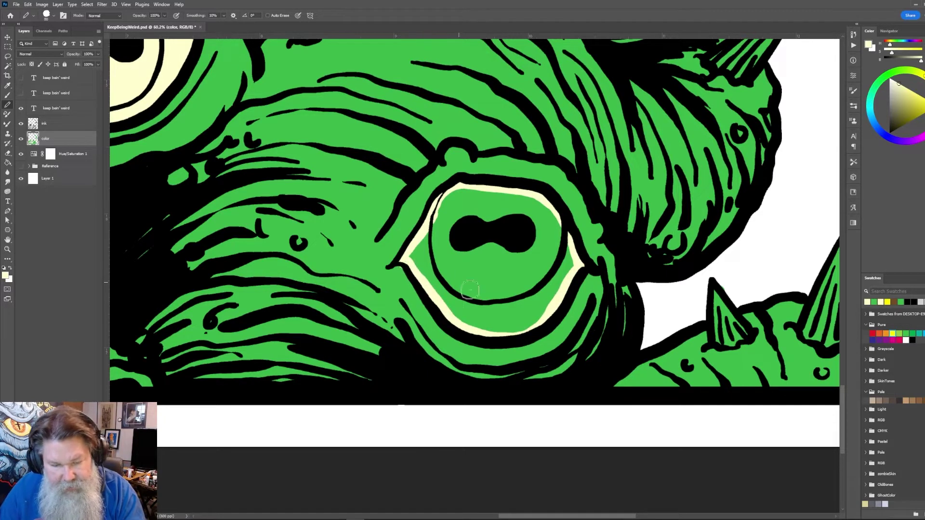
left_click(508, 292)
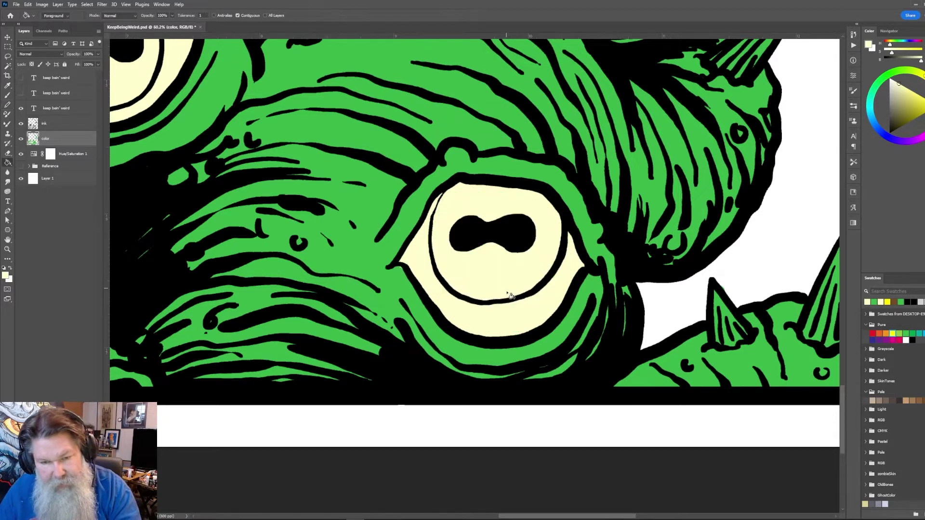
left_click(398, 284, "alt")
scroll(480, 307, "right", 4)
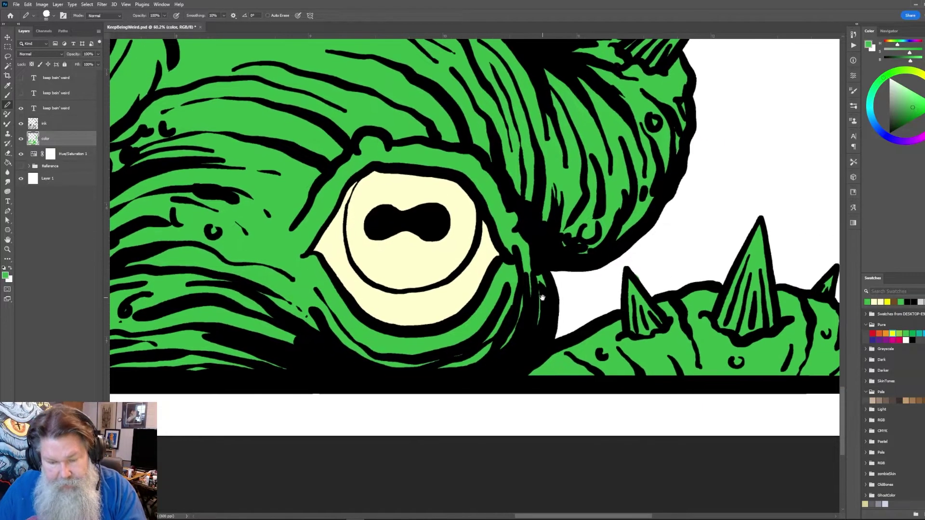
left_click(889, 31)
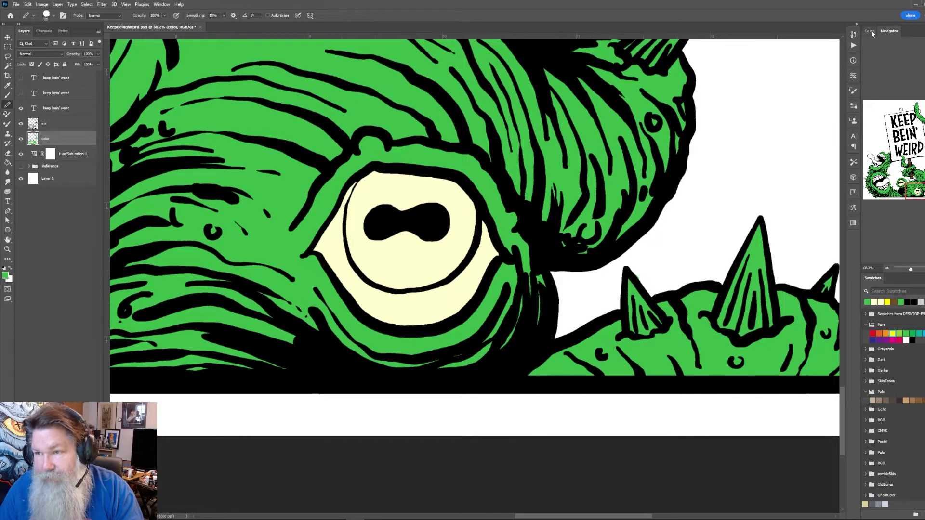
left_click(870, 30)
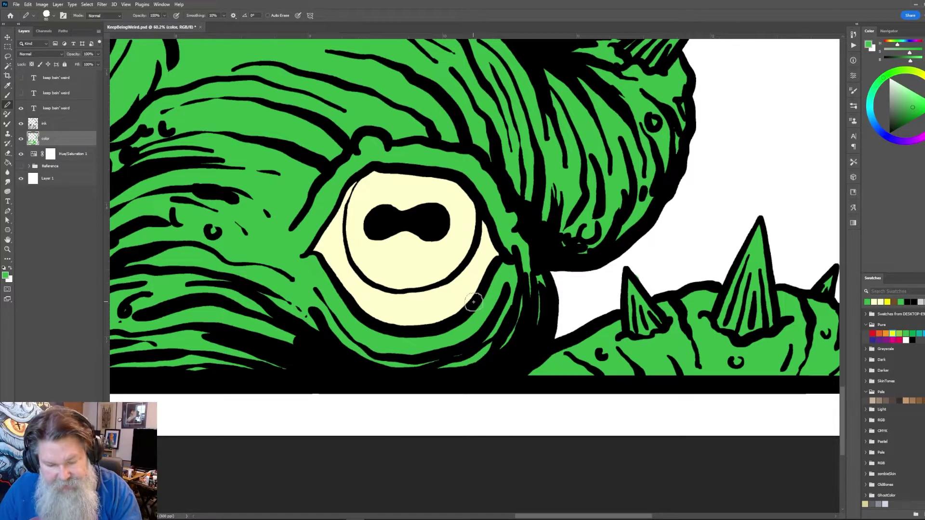
Sample the pale cream and colour the upper row of teeth in the lower creature's mouth with it
left_click_drag(470, 309, 557, 372)
mouse_move(214, 297)
left_mouse_down()
mouse_move(223, 306)
mouse_move(228, 253)
left_mouse_up()
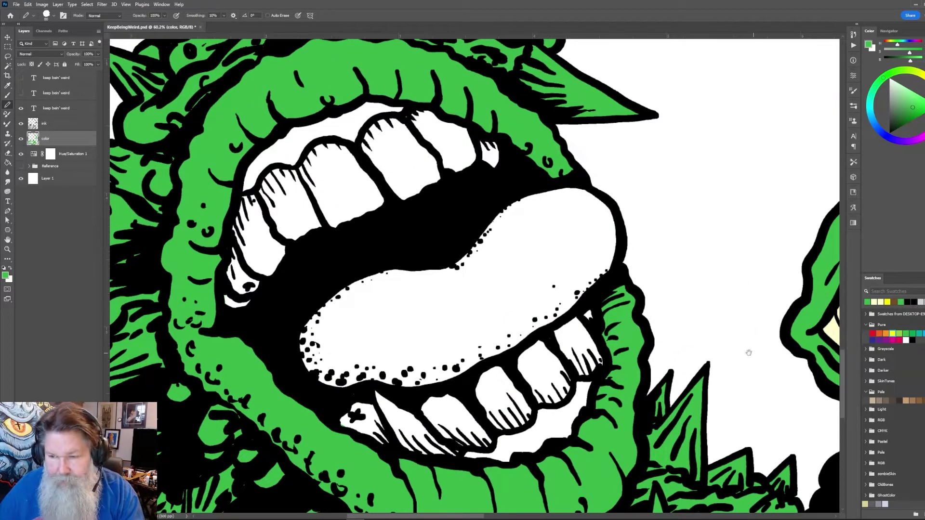
left_click_drag(754, 357, 641, 333)
left_click(723, 325, "alt")
left_click_drag(313, 279, 453, 308)
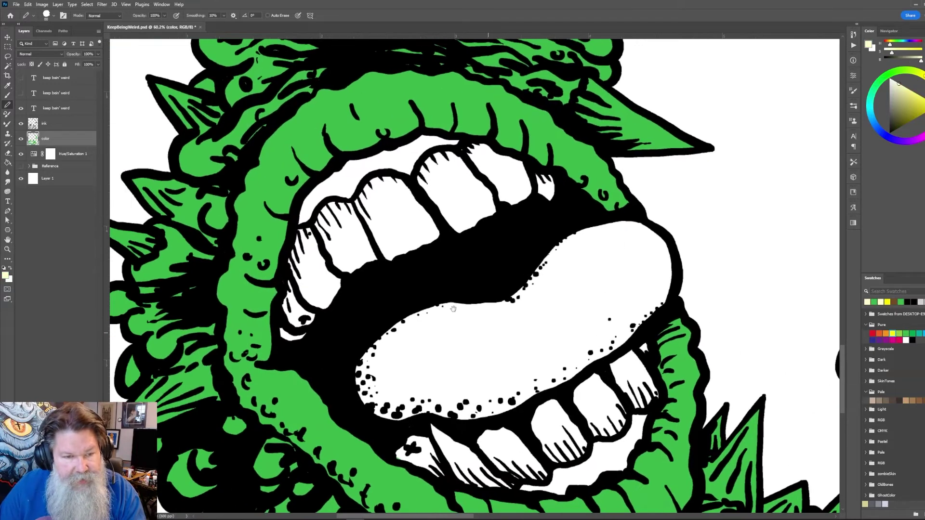
mouse_move(297, 328)
left_mouse_down()
mouse_move(301, 230)
mouse_move(377, 179)
mouse_move(413, 183)
mouse_move(433, 157)
mouse_move(479, 144)
mouse_move(548, 178)
mouse_move(556, 204)
left_mouse_up()
mouse_move(311, 336)
left_mouse_down()
mouse_move(289, 337)
mouse_move(296, 323)
left_mouse_up()
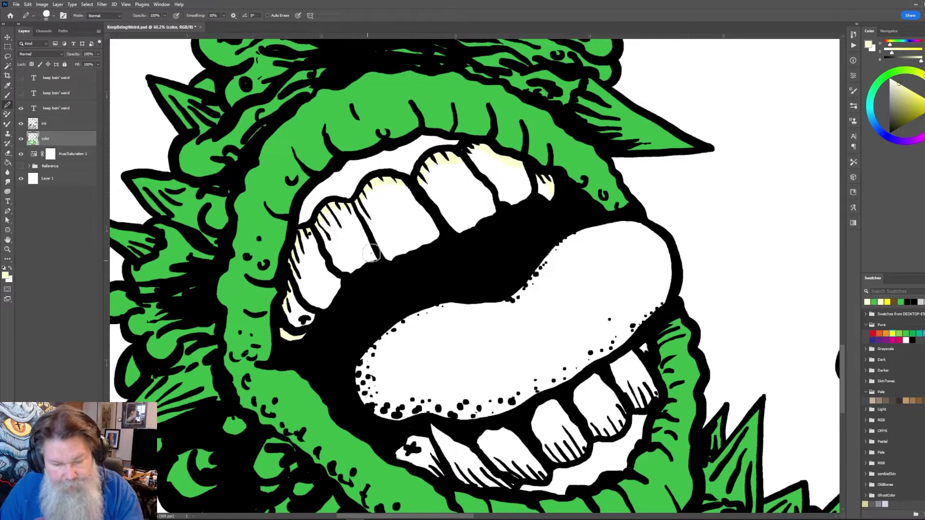
Colour the lower row of teeth in the lower creature's mouth pale cream
left_click_drag(430, 450, 417, 320)
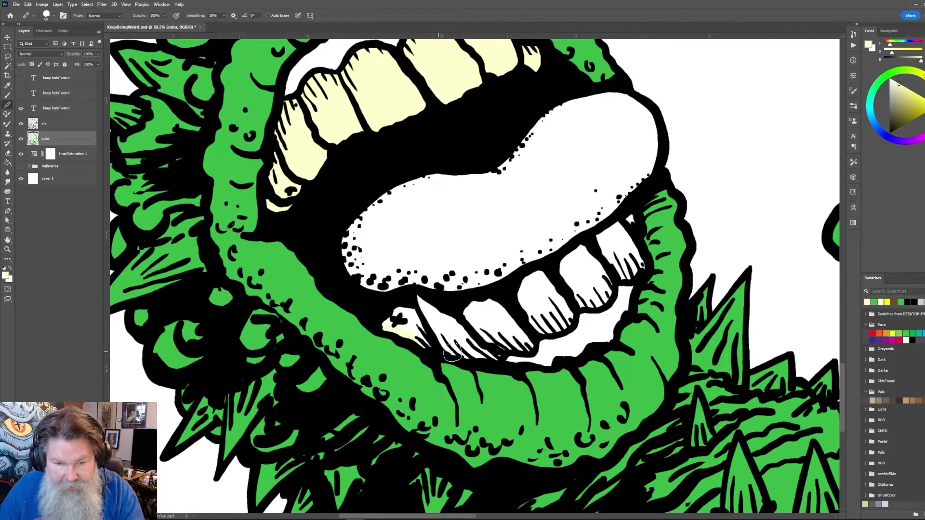
left_click_drag(491, 358, 509, 353)
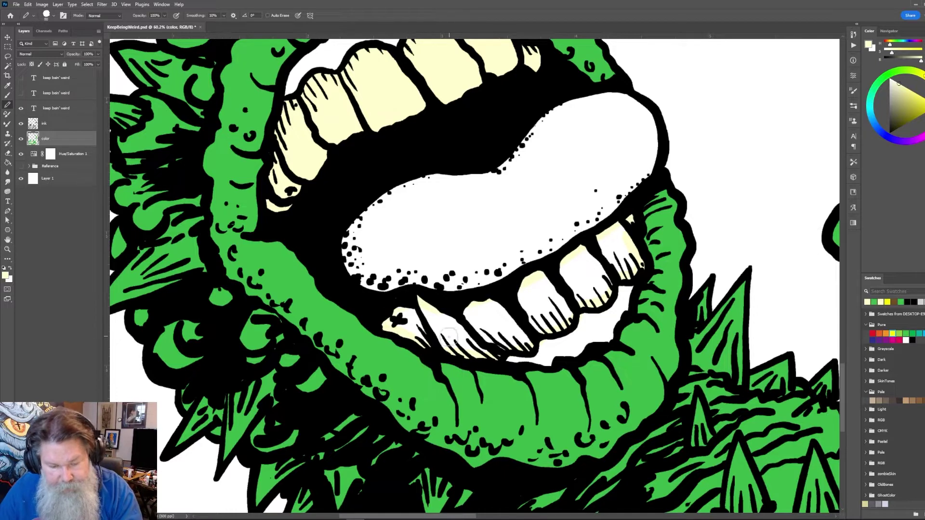
left_click_drag(485, 213, 505, 295)
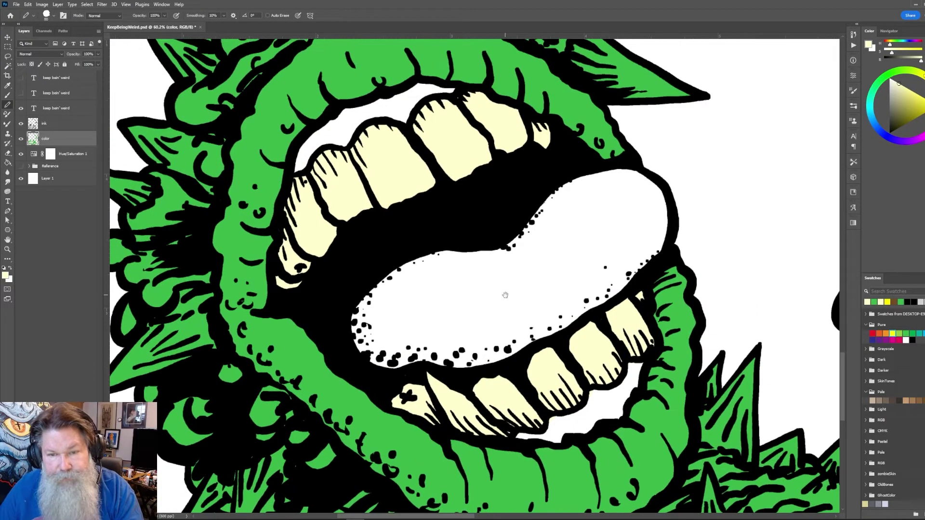
Pick magenta-red from the Pure swatches, soften it to a light pink, and paint the lower creature's upper gums
left_click(899, 339)
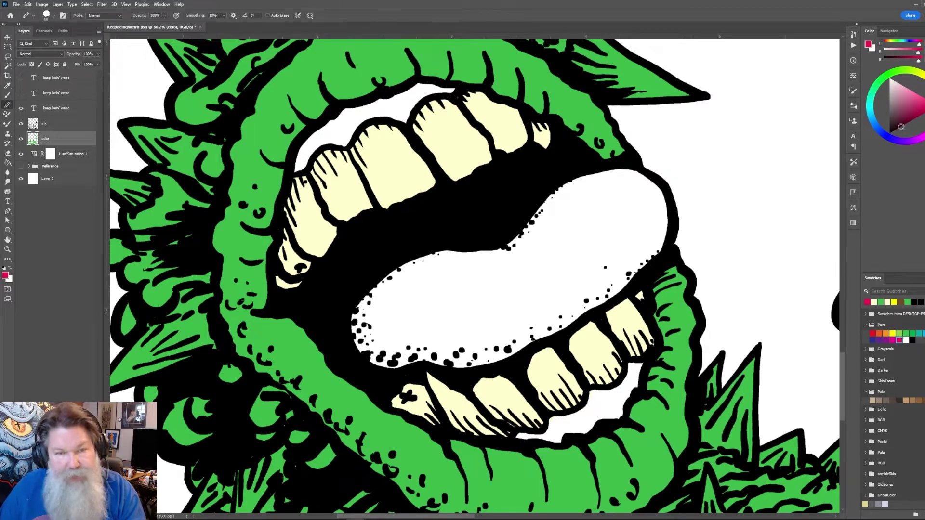
left_click(904, 107)
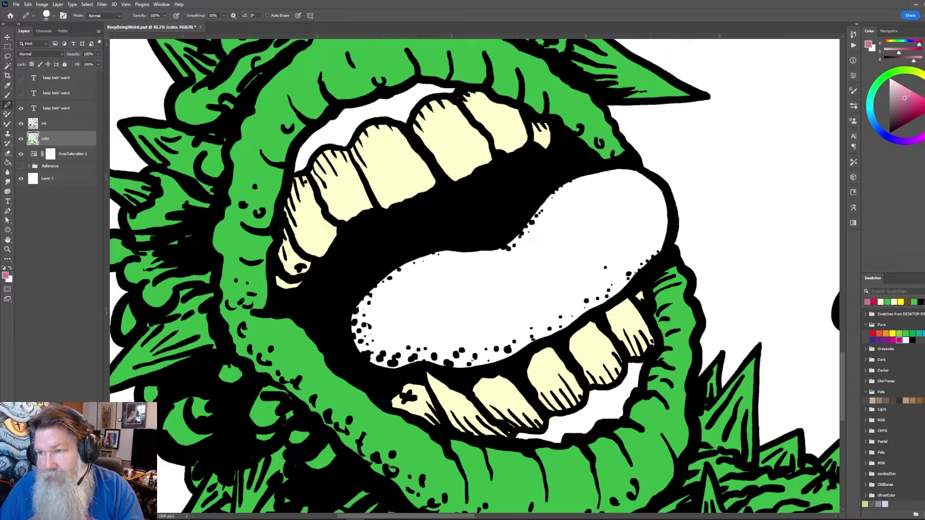
left_click(908, 96)
scroll(326, 245, "up", 3)
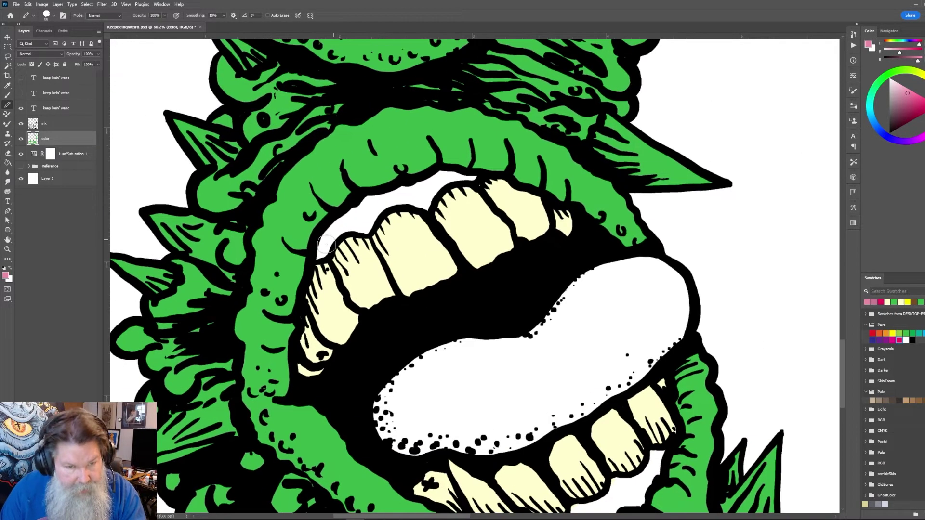
mouse_move(317, 257)
left_mouse_down()
mouse_move(393, 207)
mouse_move(426, 209)
mouse_move(447, 183)
mouse_move(475, 177)
mouse_move(441, 172)
mouse_move(372, 194)
mouse_move(321, 235)
left_mouse_up()
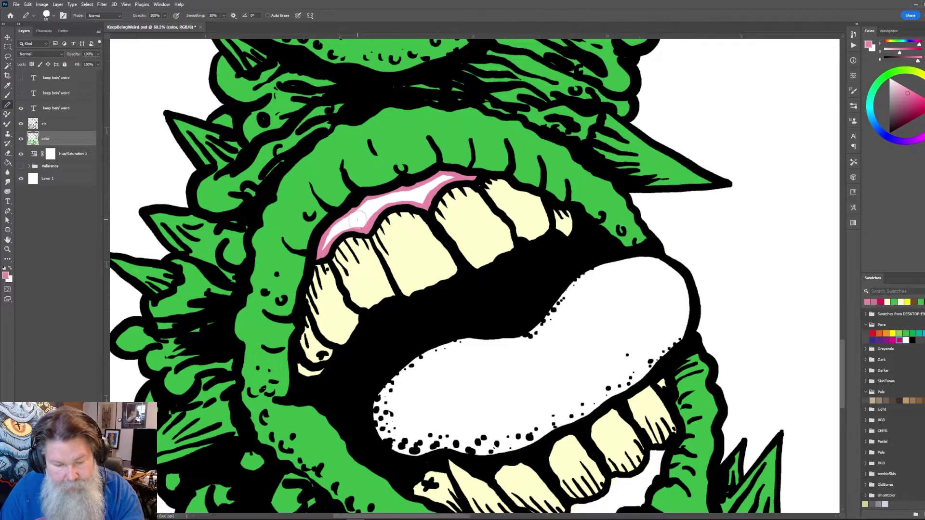
Outline and fill the lower creature's bottom gums in pink, then save the document
left_click_drag(559, 444, 516, 238)
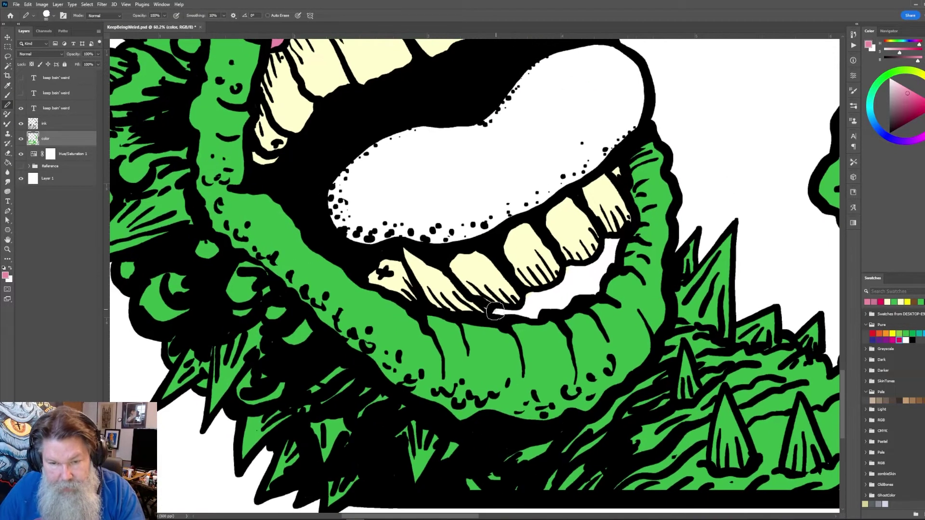
mouse_move(496, 313)
left_mouse_down()
mouse_move(615, 241)
mouse_move(612, 265)
mouse_move(619, 239)
mouse_move(590, 294)
mouse_move(522, 316)
left_mouse_up()
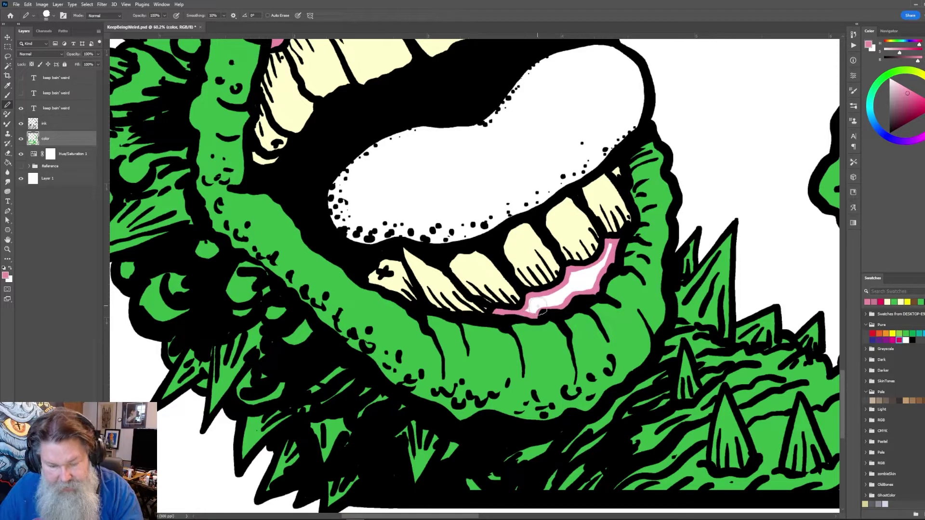
key("f")
key("g")
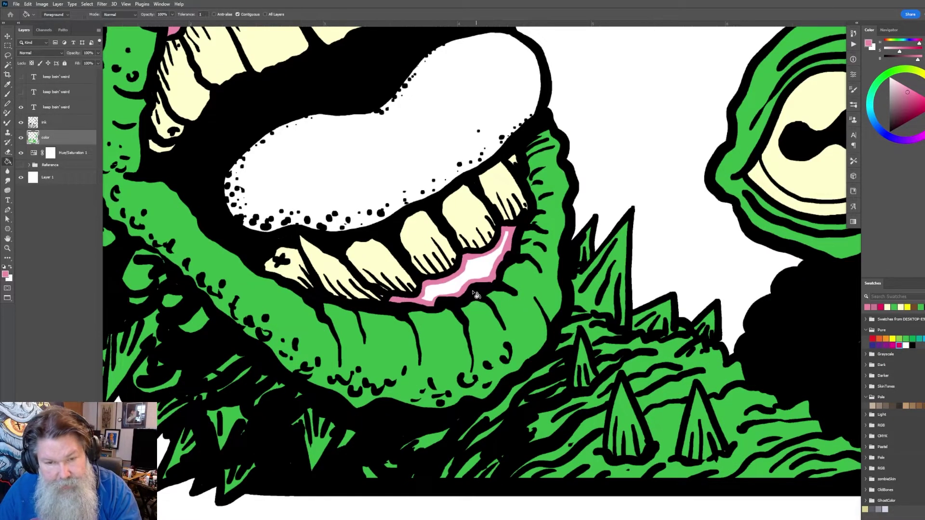
left_click(459, 293)
key("f")
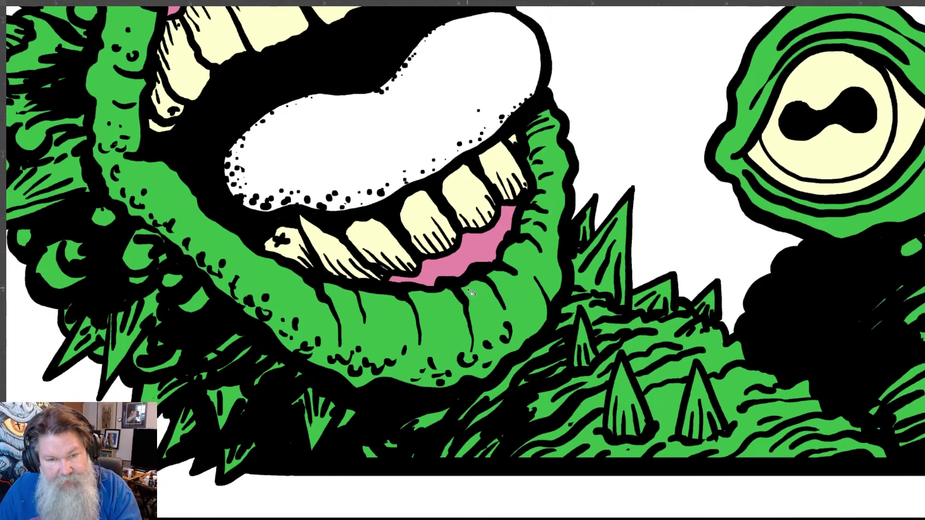
key("f")
key("b")
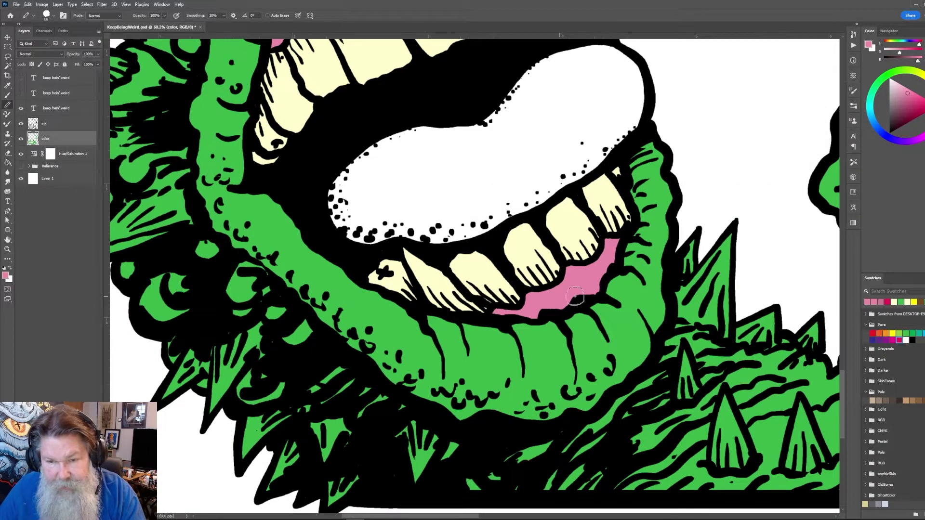
key("ctrl+s")
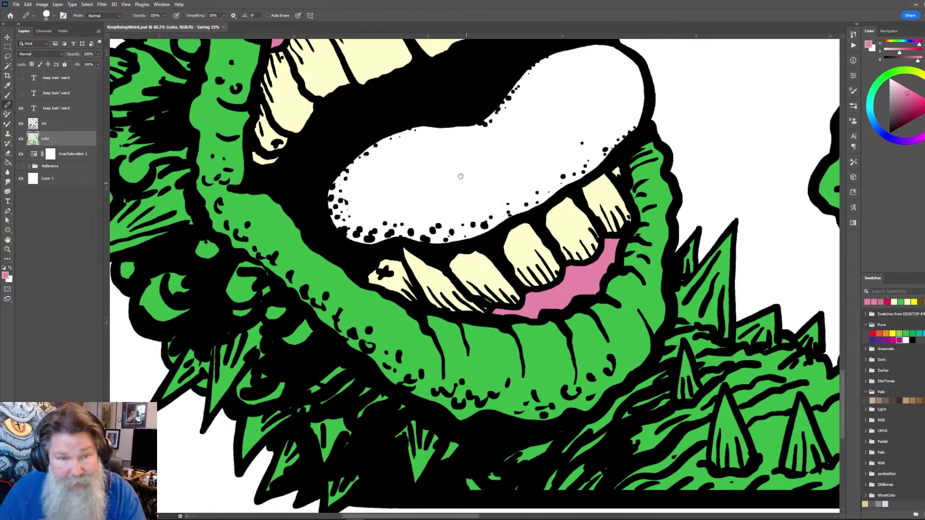
Outline the lower creature's tongue in pink and fill it
left_click_drag(461, 175, 514, 309)
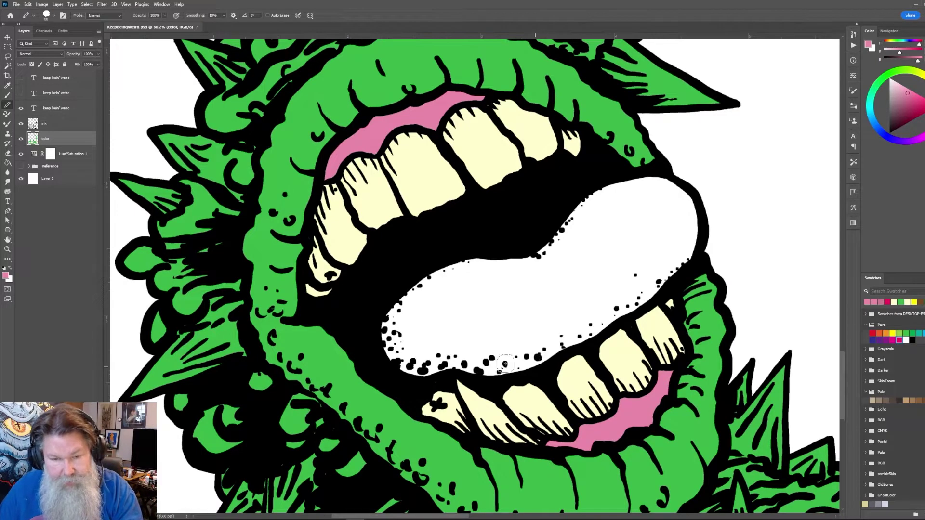
mouse_move(379, 331)
left_mouse_down()
mouse_move(404, 377)
mouse_move(526, 369)
mouse_move(649, 294)
mouse_move(638, 308)
mouse_move(686, 264)
mouse_move(692, 201)
mouse_move(671, 184)
mouse_move(639, 179)
mouse_move(563, 215)
mouse_move(530, 251)
mouse_move(410, 282)
mouse_move(382, 320)
mouse_move(390, 361)
left_mouse_up()
key("g")
left_click(482, 315)
key("b")
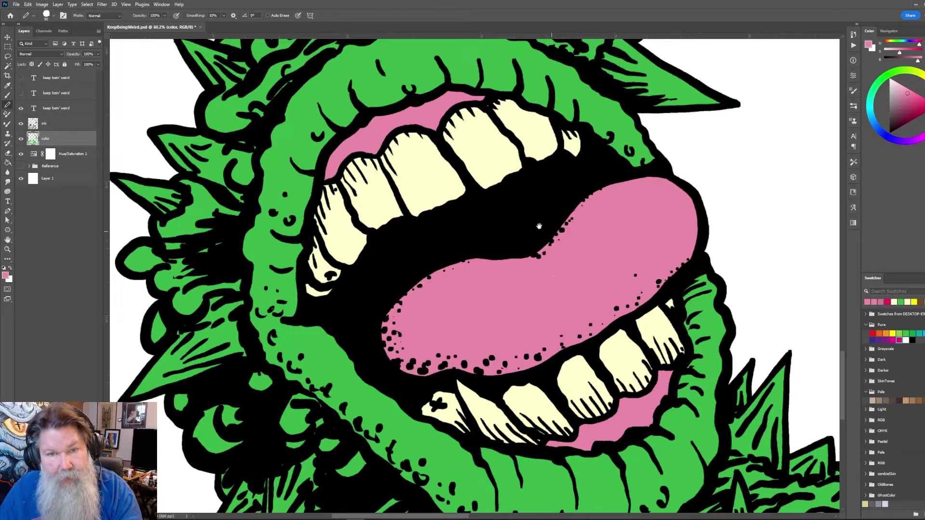
Paint the bottom gums of the upper creature's mouth pink
mouse_move(530, 231)
left_mouse_down()
mouse_move(505, 289)
mouse_move(506, 249)
mouse_move(506, 448)
left_mouse_up()
left_click_drag(482, 169, 540, 352)
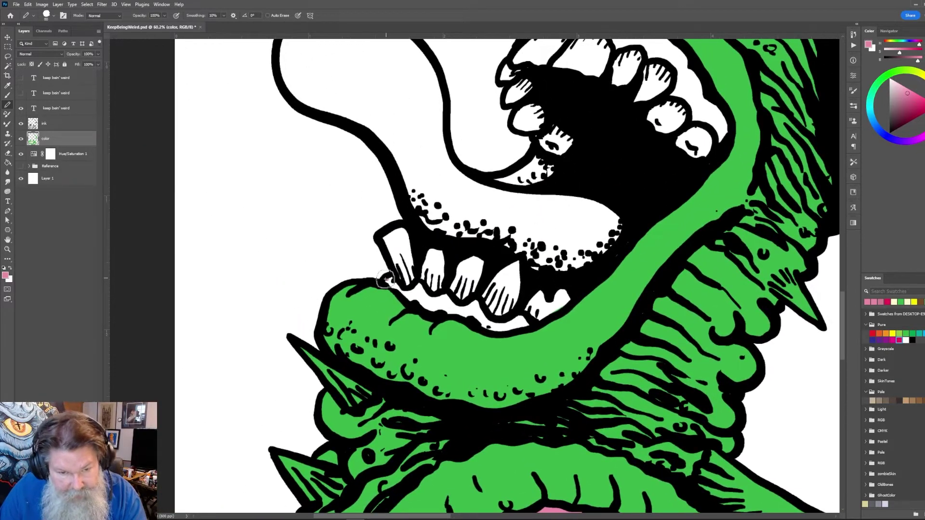
mouse_move(386, 279)
left_mouse_down()
mouse_move(420, 286)
mouse_move(528, 325)
mouse_move(494, 328)
mouse_move(468, 311)
mouse_move(415, 300)
left_mouse_up()
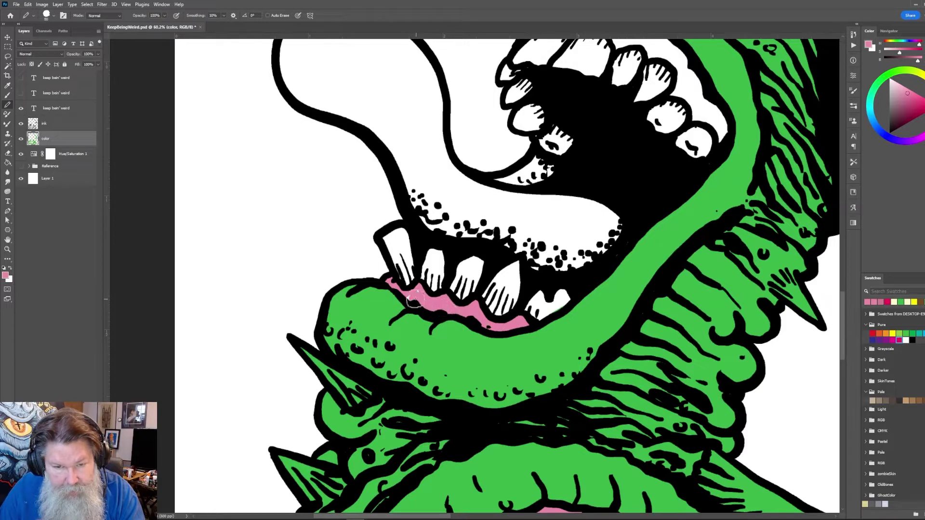
Sample the pale cream from the lower creature's teeth and colour the upper creature's bottom teeth with it
scroll(522, 445, "down", 5)
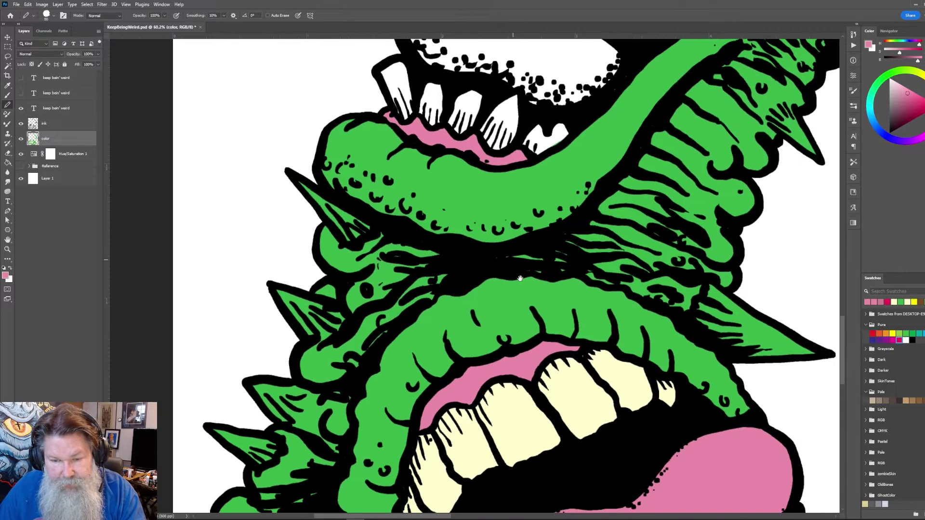
left_click(520, 436, "alt")
scroll(491, 313, "up", 4)
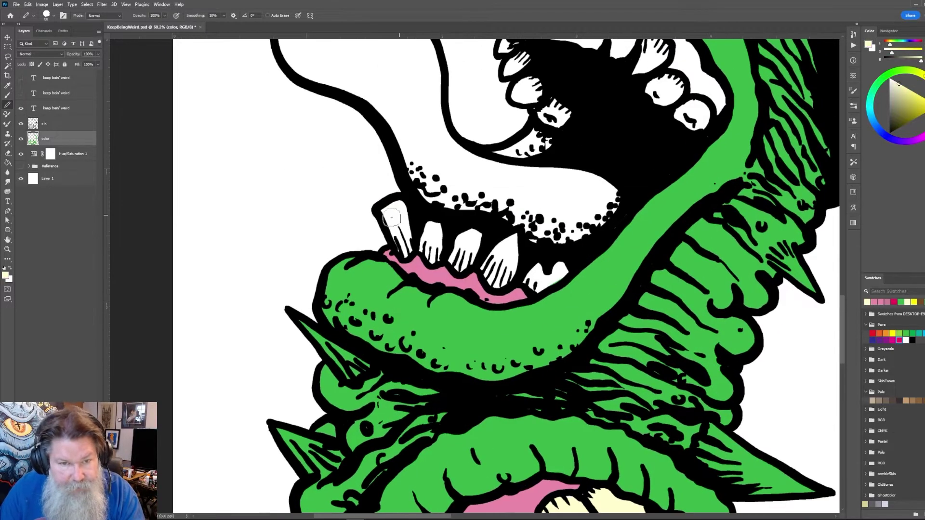
mouse_move(392, 218)
left_mouse_down()
mouse_move(383, 210)
mouse_move(404, 253)
left_mouse_up()
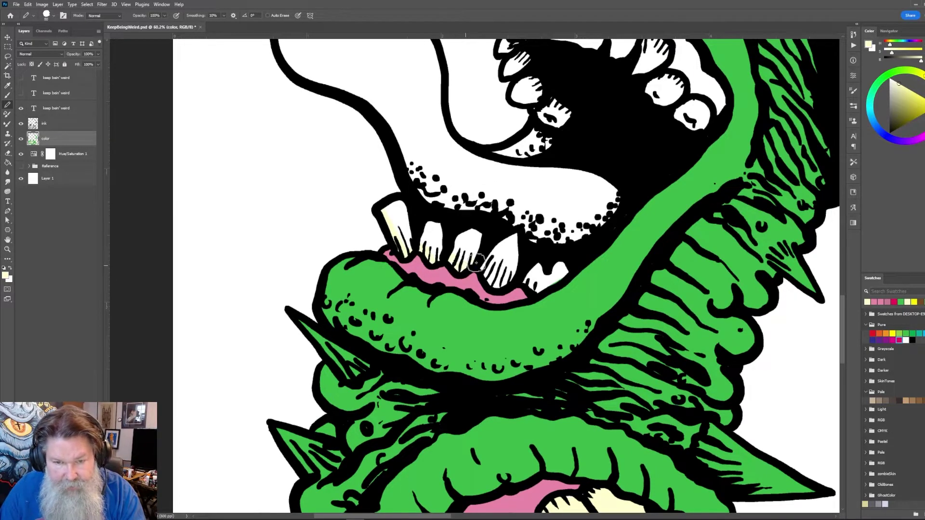
mouse_move(476, 262)
left_mouse_down()
mouse_move(501, 282)
mouse_move(544, 286)
mouse_move(561, 275)
mouse_move(554, 258)
mouse_move(506, 236)
left_mouse_up()
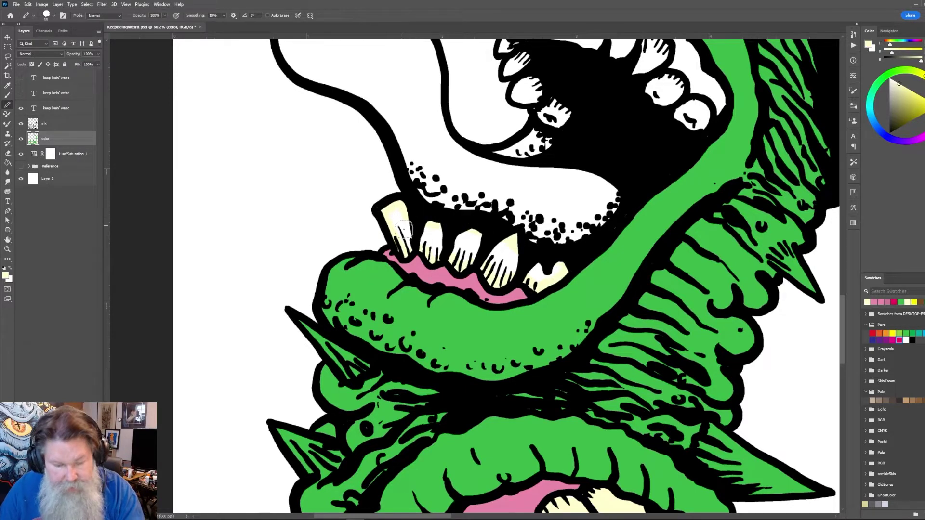
Resample the gum pink, then outline and fill the upper creature's long protruding tongue
left_click(471, 283, "alt")
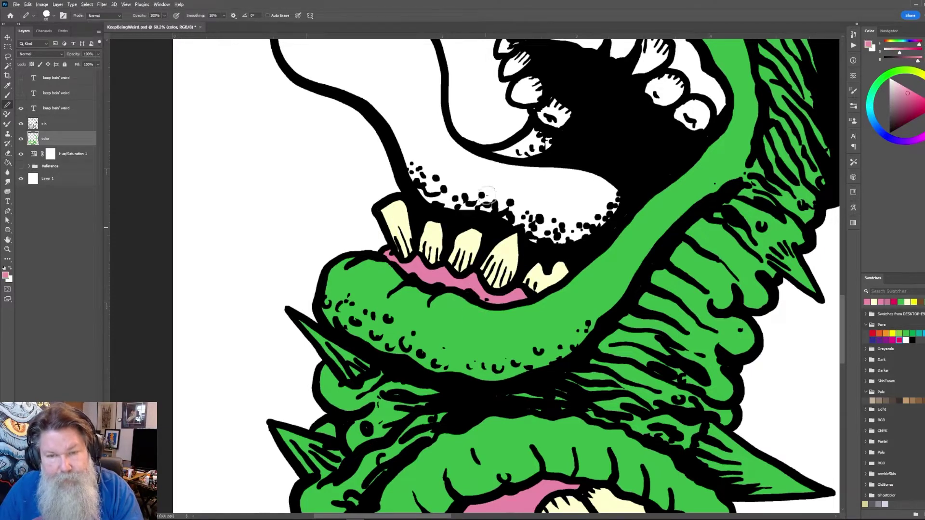
mouse_move(284, 131)
left_mouse_down()
mouse_move(296, 175)
mouse_move(359, 199)
mouse_move(323, 193)
mouse_move(380, 223)
mouse_move(435, 310)
mouse_move(529, 335)
mouse_move(541, 353)
mouse_move(584, 349)
mouse_move(615, 330)
mouse_move(626, 301)
mouse_move(484, 273)
mouse_move(458, 258)
mouse_move(427, 147)
mouse_move(395, 113)
mouse_move(323, 98)
mouse_move(286, 129)
left_mouse_up()
key("g")
left_click(376, 169)
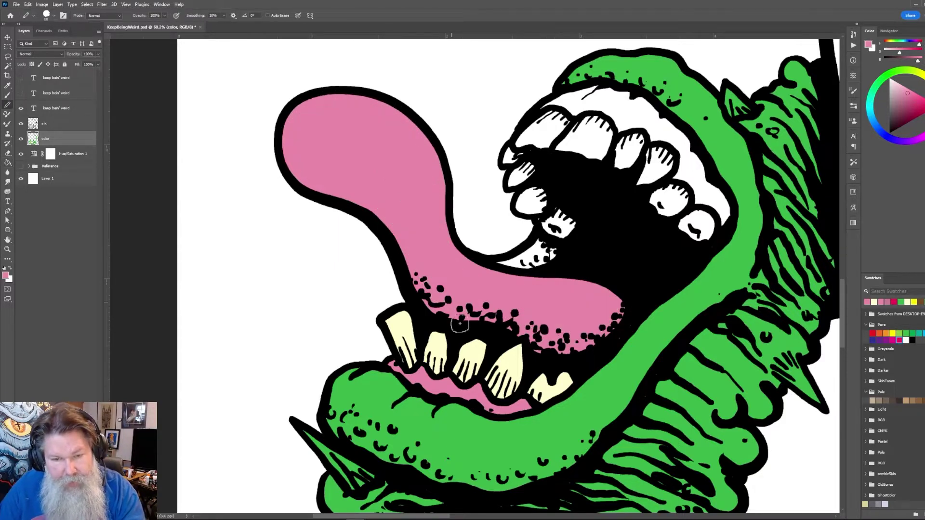
Paint the upper creature's mouth corner behind the tongue green and its top gums pink, sampling both colours from the artwork
left_click(455, 430, "alt")
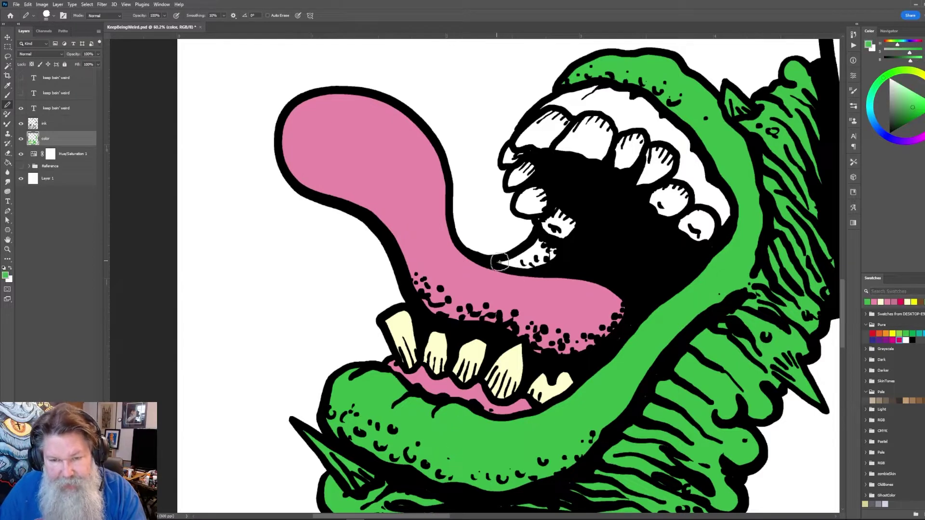
mouse_move(492, 263)
left_mouse_down()
mouse_move(537, 266)
mouse_move(558, 251)
mouse_move(540, 240)
mouse_move(515, 258)
mouse_move(556, 255)
left_mouse_up()
left_click(561, 290, "alt")
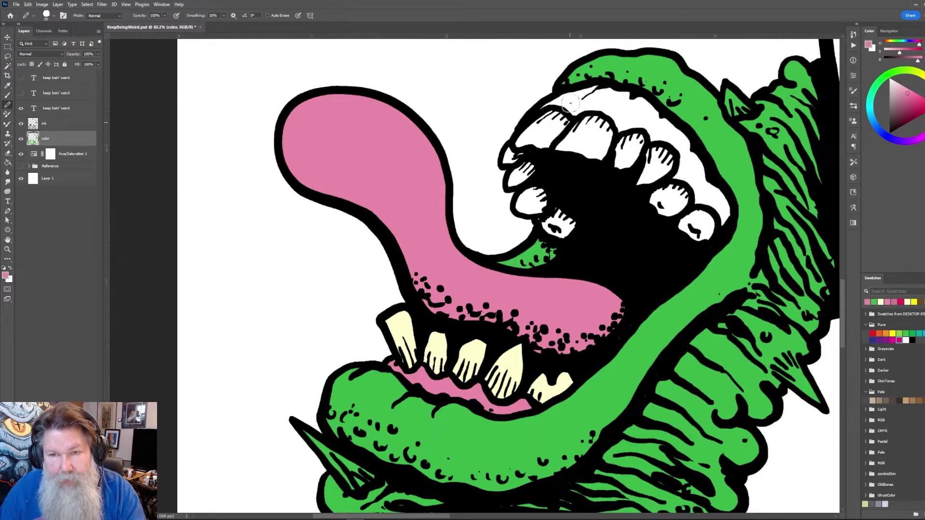
mouse_move(544, 105)
left_mouse_down()
mouse_move(583, 89)
mouse_move(644, 103)
mouse_move(725, 197)
mouse_move(726, 222)
mouse_move(719, 205)
mouse_move(700, 203)
mouse_move(713, 198)
mouse_move(698, 200)
mouse_move(676, 178)
mouse_move(672, 143)
mouse_move(638, 126)
mouse_move(619, 128)
mouse_move(605, 110)
mouse_move(561, 103)
mouse_move(594, 100)
mouse_move(620, 115)
mouse_move(599, 97)
mouse_move(631, 105)
left_mouse_up()
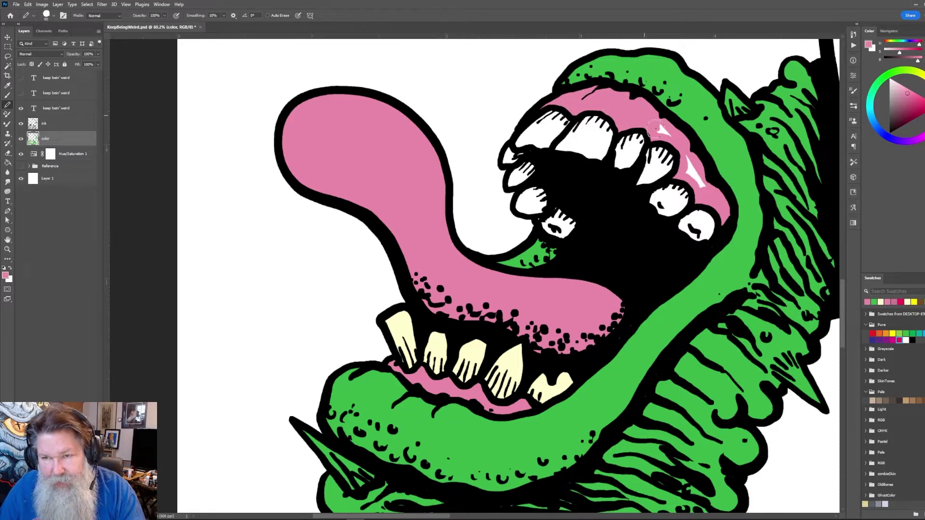
left_click_drag(679, 143, 692, 171)
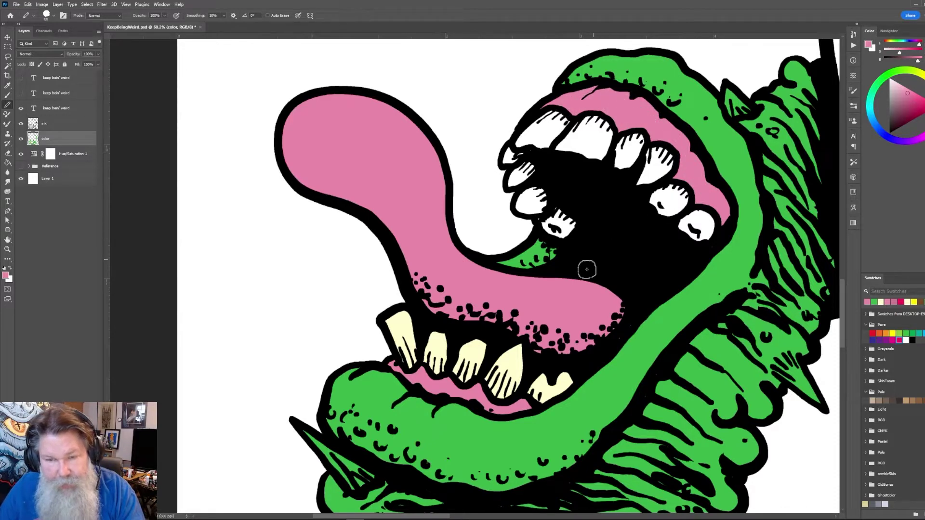
Sample the pale cream from the bottom teeth and colour all of the upper creature's top teeth with it
left_click(477, 379, "alt")
mouse_move(552, 214)
left_mouse_down()
mouse_move(543, 227)
mouse_move(561, 232)
mouse_move(569, 210)
left_mouse_up()
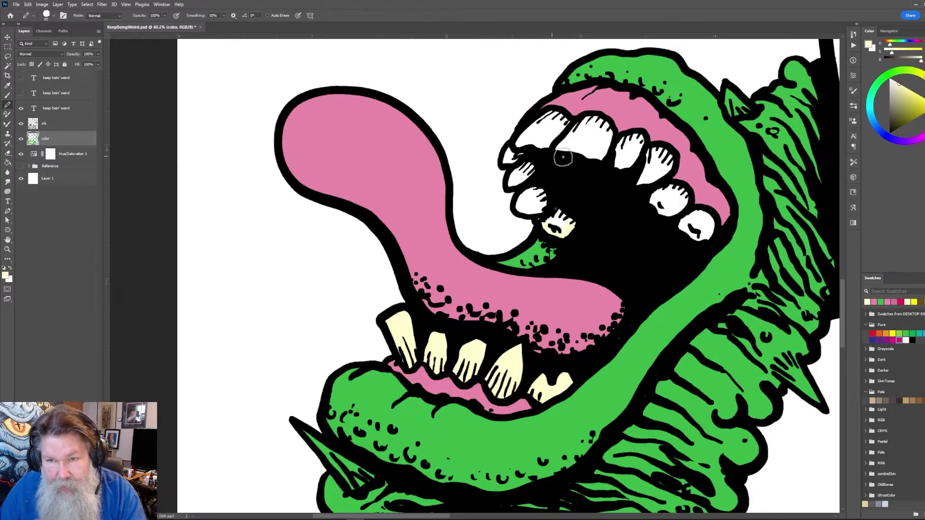
mouse_move(709, 222)
left_mouse_down()
mouse_move(662, 180)
mouse_move(672, 160)
mouse_move(665, 153)
mouse_move(641, 155)
mouse_move(645, 141)
mouse_move(636, 137)
mouse_move(615, 143)
mouse_move(597, 120)
mouse_move(569, 126)
mouse_move(550, 115)
mouse_move(531, 123)
mouse_move(508, 159)
mouse_move(518, 165)
mouse_move(512, 184)
mouse_move(525, 190)
mouse_move(522, 209)
mouse_move(542, 213)
mouse_move(561, 233)
left_mouse_up()
key("g")
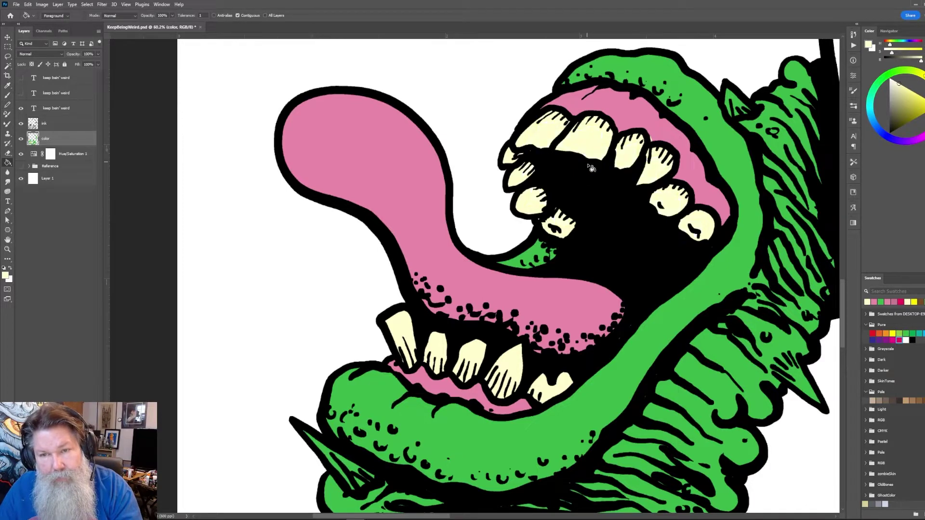
Outline the inside of the sign's bottom and right edges with the teeth's cream, up to the large tentacle
key("b")
mouse_move(612, 251)
left_mouse_down()
mouse_move(608, 158)
mouse_move(581, 120)
mouse_move(513, 320)
left_mouse_up()
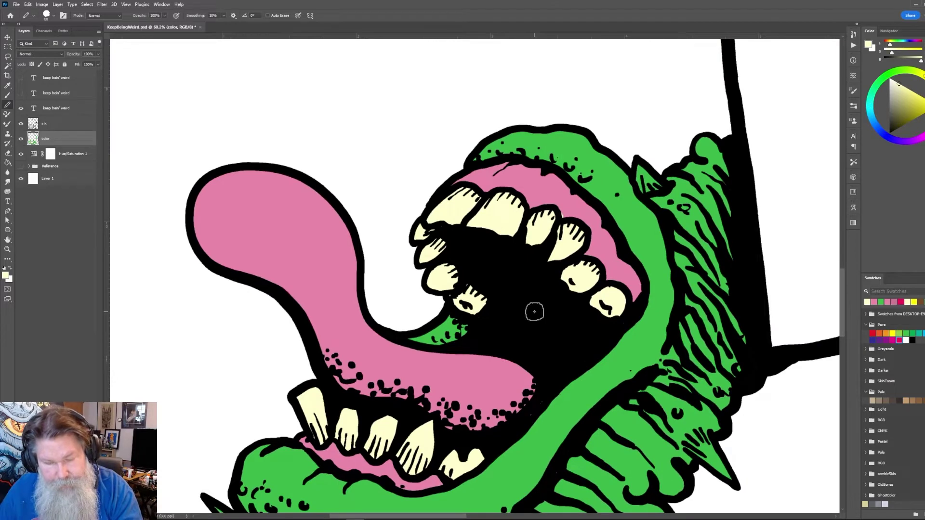
left_click_drag(634, 297, 595, 305)
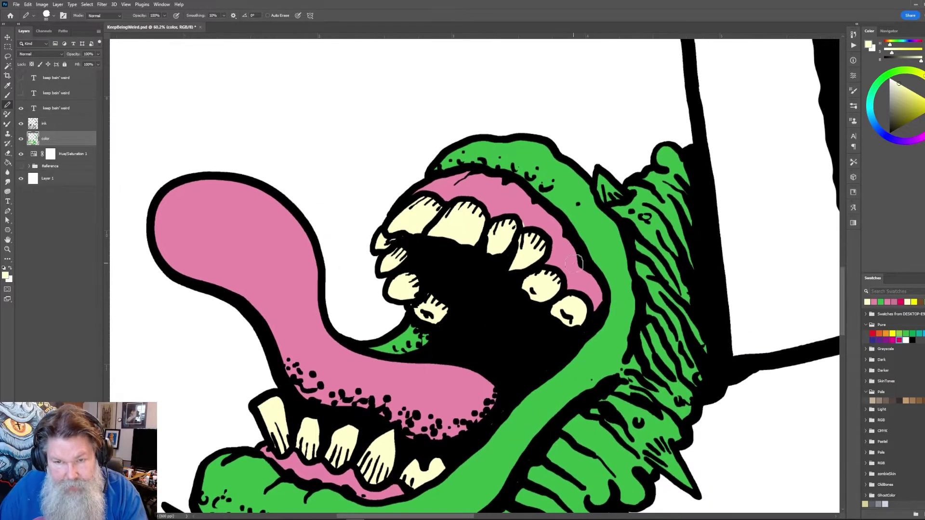
left_click(530, 229, "alt")
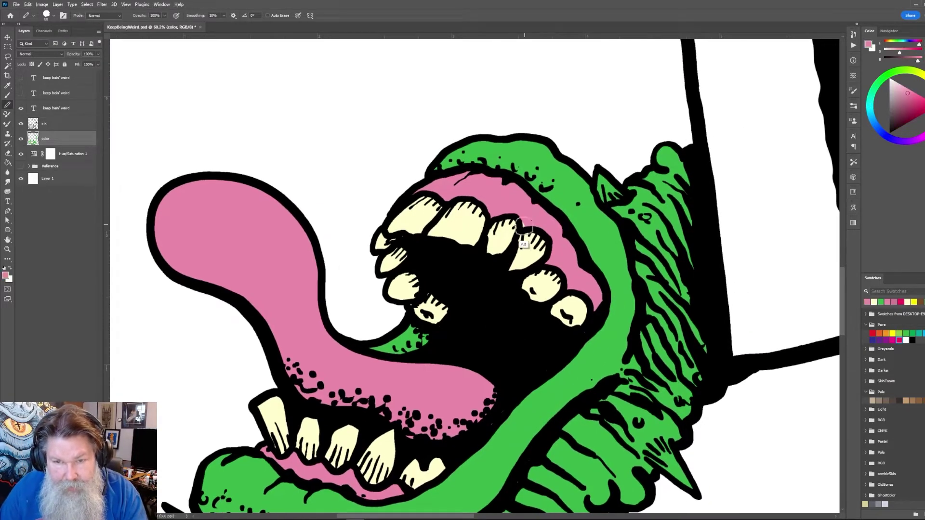
left_click(532, 254, "alt")
left_click_drag(768, 118, 480, 322)
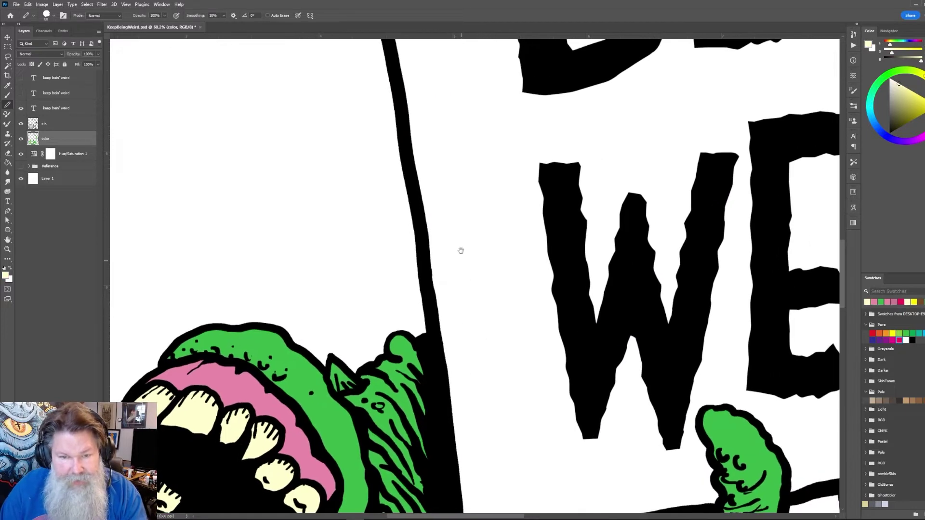
left_click_drag(460, 250, 455, 135)
mouse_move(456, 251)
left_mouse_down()
mouse_move(473, 396)
mouse_move(735, 348)
mouse_move(601, 328)
mouse_move(412, 324)
mouse_move(416, 333)
mouse_move(523, 304)
left_mouse_up()
mouse_move(720, 268)
left_mouse_down()
mouse_move(787, 260)
mouse_move(634, 275)
mouse_move(449, 320)
mouse_move(582, 305)
mouse_move(594, 286)
mouse_move(560, 107)
mouse_move(604, 423)
left_mouse_up()
left_click_drag(593, 347, 564, 165)
mouse_move(548, 73)
left_mouse_down()
mouse_move(642, 382)
mouse_move(623, 379)
mouse_move(599, 166)
left_mouse_up()
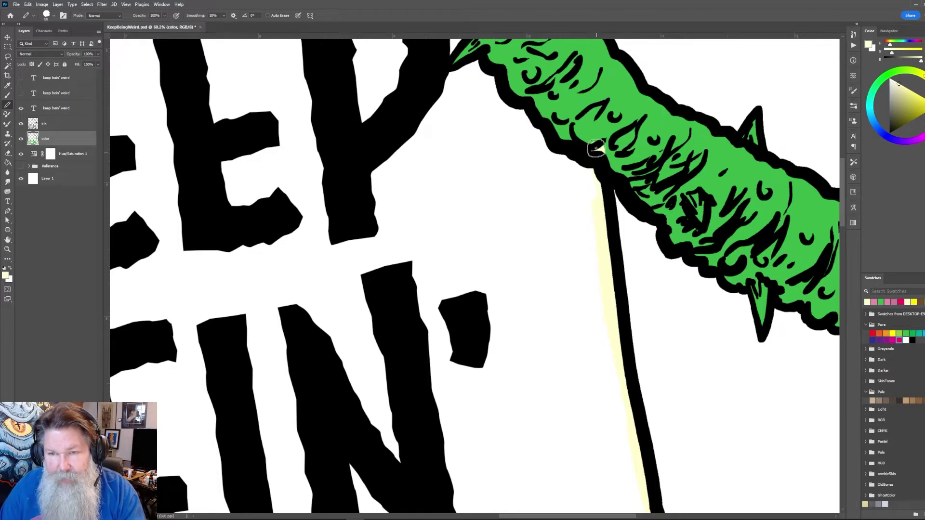
Outline and fill the sign's top-right corner beyond the tentacle in cream, and repaint the overspill on the tentacle green
scroll(602, 145, "up", 5)
left_click_drag(578, 267, 581, 251)
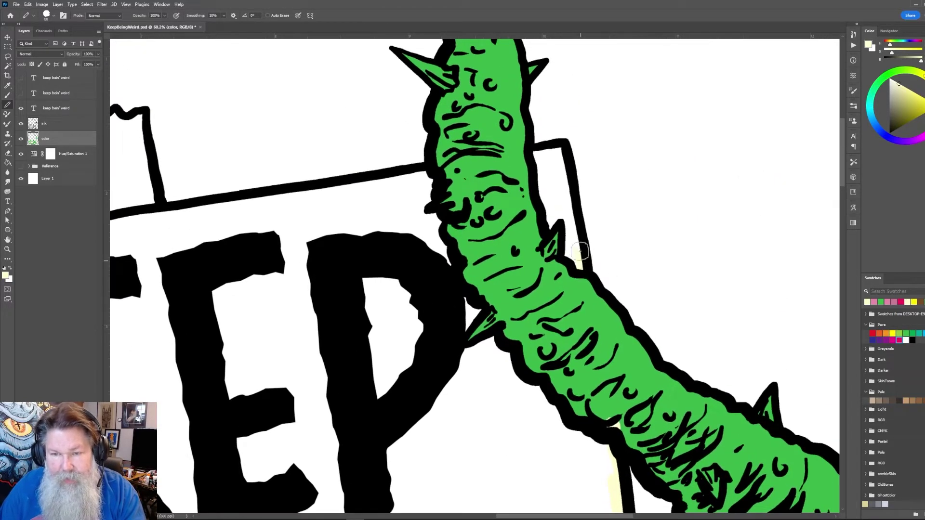
mouse_move(565, 181)
left_mouse_down()
mouse_move(558, 149)
mouse_move(539, 153)
mouse_move(551, 221)
mouse_move(538, 166)
mouse_move(520, 156)
mouse_move(554, 150)
mouse_move(580, 221)
mouse_move(583, 282)
left_mouse_up()
key("g")
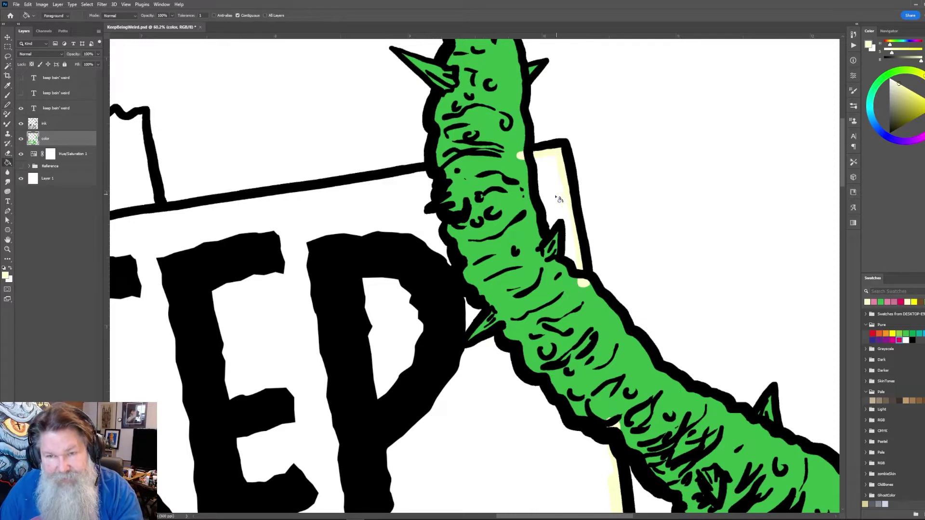
key("b")
left_click(517, 193, "alt")
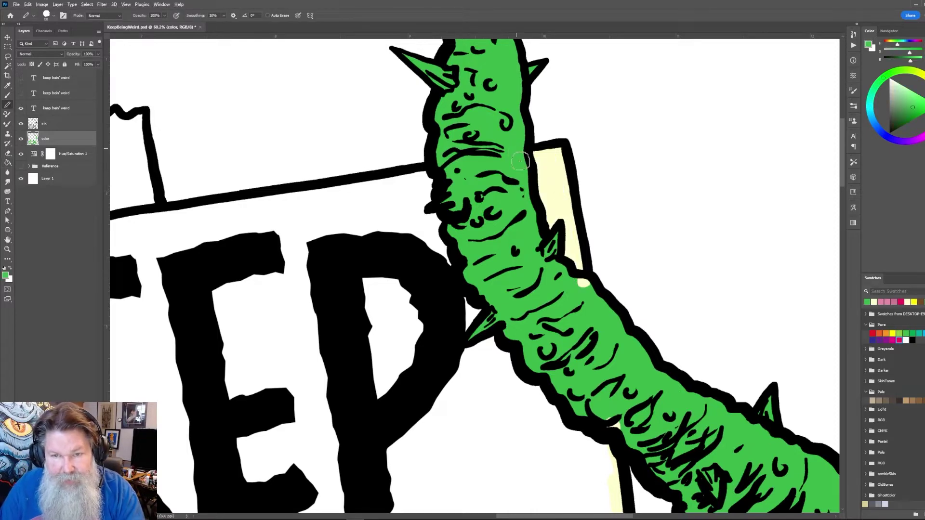
mouse_move(579, 278)
left_mouse_down()
mouse_move(591, 288)
mouse_move(581, 327)
left_mouse_up()
Resample the cream and line the inside of the sign's top edge from the tentacle to the top-left corner
left_click(559, 181, "alt")
mouse_move(456, 171)
left_mouse_down()
mouse_move(395, 184)
mouse_move(725, 155)
left_mouse_up()
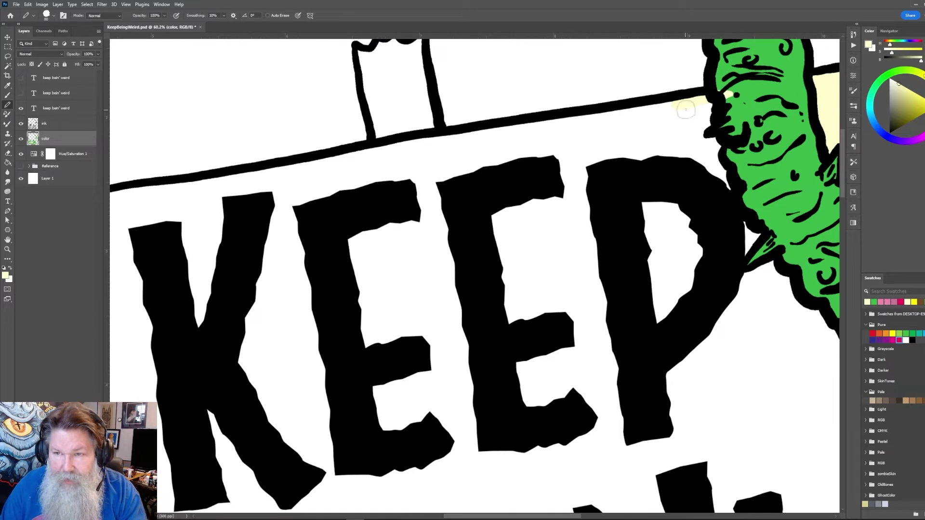
left_click_drag(656, 106, 371, 150)
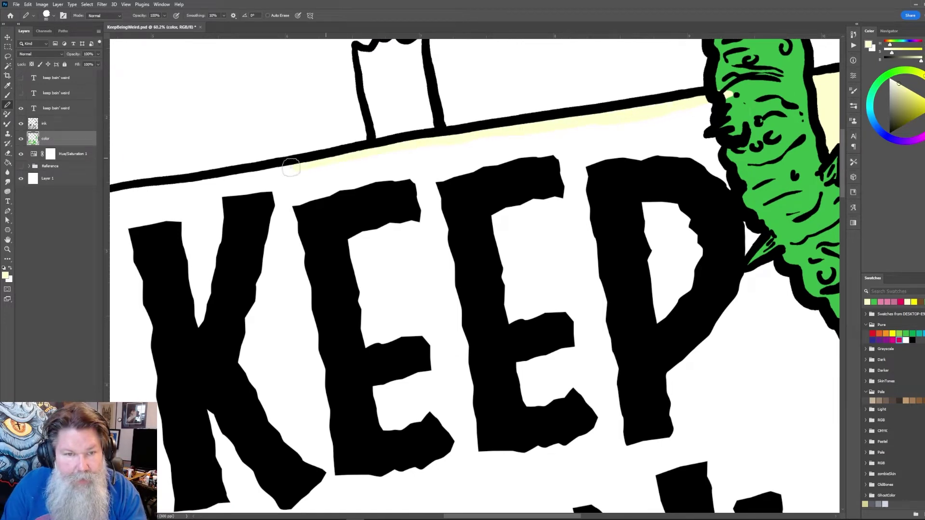
left_click_drag(291, 167, 222, 182)
mouse_move(293, 186)
left_mouse_down()
mouse_move(583, 156)
mouse_move(526, 150)
mouse_move(326, 180)
left_mouse_up()
left_click_drag(496, 174, 308, 263)
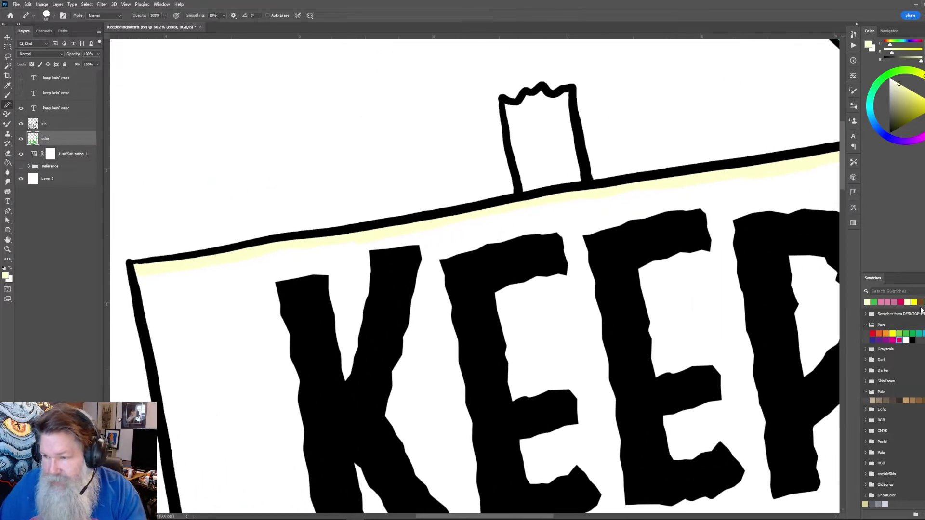
Outline and fill the post stub above the sign with the brown swatch
left_click(922, 302)
mouse_move(504, 104)
left_mouse_down()
mouse_move(524, 187)
mouse_move(579, 177)
mouse_move(571, 181)
mouse_move(567, 96)
mouse_move(541, 93)
mouse_move(509, 107)
left_mouse_up()
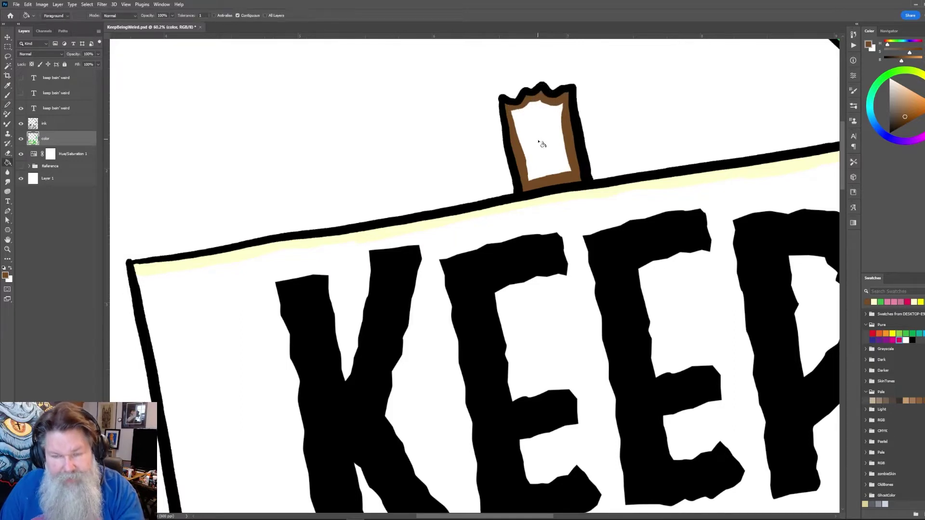
left_click_drag(541, 140, 567, 193)
Resample the cream, line the inside of the sign's left edge and fill the whole sign with it
left_click(580, 194, "alt")
left_click_drag(381, 300, 554, 182)
mouse_move(363, 131)
left_mouse_down()
mouse_move(411, 393)
mouse_move(413, 459)
mouse_move(427, 482)
left_mouse_up()
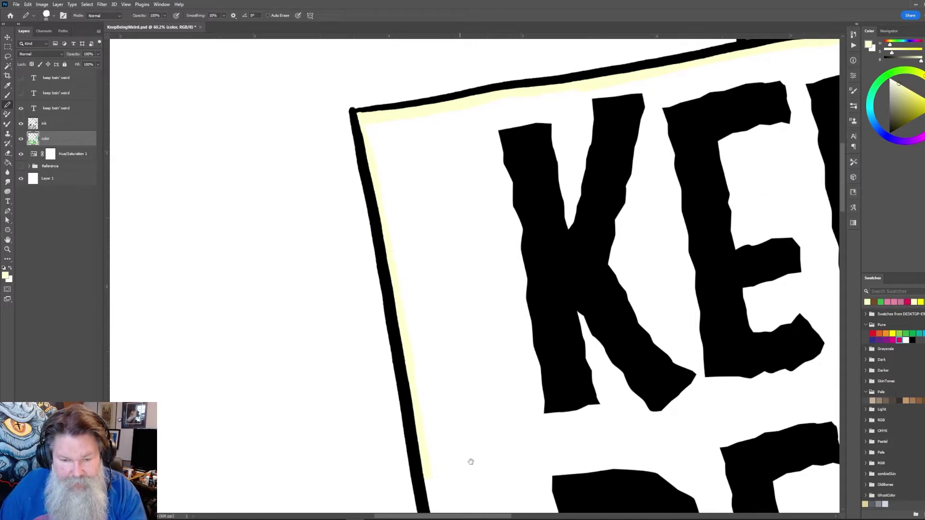
mouse_move(471, 463)
left_mouse_down()
mouse_move(451, 281)
mouse_move(452, 139)
left_mouse_up()
mouse_move(408, 161)
left_mouse_down()
mouse_move(462, 471)
mouse_move(461, 357)
mouse_move(419, 171)
left_mouse_up()
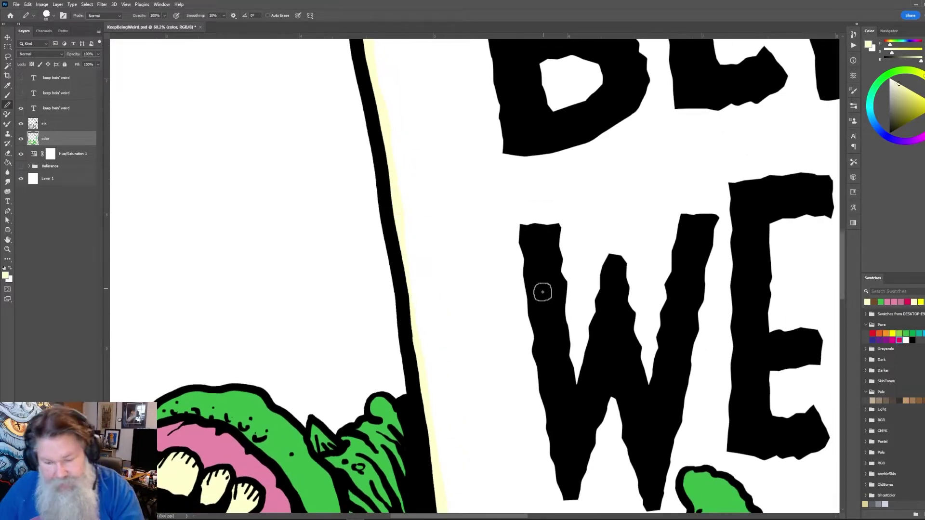
key("ctrl+0")
key("g")
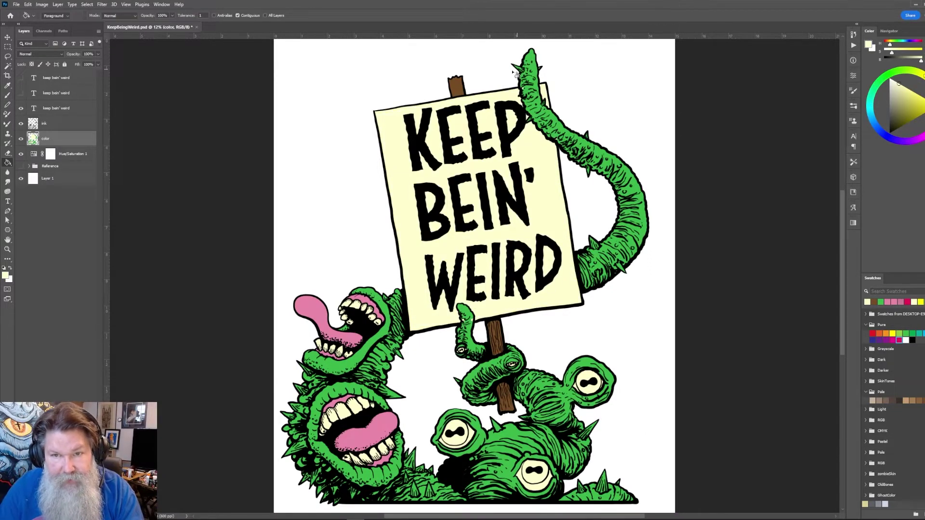
Sample the skin green and cover the cream overspill on the large tentacle where it crosses the sign's top edge
key("b")
key("ctrl+1")
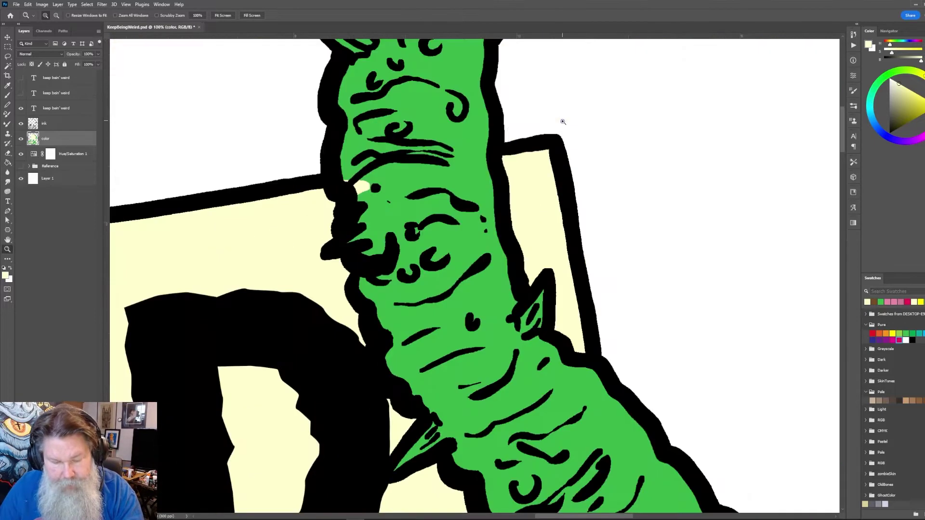
left_click(428, 113, "alt")
left_click_drag(354, 178, 367, 193)
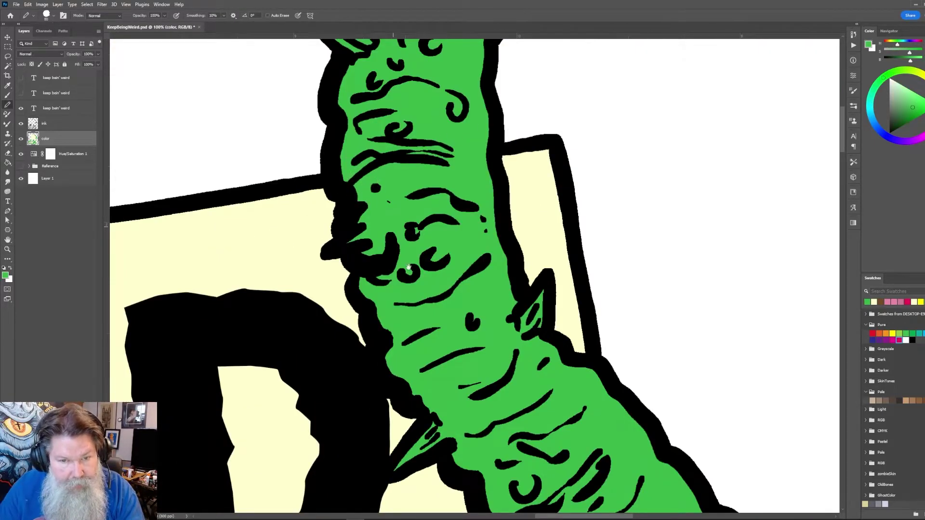
Repaint the cream patches on the small tentacle at the sign's bottom edge green and save the document
left_click_drag(503, 412, 620, 138)
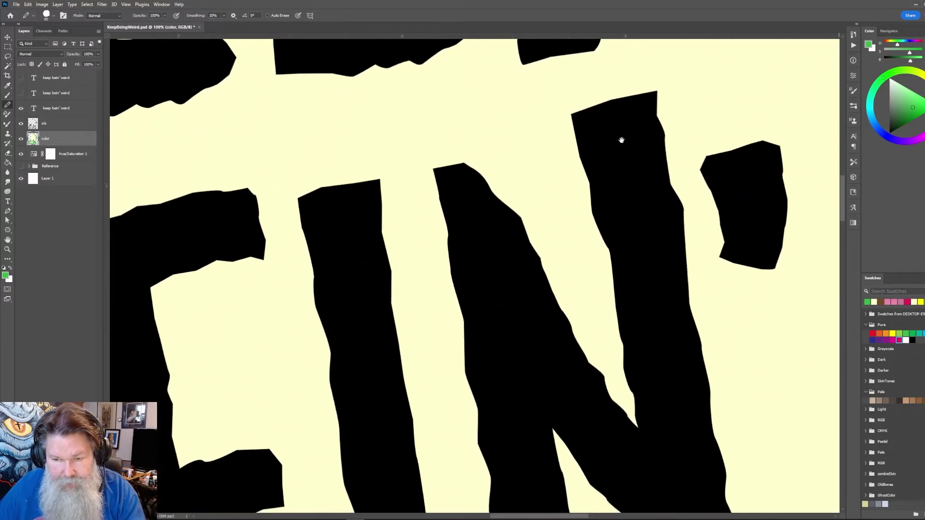
left_click(887, 31)
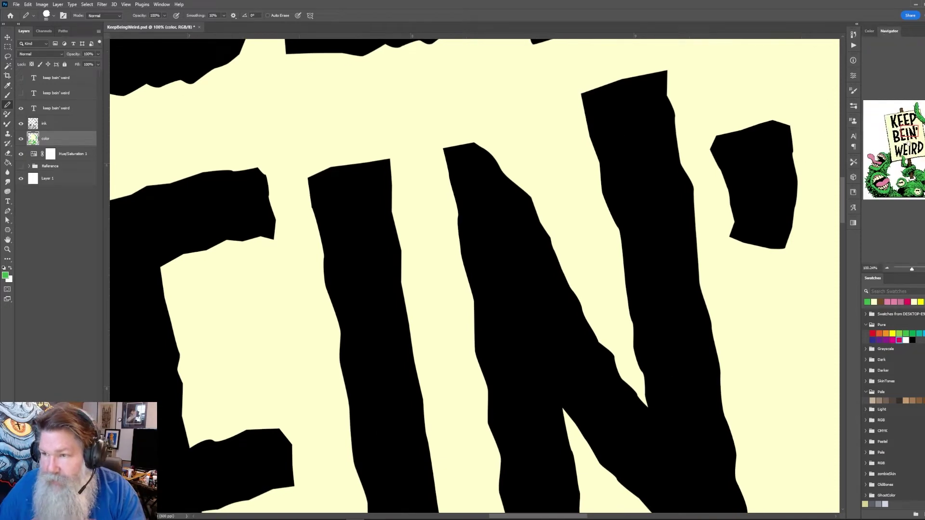
left_click_drag(907, 134, 906, 160)
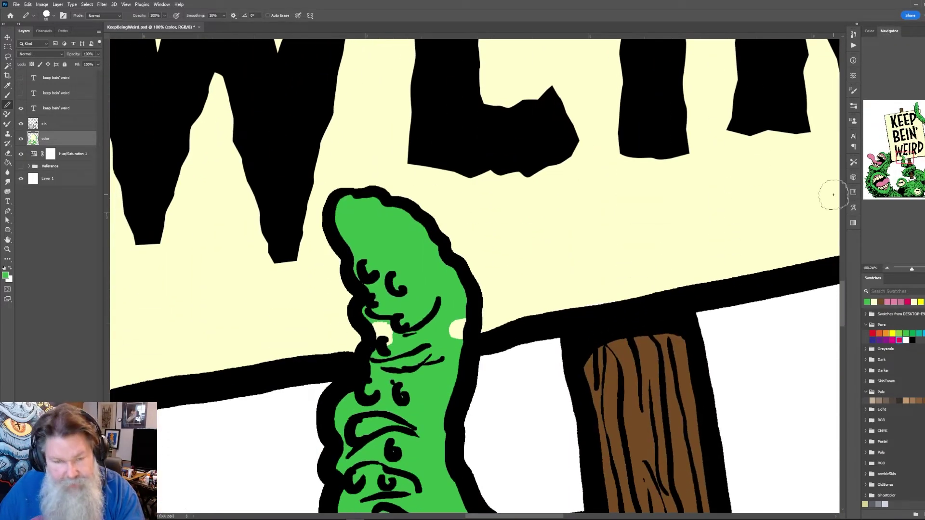
mouse_move(362, 310)
left_mouse_down()
mouse_move(383, 325)
mouse_move(460, 330)
left_mouse_up()
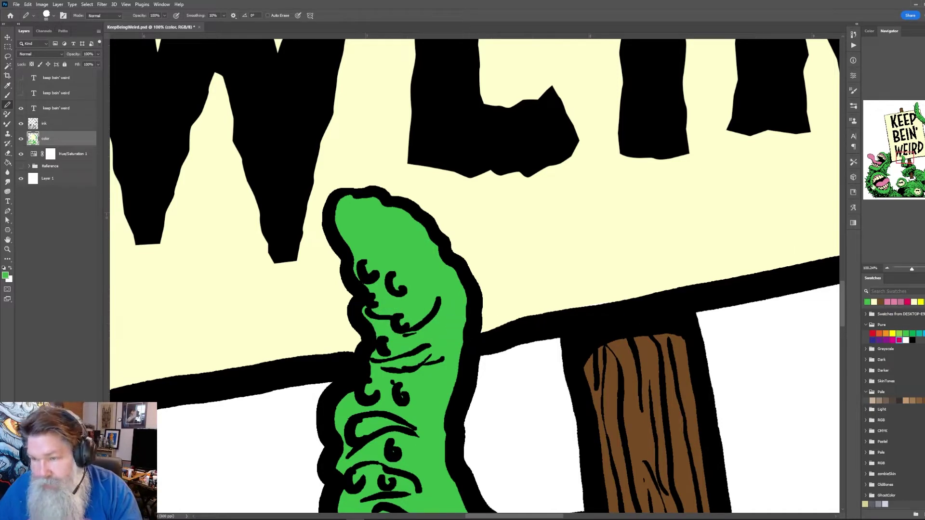
key("ctrl+0")
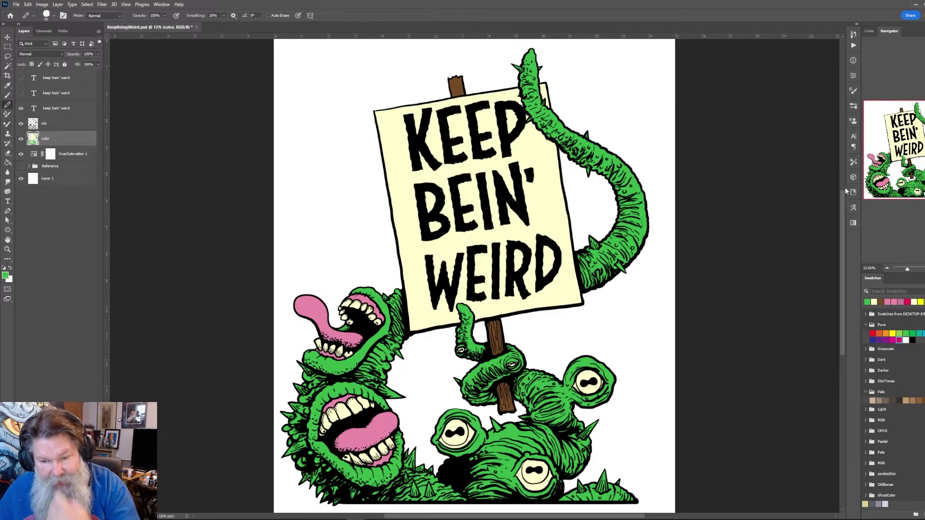
key("ctrl+s")
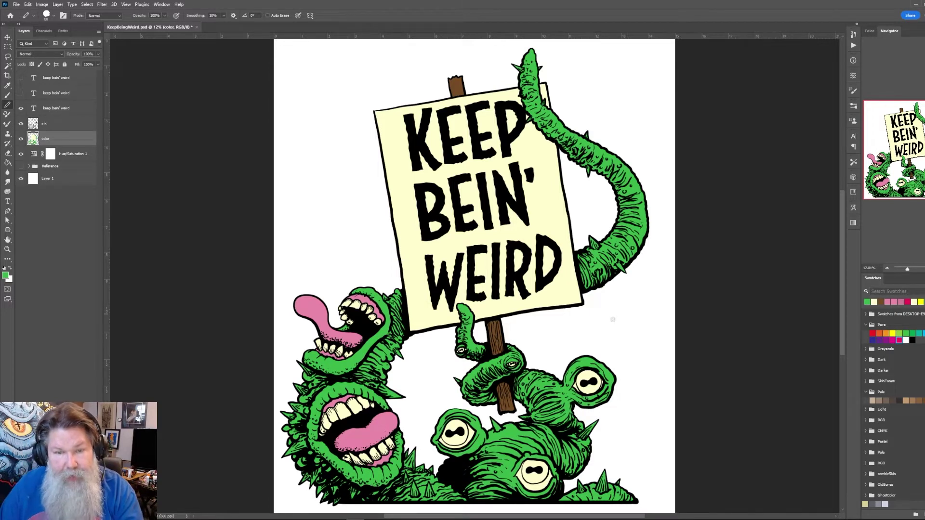
Select all the cream areas of the color layer with the Magic Wand tool, starting from the sign
left_click_drag(613, 319, 639, 329)
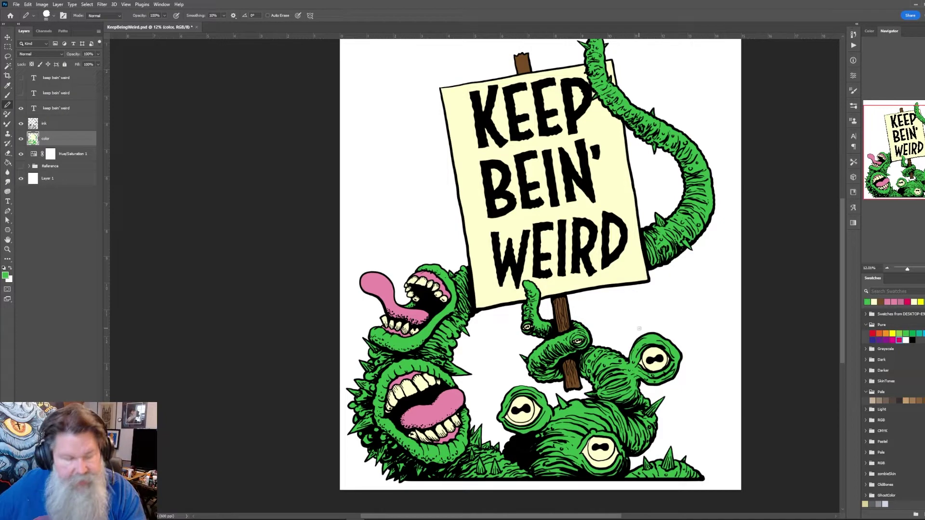
key("w")
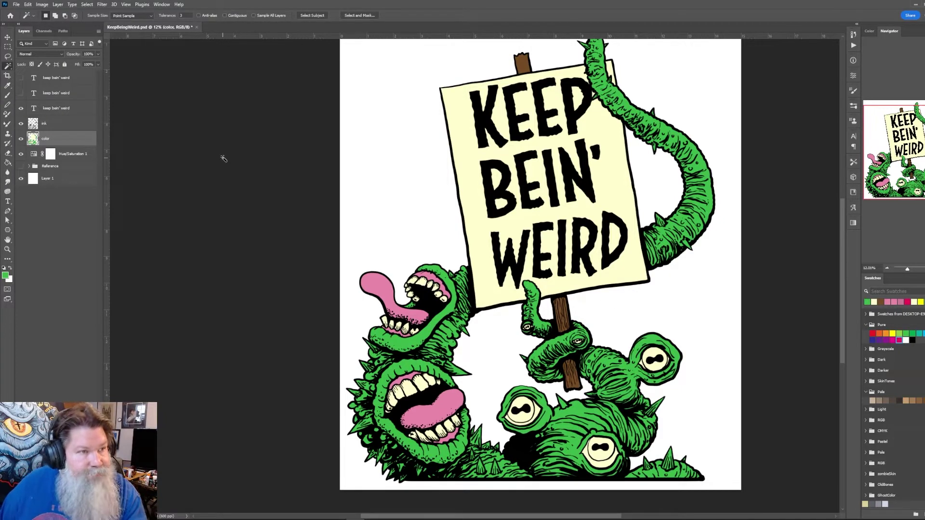
right_click(8, 70)
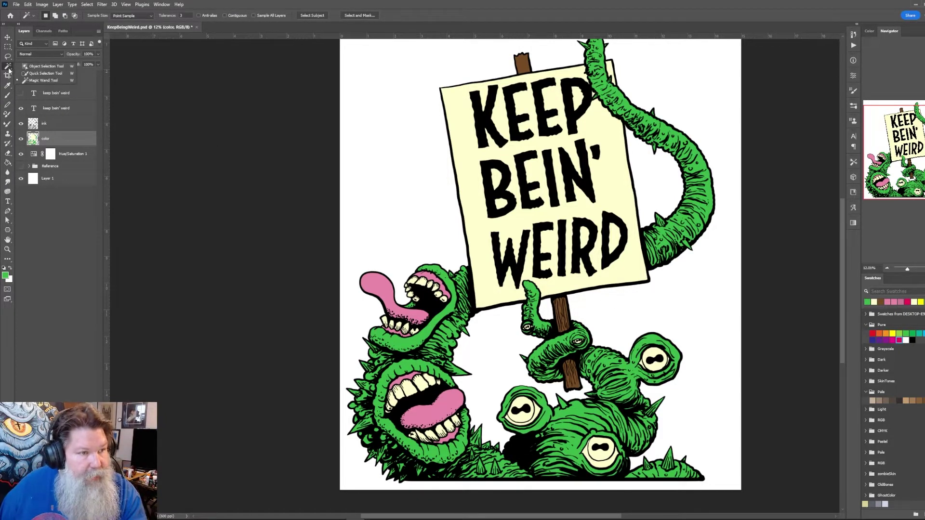
left_click(44, 80)
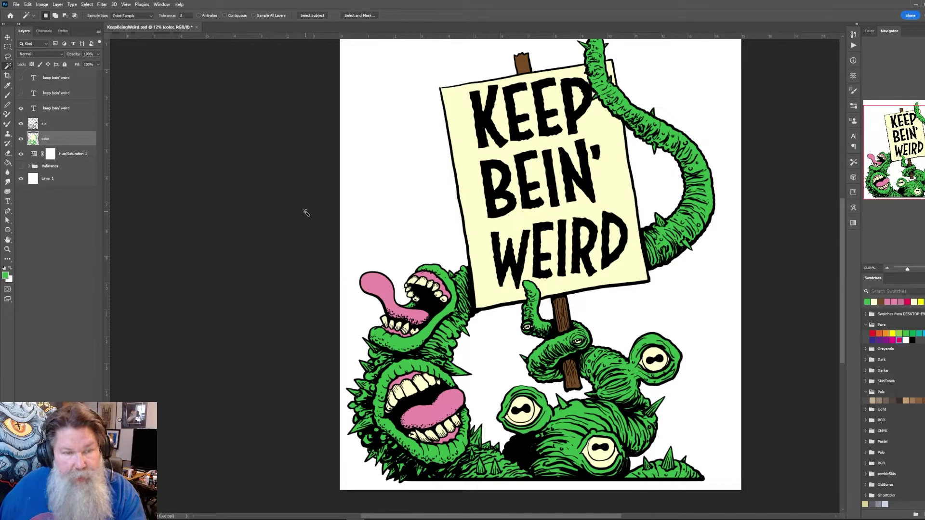
left_click(481, 235)
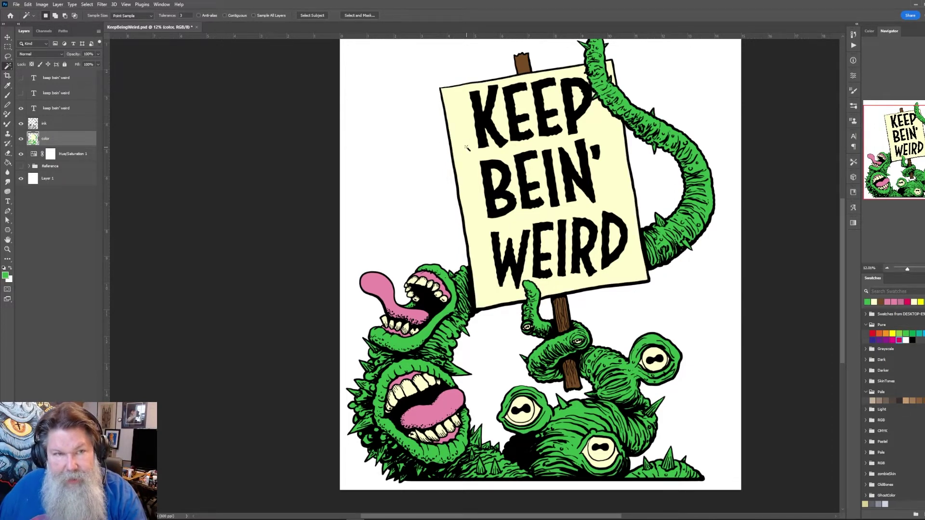
left_click(467, 148)
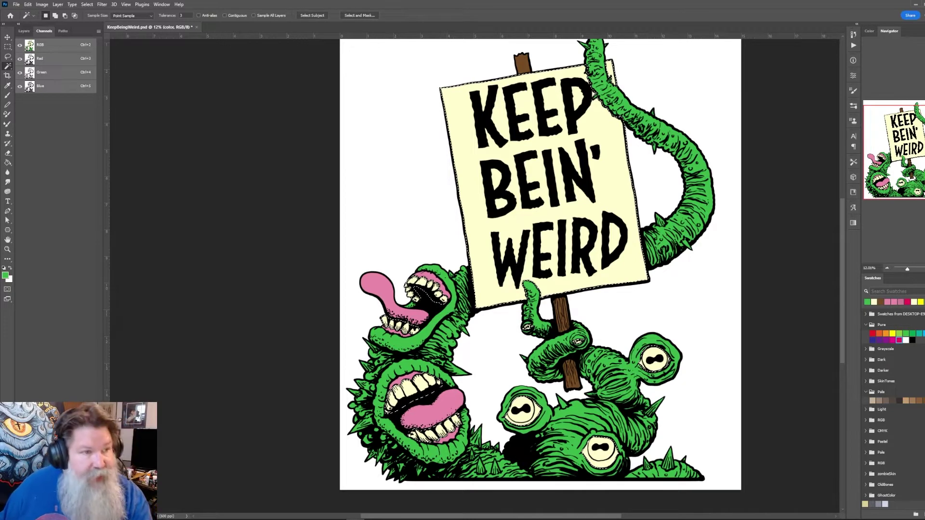
Save the cream selection as an alpha channel, and select all the green areas of the color layer and save them as another channel
left_click(77, 514)
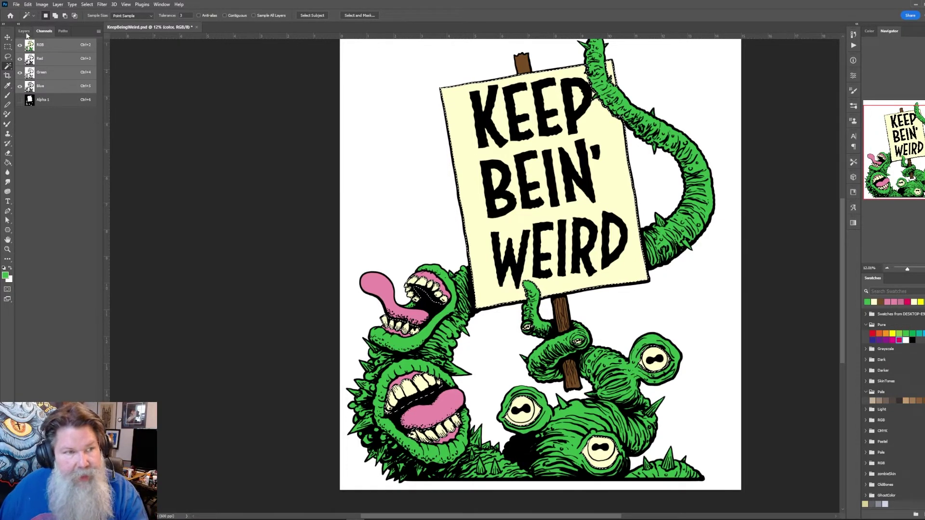
left_click(26, 33)
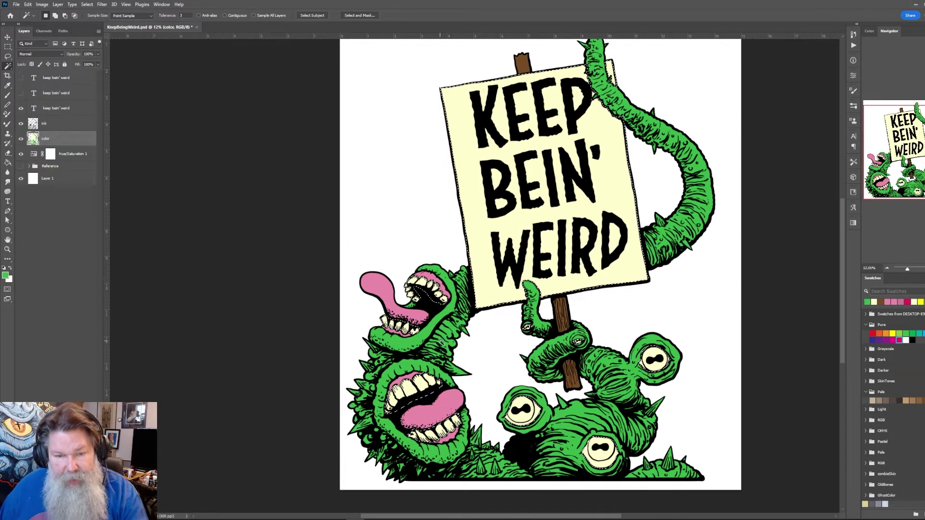
left_click(441, 343)
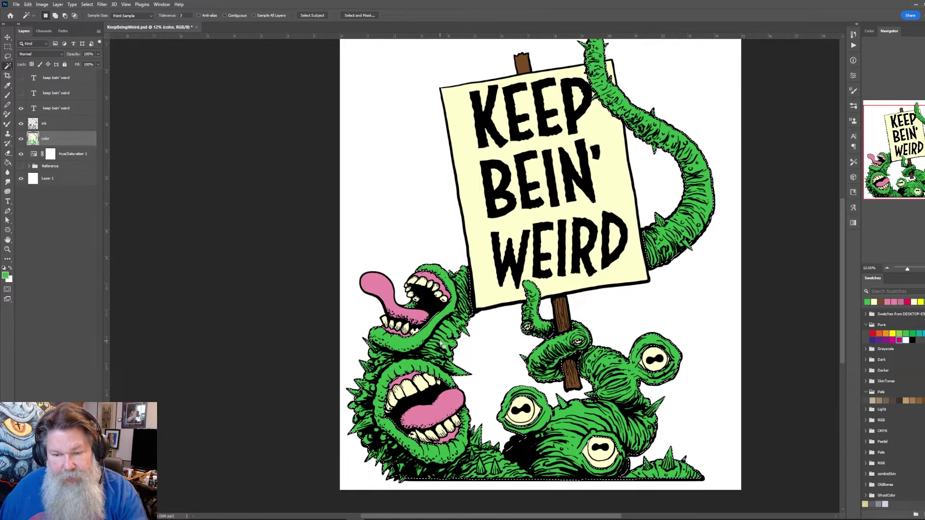
left_click(45, 31)
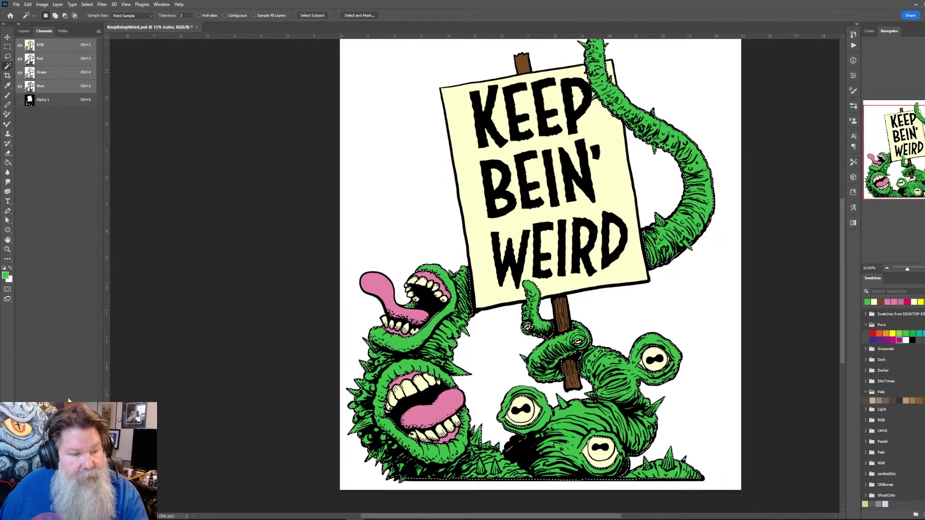
left_click(60, 512)
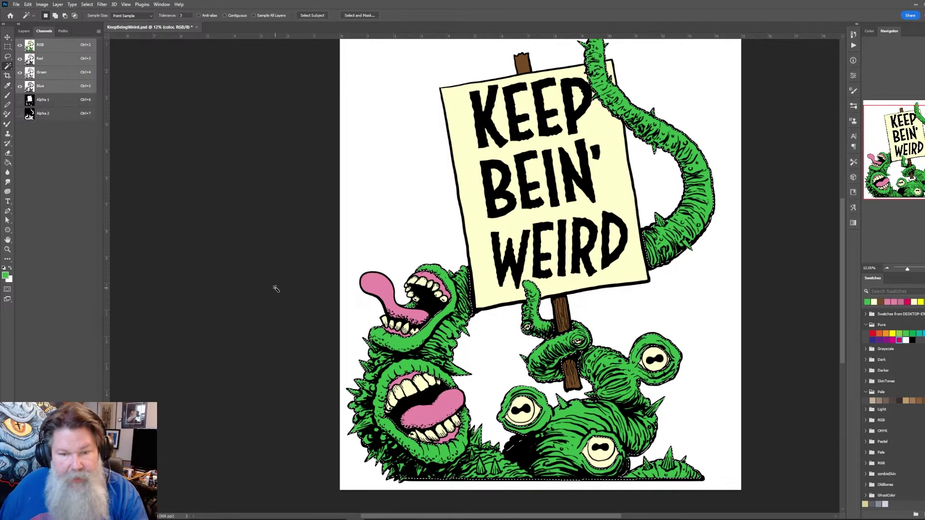
Select all the pink tongue and gum areas, save them as a third alpha channel and clear the selection
left_click(380, 293)
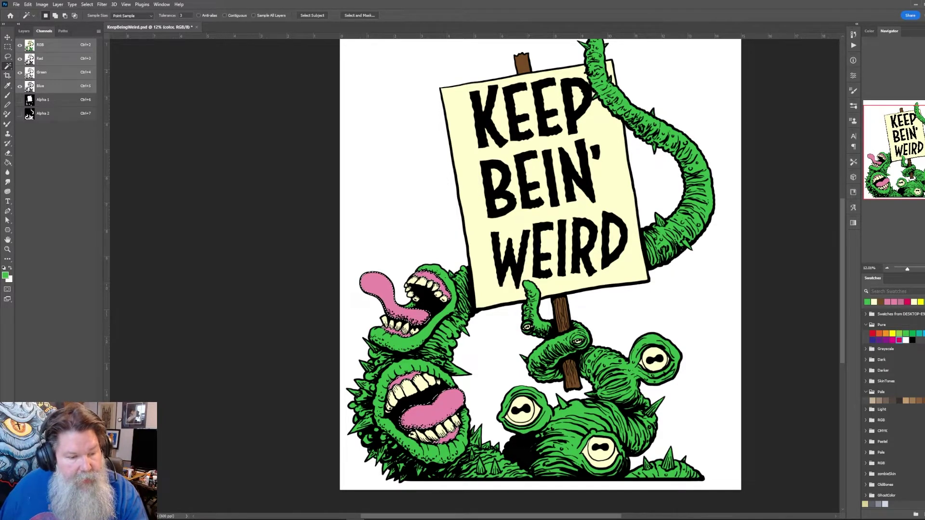
left_click(61, 511)
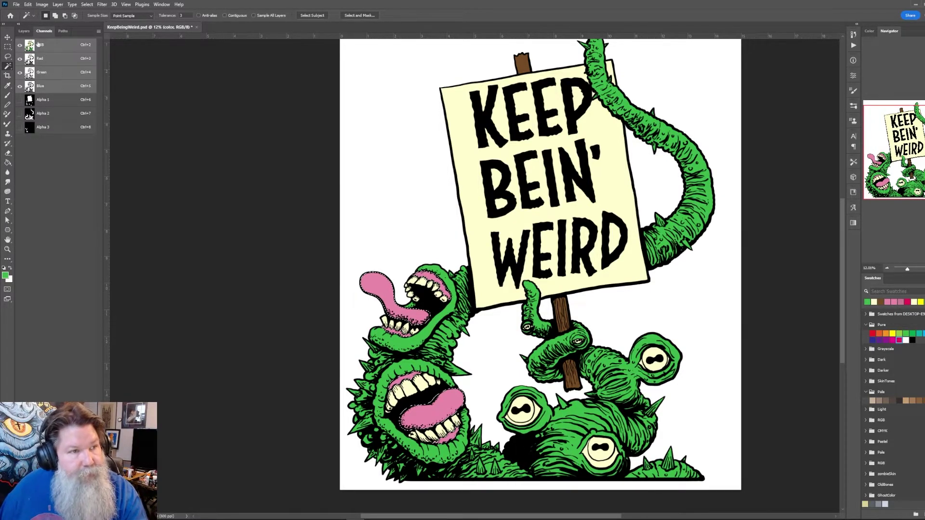
left_click(24, 32)
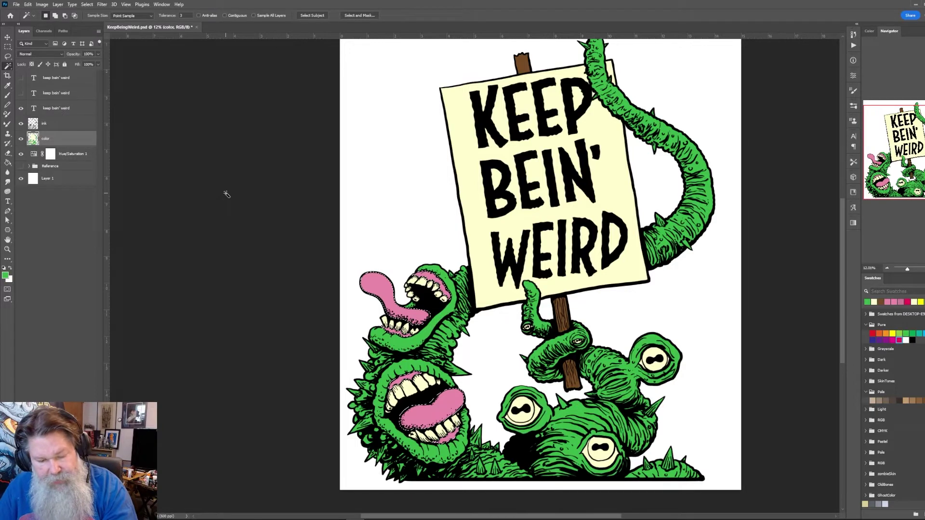
key("ctrl+d")
Sample the pink of the upper monster's tongue, choose a darker shade and pencil a shadow along the tongue's underside on the color layer
key("z")
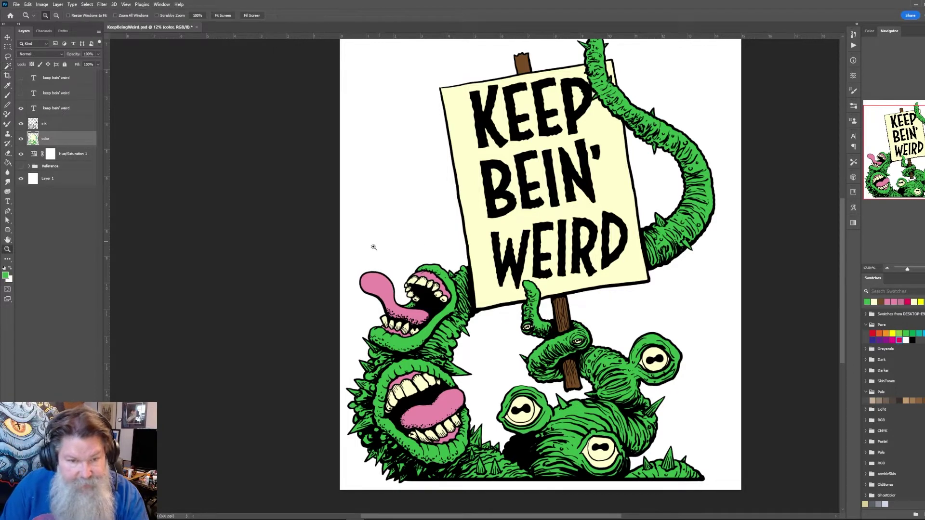
left_click_drag(464, 324, 474, 305)
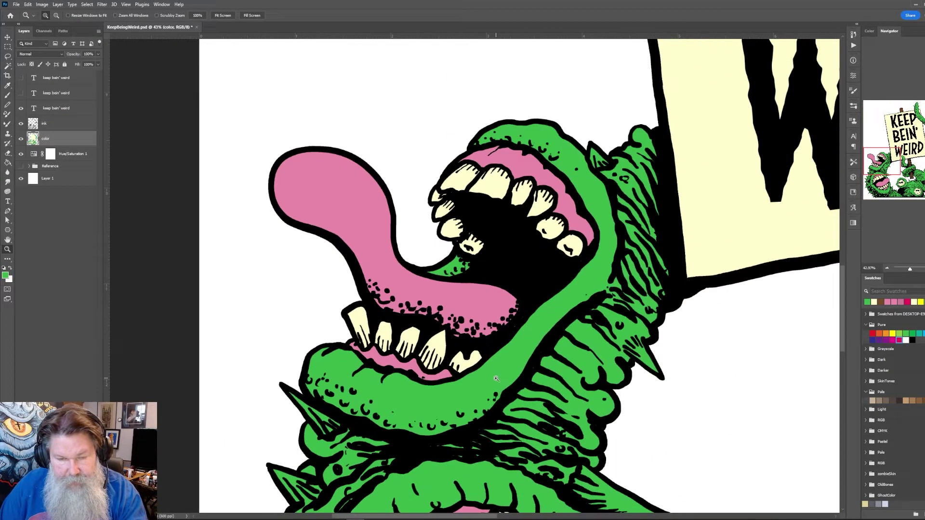
key("b")
left_click(474, 305, "alt")
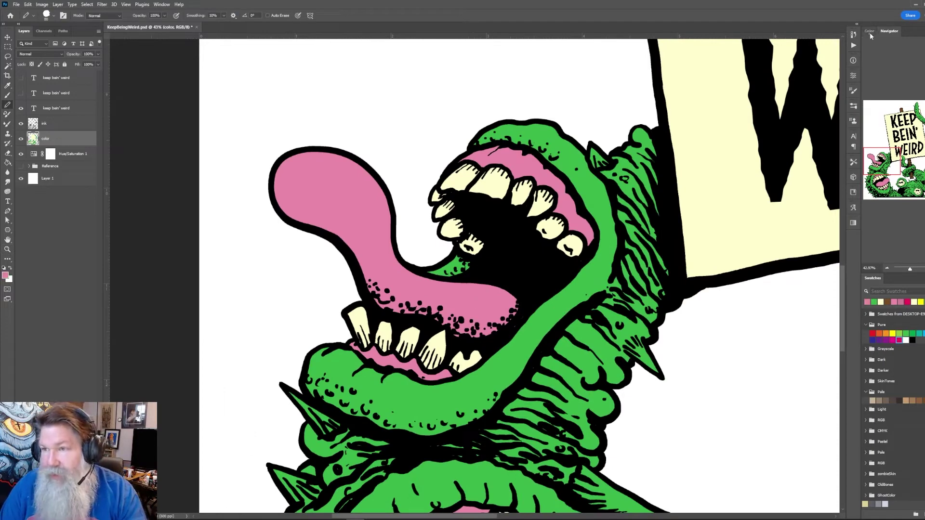
left_click(869, 31)
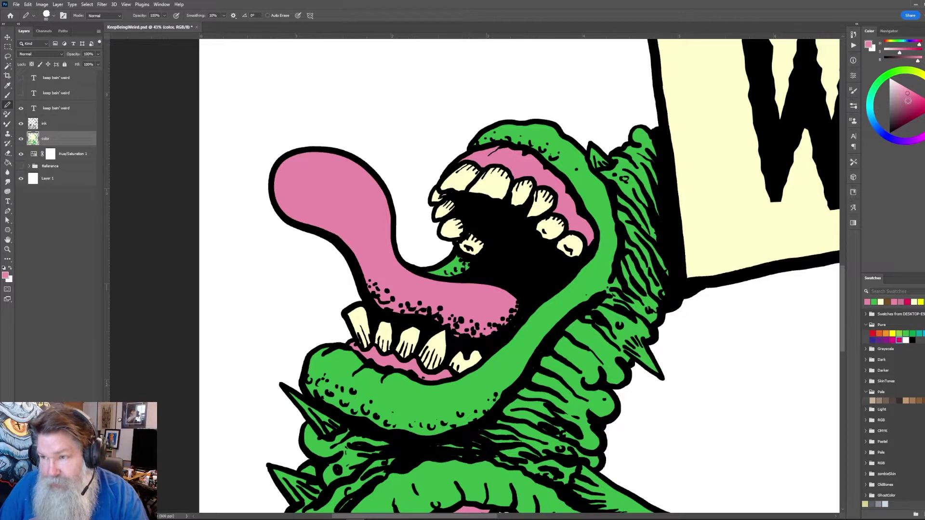
left_click(908, 99)
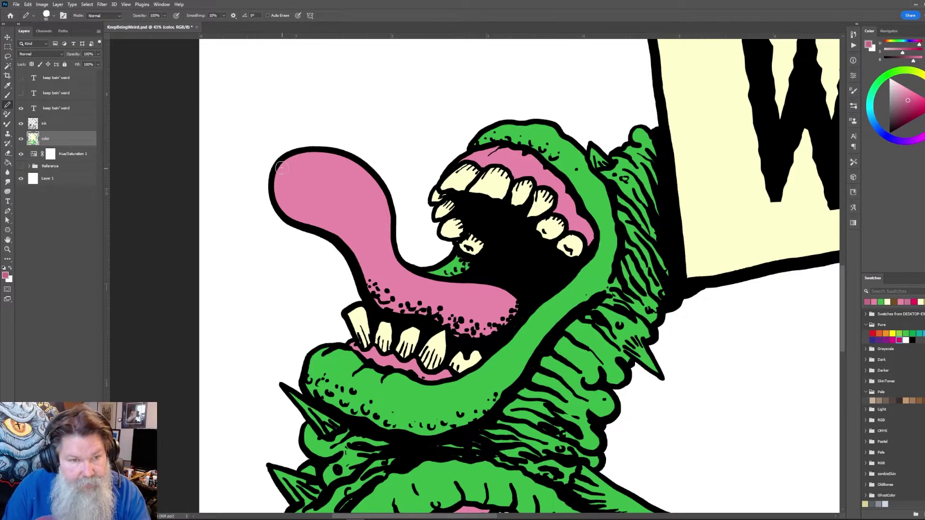
mouse_move(289, 156)
left_mouse_down()
mouse_move(292, 180)
mouse_move(352, 208)
mouse_move(403, 285)
mouse_move(461, 305)
mouse_move(496, 288)
left_mouse_up()
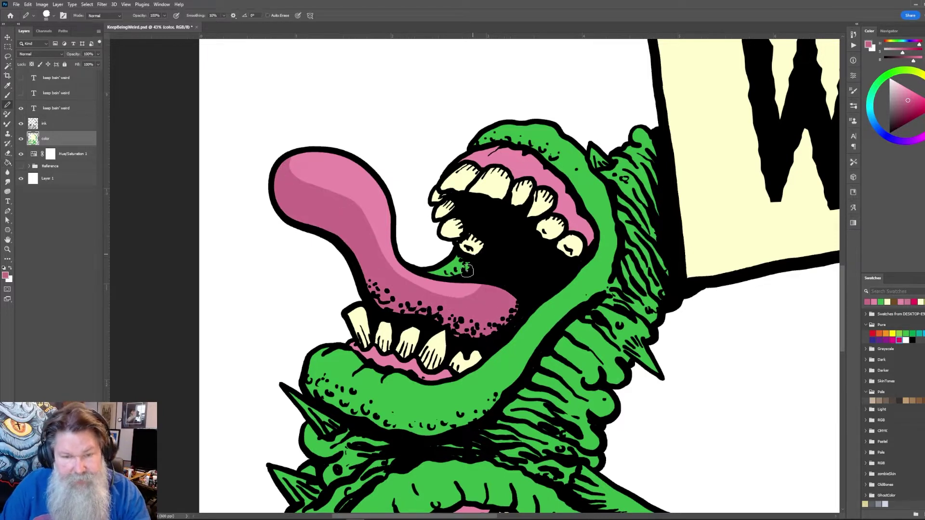
Shade the upper monster's gums with the darker pink, and add a deeper pink shadow along its tongue's lower edge and upper gum
mouse_move(352, 346)
left_mouse_down()
mouse_move(367, 362)
mouse_move(436, 378)
left_mouse_up()
mouse_move(488, 150)
left_mouse_down()
mouse_move(535, 162)
mouse_move(516, 151)
left_mouse_up()
left_click_drag(556, 175, 594, 244)
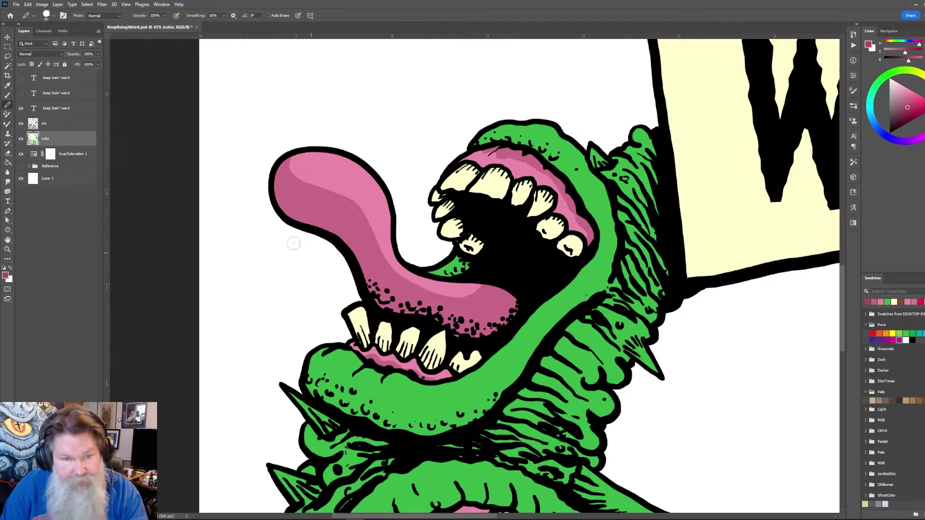
mouse_move(270, 181)
left_mouse_down()
mouse_move(293, 211)
mouse_move(352, 244)
mouse_move(387, 291)
mouse_move(441, 318)
mouse_move(520, 292)
mouse_move(508, 320)
mouse_move(515, 304)
left_mouse_up()
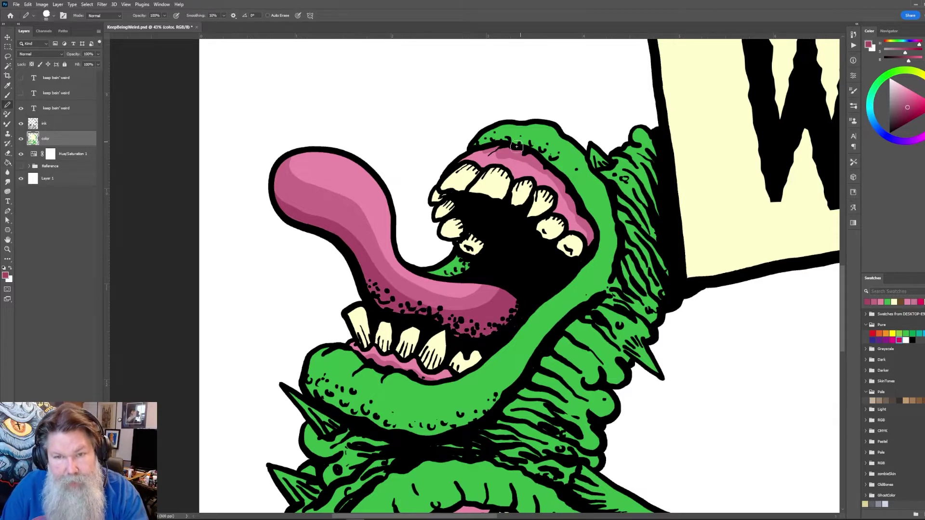
mouse_move(517, 147)
left_mouse_down()
mouse_move(503, 147)
mouse_move(544, 169)
left_mouse_up()
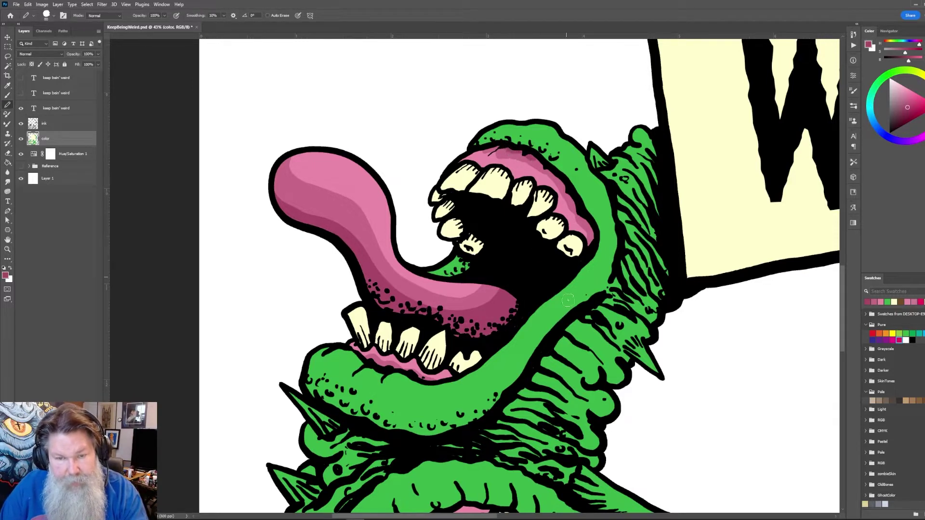
Reuse the medium-dark pink to shade the lower edge and underside of the large tongue in the lower mouth
left_click_drag(462, 424, 525, 283)
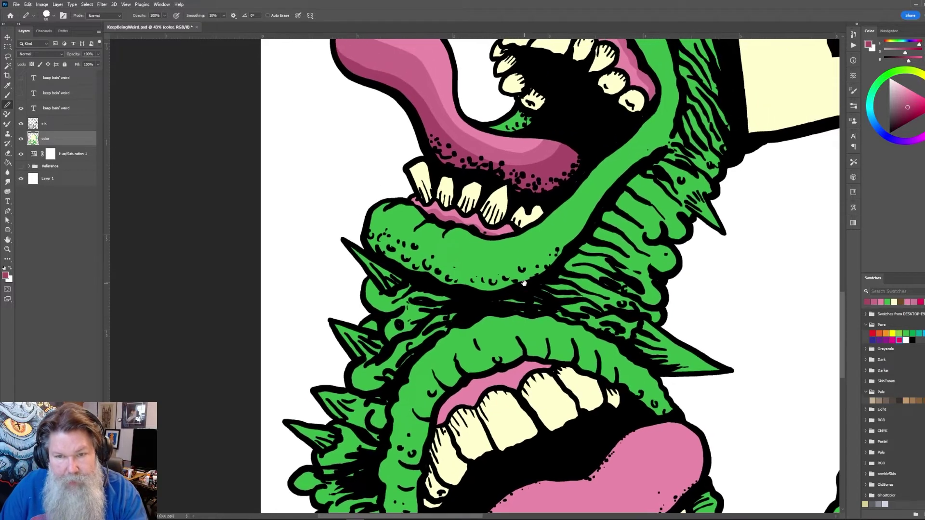
left_click_drag(569, 439, 583, 230)
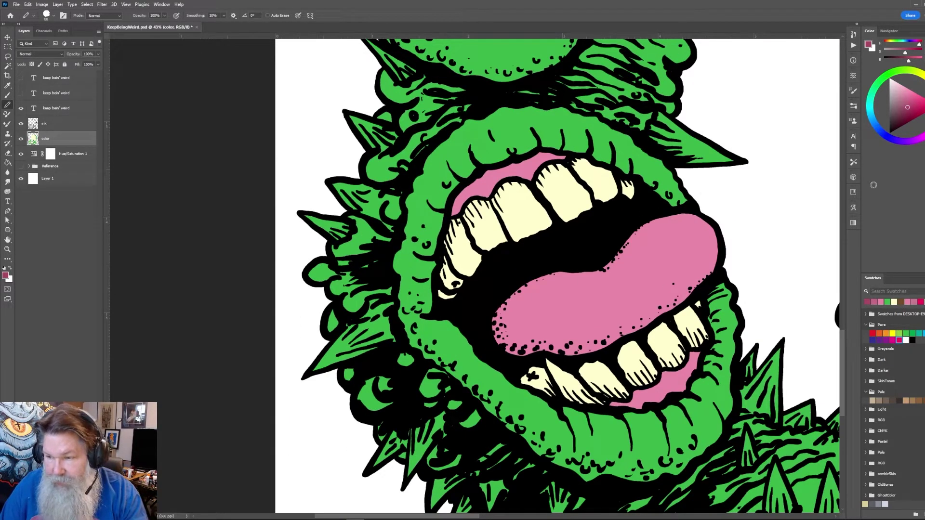
left_click(876, 301)
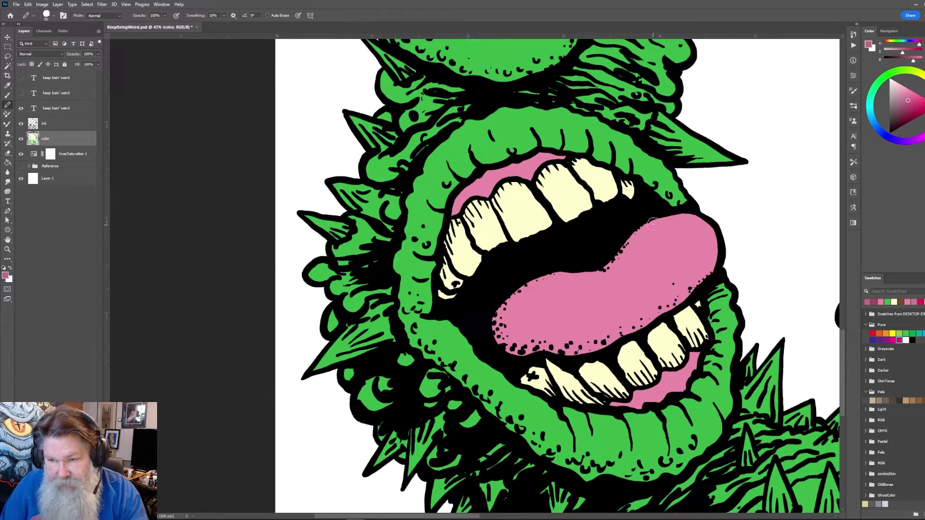
mouse_move(653, 222)
left_mouse_down()
mouse_move(593, 269)
mouse_move(524, 281)
mouse_move(496, 302)
mouse_move(502, 328)
mouse_move(639, 314)
mouse_move(684, 289)
mouse_move(719, 238)
mouse_move(717, 265)
mouse_move(674, 304)
mouse_move(588, 351)
mouse_move(517, 352)
mouse_move(496, 336)
left_mouse_up()
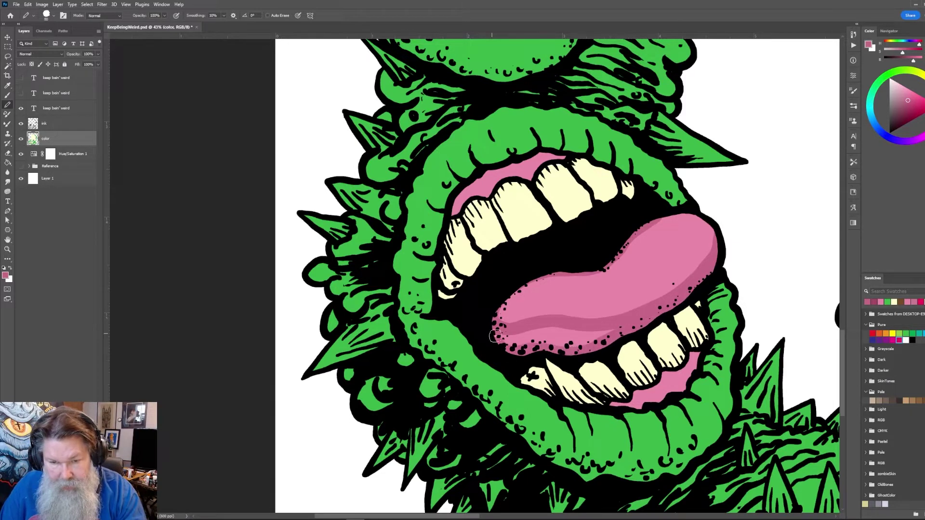
left_click_drag(551, 334, 567, 338)
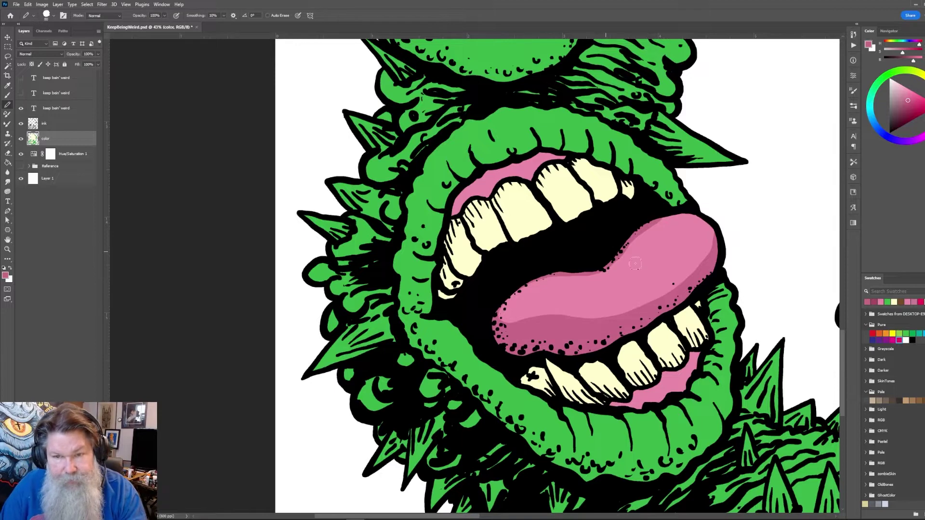
Resample the medium-dark pink and extend the large tongue's shadow up and around its rounded tip
left_click(875, 301)
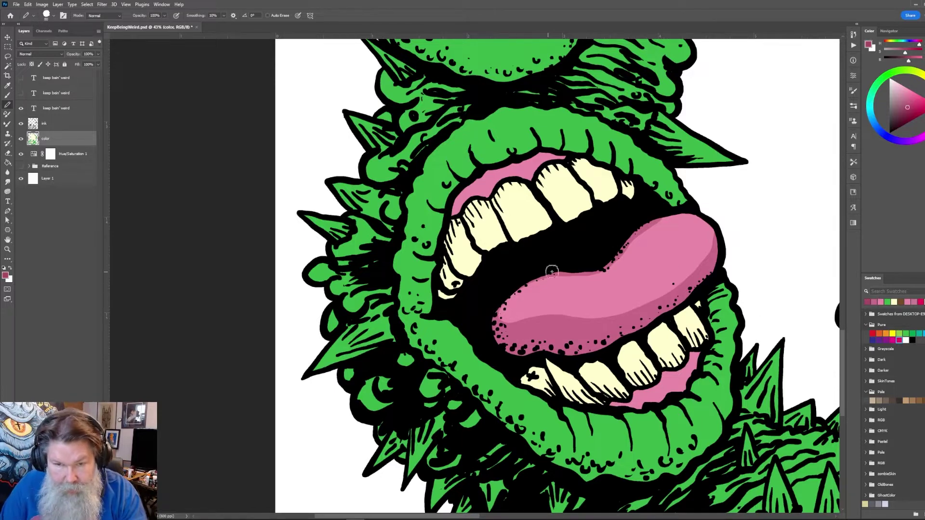
left_click(569, 331, "alt")
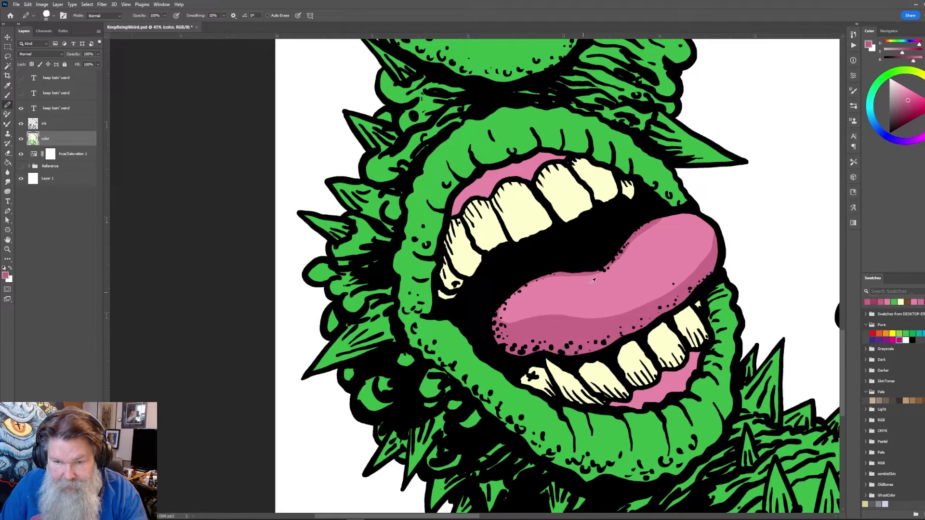
mouse_move(554, 284)
left_mouse_down()
mouse_move(536, 311)
mouse_move(540, 335)
mouse_move(556, 316)
left_mouse_up()
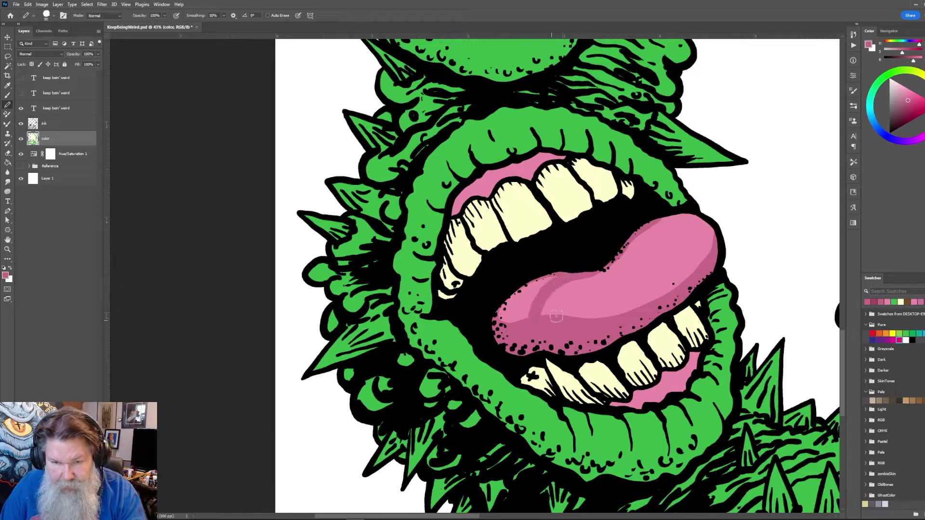
mouse_move(600, 269)
left_mouse_down()
mouse_move(560, 283)
mouse_move(546, 302)
mouse_move(568, 321)
mouse_move(544, 311)
left_mouse_up()
key("ctrl+z")
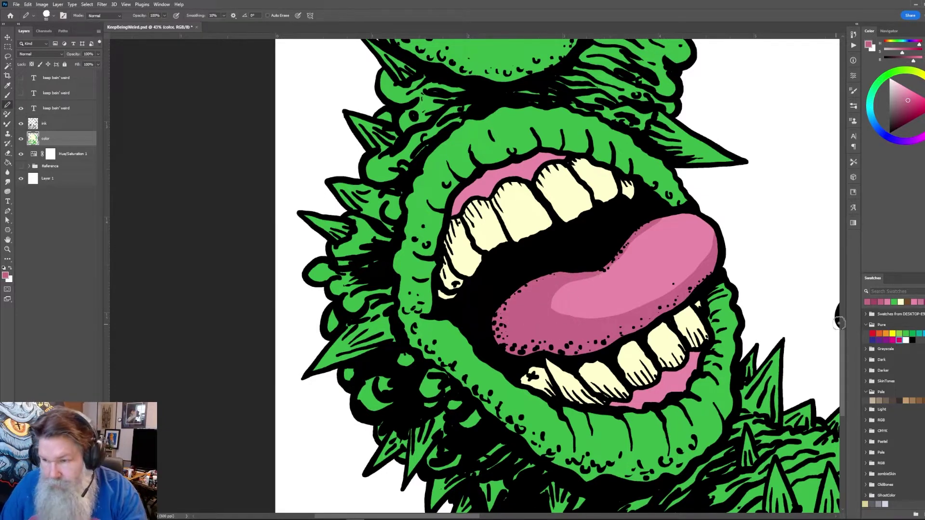
Outline a deeper shadow along the large tongue's tip and lower edge with the darkest pink and fill the enclosed area
left_click(869, 302)
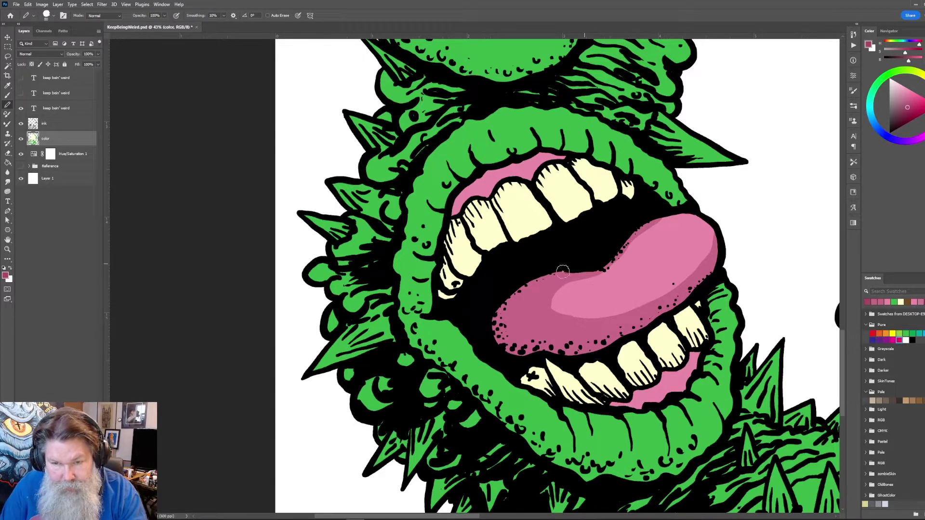
mouse_move(558, 270)
left_mouse_down()
mouse_move(513, 309)
mouse_move(521, 329)
mouse_move(618, 337)
mouse_move(691, 293)
left_mouse_up()
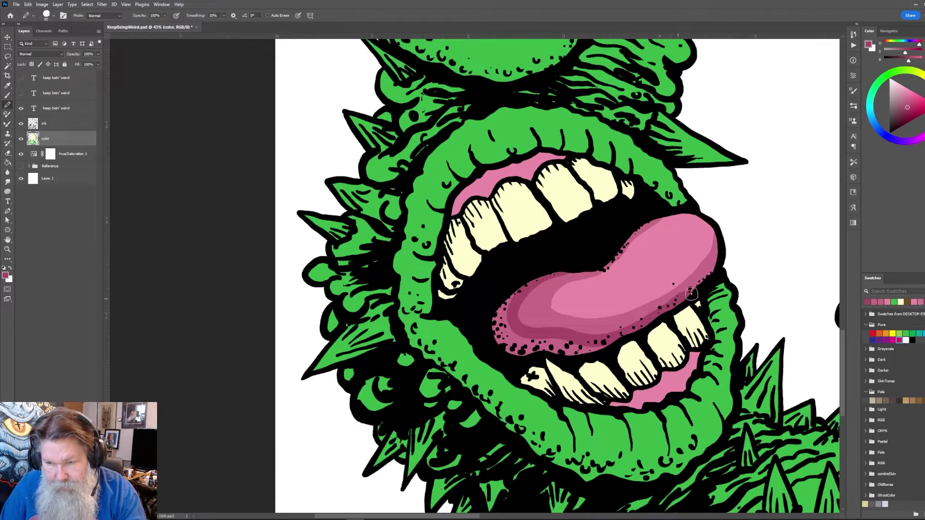
key("g")
left_click(530, 353)
key("b")
Sample the medium-dark pink from the large tongue and shade the upper and lower gums of the lower mouth
left_click_drag(612, 270, 610, 313)
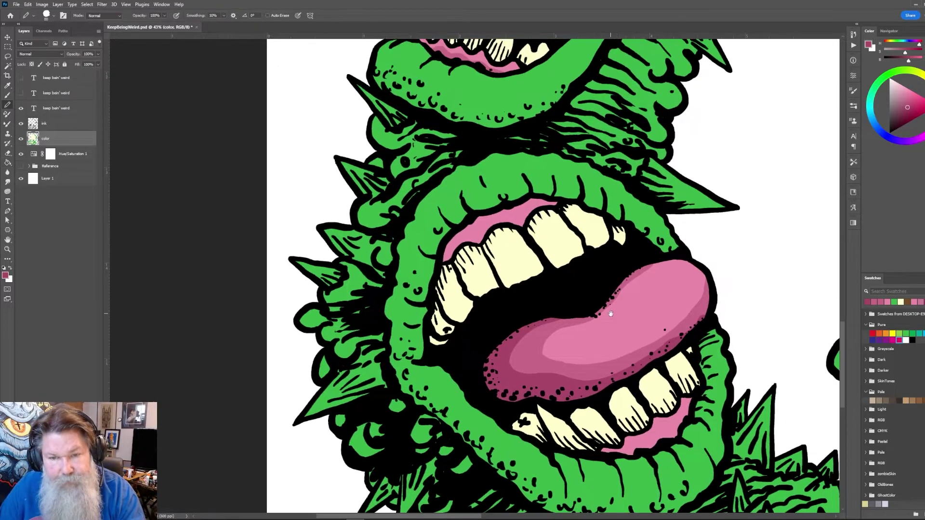
left_click(533, 350, "alt")
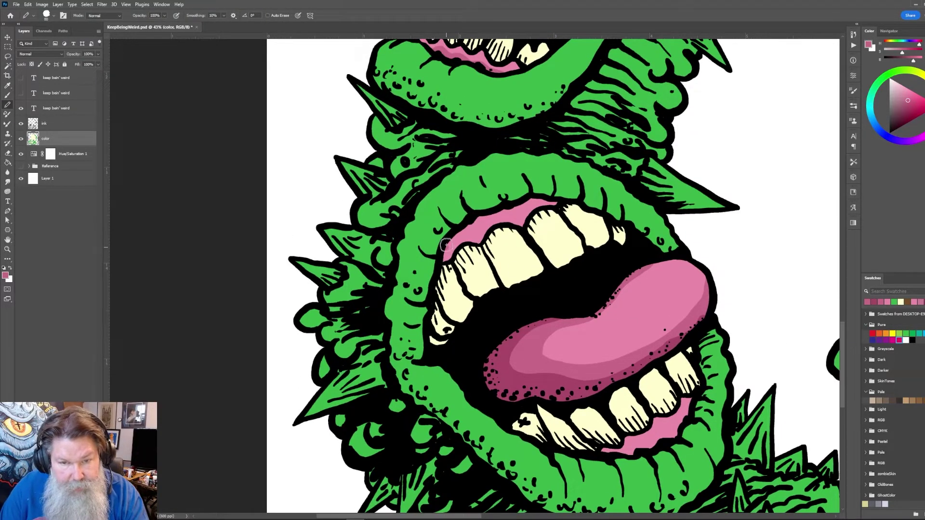
left_click_drag(469, 228, 537, 198)
left_click_drag(608, 409, 579, 285)
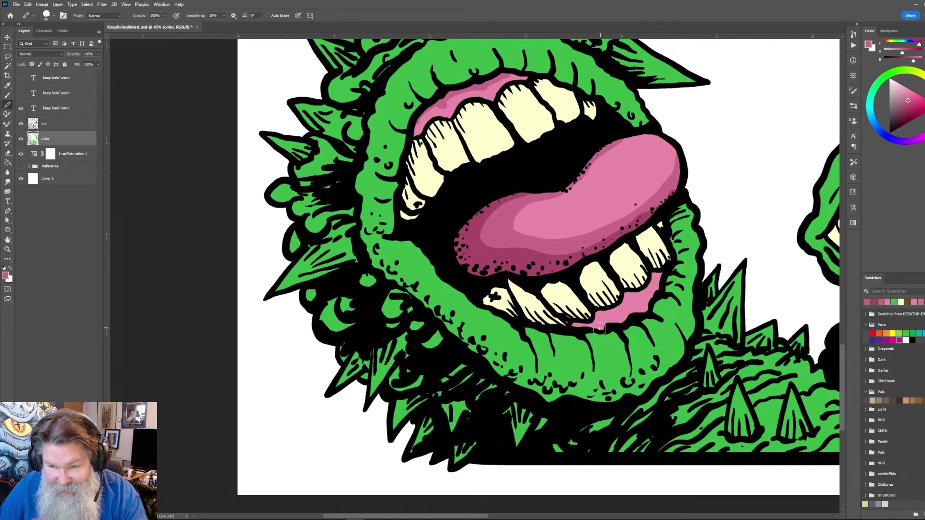
mouse_move(604, 326)
left_mouse_down()
mouse_move(645, 306)
mouse_move(661, 276)
mouse_move(648, 199)
mouse_move(654, 340)
mouse_move(605, 138)
mouse_move(603, 234)
mouse_move(617, 356)
mouse_move(632, 203)
mouse_move(647, 167)
left_mouse_up()
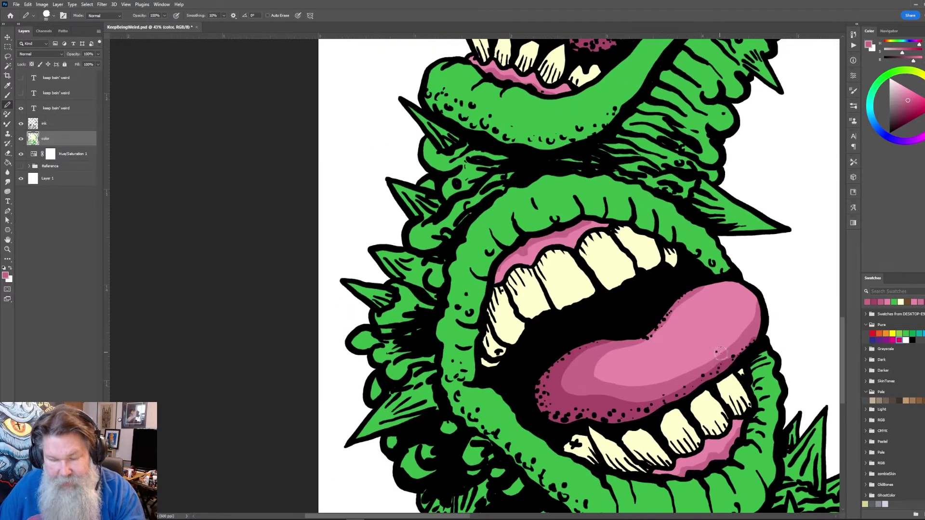
Choose a lighter pink and pencil a highlight along the upper edge of the upper monster's tongue
scroll(727, 279, "up", 5)
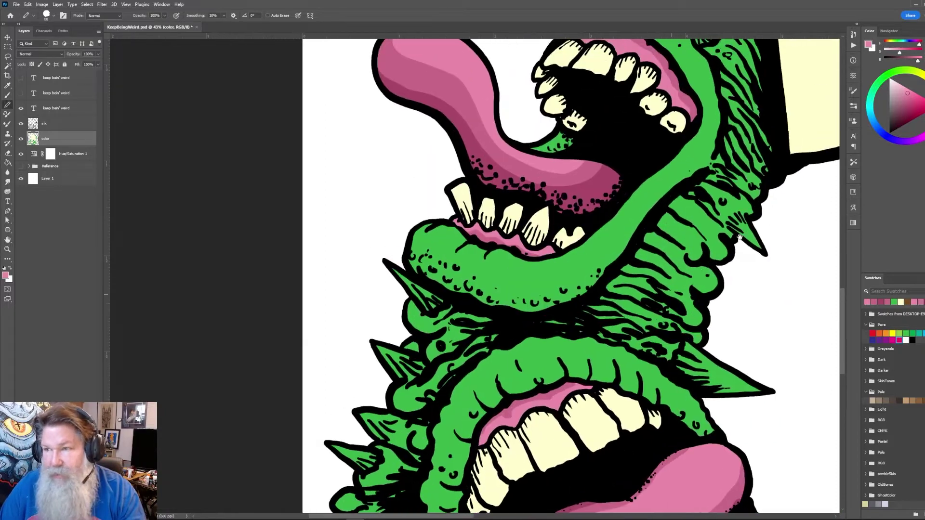
left_click_drag(560, 120, 577, 200)
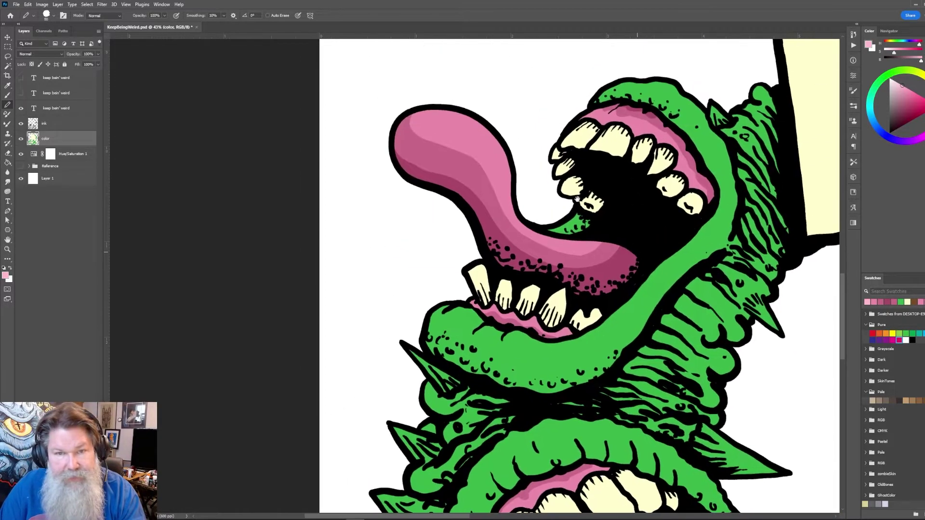
mouse_move(436, 105)
left_mouse_down()
mouse_move(496, 141)
mouse_move(511, 161)
left_mouse_up()
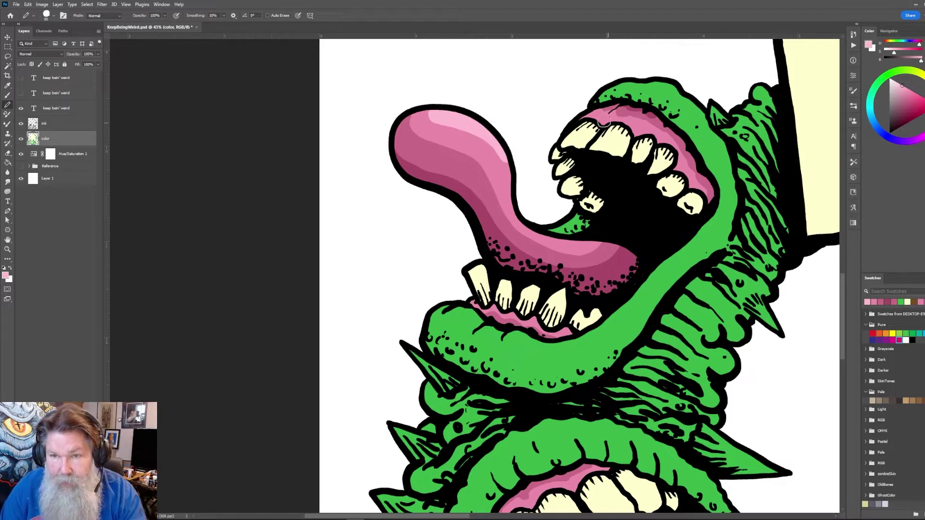
Pencil light pink highlights on the upper mouth's top gum and on the rounded tip of the lower mouth's tongue
left_click_drag(594, 112, 653, 135)
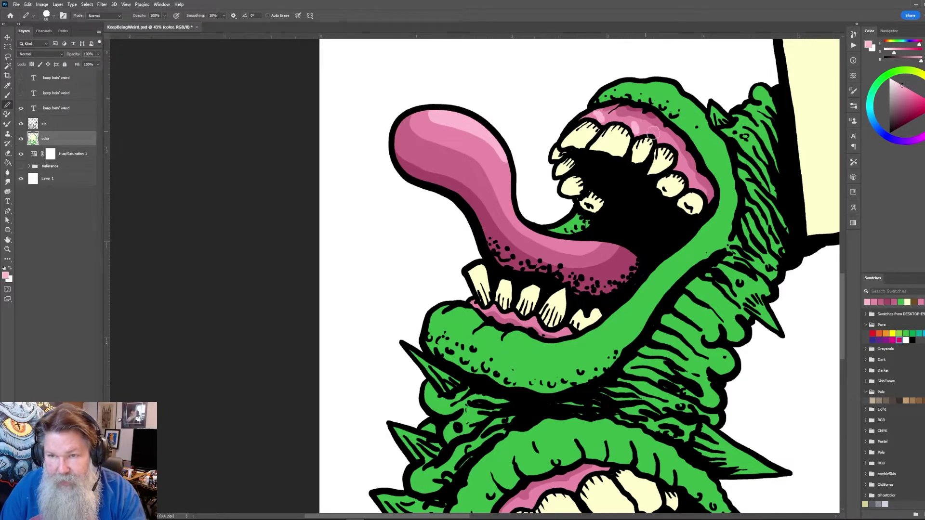
left_click_drag(634, 294, 617, 78)
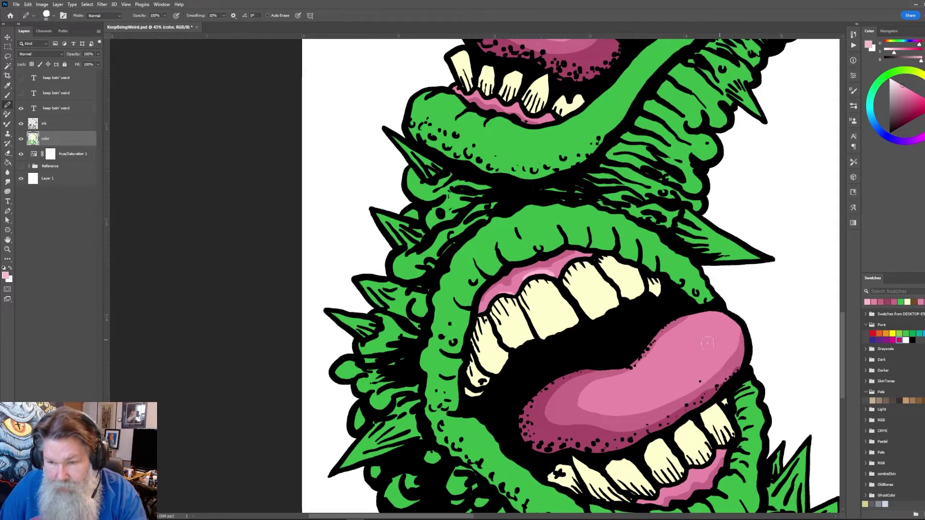
mouse_move(737, 320)
left_mouse_down()
mouse_move(667, 366)
mouse_move(730, 321)
mouse_move(673, 364)
mouse_move(711, 345)
mouse_move(712, 327)
mouse_move(693, 336)
mouse_move(677, 357)
mouse_move(713, 335)
mouse_move(697, 217)
left_mouse_up()
key("ctrl+z")
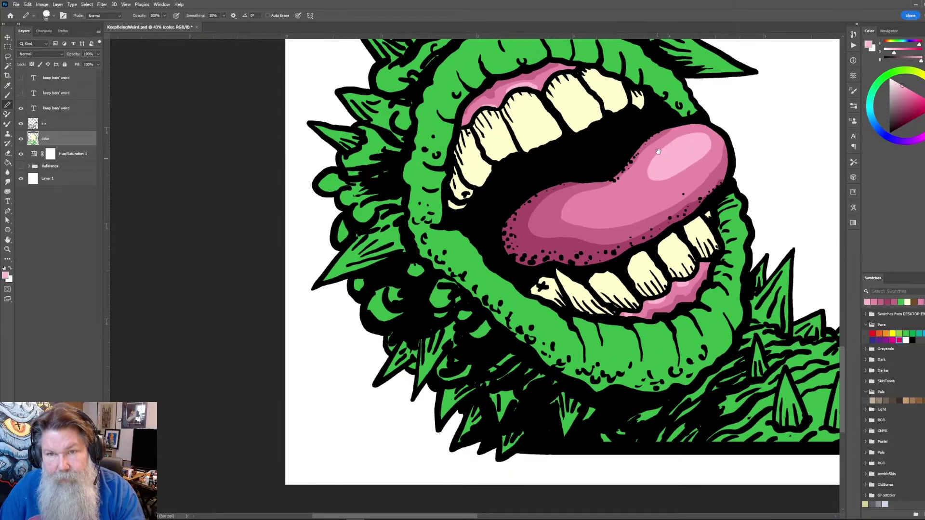
left_click_drag(626, 87, 612, 303)
left_click_drag(610, 154, 557, 276)
key("ctrl+0")
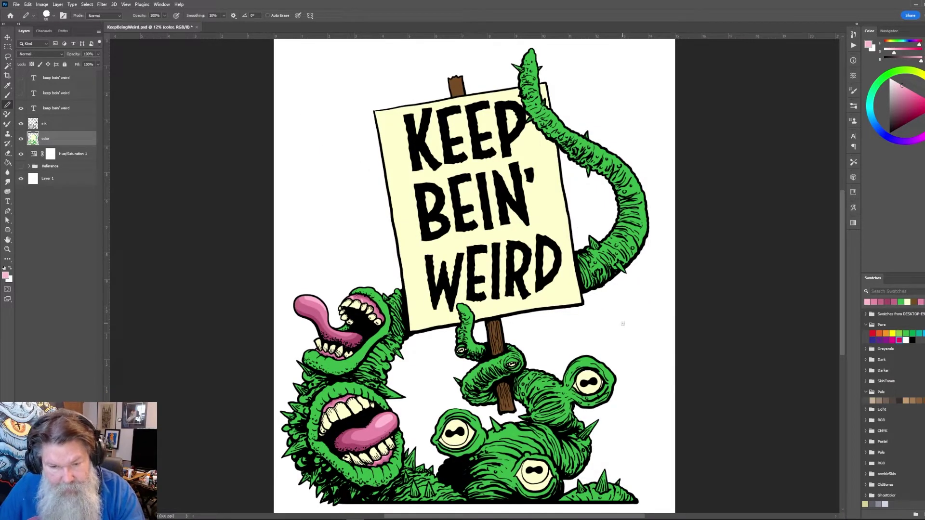
Load the Alpha 1 channel, covering the sign and teeth, as a selection and hide the selection edges
left_click(44, 31)
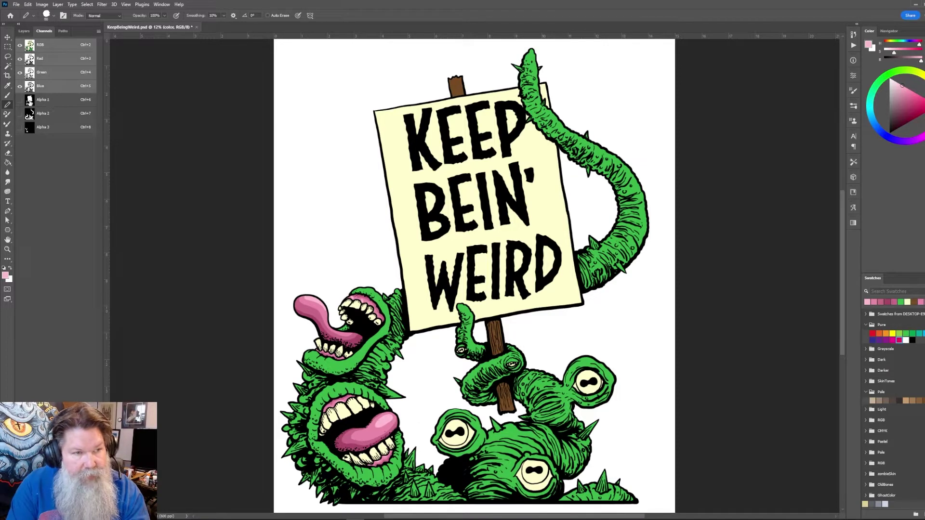
left_click(30, 100, "ctrl")
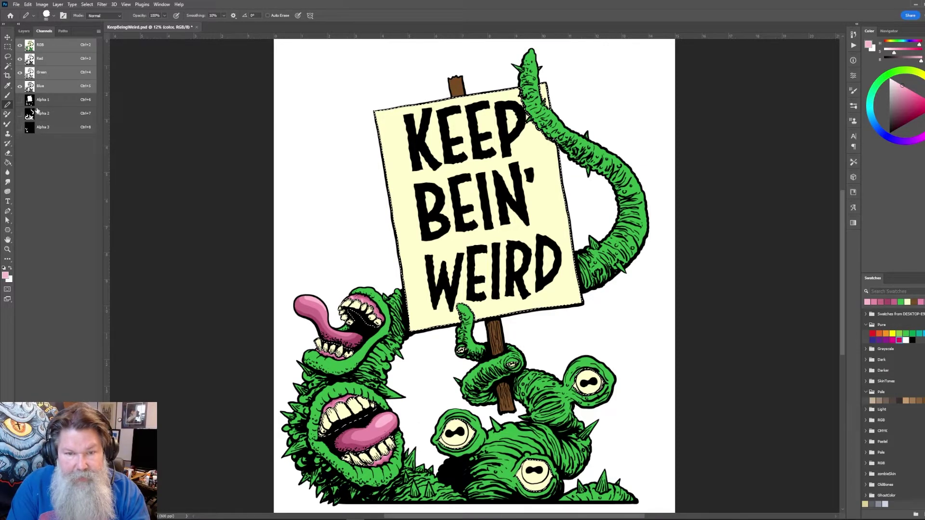
key("ctrl+d")
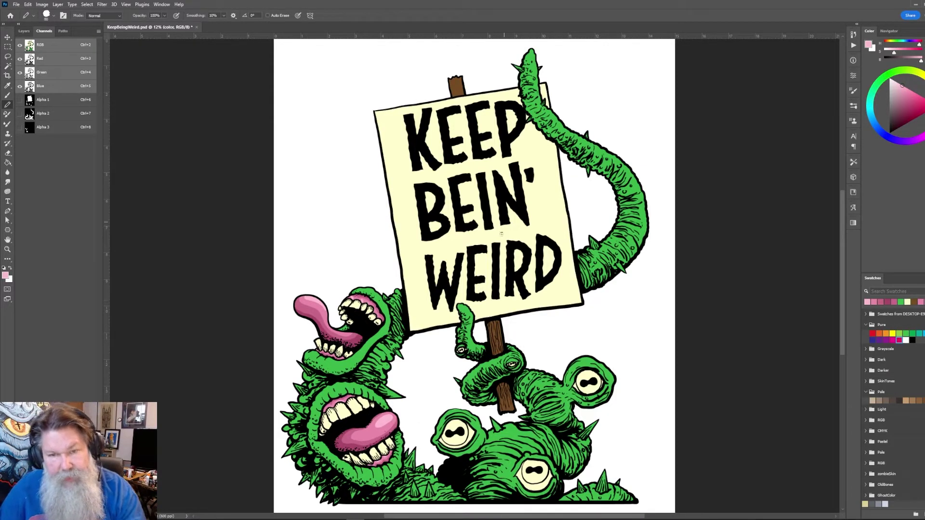
Sample the teeth's cream, choose a darker khaki, and pencil root shadows on the upper and lower teeth of the upper mouth
key("z")
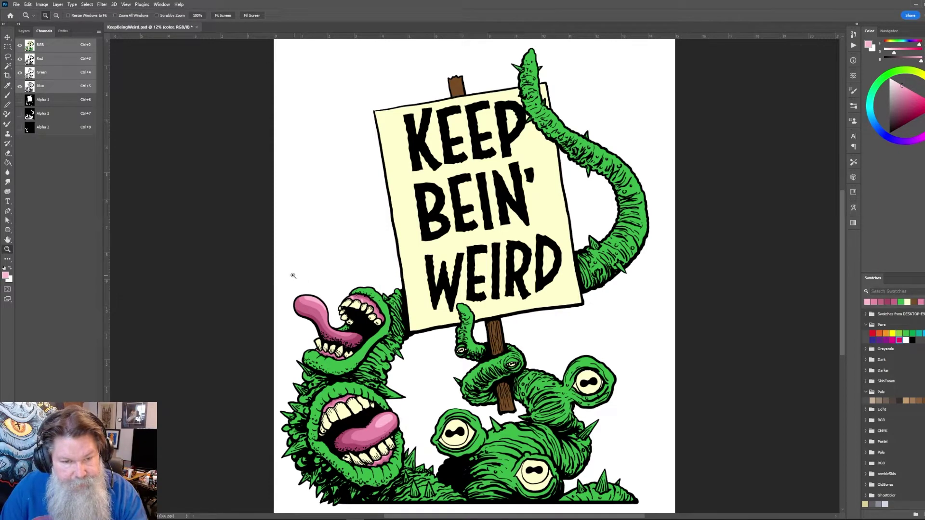
left_click_drag(293, 275, 450, 371)
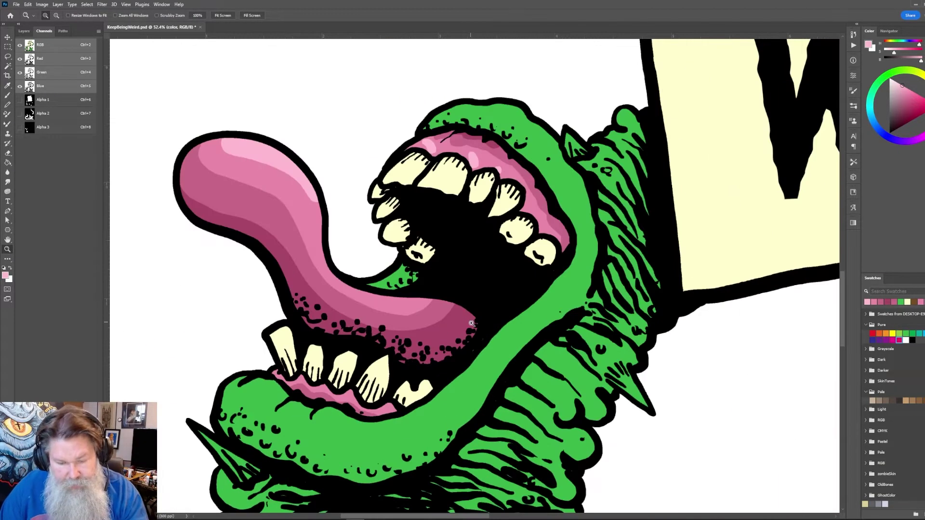
key("b")
left_click(448, 185, "alt")
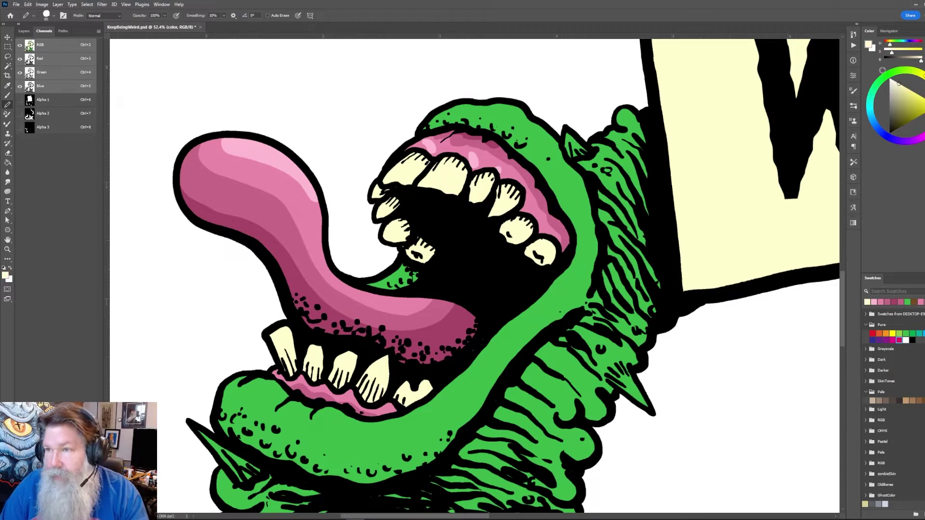
left_click(899, 95)
mouse_move(417, 153)
left_mouse_down()
mouse_move(474, 162)
mouse_move(457, 154)
mouse_move(465, 155)
mouse_move(461, 179)
mouse_move(495, 171)
left_mouse_up()
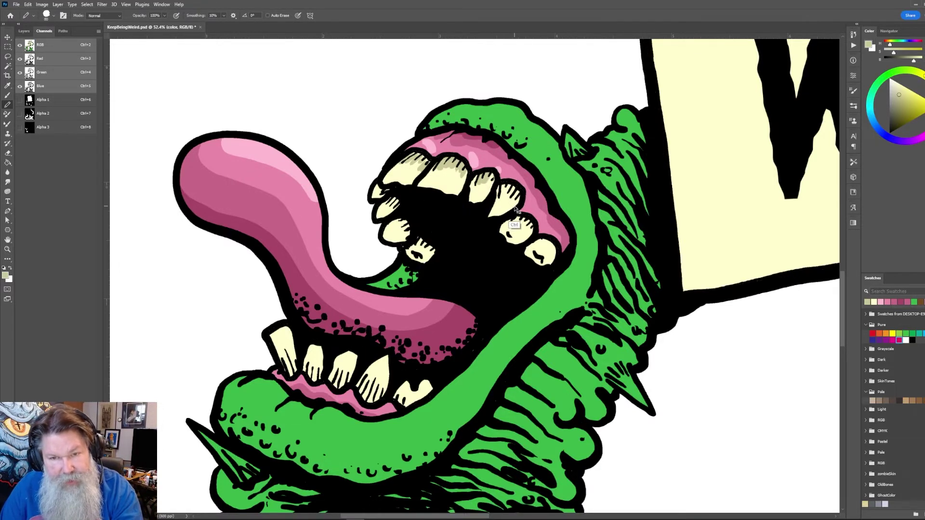
mouse_move(494, 173)
left_mouse_down()
mouse_move(521, 182)
mouse_move(511, 195)
mouse_move(515, 218)
mouse_move(532, 213)
mouse_move(520, 238)
mouse_move(552, 237)
mouse_move(535, 241)
mouse_move(552, 258)
left_mouse_up()
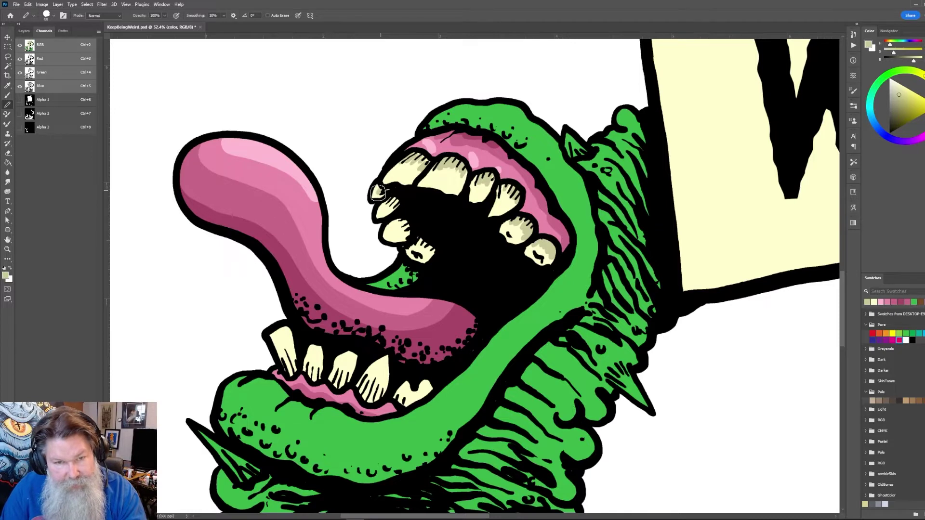
mouse_move(378, 193)
left_mouse_down()
mouse_move(407, 208)
mouse_move(400, 235)
mouse_move(423, 235)
mouse_move(423, 265)
mouse_move(412, 255)
mouse_move(429, 257)
mouse_move(428, 223)
mouse_move(398, 201)
mouse_move(415, 188)
mouse_move(427, 193)
mouse_move(416, 153)
left_mouse_up()
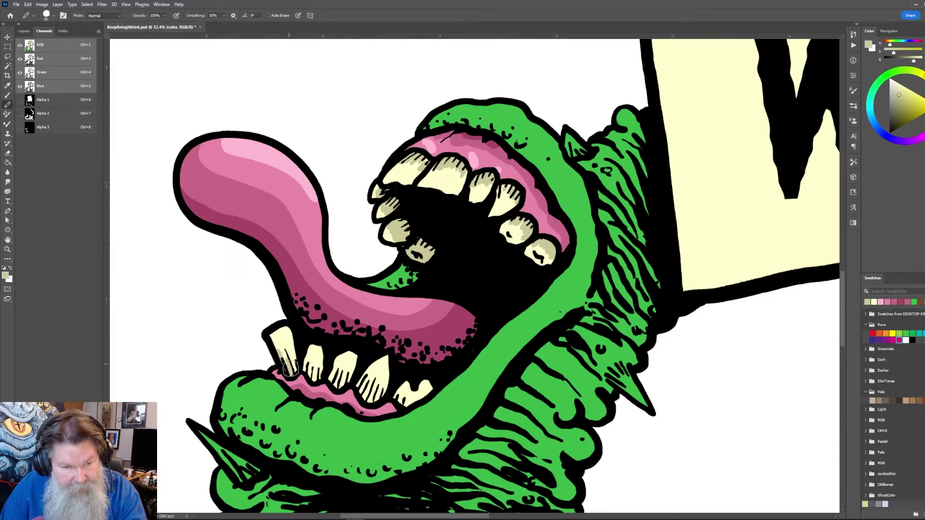
mouse_move(318, 369)
left_mouse_down()
mouse_move(325, 386)
mouse_move(362, 378)
mouse_move(371, 403)
left_mouse_up()
mouse_move(379, 371)
left_mouse_down()
mouse_move(395, 404)
mouse_move(410, 395)
mouse_move(416, 404)
mouse_move(428, 376)
left_mouse_up()
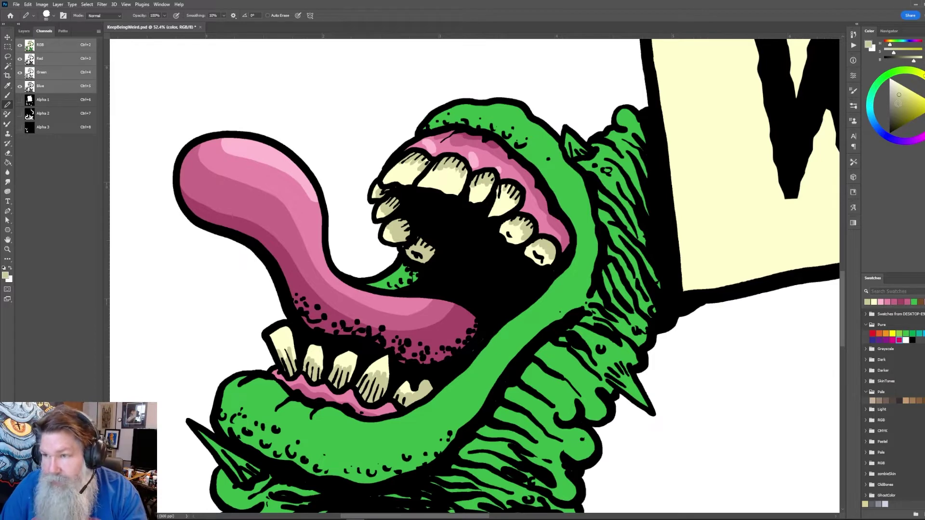
Deepen the root shadows of the upper mouth's lower teeth with a darker olive, adding the missed tooth edge to the hidden selection
left_click(363, 359, "alt")
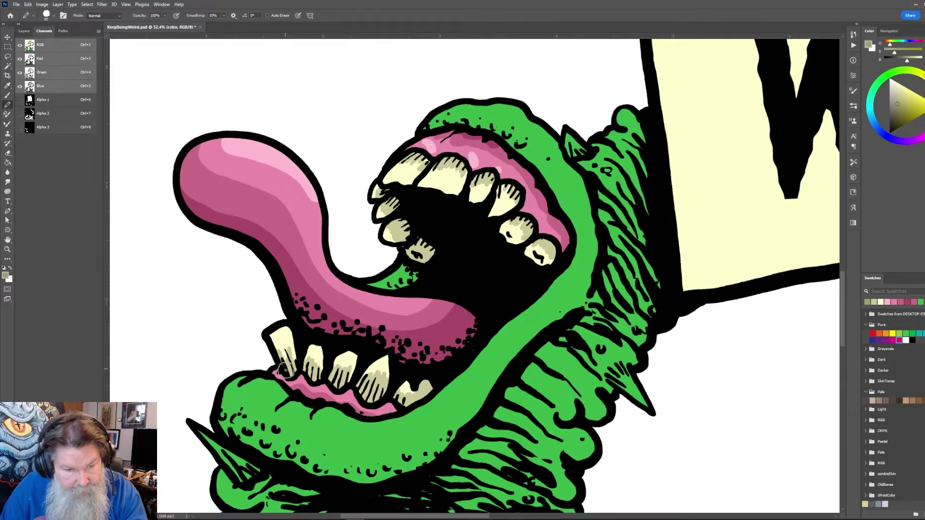
mouse_move(286, 367)
left_mouse_down()
mouse_move(320, 371)
mouse_move(295, 379)
mouse_move(307, 372)
mouse_move(336, 388)
mouse_move(343, 384)
mouse_move(331, 380)
mouse_move(362, 400)
left_mouse_up()
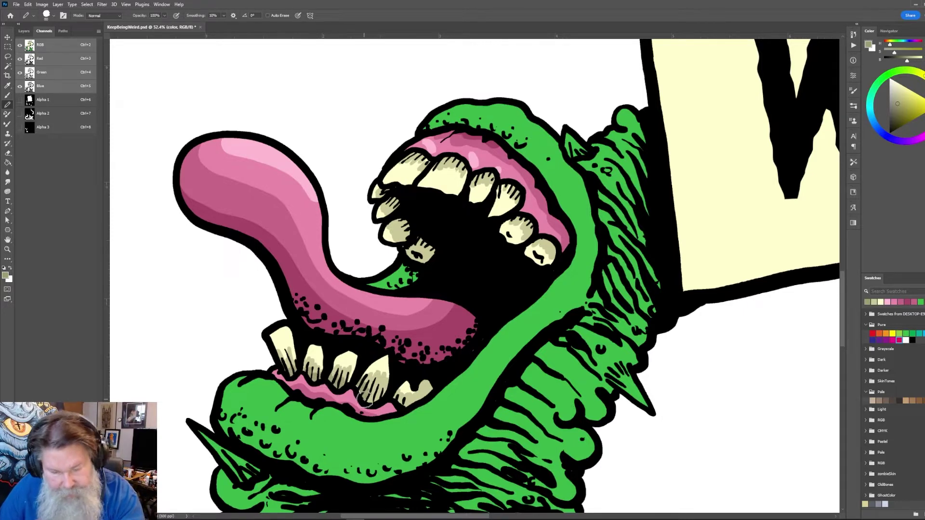
key("l")
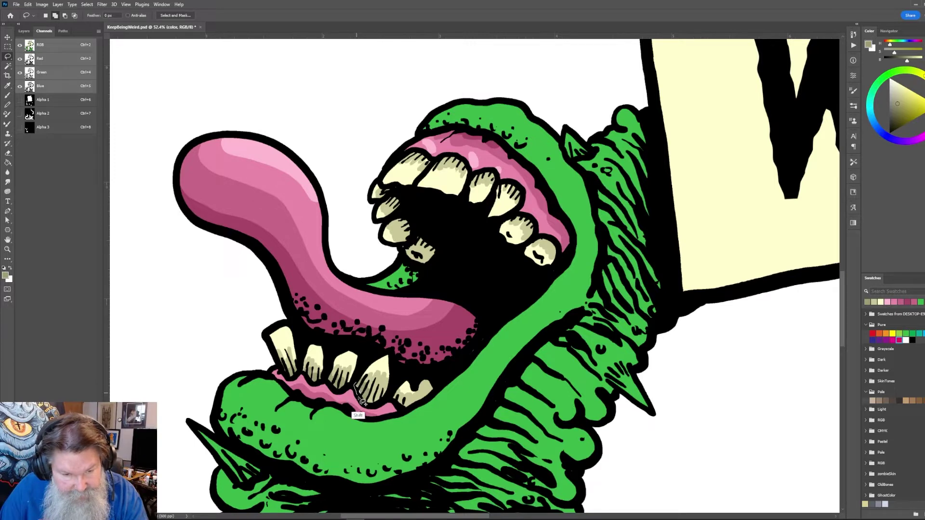
mouse_move(359, 400)
left_mouse_down()
mouse_move(364, 409)
mouse_move(362, 389)
mouse_move(359, 402)
left_mouse_up()
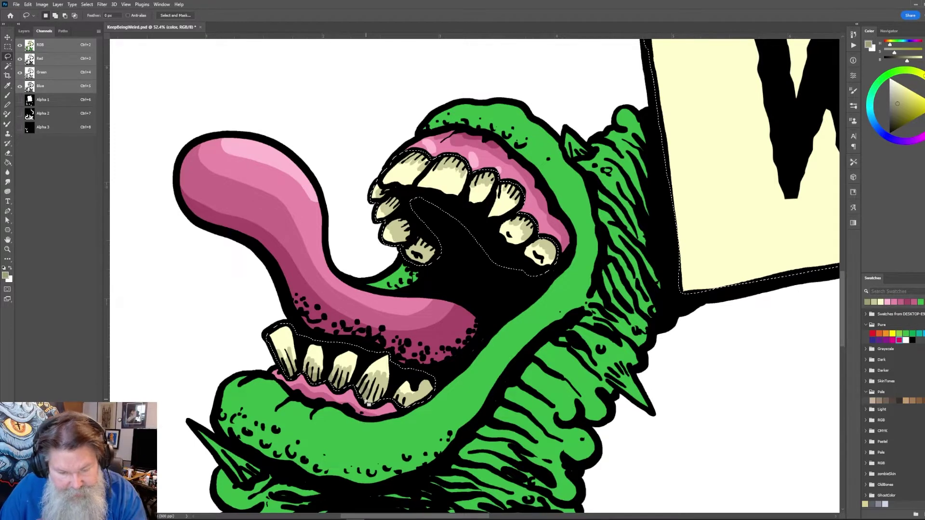
key("b")
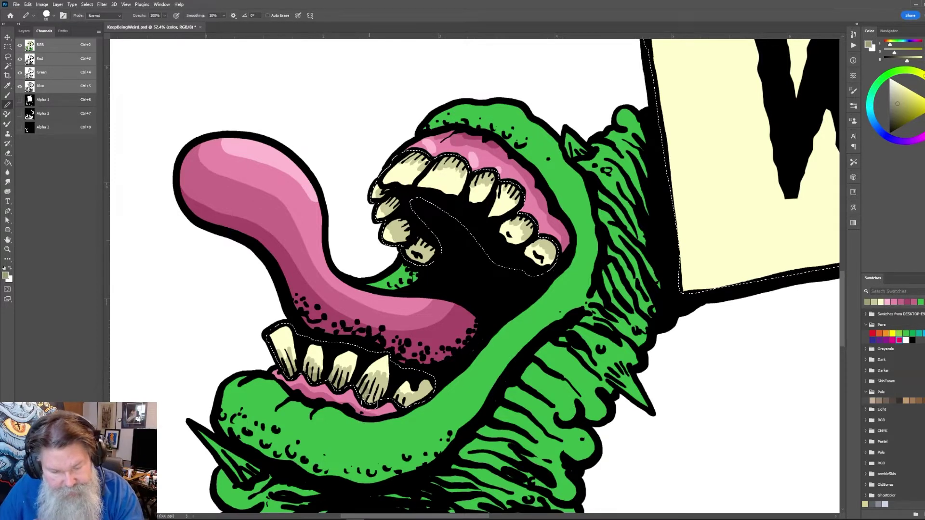
key("ctrl+h")
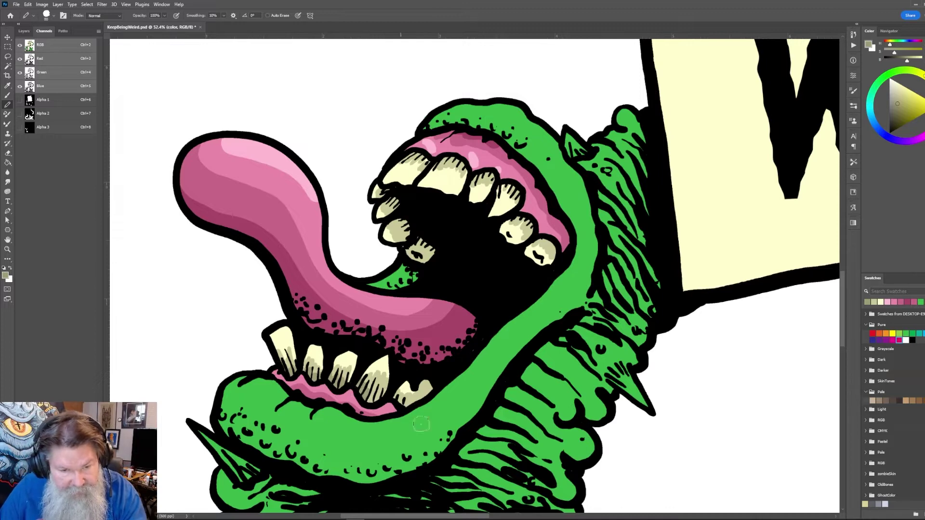
mouse_move(395, 398)
left_mouse_down()
mouse_move(422, 400)
mouse_move(434, 381)
left_mouse_up()
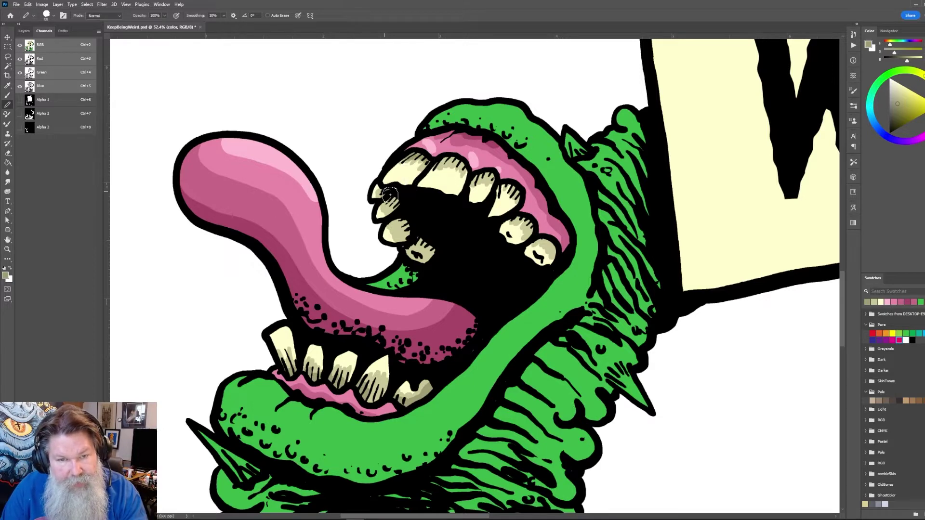
Deepen the shadows on the upper mouth's small and top teeth with the khaki and dark olive tones, and add near-white highlights
mouse_move(390, 195)
left_mouse_down()
mouse_move(409, 239)
mouse_move(439, 263)
left_mouse_up()
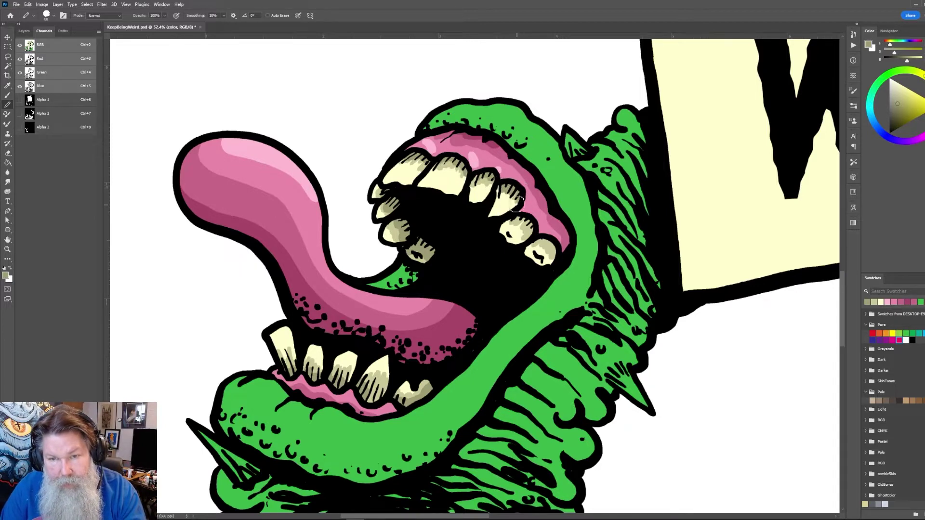
left_click(524, 243, "alt")
mouse_move(501, 178)
left_mouse_down()
mouse_move(503, 205)
mouse_move(518, 198)
left_mouse_up()
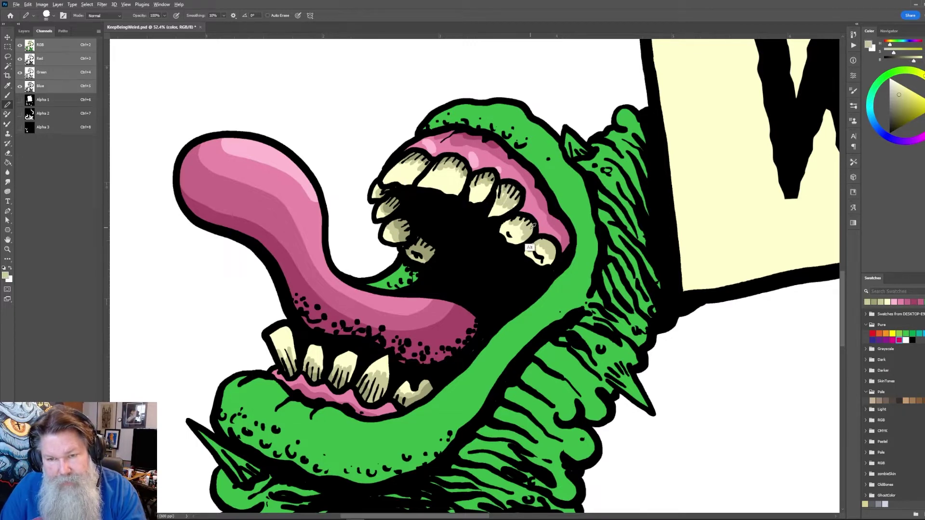
left_click(460, 184, "alt")
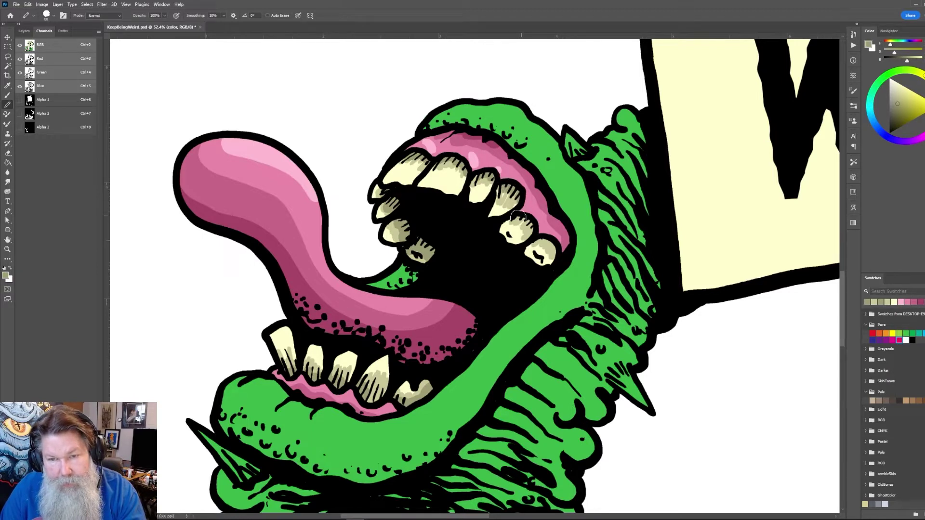
left_click_drag(517, 217, 529, 226)
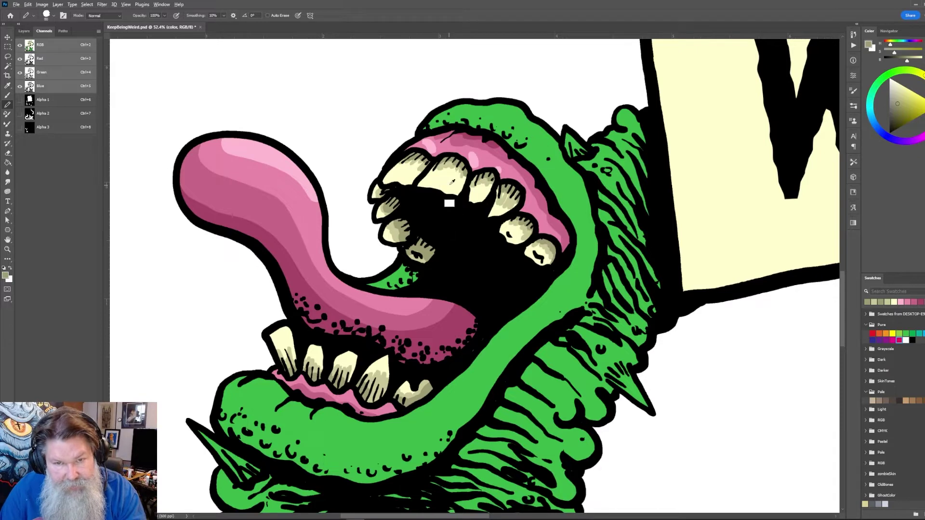
left_click(449, 203, "alt")
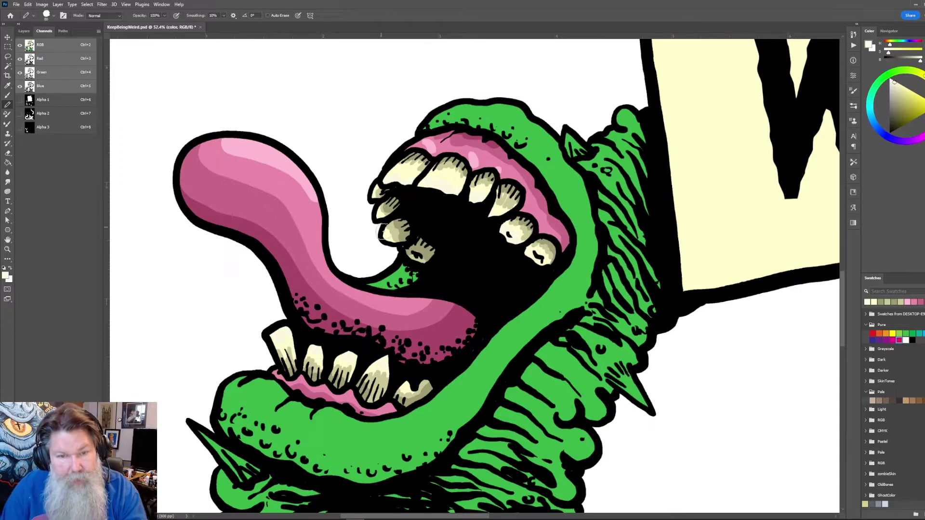
Resample the khaki shadow tone and pencil streaked root shadows along the top teeth of the lower mouth
left_click_drag(417, 270, 557, 203)
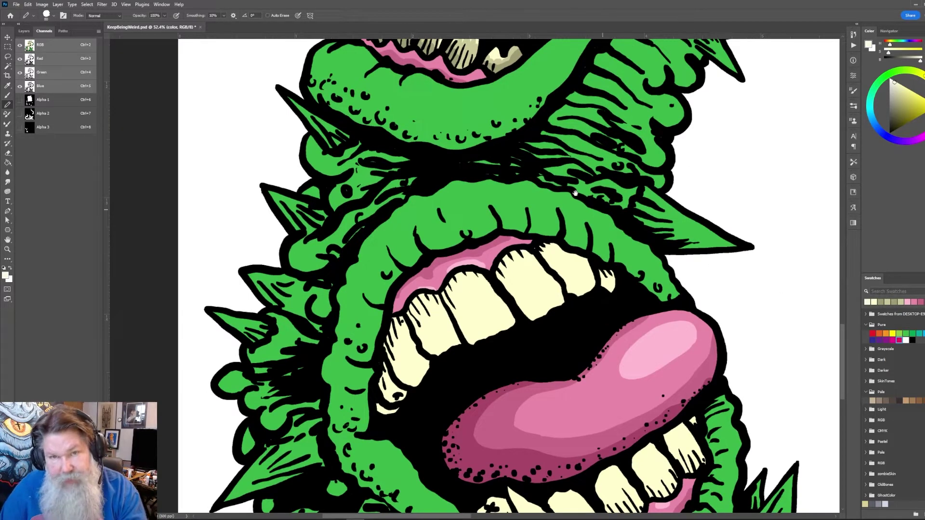
left_click_drag(575, 193, 587, 239)
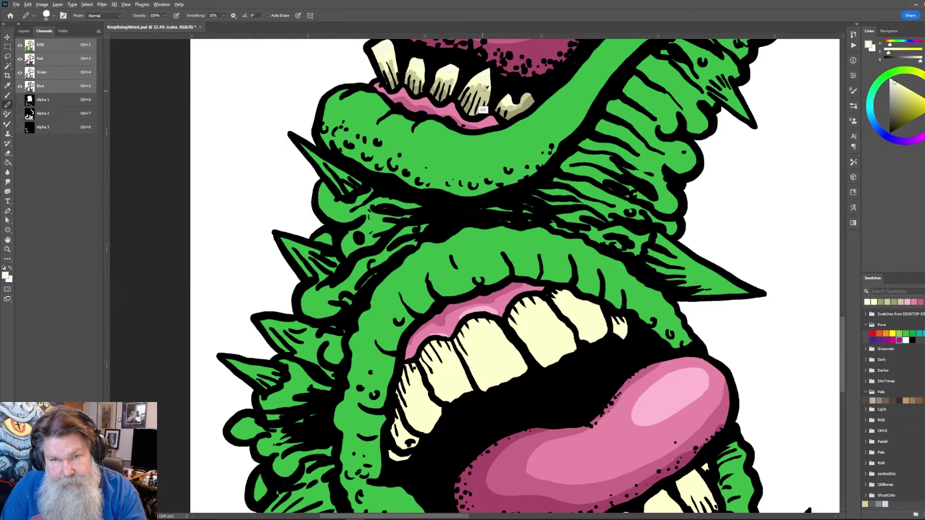
left_click(496, 378, "alt")
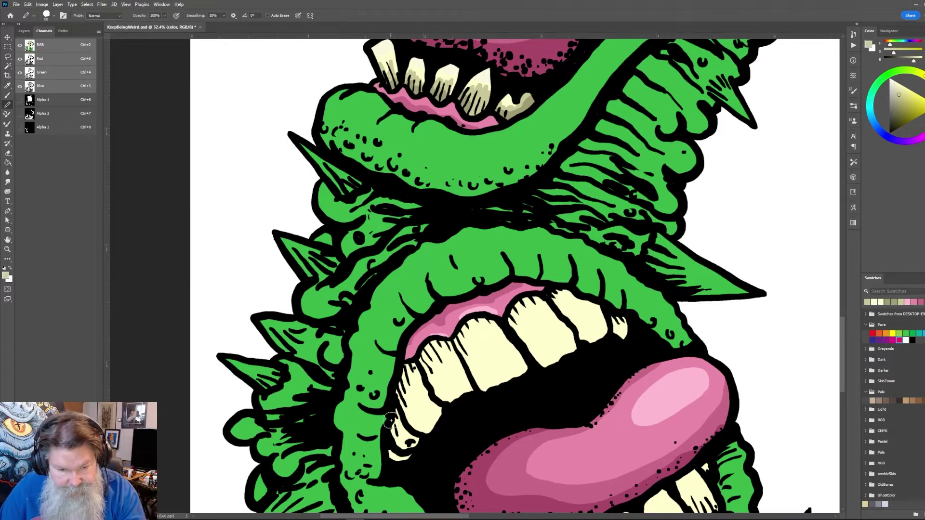
mouse_move(390, 420)
left_mouse_down()
mouse_move(415, 447)
mouse_move(402, 430)
mouse_move(400, 450)
mouse_move(391, 448)
mouse_move(419, 439)
left_mouse_up()
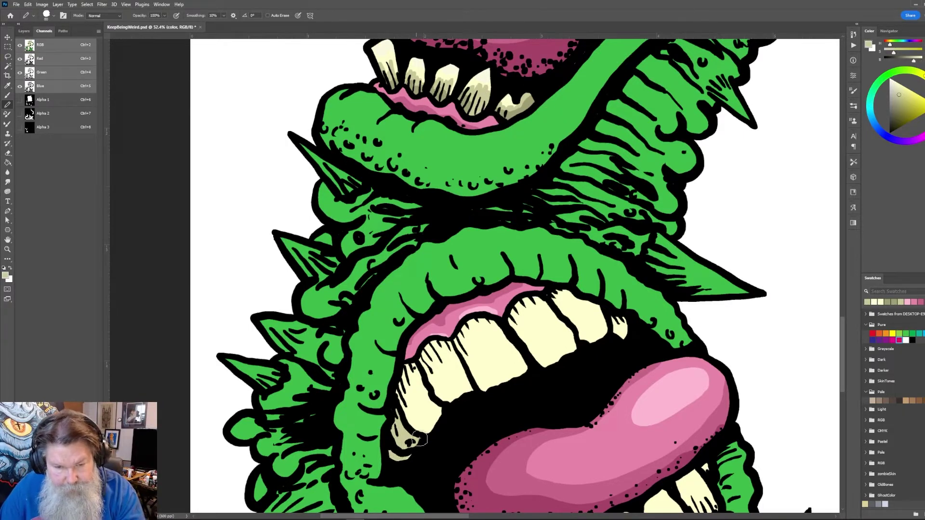
mouse_move(396, 385)
left_mouse_down()
mouse_move(419, 355)
mouse_move(427, 371)
mouse_move(435, 364)
mouse_move(439, 335)
mouse_move(459, 360)
mouse_move(461, 341)
mouse_move(449, 332)
mouse_move(477, 351)
mouse_move(512, 345)
mouse_move(518, 327)
mouse_move(505, 313)
mouse_move(532, 328)
mouse_move(549, 299)
left_mouse_up()
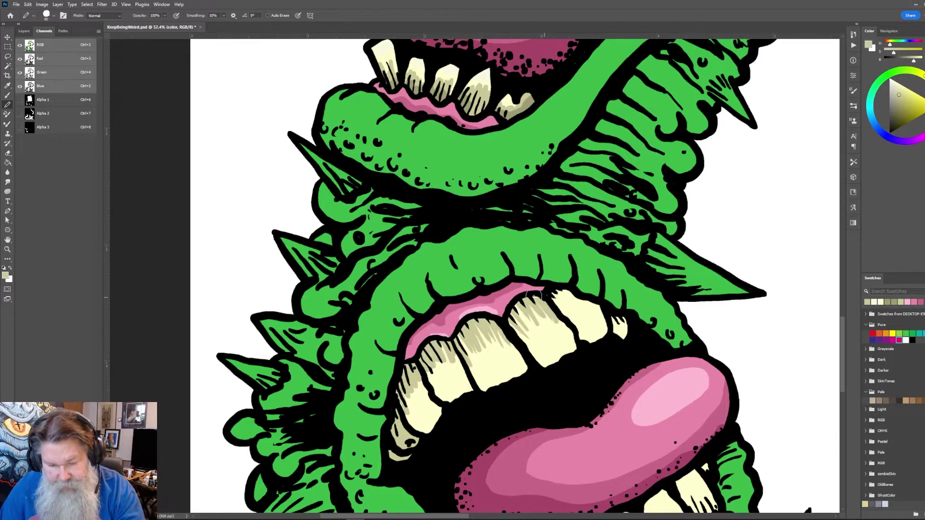
Add the missed area beside the lower mouth's top teeth to the selection and extend the khaki shadow streaks across the row
key("l")
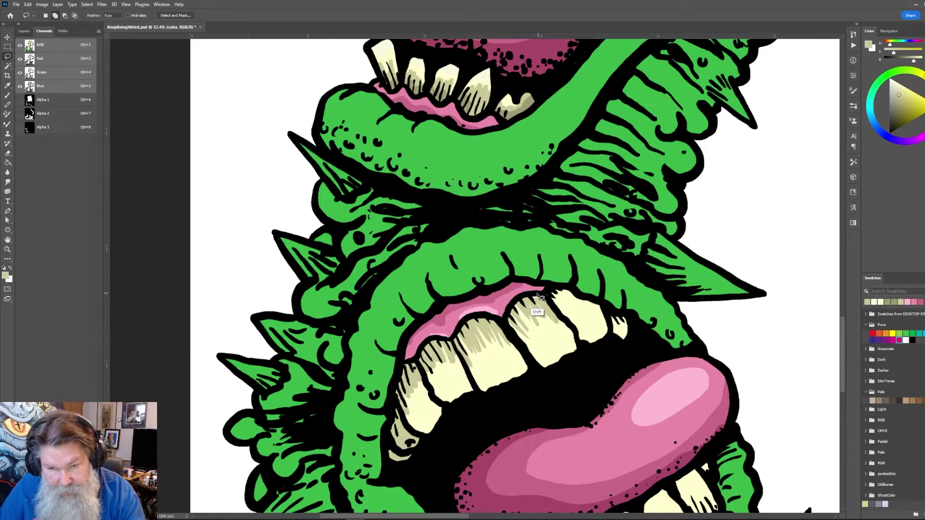
mouse_move(544, 293)
left_mouse_down()
mouse_move(532, 309)
mouse_move(544, 319)
mouse_move(555, 295)
mouse_move(617, 328)
mouse_move(624, 321)
mouse_move(611, 338)
left_mouse_up()
key("b")
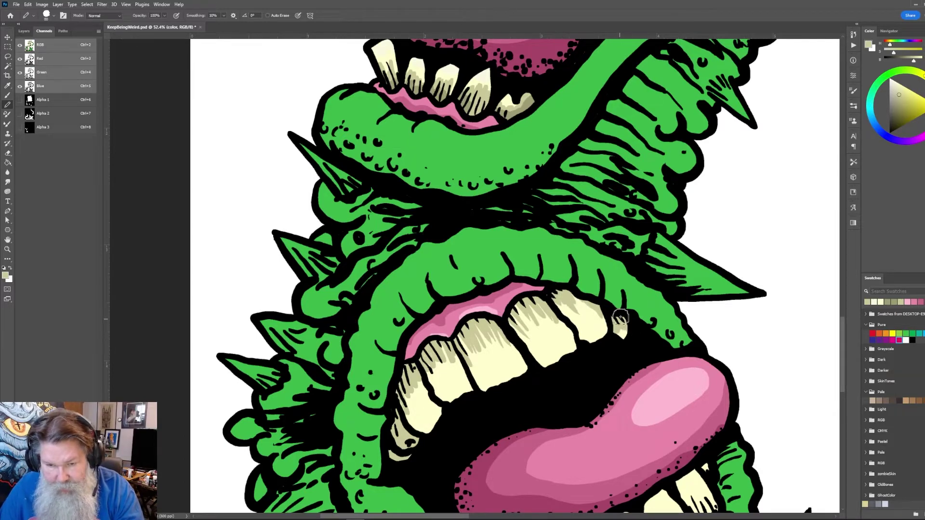
left_click_drag(432, 355, 440, 389)
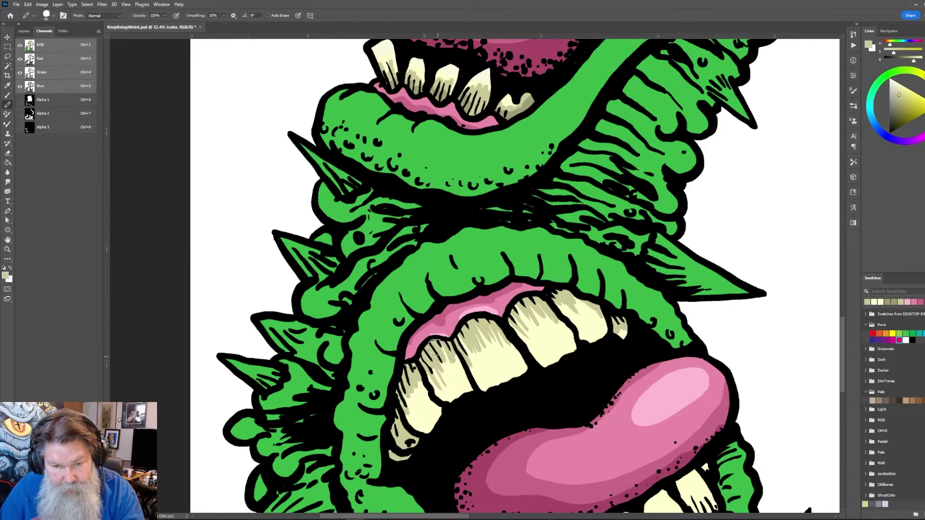
mouse_move(434, 345)
left_mouse_down()
mouse_move(445, 362)
mouse_move(452, 354)
mouse_move(470, 371)
mouse_move(465, 347)
mouse_move(478, 363)
mouse_move(480, 339)
left_mouse_up()
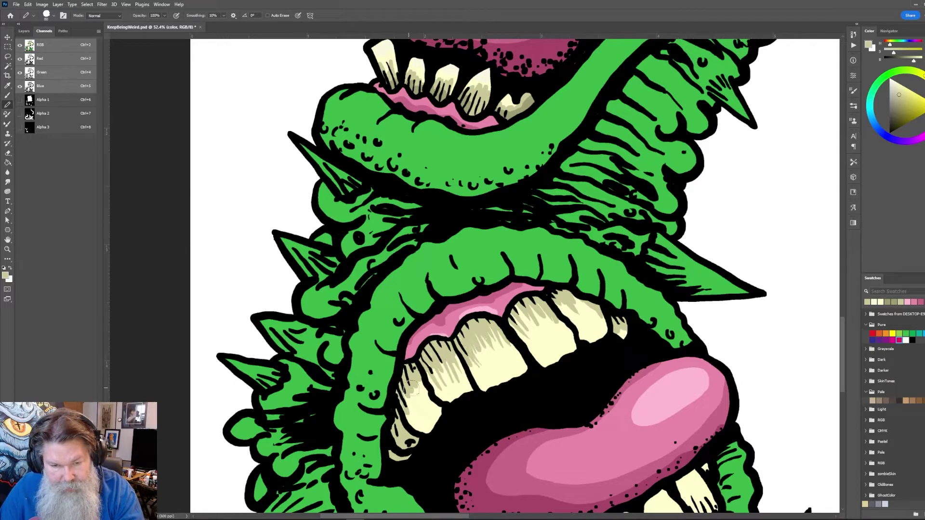
Finish the khaki shadow streaks on the lower mouth's top teeth and extend them to the roots of its bottom teeth
mouse_move(412, 386)
left_mouse_down()
mouse_move(422, 388)
mouse_move(412, 419)
mouse_move(424, 434)
left_mouse_up()
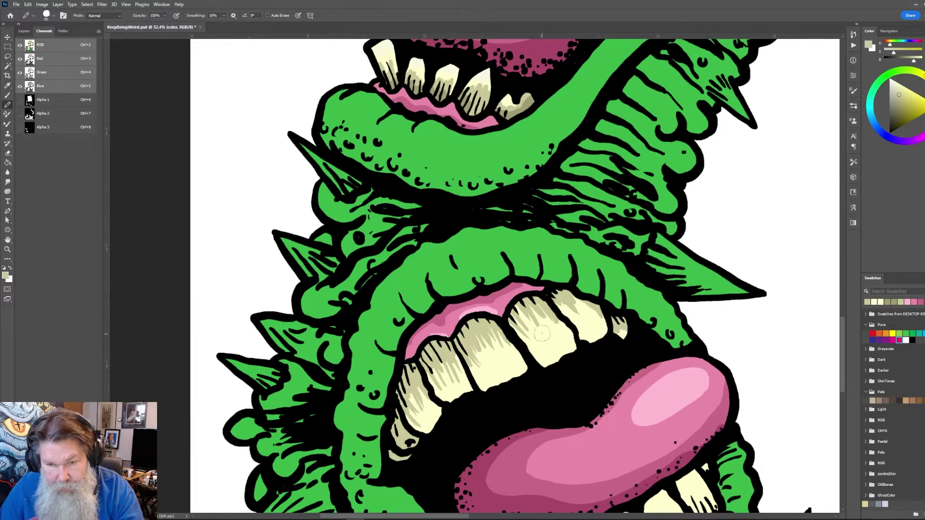
left_click_drag(639, 451, 592, 261)
mouse_move(450, 371)
left_mouse_down()
mouse_move(477, 391)
mouse_move(461, 383)
mouse_move(493, 392)
mouse_move(469, 390)
mouse_move(486, 379)
mouse_move(479, 384)
mouse_move(496, 394)
mouse_move(485, 375)
mouse_move(509, 404)
mouse_move(536, 401)
mouse_move(503, 404)
mouse_move(527, 406)
mouse_move(504, 389)
mouse_move(509, 405)
mouse_move(552, 407)
mouse_move(533, 390)
mouse_move(548, 389)
mouse_move(535, 369)
mouse_move(575, 385)
mouse_move(572, 395)
mouse_move(582, 375)
mouse_move(598, 383)
mouse_move(588, 342)
mouse_move(621, 354)
mouse_move(609, 367)
mouse_move(594, 350)
mouse_move(641, 362)
mouse_move(640, 333)
mouse_move(649, 336)
mouse_move(631, 309)
mouse_move(653, 335)
mouse_move(666, 325)
mouse_move(660, 288)
left_mouse_up()
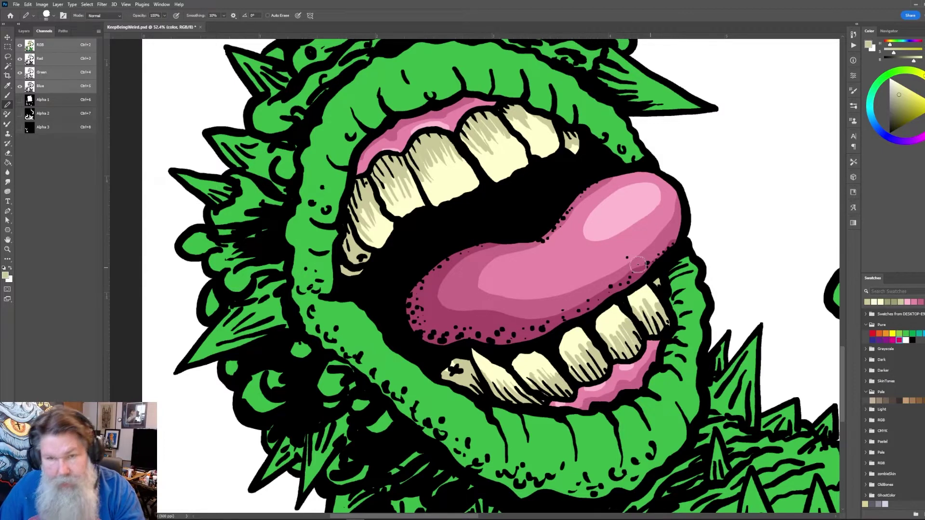
Add near-white highlights toward the biting edges of the lower mouth's top teeth using the recent off-white tone
left_click_drag(569, 212, 589, 277)
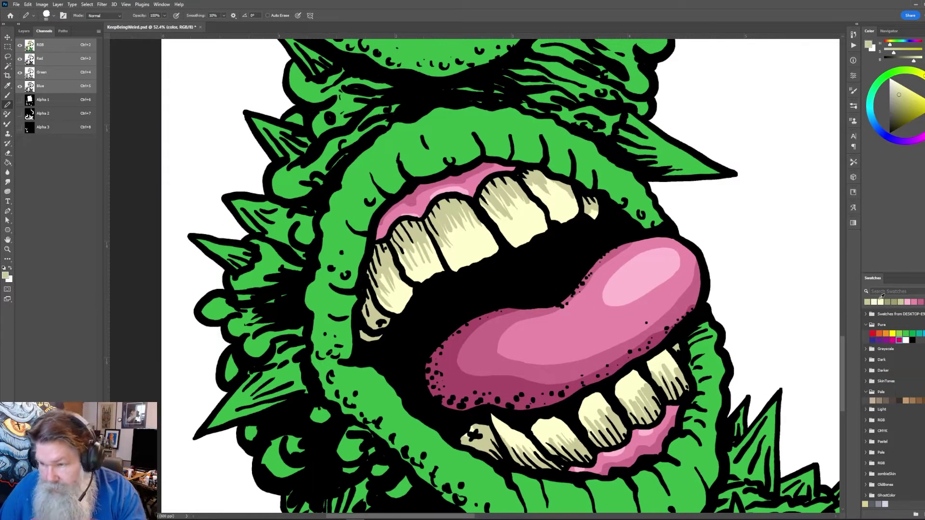
left_click(875, 302)
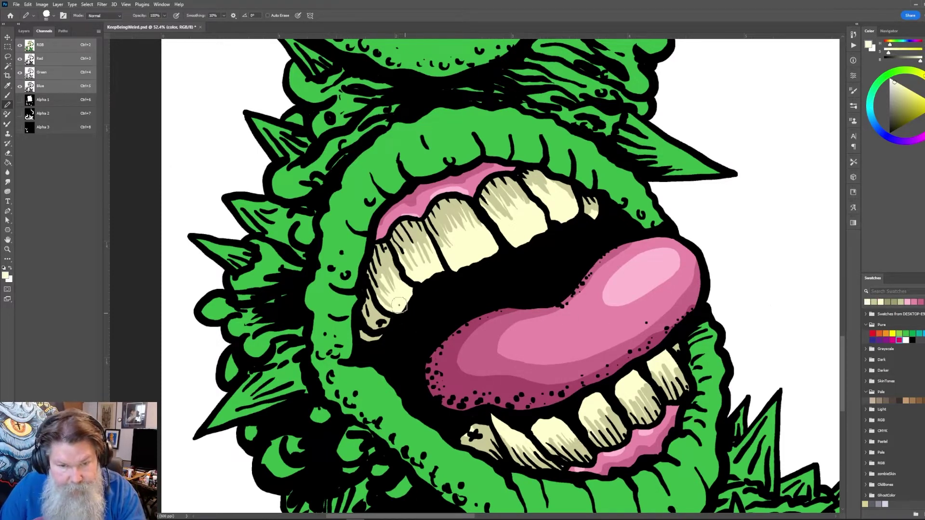
mouse_move(399, 305)
left_mouse_down()
mouse_move(418, 280)
mouse_move(474, 253)
mouse_move(454, 270)
mouse_move(453, 241)
mouse_move(486, 261)
mouse_move(482, 238)
left_mouse_up()
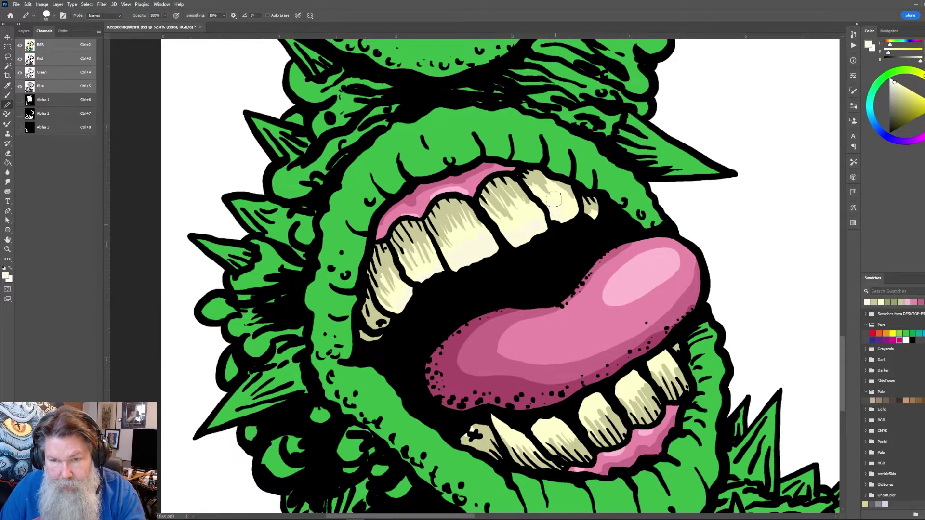
left_click_drag(554, 199, 593, 223)
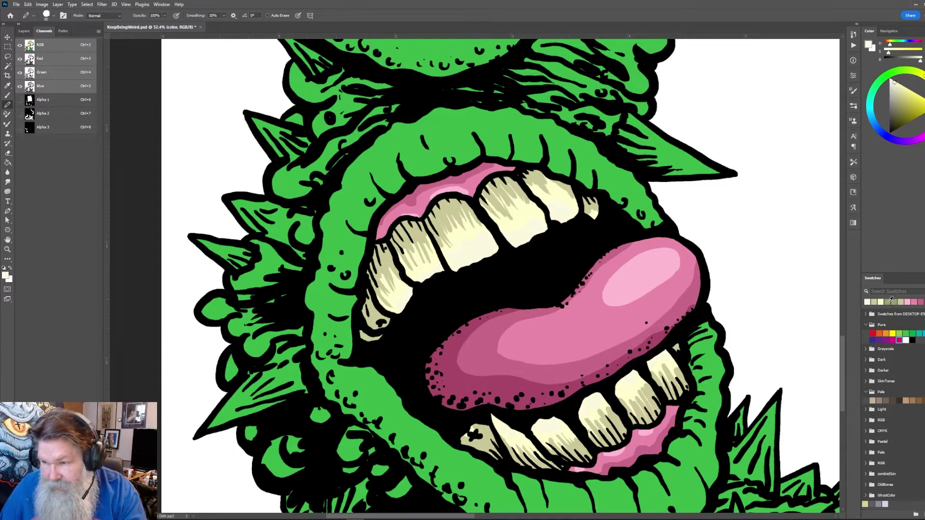
Deepen the root shadows on the lower mouth's top and bottom teeth with darker olive streaks
left_click(891, 300)
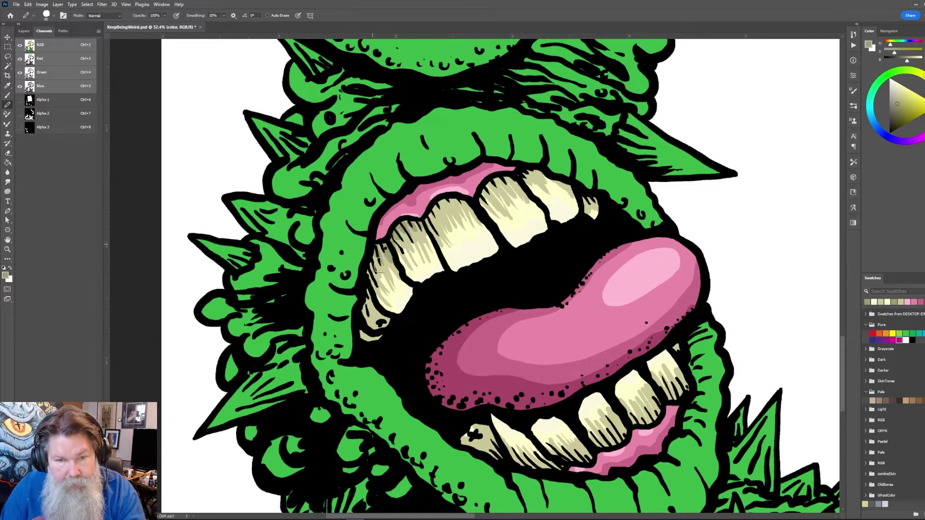
mouse_move(366, 292)
left_mouse_down()
mouse_move(362, 327)
mouse_move(375, 341)
left_mouse_up()
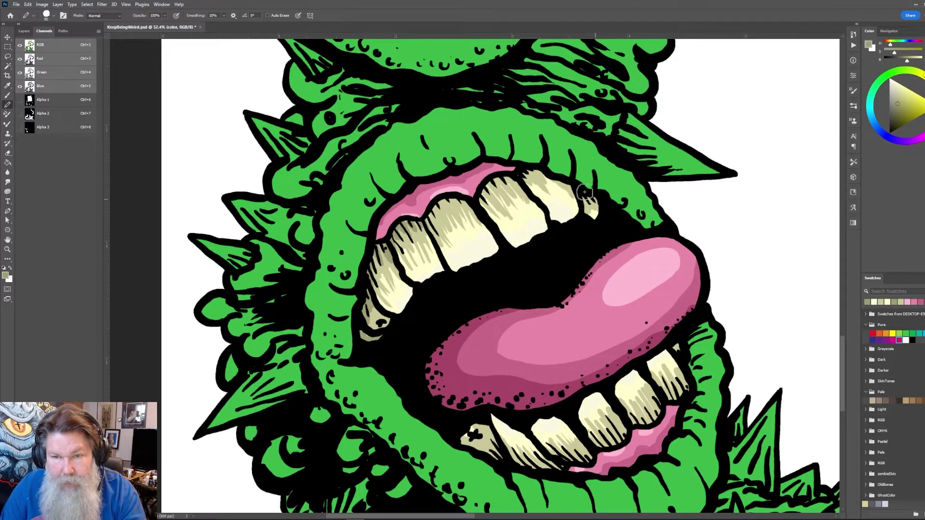
mouse_move(426, 215)
left_mouse_down()
mouse_move(443, 192)
mouse_move(479, 212)
mouse_move(478, 191)
mouse_move(489, 199)
mouse_move(491, 177)
mouse_move(502, 172)
mouse_move(523, 192)
mouse_move(519, 175)
mouse_move(538, 167)
left_mouse_up()
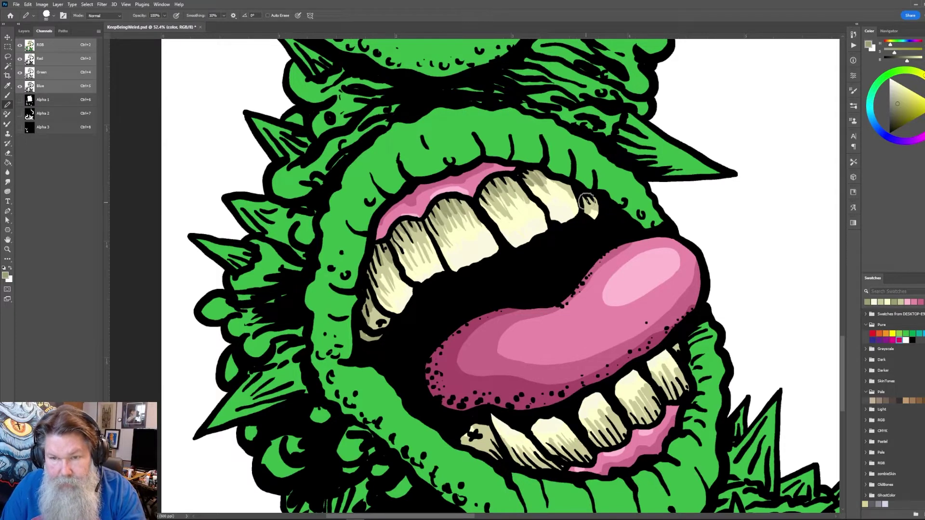
mouse_move(473, 452)
left_mouse_down()
mouse_move(482, 425)
mouse_move(497, 459)
mouse_move(537, 473)
mouse_move(548, 457)
mouse_move(581, 462)
mouse_move(582, 448)
mouse_move(594, 455)
mouse_move(588, 462)
mouse_move(600, 444)
mouse_move(613, 447)
mouse_move(629, 419)
mouse_move(653, 424)
left_mouse_up()
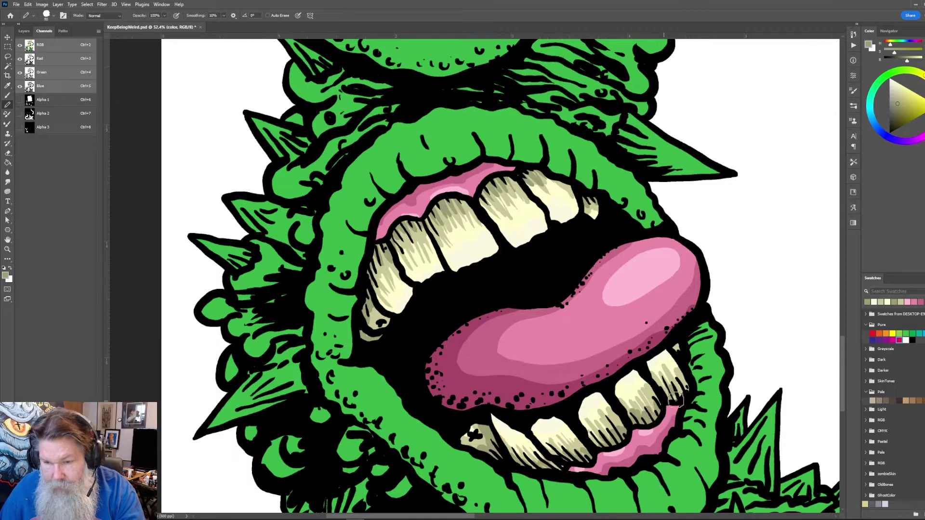
left_click_drag(580, 289, 581, 249)
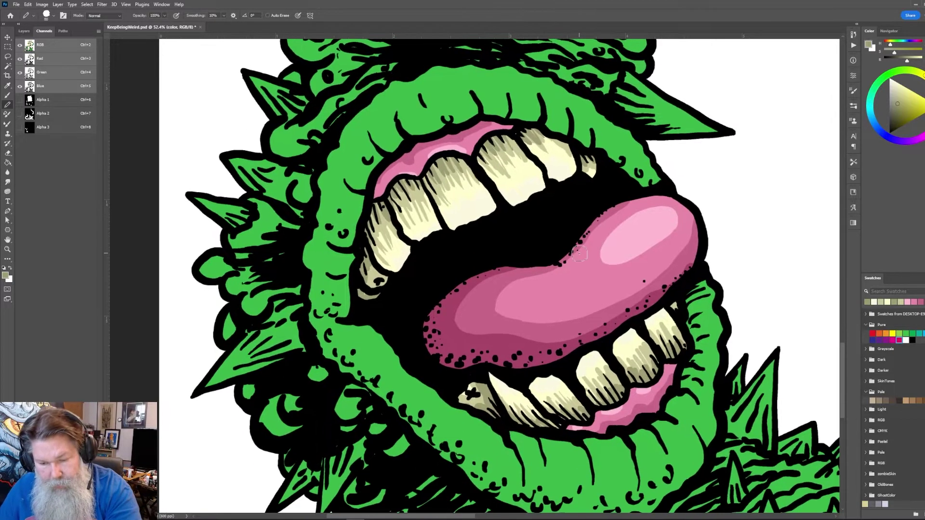
Paint a near-white highlight band around the iris on the eyeball white of the large eye nearest the mouths
key("ctrl+0")
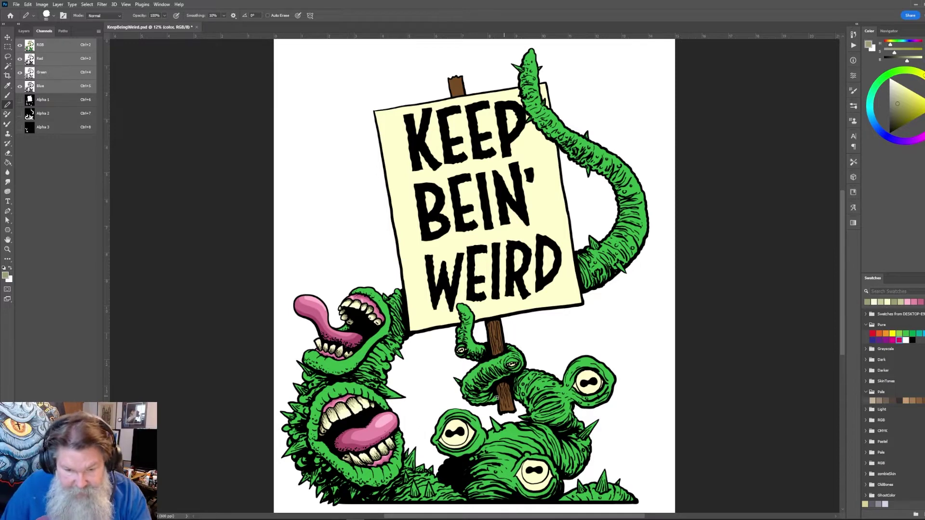
key("z")
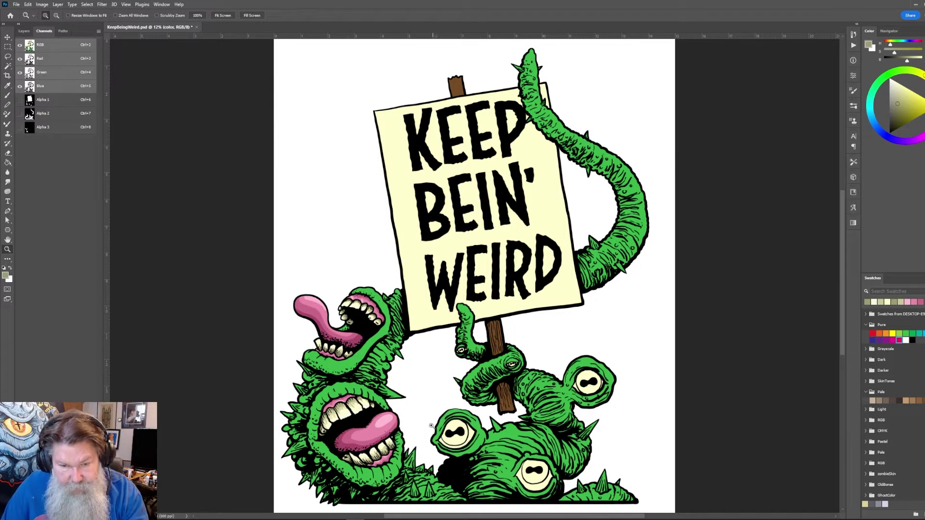
left_click_drag(421, 405, 512, 454)
key("b")
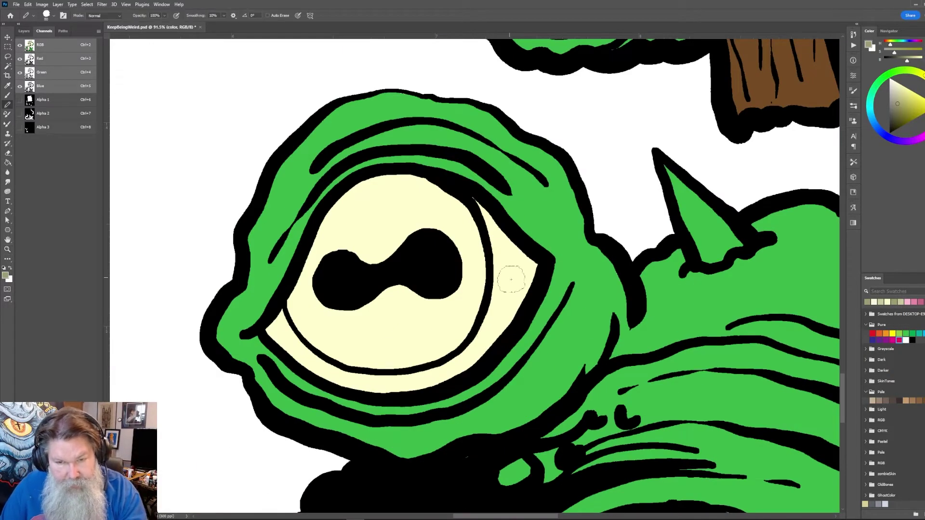
left_click(878, 301)
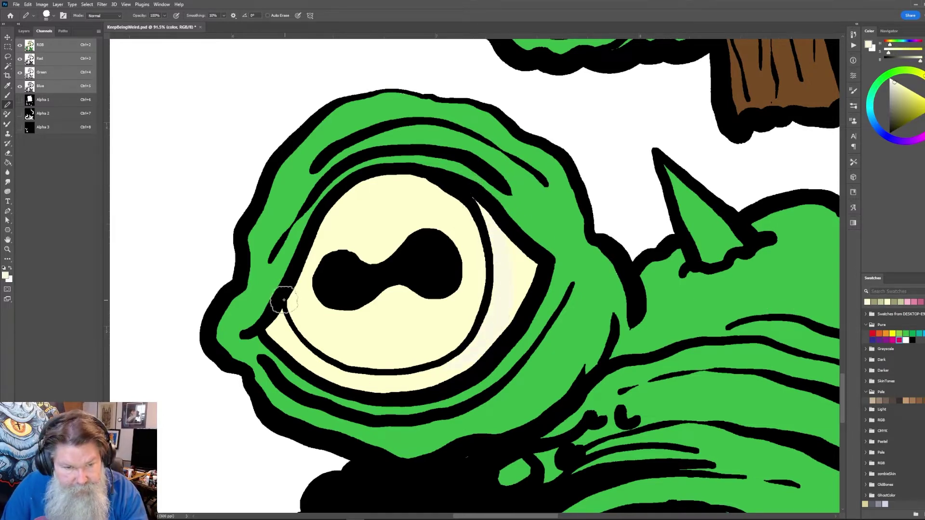
mouse_move(307, 353)
left_mouse_down()
mouse_move(337, 369)
mouse_move(418, 374)
mouse_move(504, 330)
mouse_move(529, 278)
left_mouse_up()
Darken the sampled cream to a light khaki and shade both corners of the eyeball beneath the eyelid
key("alt")
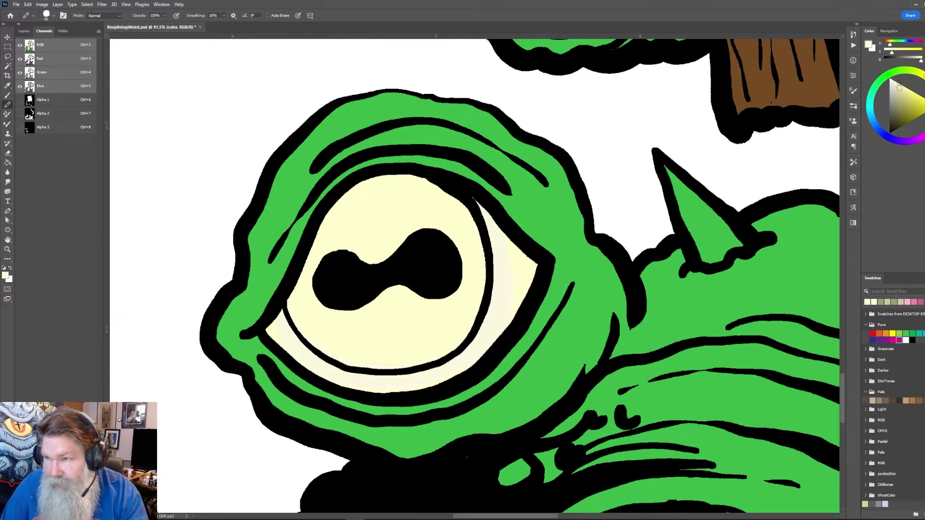
left_click(899, 91)
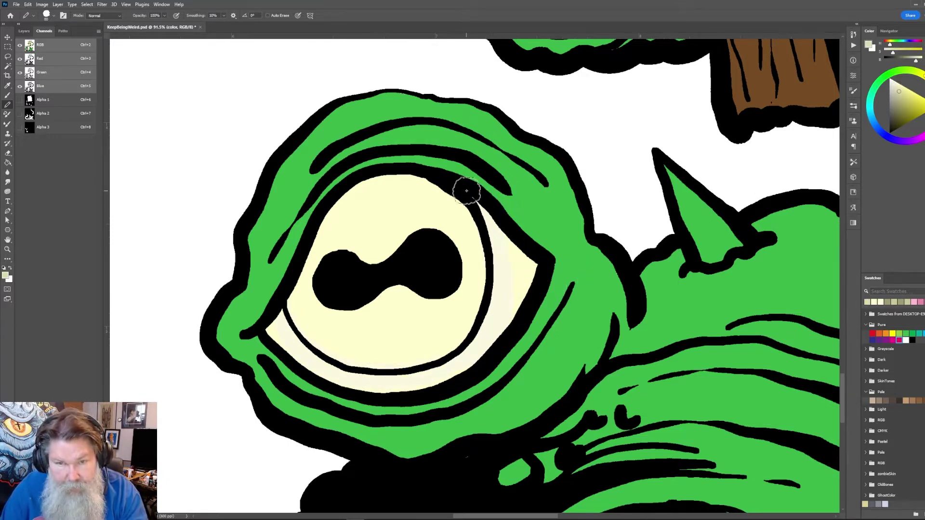
left_click_drag(467, 192, 539, 267)
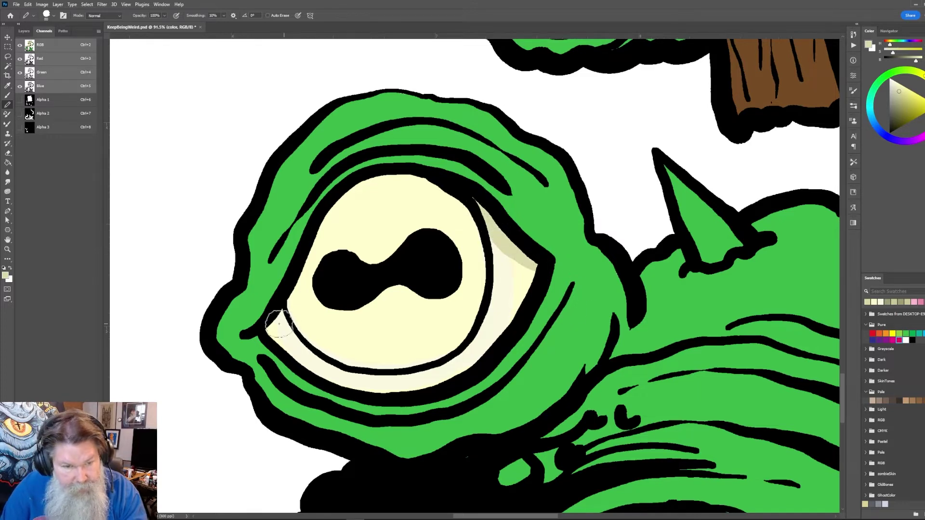
left_click_drag(272, 322, 301, 365)
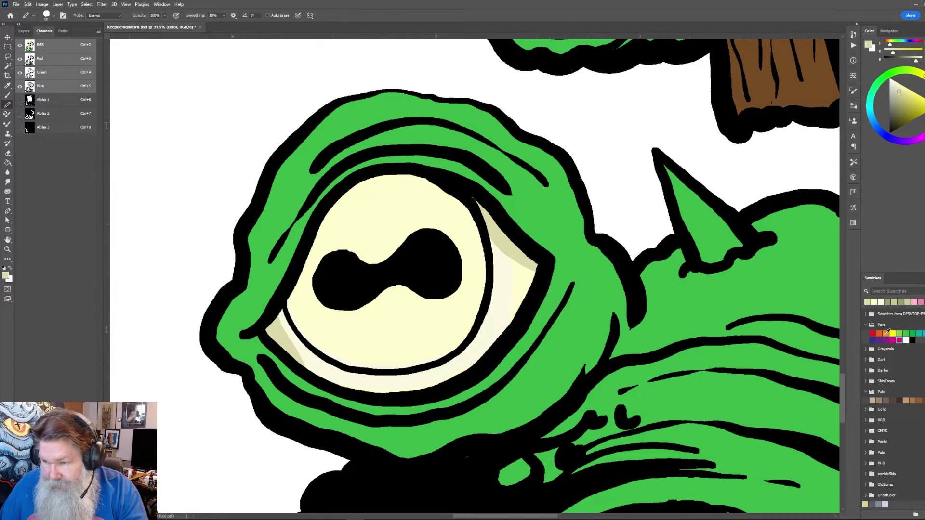
Outline the edge gap and fill the shaded eye's iris with orange
left_click(888, 332)
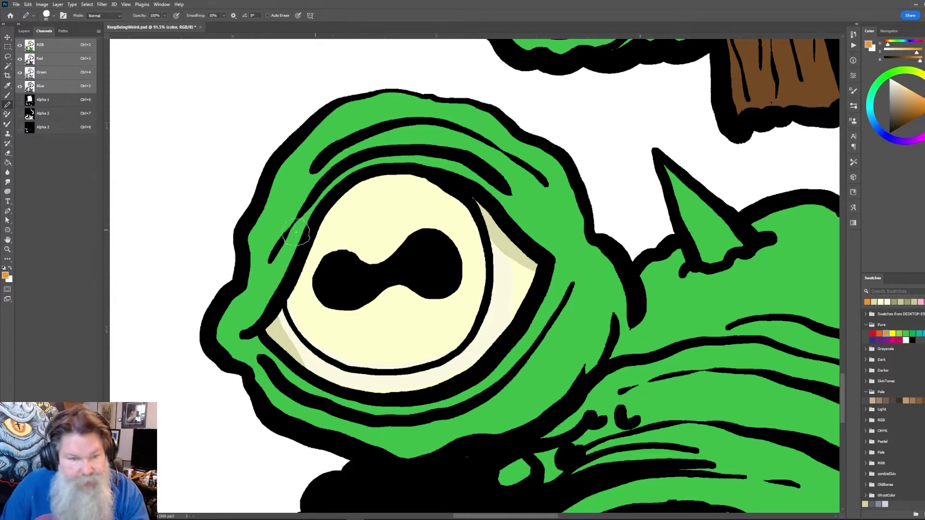
mouse_move(289, 295)
left_mouse_down()
mouse_move(315, 343)
mouse_move(349, 362)
mouse_move(411, 362)
mouse_move(451, 343)
mouse_move(430, 358)
mouse_move(453, 345)
mouse_move(475, 307)
mouse_move(476, 230)
mouse_move(448, 190)
mouse_move(424, 178)
mouse_move(358, 185)
mouse_move(335, 206)
mouse_move(295, 309)
left_mouse_up()
key("g")
left_click(394, 314)
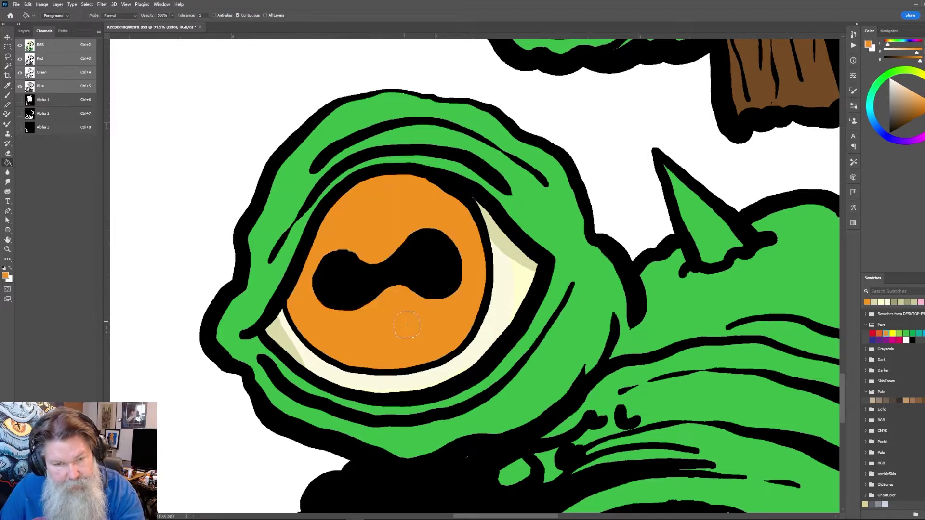
key("b")
Fill the iris of the large eye nearest the mouths with pure red
key("z")
scroll(429, 343, "down", 6)
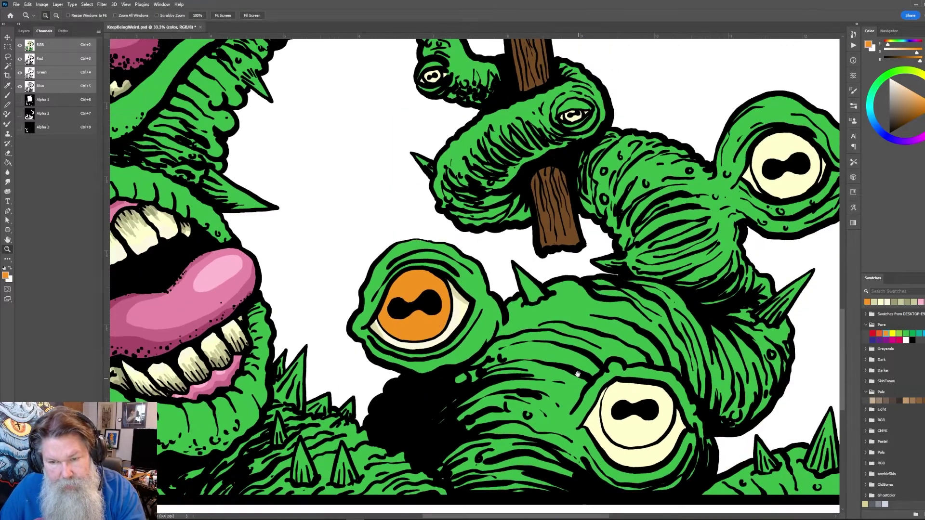
left_click_drag(578, 375, 559, 406)
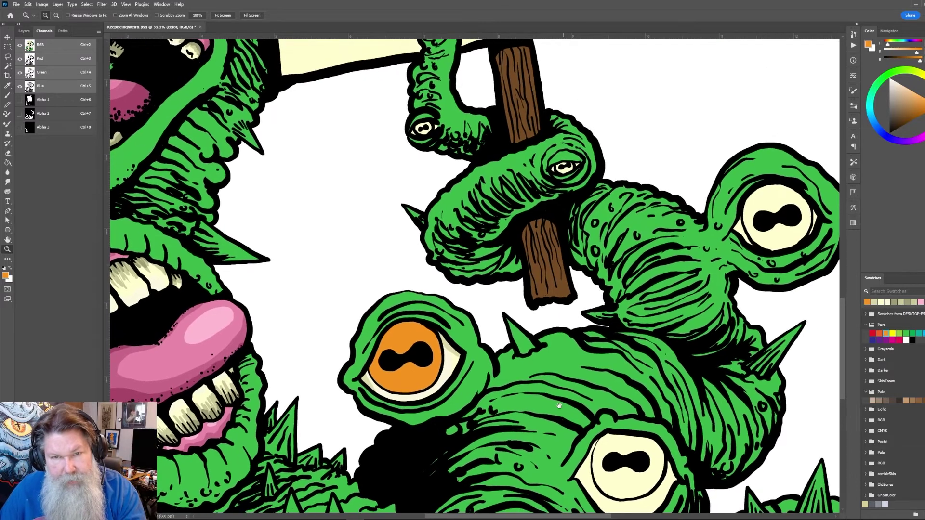
key("b")
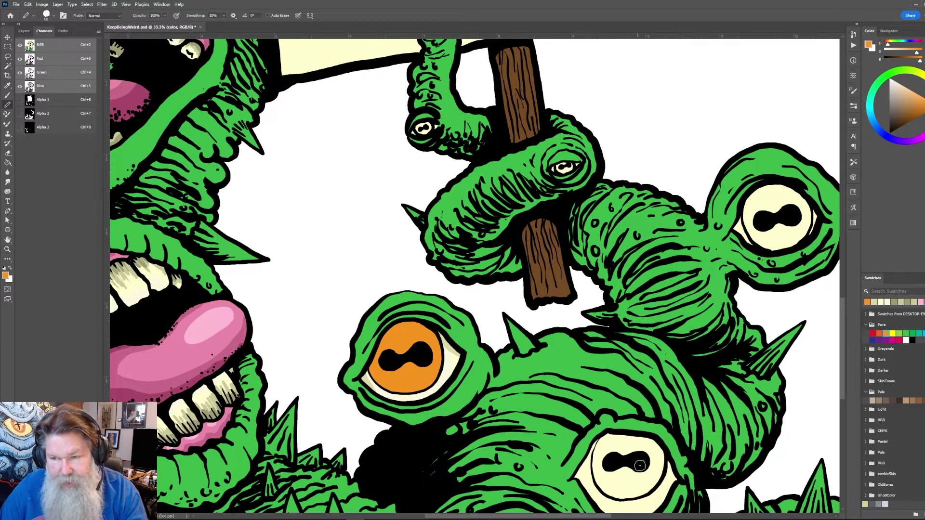
left_click_drag(702, 355, 663, 358)
left_click_drag(543, 280, 590, 260)
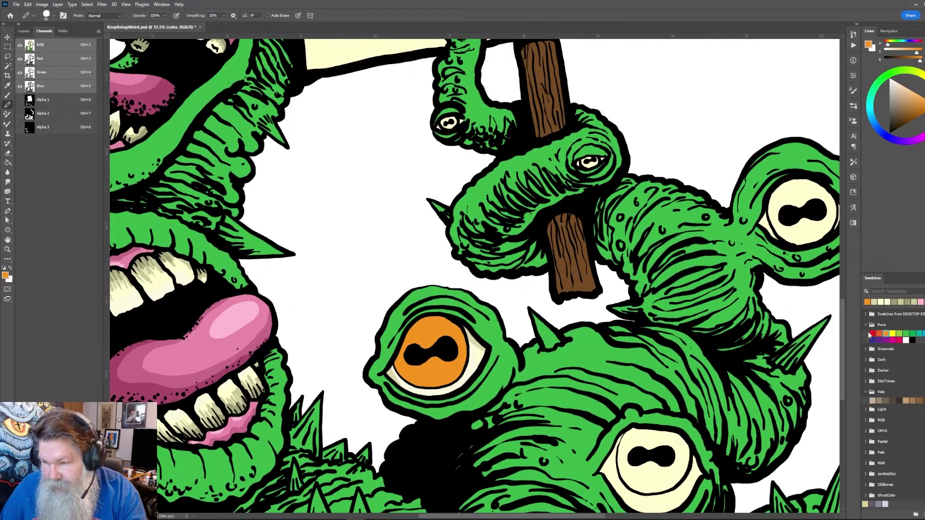
left_click(873, 333)
key("g")
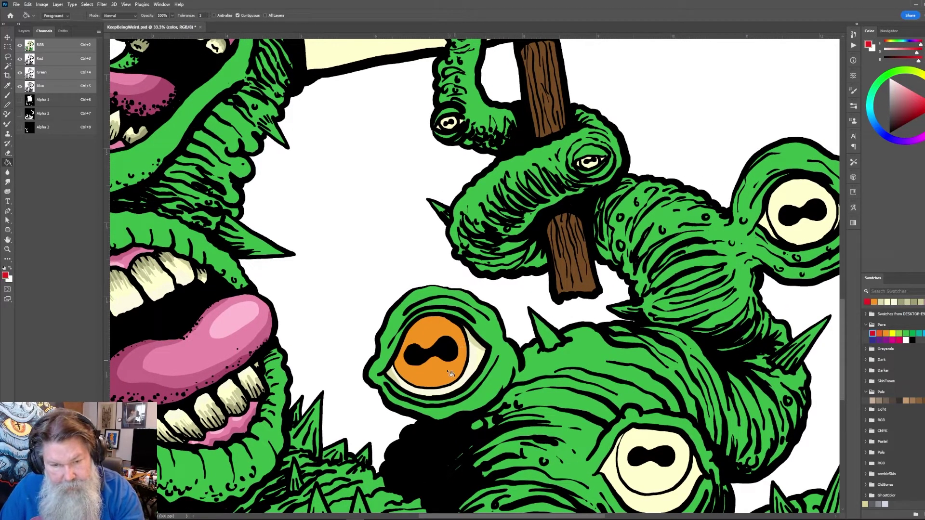
left_click(452, 372)
Color the two small tentacle eyes beside the sign post, orange for the upper one and yellow for the half-closed one
key("b")
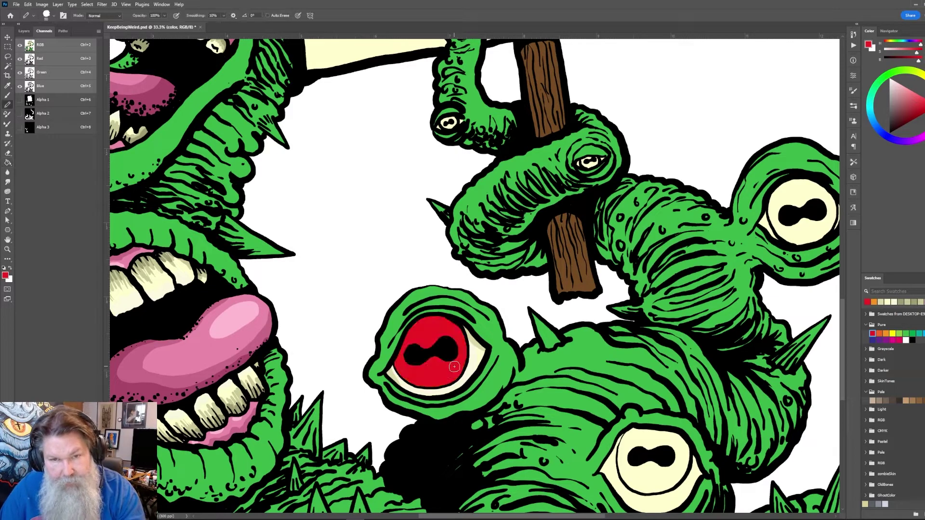
left_click(886, 333)
left_click_drag(442, 124, 443, 124)
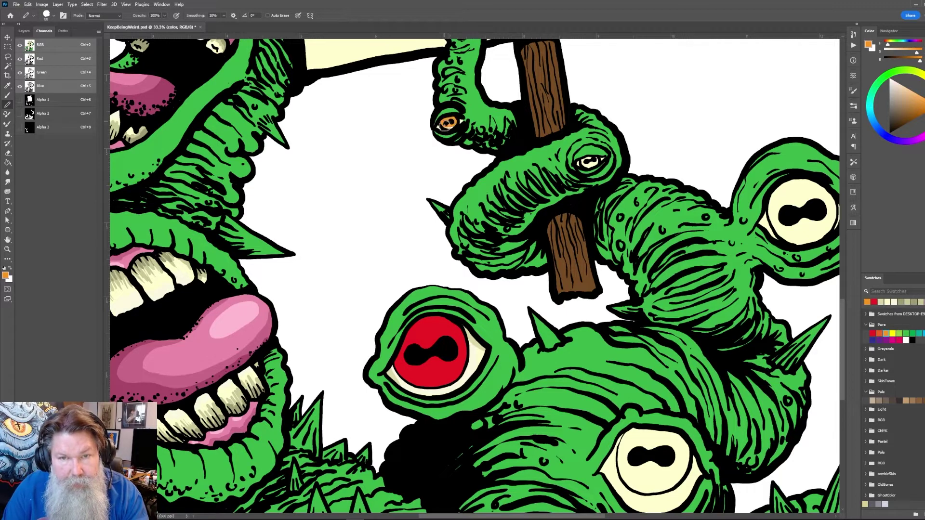
left_click(894, 333)
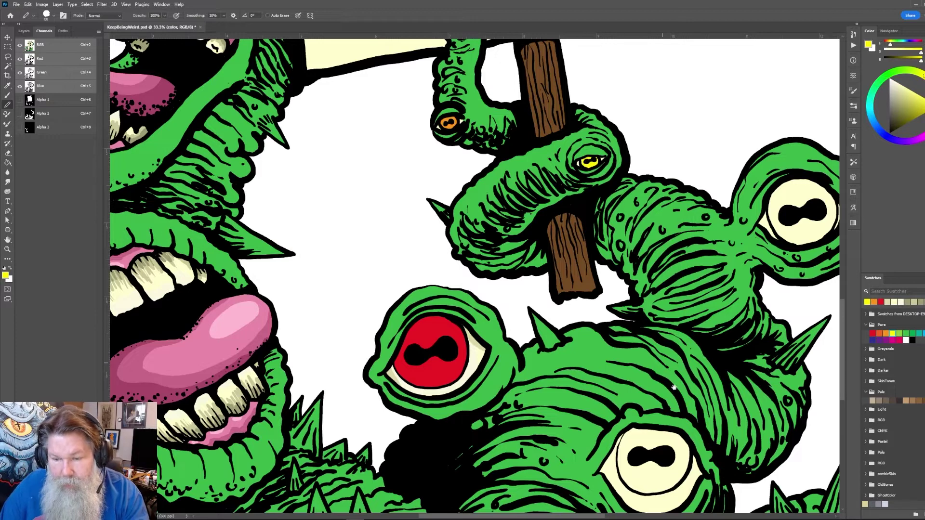
Outline and fill the iris of the lowest large eye with yellow-green
left_click_drag(674, 388, 622, 313)
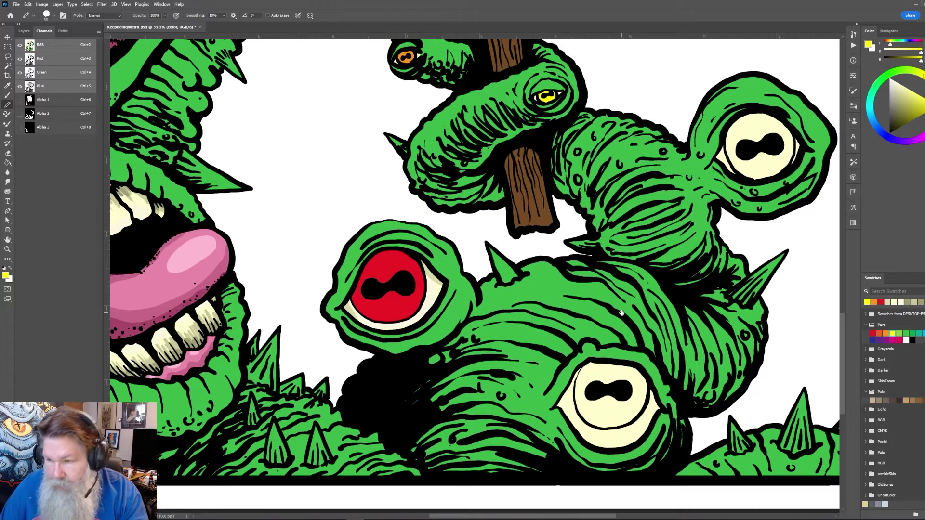
left_click(901, 333)
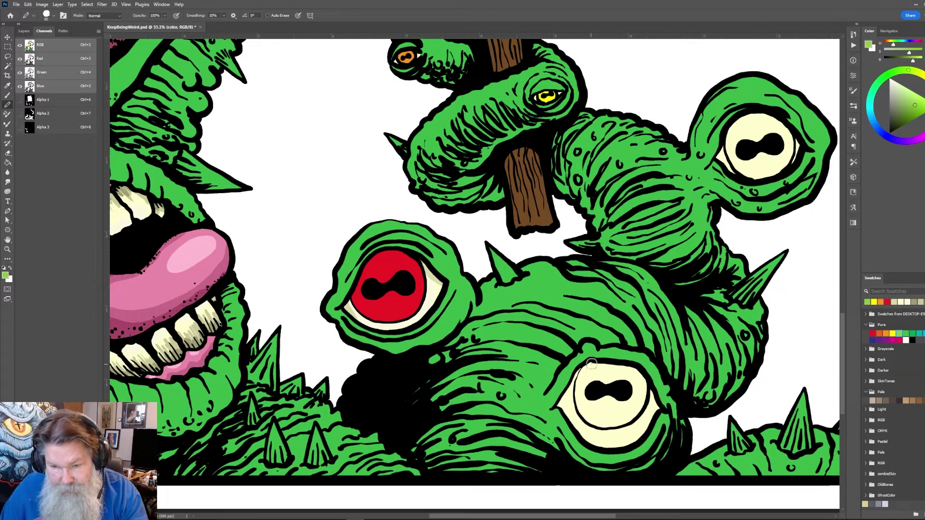
mouse_move(592, 362)
left_mouse_down()
mouse_move(586, 415)
mouse_move(630, 416)
mouse_move(602, 426)
mouse_move(628, 422)
mouse_move(644, 382)
mouse_move(635, 367)
mouse_move(593, 361)
left_mouse_up()
key("g")
left_click(611, 382)
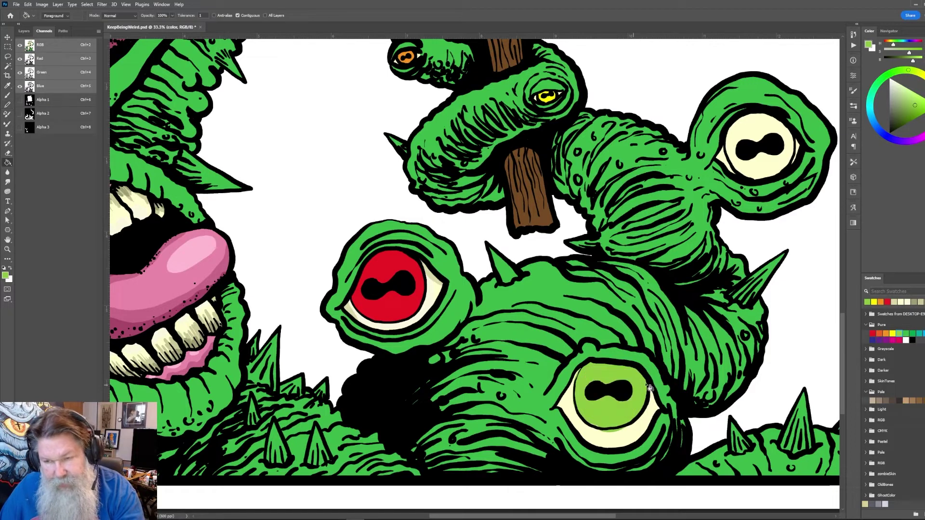
Outline and fill the iris of the large eye on the raised stalk with light blue
left_click(920, 334)
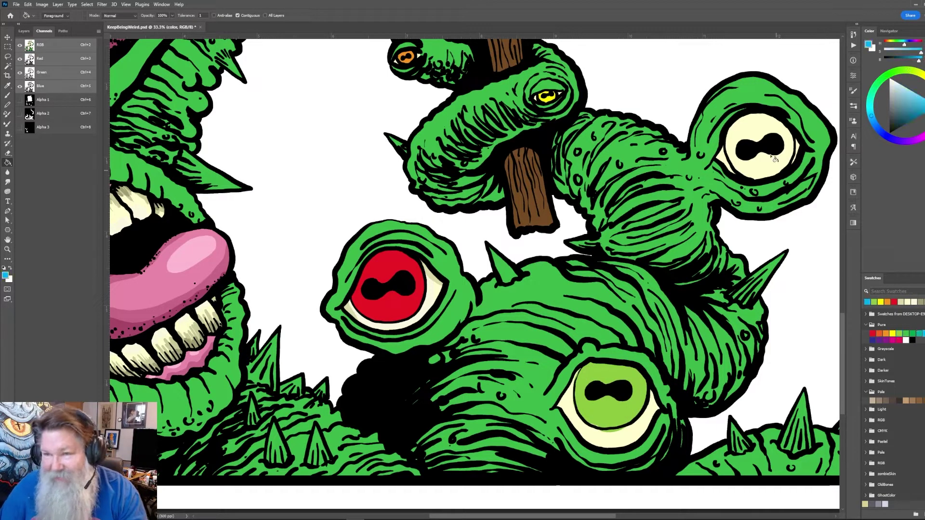
key("b")
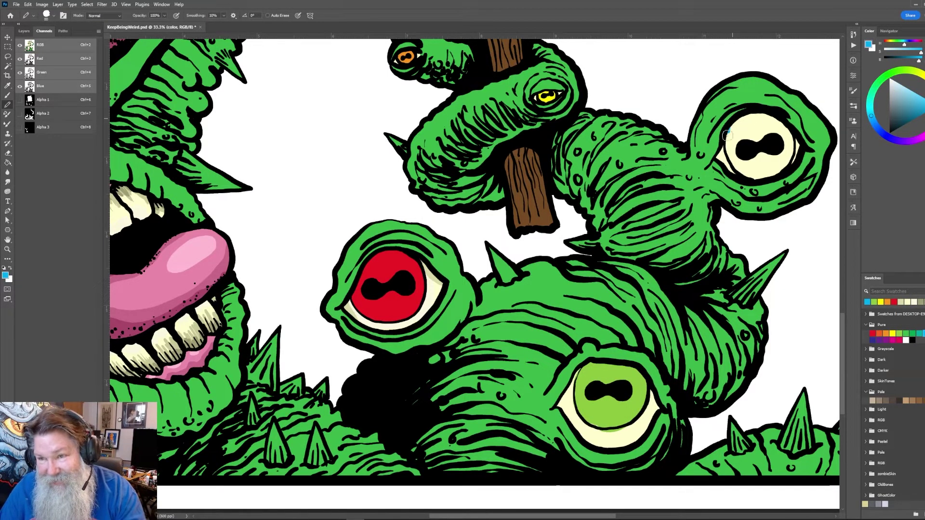
mouse_move(728, 136)
left_mouse_down()
mouse_move(734, 166)
mouse_move(748, 177)
mouse_move(773, 175)
mouse_move(789, 159)
mouse_move(792, 138)
mouse_move(772, 115)
mouse_move(731, 130)
left_mouse_up()
key("g")
left_click(759, 159)
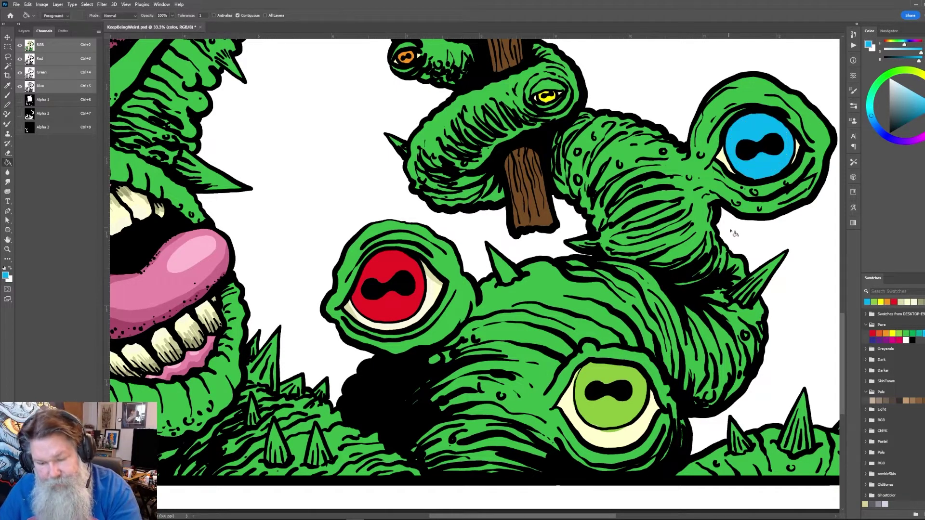
Recolor the iris of the lowest large eye light blue and the iris on the raised stalk purple
key("ctrl+0")
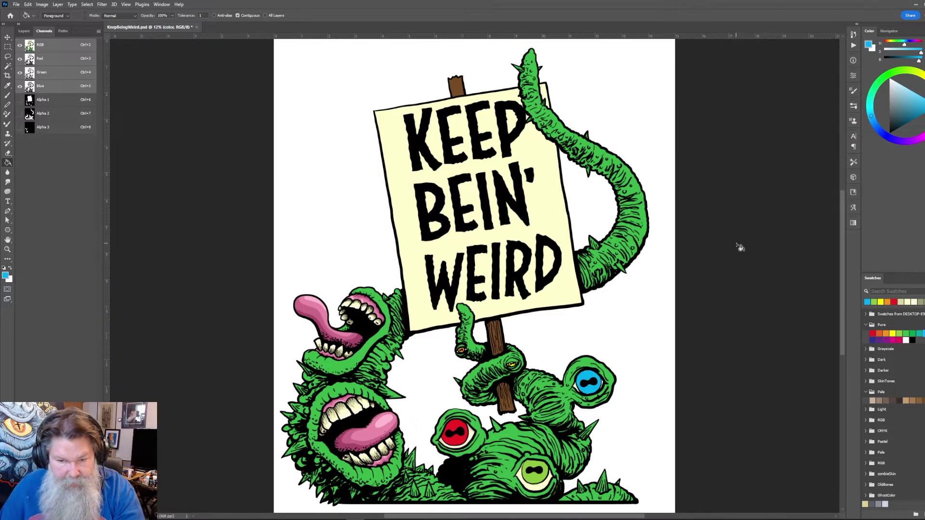
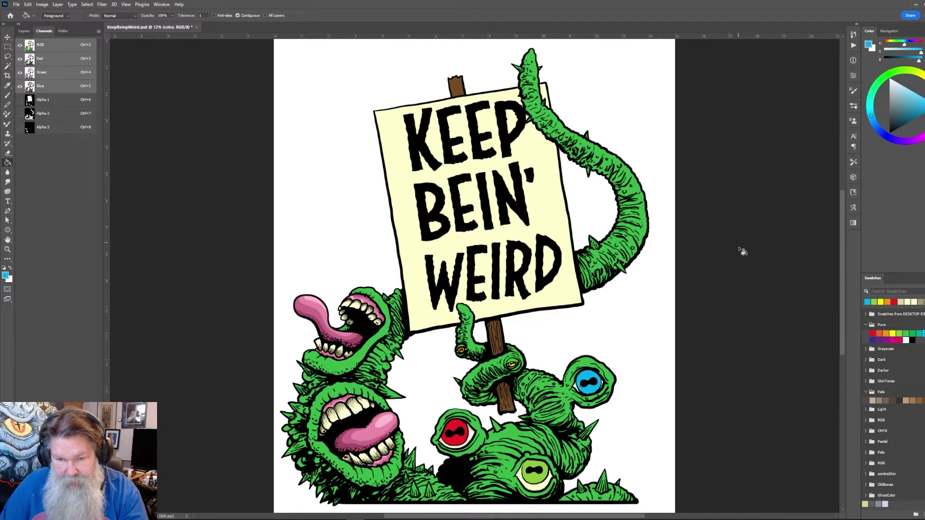
left_click(541, 480)
key("b")
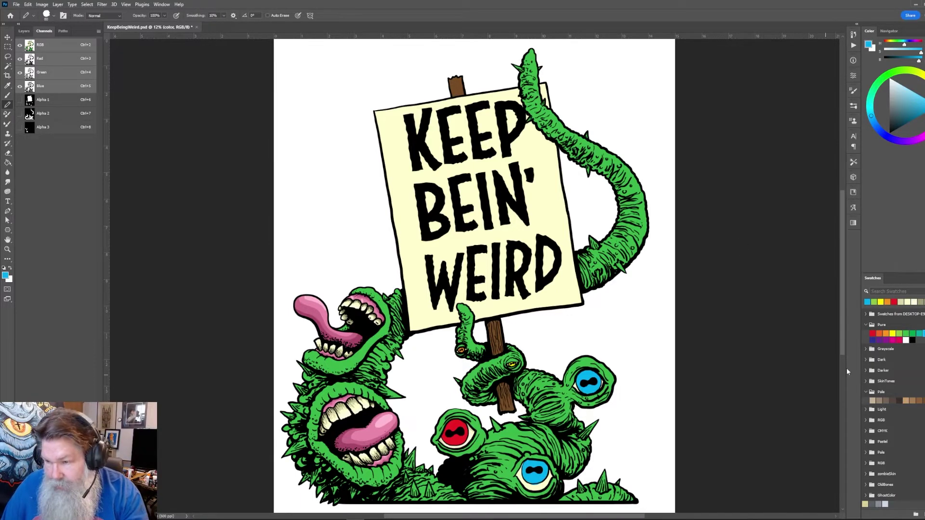
left_click(878, 340)
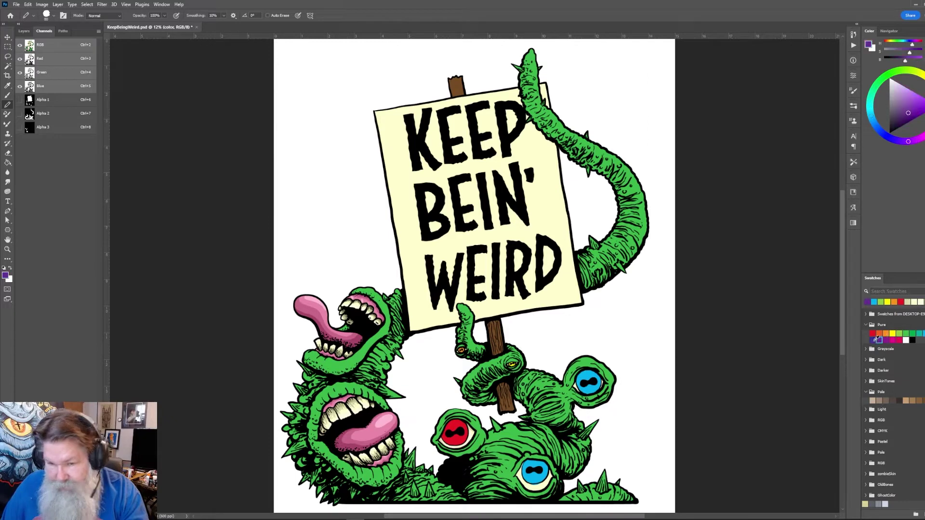
key("g")
left_click(595, 390)
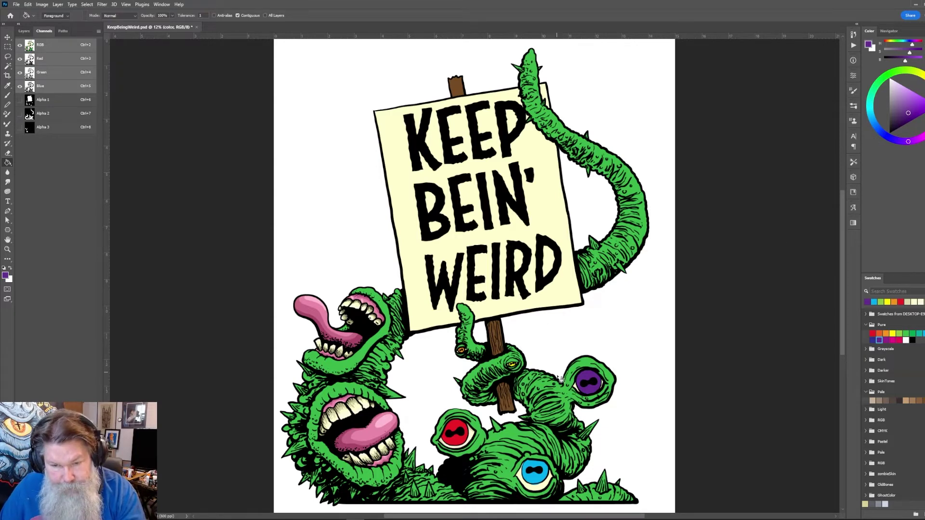
Try painting light pink streaks around the pupil of the red iris, and undo the strokes
key("z")
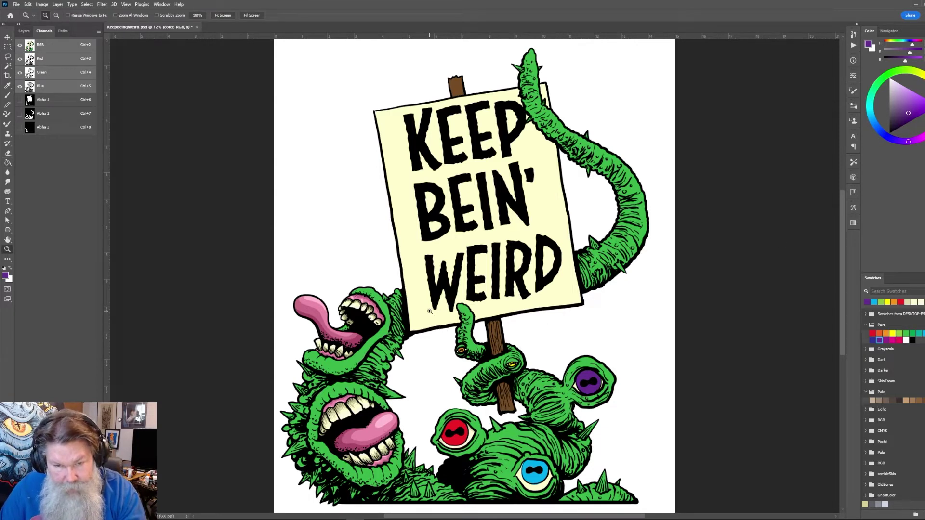
left_click_drag(418, 308, 626, 490)
key("b")
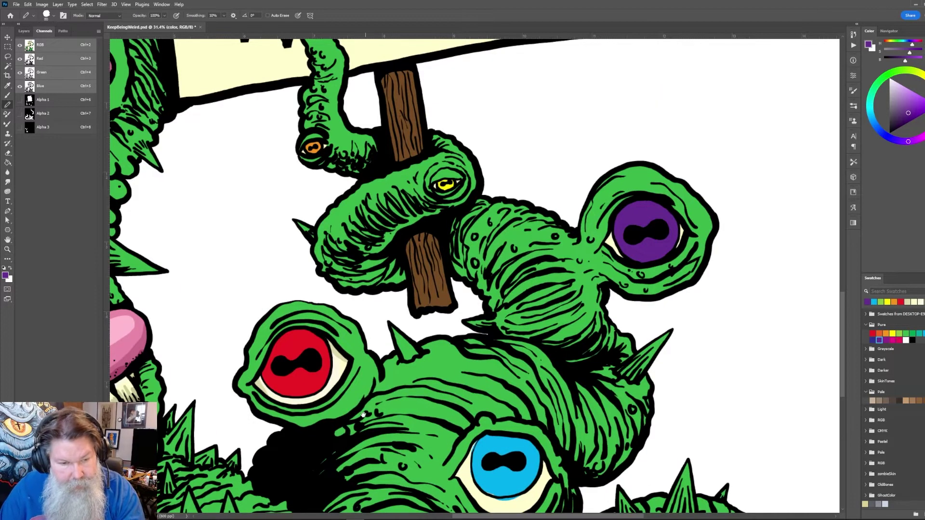
left_click_drag(459, 399, 647, 372)
left_click(496, 359, "alt")
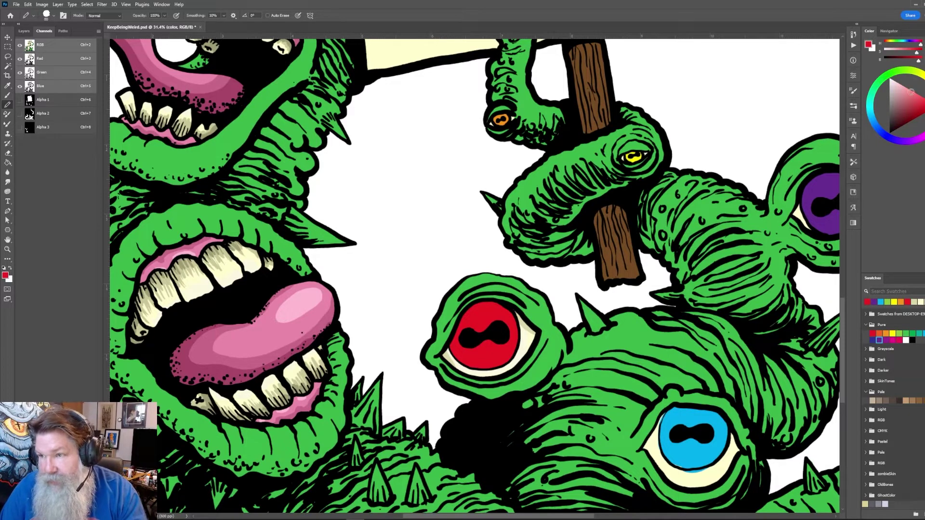
left_click(912, 92)
mouse_move(473, 357)
left_mouse_down()
mouse_move(491, 361)
mouse_move(515, 337)
mouse_move(492, 312)
mouse_move(482, 324)
mouse_move(470, 321)
mouse_move(457, 350)
mouse_move(480, 348)
mouse_move(483, 335)
mouse_move(488, 359)
mouse_move(507, 348)
left_mouse_up()
left_click_drag(494, 314, 511, 332)
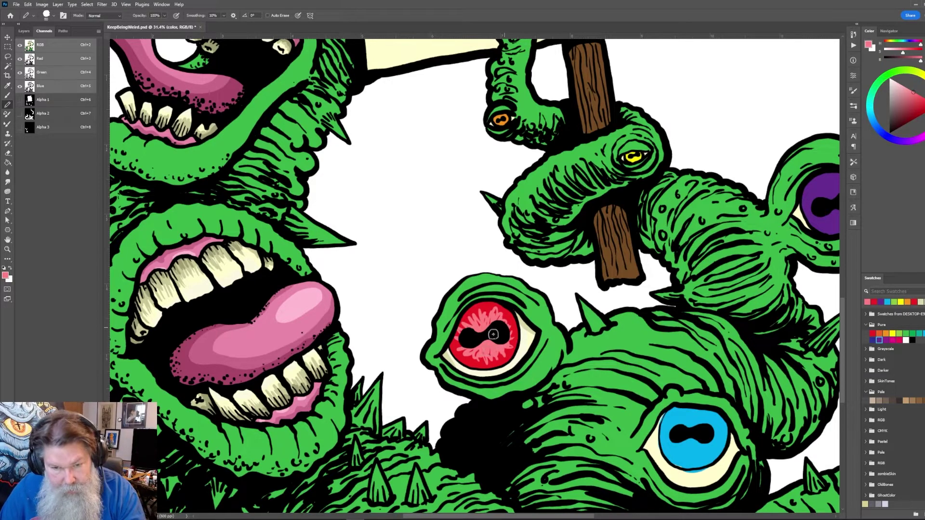
left_click(477, 361, "alt")
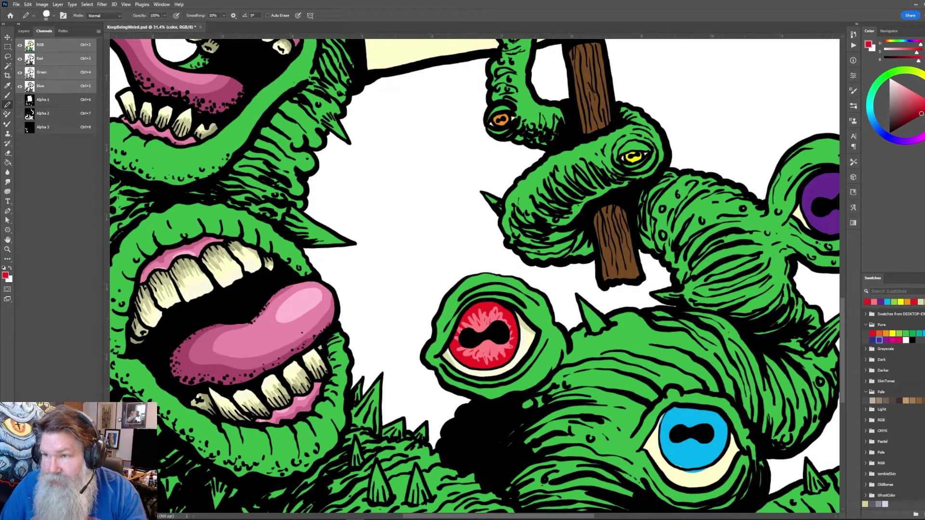
left_click(444, 366, "alt")
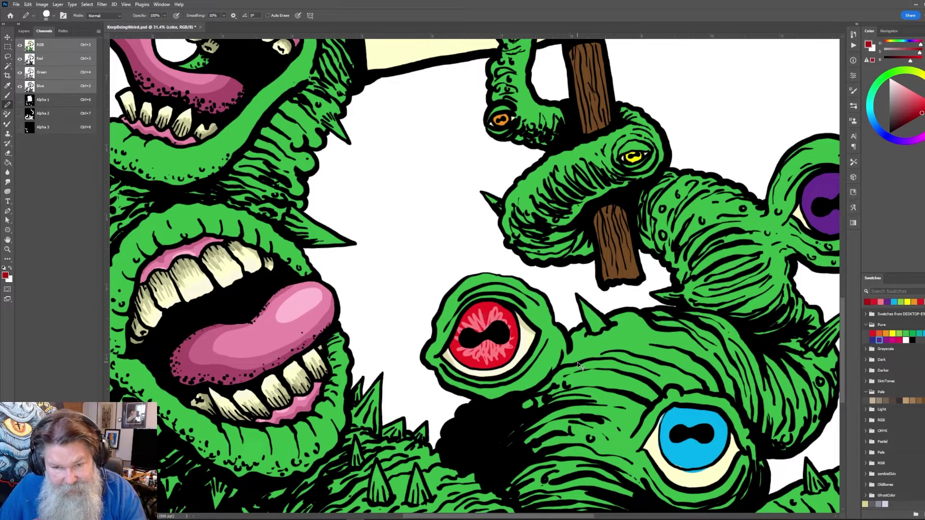
key("ctrl+z")
key("ctrl+z")
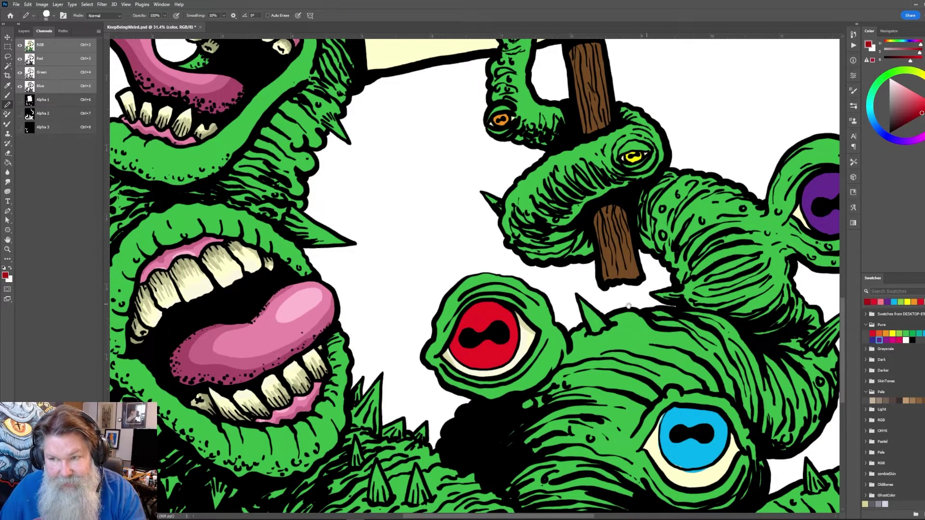
Select the red, orange, yellow, purple and blue irises together using the Magic Wand with Contiguous enabled
left_click_drag(629, 305, 559, 284)
key("w")
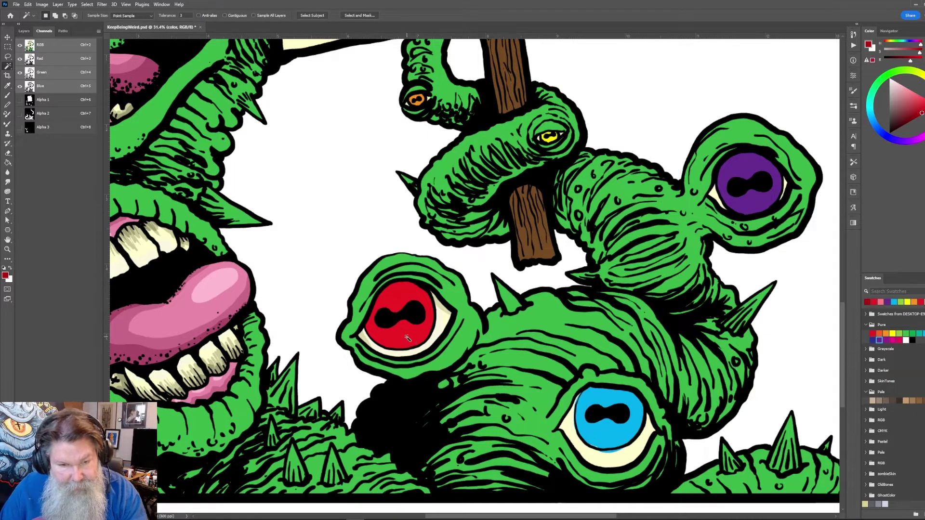
left_click(408, 340)
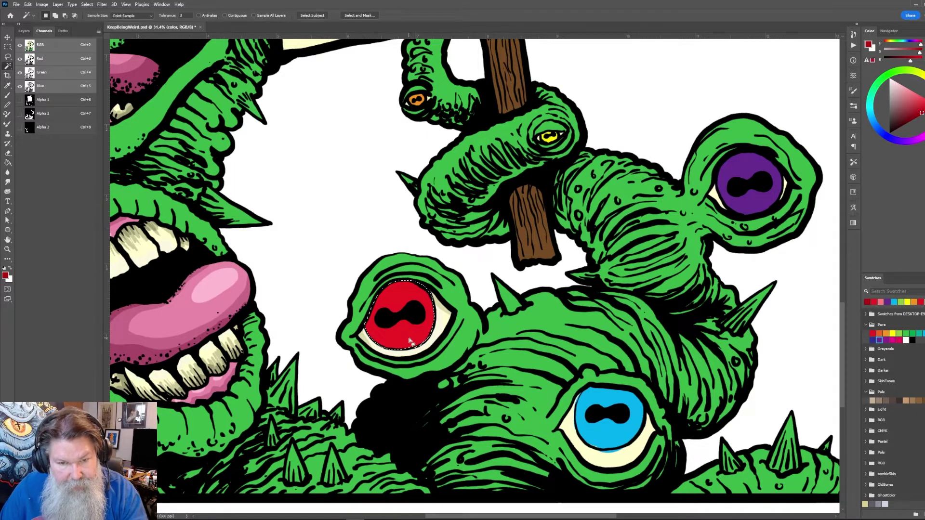
left_click(225, 16)
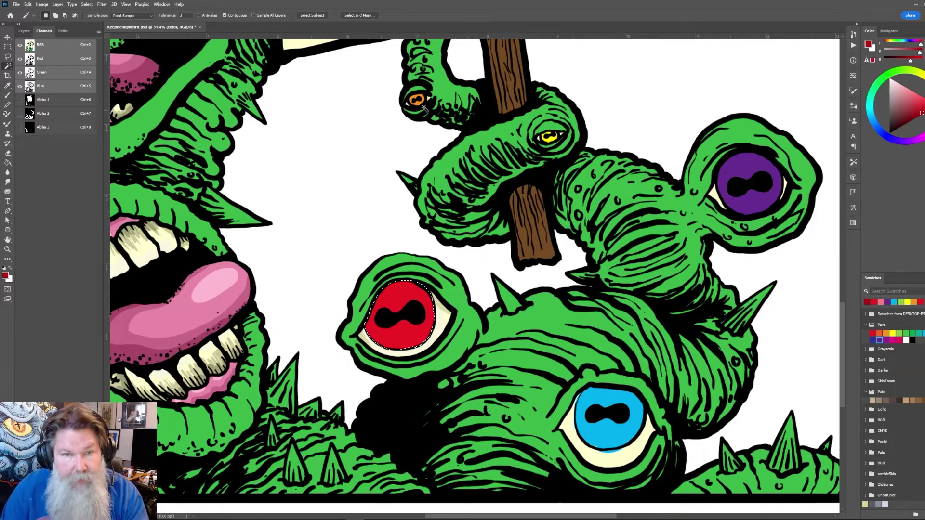
left_click(416, 100, "shift")
left_click(549, 137, "shift")
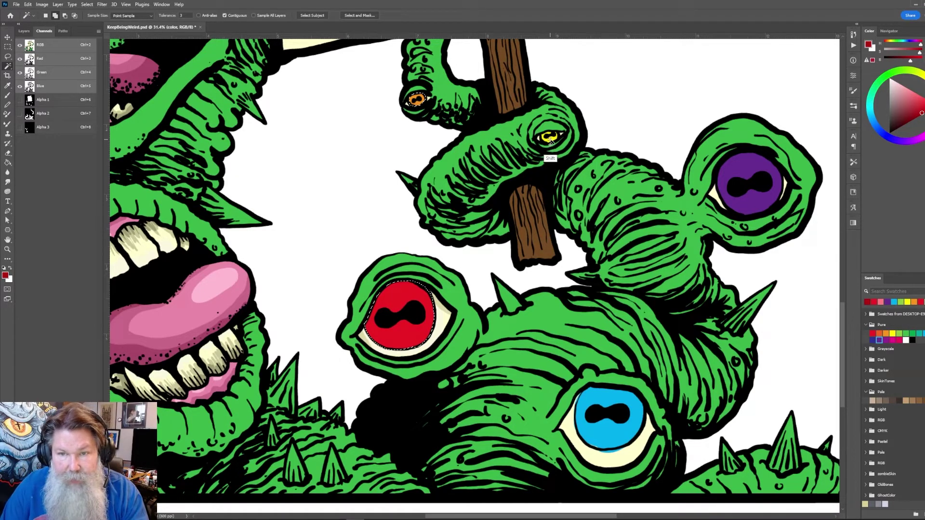
left_click(749, 195, "shift")
left_click(606, 438, "shift")
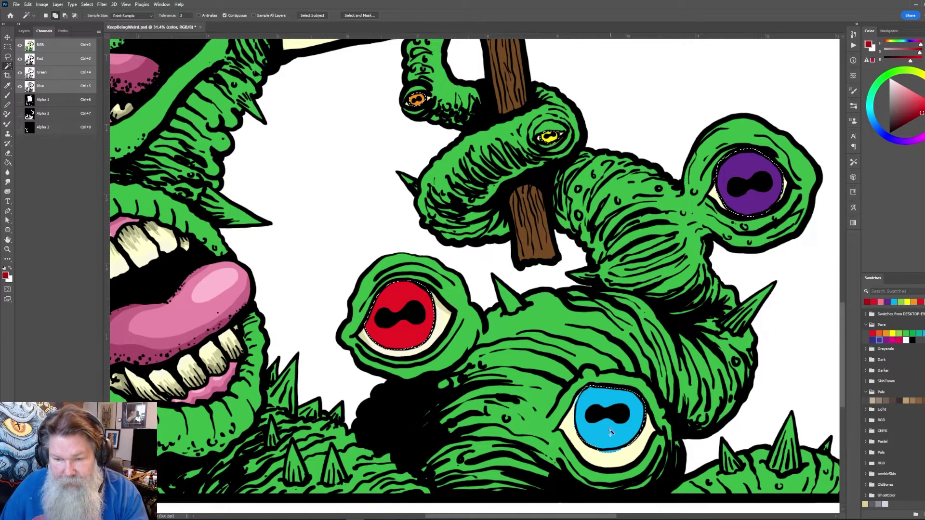
Cover the blue spill beneath the lowest large iris with the eyeball's cream color and clear the selection
key("b")
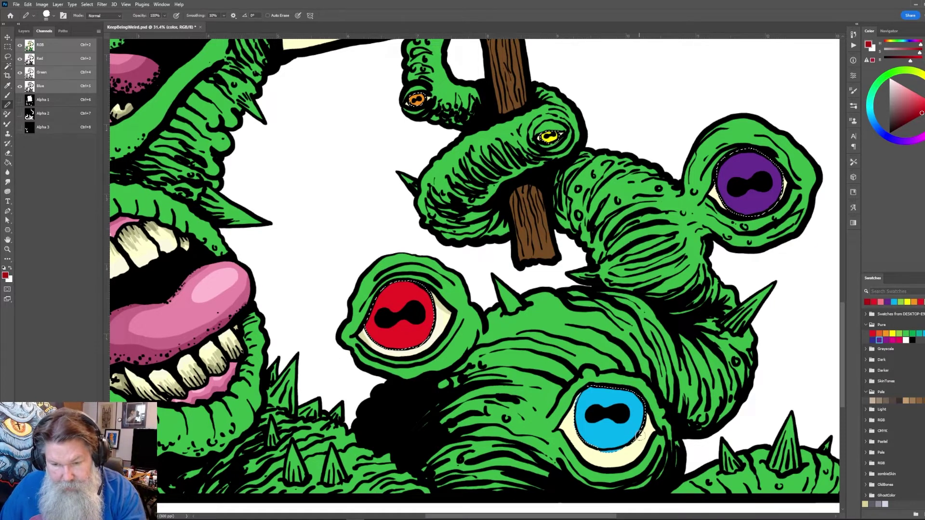
left_click(598, 450, "alt")
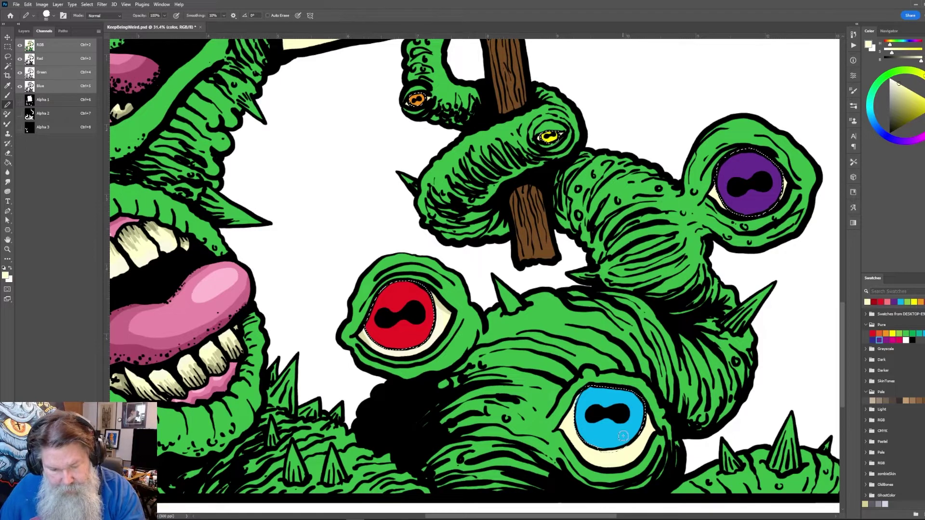
key("ctrl+d")
key("w")
left_click(619, 439)
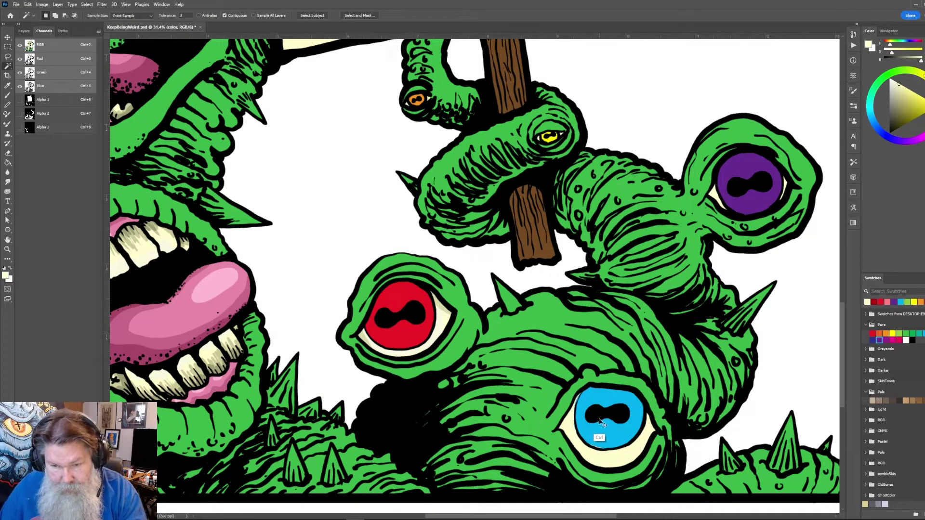
key("ctrl+d")
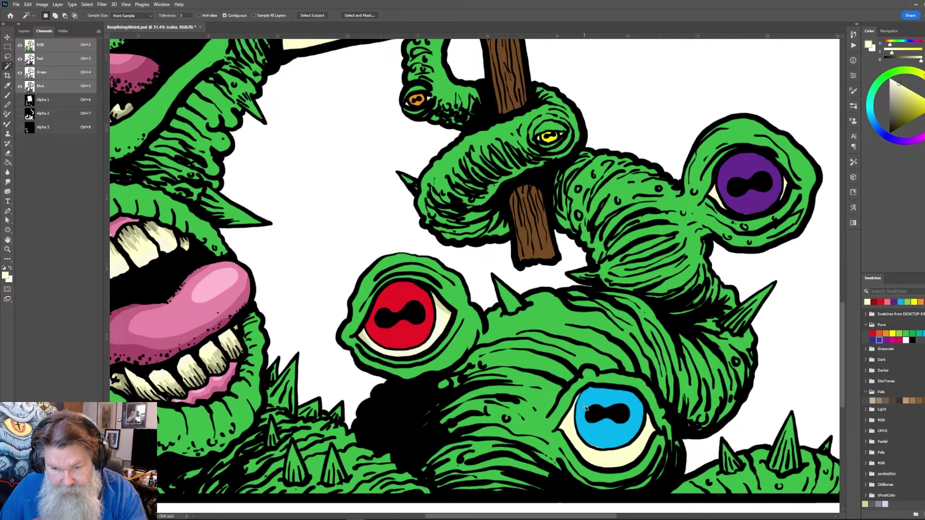
Paint cream over the thin blue sliver outside the black outline at the upper-left edge of the lowest iris
key("z")
left_click_drag(573, 396, 584, 401)
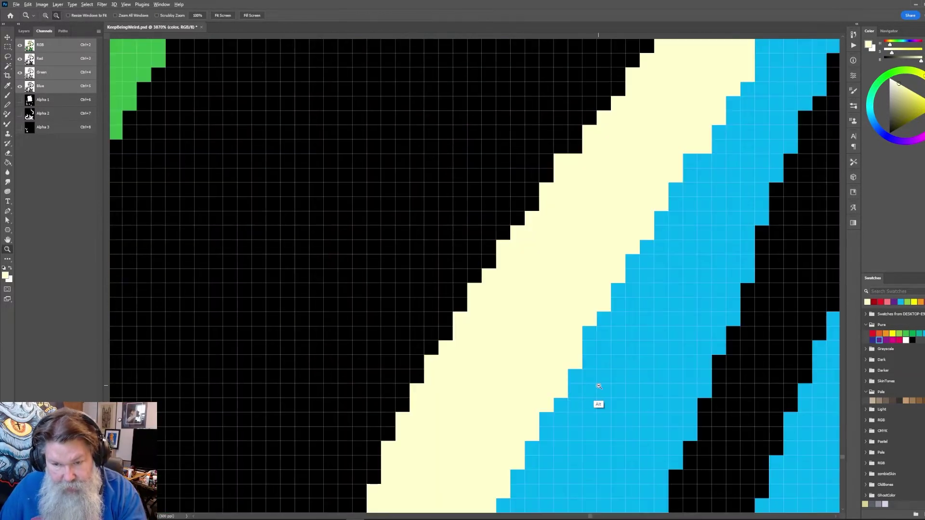
left_click(599, 393, "alt")
left_click(602, 390, "alt")
left_click(604, 392, "alt")
left_click(603, 400, "alt")
left_click(602, 405, "alt")
left_click(602, 408, "alt")
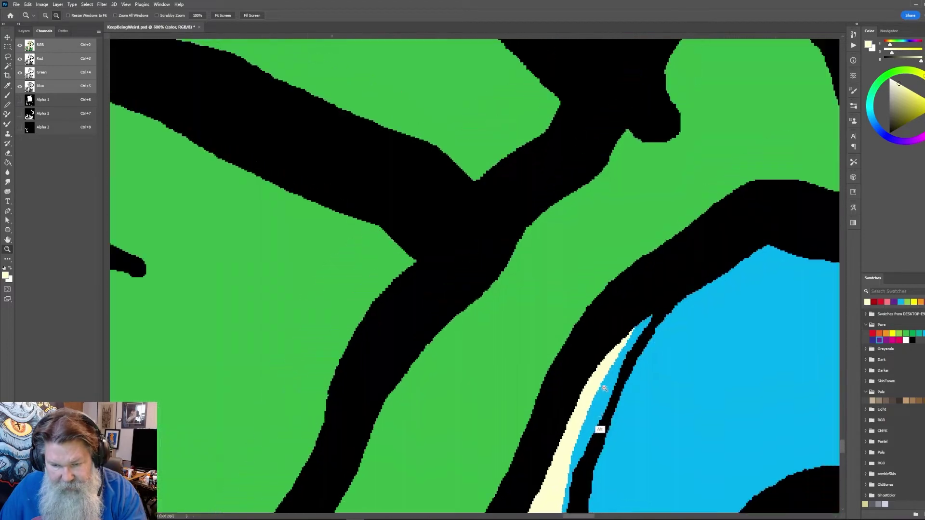
left_click(600, 427, "alt")
key("b")
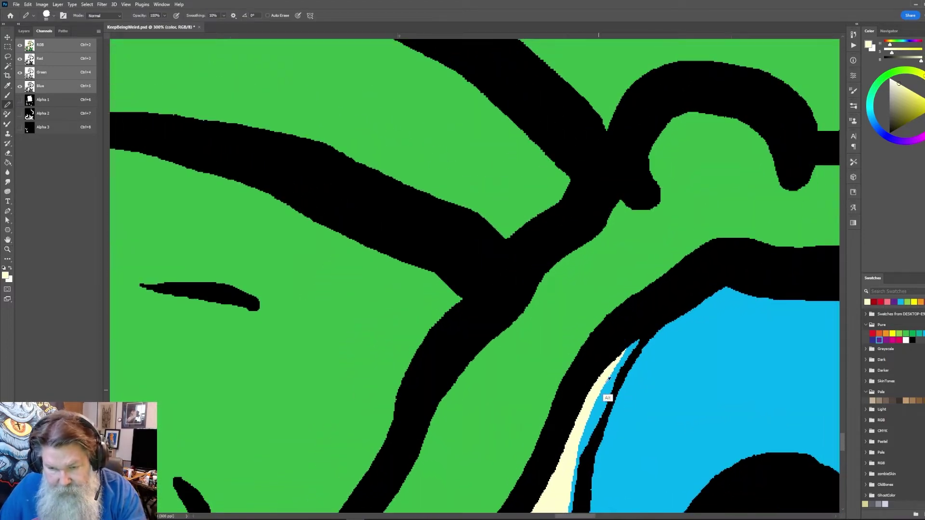
mouse_move(633, 345)
left_mouse_down()
mouse_move(650, 330)
mouse_move(620, 361)
mouse_move(595, 414)
mouse_move(537, 440)
mouse_move(586, 448)
mouse_move(588, 386)
mouse_move(622, 214)
mouse_move(609, 217)
mouse_move(598, 299)
mouse_move(614, 429)
left_mouse_up()
left_click_drag(689, 441, 519, 213)
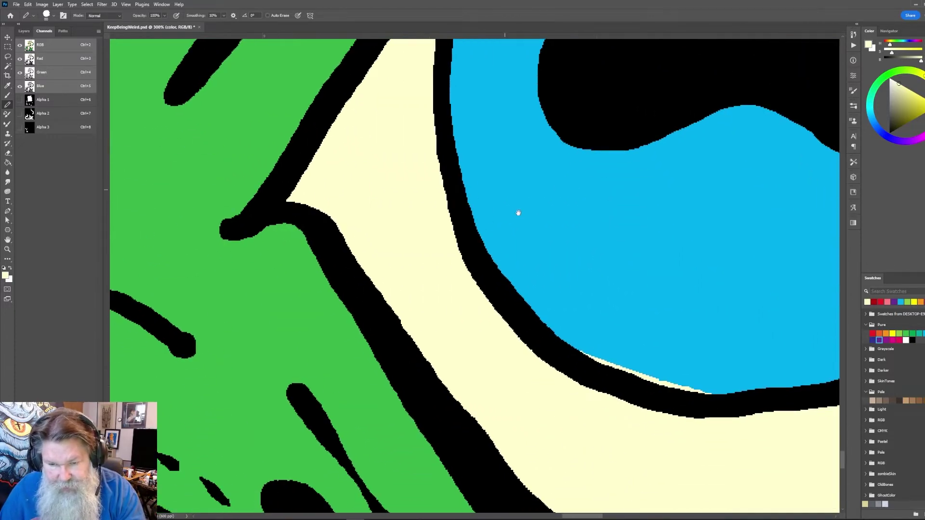
Cover the cream sliver along the blue iris's lower edge with the iris's own sampled blue, using the Pencil tool
left_click_drag(619, 381, 546, 376)
left_click(517, 330, "alt")
mouse_move(517, 331)
left_mouse_down()
mouse_move(541, 355)
mouse_move(618, 375)
left_mouse_up()
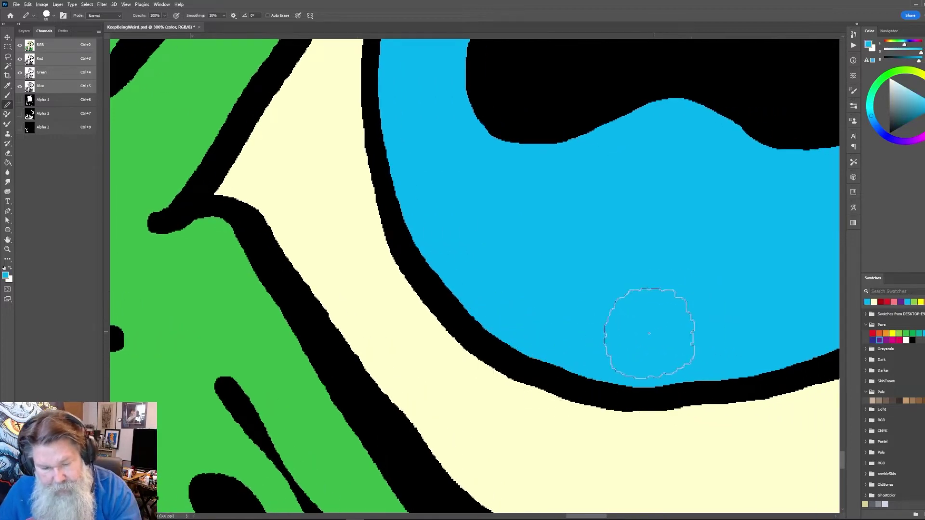
Select the blue iris and the red iris together with the Magic Wand
key("z")
left_click(612, 339, "alt")
left_click(610, 340, "alt")
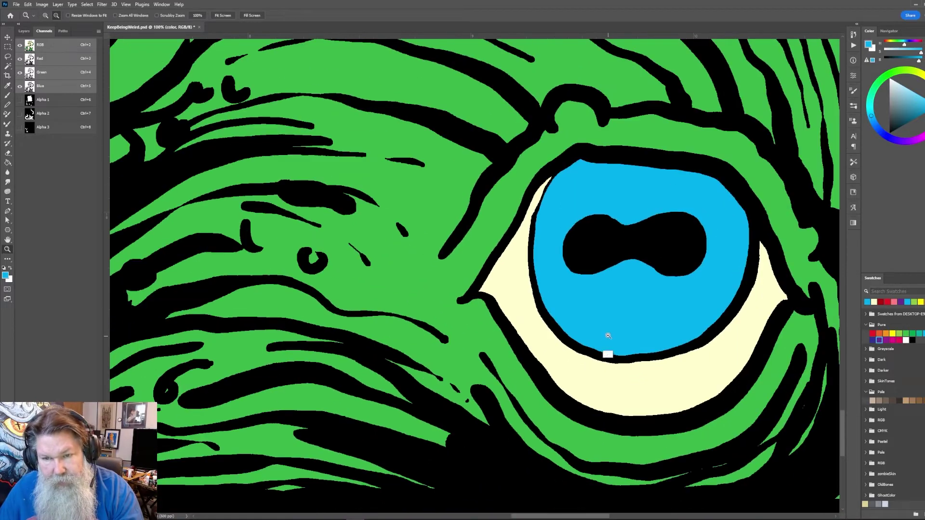
left_click(606, 325, "alt")
left_click(602, 315, "alt")
left_click_drag(541, 249, 580, 317)
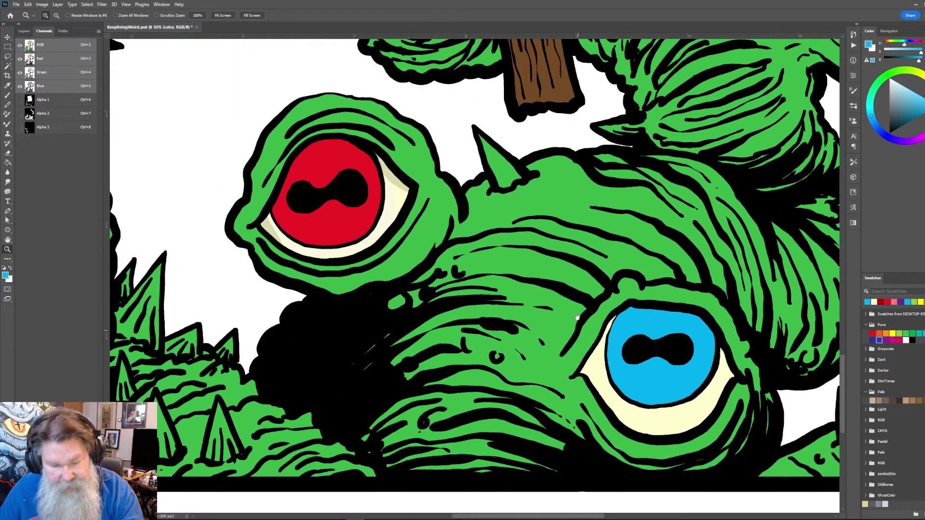
key("b")
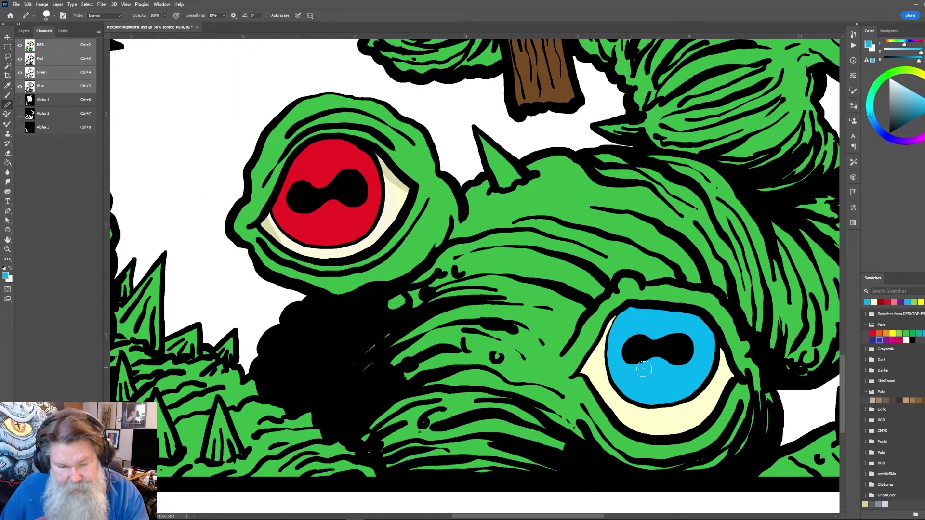
key("w")
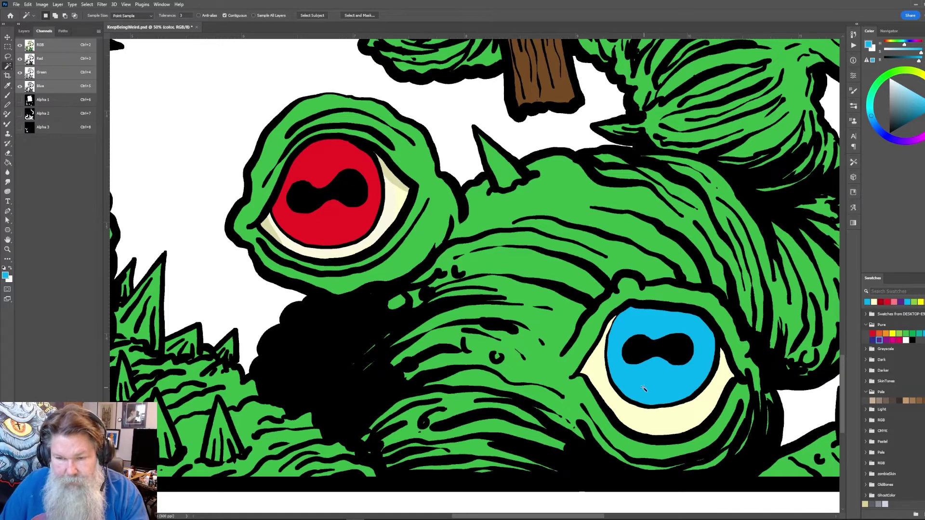
left_click(653, 379)
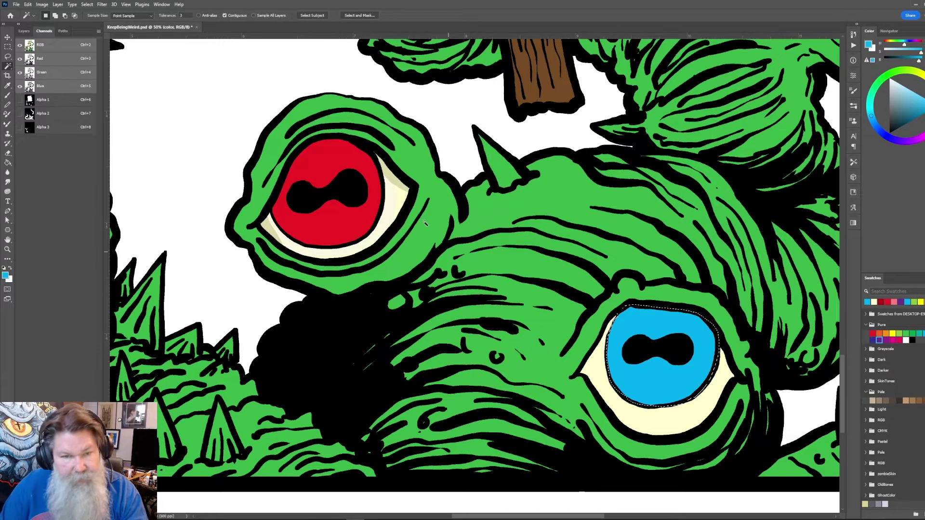
left_click(364, 216, "shift")
Add the purple, yellow and orange irises to the selection, then hide the selection outline for painting with the Pencil tool
left_click_drag(748, 82, 610, 246)
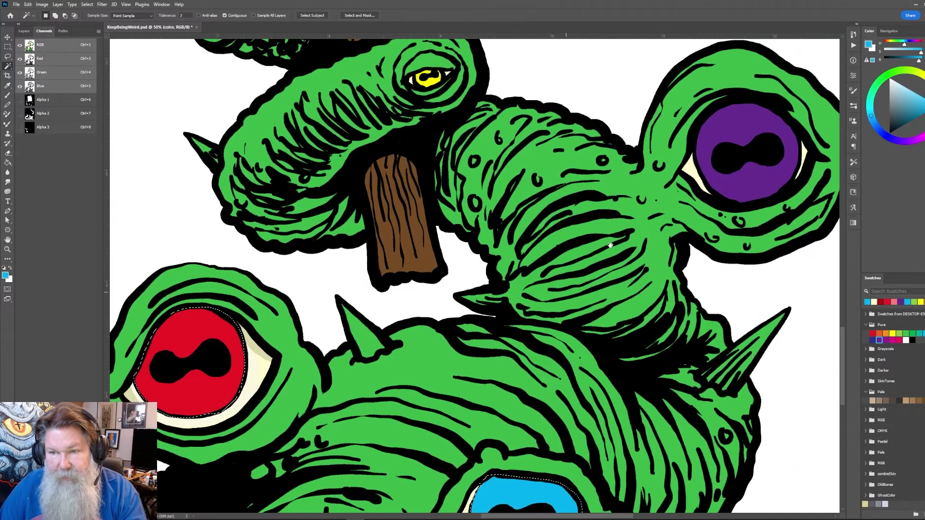
left_click(730, 206, "shift")
left_click(431, 82, "shift")
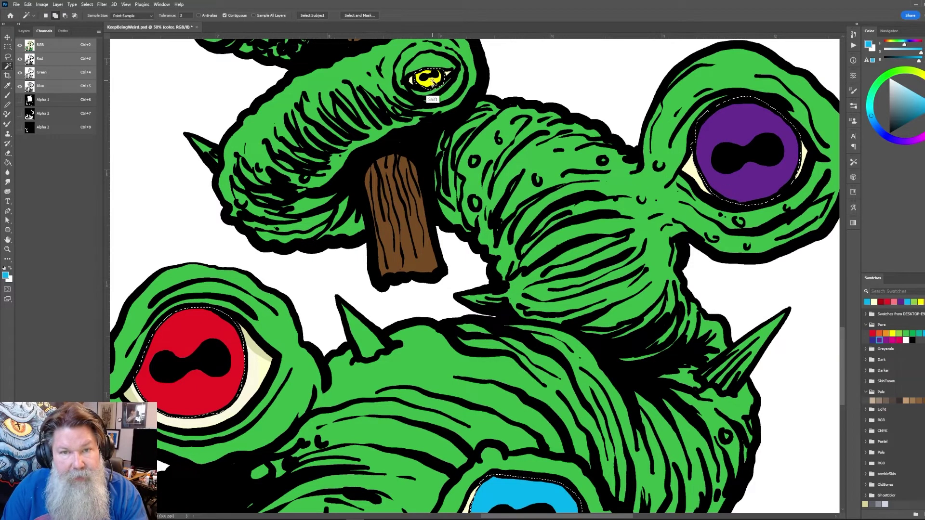
left_click_drag(433, 83, 573, 240)
left_click(358, 179, "shift")
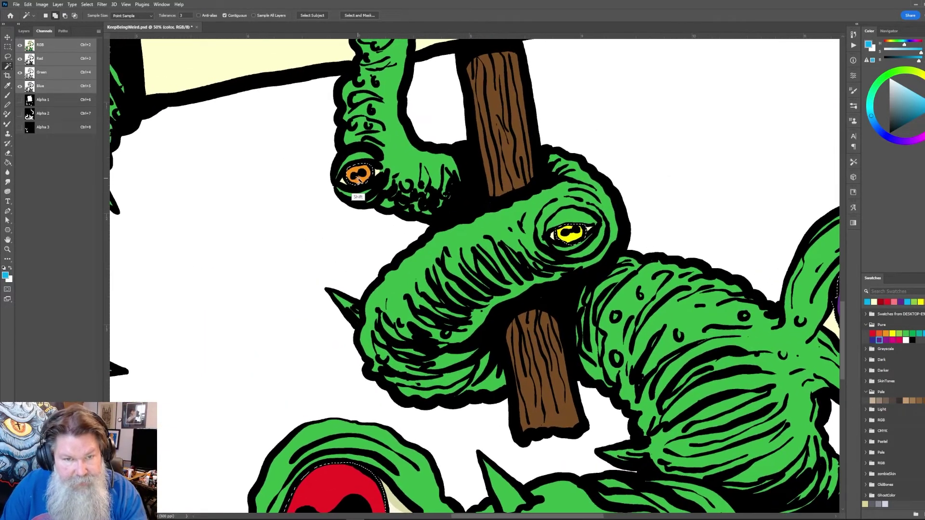
left_click_drag(540, 369, 562, 242)
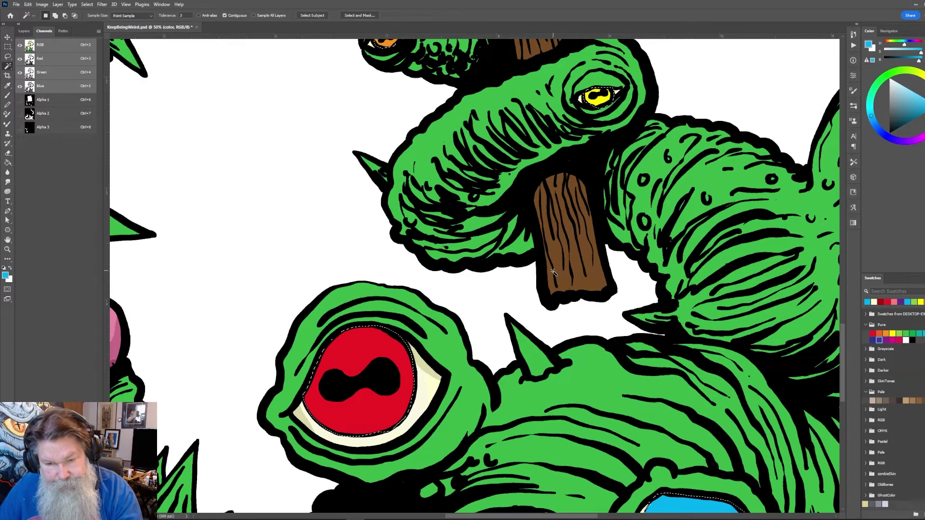
key("b")
key("ctrl+h")
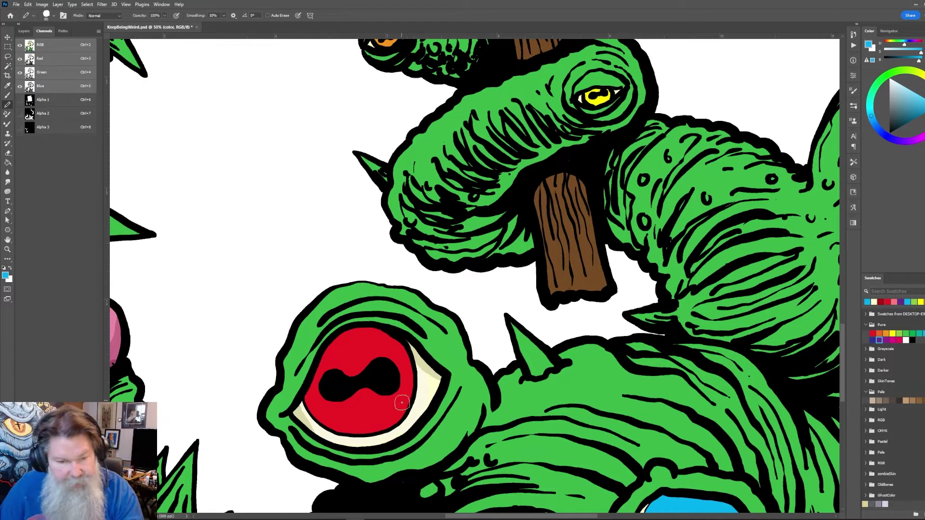
Paint dark red radial streaks inward from the outer edge all around the red iris
left_click(380, 412, "alt")
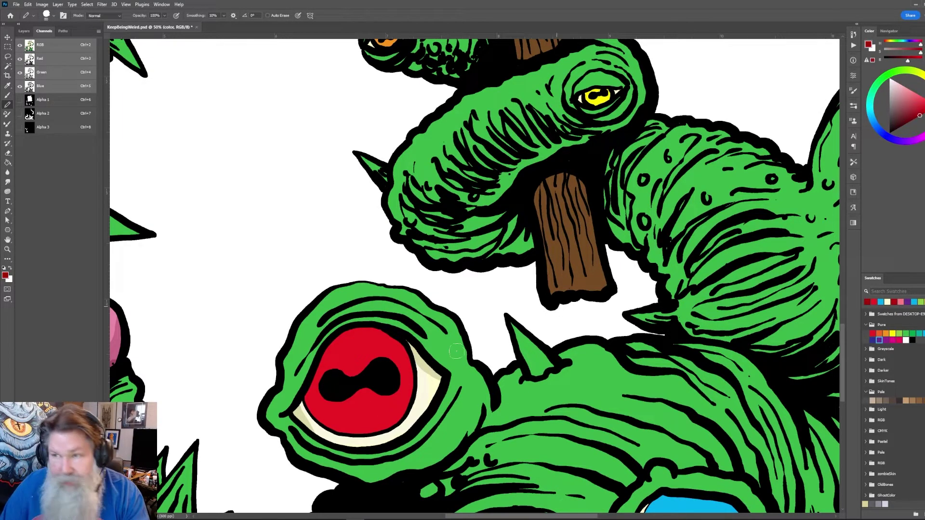
mouse_move(335, 393)
left_mouse_down()
mouse_move(299, 390)
mouse_move(331, 372)
mouse_move(319, 341)
mouse_move(333, 345)
mouse_move(342, 331)
mouse_move(364, 340)
mouse_move(399, 326)
mouse_move(412, 344)
mouse_move(400, 379)
left_mouse_up()
mouse_move(311, 413)
left_mouse_down()
mouse_move(388, 418)
mouse_move(347, 440)
mouse_move(380, 399)
mouse_move(406, 410)
mouse_move(410, 382)
mouse_move(399, 377)
left_mouse_up()
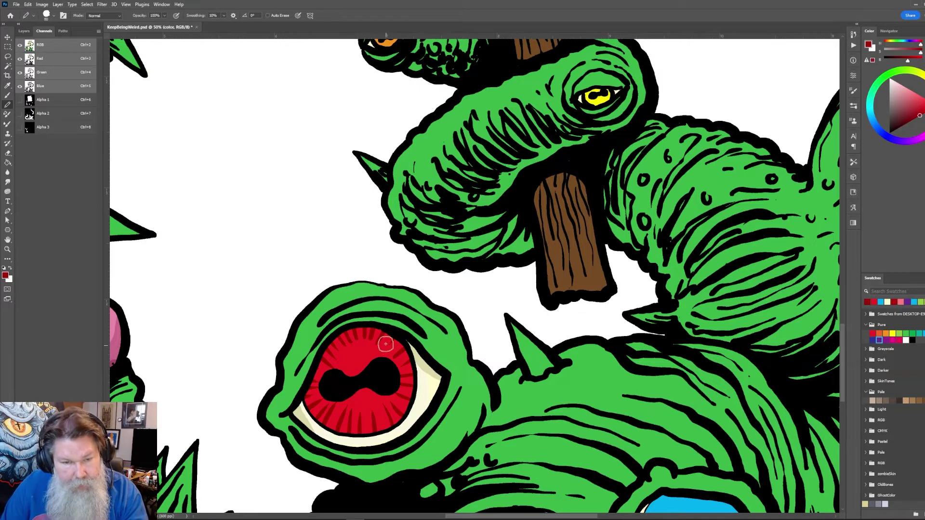
Paint light pinkish-red radial streaks outward from the pupil of the red iris
left_click(359, 355, "alt")
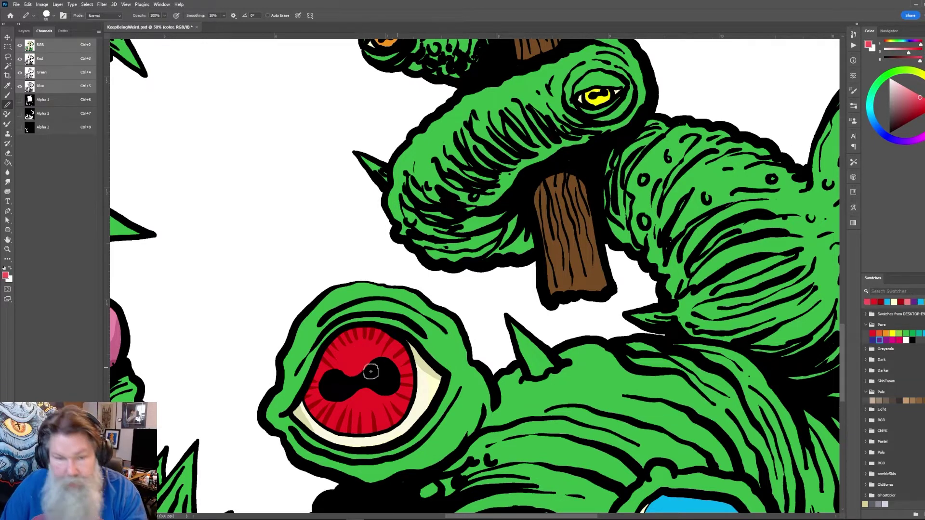
mouse_move(343, 359)
left_mouse_down()
mouse_move(373, 352)
mouse_move(388, 364)
left_mouse_up()
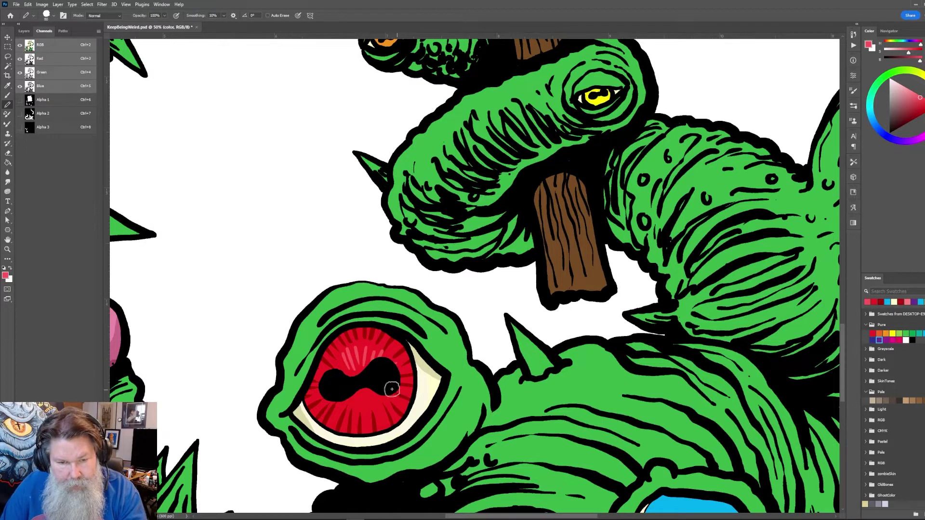
mouse_move(391, 388)
left_mouse_down()
mouse_move(362, 389)
mouse_move(328, 418)
mouse_move(326, 396)
mouse_move(328, 369)
mouse_move(350, 380)
mouse_move(344, 363)
mouse_move(363, 372)
mouse_move(345, 380)
mouse_move(339, 358)
mouse_move(390, 358)
left_mouse_up()
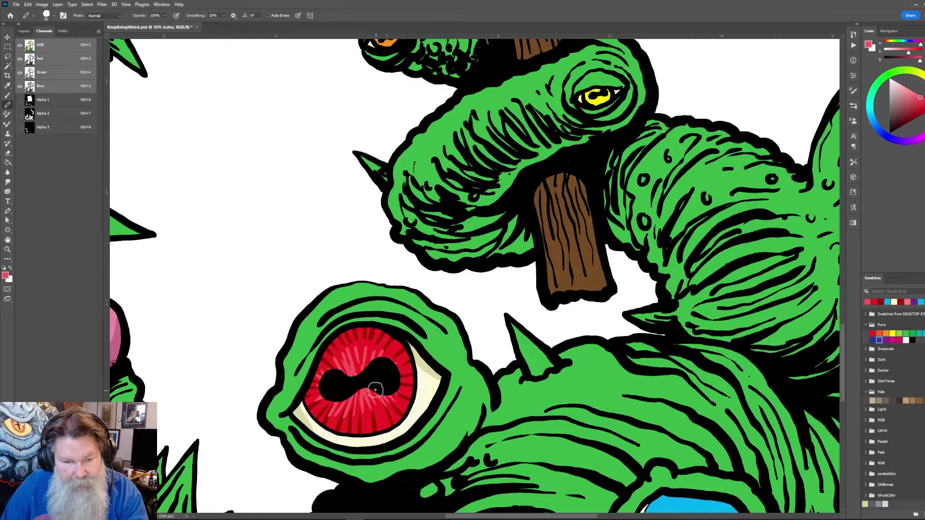
Blend the dark and light streaks of the red iris with medium red radial strokes around the pupil
left_click_drag(663, 430, 604, 245)
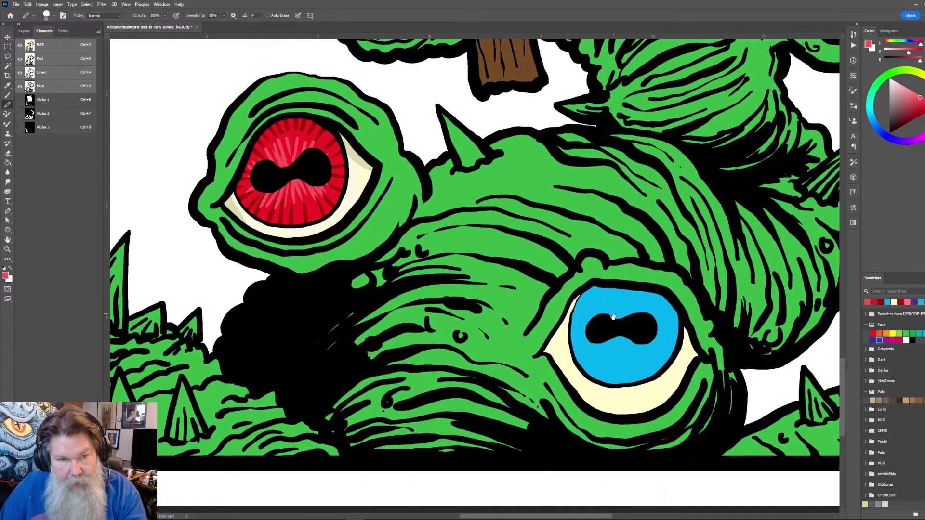
left_click(320, 211, "alt")
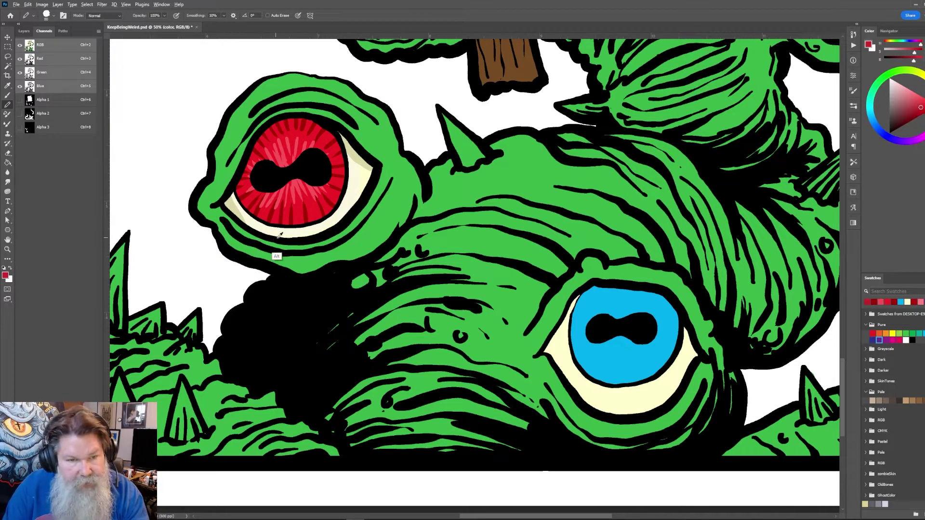
left_click(308, 213, "alt")
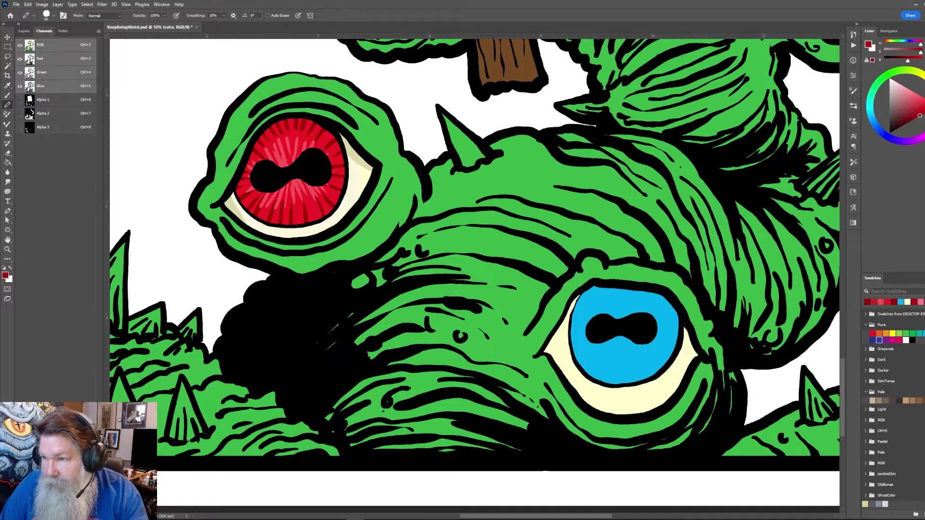
left_click(922, 112)
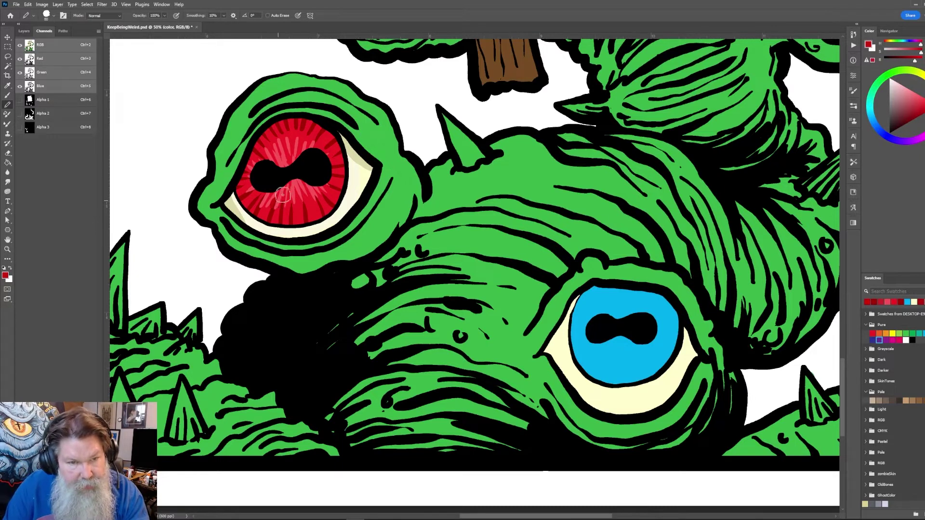
mouse_move(280, 191)
left_mouse_down()
mouse_move(293, 212)
mouse_move(333, 186)
mouse_move(310, 207)
mouse_move(333, 192)
left_mouse_up()
mouse_move(259, 195)
left_mouse_down()
mouse_move(251, 197)
mouse_move(256, 166)
mouse_move(267, 144)
mouse_move(289, 140)
mouse_move(332, 147)
mouse_move(337, 179)
left_mouse_up()
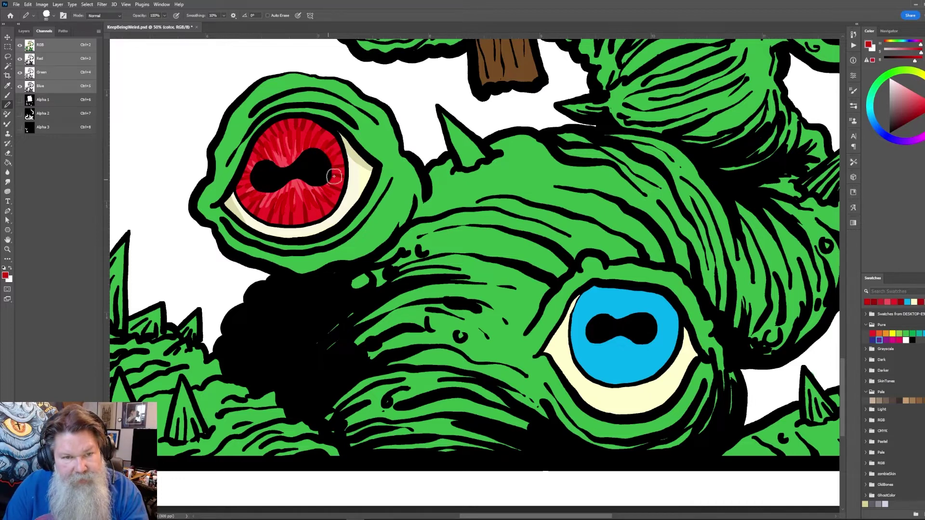
Shade the blue iris with radial streaks, using dark blue at the rim, medium blue in between and light blue around the pupil
left_click(607, 380, "alt")
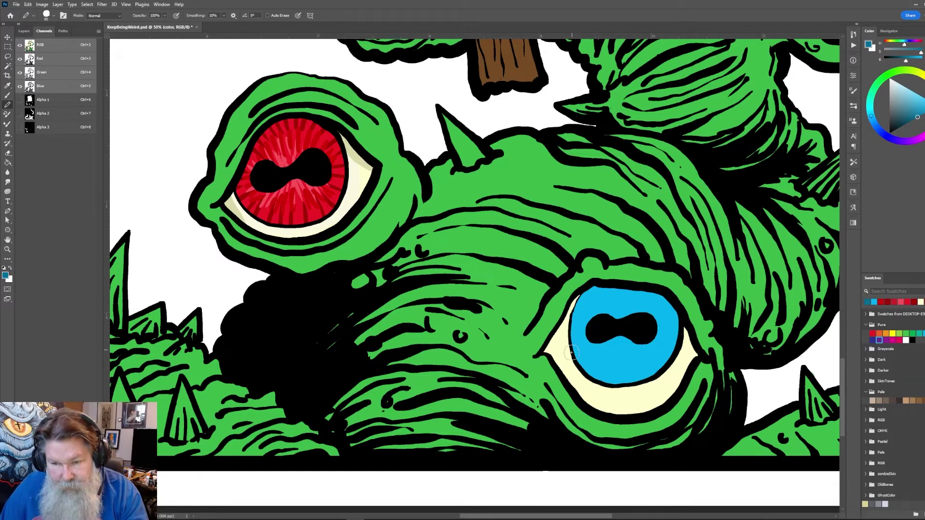
mouse_move(573, 337)
left_mouse_down()
mouse_move(597, 324)
mouse_move(607, 280)
mouse_move(633, 308)
mouse_move(653, 295)
mouse_move(685, 307)
mouse_move(682, 361)
mouse_move(676, 351)
mouse_move(664, 368)
mouse_move(639, 348)
mouse_move(621, 380)
mouse_move(605, 352)
mouse_move(576, 366)
left_mouse_up()
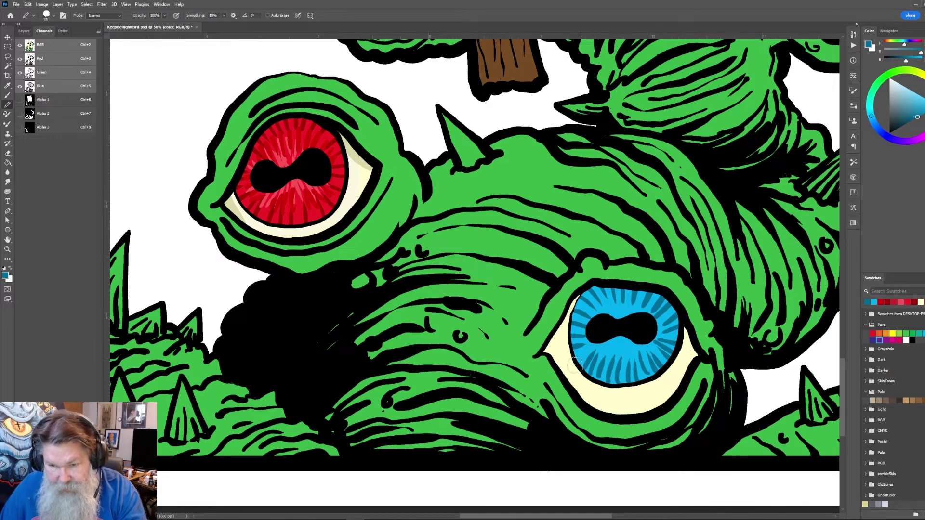
left_click(614, 352, "alt")
mouse_move(576, 356)
left_mouse_down()
mouse_move(612, 353)
mouse_move(616, 374)
mouse_move(635, 344)
mouse_move(658, 361)
left_mouse_up()
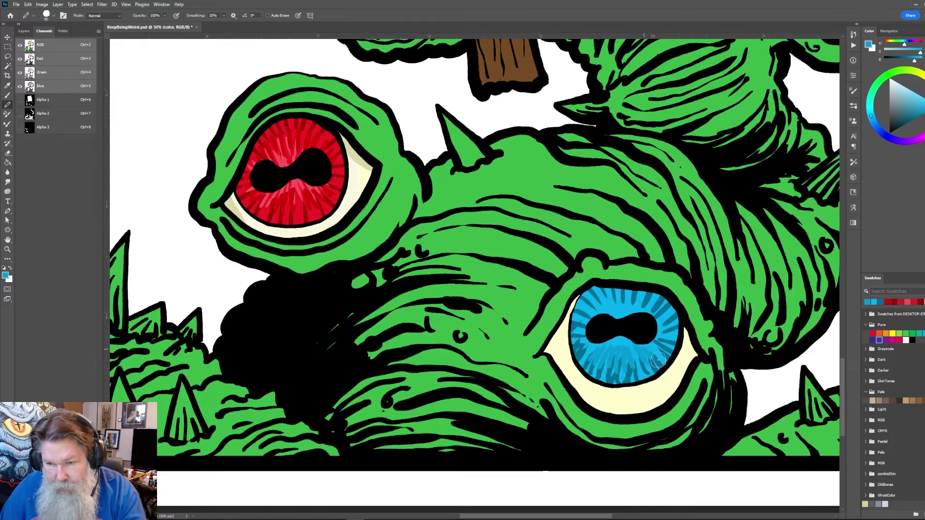
mouse_move(665, 329)
left_mouse_down()
mouse_move(622, 310)
mouse_move(611, 322)
mouse_move(585, 315)
mouse_move(588, 339)
left_mouse_up()
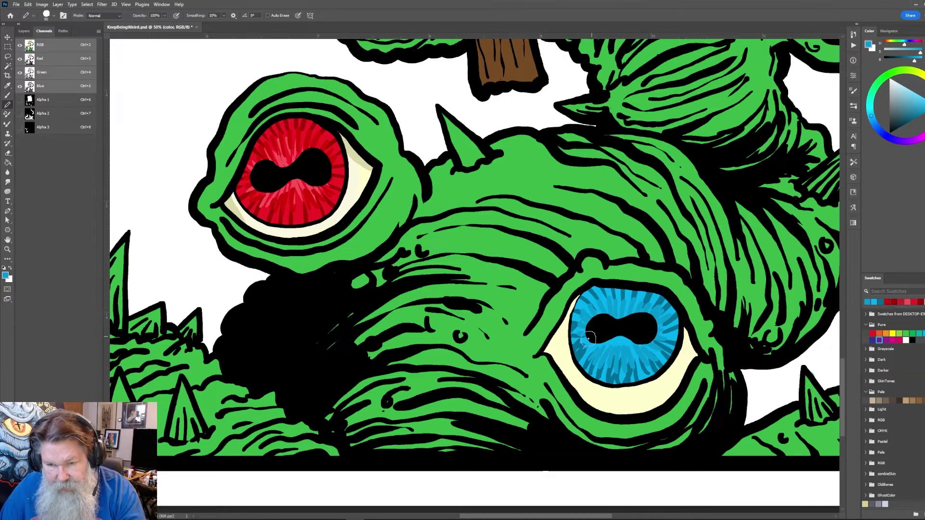
left_click(627, 339, "alt")
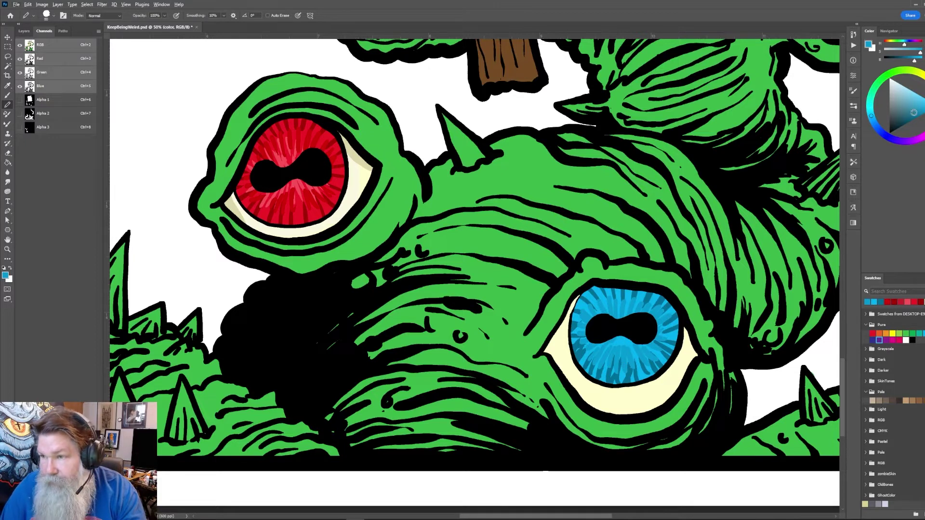
mouse_move(579, 361)
left_mouse_down()
mouse_move(598, 340)
mouse_move(618, 342)
mouse_move(631, 364)
mouse_move(658, 320)
mouse_move(647, 305)
mouse_move(621, 321)
mouse_move(593, 311)
mouse_move(580, 331)
mouse_move(600, 352)
mouse_move(625, 355)
mouse_move(612, 311)
mouse_move(646, 324)
mouse_move(650, 346)
left_mouse_up()
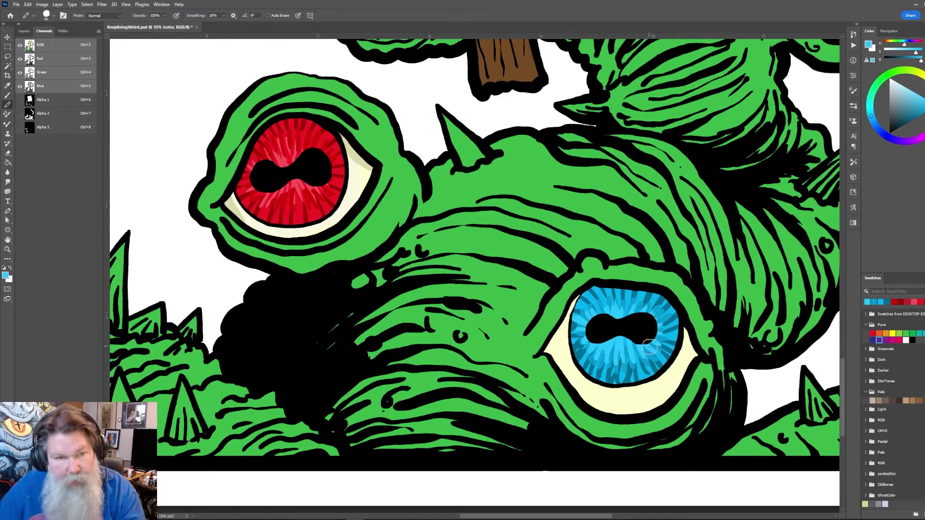
Paint dark purple radial streaks inward from the outer edge of the purple iris
mouse_move(753, 237)
left_mouse_down()
mouse_move(572, 317)
mouse_move(587, 383)
left_mouse_up()
left_click(703, 178, "alt")
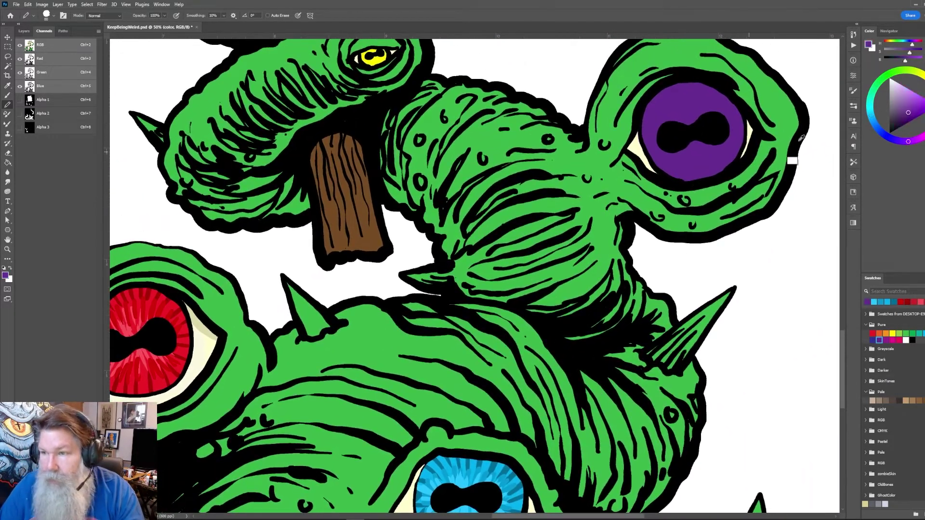
mouse_move(684, 144)
left_mouse_down()
mouse_move(702, 145)
mouse_move(735, 170)
mouse_move(744, 138)
mouse_move(724, 132)
mouse_move(730, 116)
mouse_move(714, 98)
mouse_move(704, 105)
mouse_move(693, 84)
mouse_move(680, 91)
mouse_move(664, 81)
mouse_move(644, 91)
mouse_move(632, 136)
mouse_move(665, 178)
mouse_move(689, 147)
left_mouse_up()
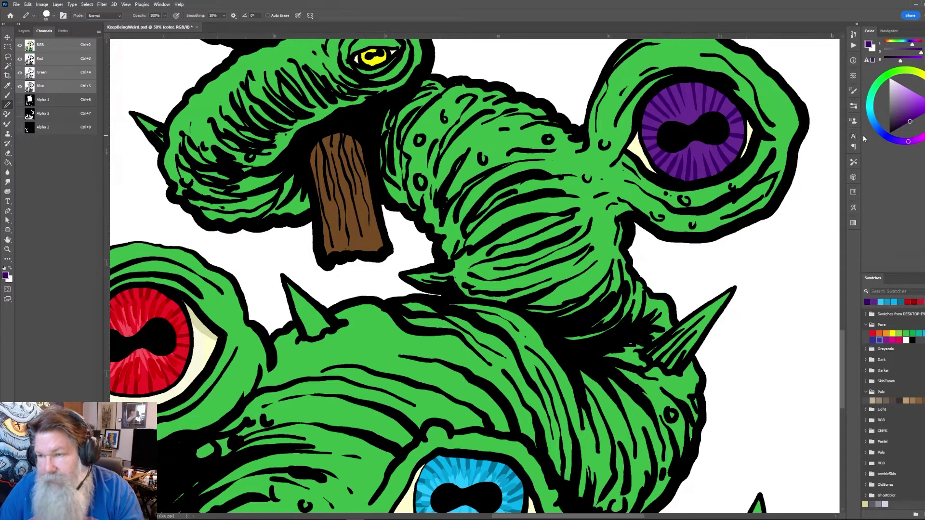
Choose a more vivid purple and paint radial streaks with it between the dark ones around the purple iris
left_click_drag(911, 121, 920, 120)
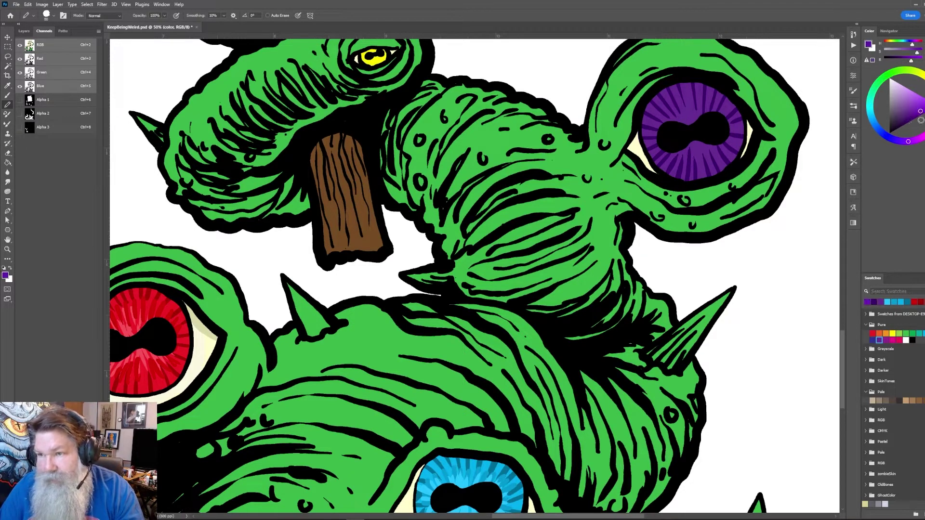
left_click_drag(698, 145, 697, 166)
left_click(908, 112)
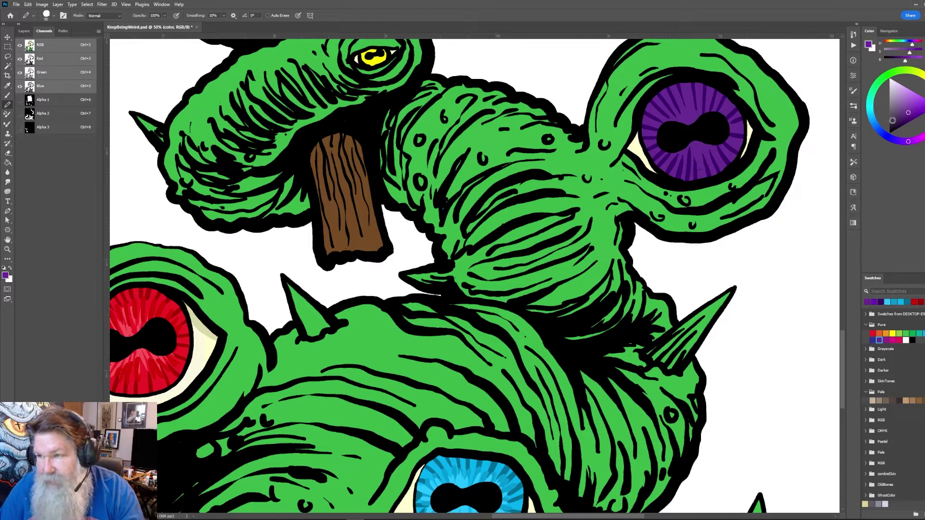
left_click(765, 130, "alt")
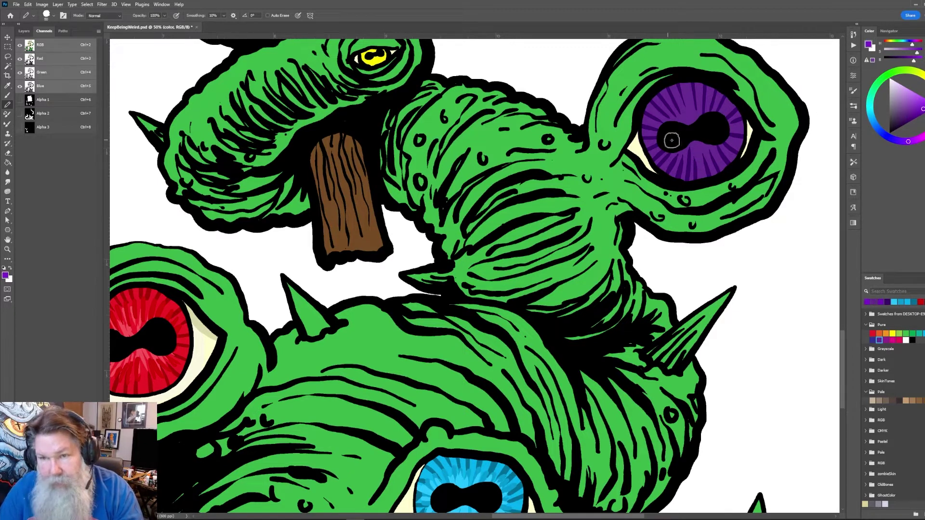
mouse_move(659, 135)
left_mouse_down()
mouse_move(736, 134)
mouse_move(718, 143)
mouse_move(732, 153)
mouse_move(683, 169)
mouse_move(664, 159)
mouse_move(669, 135)
mouse_move(735, 127)
mouse_move(722, 108)
mouse_move(710, 122)
mouse_move(719, 99)
mouse_move(750, 141)
left_mouse_up()
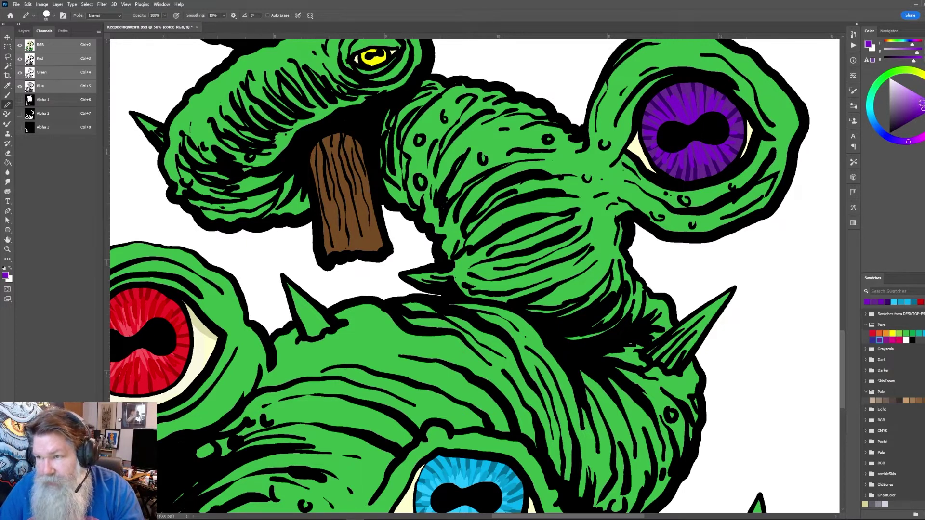
Paint brighter purple radial streaks across the purple iris and add light purple highlight streaks around its pupil
mouse_move(649, 152)
left_mouse_down()
mouse_move(673, 128)
mouse_move(736, 115)
mouse_move(721, 151)
mouse_move(694, 153)
mouse_move(680, 135)
mouse_move(674, 144)
mouse_move(653, 139)
mouse_move(654, 126)
mouse_move(694, 118)
mouse_move(688, 123)
mouse_move(681, 104)
mouse_move(685, 128)
mouse_move(672, 97)
mouse_move(678, 103)
mouse_move(694, 90)
mouse_move(706, 104)
mouse_move(661, 111)
mouse_move(682, 135)
mouse_move(682, 175)
mouse_move(726, 163)
mouse_move(738, 127)
mouse_move(671, 105)
mouse_move(654, 111)
mouse_move(708, 95)
mouse_move(698, 86)
mouse_move(737, 138)
left_mouse_up()
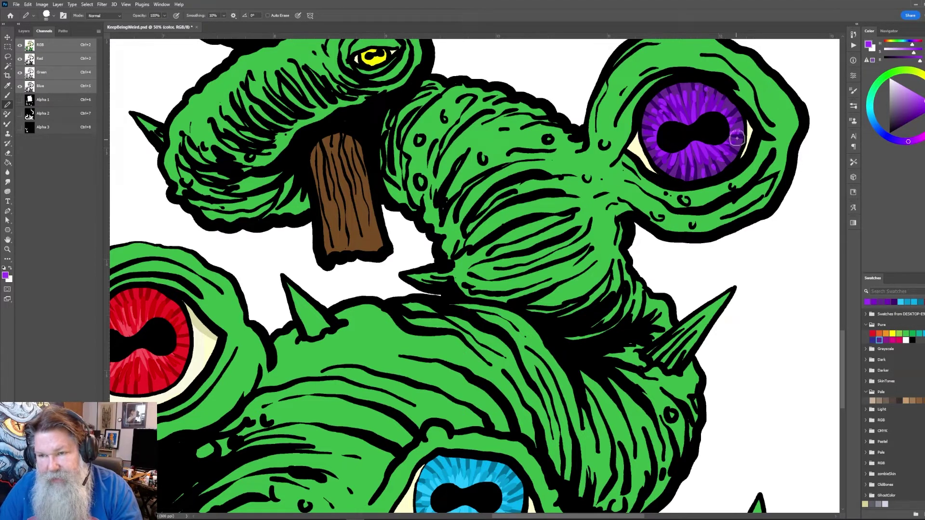
left_click(678, 114, "alt")
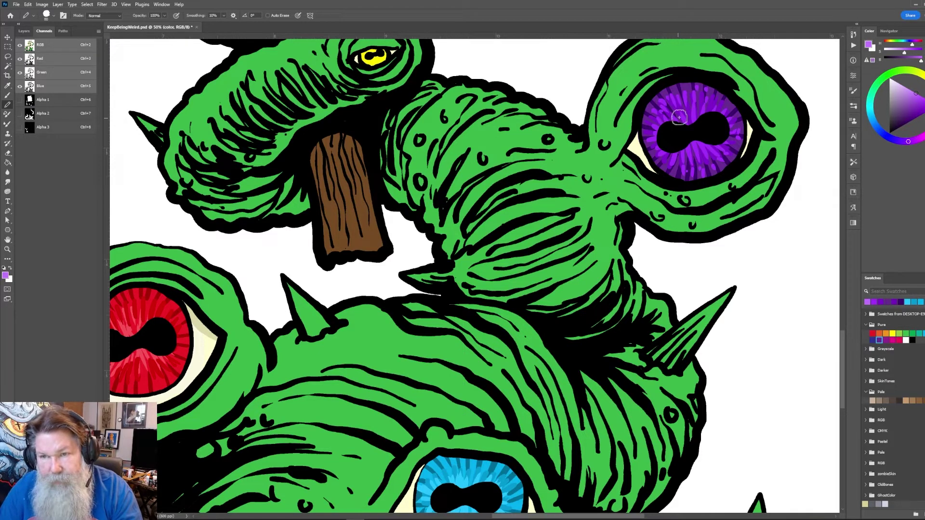
mouse_move(679, 117)
left_mouse_down()
mouse_move(669, 117)
mouse_move(672, 166)
mouse_move(682, 171)
mouse_move(705, 154)
mouse_move(723, 158)
mouse_move(732, 122)
left_mouse_up()
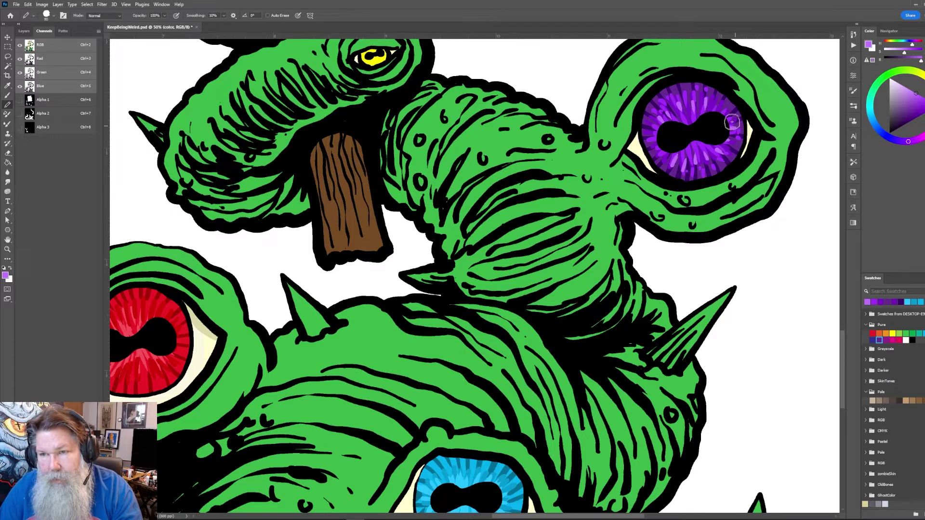
Add light blue radial highlight streaks above and below the pupil of the blue iris
mouse_move(666, 255)
left_mouse_down()
mouse_move(717, 127)
mouse_move(779, 35)
left_mouse_up()
left_click(581, 249, "alt")
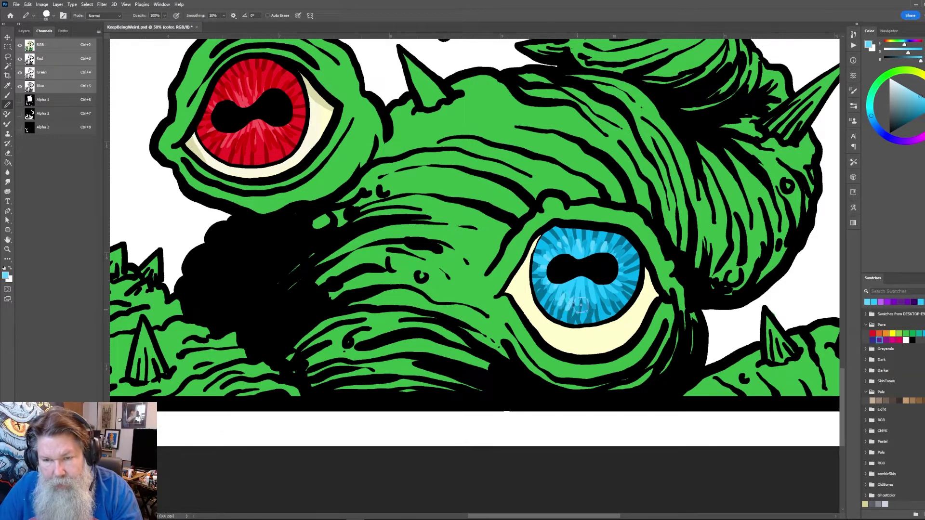
mouse_move(581, 305)
left_mouse_down()
mouse_move(625, 275)
mouse_move(627, 248)
mouse_move(595, 240)
left_mouse_up()
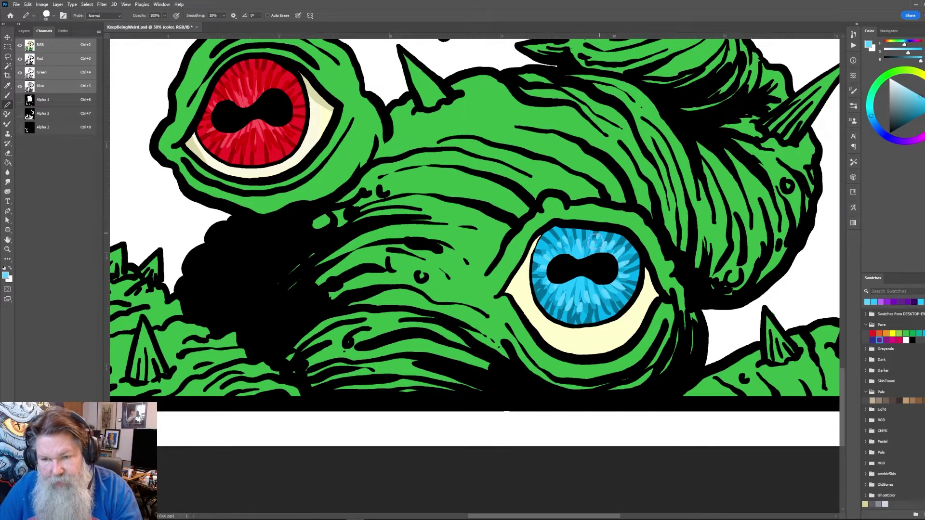
Add light pink radial highlights around the red iris's pupil and touch up the streaks with sampled reds
left_click_drag(556, 299, 730, 349)
left_click(433, 175, "alt")
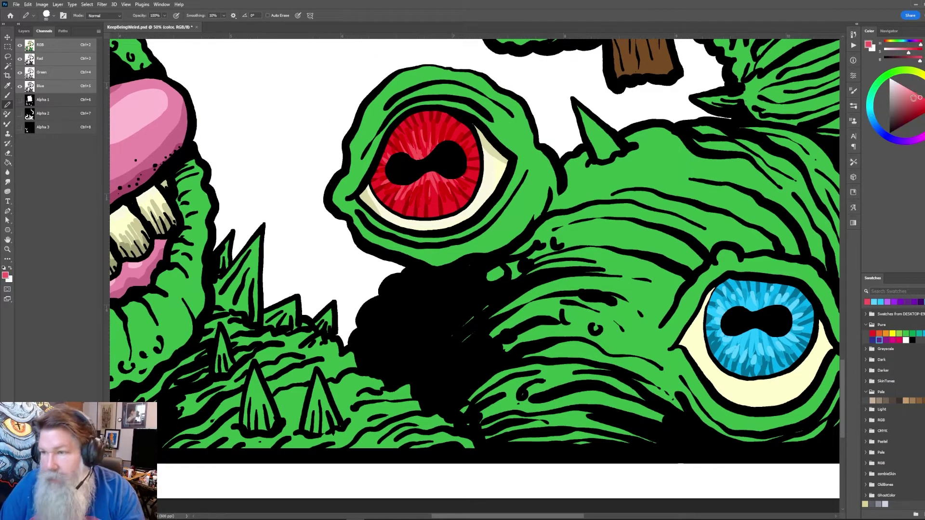
left_click(456, 166, "alt")
mouse_move(391, 195)
left_mouse_down()
mouse_move(453, 202)
mouse_move(473, 182)
mouse_move(472, 162)
mouse_move(442, 140)
mouse_move(434, 151)
mouse_move(387, 151)
mouse_move(378, 176)
mouse_move(411, 176)
mouse_move(396, 163)
mouse_move(408, 162)
mouse_move(414, 133)
left_mouse_up()
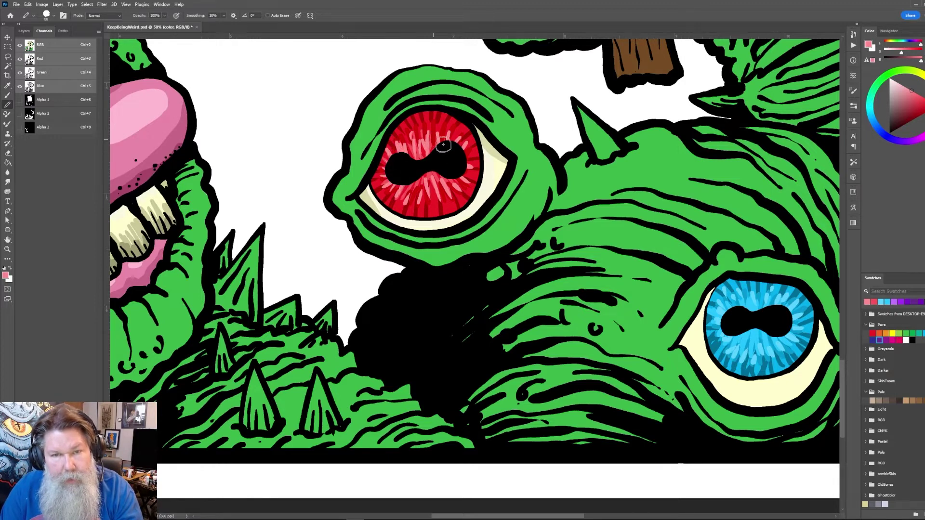
left_click(435, 201, "alt")
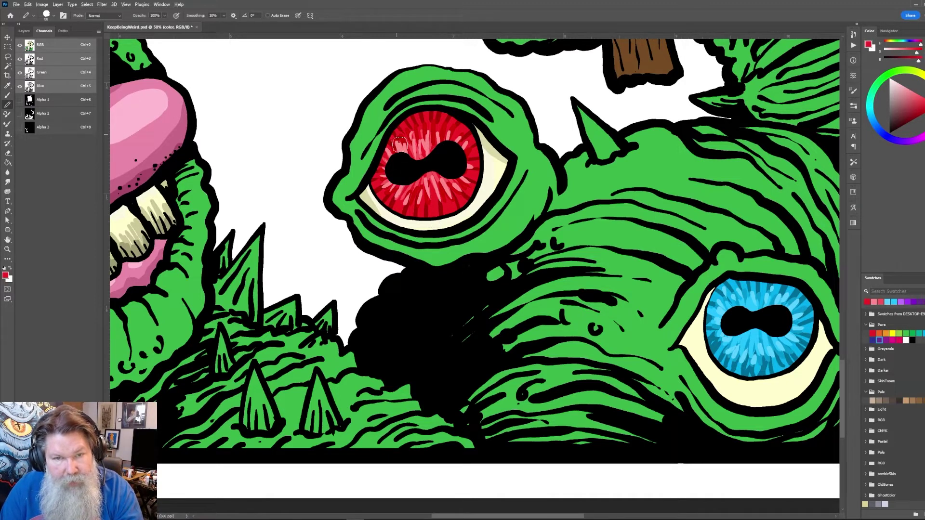
left_click(428, 214, "alt")
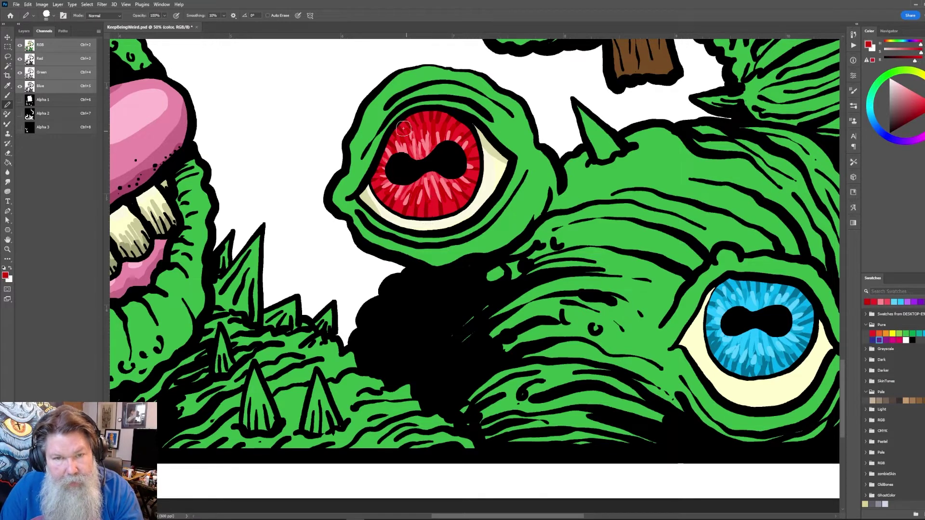
Shade the small yellow iris with golden yellow and orange strokes, retouching it with its original yellow
scroll(495, 168, "up", 6)
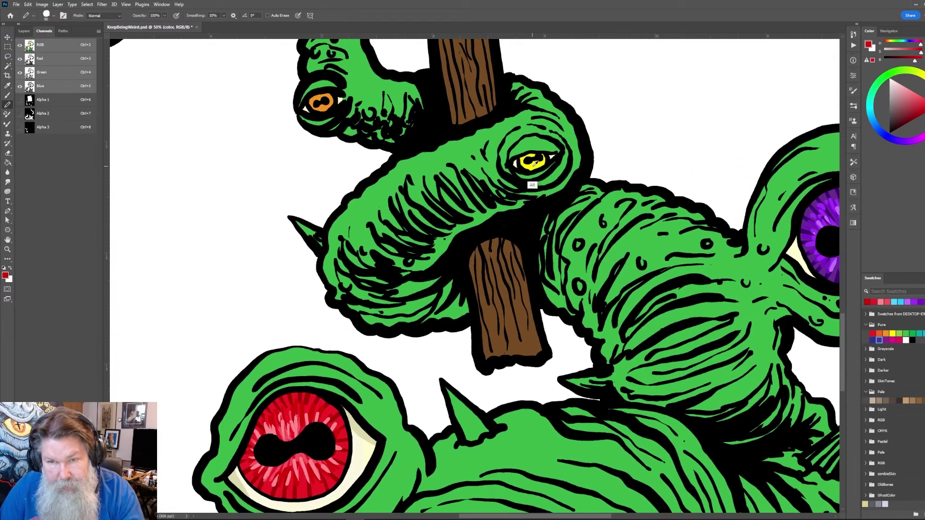
left_click(533, 165, "alt")
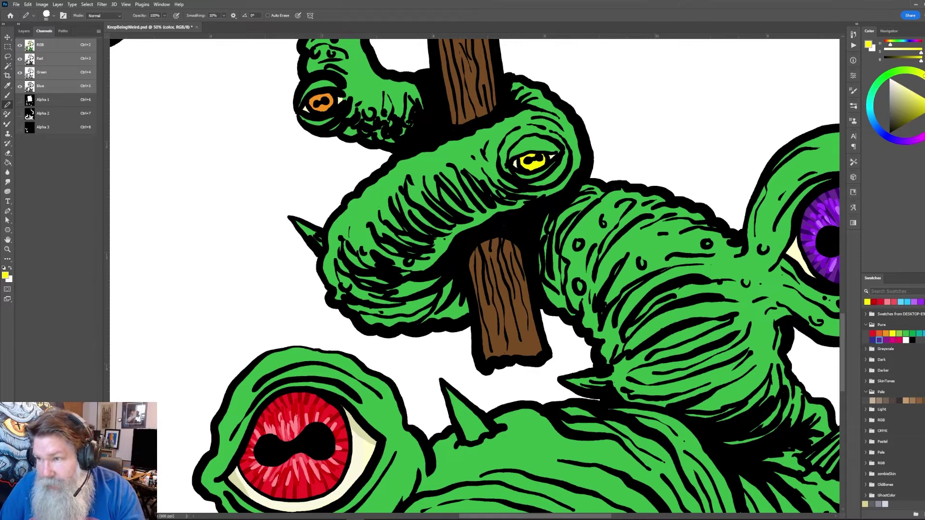
left_click(924, 78)
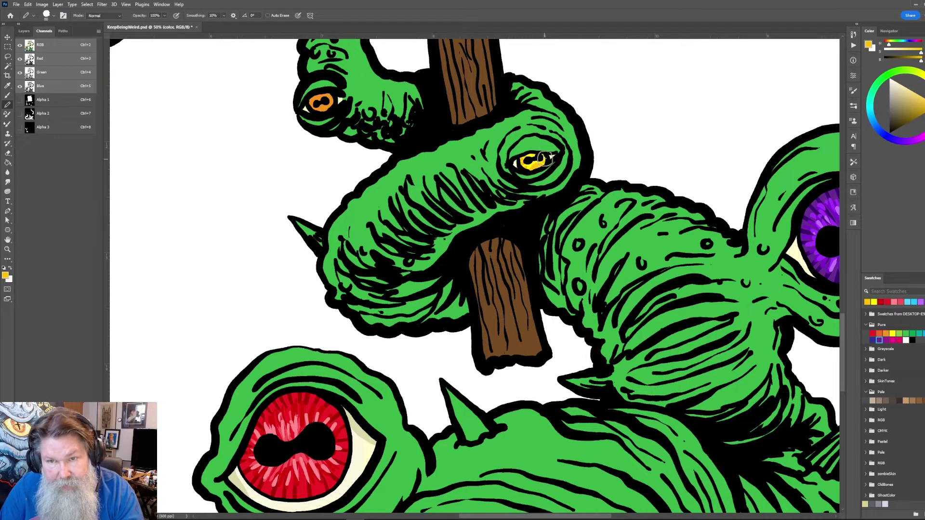
left_click(532, 165, "alt")
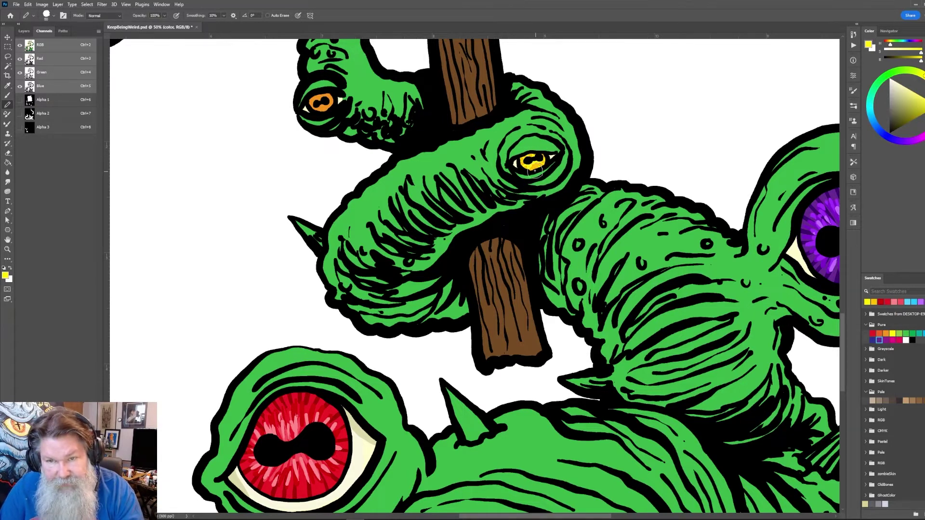
left_click(924, 81)
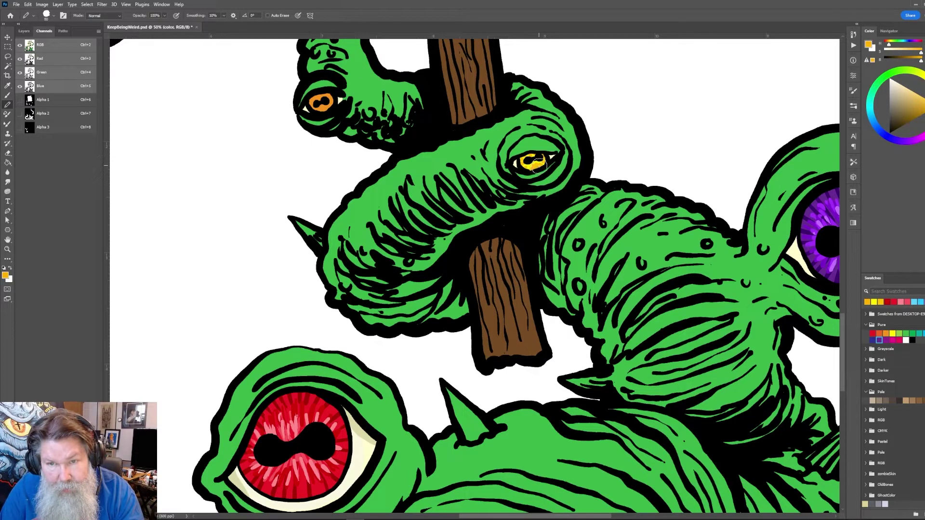
left_click(923, 92)
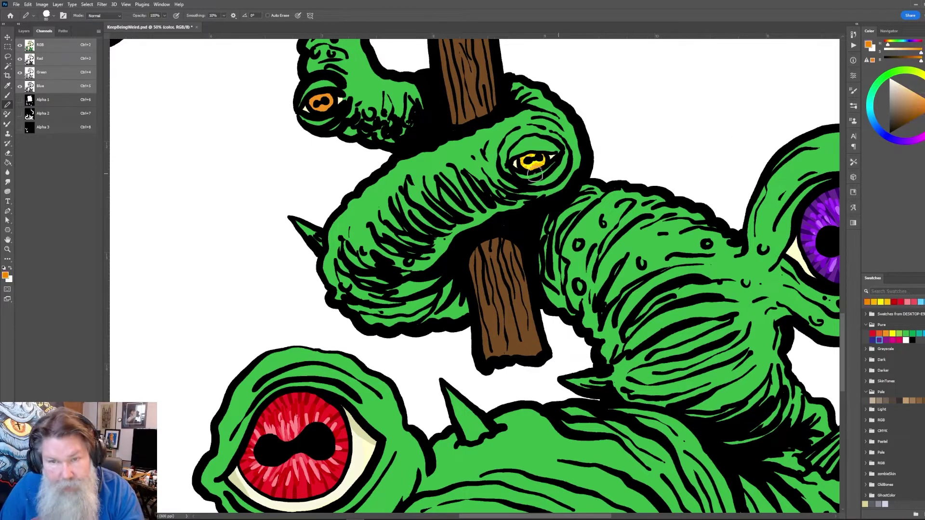
left_click_drag(519, 164, 623, 217)
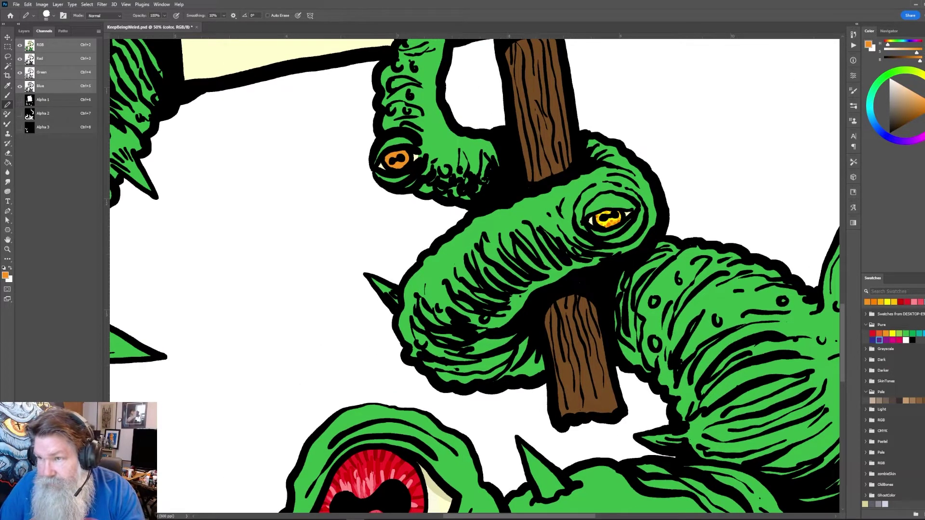
Shade the small orange iris with red-orange strokes and add yellow-orange highlights around its pupil
left_click(880, 333)
mouse_move(388, 157)
left_mouse_down()
mouse_move(401, 164)
mouse_move(395, 149)
left_mouse_up()
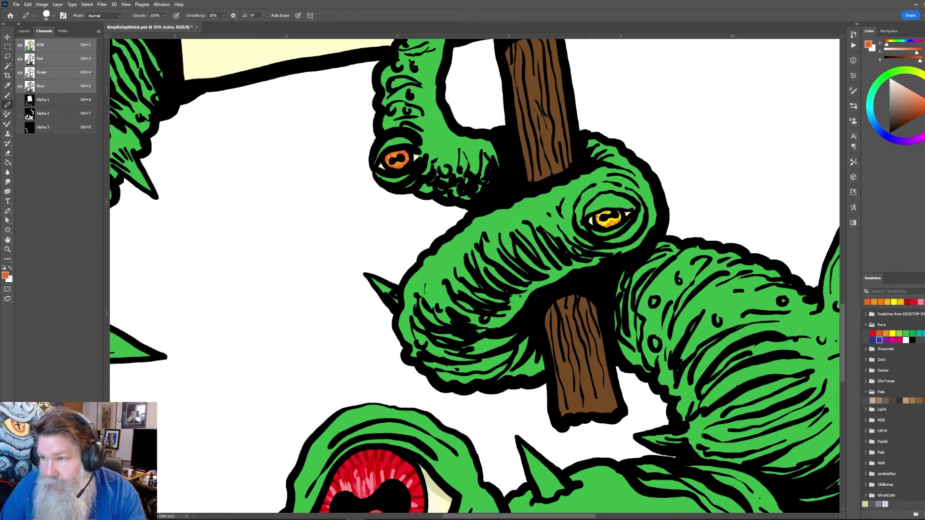
left_click(404, 155, "alt")
left_click_drag(393, 157, 398, 164)
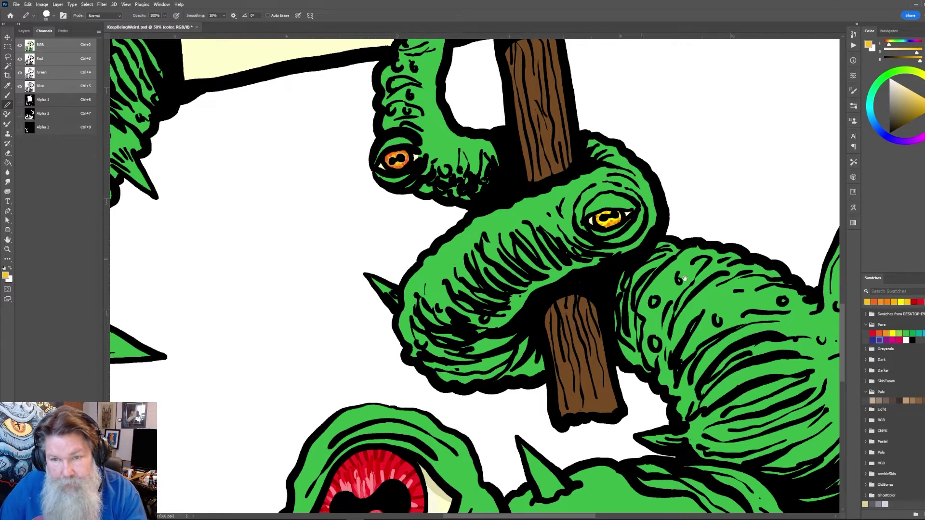
Save the illustration with the shaded irises
left_click_drag(685, 278, 547, 113)
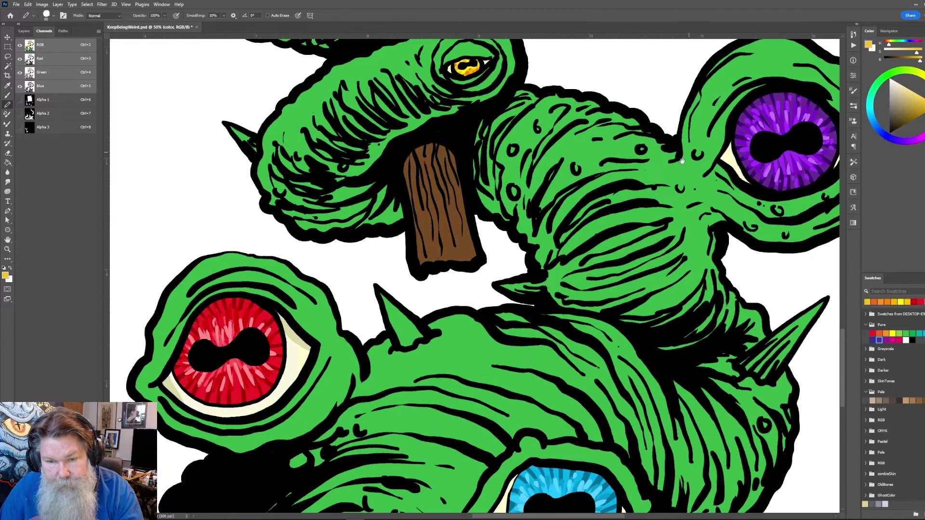
key("z")
left_click(515, 258, "alt")
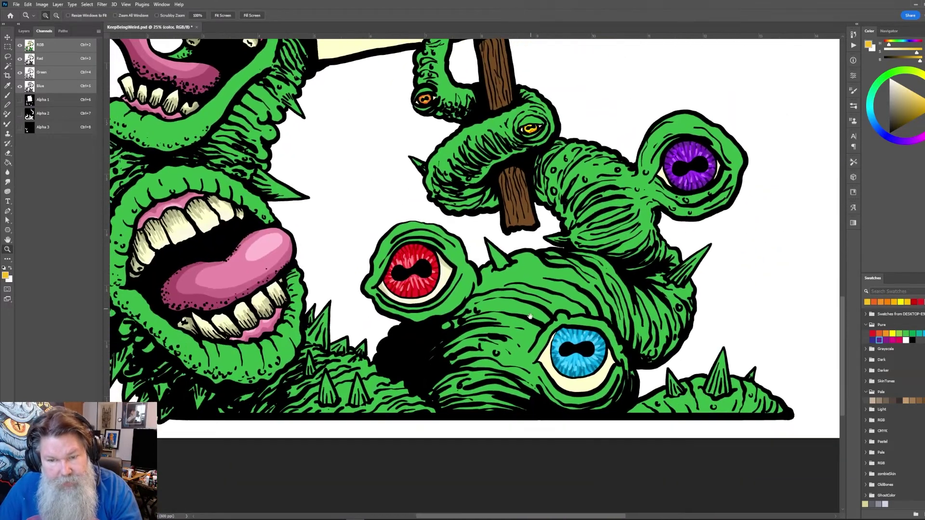
key("b")
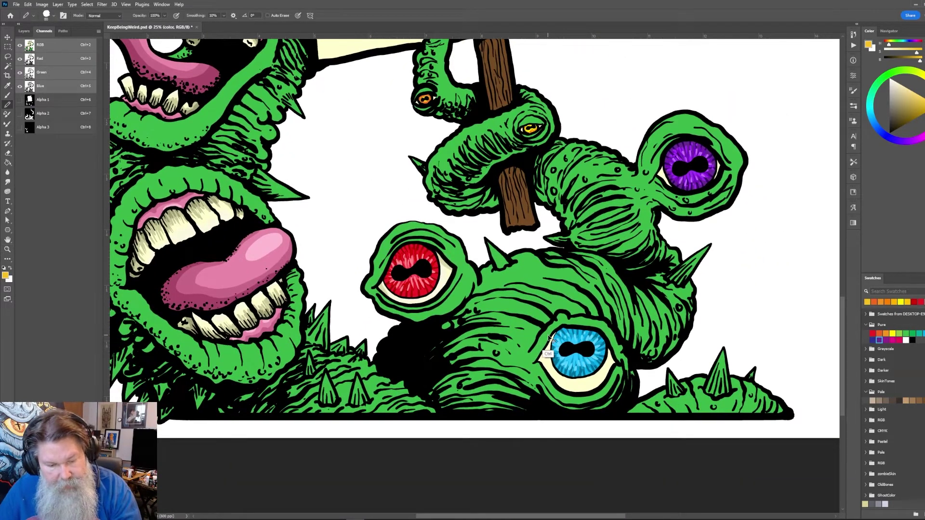
key("ctrl+s")
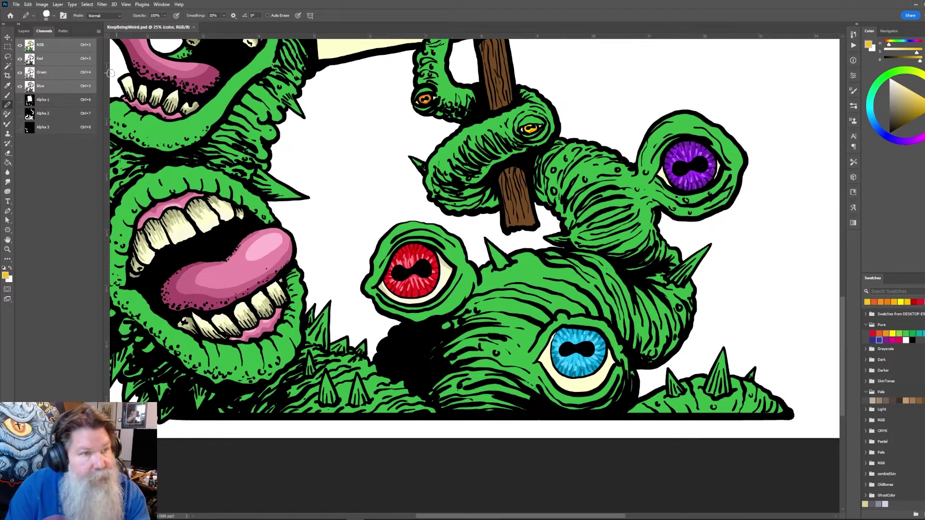
Load the Alpha 1 channel as a selection, shade the blue eye's white with darker grayish cream, and deselect
left_click(29, 101, "ctrl")
scroll(601, 218, "up", 4)
scroll(602, 218, "down", 3)
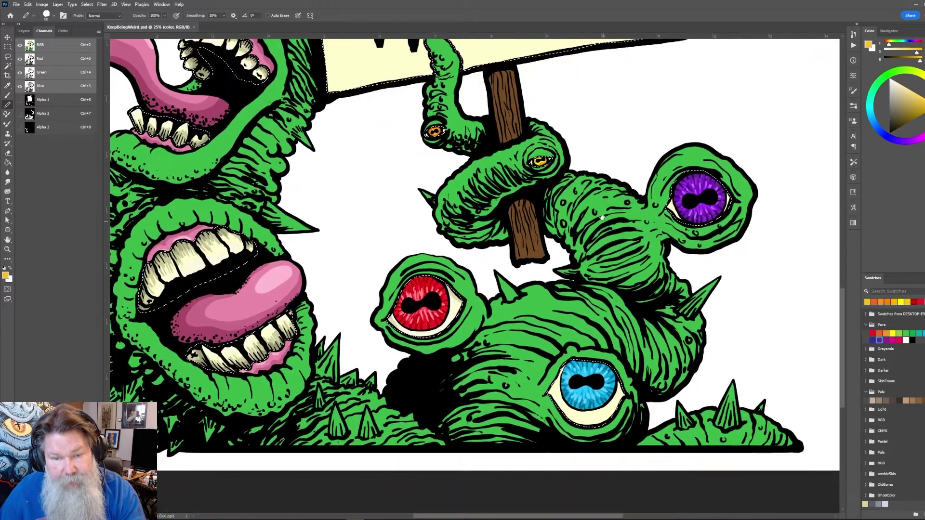
scroll(602, 218, "down", 1)
key("z")
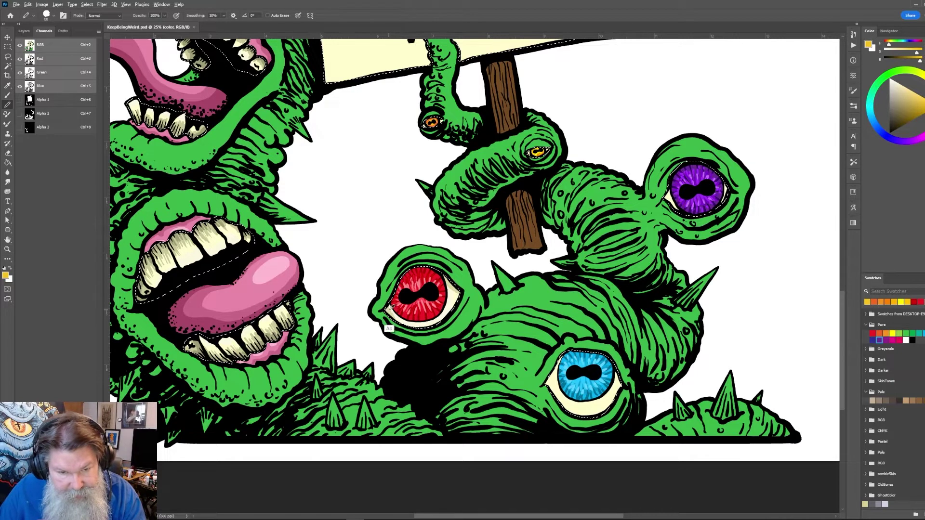
left_click(388, 329, "alt")
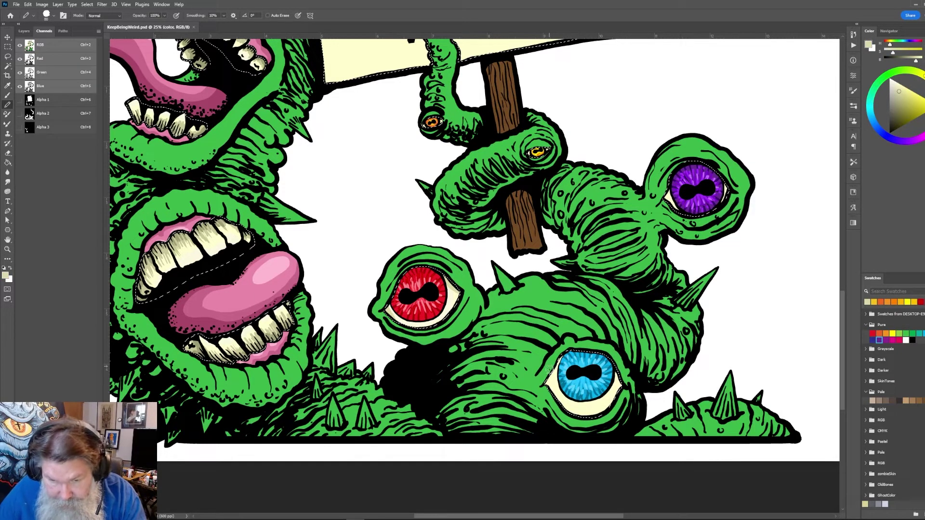
mouse_move(549, 371)
left_mouse_down()
mouse_move(577, 417)
mouse_move(601, 414)
mouse_move(624, 383)
left_mouse_up()
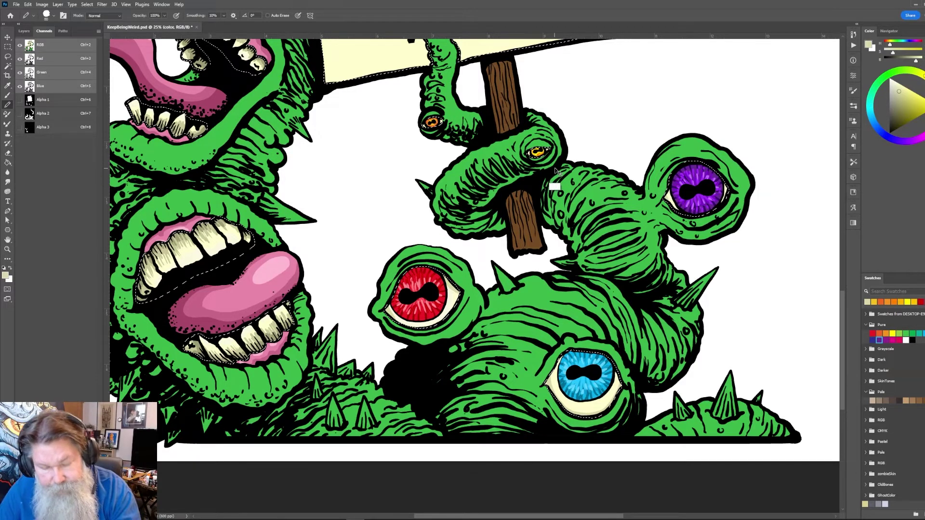
key("ctrl+d")
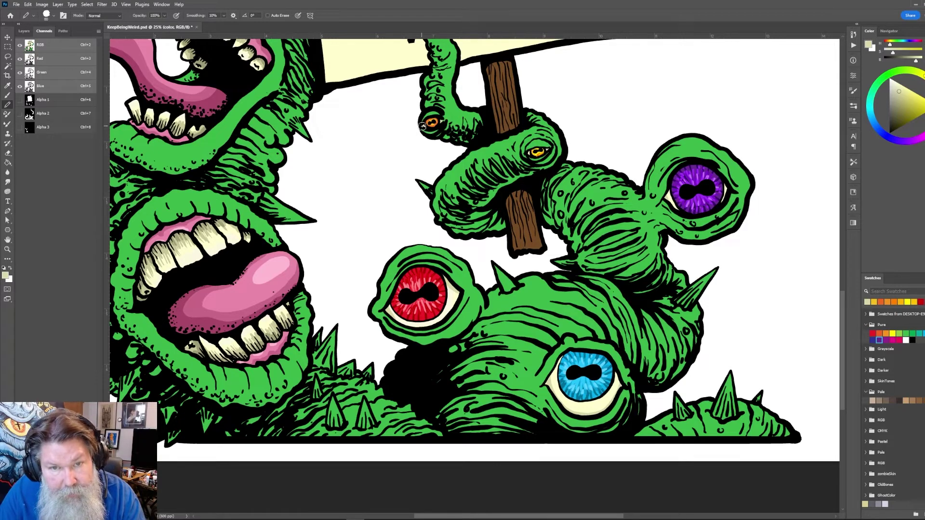
Touch up the eye corners with the gums' pink and the eye whites with cream and darker cream
left_click(278, 356, "alt")
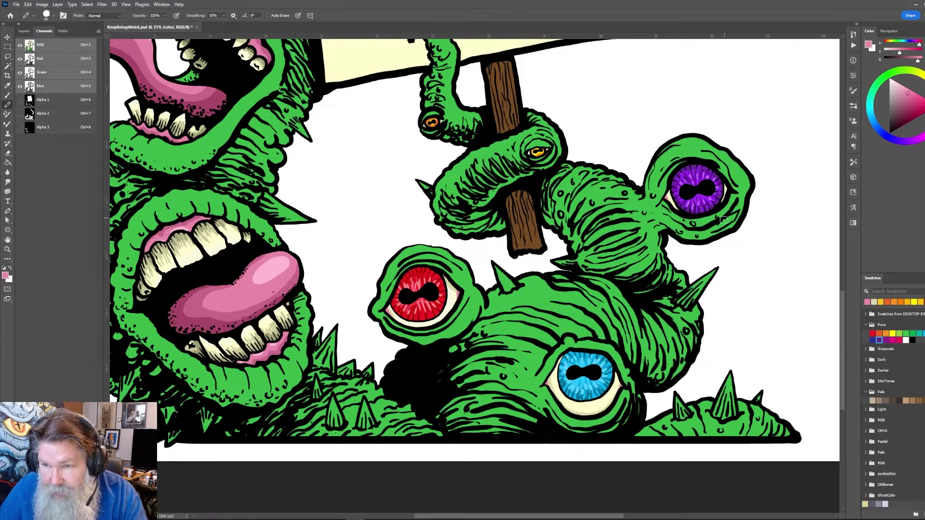
left_click(653, 194, "alt")
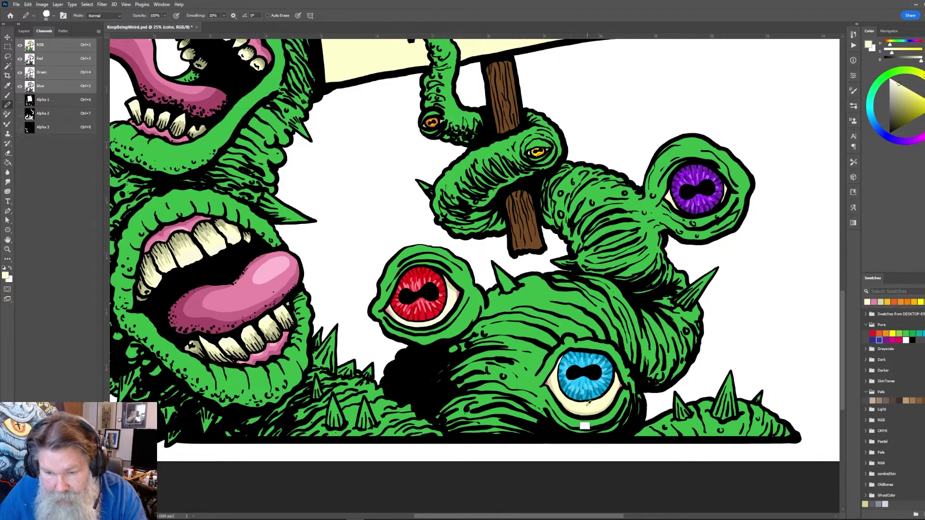
left_click(652, 189, "alt")
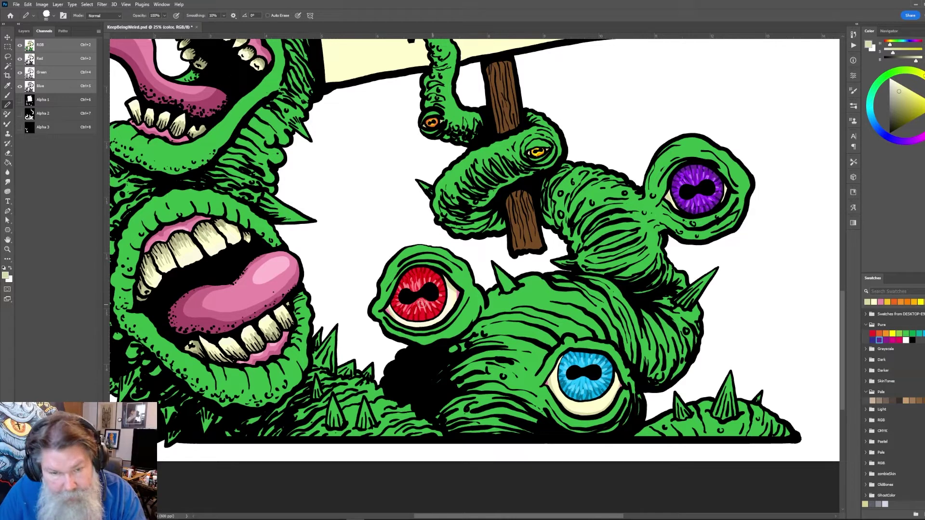
left_click(388, 329, "alt")
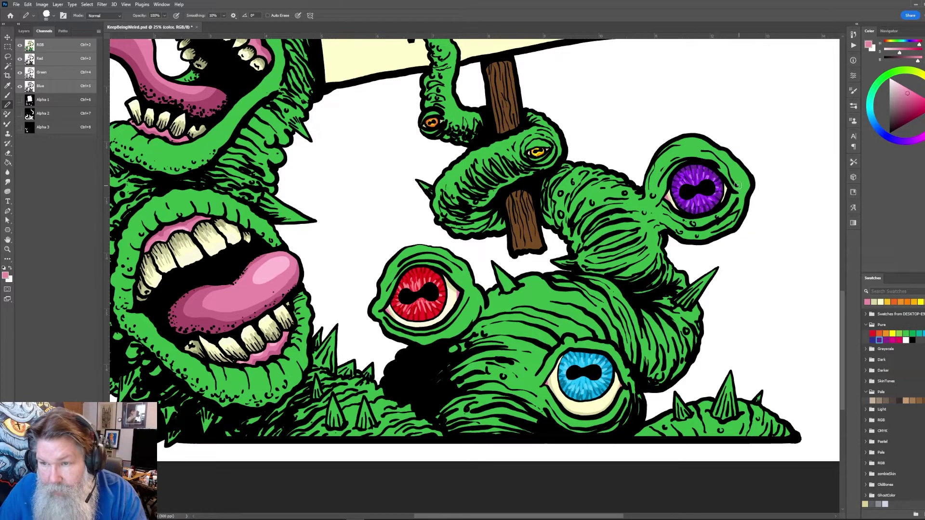
Sample the sign's pale cream and pick a darker grayish cream from it for shading
scroll(684, 219, "up", 3)
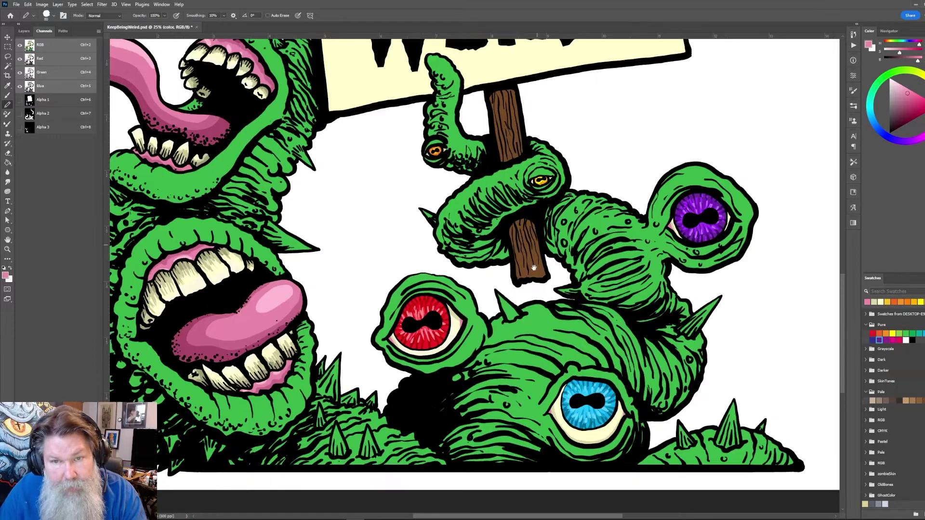
left_click_drag(534, 275, 592, 327)
left_click_drag(598, 165, 562, 416)
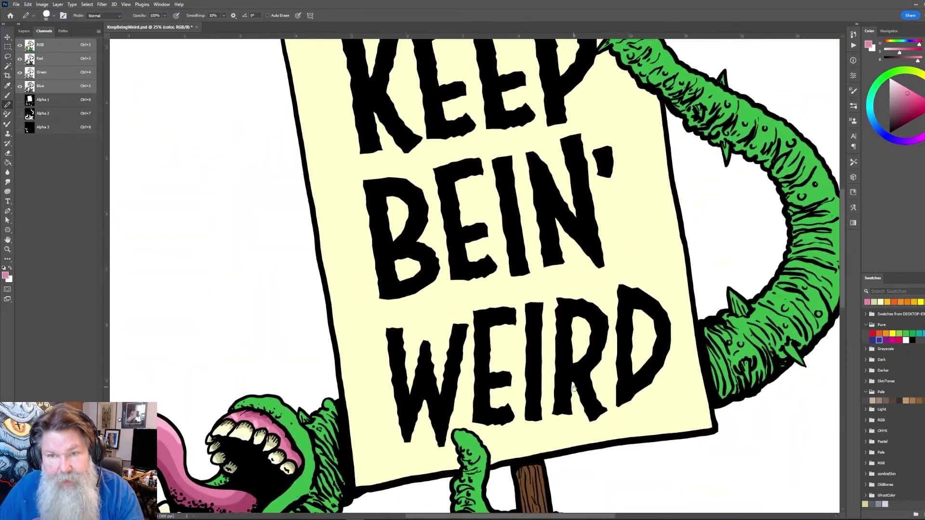
left_click_drag(604, 131, 600, 244)
left_click(631, 266, "alt")
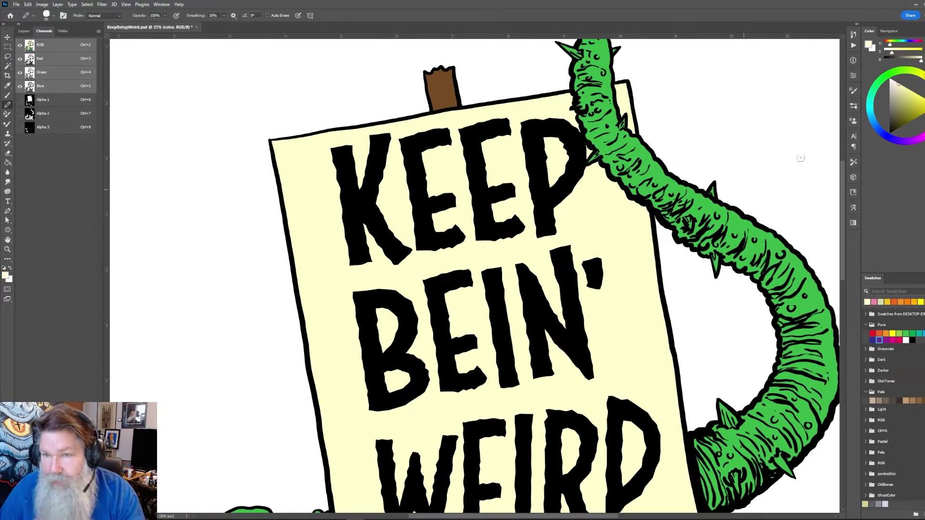
left_click(900, 93)
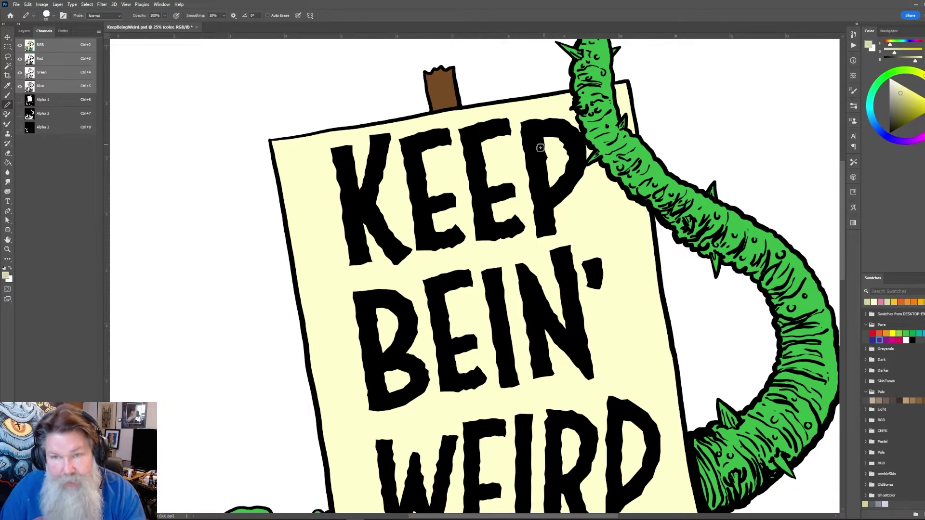
mouse_move(539, 99)
left_mouse_down()
mouse_move(589, 189)
mouse_move(610, 194)
left_mouse_up()
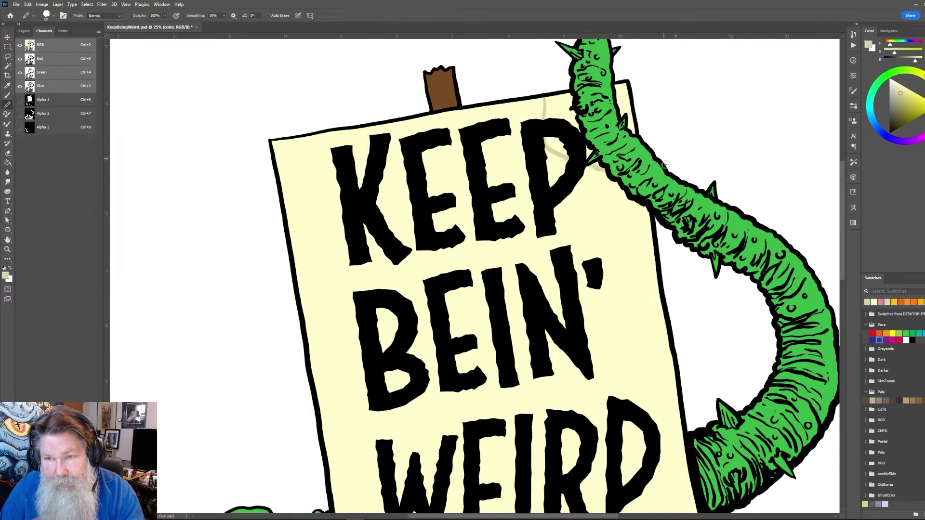
key("ctrl+z")
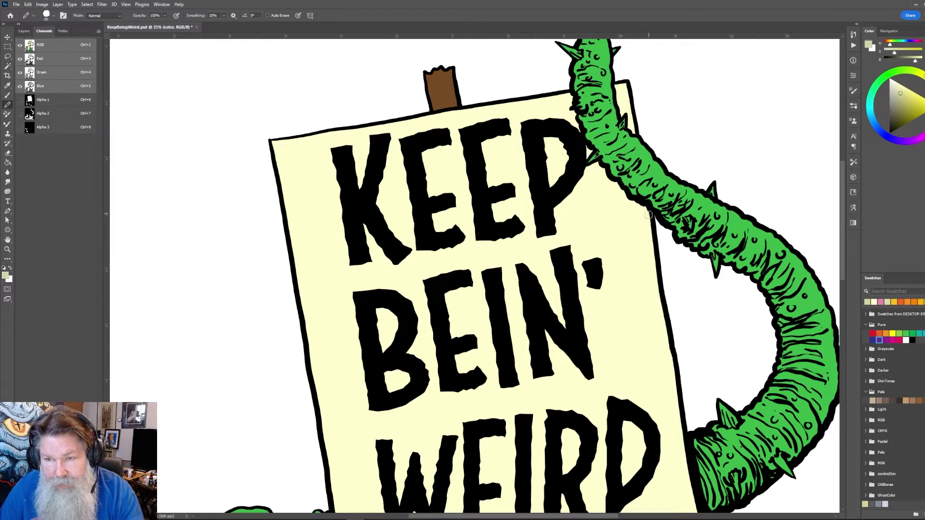
mouse_move(647, 209)
left_mouse_down()
mouse_move(561, 199)
mouse_move(537, 163)
mouse_move(519, 101)
mouse_move(525, 92)
mouse_move(517, 93)
mouse_move(526, 121)
left_mouse_up()
key("ctrl+z")
mouse_move(546, 176)
left_mouse_down()
mouse_move(567, 201)
mouse_move(636, 218)
left_mouse_up()
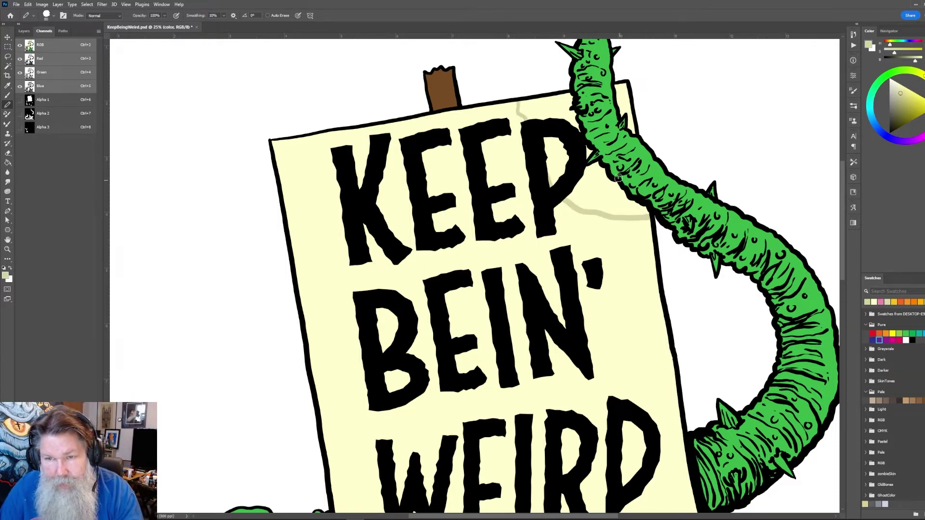
mouse_move(618, 176)
left_mouse_down()
mouse_move(591, 171)
mouse_move(560, 131)
mouse_move(549, 95)
left_mouse_up()
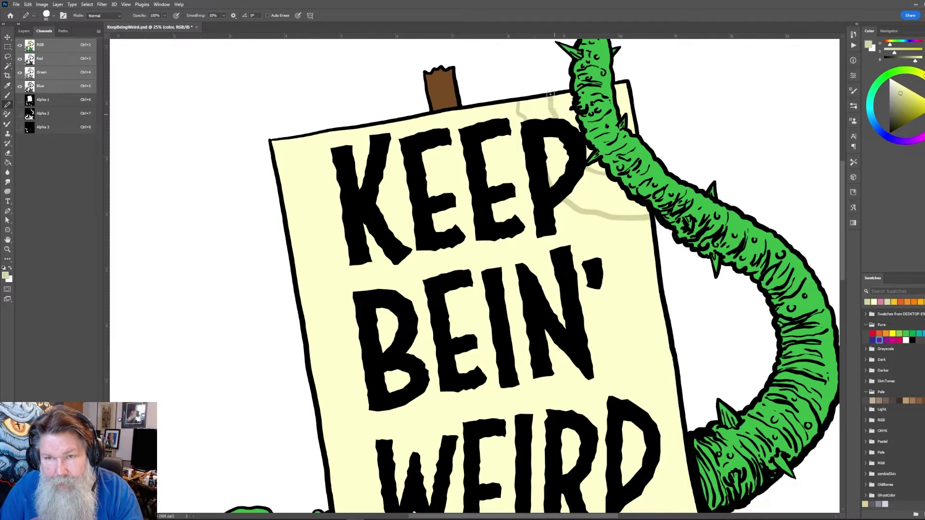
key("g")
left_click(536, 115)
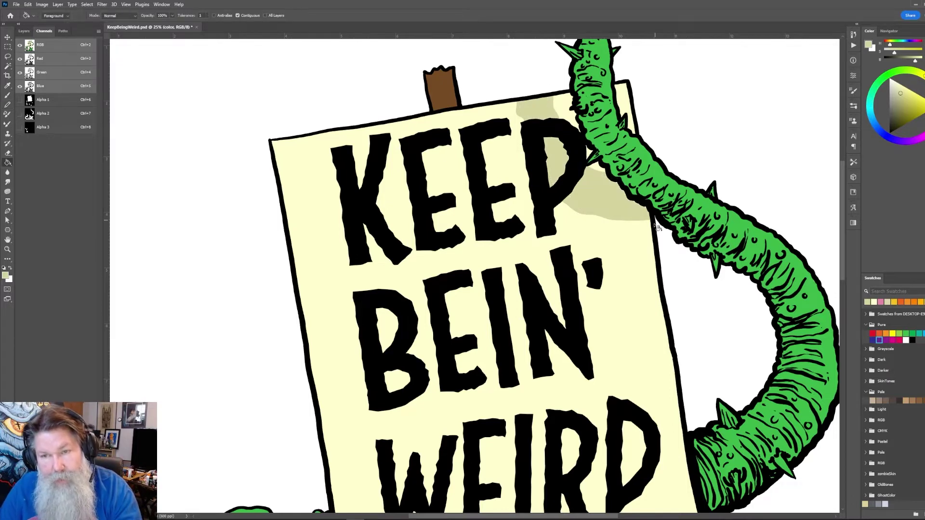
left_click_drag(643, 223, 604, 263)
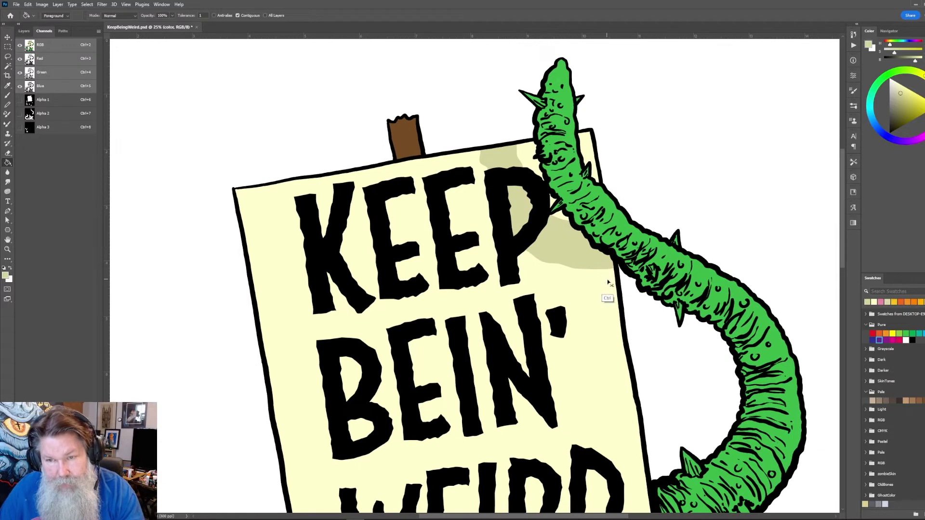
key("ctrl+z")
key("ctrl+z")
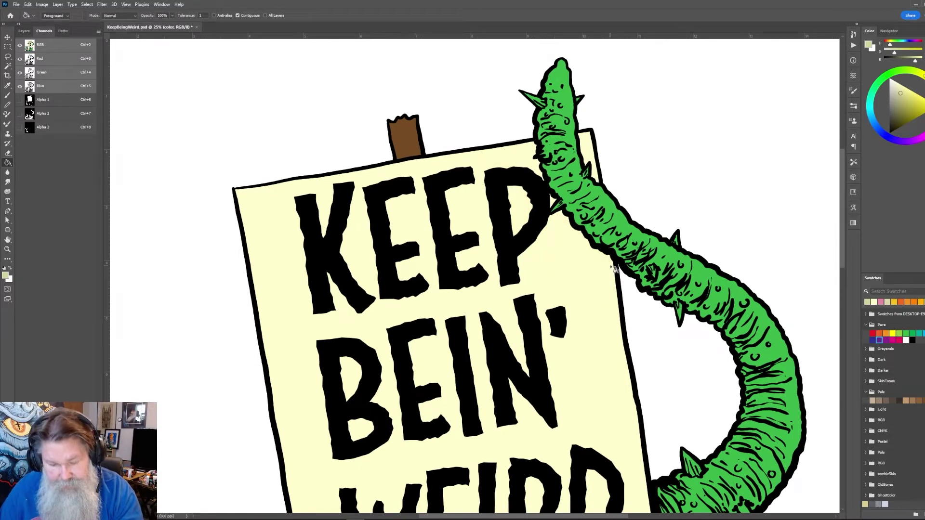
Outline a narrow diagonal cast shadow beside the large tentacle near the P of KEEP and fill it with the grayish cream
key("b")
mouse_move(613, 256)
left_mouse_down()
mouse_move(562, 235)
mouse_move(535, 210)
mouse_move(497, 139)
left_mouse_up()
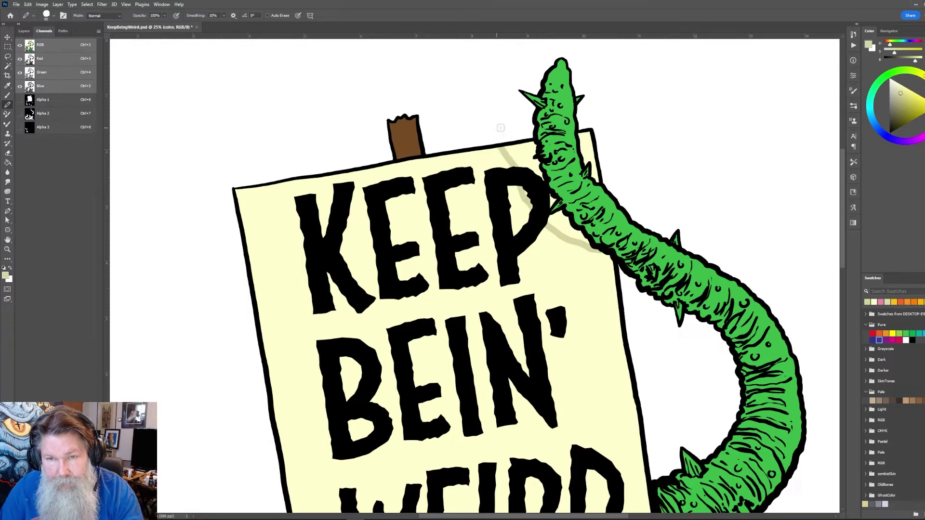
key("g")
left_click(526, 155)
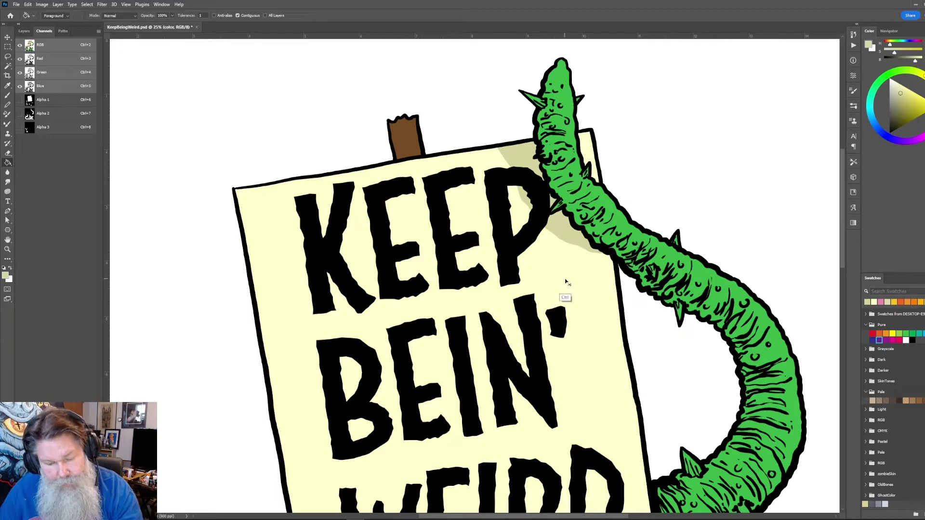
key("ctrl+z")
key("b")
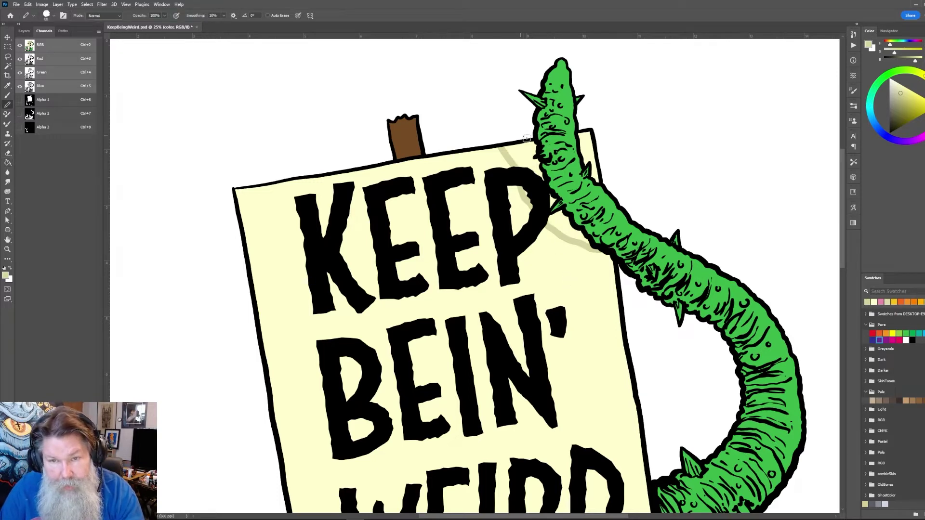
key("g")
left_click(534, 175)
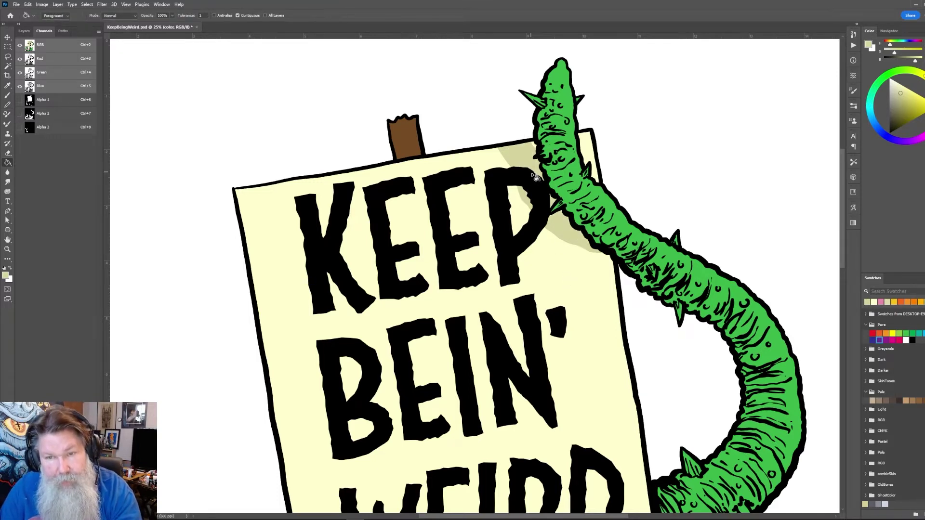
Pick a deeper olive cream and add a darker tone along the tentacle inside its cast shadow, undoing the last stroke
key("b")
left_click_drag(552, 305, 540, 317)
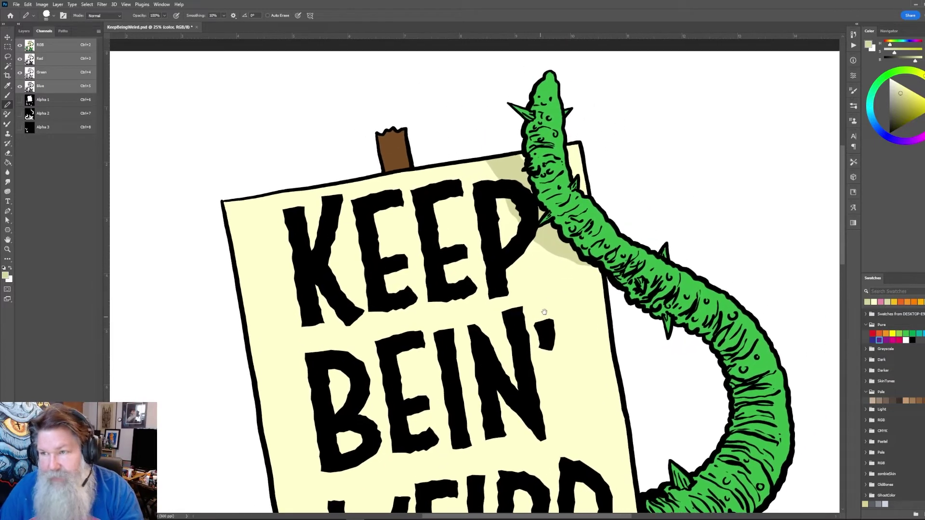
left_click(901, 104)
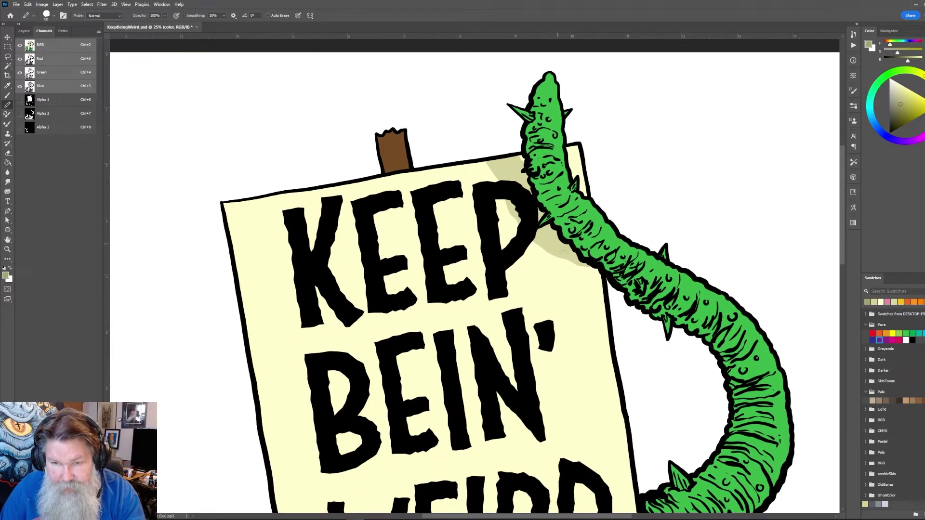
left_click_drag(551, 228, 594, 268)
key("ctrl+z")
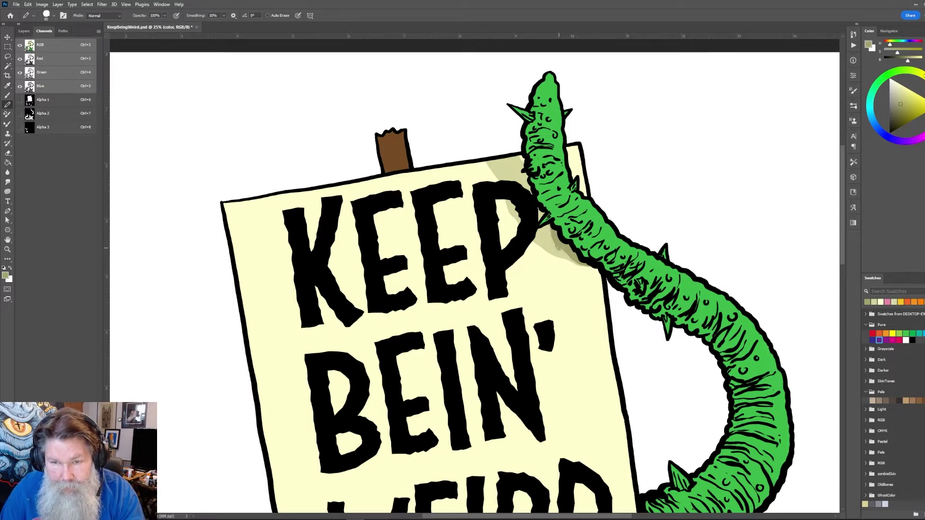
Pick the grayish cream shade again and paint a cast shadow on the sign beside the small tentacle tip below the W
left_click(577, 300, "alt")
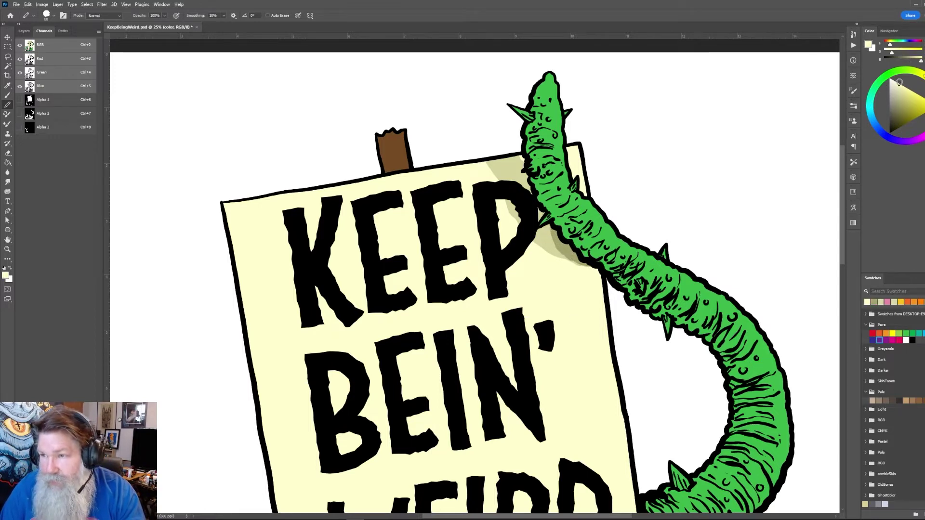
left_click(896, 82)
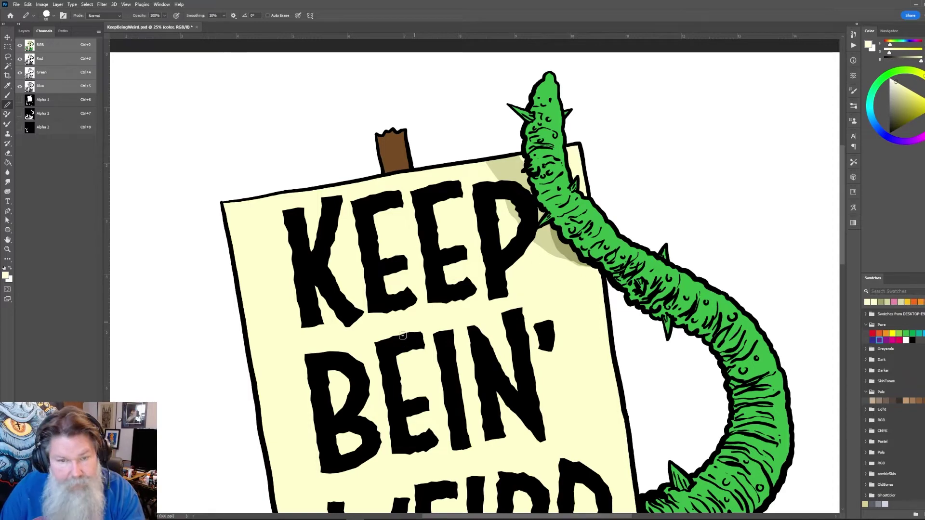
mouse_move(445, 365)
left_mouse_down()
mouse_move(513, 224)
mouse_move(487, 259)
left_mouse_up()
left_click(610, 331, "alt")
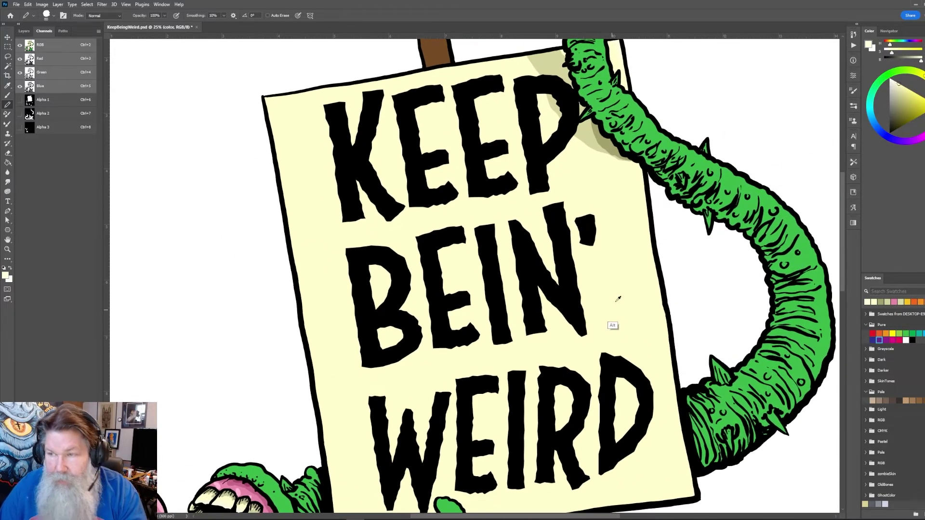
left_click(617, 301, "alt")
left_click_drag(374, 462, 437, 312)
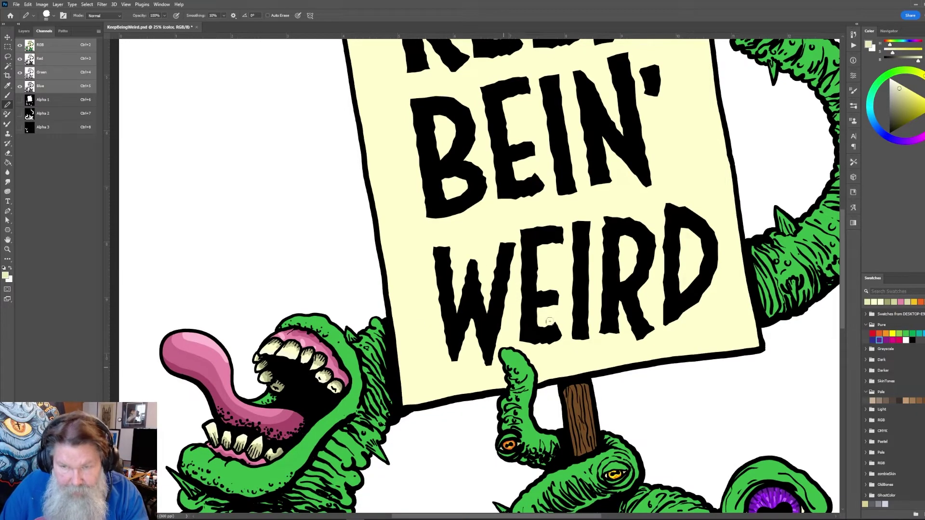
left_click_drag(603, 110, 521, 293)
left_click_drag(449, 445, 574, 189)
mouse_move(541, 318)
left_mouse_down()
mouse_move(529, 301)
mouse_move(546, 287)
mouse_move(553, 315)
mouse_move(534, 297)
mouse_move(550, 319)
left_mouse_up()
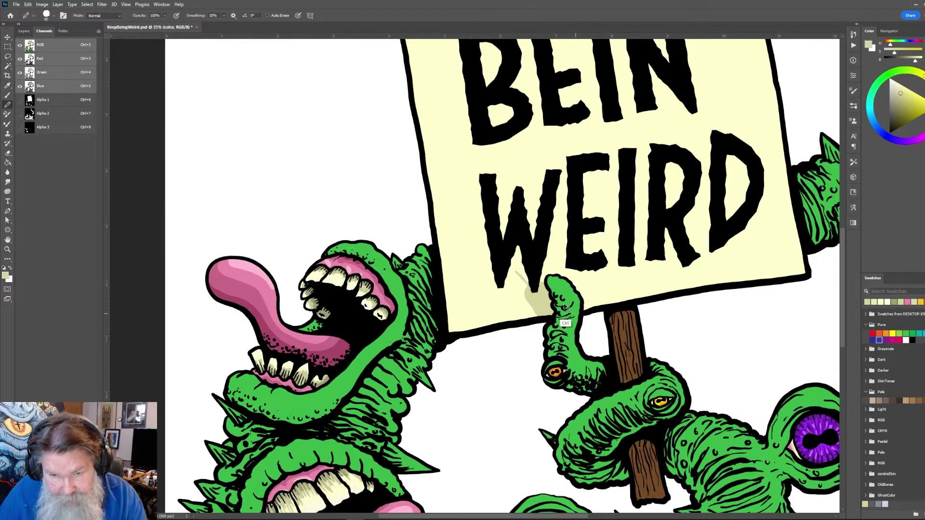
key("z")
left_click(595, 319)
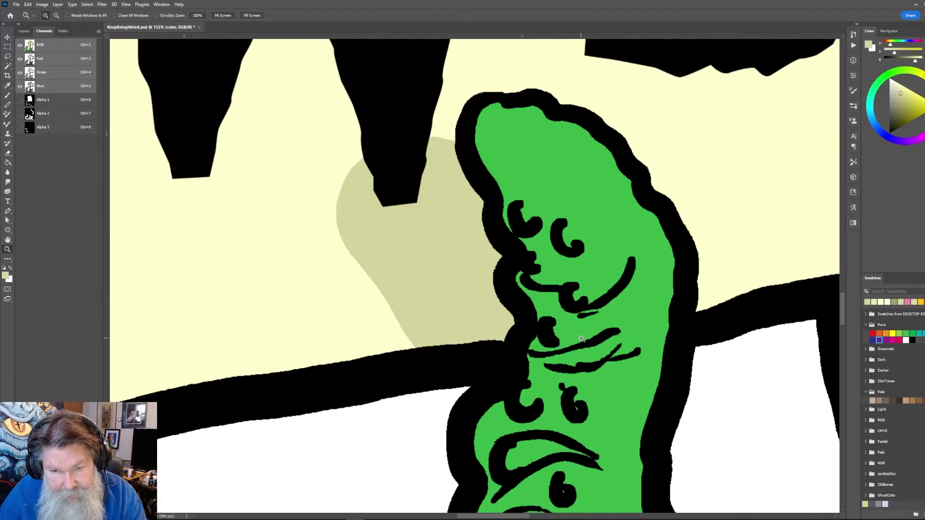
left_click(474, 359, "alt")
left_click(479, 350, "alt")
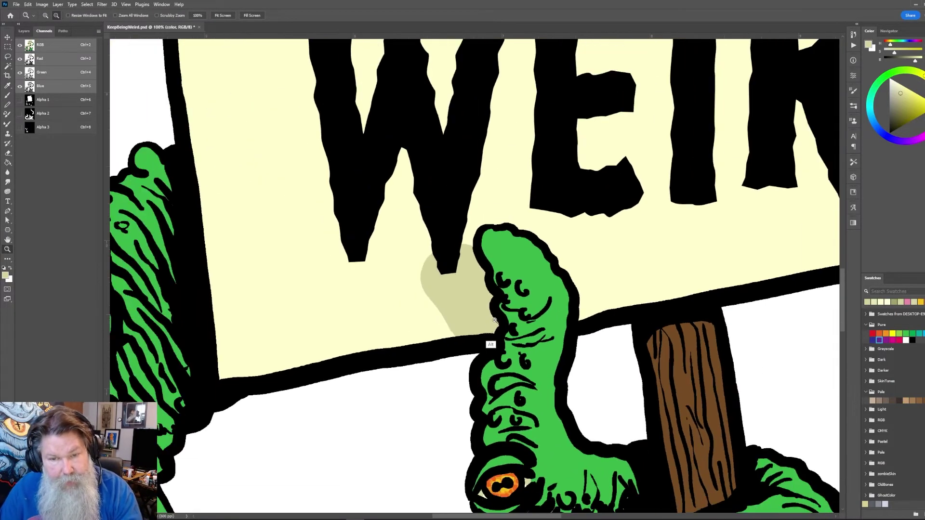
left_click(481, 339, "alt")
left_click(481, 336, "alt")
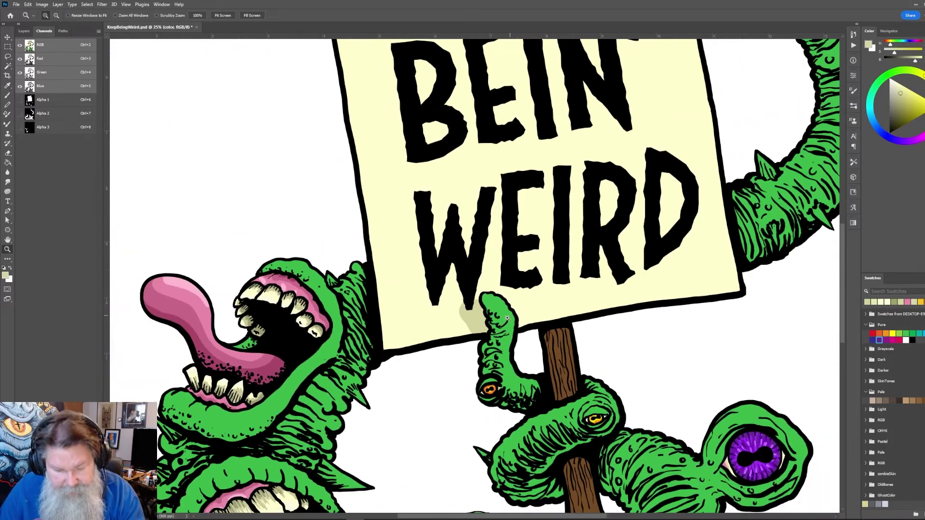
Outline a large highlight area around the lettering in the sign's middle with a lighter cream and fill it
key("b")
scroll(471, 349, "up", 5)
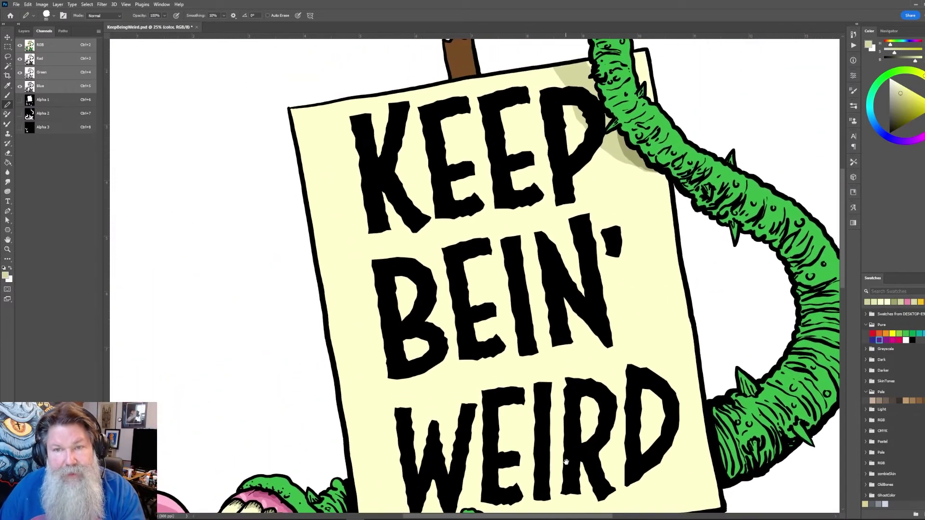
key("z")
left_click(568, 349, "alt")
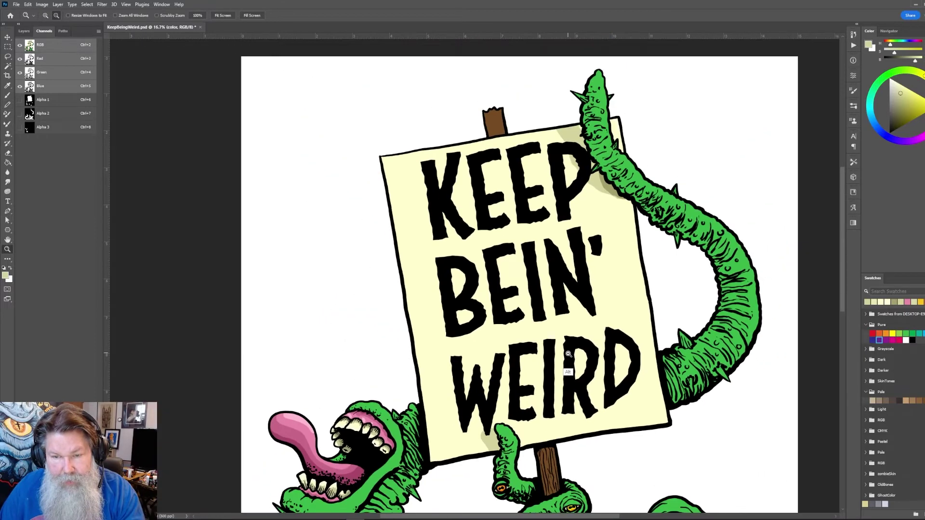
key("b")
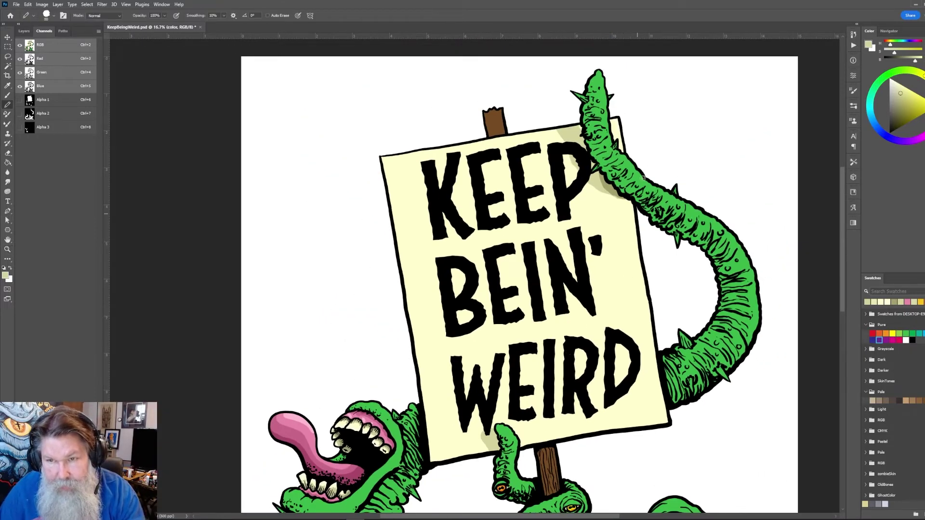
left_click(619, 142, "alt")
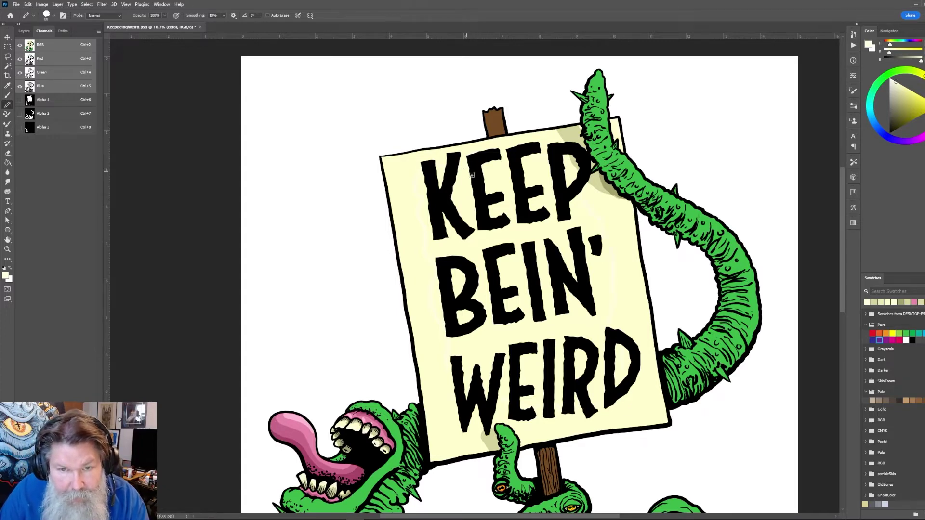
key("g")
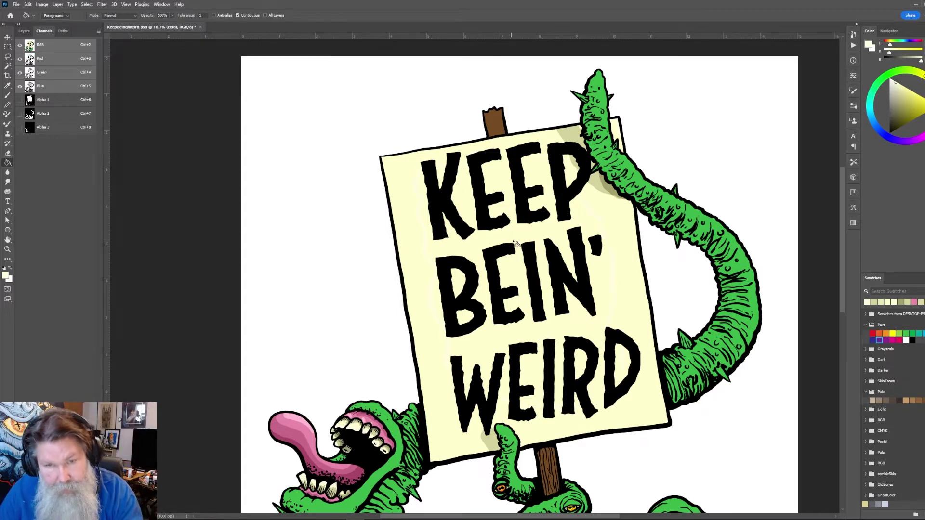
Pick a slightly lighter grayish cream from the sign's shadow tone and shade along the sign's outer edges
key("z")
left_click(573, 357, "alt")
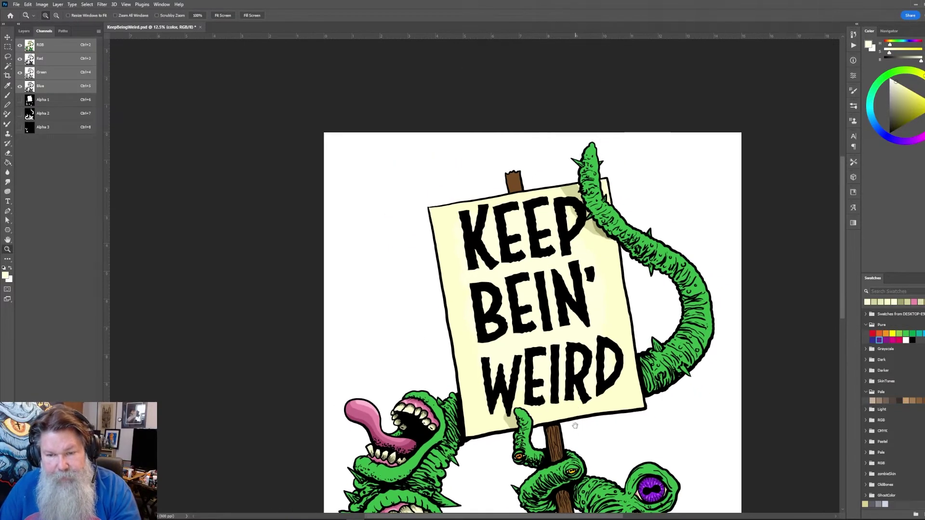
left_click_drag(579, 427, 585, 328)
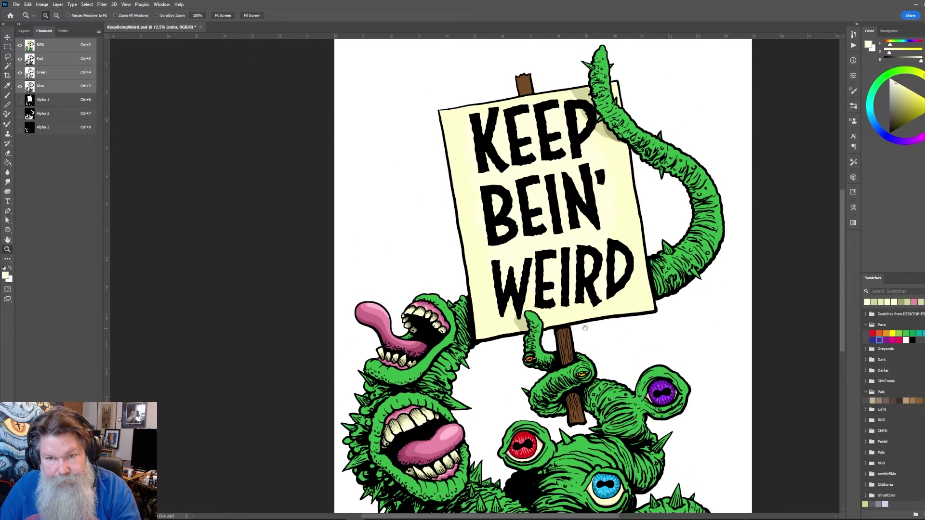
key("b")
left_click(515, 334, "alt")
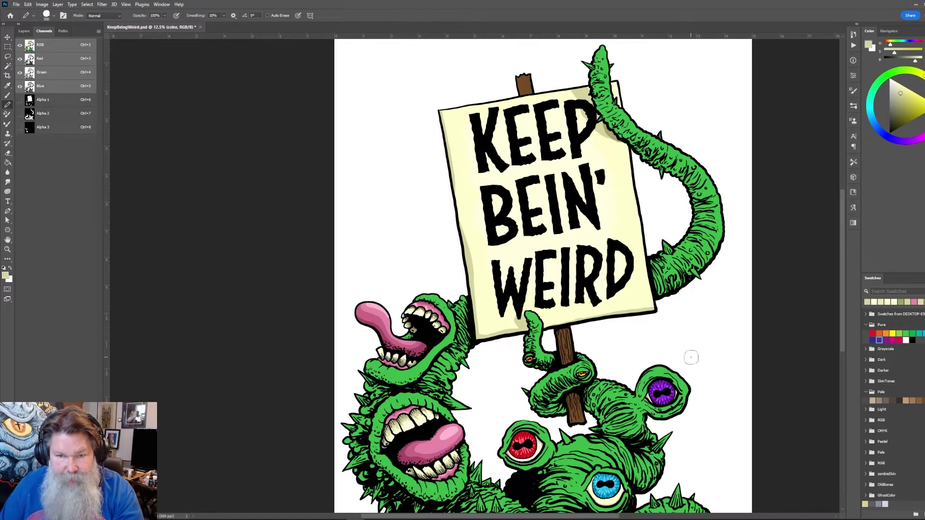
left_click(900, 90)
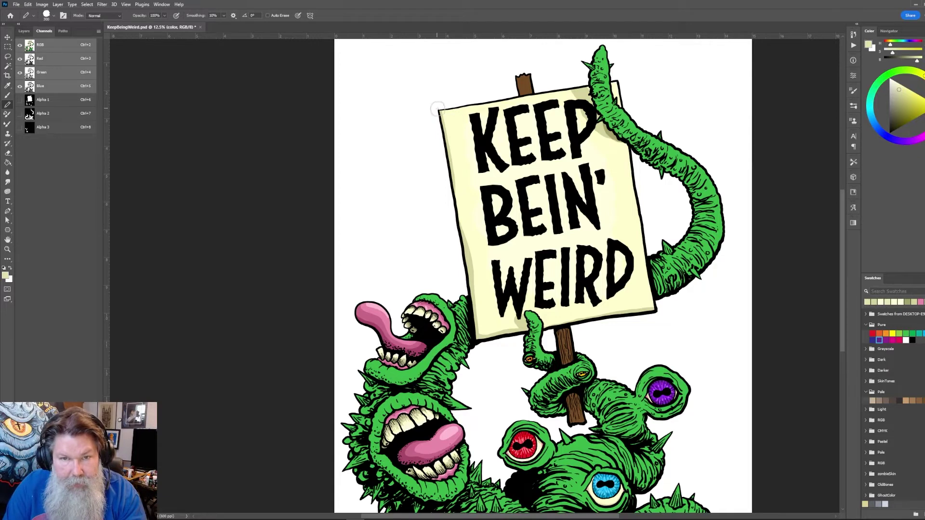
mouse_move(440, 110)
left_mouse_down()
mouse_move(477, 336)
mouse_move(660, 311)
left_mouse_up()
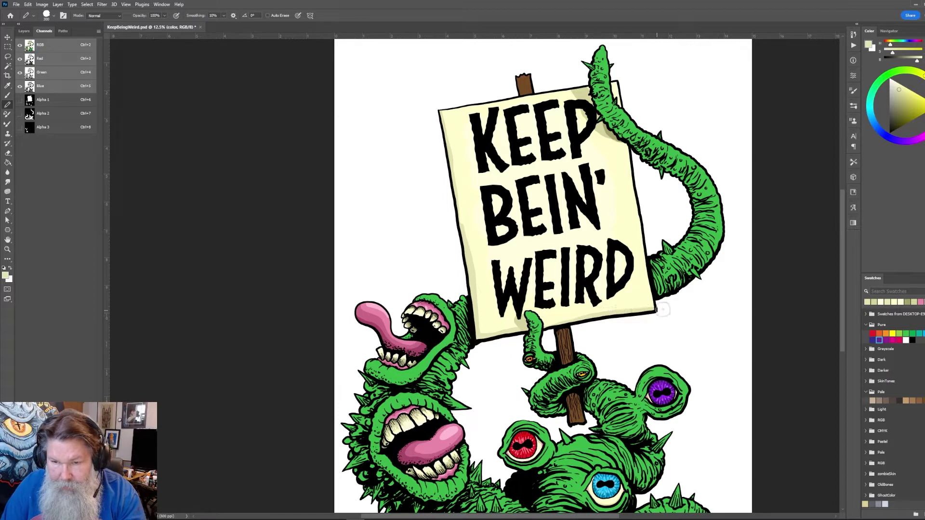
Sample the sign's cream and refine the edge shading along its left side and bottom edge
left_click(487, 274, "alt")
mouse_move(448, 117)
left_mouse_down()
mouse_move(480, 330)
mouse_move(473, 255)
mouse_move(477, 298)
mouse_move(497, 328)
mouse_move(479, 333)
mouse_move(593, 322)
mouse_move(481, 336)
left_mouse_up()
left_click_drag(498, 332, 510, 330)
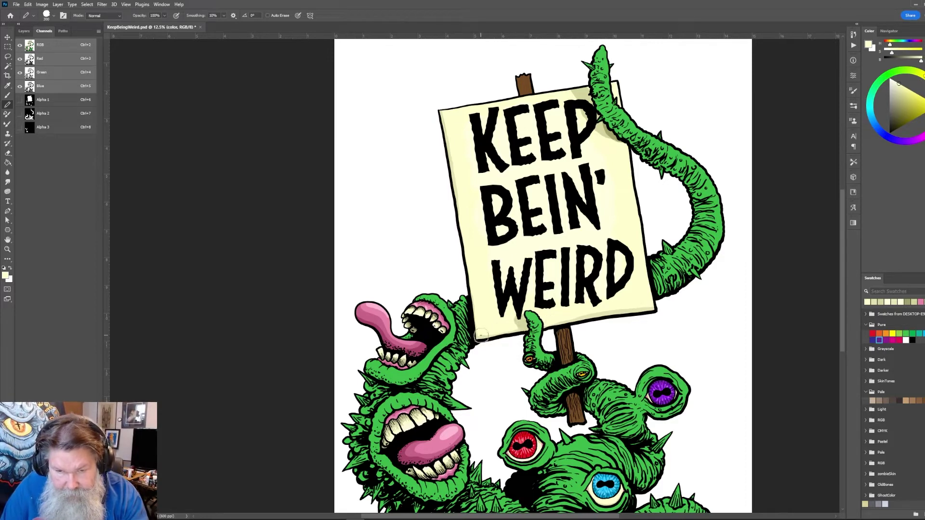
mouse_move(588, 314)
left_mouse_down()
mouse_move(558, 319)
mouse_move(654, 307)
mouse_move(611, 320)
mouse_move(659, 249)
mouse_move(647, 245)
mouse_move(644, 219)
mouse_move(652, 325)
mouse_move(675, 258)
left_mouse_up()
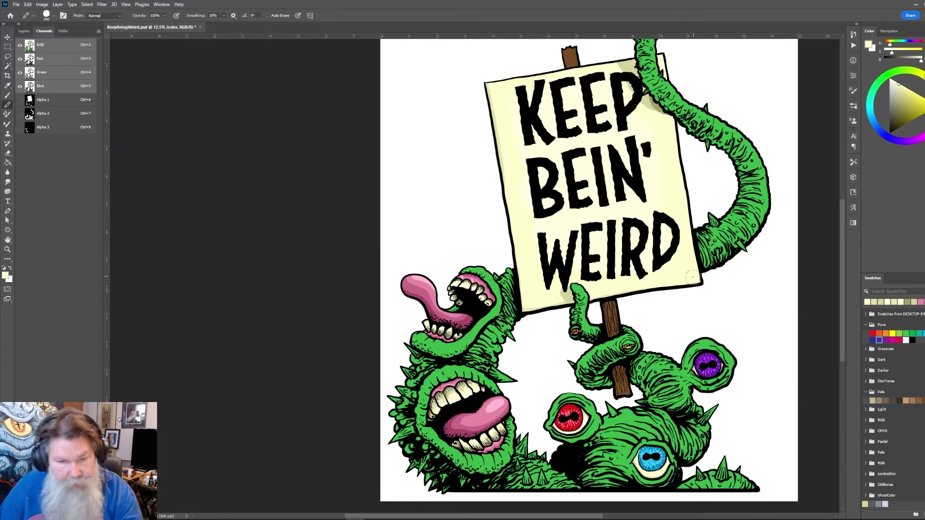
Load the Alpha 2 channel as a selection, hide its outline, and paint a lighter green along the large tentacle
left_click(29, 115, "ctrl")
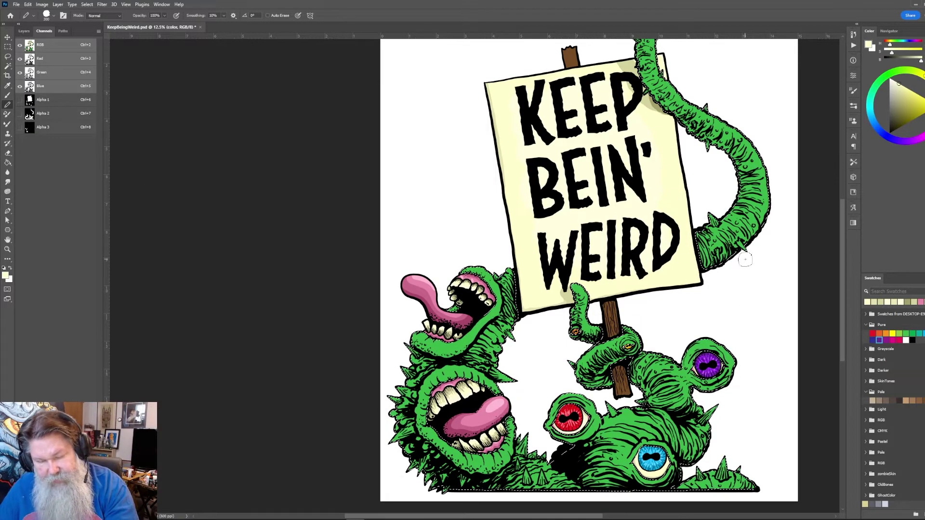
key("ctrl+h")
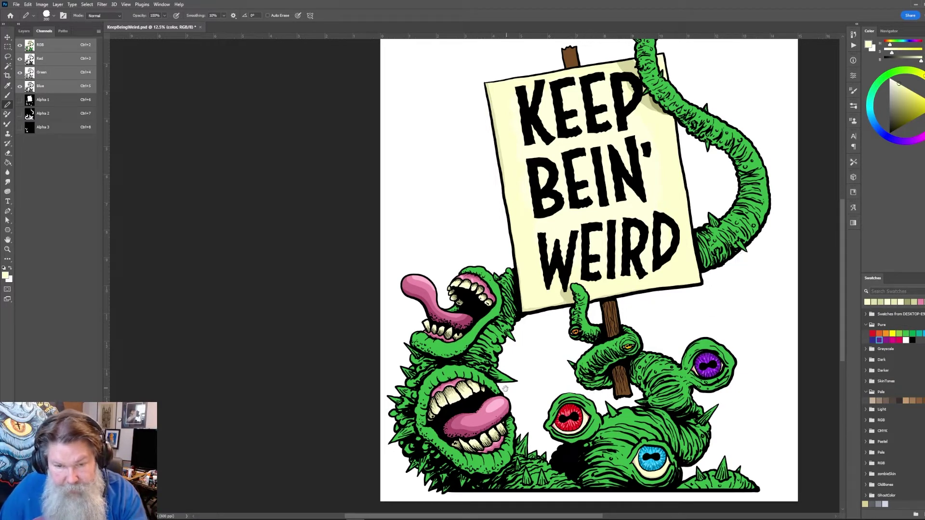
left_click_drag(504, 390, 498, 411)
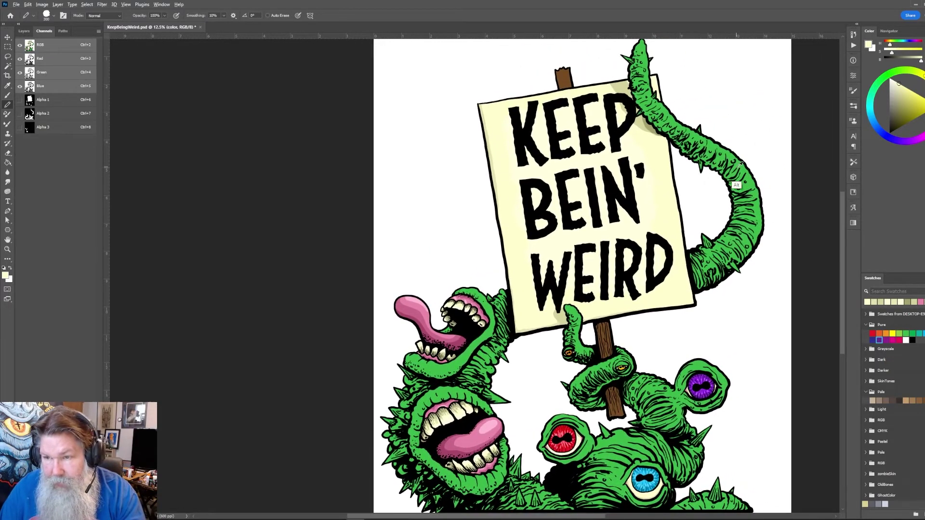
left_click(743, 188, "alt")
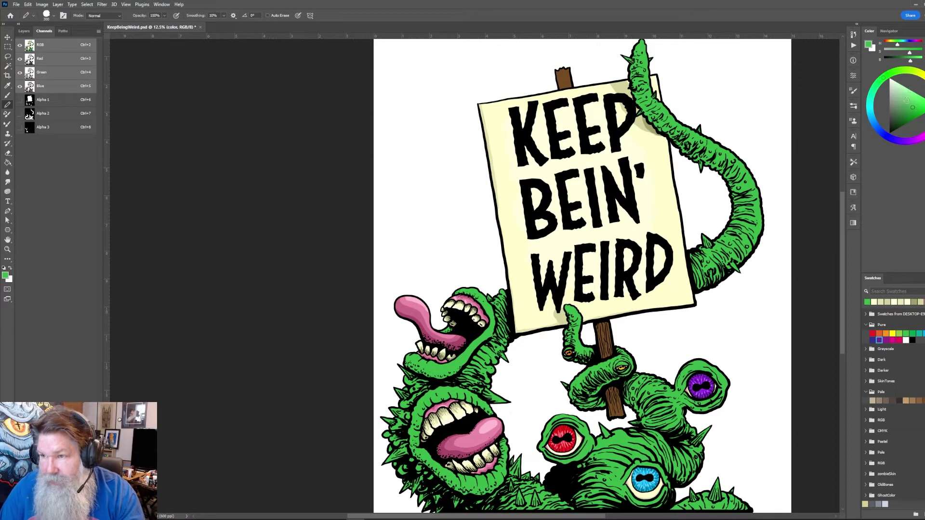
left_click(906, 112)
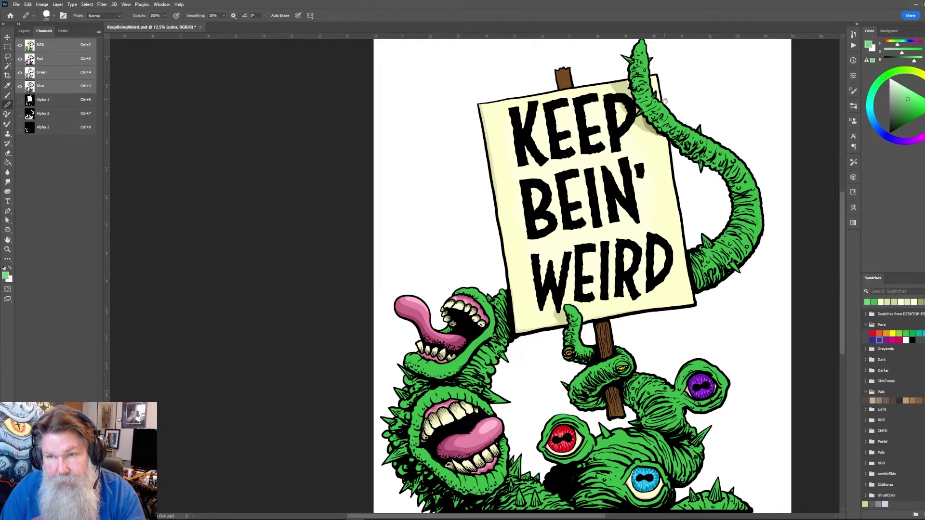
mouse_move(665, 100)
left_mouse_down()
mouse_move(595, 148)
mouse_move(578, 94)
mouse_move(572, 128)
mouse_move(611, 179)
mouse_move(669, 202)
mouse_move(684, 222)
mouse_move(684, 269)
mouse_move(652, 322)
left_mouse_up()
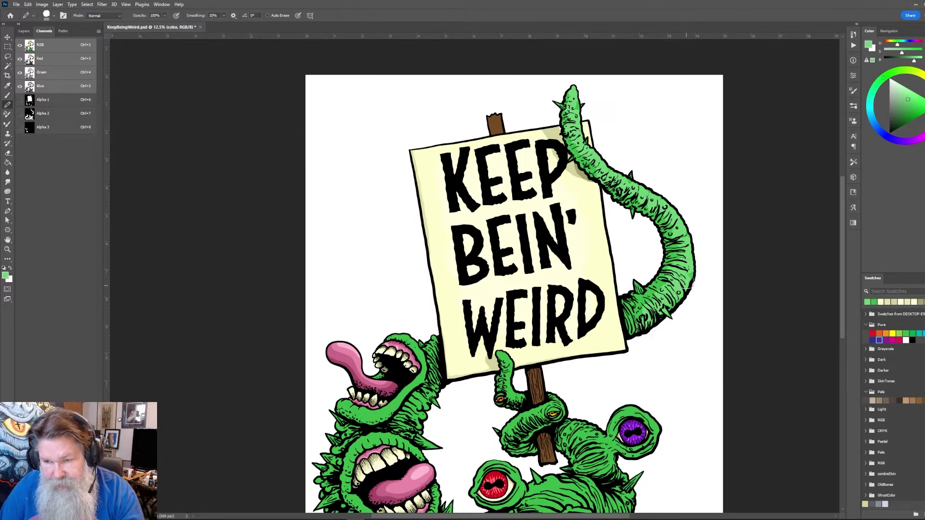
Paint the same lighter green over the mouth heads, coiled tentacle, eyestalks, body and small spiked mound
left_click_drag(439, 362, 517, 250)
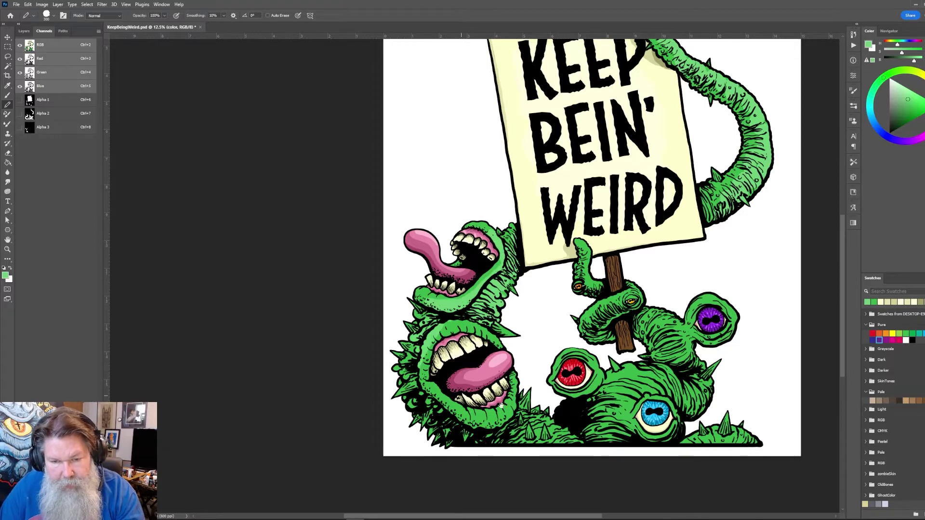
scroll(486, 314, "down", 3)
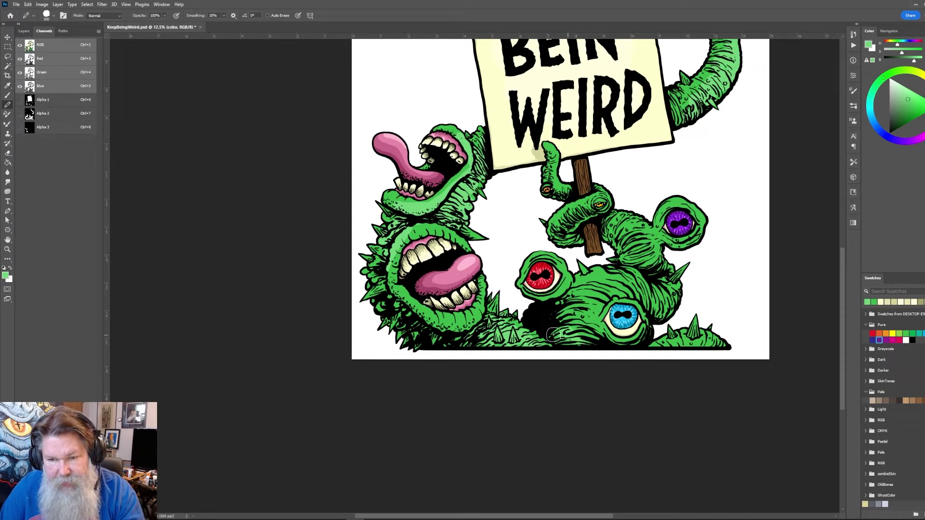
mouse_move(597, 315)
left_mouse_down()
mouse_move(625, 293)
mouse_move(622, 276)
mouse_move(673, 309)
mouse_move(664, 274)
mouse_move(622, 232)
mouse_move(568, 226)
mouse_move(603, 192)
mouse_move(568, 188)
mouse_move(572, 169)
left_mouse_up()
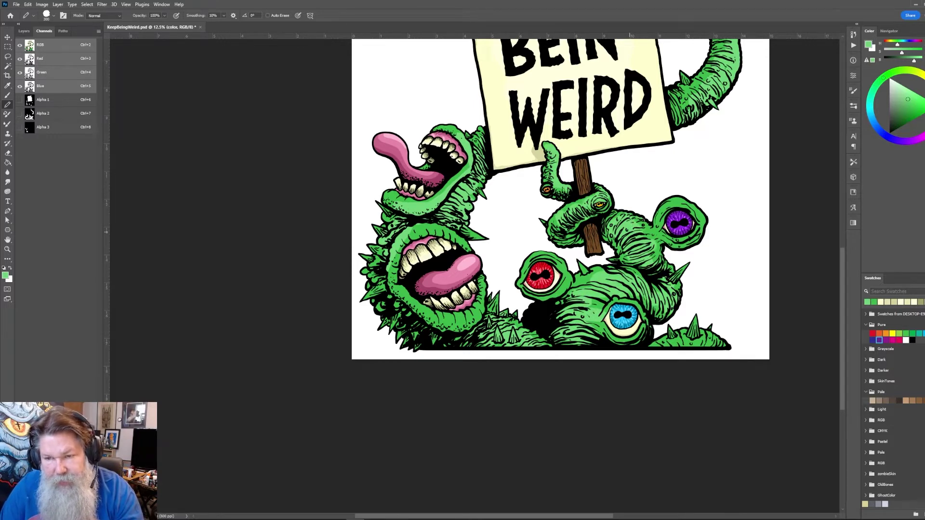
mouse_move(644, 222)
left_mouse_down()
mouse_move(682, 204)
mouse_move(708, 230)
mouse_move(668, 239)
mouse_move(685, 270)
left_mouse_up()
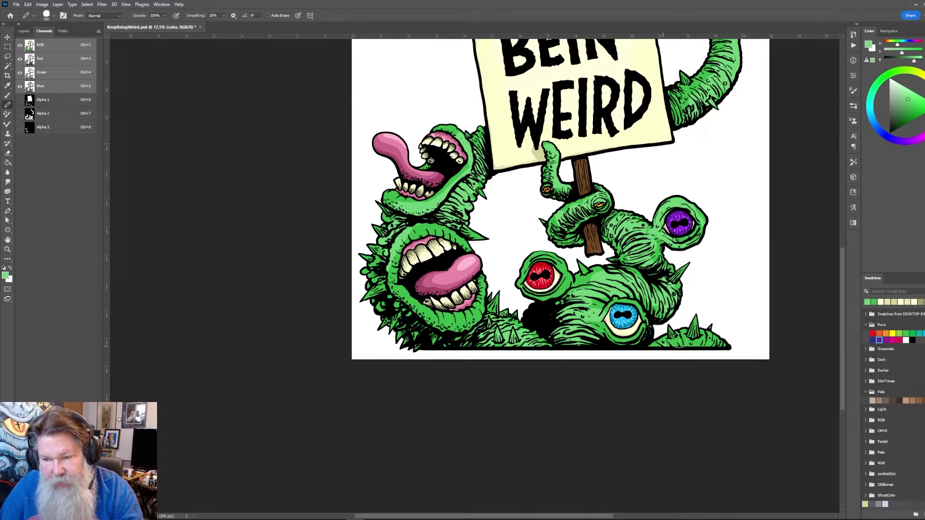
left_click_drag(679, 342, 723, 340)
Choose a brighter yellowish green and add highlights along the large tentacle from its tip to its base
scroll(643, 313, "up", 5)
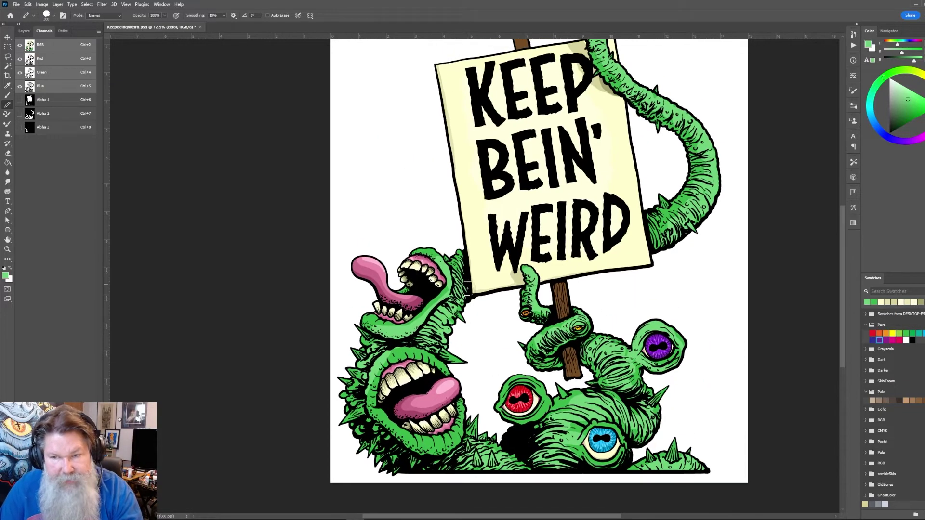
left_click_drag(753, 117, 707, 229)
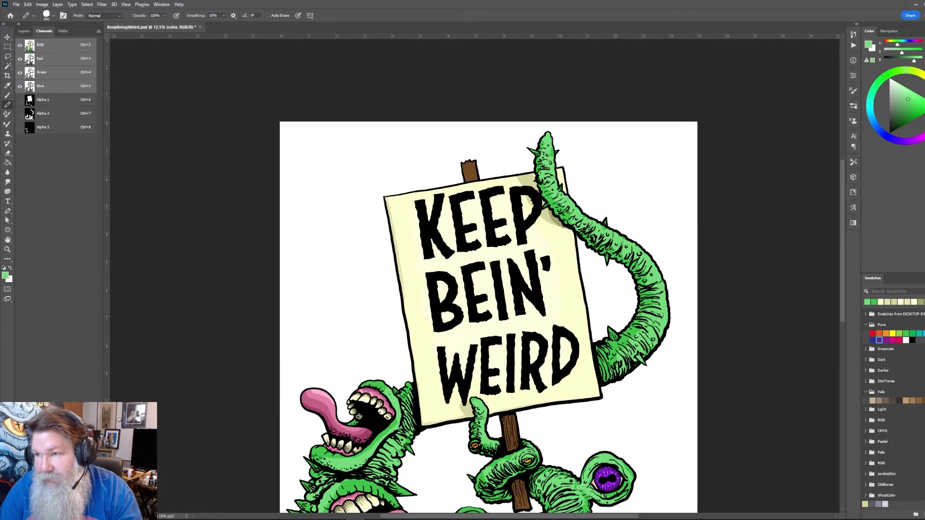
left_click(559, 158, "alt")
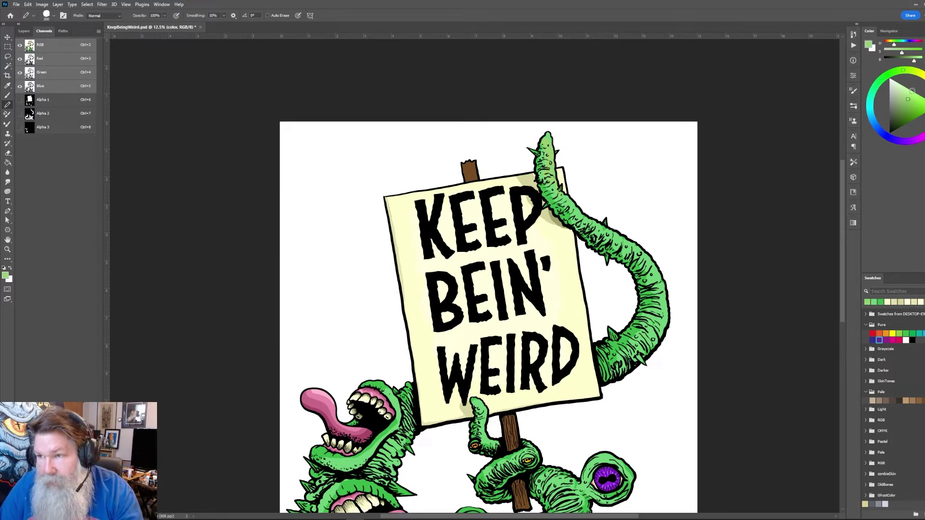
left_click(558, 156, "alt")
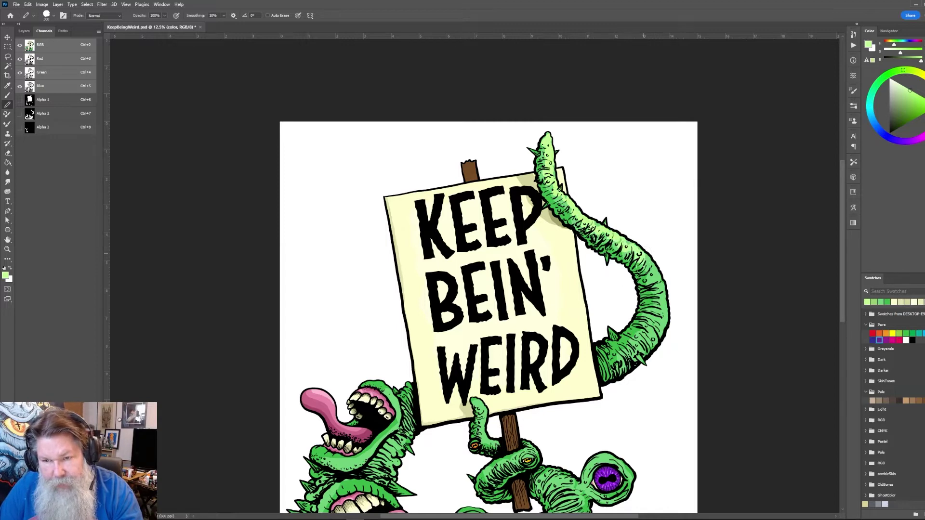
mouse_move(644, 249)
left_mouse_down()
mouse_move(662, 267)
mouse_move(646, 287)
mouse_move(664, 303)
left_mouse_up()
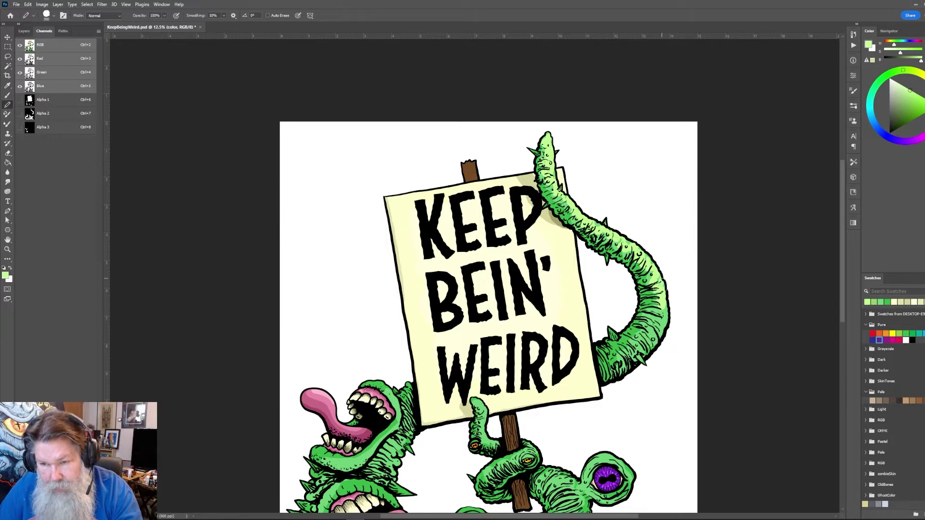
mouse_move(651, 327)
left_mouse_down()
mouse_move(658, 348)
mouse_move(650, 355)
left_mouse_up()
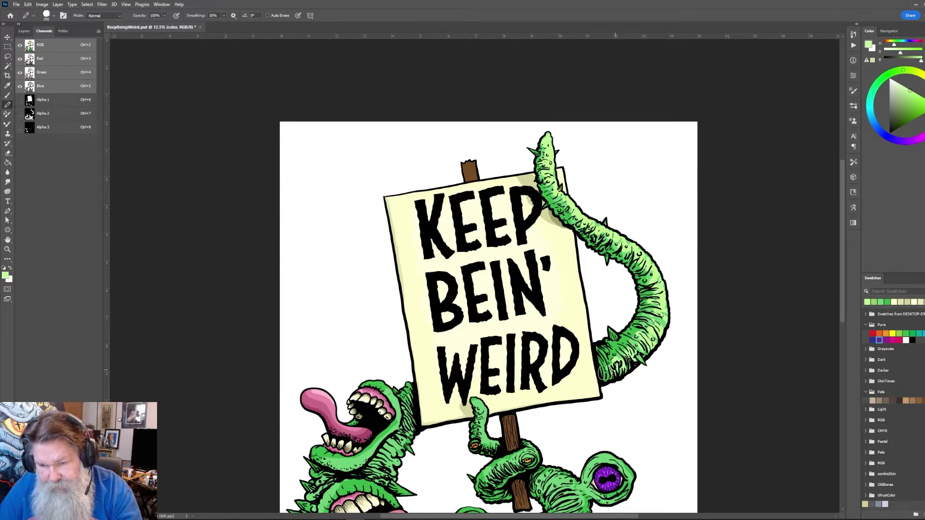
Add bright yellowish-green highlights around the lips of the upper mouth and the top of the lower mouth
left_click_drag(564, 384, 664, 235)
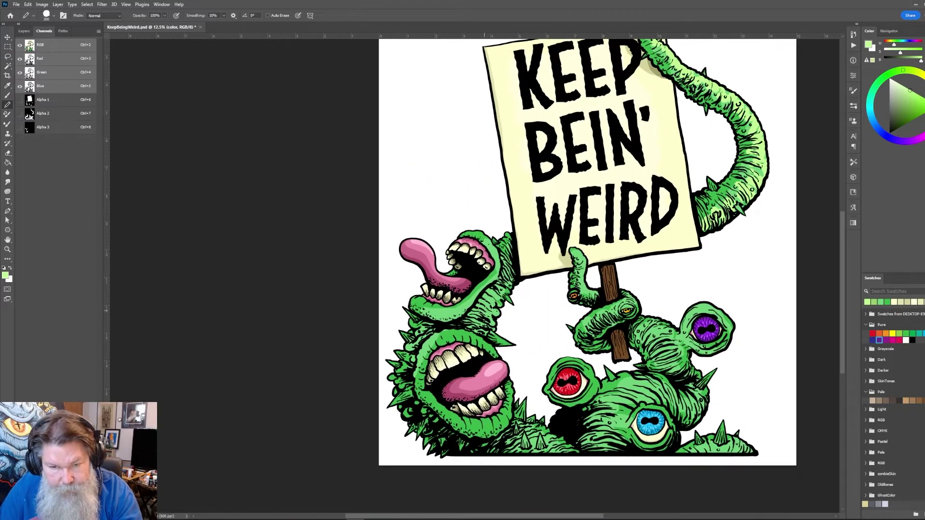
mouse_move(483, 309)
left_mouse_down()
mouse_move(475, 328)
mouse_move(477, 306)
mouse_move(438, 321)
mouse_move(483, 284)
mouse_move(500, 250)
mouse_move(474, 231)
left_mouse_up()
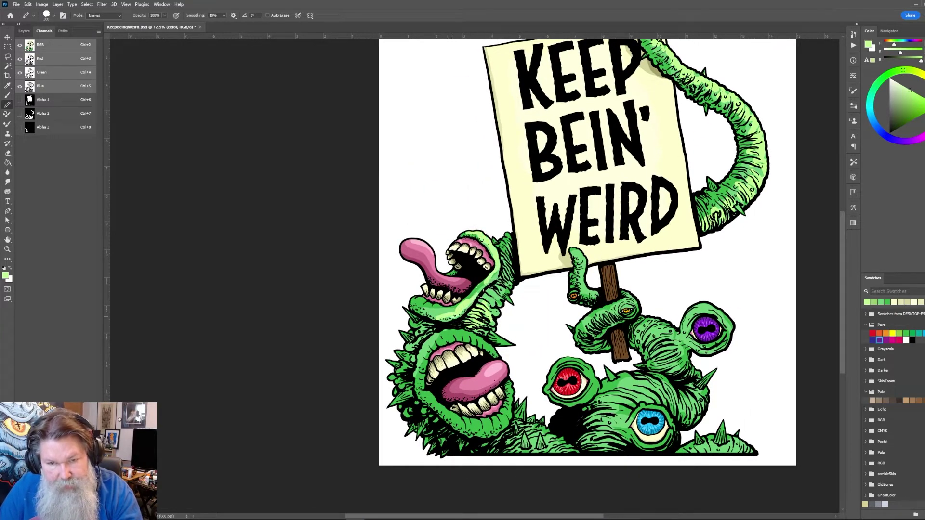
mouse_move(476, 290)
left_mouse_down()
mouse_move(445, 321)
mouse_move(457, 322)
left_mouse_up()
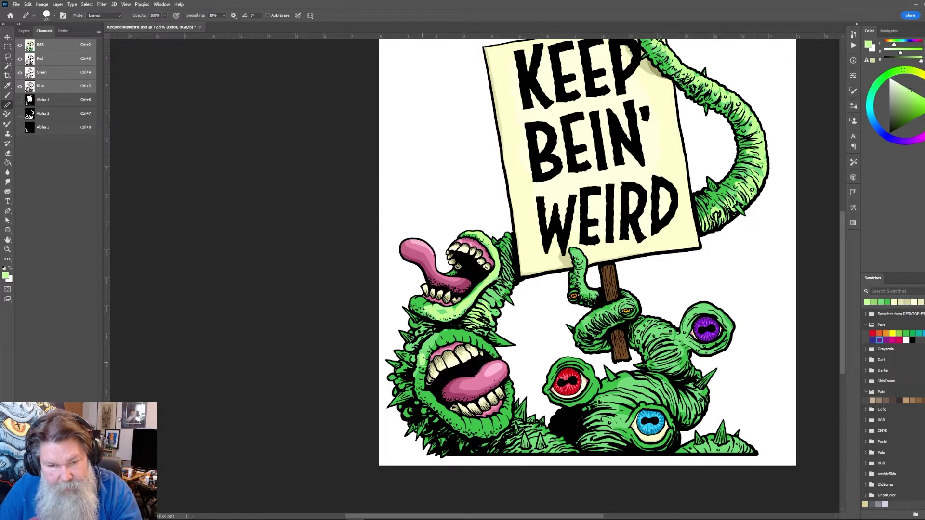
mouse_move(422, 364)
left_mouse_down()
mouse_move(454, 336)
mouse_move(496, 358)
left_mouse_up()
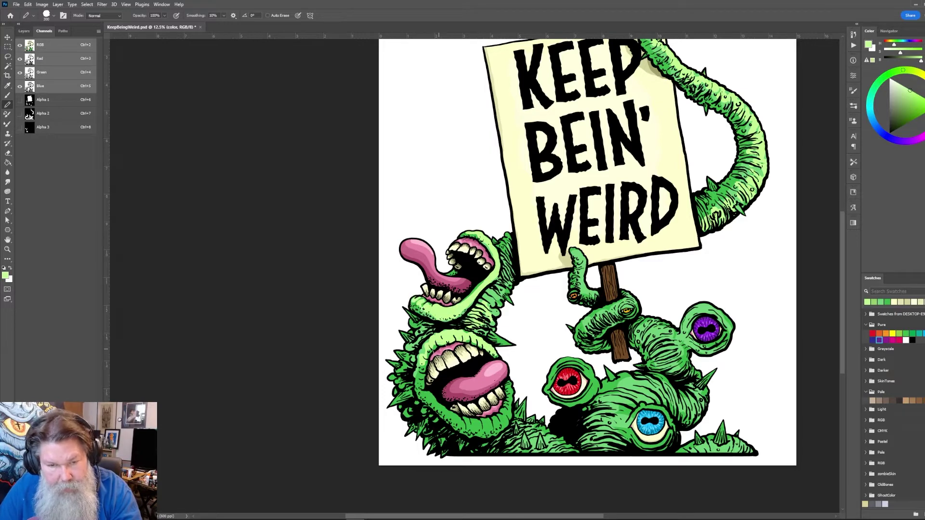
Highlight the lower mouth's bottom lip, coiled tentacle, eyestalks, body and spiked mound with the bright yellowish green
mouse_move(437, 403)
left_mouse_down()
mouse_move(569, 363)
mouse_move(547, 380)
mouse_move(565, 364)
mouse_move(597, 374)
mouse_move(571, 362)
mouse_move(561, 403)
mouse_move(606, 385)
mouse_move(604, 414)
mouse_move(617, 420)
mouse_move(605, 446)
mouse_move(618, 451)
mouse_move(606, 433)
mouse_move(639, 383)
mouse_move(674, 408)
mouse_move(705, 403)
mouse_move(575, 280)
left_mouse_up()
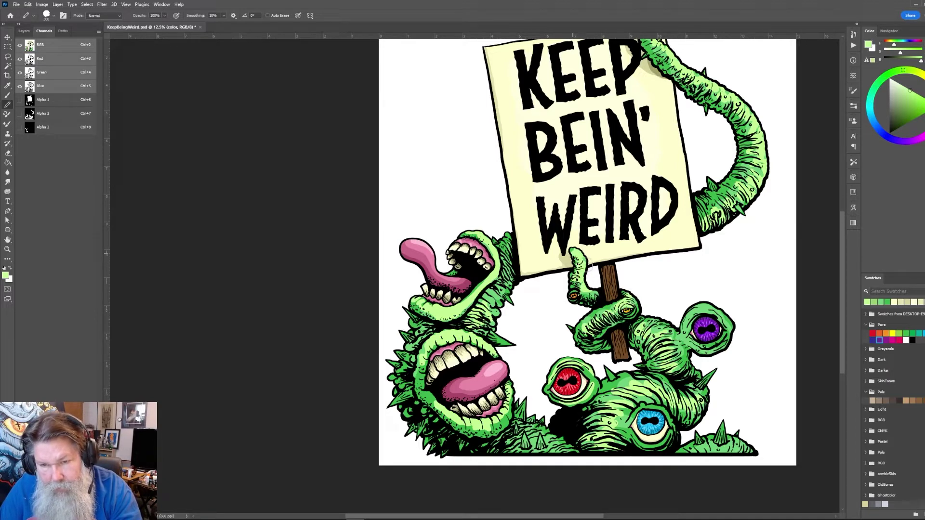
mouse_move(685, 337)
left_mouse_down()
mouse_move(720, 311)
mouse_move(689, 303)
mouse_move(721, 344)
mouse_move(695, 347)
left_mouse_up()
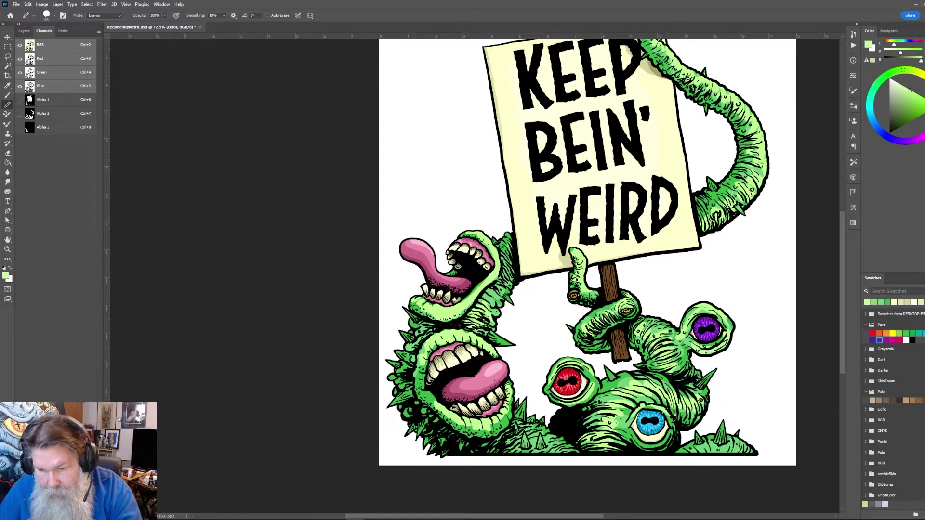
left_click_drag(670, 413, 659, 450)
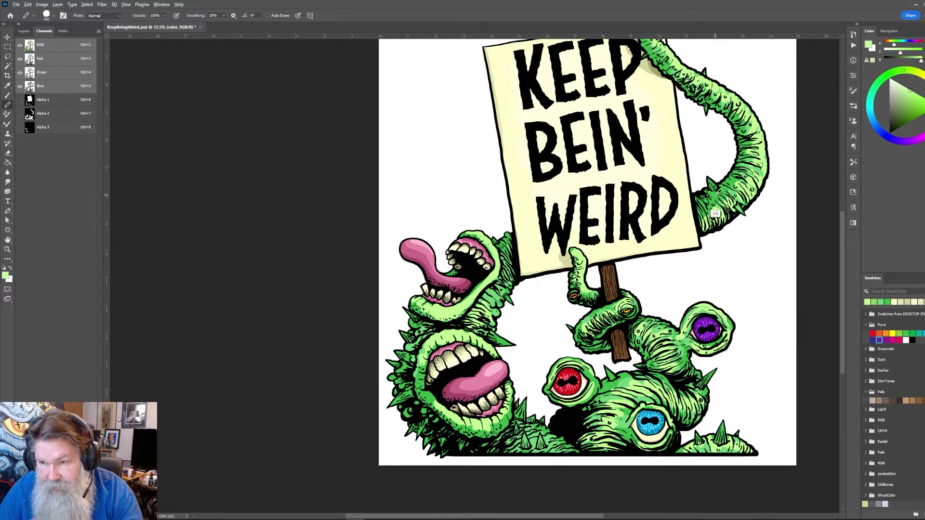
Choose a darker bluish green and shade the spiky hide beside and beneath the lower mouth and the shadowed body beside the red eye
left_click(714, 212, "alt")
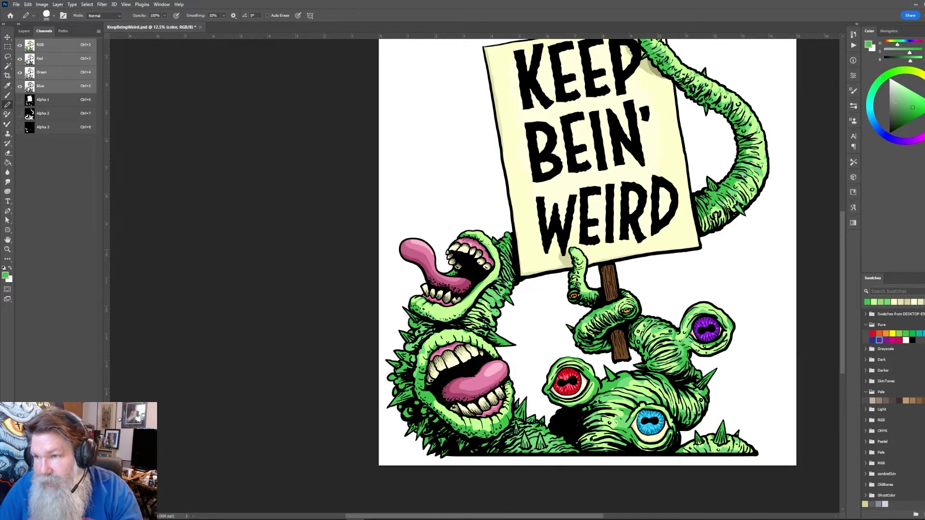
left_click(907, 124)
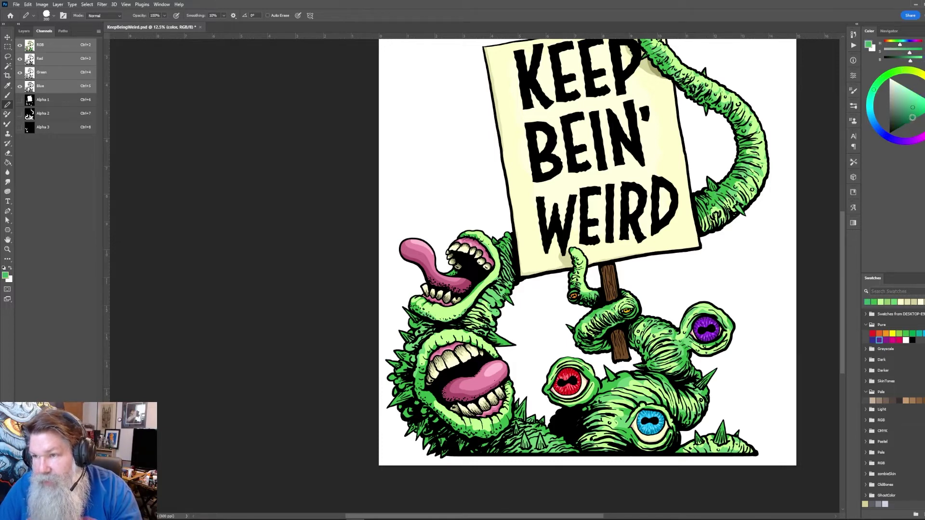
left_click(914, 118)
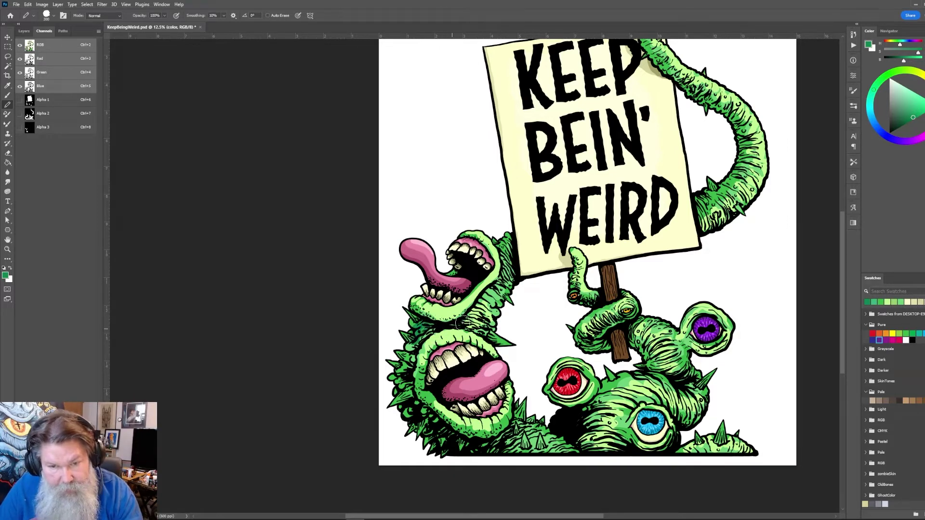
left_click(912, 111)
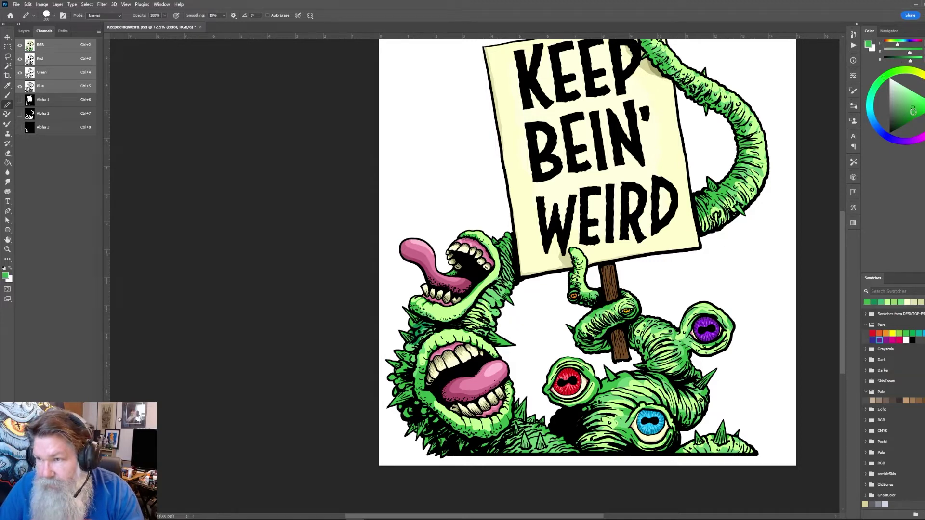
left_click(913, 118)
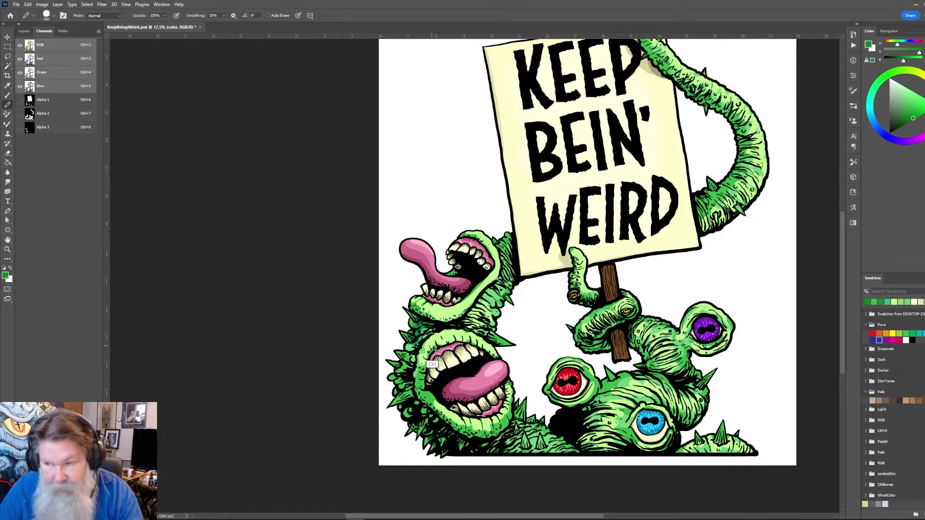
left_click(883, 301)
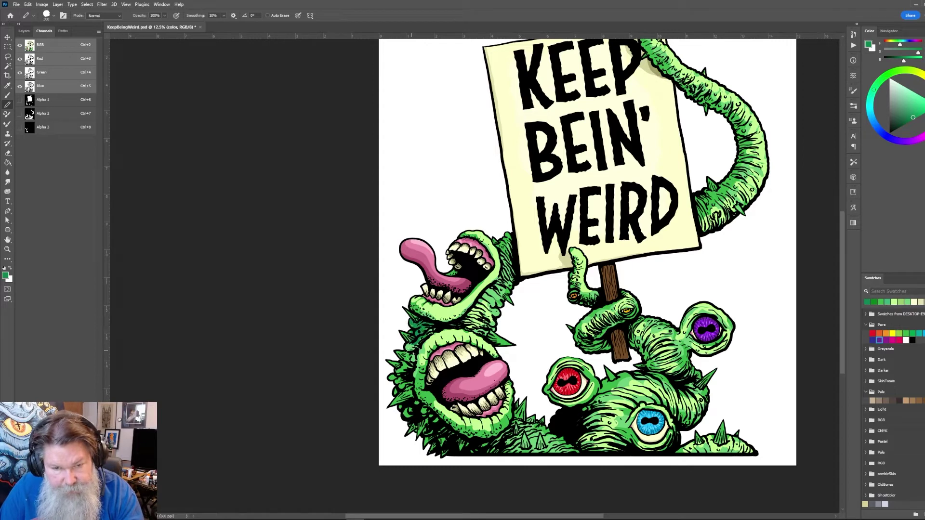
mouse_move(411, 400)
left_mouse_down()
mouse_move(430, 418)
mouse_move(434, 439)
mouse_move(452, 438)
mouse_move(453, 450)
mouse_move(503, 450)
left_mouse_up()
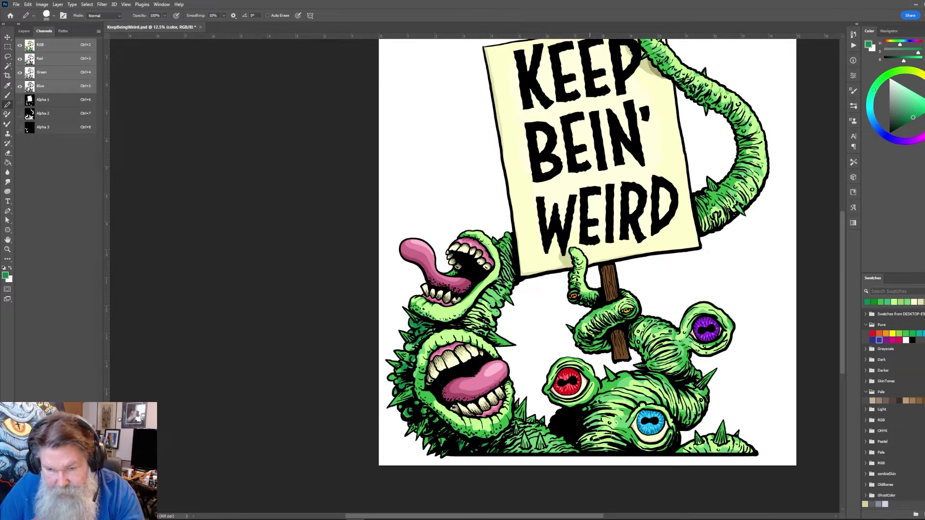
left_click_drag(594, 405, 584, 445)
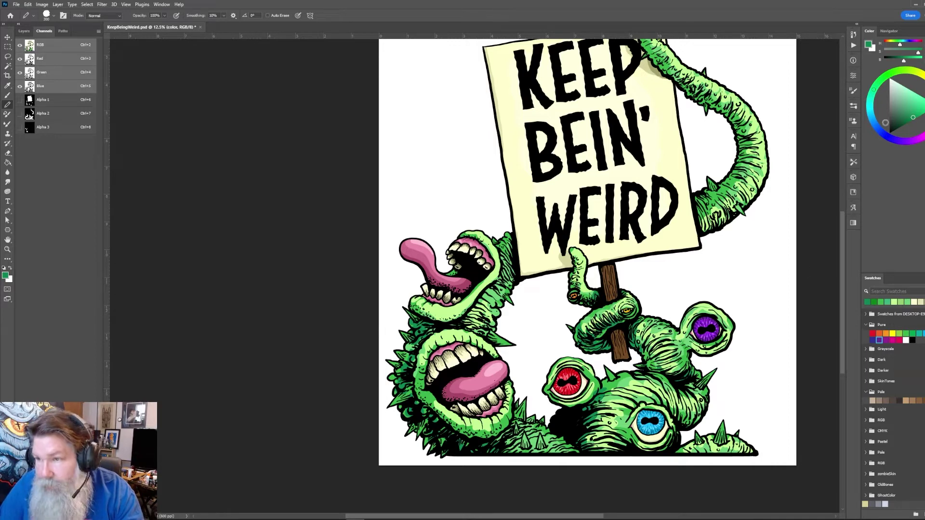
Choose a very dark blue and paint the recesses of the spiky hide around the lower mouth, up to the gap between the mouths
left_click_drag(874, 119, 873, 124)
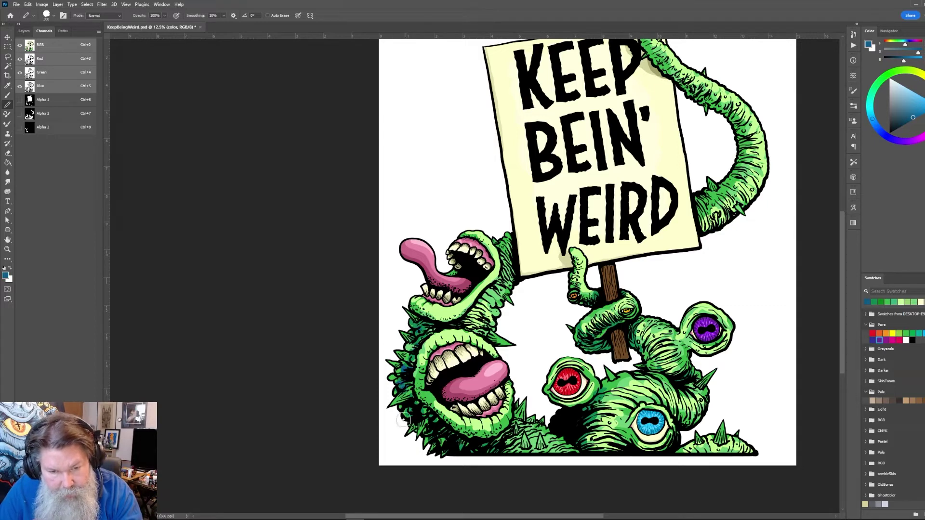
left_click(905, 125)
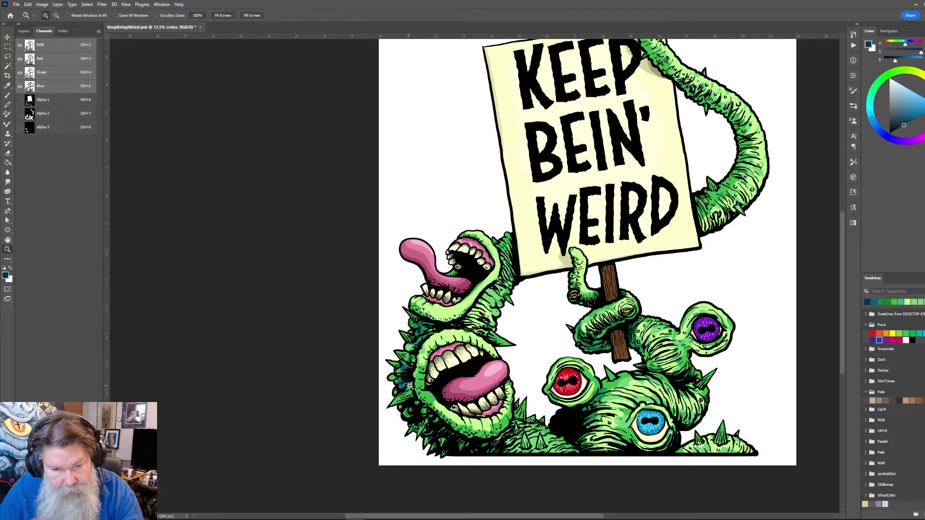
left_click(410, 392, "ctrl")
left_click(413, 395)
key("b")
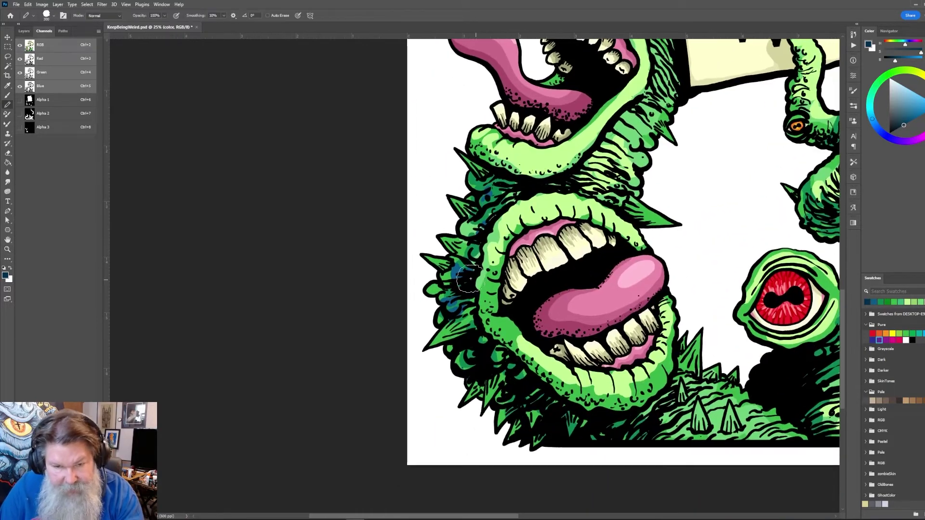
mouse_move(469, 270)
left_mouse_down()
mouse_move(452, 279)
mouse_move(476, 272)
mouse_move(452, 314)
mouse_move(460, 310)
mouse_move(436, 327)
mouse_move(454, 319)
mouse_move(469, 371)
mouse_move(462, 351)
mouse_move(455, 370)
mouse_move(476, 354)
mouse_move(485, 363)
mouse_move(473, 376)
mouse_move(512, 388)
mouse_move(502, 406)
mouse_move(514, 400)
mouse_move(509, 425)
mouse_move(547, 415)
mouse_move(533, 399)
mouse_move(553, 423)
mouse_move(551, 400)
mouse_move(557, 444)
mouse_move(583, 442)
mouse_move(587, 427)
mouse_move(602, 442)
mouse_move(621, 426)
mouse_move(618, 444)
mouse_move(642, 411)
left_mouse_up()
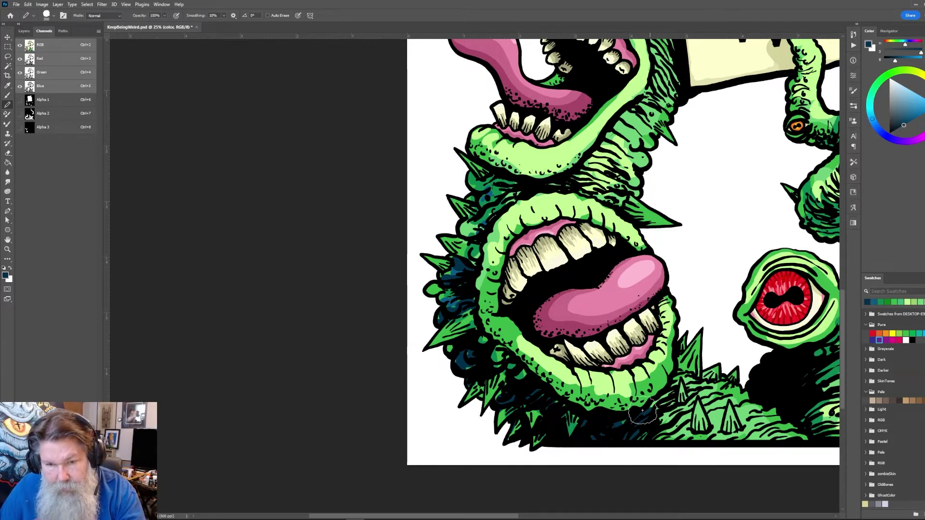
mouse_move(477, 238)
left_mouse_down()
mouse_move(502, 186)
mouse_move(466, 183)
mouse_move(520, 191)
left_mouse_up()
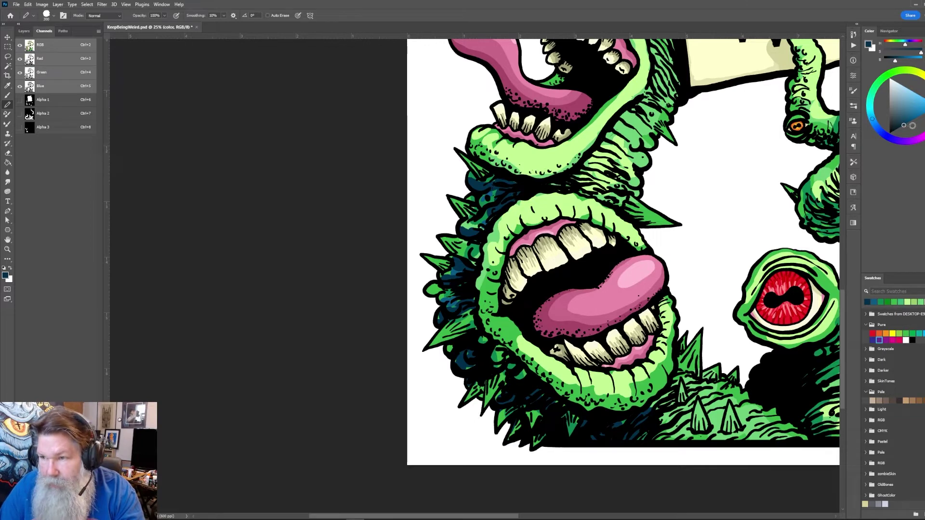
Choose a dark indigo, paint it between the mouths, and fill the dark blue patches beside and beneath the lower mouth with it
left_click(899, 141)
mouse_move(480, 244)
left_mouse_down()
mouse_move(461, 230)
mouse_move(481, 230)
mouse_move(521, 195)
mouse_move(499, 209)
mouse_move(524, 189)
mouse_move(506, 183)
mouse_move(519, 196)
mouse_move(562, 185)
left_mouse_up()
left_click_drag(461, 288, 463, 270)
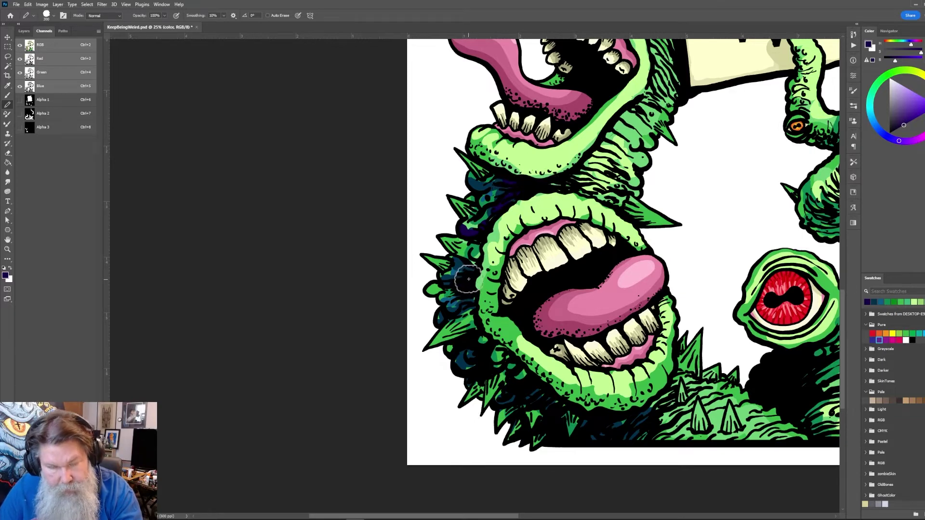
key("g")
left_click(449, 319)
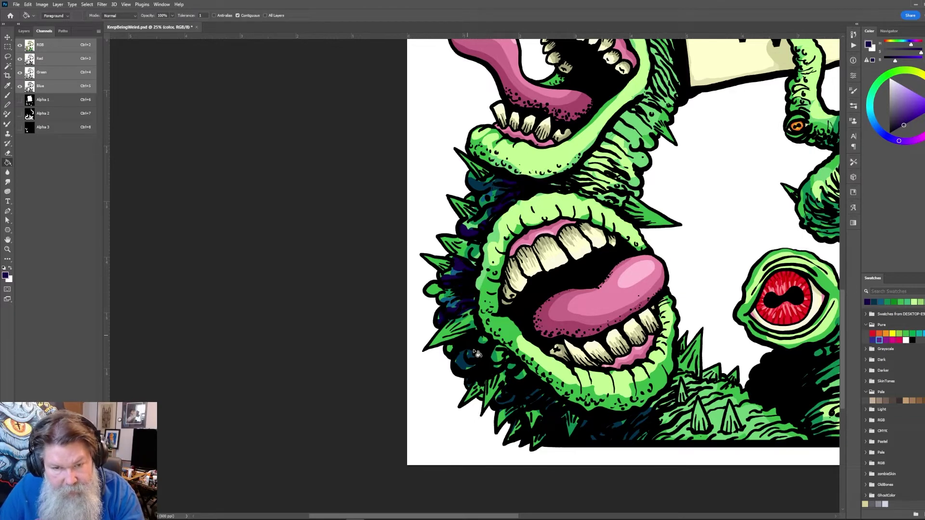
left_click(469, 367)
left_click(507, 404)
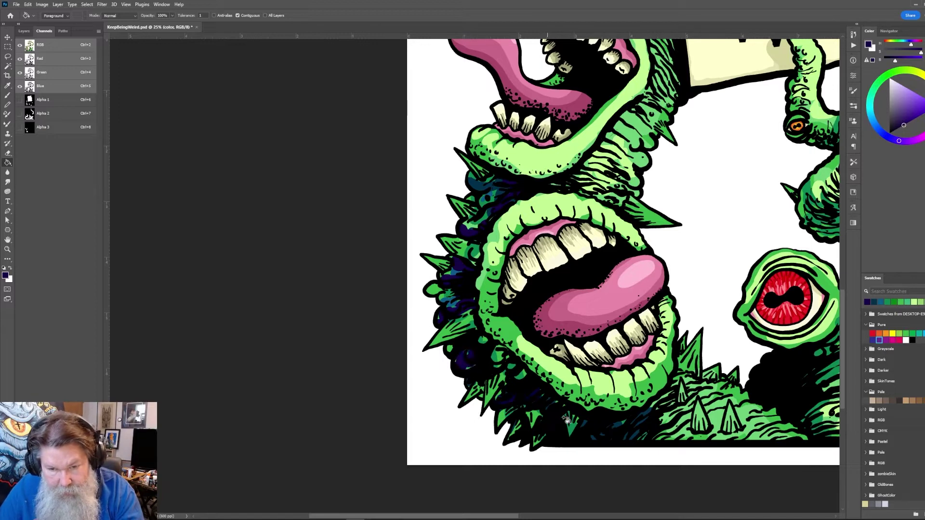
left_click(594, 436)
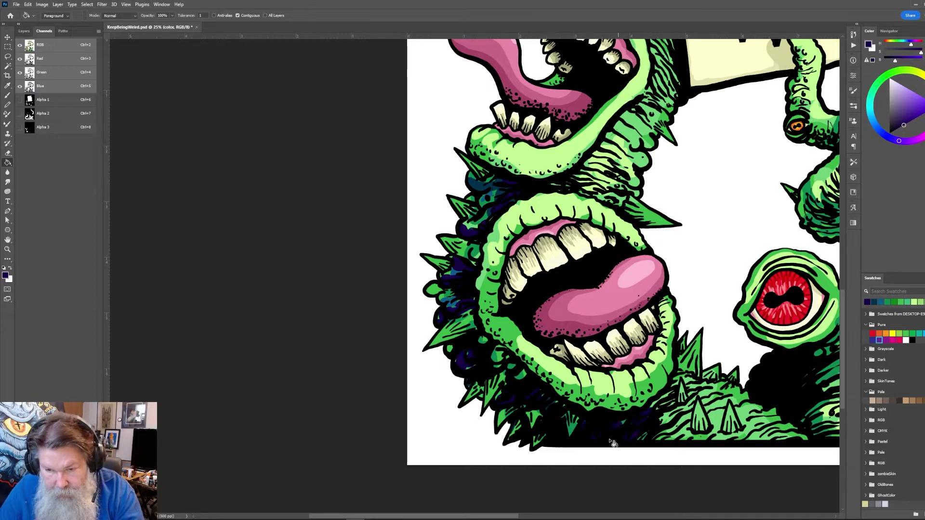
left_click(454, 308)
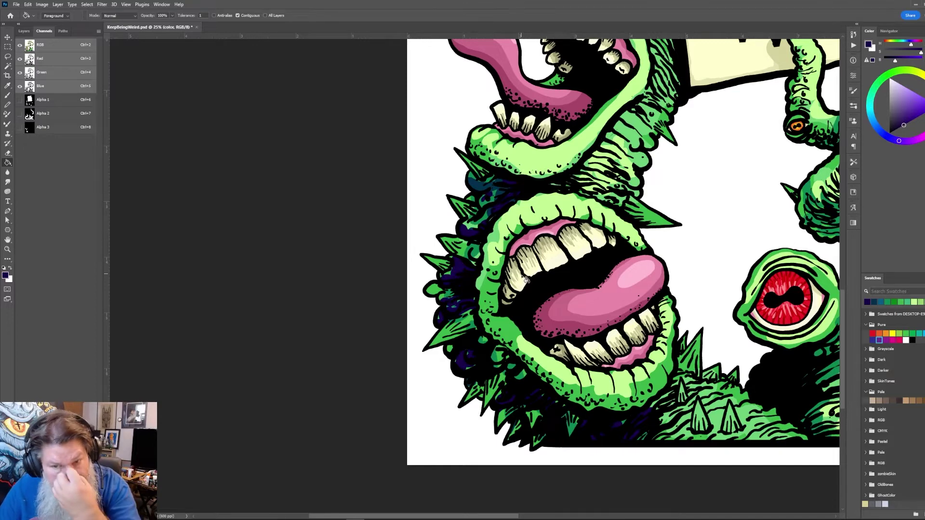
Choose a very dark green and paint it over parts of the indigo hide between the mouths and around the lower mouth
key("b")
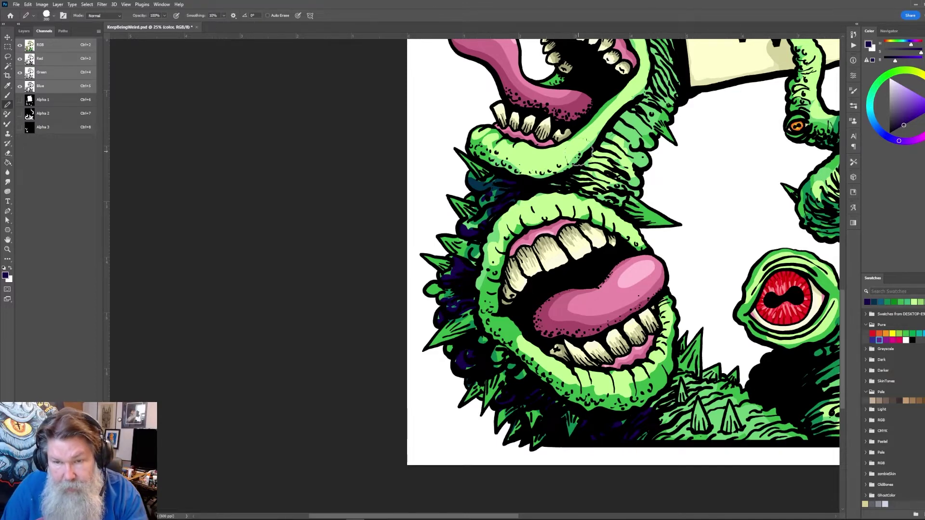
left_click(488, 214, "alt")
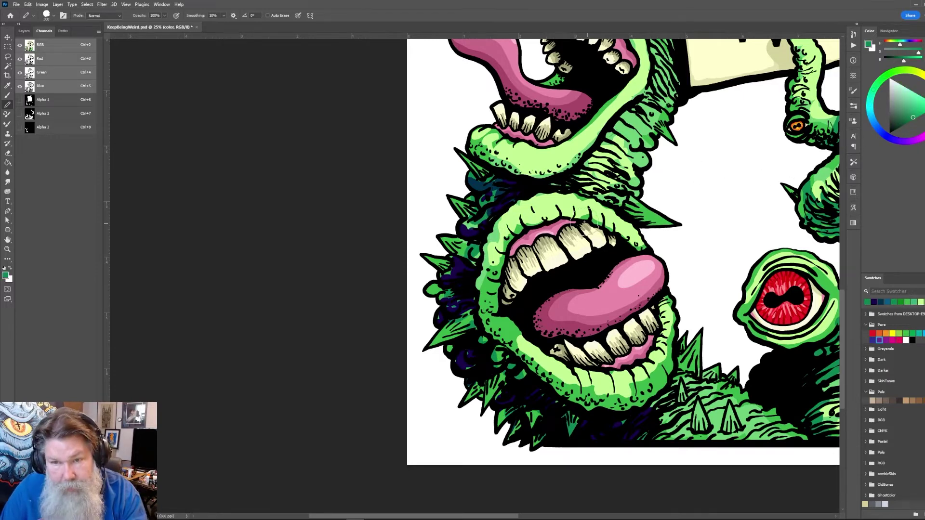
left_click(654, 213, "alt")
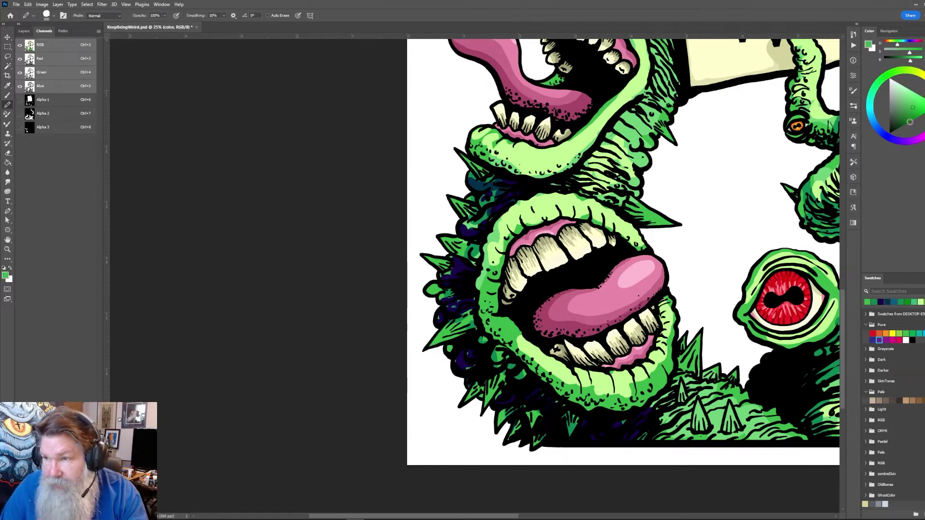
left_click(907, 125)
mouse_move(487, 208)
left_mouse_down()
mouse_move(466, 228)
mouse_move(490, 215)
mouse_move(497, 194)
mouse_move(473, 176)
mouse_move(496, 179)
mouse_move(457, 280)
mouse_move(456, 271)
mouse_move(443, 277)
mouse_move(474, 262)
left_mouse_up()
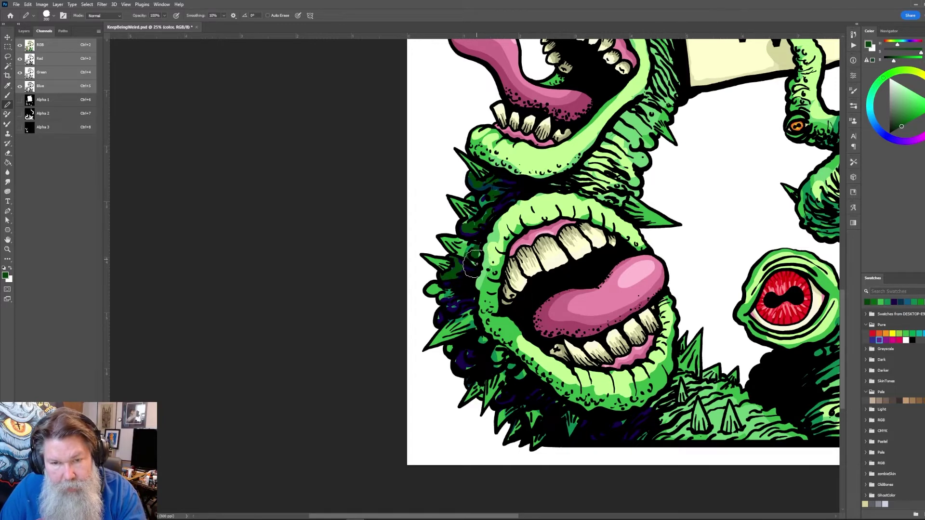
left_click_drag(515, 191, 561, 186)
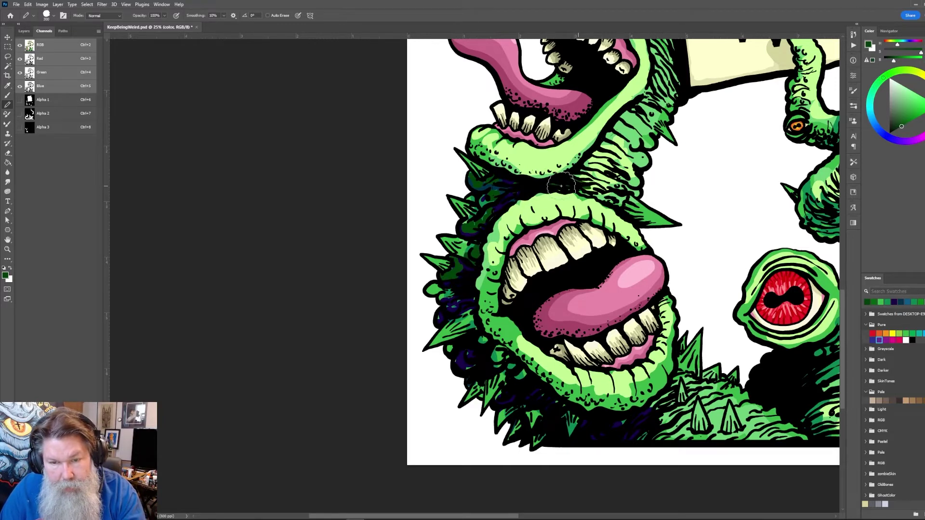
mouse_move(451, 303)
left_mouse_down()
mouse_move(441, 301)
mouse_move(441, 318)
mouse_move(454, 316)
mouse_move(467, 355)
mouse_move(455, 347)
mouse_move(469, 361)
mouse_move(487, 343)
mouse_move(522, 374)
mouse_move(549, 429)
mouse_move(546, 349)
left_mouse_up()
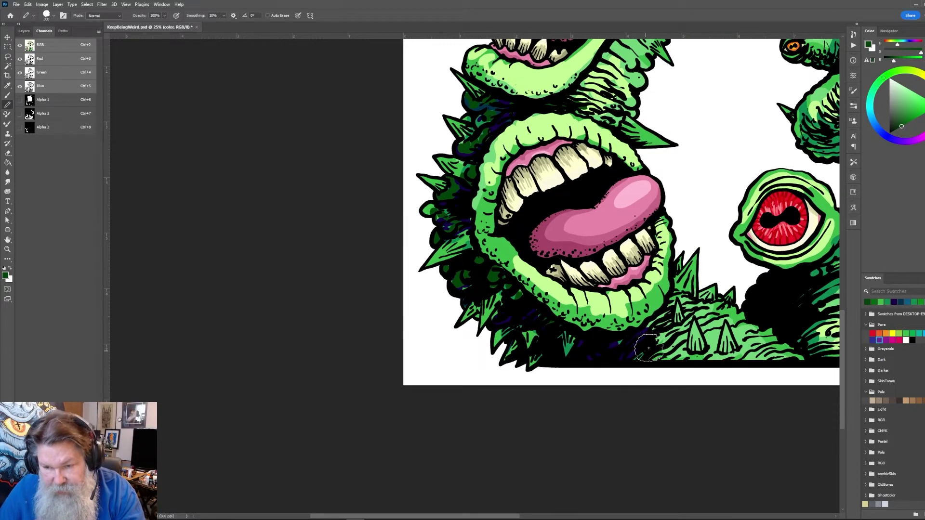
Sample the dark indigo from the hide and deepen the shadows around the lower mouth and in the gap beneath the upper mouth
left_click(620, 342, "alt")
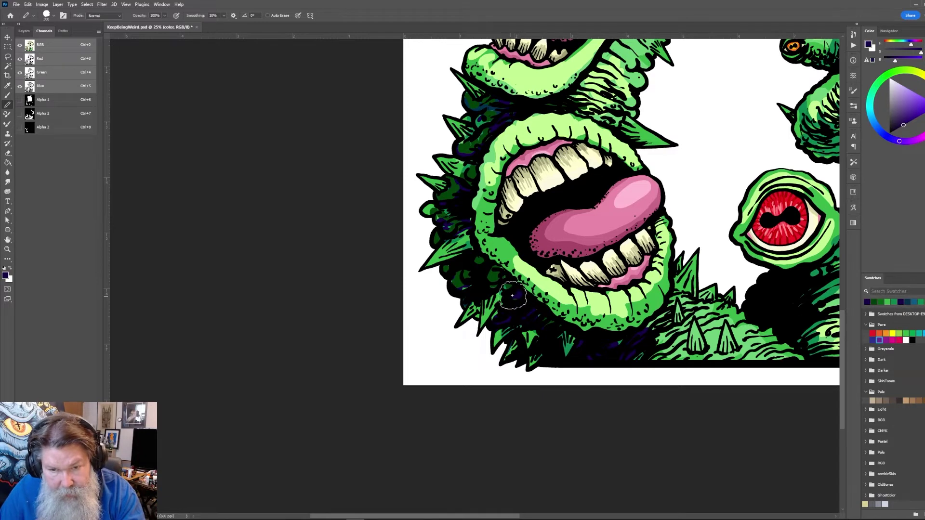
mouse_move(502, 275)
left_mouse_down()
mouse_move(483, 260)
mouse_move(464, 281)
mouse_move(449, 265)
left_mouse_up()
mouse_move(489, 219)
left_mouse_down()
mouse_move(461, 215)
mouse_move(442, 237)
mouse_move(472, 220)
left_mouse_up()
mouse_move(501, 141)
left_mouse_down()
mouse_move(448, 262)
mouse_move(423, 263)
mouse_move(436, 240)
mouse_move(424, 226)
mouse_move(506, 224)
left_mouse_up()
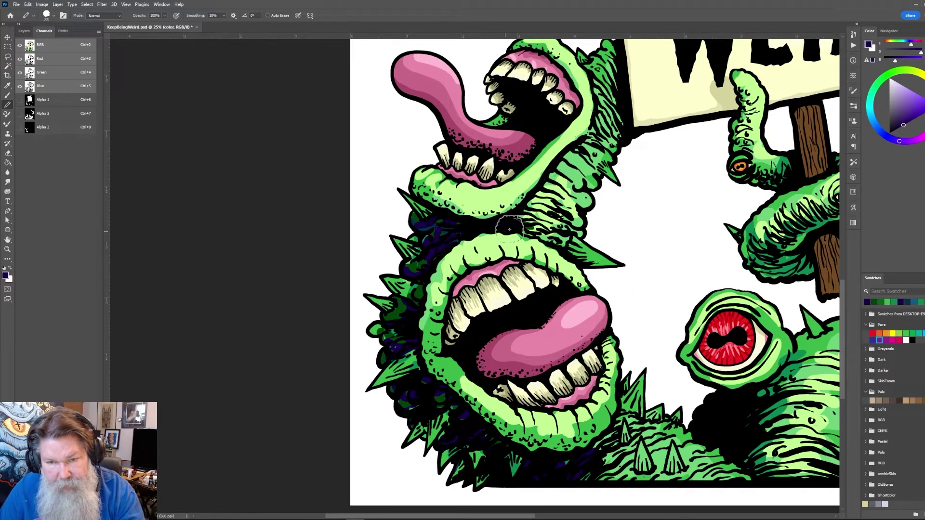
Shade the upper mouth's neck with a sampled darker green and touch up the area beside the sign with the sampled mid green
left_click_drag(612, 159, 560, 231)
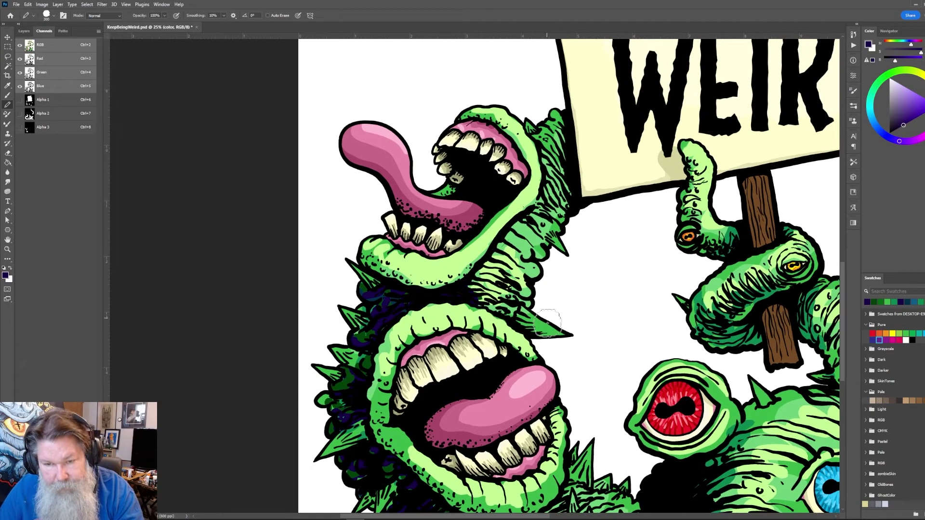
left_click(545, 343, "alt")
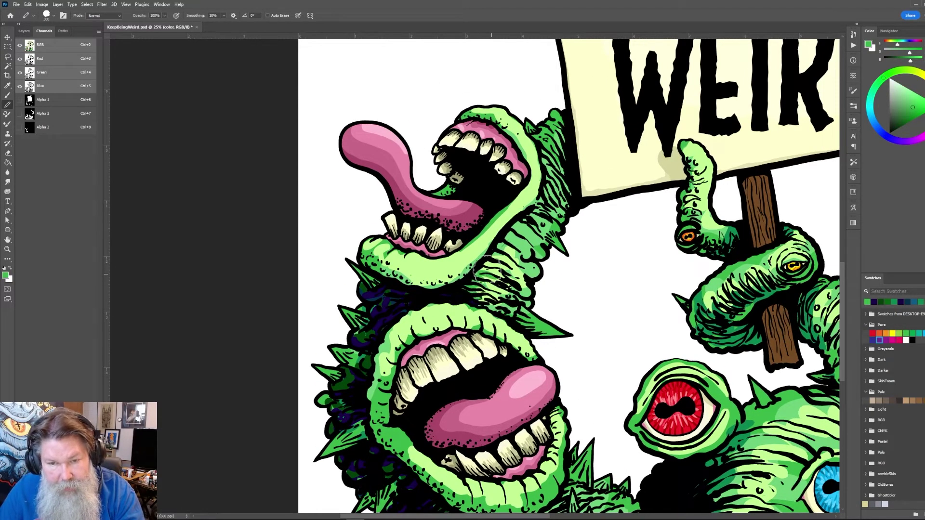
left_click(548, 248, "alt")
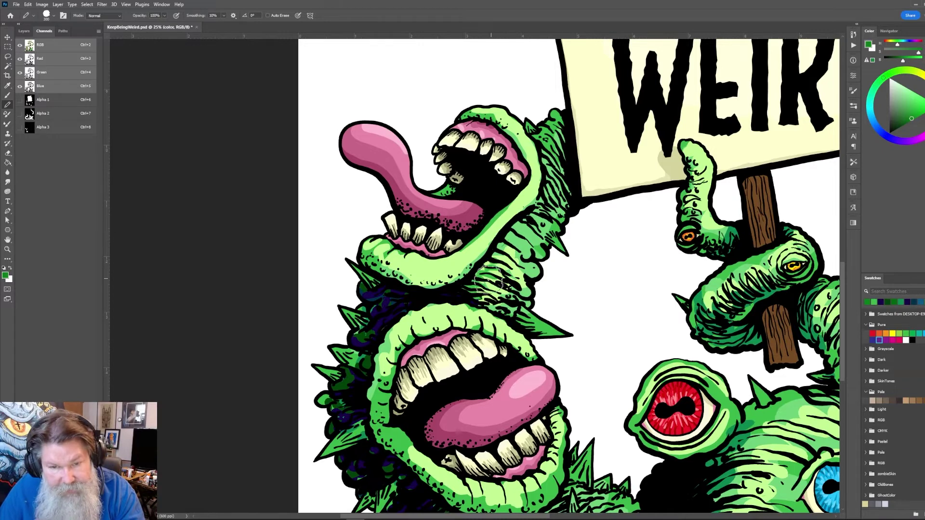
mouse_move(503, 292)
left_mouse_down()
mouse_move(478, 268)
mouse_move(515, 250)
mouse_move(520, 241)
mouse_move(505, 244)
mouse_move(513, 228)
mouse_move(532, 227)
mouse_move(554, 202)
mouse_move(549, 138)
mouse_move(562, 172)
mouse_move(563, 156)
mouse_move(565, 207)
mouse_move(555, 201)
mouse_move(569, 164)
mouse_move(563, 137)
mouse_move(544, 205)
mouse_move(570, 214)
mouse_move(571, 242)
left_mouse_up()
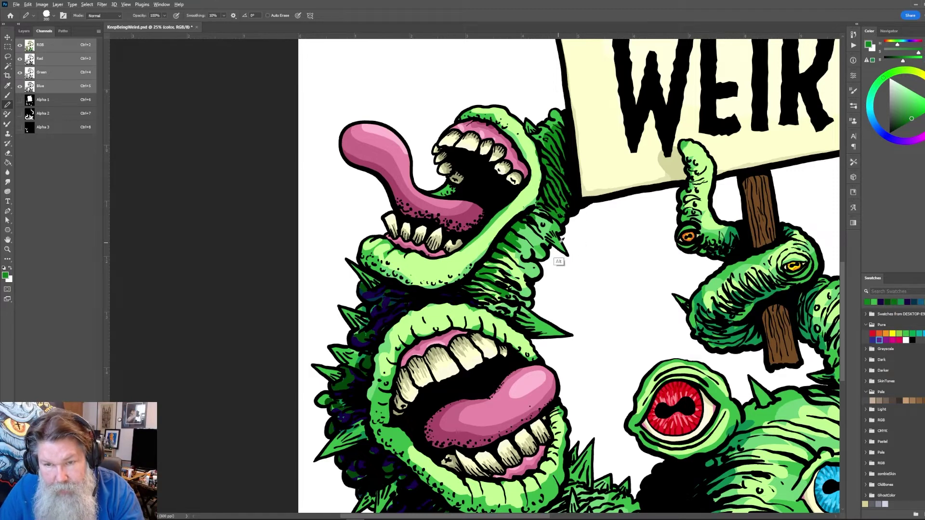
left_click(563, 195, "alt")
mouse_move(559, 190)
left_mouse_down()
mouse_move(549, 193)
mouse_move(556, 212)
mouse_move(561, 137)
left_mouse_up()
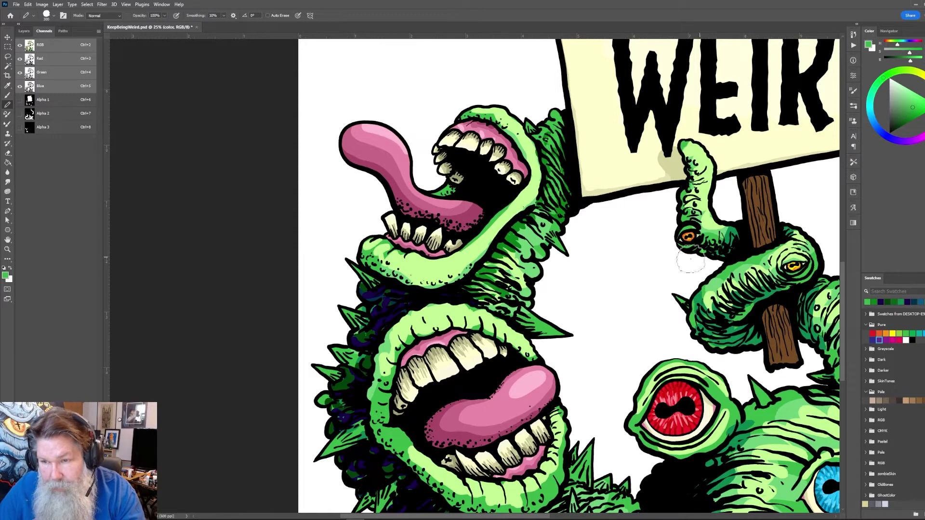
Sample the darker green from the neck and shade the small upright tentacle and the coil wrapped around the sign post
left_click_drag(658, 260, 582, 234)
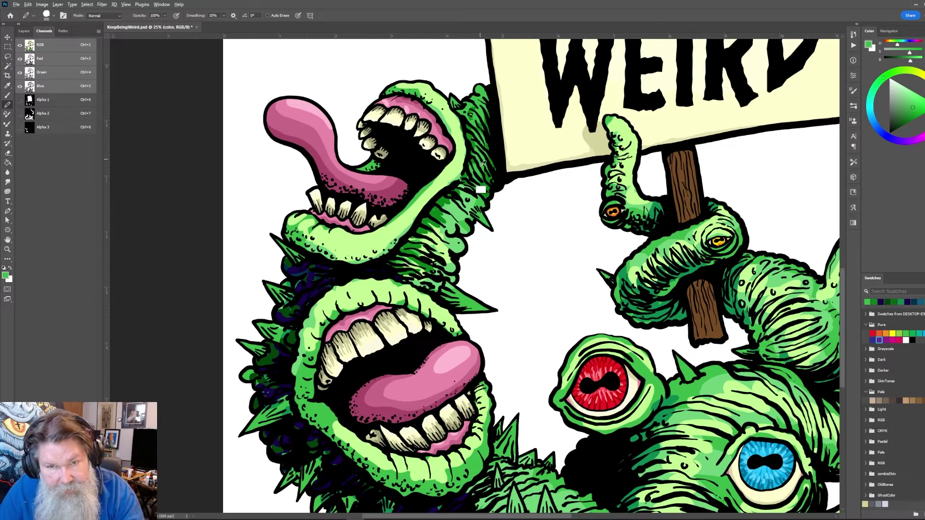
left_click(445, 198, "alt")
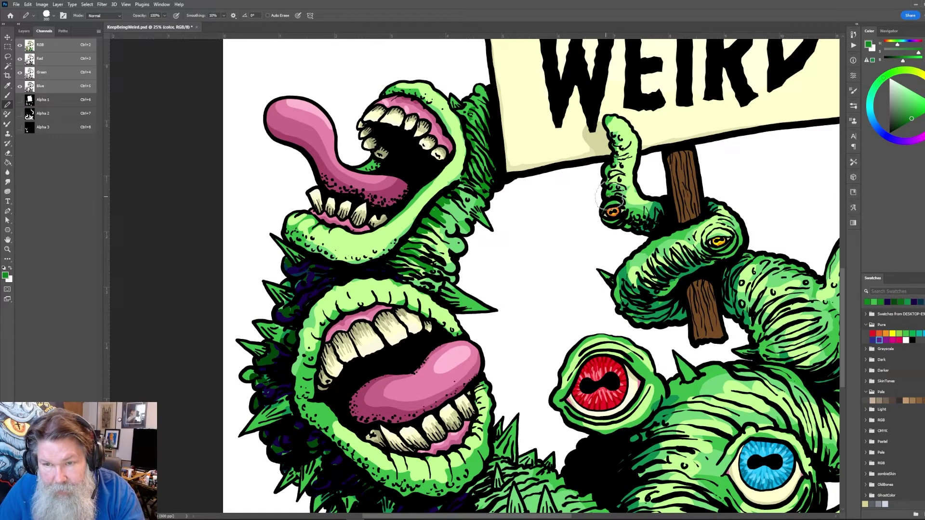
mouse_move(609, 201)
left_mouse_down()
mouse_move(623, 225)
mouse_move(656, 223)
mouse_move(670, 200)
left_mouse_up()
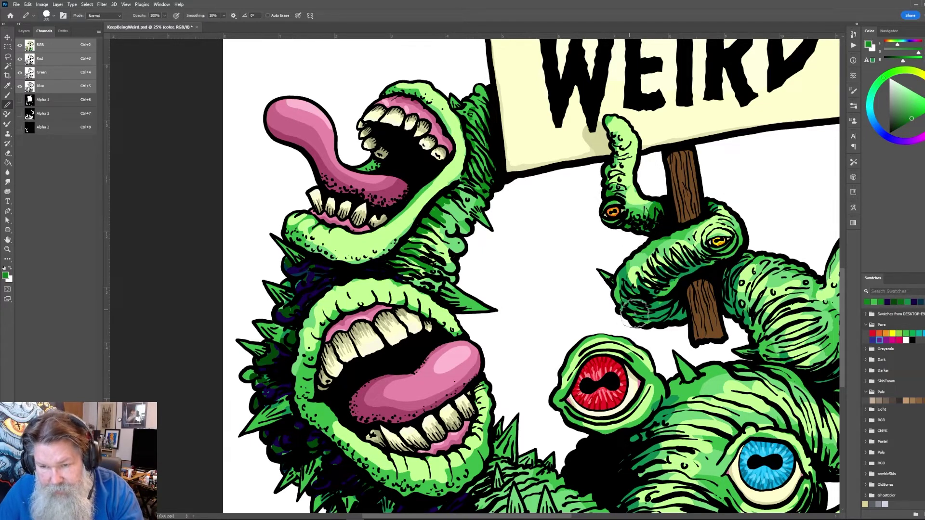
key("alt")
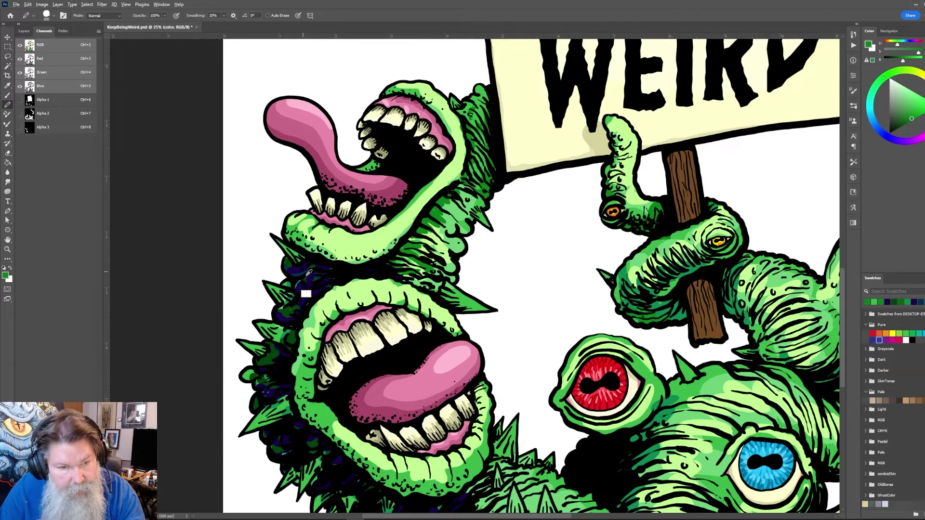
Sample the dark indigo from the hide and shade the coil's underside, the small tentacle's base and the folds of the eye tentacle
left_click(311, 278, "alt")
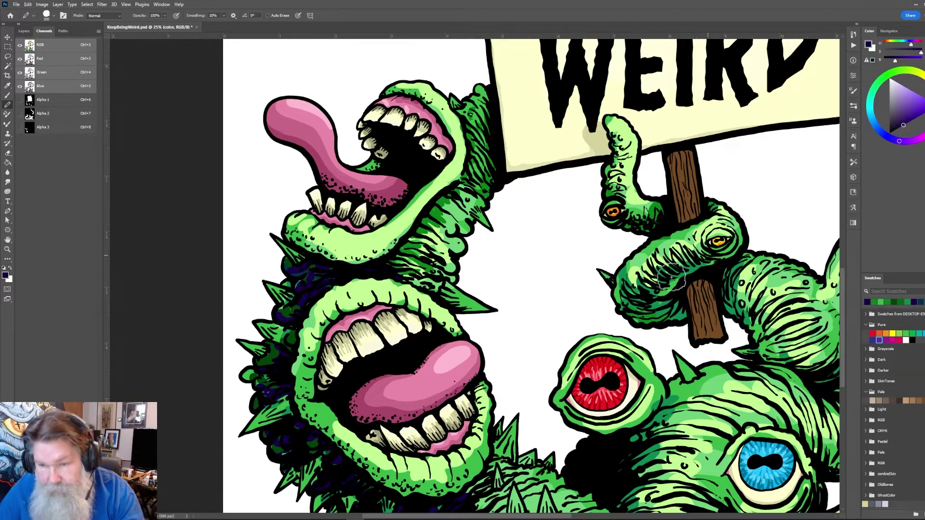
mouse_move(624, 313)
left_mouse_down()
mouse_move(659, 312)
mouse_move(652, 319)
mouse_move(687, 313)
left_mouse_up()
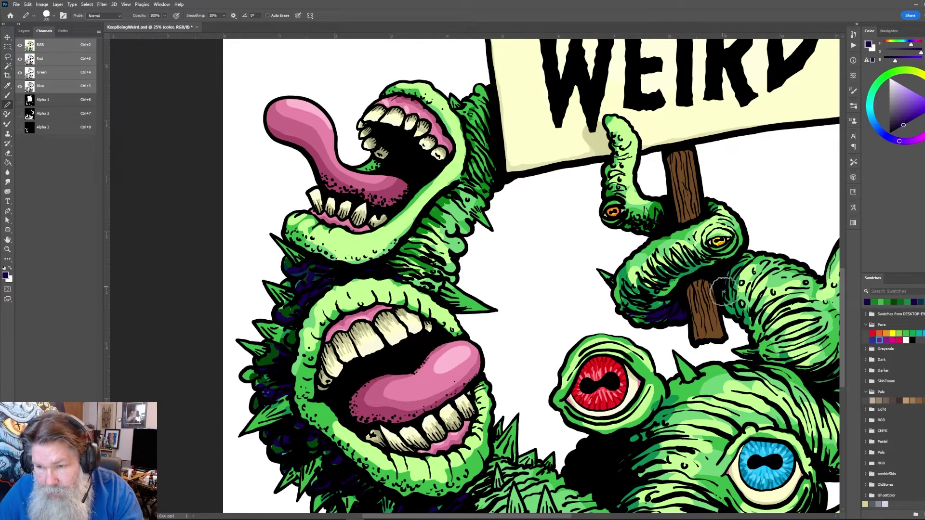
left_click_drag(648, 217, 662, 207)
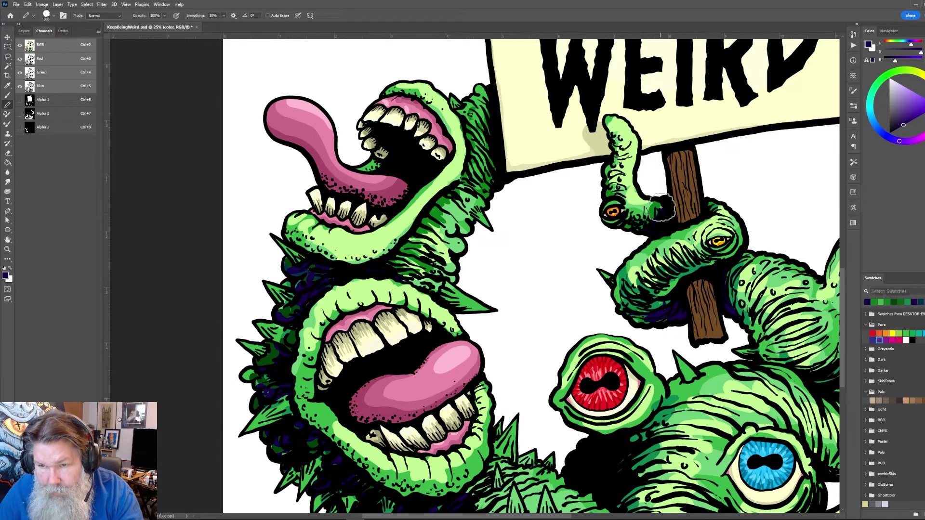
left_click_drag(719, 267, 609, 228)
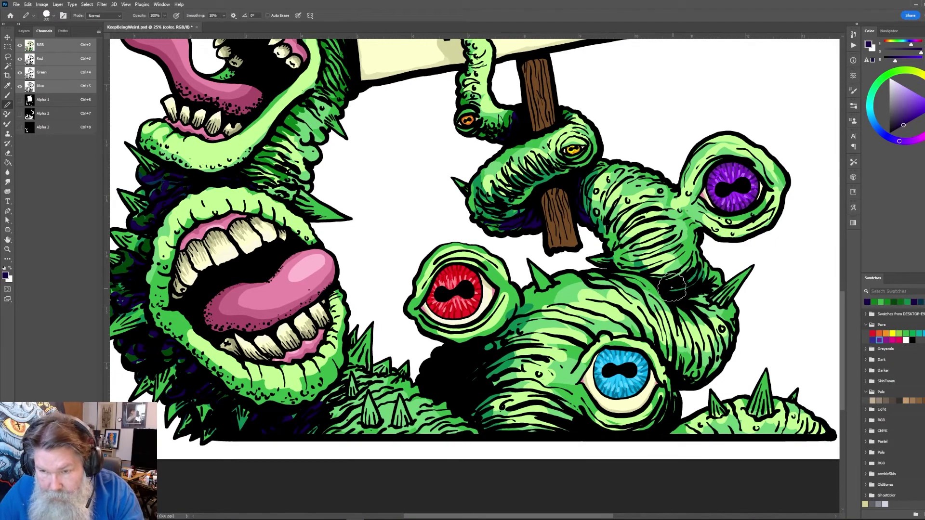
mouse_move(672, 287)
left_mouse_down()
mouse_move(702, 277)
mouse_move(706, 286)
left_mouse_up()
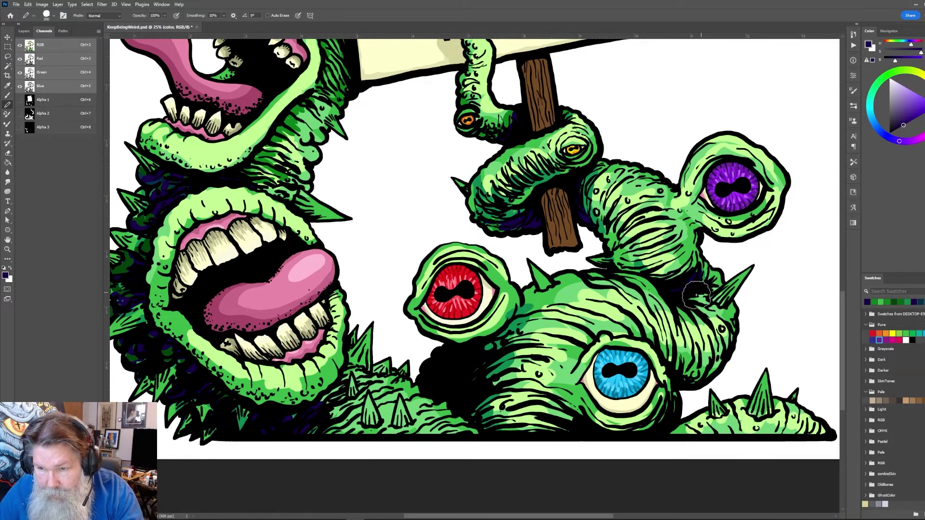
left_click_drag(675, 406, 694, 304)
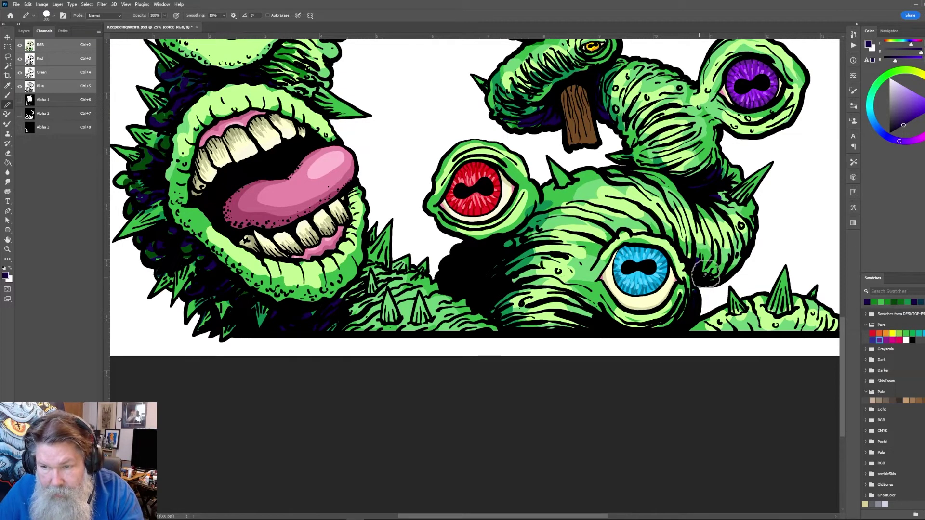
Choose a slightly lighter indigo-purple and fill dark indigo patches around the lower mouth and under the coil on the sign post
left_click_drag(403, 240, 634, 257)
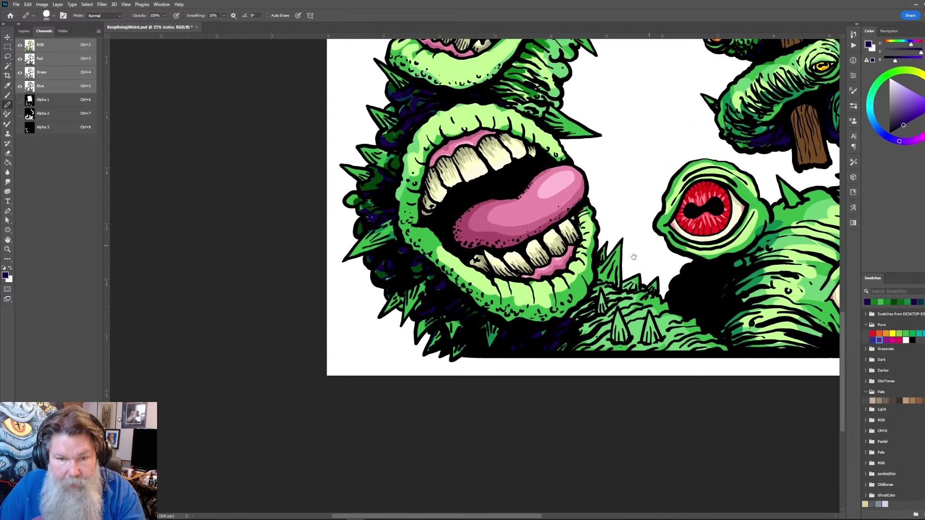
left_click_drag(453, 311, 466, 388)
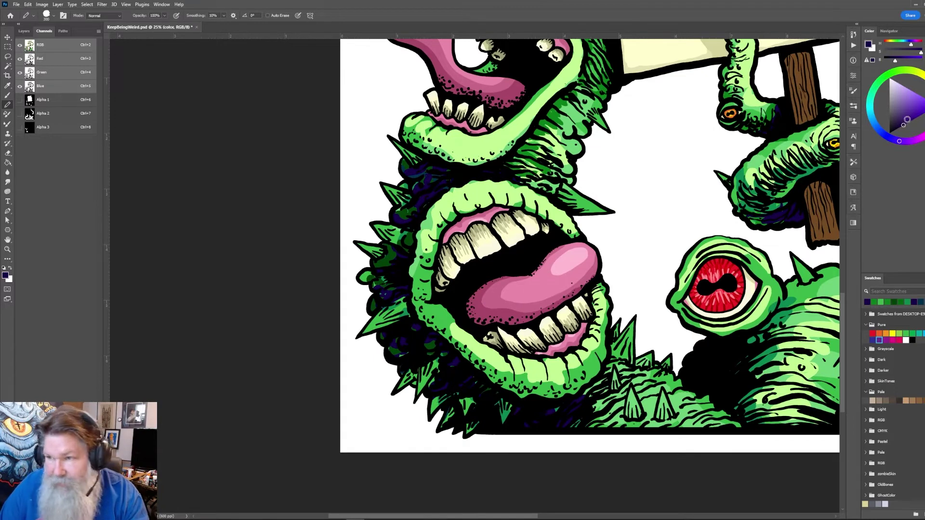
left_click_drag(902, 120, 906, 117)
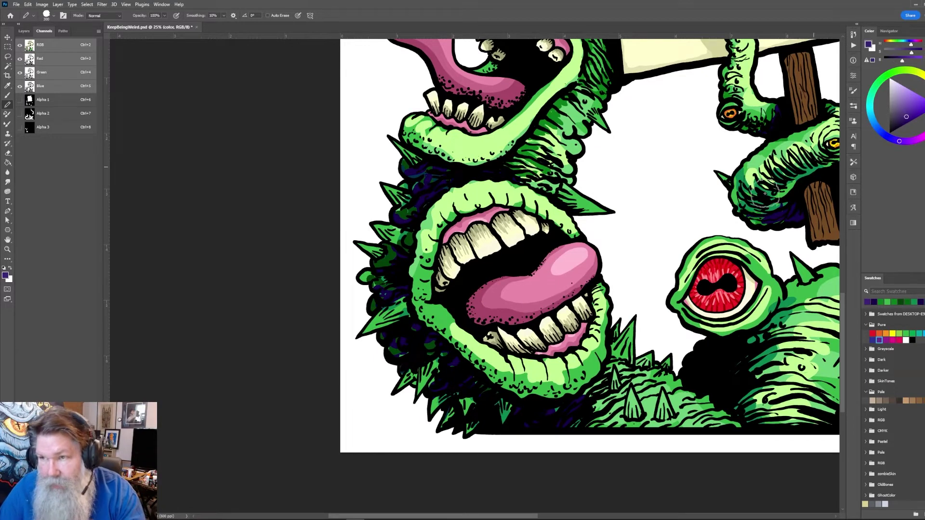
key("g")
left_click(460, 367)
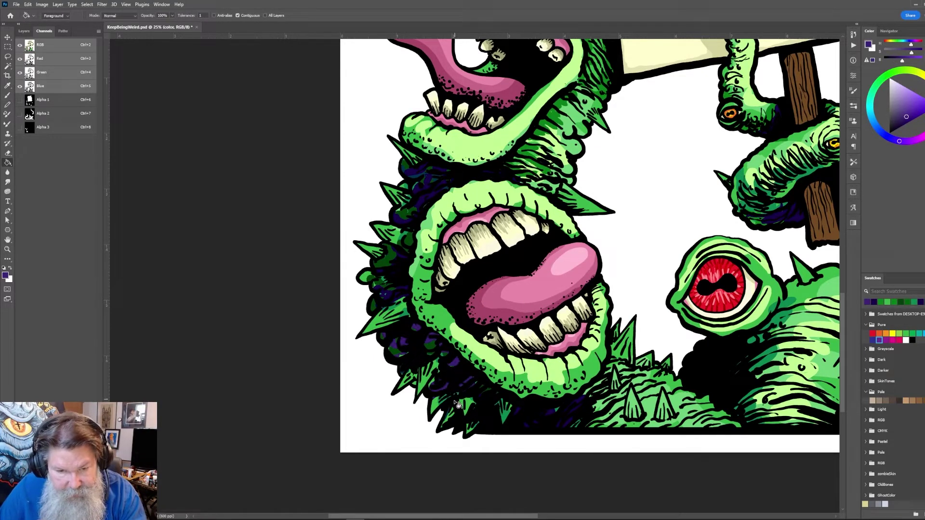
left_click(535, 423)
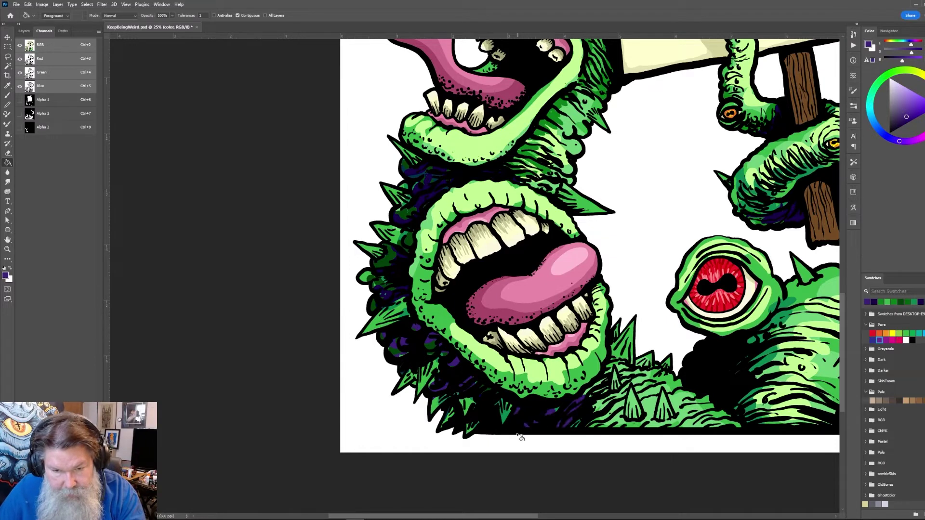
left_click(402, 297)
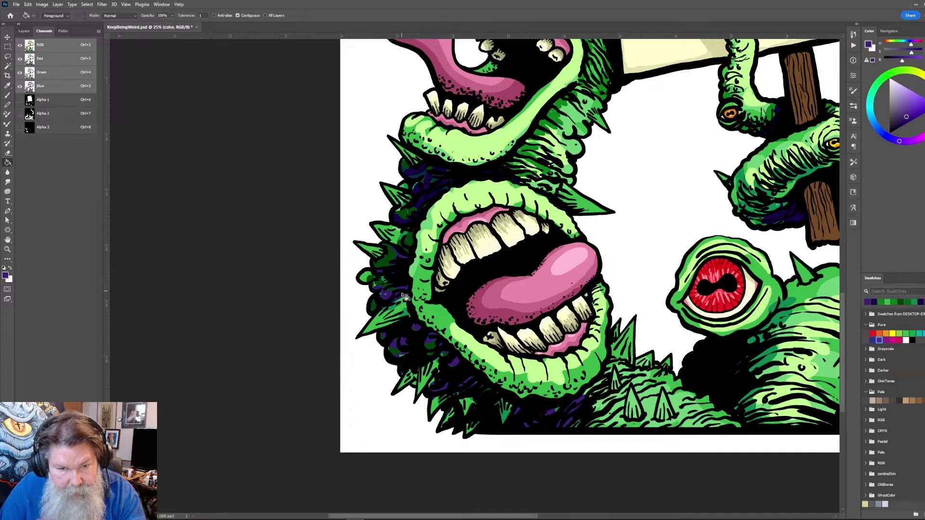
left_click(425, 205)
left_click_drag(750, 355, 595, 362)
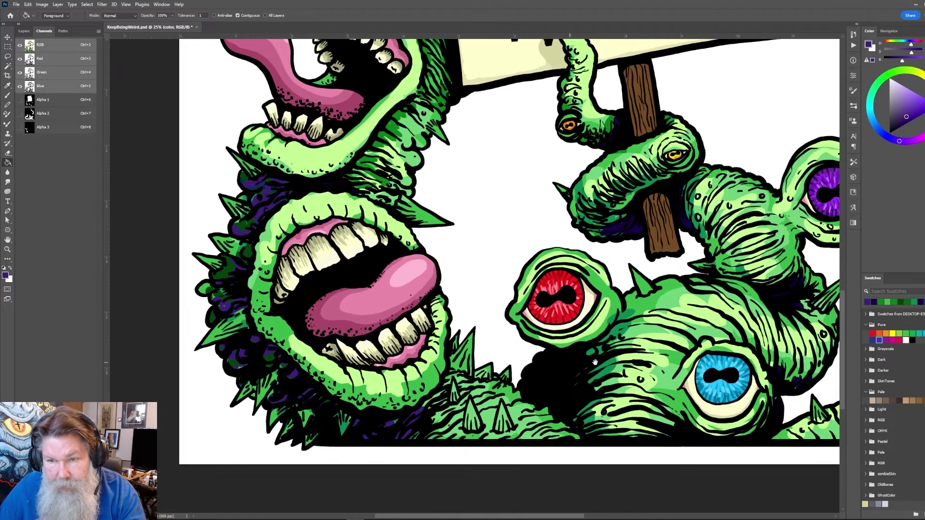
left_click(637, 236)
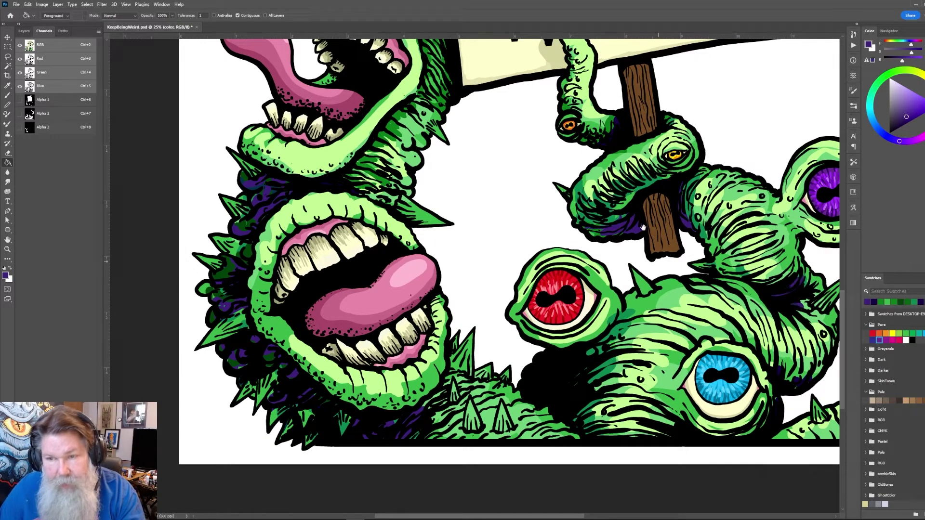
Paint the indigo-purple into the shadows of the upper mouth's neck, from beside the sign down to the lower mouth
scroll(643, 228, "up", 3)
key("z")
left_click(492, 360, "alt")
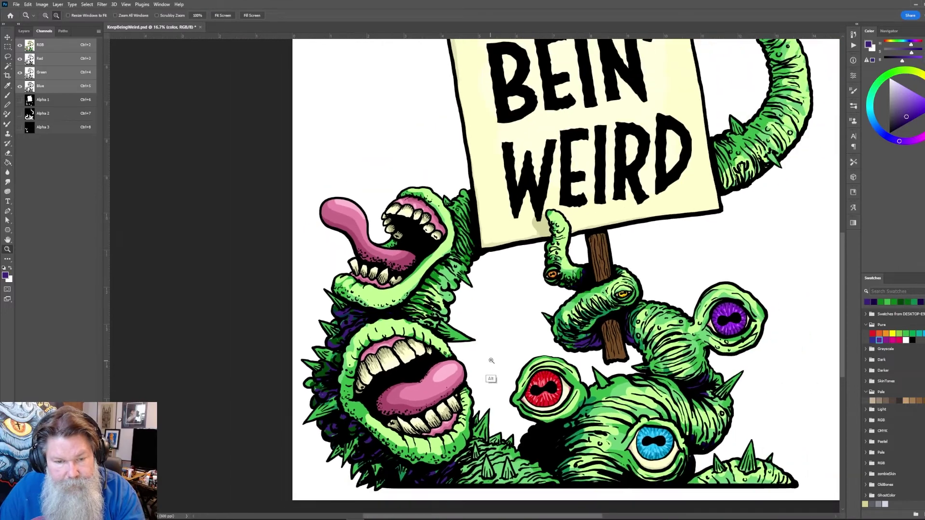
left_click(491, 361, "alt")
key("g")
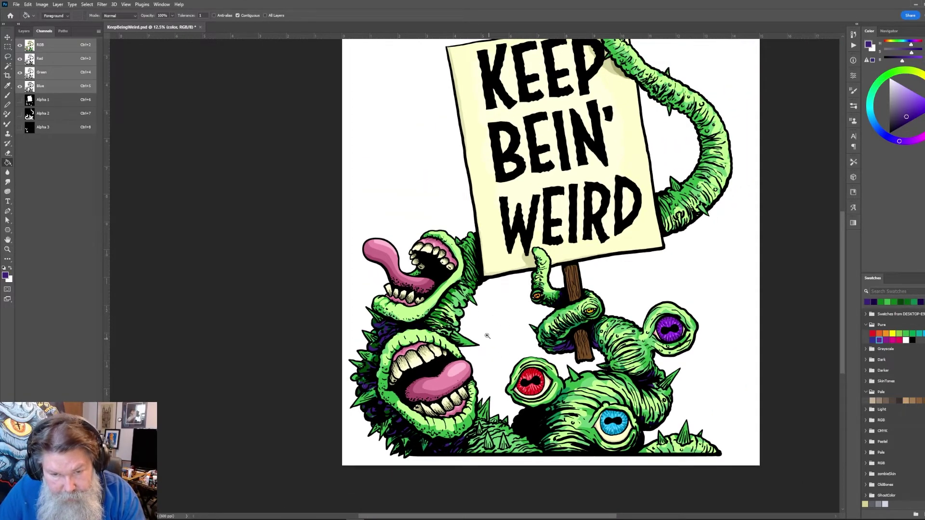
key("z")
left_click(486, 329)
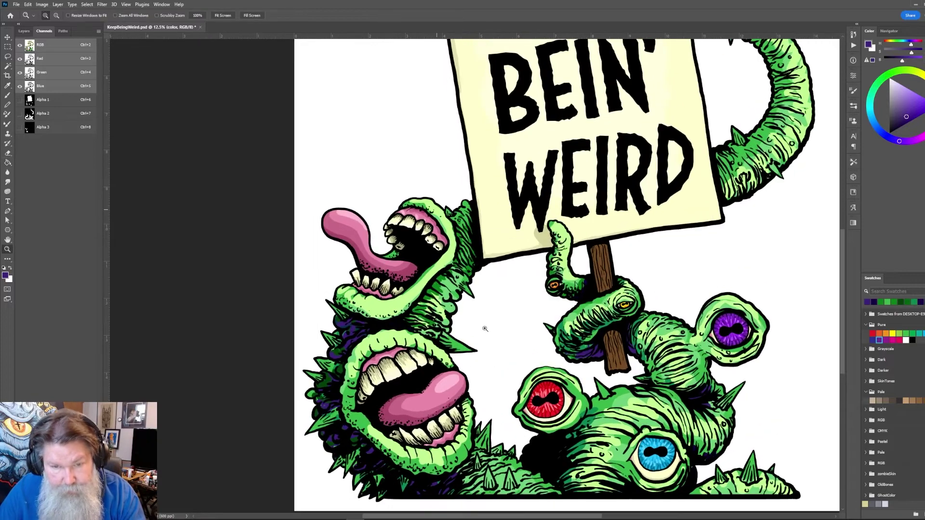
left_click(485, 329)
key("b")
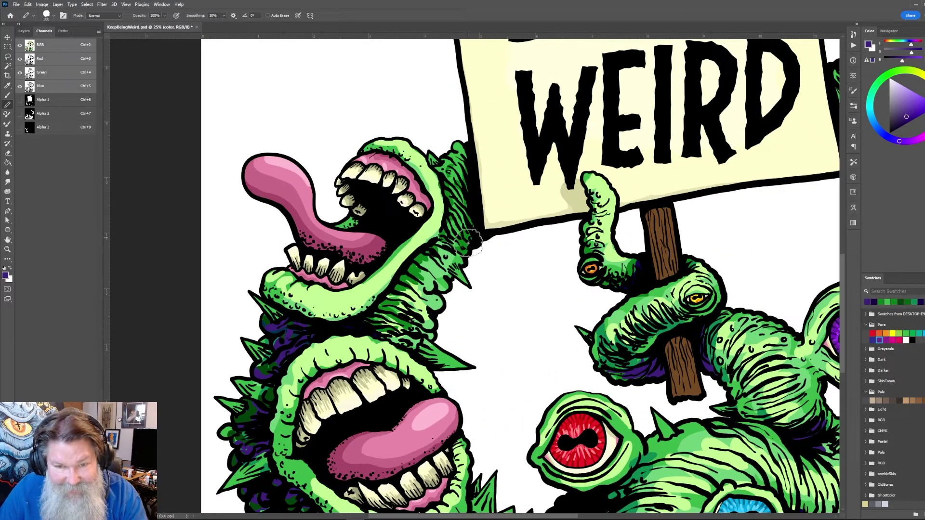
left_click_drag(468, 244, 471, 169)
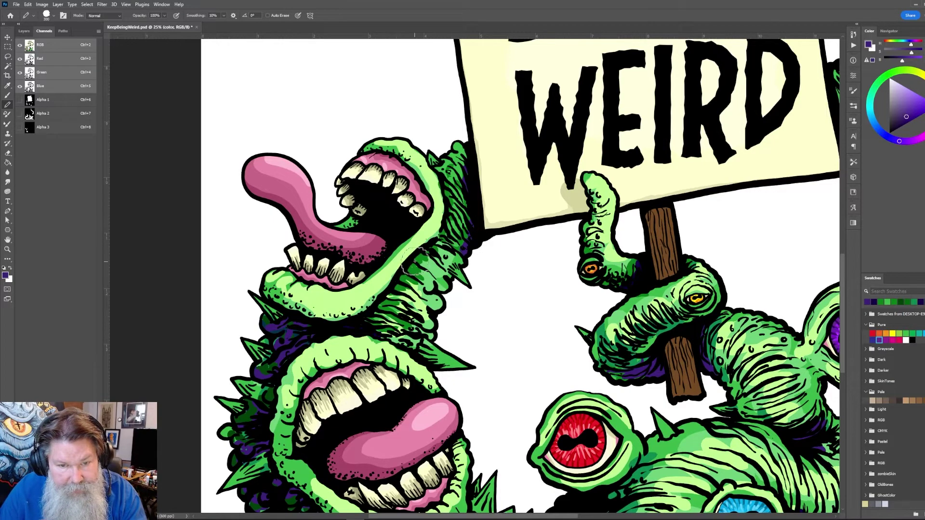
left_click_drag(413, 261, 370, 328)
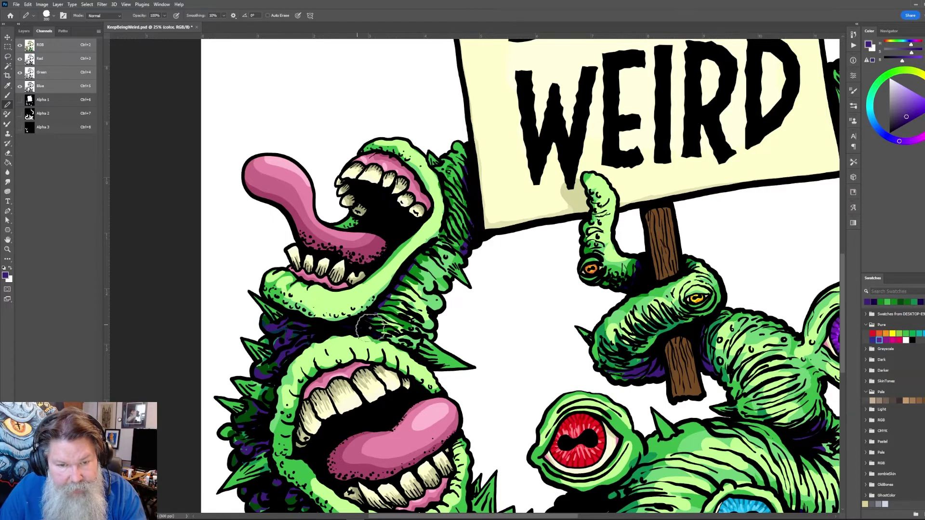
Add indigo-purple shadows beside the lower mouth, beneath the red eye and around the purple-eyed tentacle near the sign post
scroll(370, 329, "down", 5)
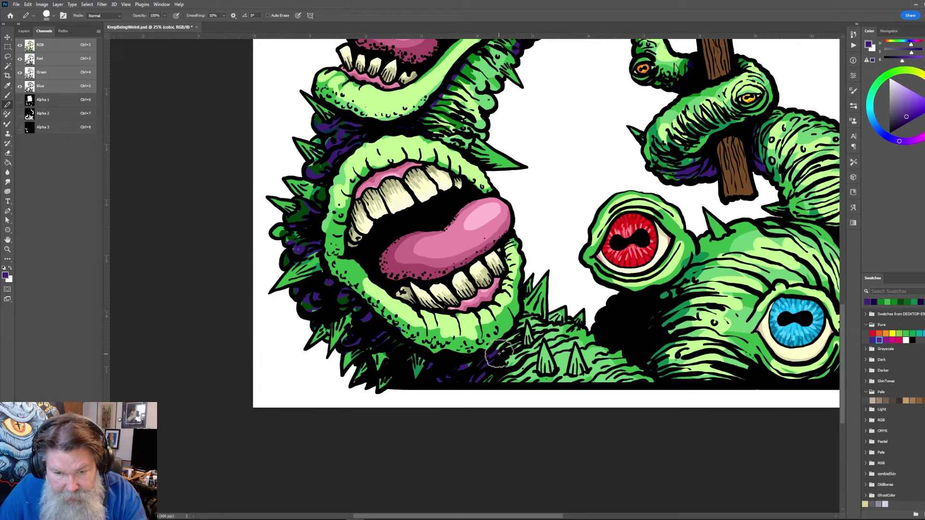
left_click_drag(498, 354, 526, 309)
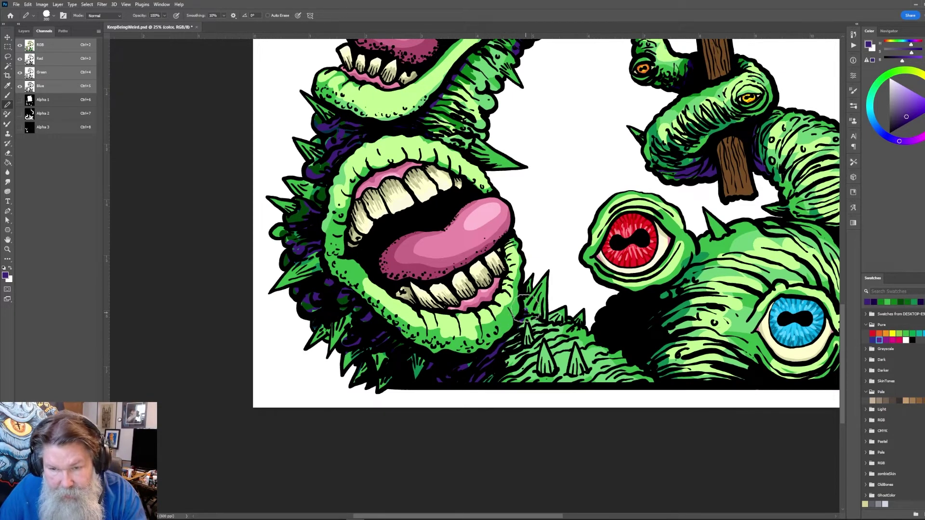
left_click_drag(764, 232, 664, 233)
left_click_drag(615, 261, 550, 299)
mouse_move(708, 369)
left_mouse_down()
mouse_move(617, 283)
mouse_move(580, 271)
mouse_move(631, 332)
left_mouse_up()
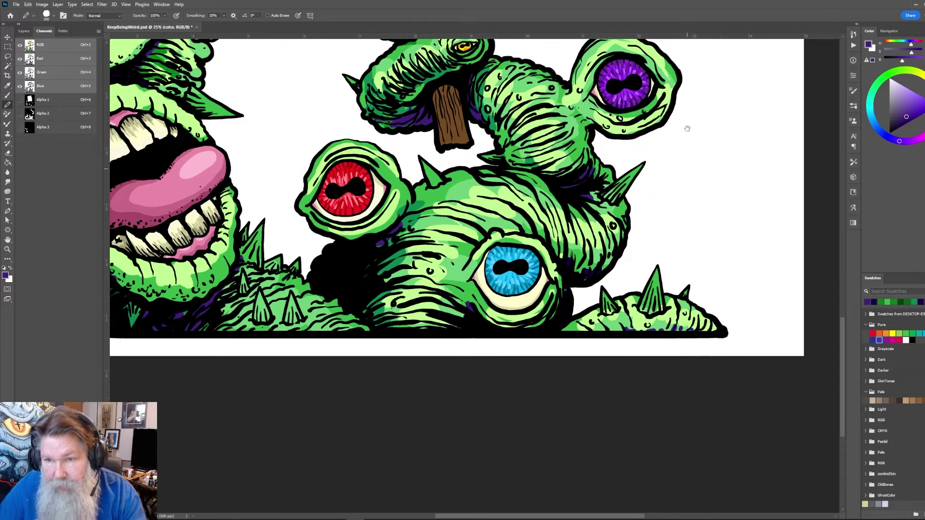
left_click_drag(687, 129, 679, 232)
mouse_move(583, 233)
left_mouse_down()
mouse_move(595, 227)
mouse_move(621, 239)
mouse_move(593, 243)
mouse_move(593, 233)
left_mouse_up()
mouse_move(514, 180)
left_mouse_down()
mouse_move(470, 188)
mouse_move(481, 166)
mouse_move(477, 176)
left_mouse_up()
Shade the inner edge of the long tentacle beside and over the sign with the indigo-purple
left_click_drag(543, 104, 499, 422)
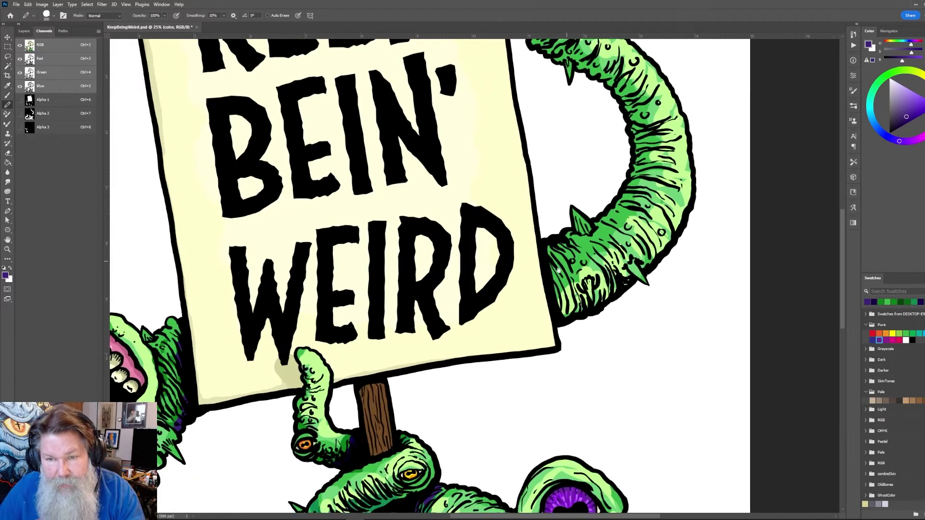
mouse_move(625, 137)
left_mouse_down()
mouse_move(639, 132)
mouse_move(625, 104)
mouse_move(598, 72)
mouse_move(576, 67)
mouse_move(557, 264)
mouse_move(542, 274)
mouse_move(473, 210)
left_mouse_up()
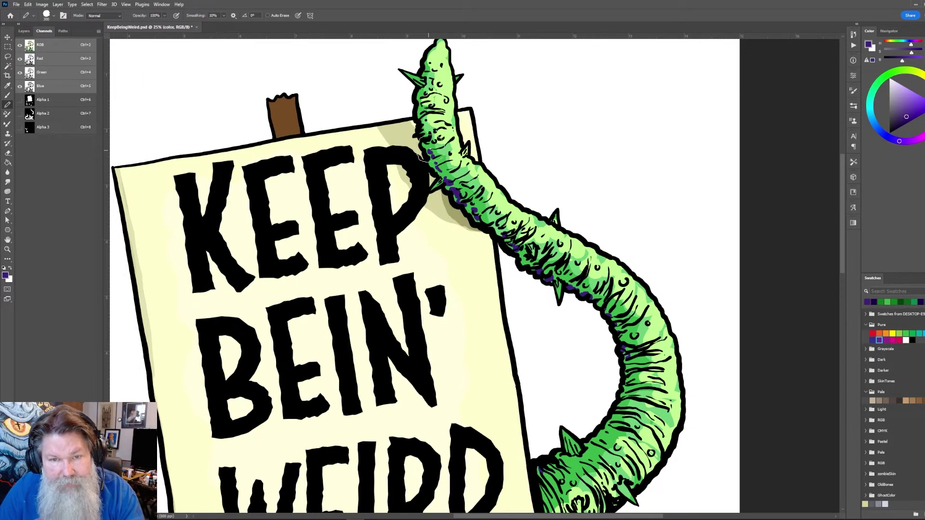
left_click_drag(637, 296, 669, 294)
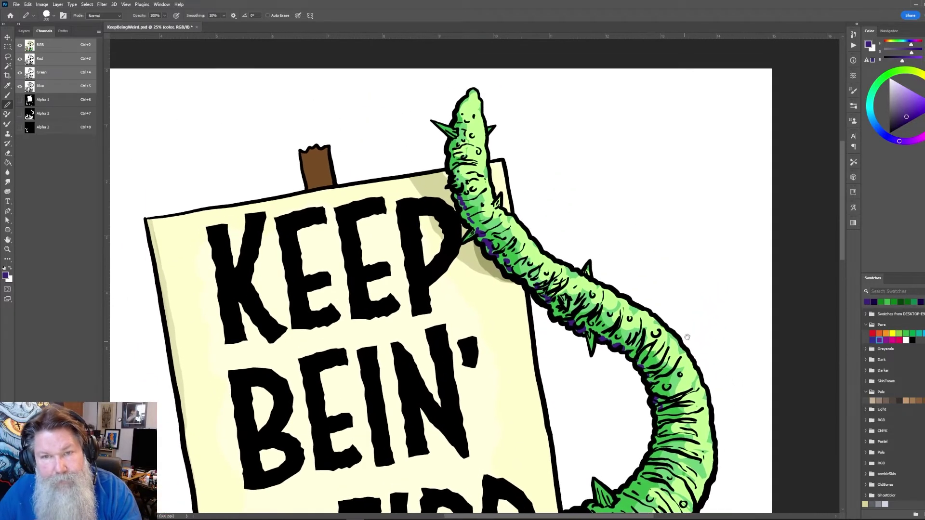
Choose a bright magenta and paint spots on the tip of the long tentacle and on the small upright tentacle
left_click_drag(533, 320, 587, 304)
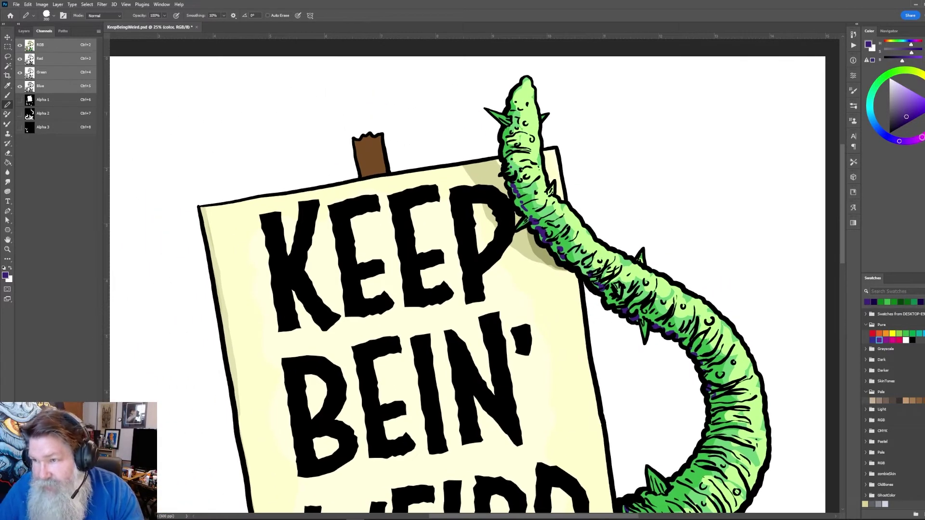
left_click_drag(899, 141, 923, 102)
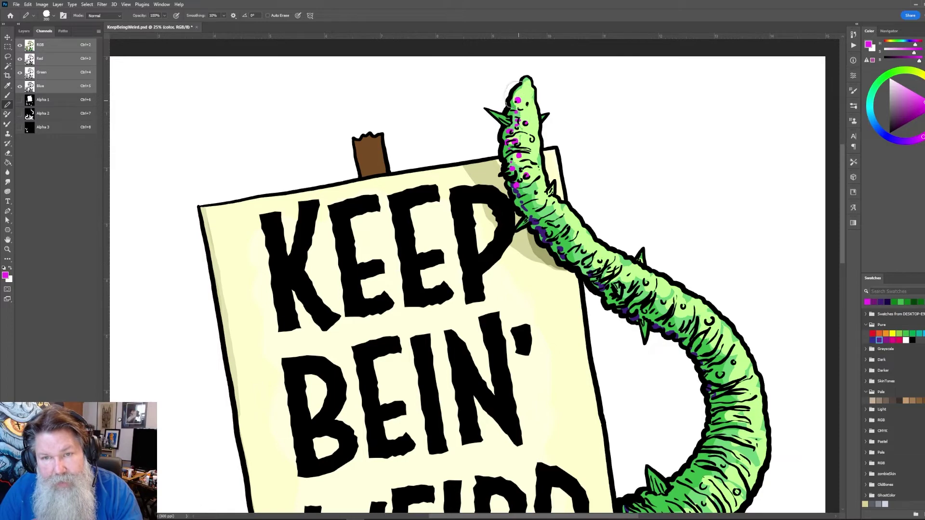
left_click(603, 296, "alt")
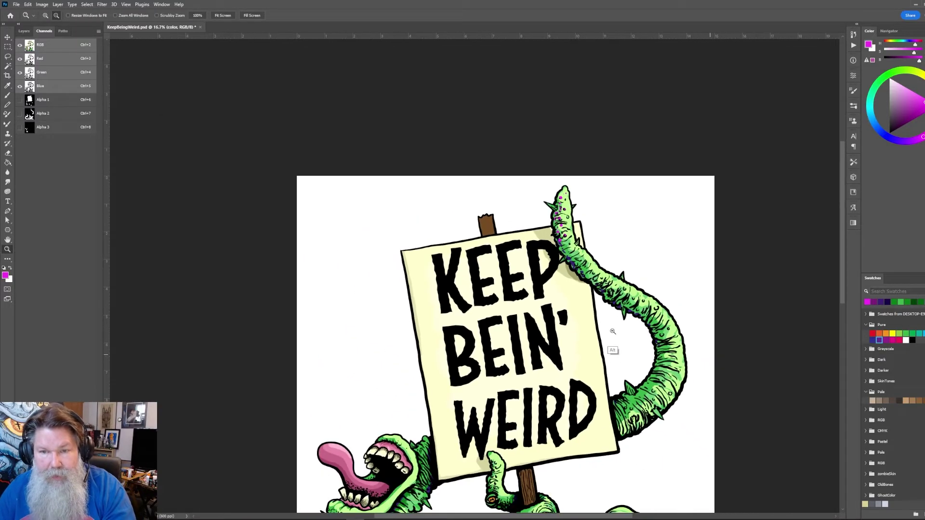
left_click_drag(607, 322, 616, 281)
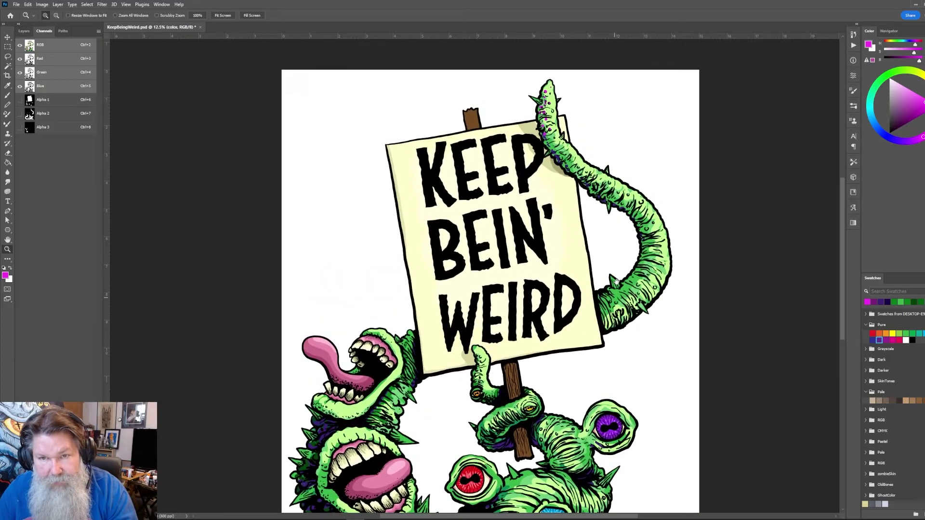
key("b")
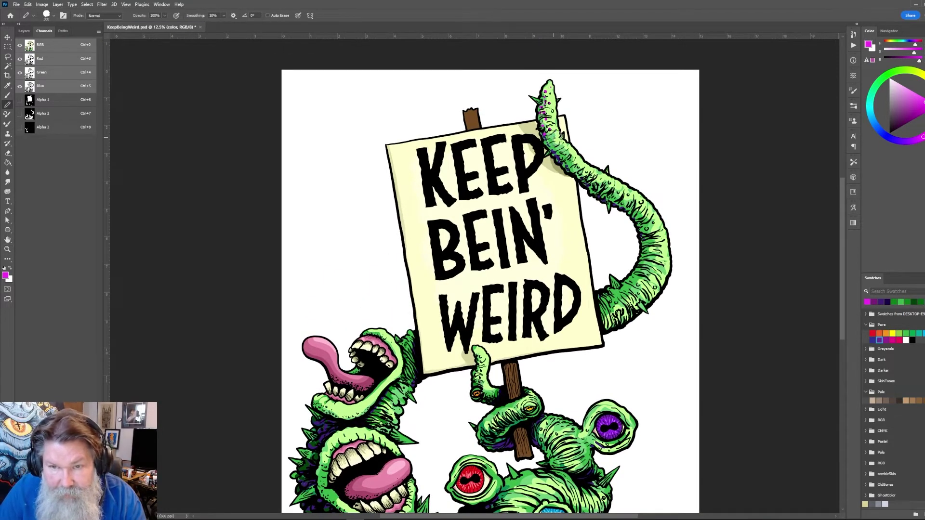
left_click_drag(514, 372, 538, 342)
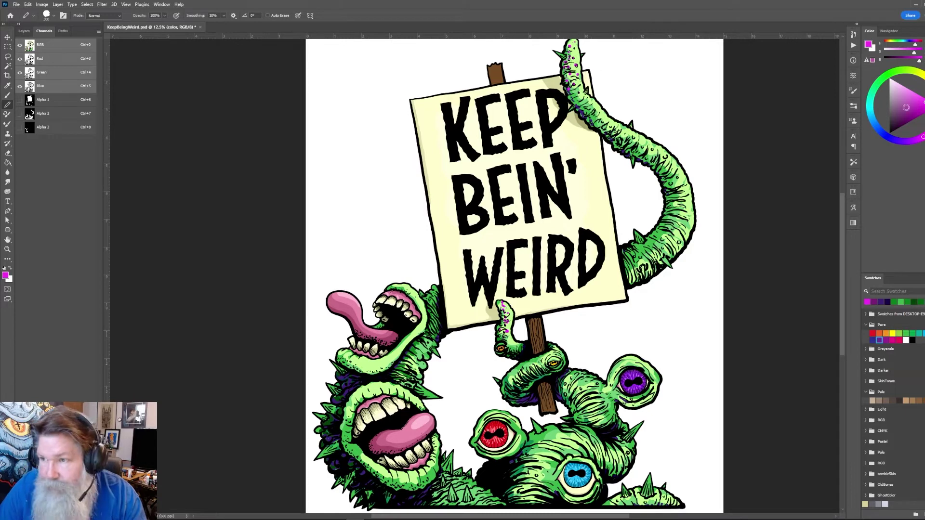
Choose a light pink, highlight the magenta spots on the tentacles, and sample the small tentacle's pale green
left_click(560, 59, "alt")
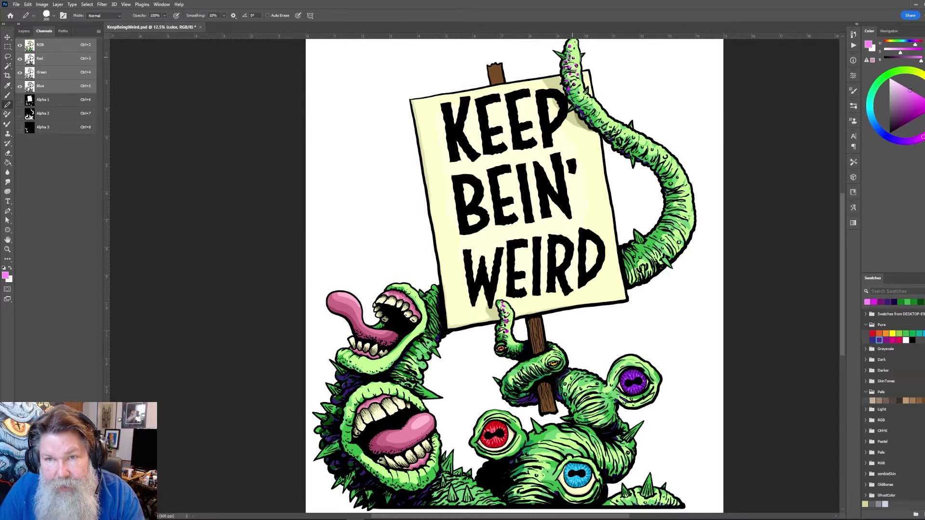
left_click_drag(577, 59, 560, 103)
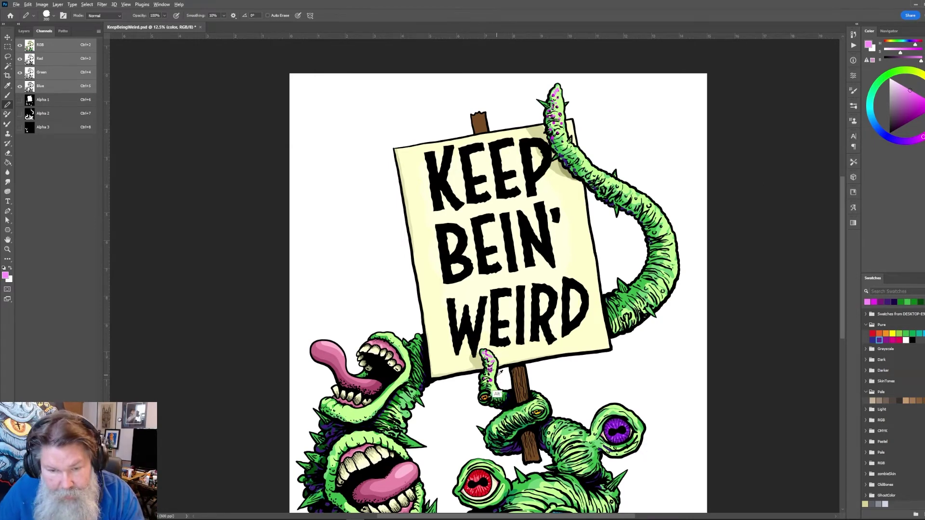
left_click(498, 386, "alt")
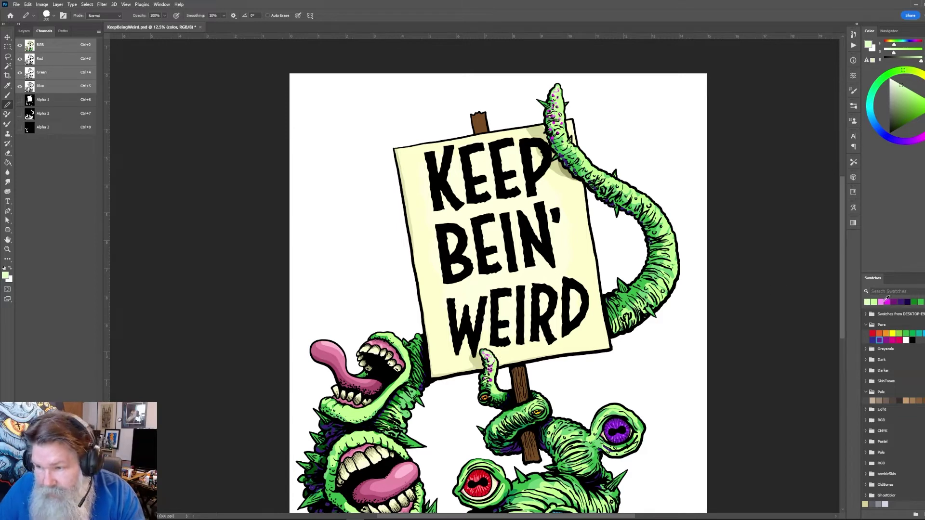
Paint light pink spots along the long tentacle, plus magenta spots on the hide beside the lower mouth and on the purple-eyed tentacle
left_click(886, 301)
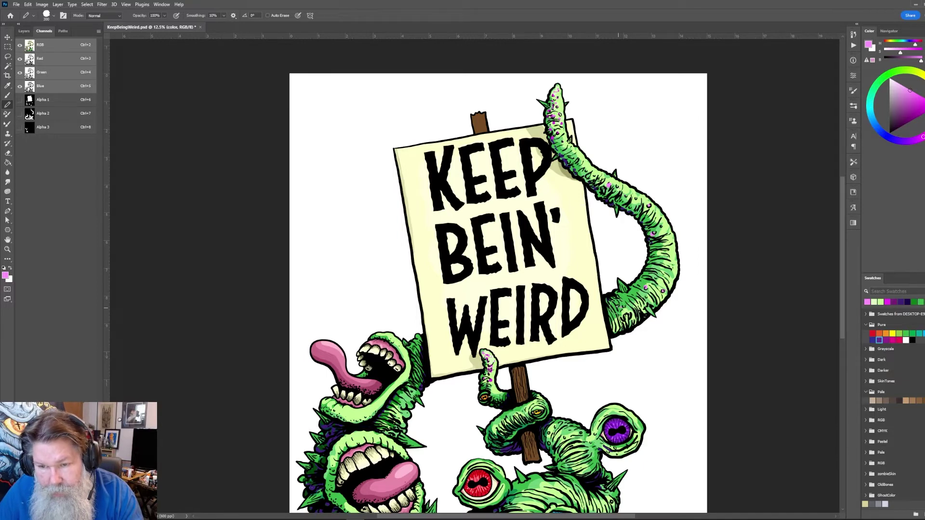
left_click_drag(460, 401, 527, 306)
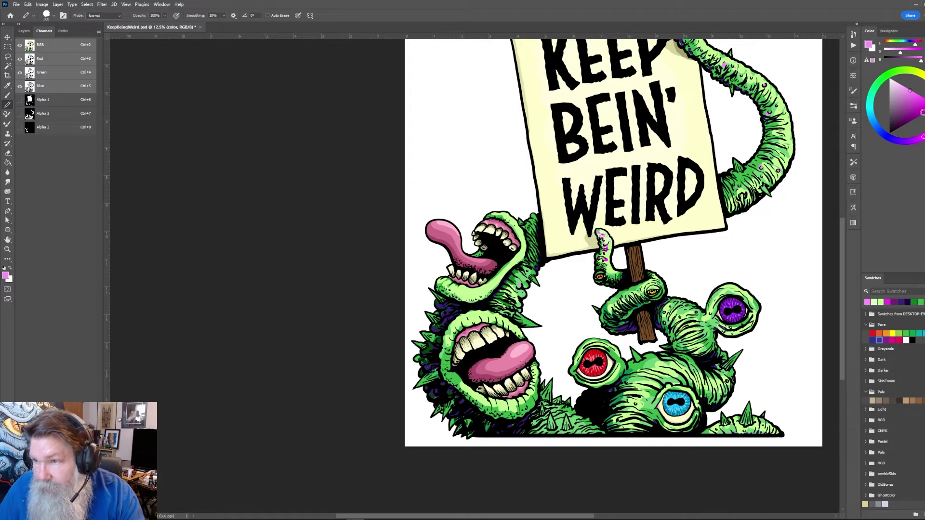
left_click(744, 212, "alt")
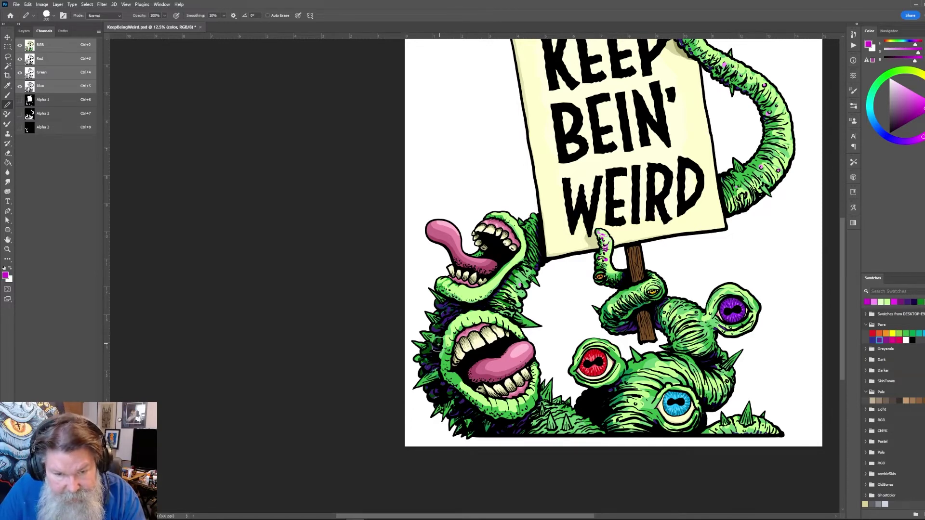
left_click_drag(417, 358, 422, 361)
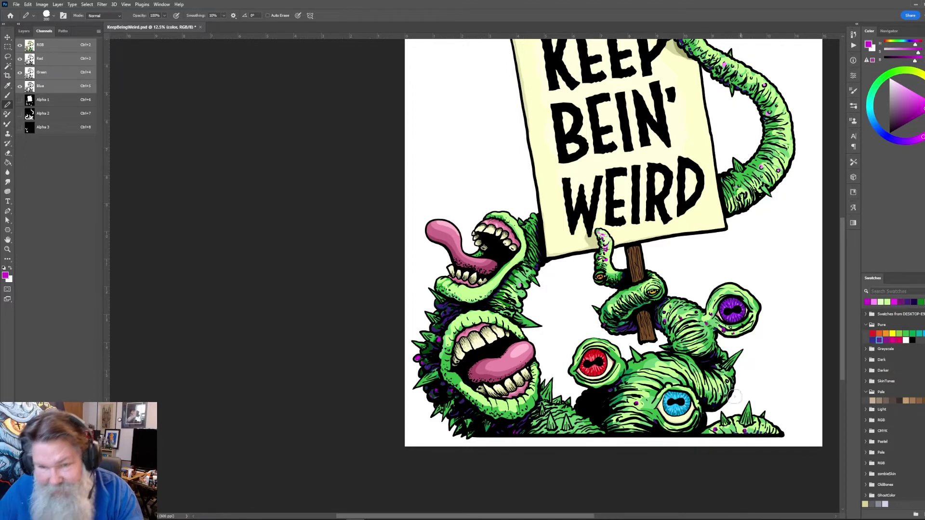
Sample the darker green from the hide beside the upper mouth and touch up the shading on the long tentacle's bend
left_click_drag(678, 234, 586, 316)
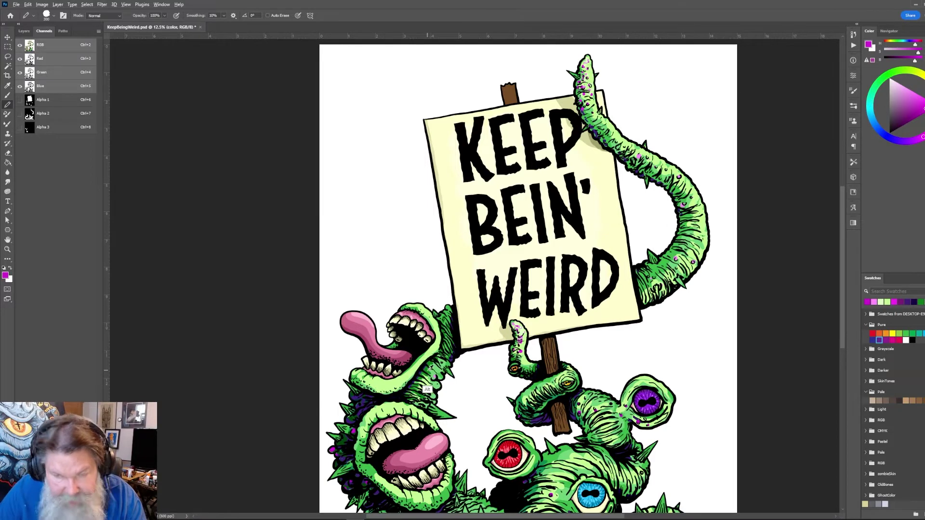
left_click(428, 389, "alt")
left_click_drag(665, 183, 678, 199)
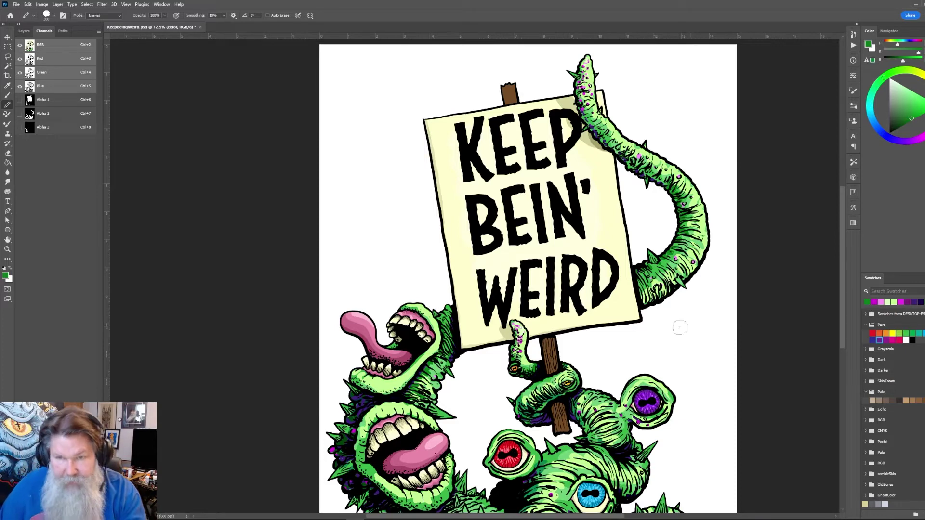
Sample the sign's pale cream and color the spikes around the long tentacle's tip and over the sign's edge
left_click_drag(598, 326, 631, 280)
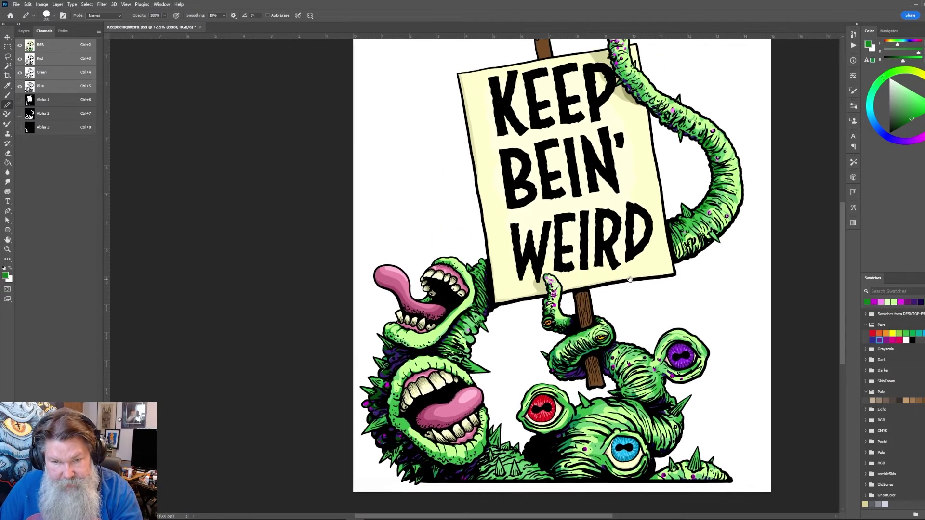
left_click(506, 291, "alt")
left_click_drag(649, 69, 576, 204)
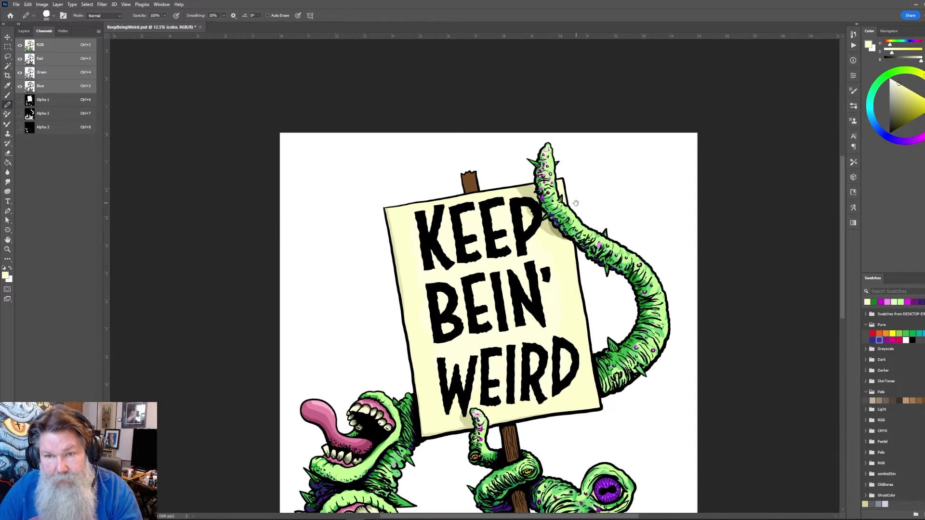
key("z")
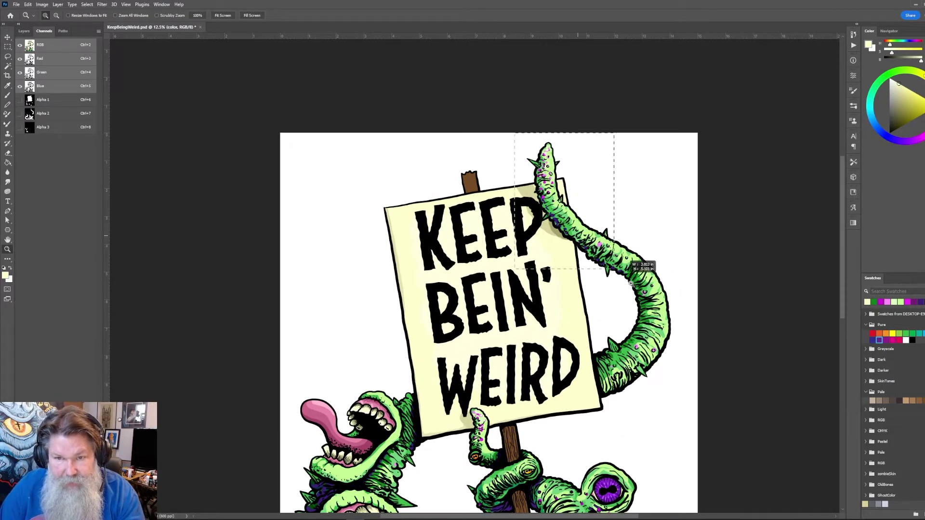
left_click(631, 272)
key("b")
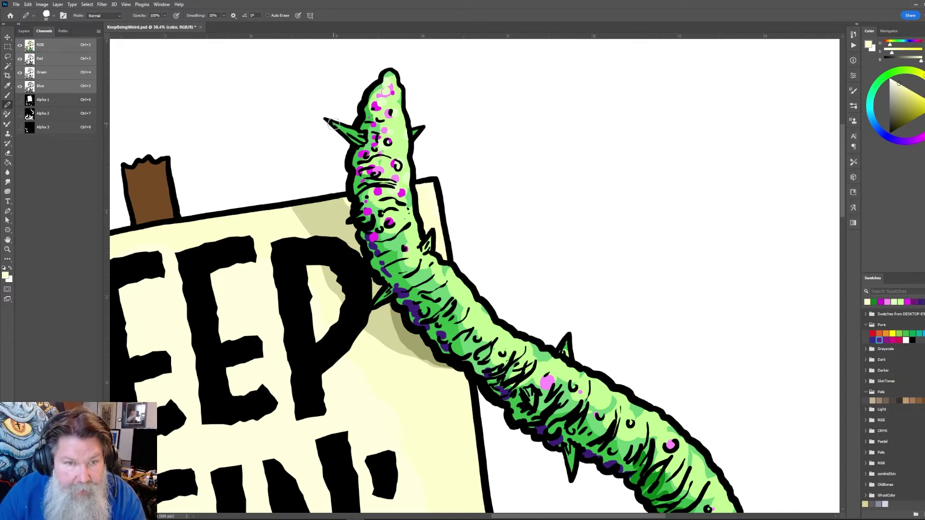
mouse_move(335, 124)
left_mouse_down()
mouse_move(358, 142)
mouse_move(340, 126)
mouse_move(362, 128)
left_mouse_up()
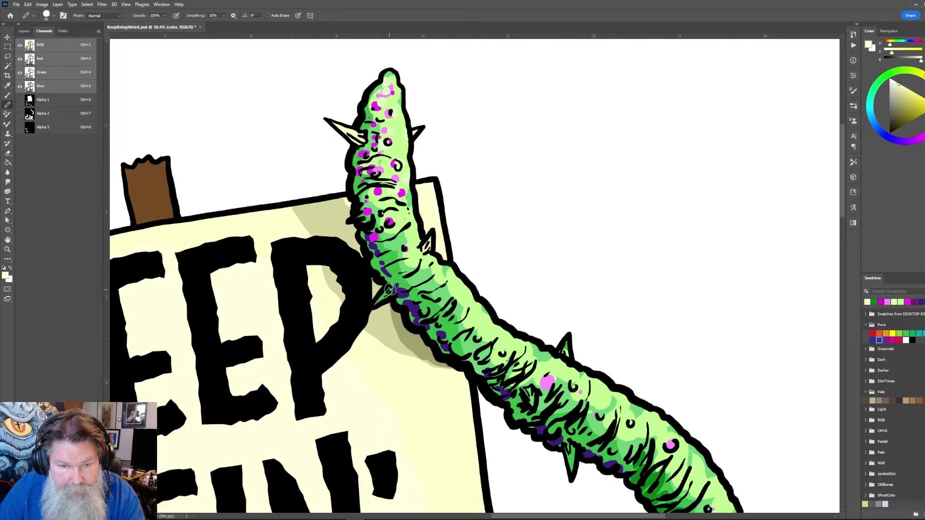
left_click_drag(390, 289, 376, 304)
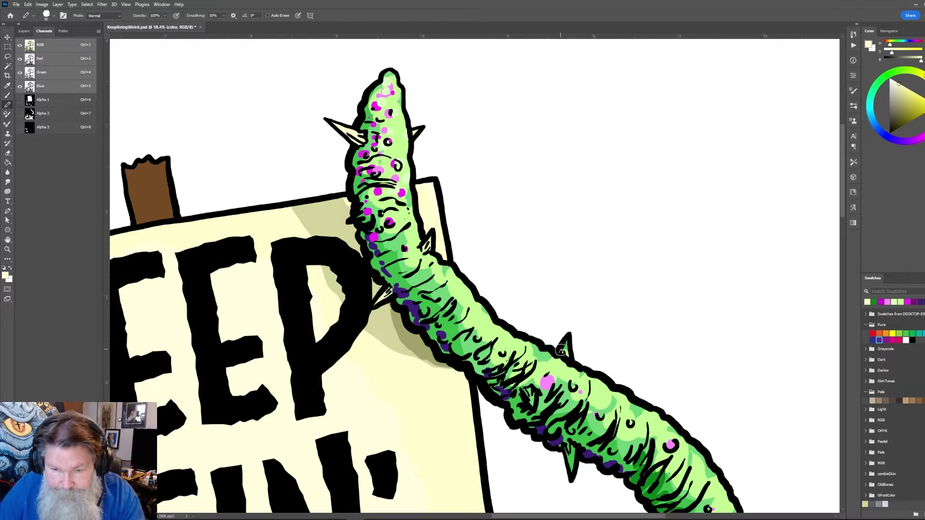
Color the remaining spikes along the middle and base of the long tentacle pale cream
scroll(568, 352, "down", 4)
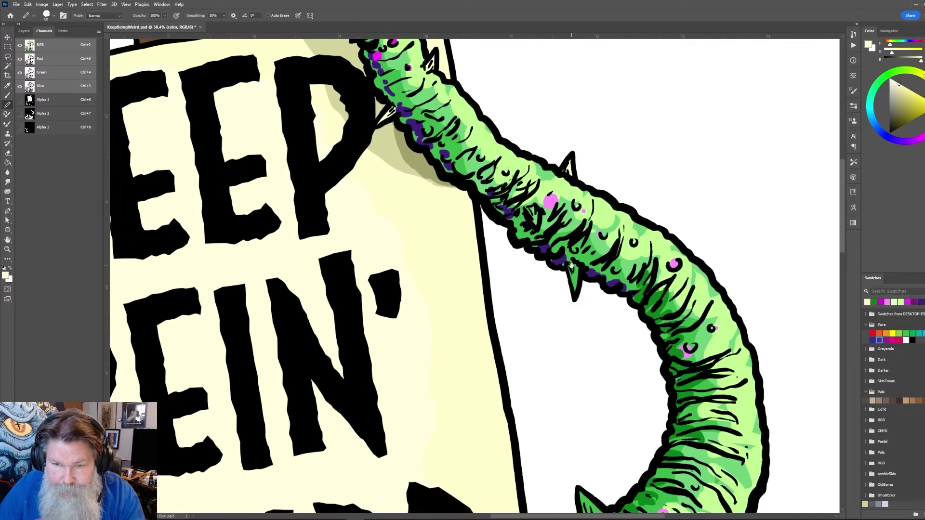
mouse_move(568, 268)
left_mouse_down()
mouse_move(575, 287)
mouse_move(574, 266)
left_mouse_up()
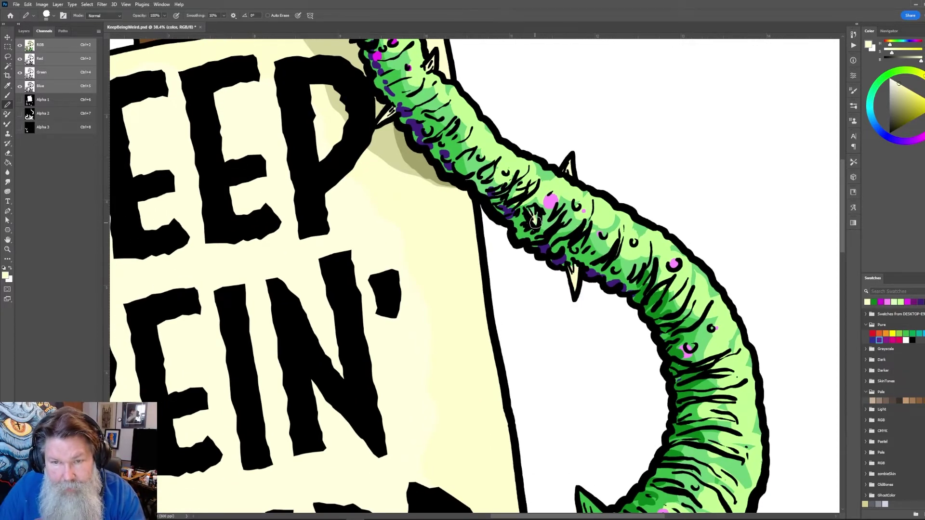
left_click_drag(536, 222, 529, 213)
scroll(691, 371, "down", 5)
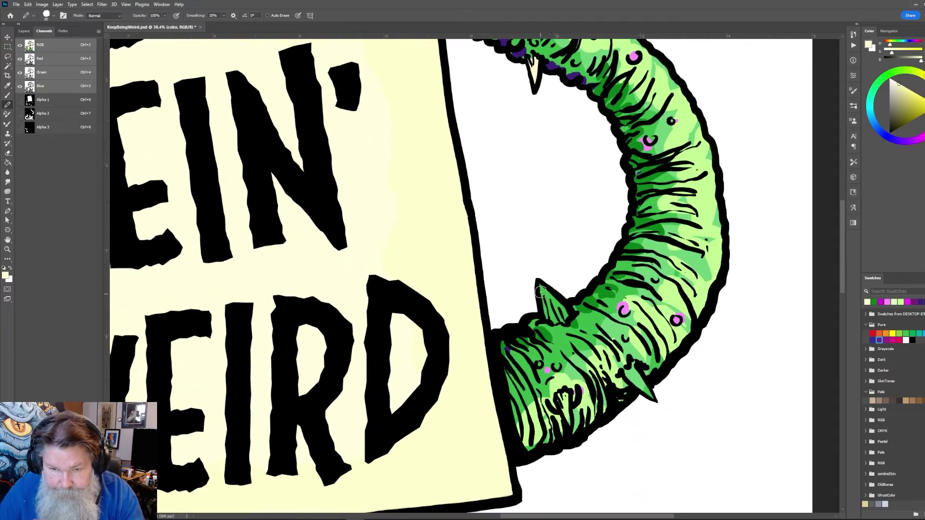
mouse_move(540, 291)
left_mouse_down()
mouse_move(548, 318)
mouse_move(563, 321)
mouse_move(547, 294)
mouse_move(552, 311)
left_mouse_up()
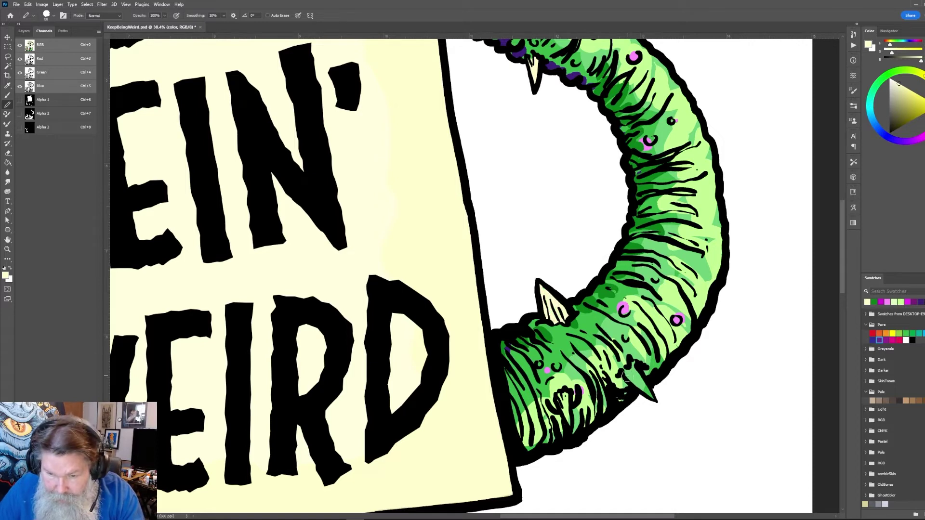
mouse_move(625, 376)
left_mouse_down()
mouse_move(650, 396)
mouse_move(635, 367)
left_mouse_up()
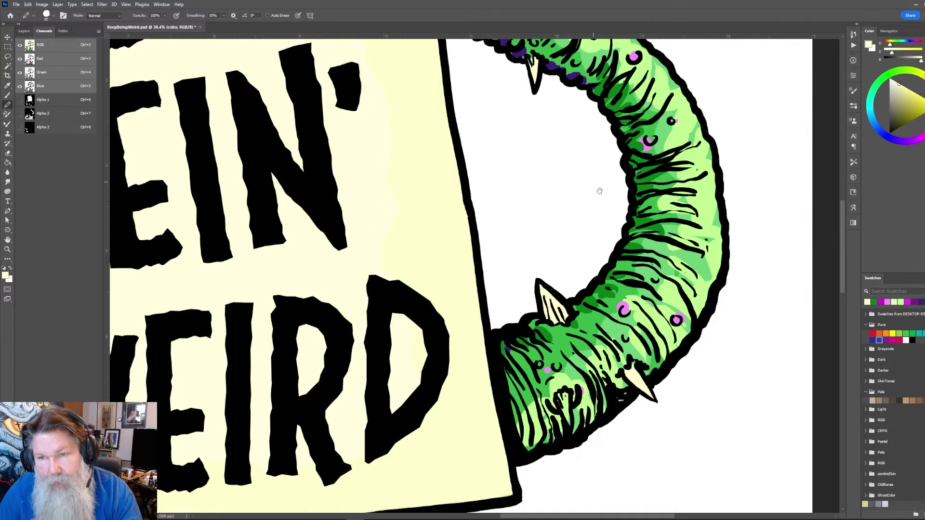
Color the spikes on the coiled tentacle, the neck between the mouths and behind the upper mouth's lip pale cream
left_click_drag(600, 191, 778, 124)
left_click_drag(452, 360, 713, 82)
left_click_drag(550, 395, 538, 302)
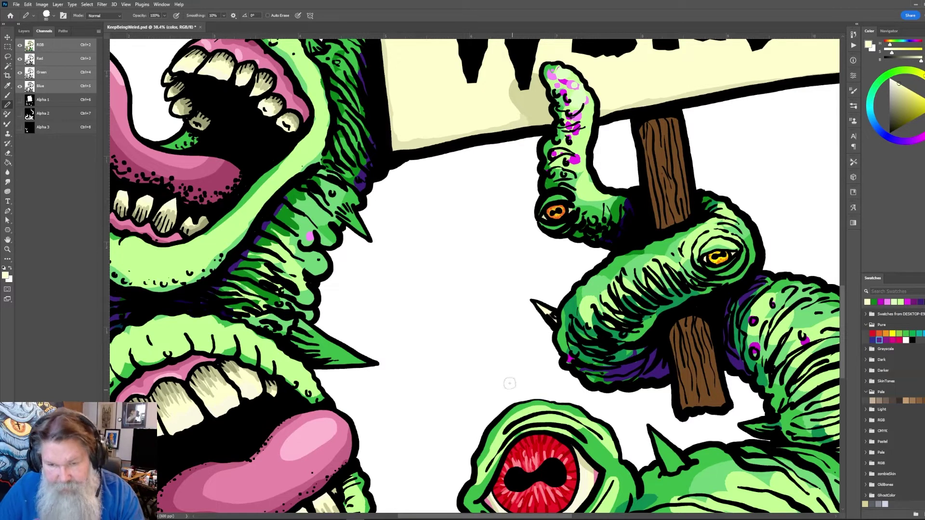
mouse_move(300, 322)
left_mouse_down()
mouse_move(372, 365)
mouse_move(324, 349)
mouse_move(299, 327)
mouse_move(293, 345)
mouse_move(313, 360)
mouse_move(351, 365)
mouse_move(304, 342)
left_mouse_up()
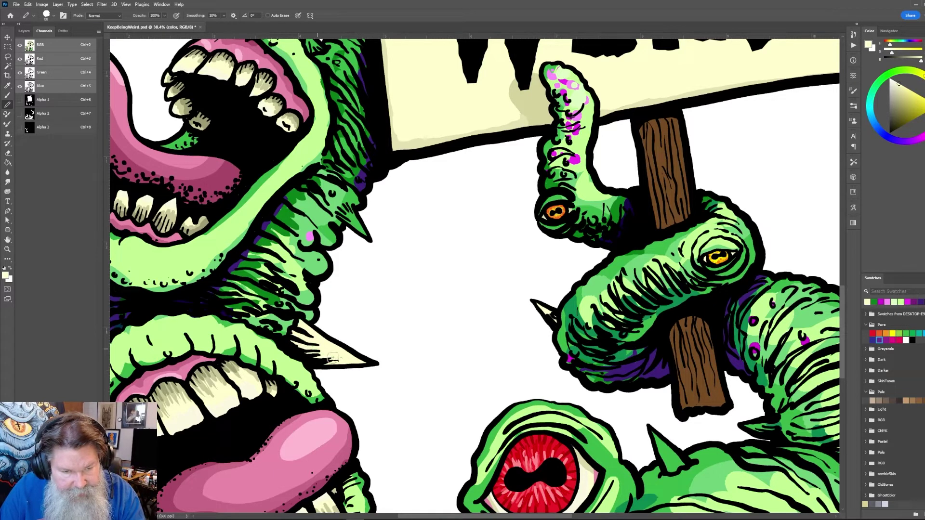
mouse_move(345, 216)
left_mouse_down()
mouse_move(365, 237)
mouse_move(342, 216)
left_mouse_up()
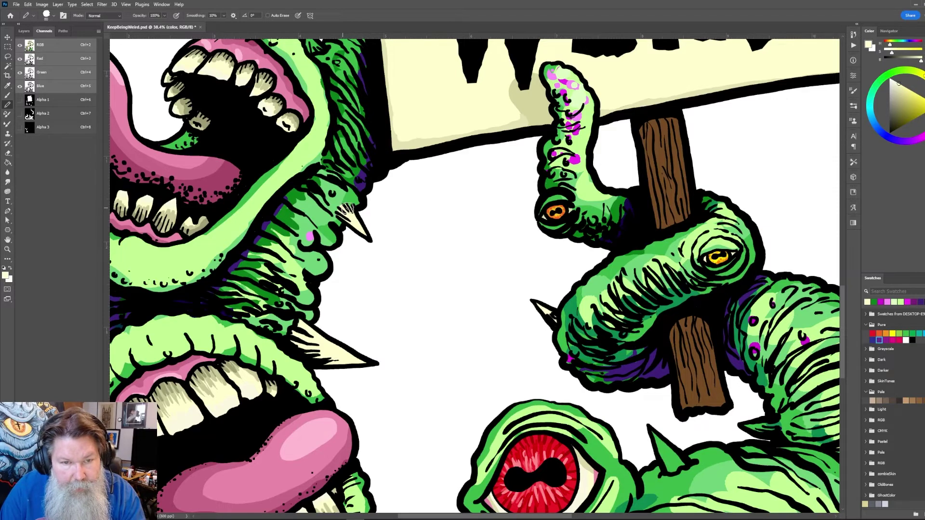
left_click_drag(364, 135, 392, 297)
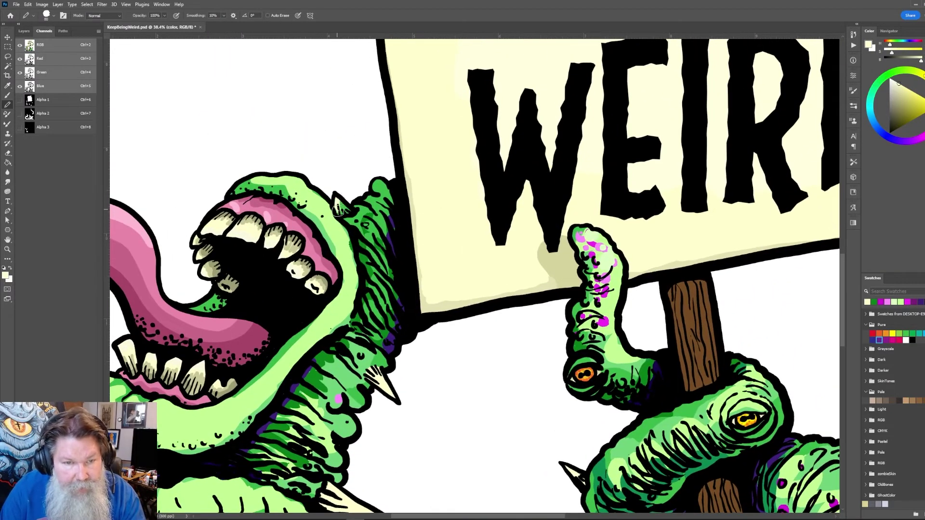
scroll(365, 232, "down", 10)
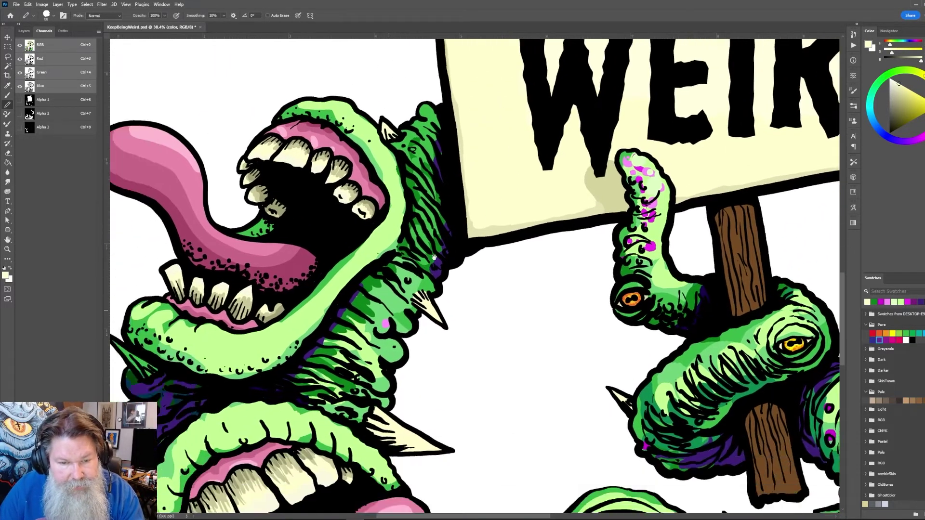
Color the upper spikes on the outer hide beside the lower mouth pale cream, sampling the nearby dark green and then the cream again
mouse_move(248, 180)
left_mouse_down()
mouse_move(282, 215)
mouse_move(288, 208)
mouse_move(269, 194)
mouse_move(282, 217)
left_mouse_up()
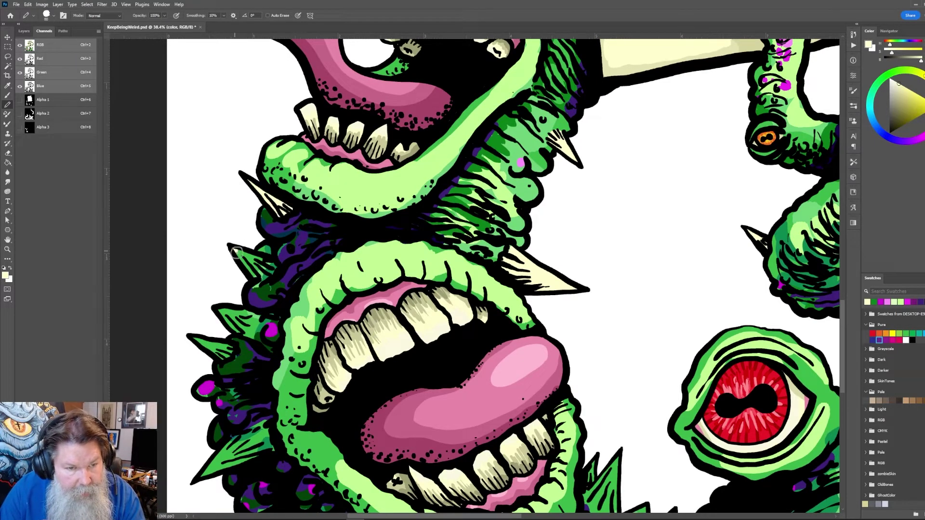
mouse_move(236, 252)
left_mouse_down()
mouse_move(271, 280)
mouse_move(273, 263)
mouse_move(246, 254)
mouse_move(265, 266)
left_mouse_up()
mouse_move(241, 309)
left_mouse_down()
mouse_move(220, 313)
mouse_move(242, 330)
mouse_move(244, 312)
mouse_move(223, 309)
mouse_move(241, 318)
left_mouse_up()
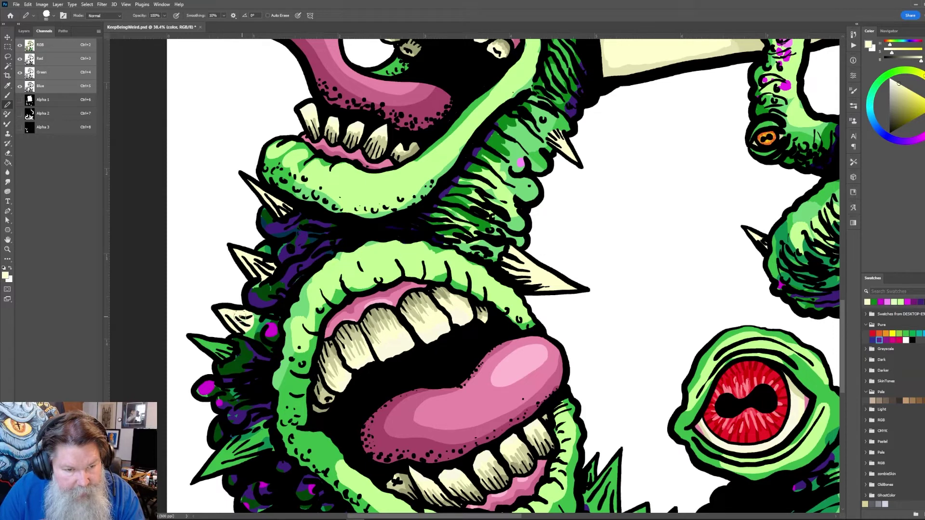
mouse_move(195, 337)
left_mouse_down()
mouse_move(219, 356)
mouse_move(229, 351)
mouse_move(213, 340)
left_mouse_up()
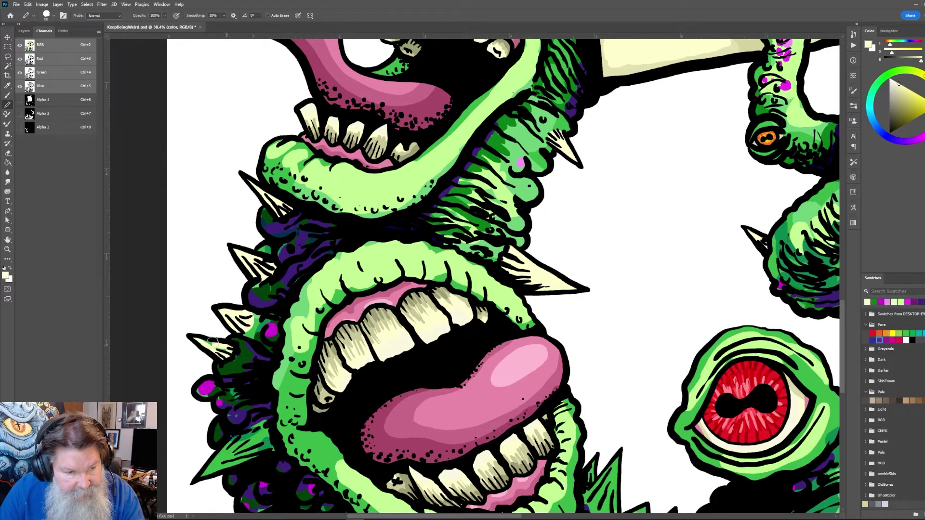
left_click(236, 359, "alt")
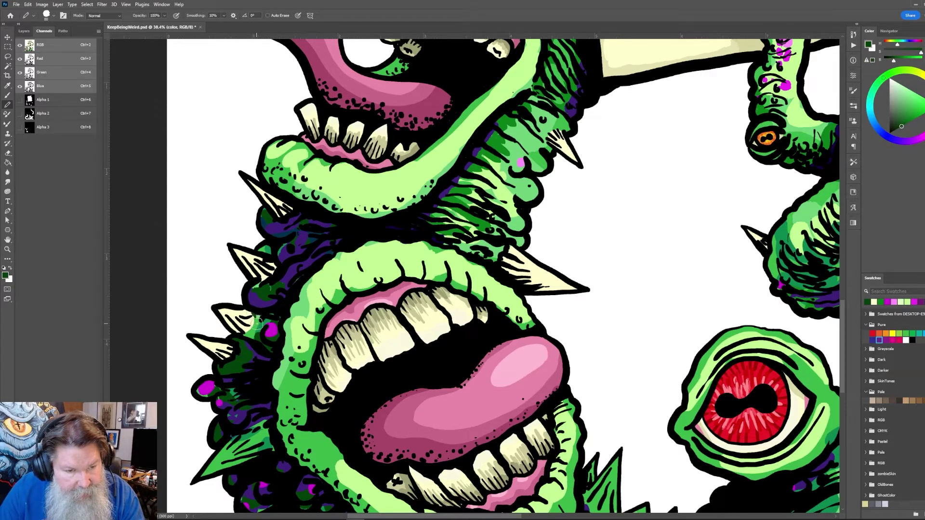
left_click(216, 345, "alt")
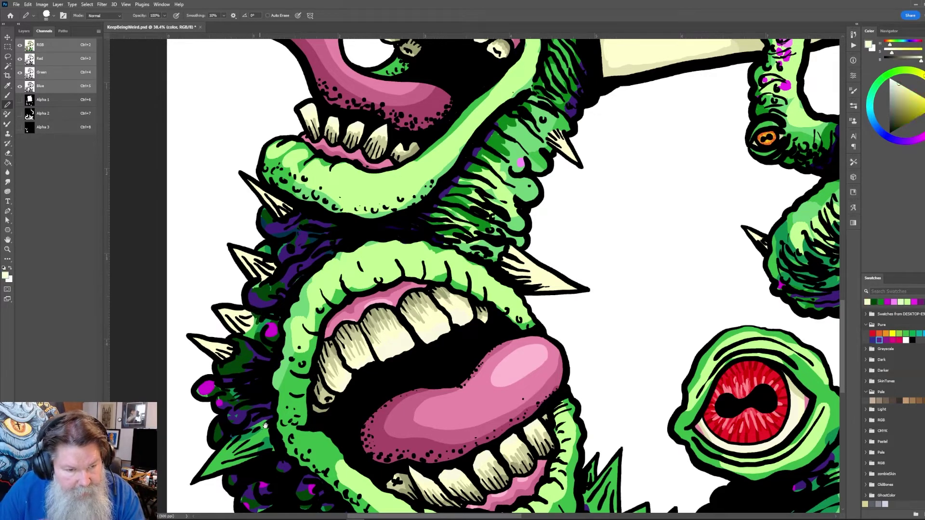
Color the large spike beside the lower mouth and the cluster of spikes beneath it pale cream
mouse_move(265, 426)
left_mouse_down()
mouse_move(488, 214)
mouse_move(446, 236)
mouse_move(473, 243)
left_mouse_up()
key("ctrl+z")
mouse_move(406, 282)
left_mouse_down()
mouse_move(440, 241)
mouse_move(471, 237)
mouse_move(473, 253)
mouse_move(409, 281)
mouse_move(445, 244)
mouse_move(464, 242)
mouse_move(435, 262)
mouse_move(456, 254)
left_mouse_up()
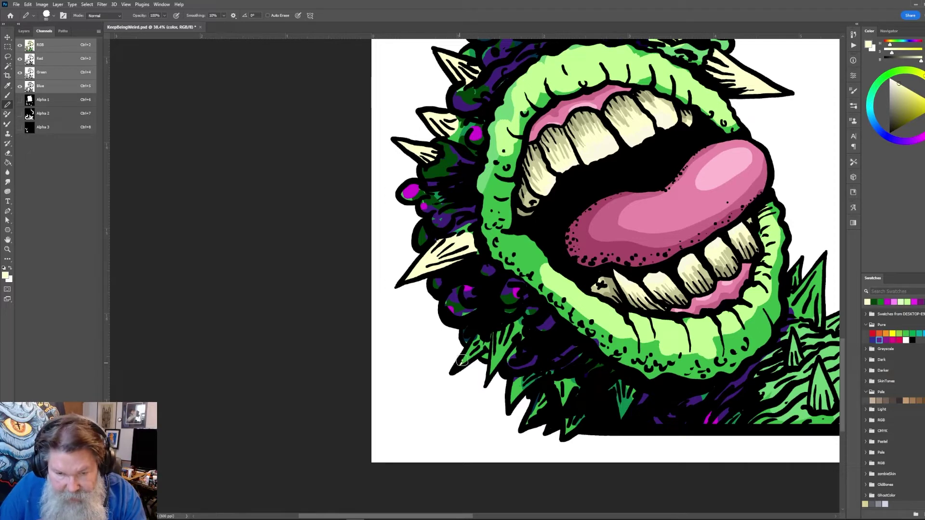
mouse_move(461, 360)
left_mouse_down()
mouse_move(479, 338)
mouse_move(469, 356)
mouse_move(499, 339)
left_mouse_up()
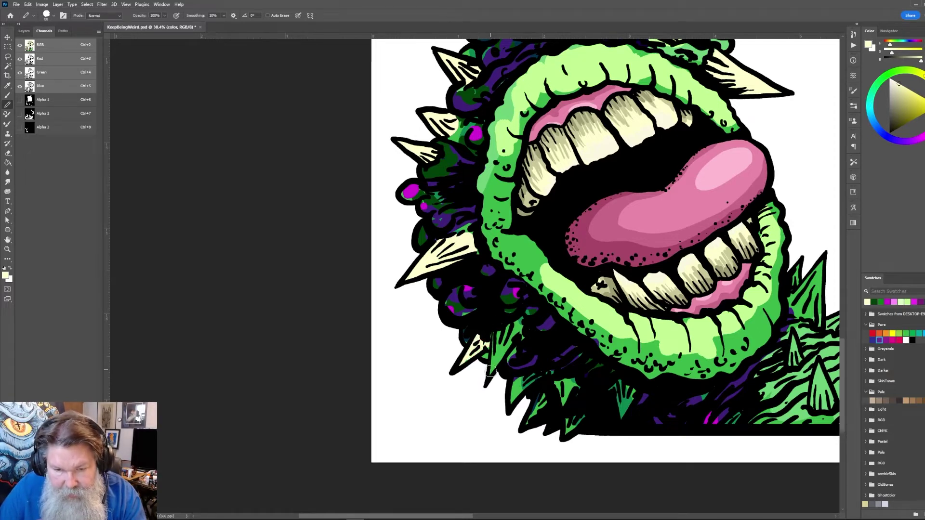
mouse_move(491, 371)
left_mouse_down()
mouse_move(495, 337)
mouse_move(497, 364)
mouse_move(497, 337)
mouse_move(505, 328)
mouse_move(499, 359)
mouse_move(509, 329)
mouse_move(501, 360)
left_mouse_up()
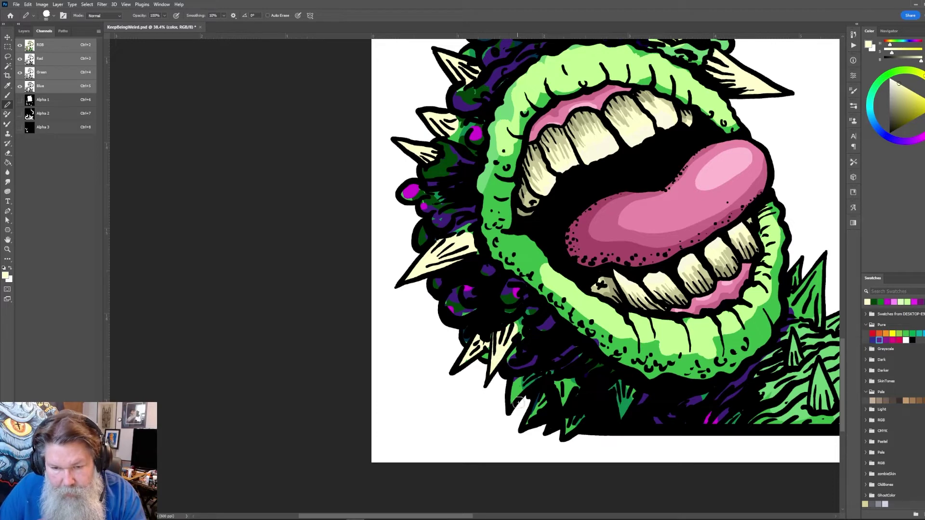
mouse_move(519, 403)
left_mouse_down()
mouse_move(522, 379)
mouse_move(520, 390)
mouse_move(542, 375)
mouse_move(540, 414)
mouse_move(530, 423)
mouse_move(546, 395)
mouse_move(539, 416)
mouse_move(573, 387)
mouse_move(559, 389)
mouse_move(565, 401)
mouse_move(556, 385)
mouse_move(570, 379)
mouse_move(584, 433)
mouse_move(570, 432)
mouse_move(582, 416)
mouse_move(575, 426)
mouse_move(621, 416)
mouse_move(621, 396)
mouse_move(624, 414)
left_mouse_up()
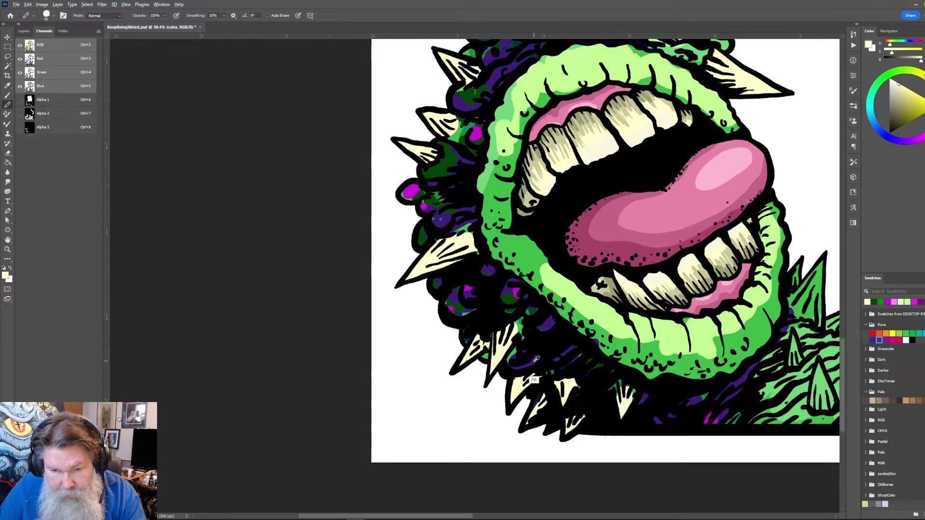
Touch up the outer hide beneath the lower mouth with the sampled purple, and cover a spot on the round bump with dark green
left_click(513, 351, "alt")
left_click_drag(510, 355, 519, 322)
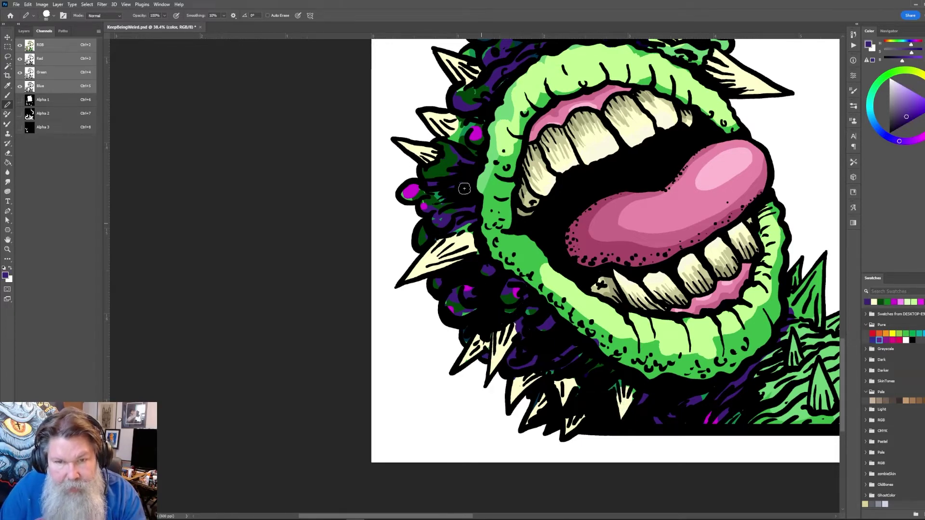
left_click(444, 189, "alt")
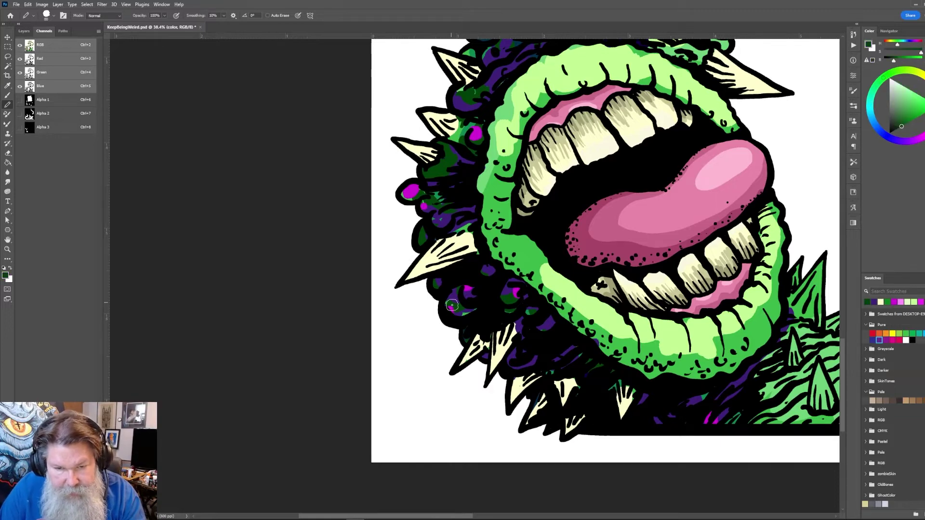
left_click_drag(452, 305, 470, 311)
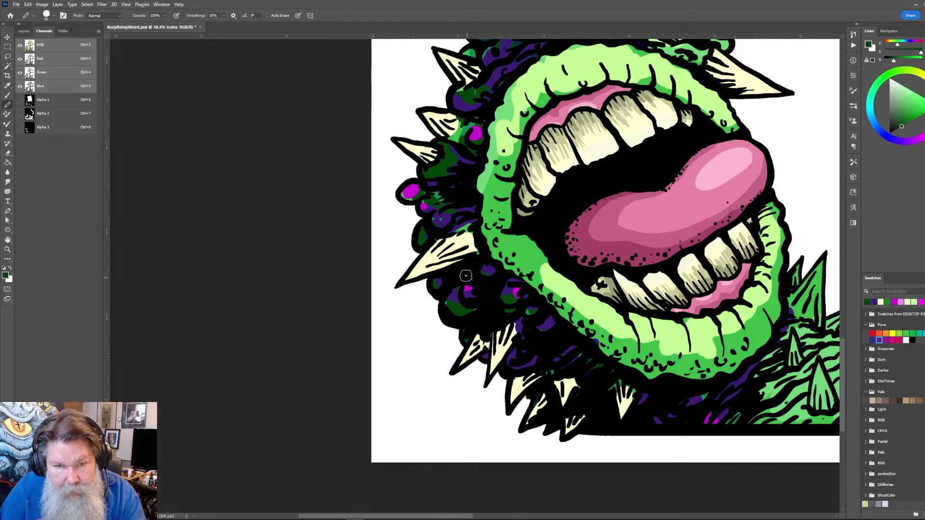
Shade the magenta spots on the hide beside the lower mouth with a darker shade of magenta
left_click(407, 192, "alt")
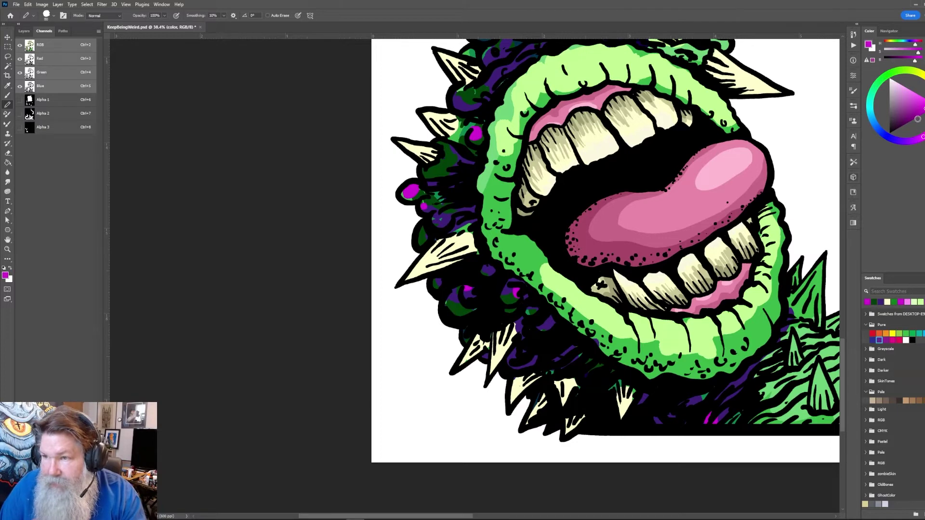
left_click(409, 193, "alt")
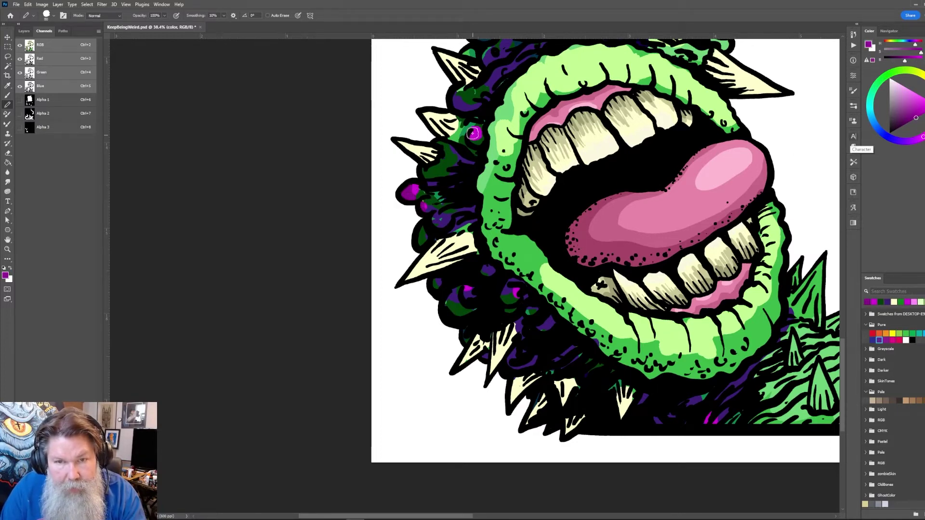
left_click_drag(472, 134, 476, 140)
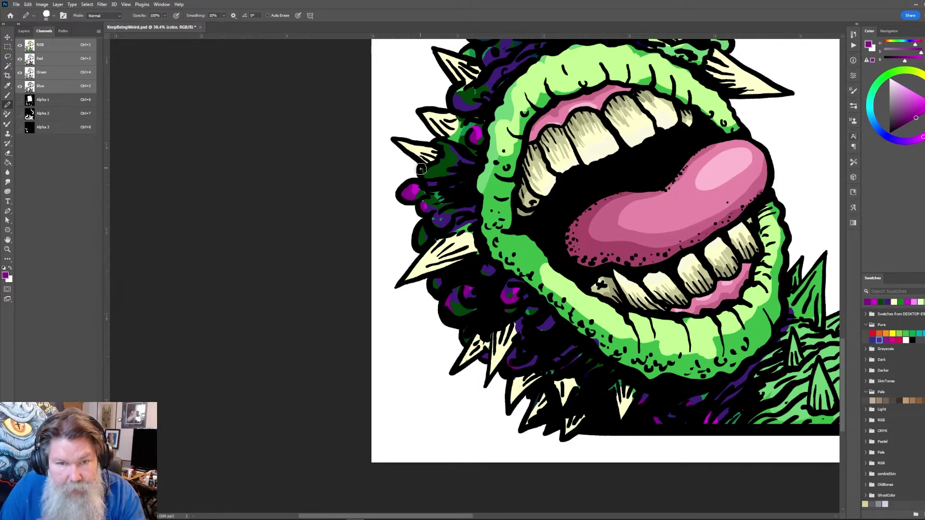
Touch up the hide bumps between the spikes behind the lower mouth's upper lip with sampled dark green and medium green
left_click_drag(459, 128, 428, 261)
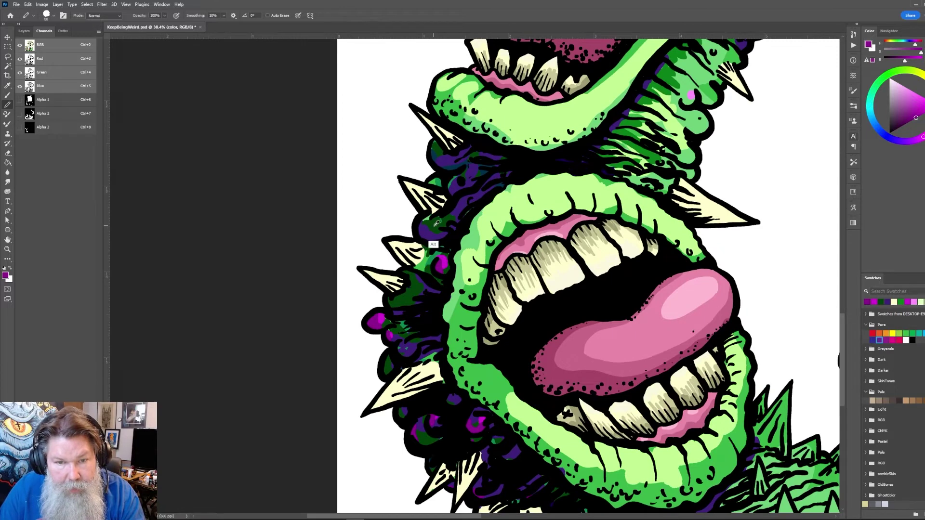
left_click(430, 246, "alt")
mouse_move(424, 259)
left_mouse_down()
mouse_move(425, 271)
mouse_move(442, 248)
left_mouse_up()
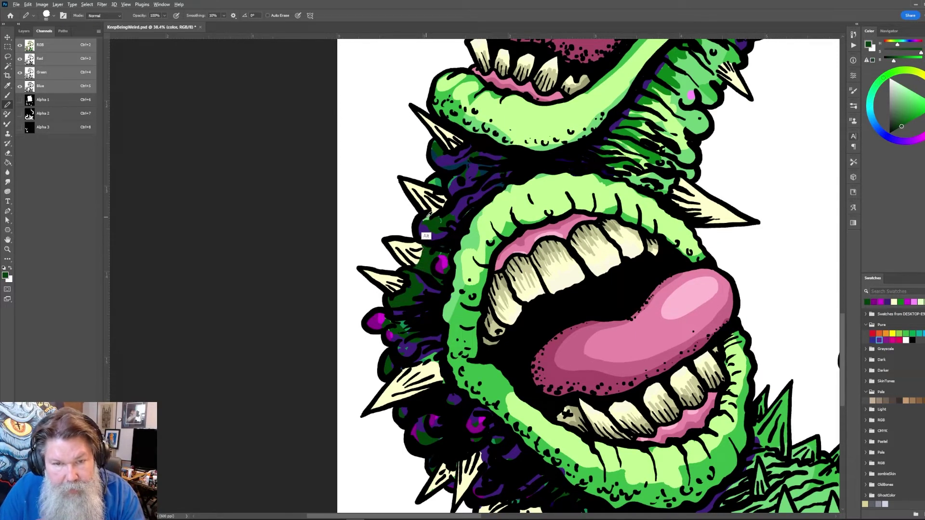
left_click(428, 237, "alt")
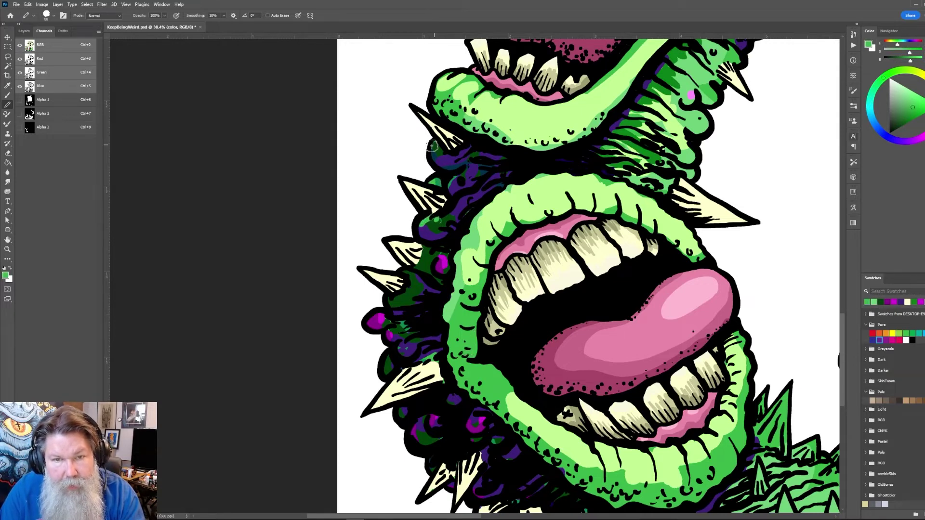
Stipple sampled dark green texture along the underside of the upper mouth's lower lip
scroll(721, 296, "up", 3)
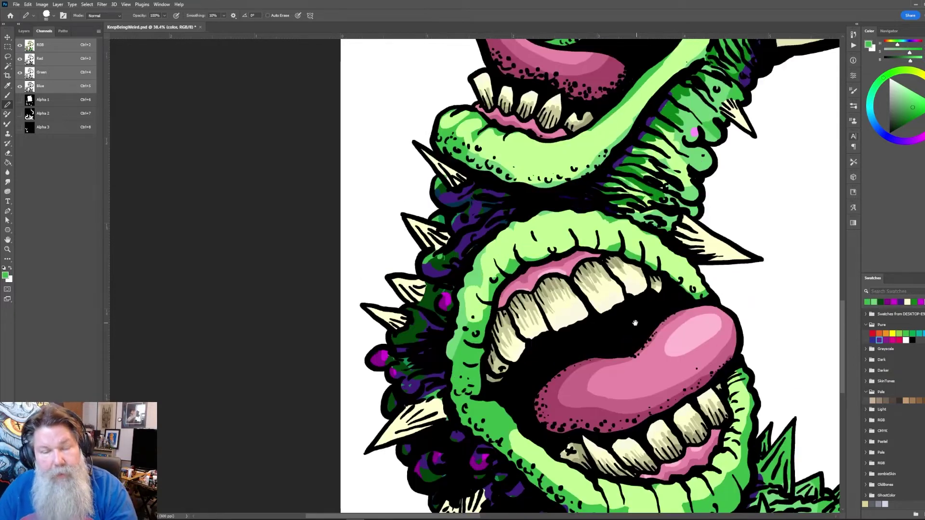
left_click(504, 164, "alt")
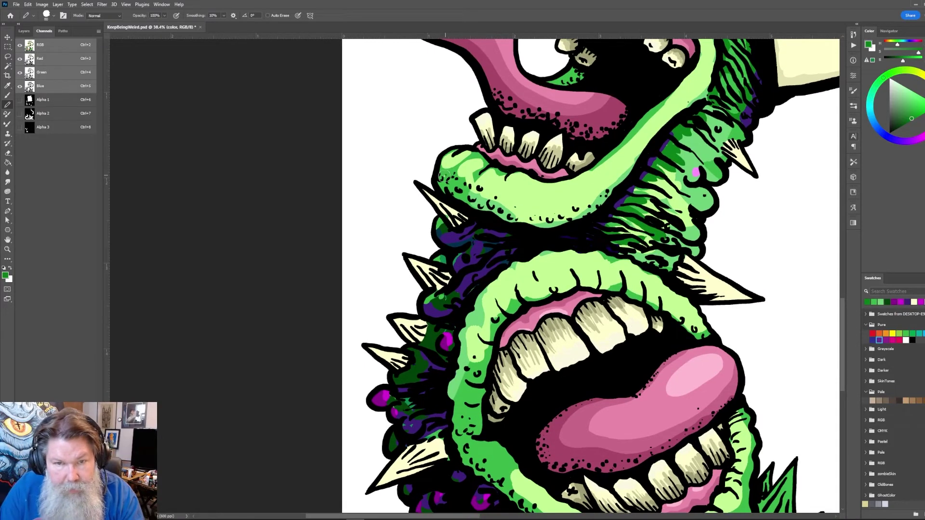
mouse_move(440, 173)
left_mouse_down()
mouse_move(450, 191)
mouse_move(459, 187)
mouse_move(474, 202)
left_mouse_up()
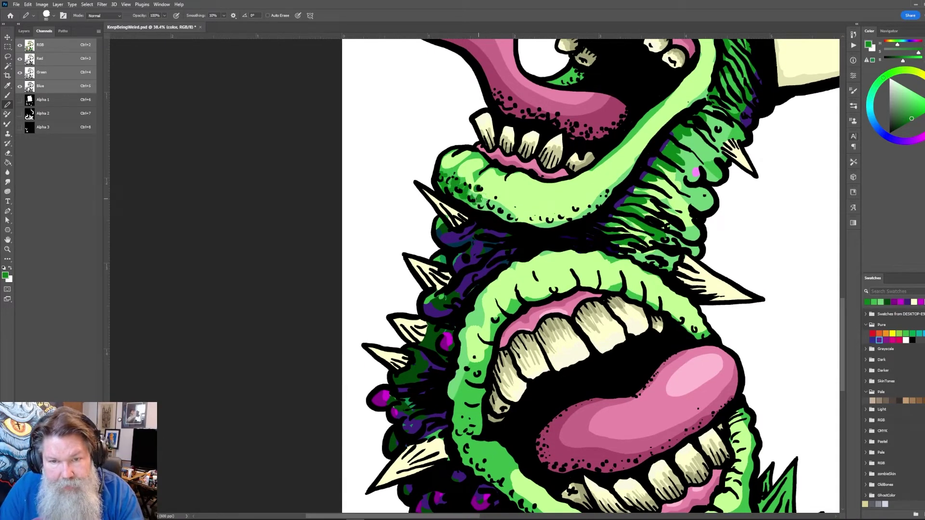
mouse_move(524, 219)
left_mouse_down()
mouse_move(547, 224)
mouse_move(613, 192)
left_mouse_up()
Stipple sampled medium green texture along the upper mouth's upper lip
left_click(620, 168, "alt")
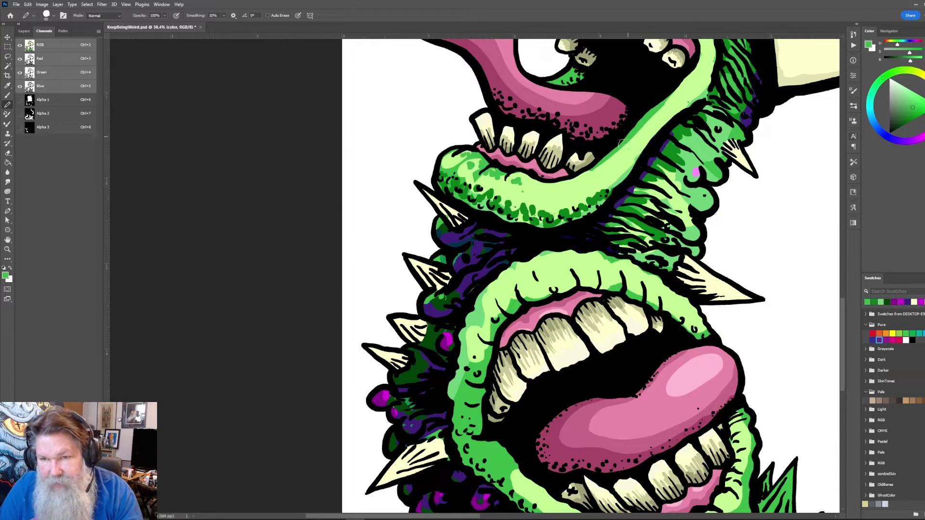
left_click_drag(703, 90, 618, 227)
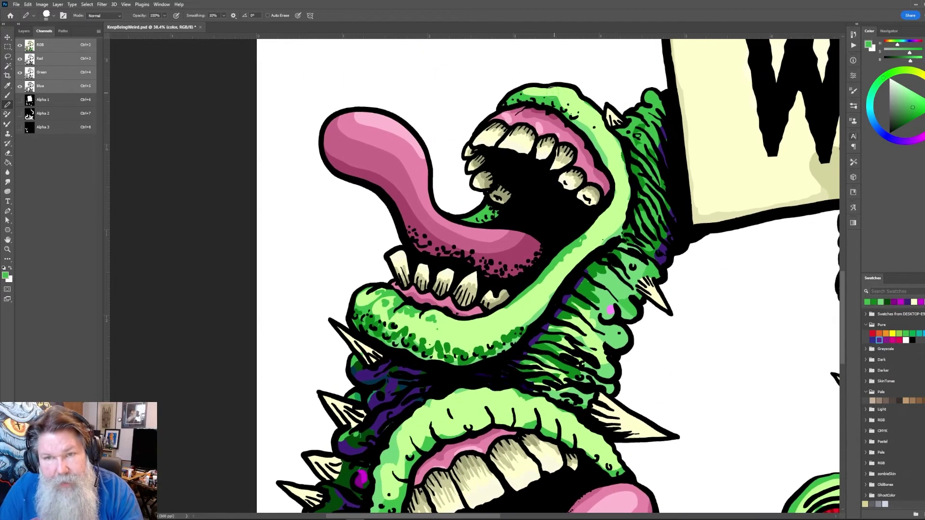
mouse_move(559, 102)
left_mouse_down()
mouse_move(586, 118)
mouse_move(610, 156)
left_mouse_up()
Add dark green to the tip of the upper mouth's upper lip, and shade the inner cheek behind the tongue with dark green and purple
left_click(479, 361, "alt")
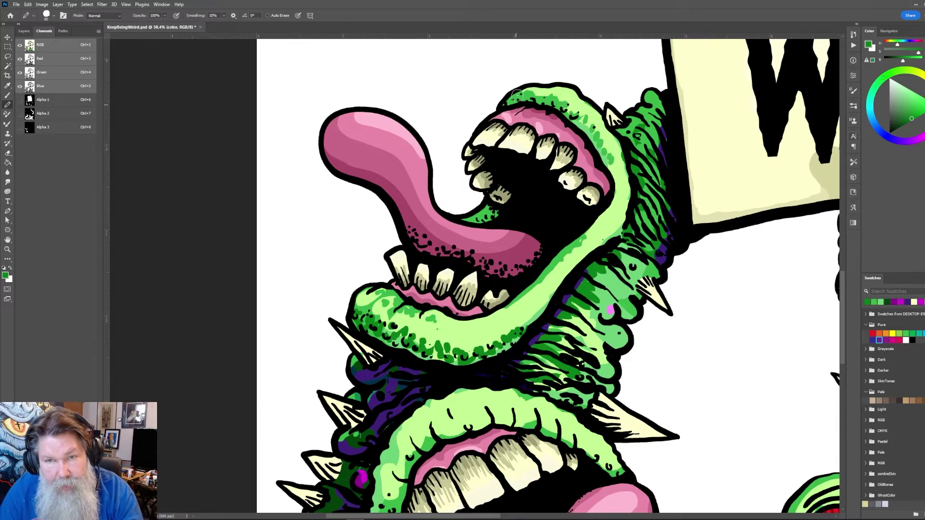
left_click_drag(513, 94, 527, 98)
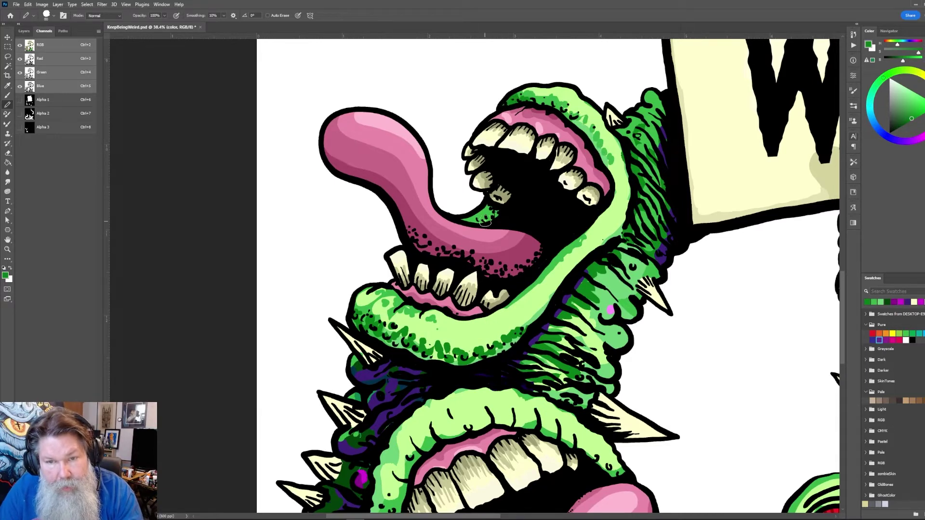
mouse_move(485, 222)
left_mouse_down()
mouse_move(489, 205)
mouse_move(477, 222)
mouse_move(486, 220)
left_mouse_up()
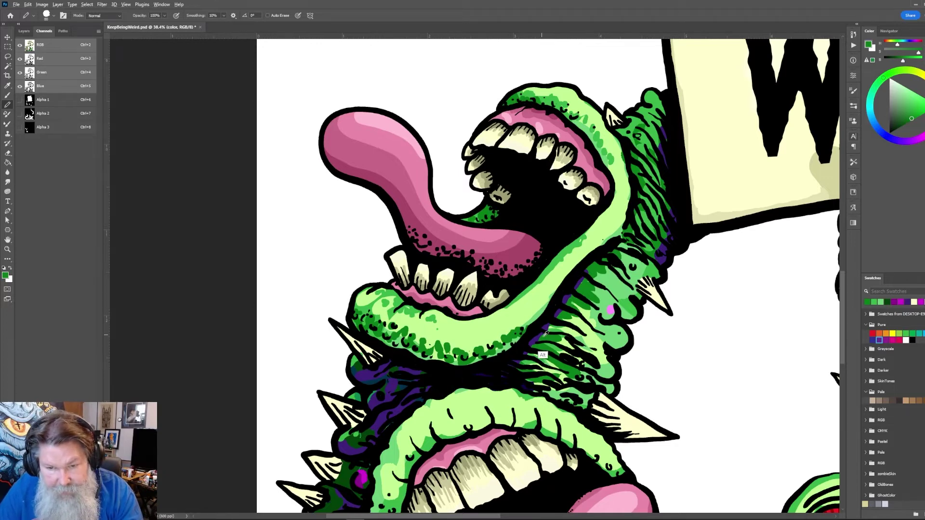
left_click(540, 336, "alt")
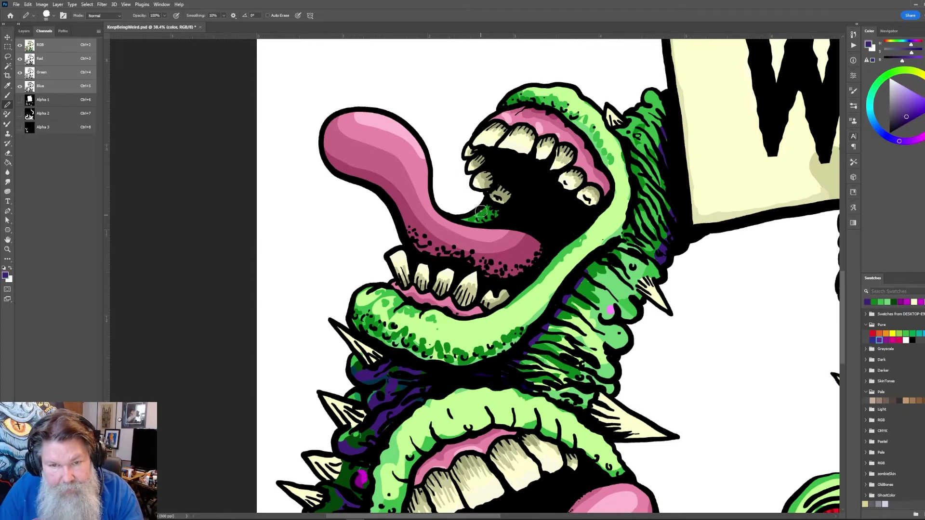
mouse_move(480, 212)
left_mouse_down()
mouse_move(516, 217)
mouse_move(507, 219)
left_mouse_up()
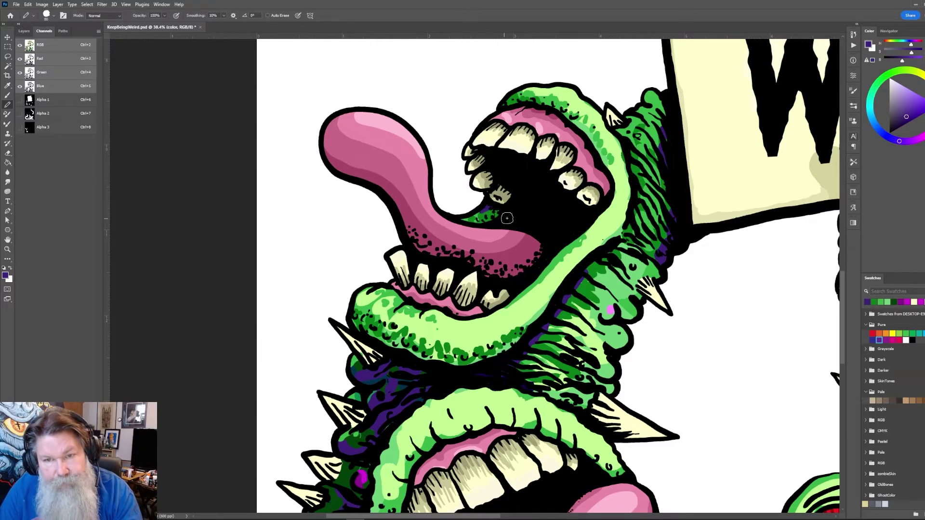
Stipple medium and light green texture over the upper mouth's corner and lower lip and the lower mouth's upper lip
left_click(606, 220, "alt")
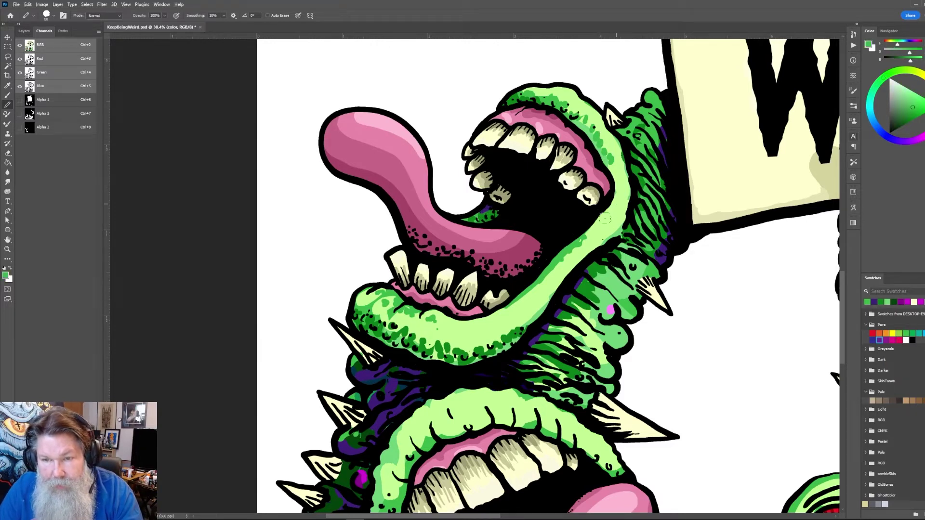
left_click(565, 251, "alt")
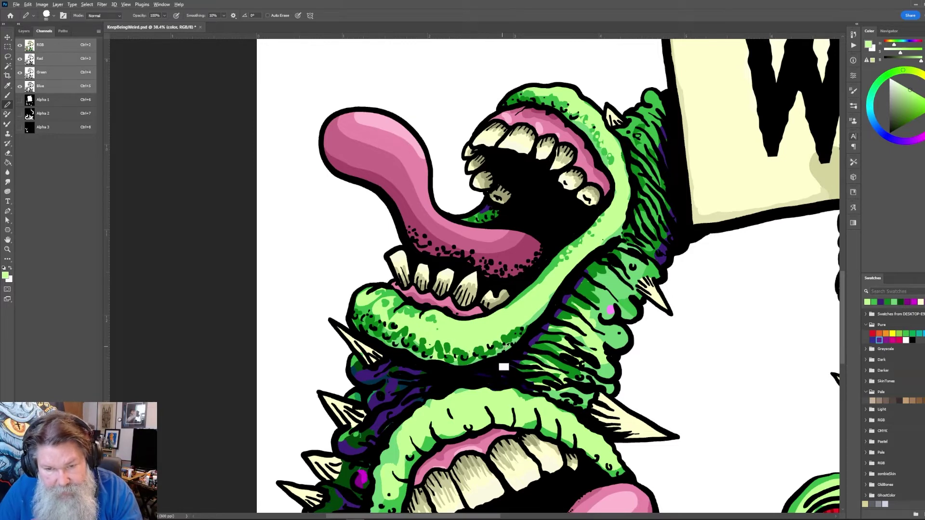
left_click(507, 345, "alt")
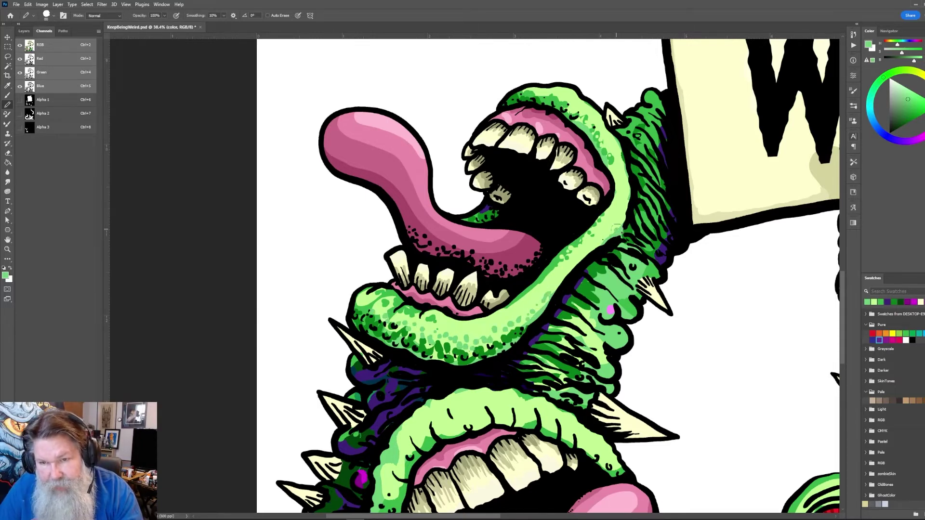
left_click_drag(627, 210, 623, 191)
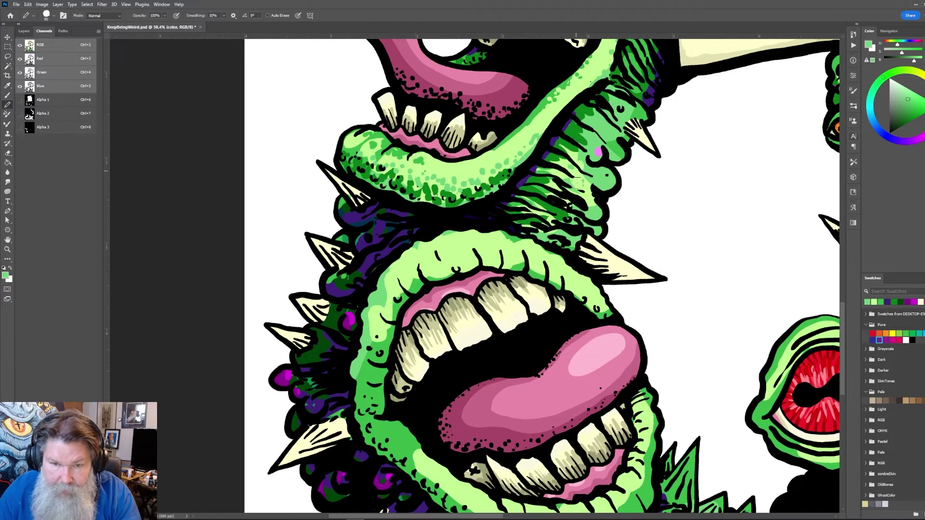
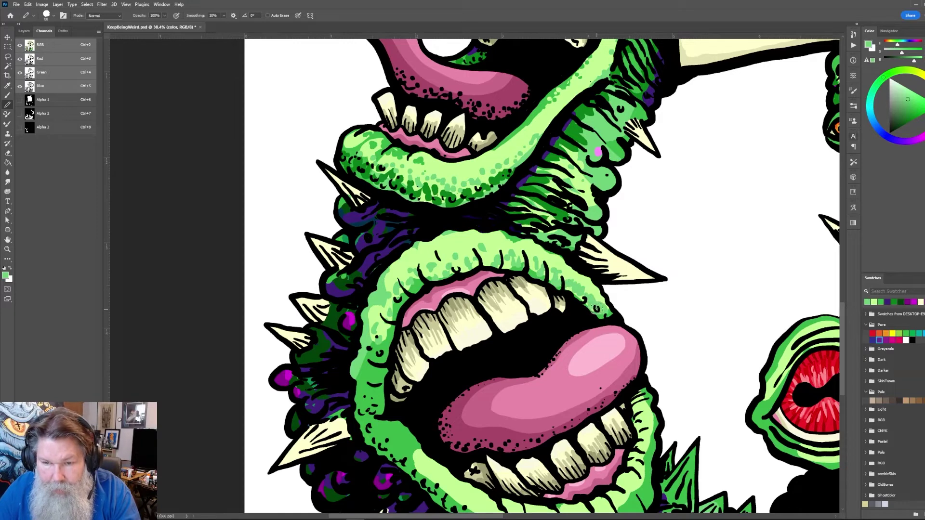
Stipple dark green texture around the lower mouth's upper lip, outer corner and the start of its lower lip, and save the file
left_click(579, 152, "alt")
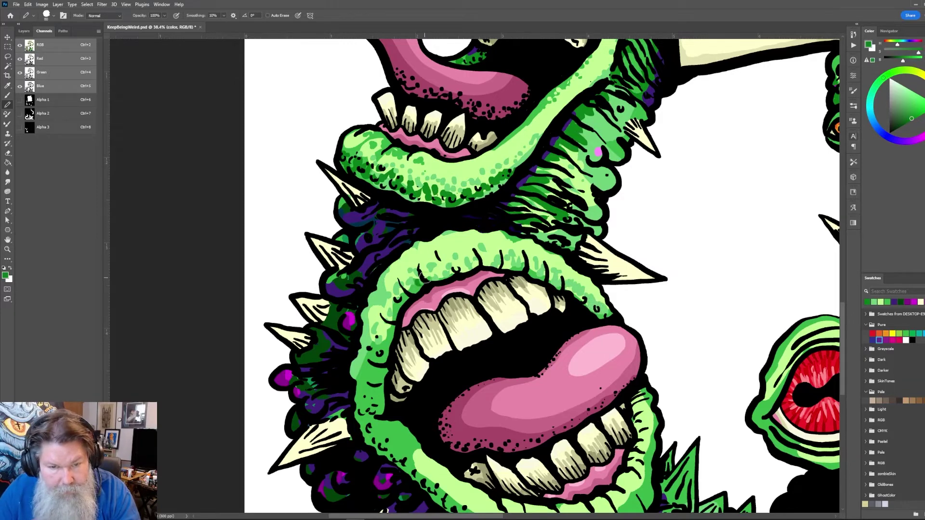
mouse_move(441, 280)
left_mouse_down()
mouse_move(499, 268)
mouse_move(566, 291)
mouse_move(597, 319)
mouse_move(609, 316)
mouse_move(601, 307)
left_mouse_up()
mouse_move(387, 412)
left_mouse_down()
mouse_move(374, 403)
mouse_move(367, 340)
mouse_move(443, 207)
left_mouse_up()
mouse_move(424, 294)
left_mouse_down()
mouse_move(416, 301)
mouse_move(440, 320)
left_mouse_up()
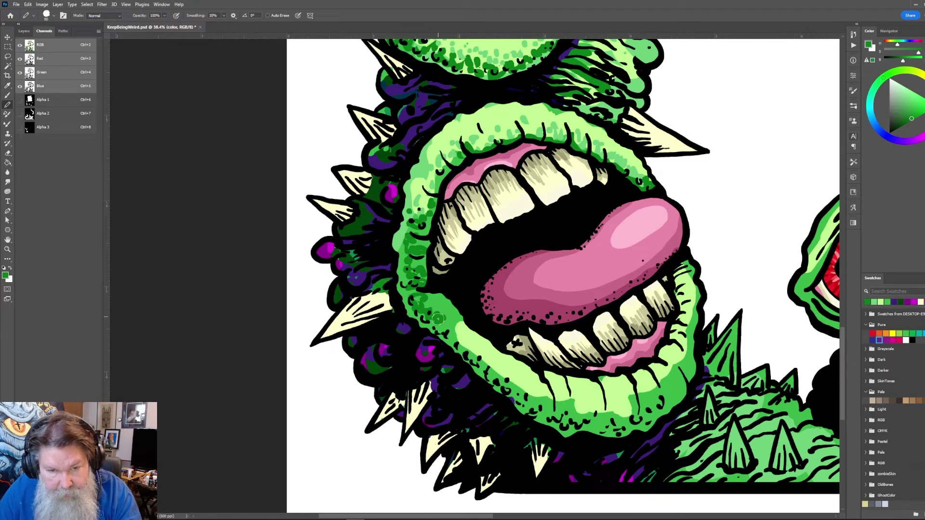
mouse_move(438, 319)
left_mouse_down()
mouse_move(433, 326)
mouse_move(513, 400)
left_mouse_up()
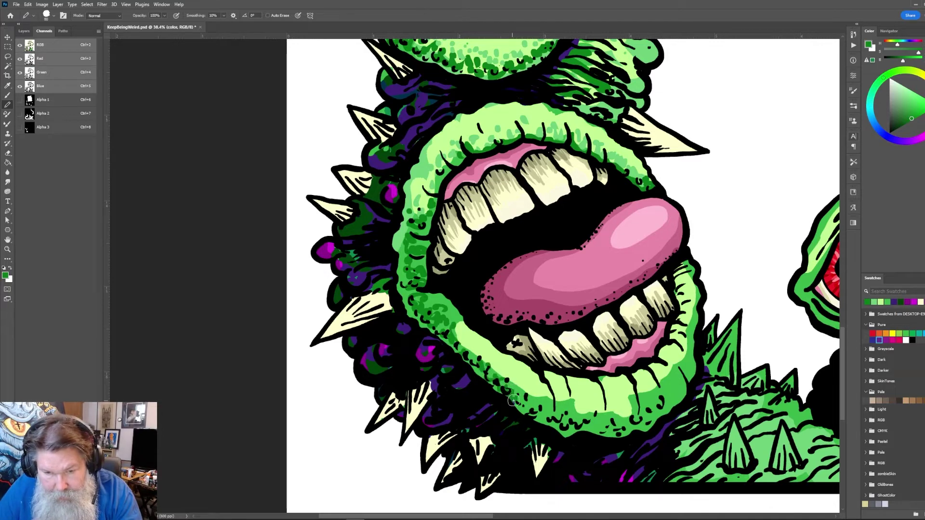
key("ctrl+s")
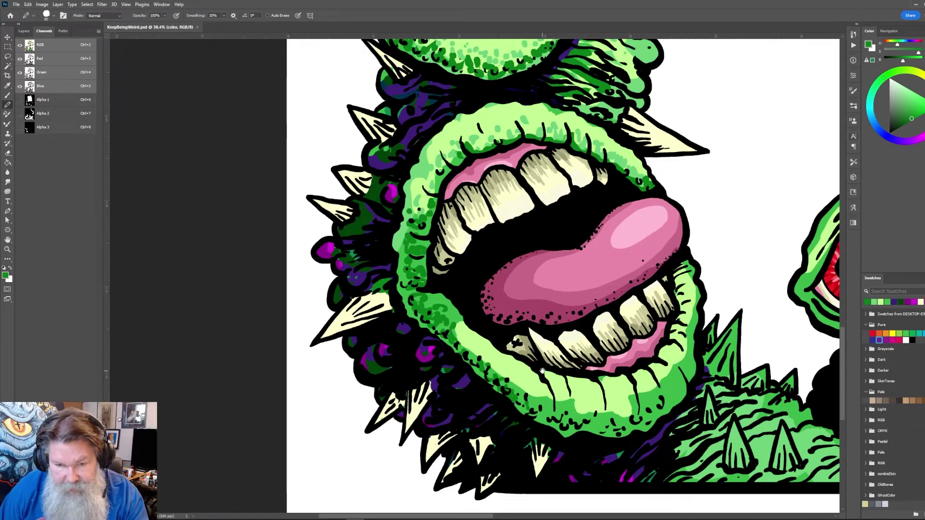
Stipple sampled medium green texture along the lower mouth's lower lip
left_click_drag(542, 372, 482, 301)
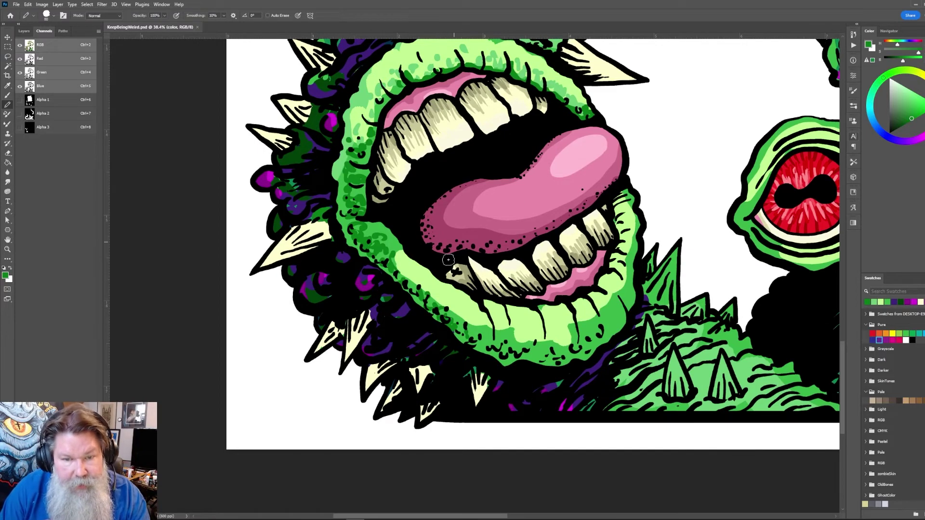
left_click(486, 330, "alt")
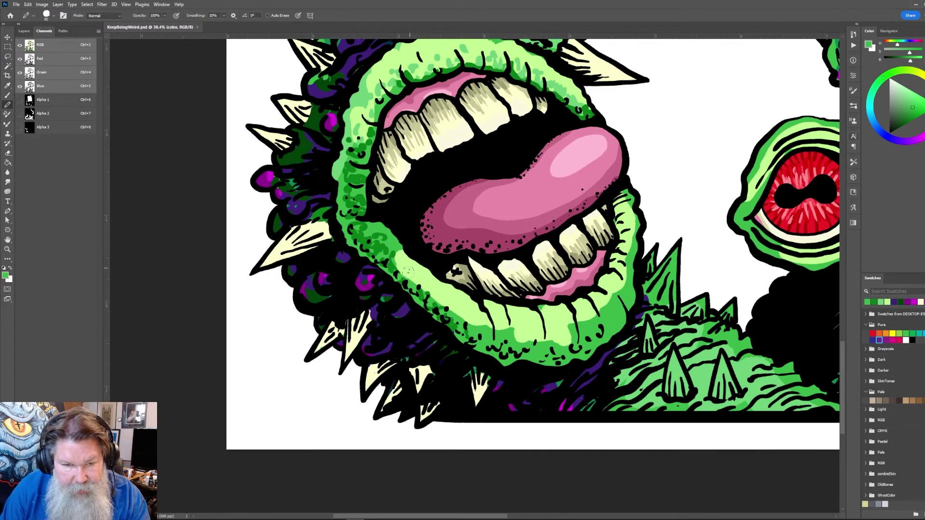
left_click(398, 261)
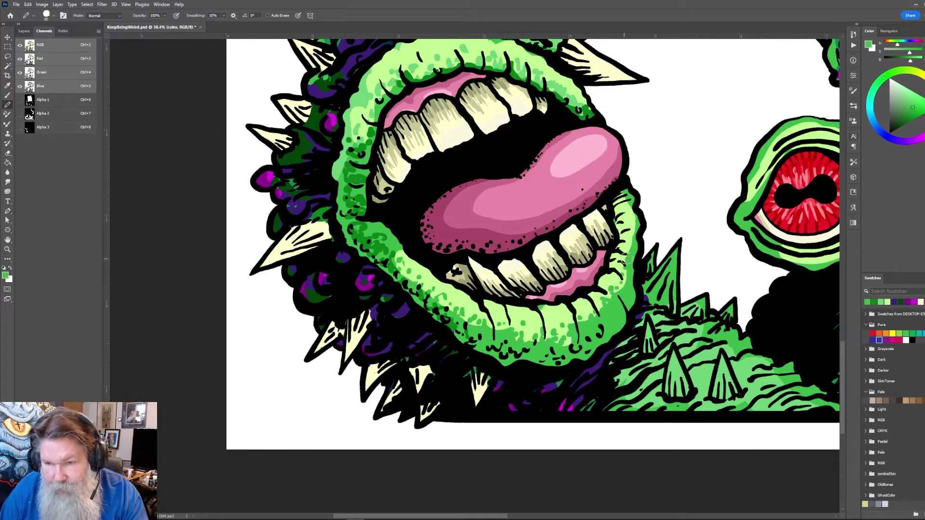
Dab sampled pale green highlights along the lower mouth's upper and lower lips and the upper mouth's lower lip
scroll(580, 148, "up", 5)
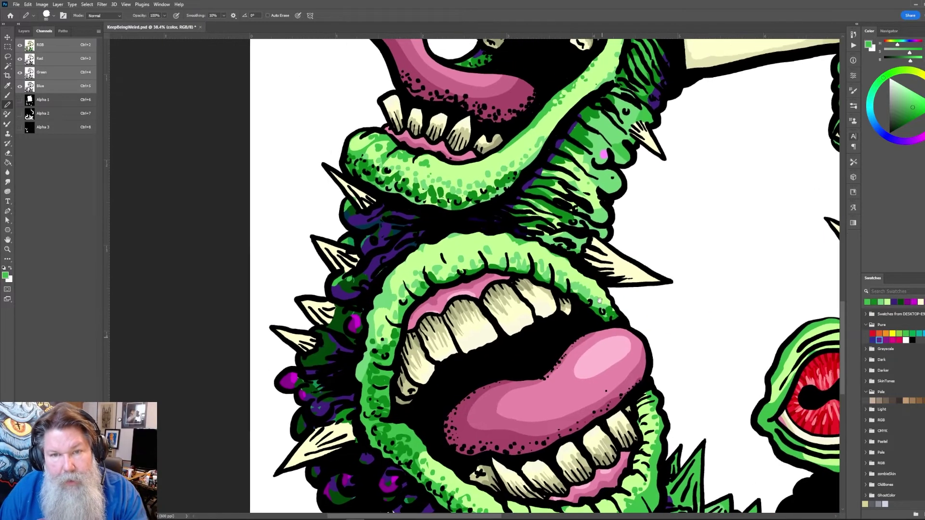
left_click(470, 238, "alt")
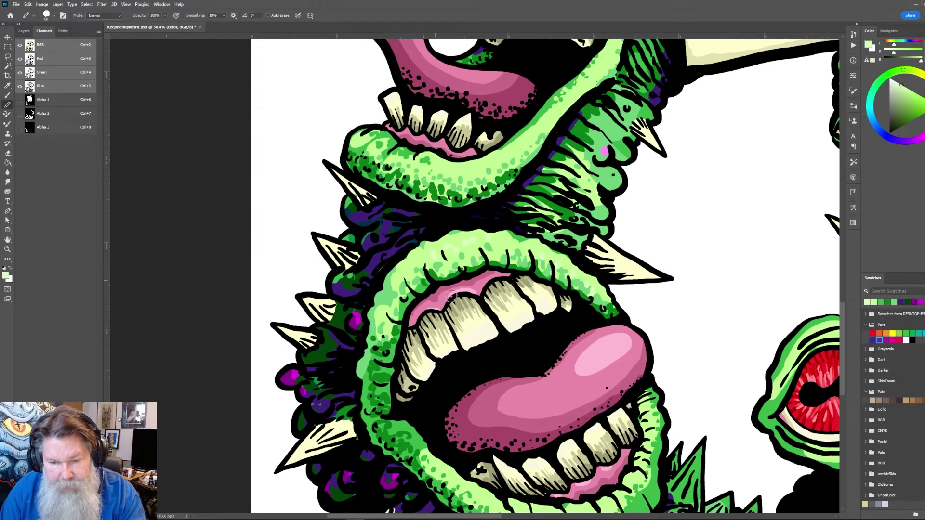
scroll(591, 288, "down", 4)
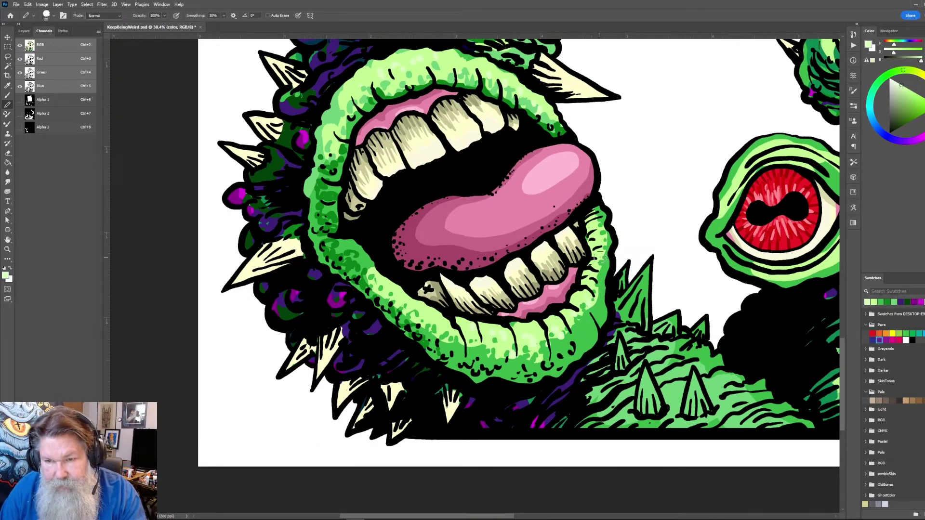
scroll(602, 222, "up", 9)
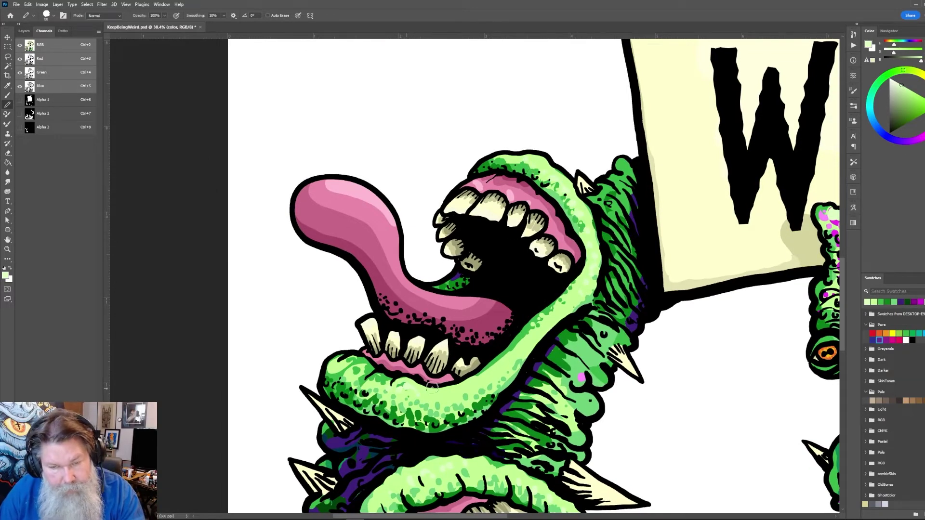
Color the spike beside the red eyeball and the cluster of spikes next to the lower mouth with sampled cream
left_click_drag(625, 378, 576, 220)
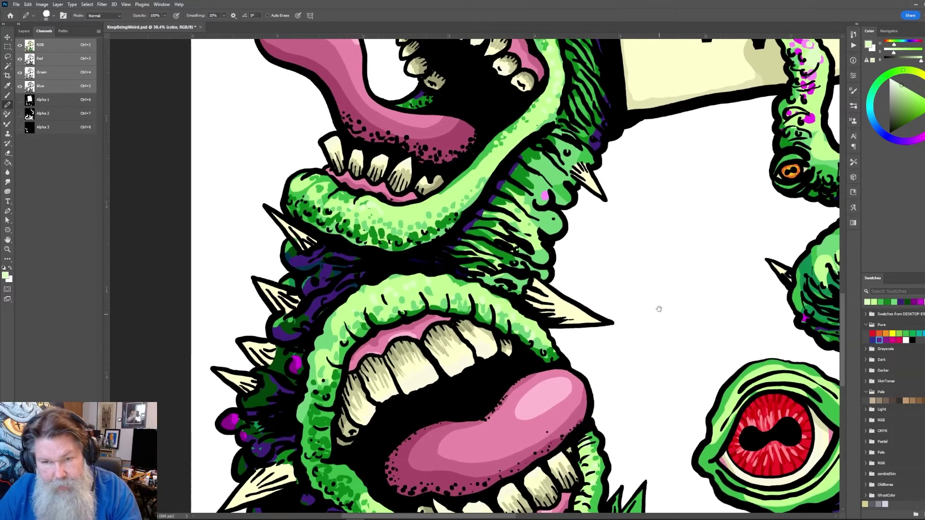
mouse_move(738, 311)
left_mouse_down()
mouse_move(630, 293)
mouse_move(570, 263)
left_mouse_up()
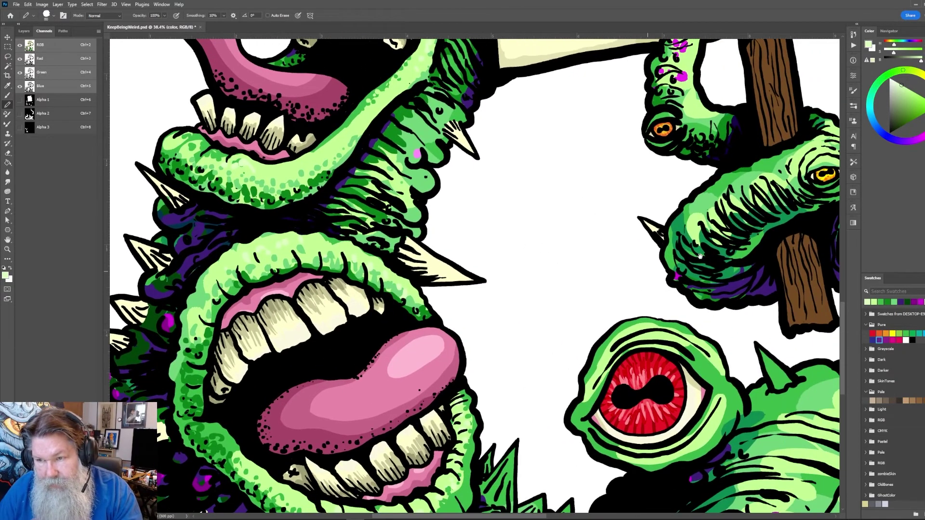
left_click_drag(800, 262, 645, 304)
left_click_drag(712, 260, 684, 319)
left_click_drag(690, 125, 642, 307)
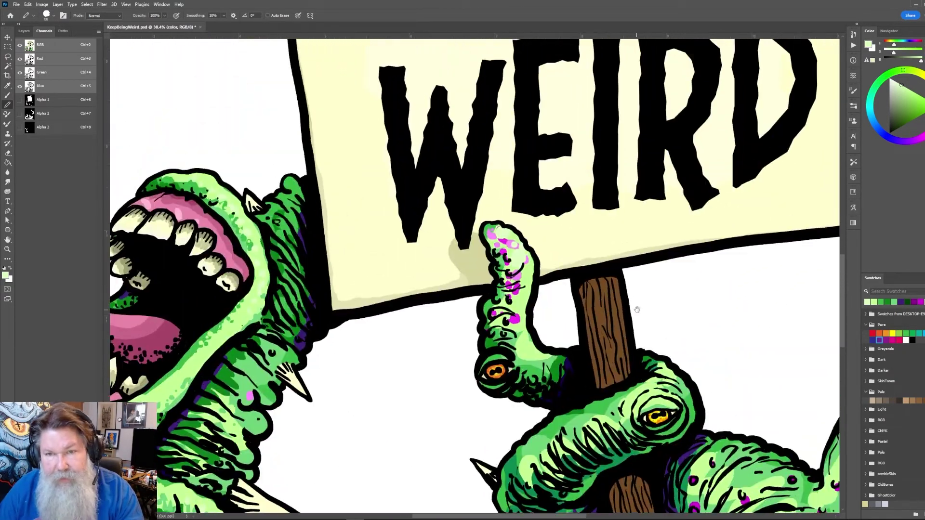
left_click_drag(650, 482, 633, 254)
mouse_move(627, 358)
left_mouse_down()
mouse_move(625, 306)
mouse_move(591, 281)
mouse_move(554, 308)
mouse_move(568, 321)
mouse_move(573, 315)
mouse_move(551, 295)
mouse_move(566, 320)
left_mouse_up()
left_click(439, 164, "alt")
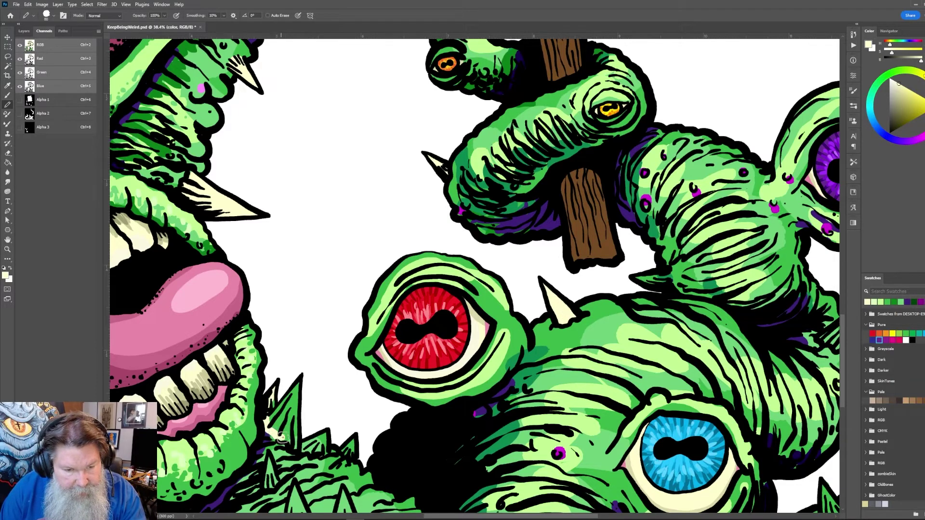
mouse_move(291, 445)
left_mouse_down()
mouse_move(300, 379)
mouse_move(272, 396)
mouse_move(284, 423)
mouse_move(331, 442)
mouse_move(306, 440)
mouse_move(303, 451)
mouse_move(352, 433)
mouse_move(344, 451)
mouse_move(353, 440)
mouse_move(353, 454)
mouse_move(337, 456)
mouse_move(482, 303)
left_mouse_up()
mouse_move(392, 311)
left_mouse_down()
mouse_move(397, 337)
mouse_move(400, 320)
mouse_move(404, 337)
mouse_move(422, 342)
mouse_move(422, 385)
mouse_move(436, 380)
mouse_move(428, 354)
mouse_move(423, 372)
mouse_move(461, 371)
mouse_move(470, 344)
mouse_move(458, 388)
mouse_move(484, 381)
mouse_move(472, 354)
mouse_move(476, 374)
left_mouse_up()
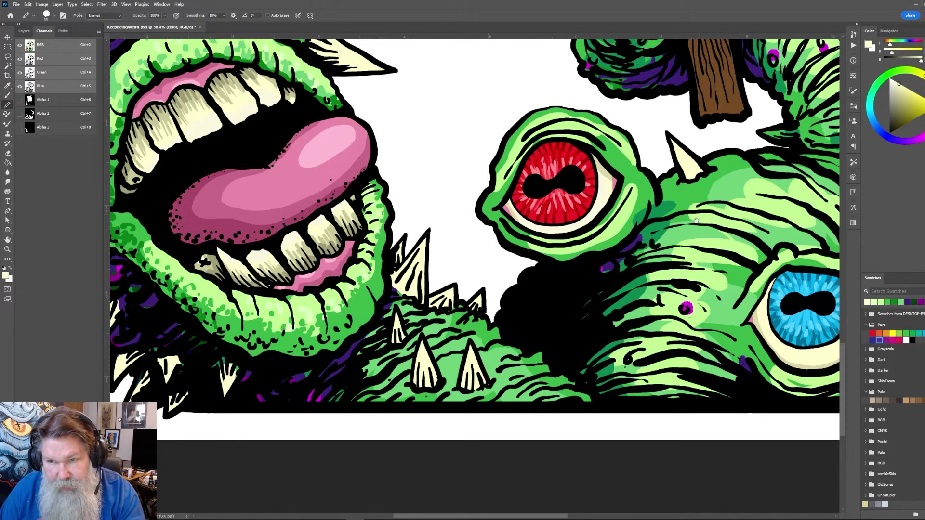
Switch from the color layer to the ink layer for editing
left_click_drag(697, 221, 567, 291)
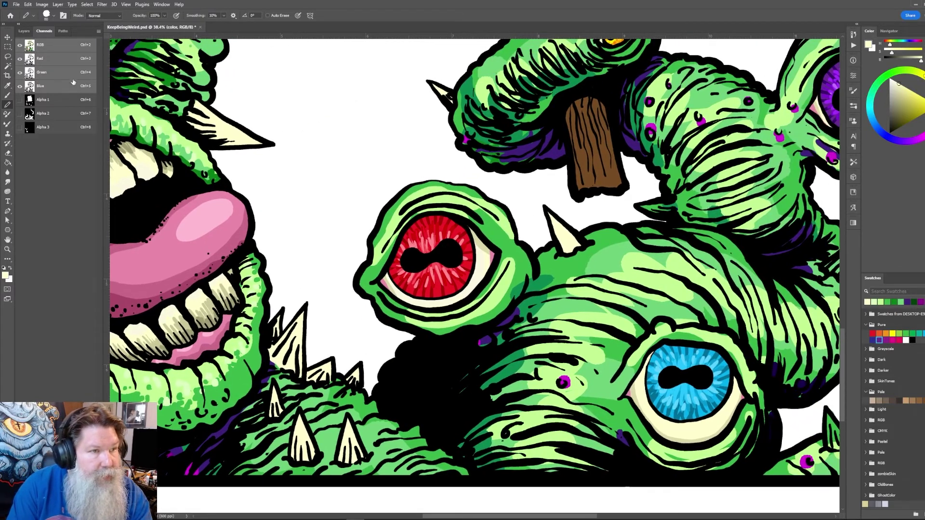
left_click(24, 31)
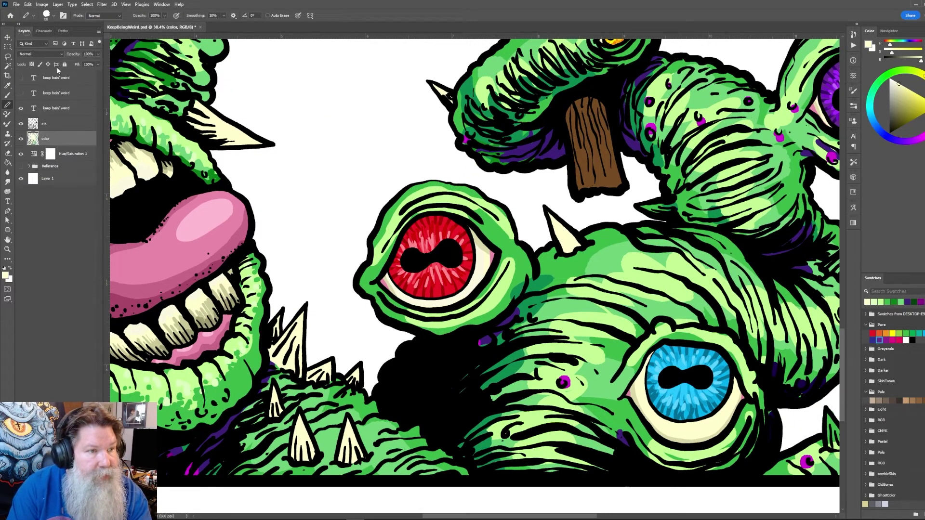
left_click(75, 125)
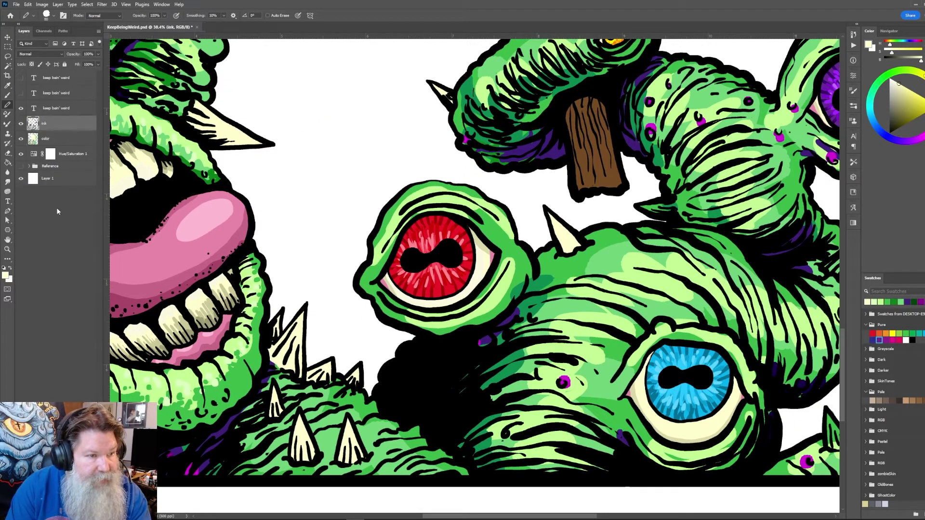
Ink black hatching lines at the base of the spike between the red eye and the large body
left_click(4, 268)
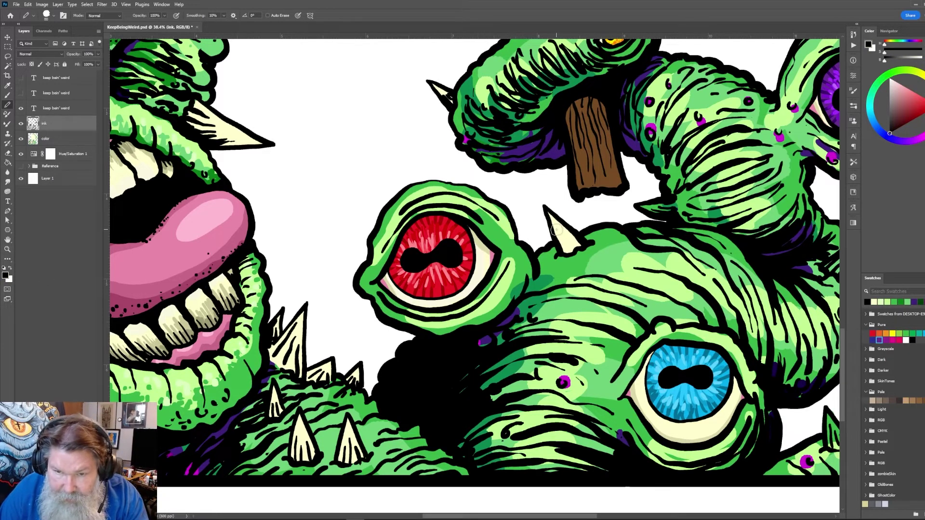
left_click_drag(555, 230, 573, 250)
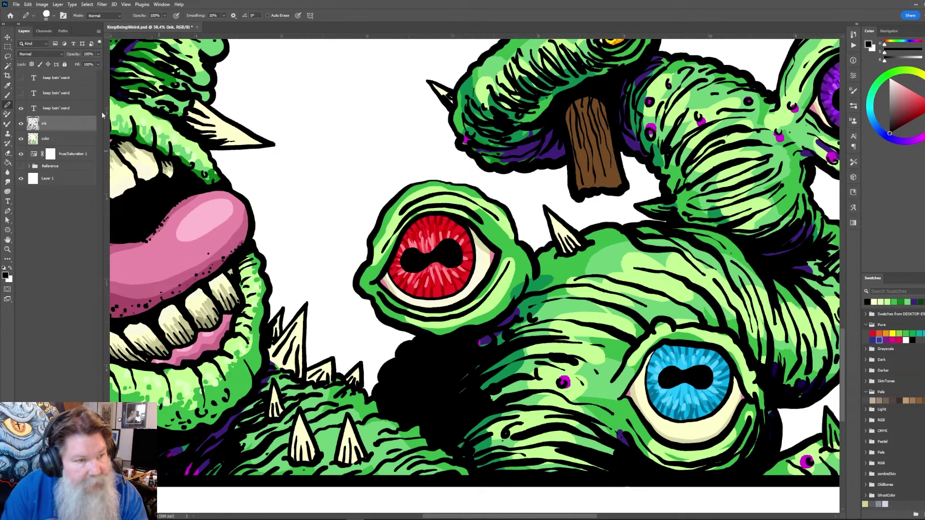
On the color layer, paint the spikes on the small ground mound with the cream sampled from the hatched spike
left_click(62, 139)
mouse_move(647, 329)
left_mouse_down()
mouse_move(633, 313)
mouse_move(638, 295)
mouse_move(639, 317)
left_mouse_up()
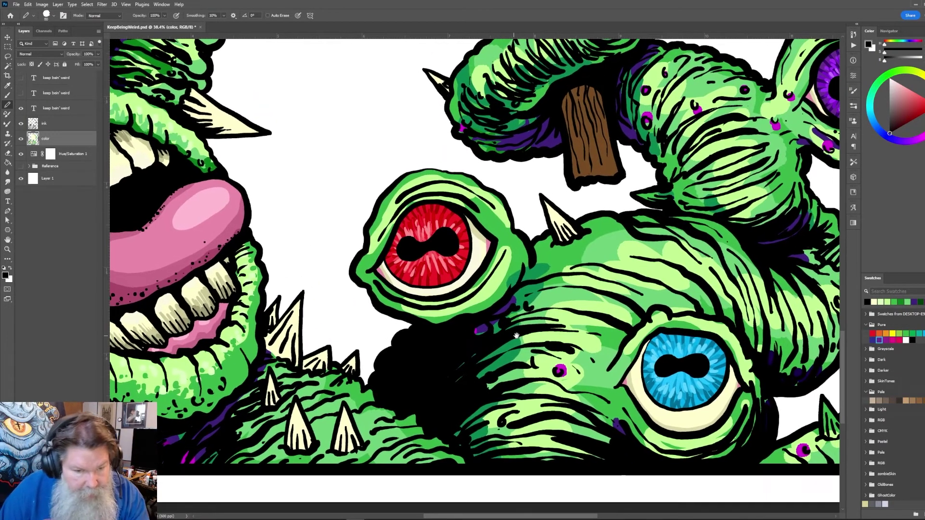
left_click_drag(732, 273, 588, 260)
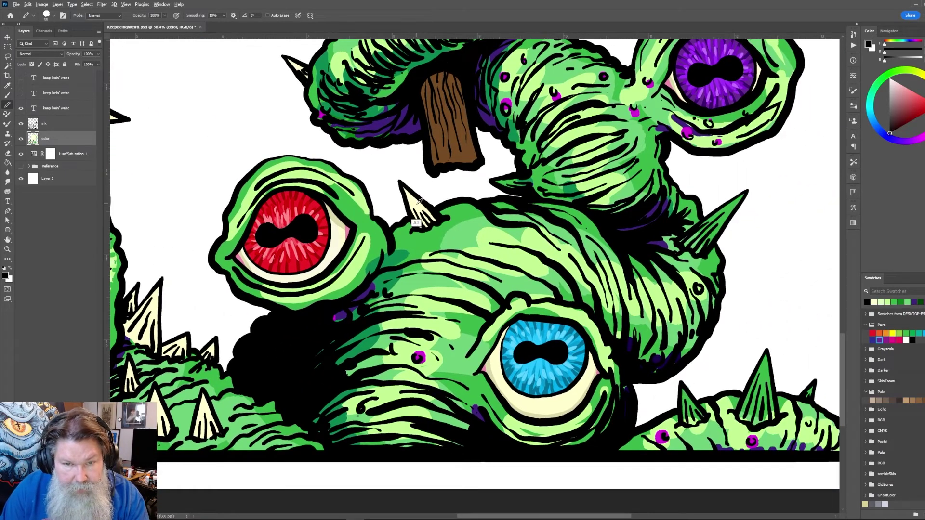
left_click(417, 220, "alt")
left_click_drag(694, 381, 629, 311)
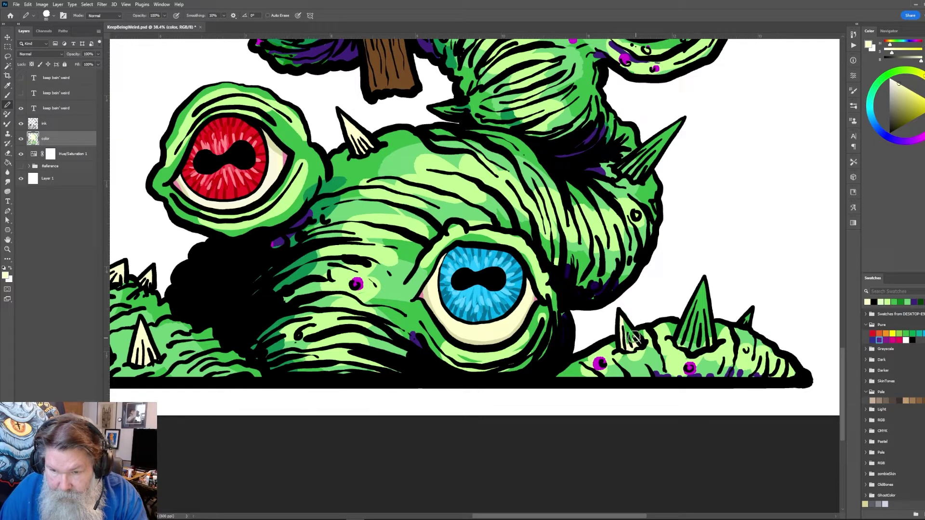
mouse_move(682, 340)
left_mouse_down()
mouse_move(704, 285)
mouse_move(682, 347)
mouse_move(709, 344)
mouse_move(706, 291)
mouse_move(690, 348)
mouse_move(706, 317)
left_mouse_up()
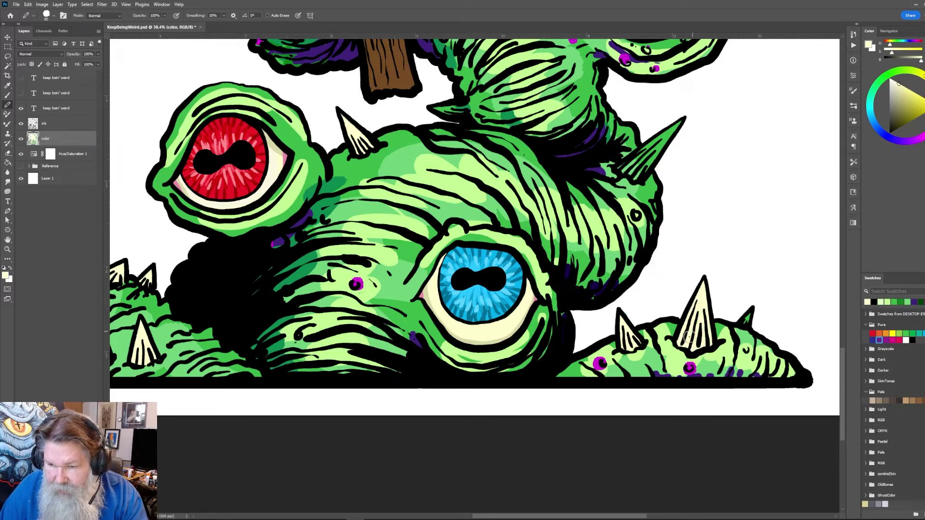
Paint the long spike on the body's outer bend and the small dark spike below the wooden post cream
left_click_drag(722, 189, 696, 334)
left_click_drag(593, 311, 658, 260)
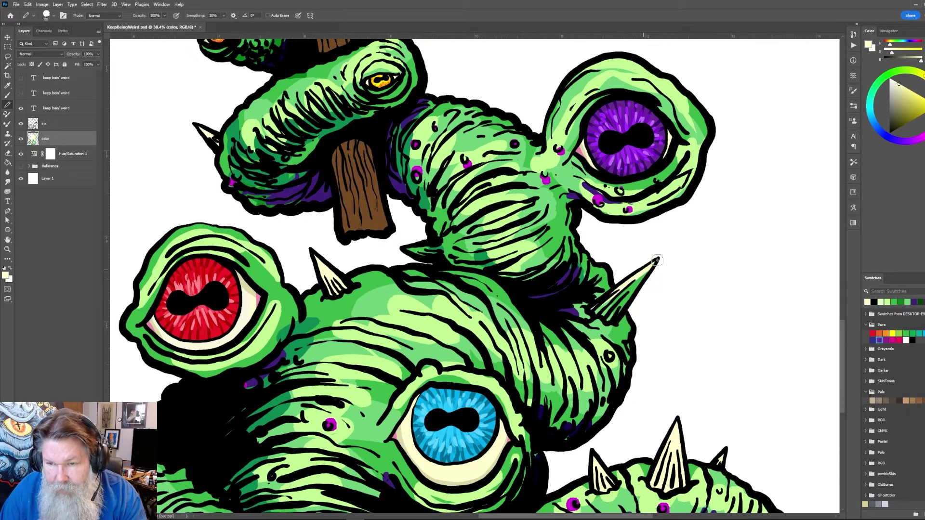
mouse_move(594, 307)
left_mouse_down()
mouse_move(645, 279)
mouse_move(600, 309)
mouse_move(617, 299)
mouse_move(611, 310)
mouse_move(637, 268)
left_mouse_up()
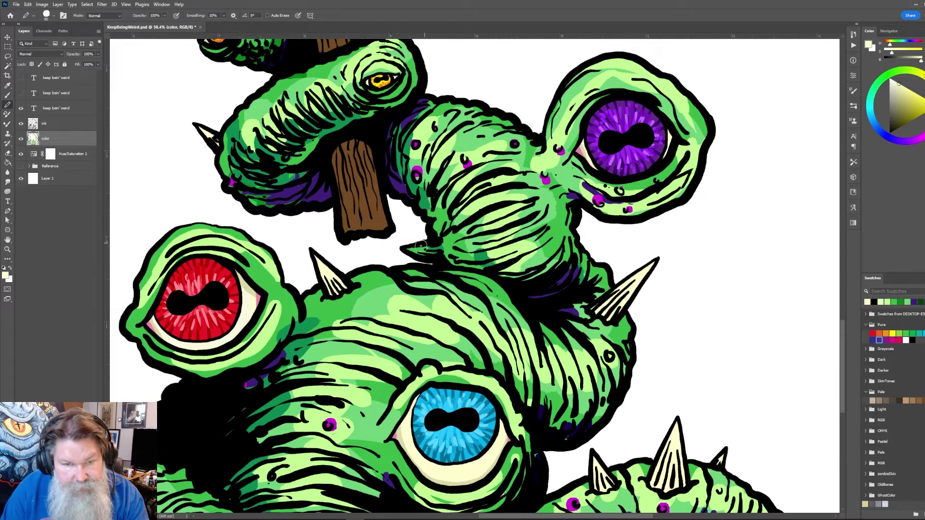
mouse_move(413, 252)
left_mouse_down()
mouse_move(442, 249)
mouse_move(478, 328)
left_mouse_up()
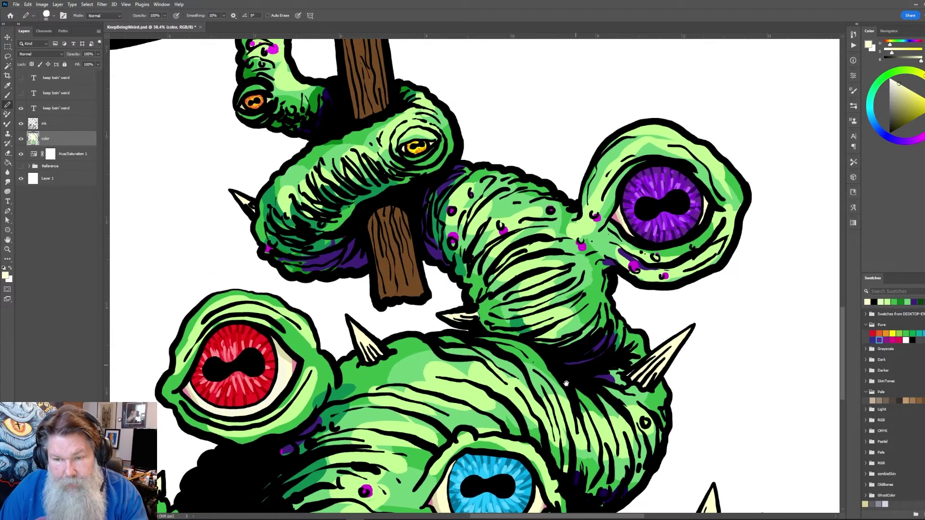
Shade the spikes at the upper tentacle's tip with the sign's shadow beige and fill the small spike beneath them with cream
left_click_drag(573, 397, 701, 229)
left_click_drag(359, 349, 703, 402)
left_click_drag(676, 347, 595, 301)
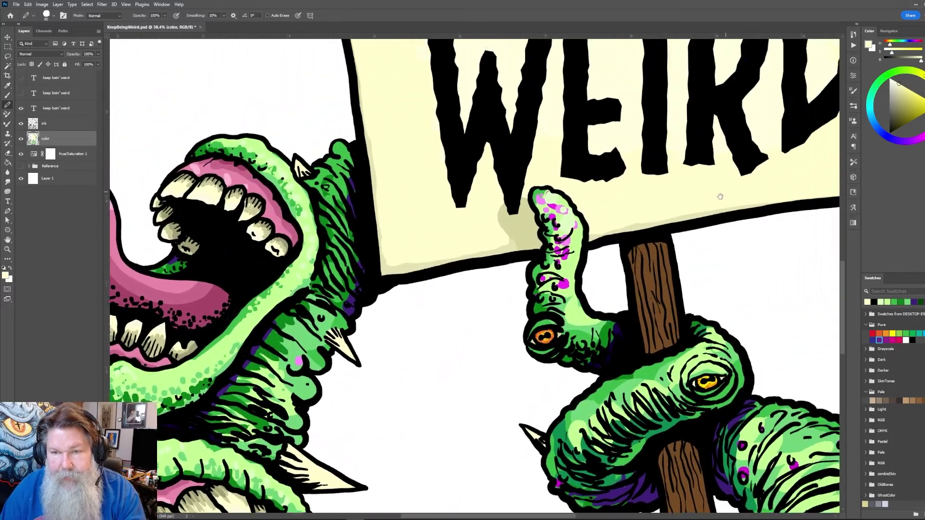
left_click_drag(787, 113, 513, 344)
left_click_drag(653, 254, 534, 491)
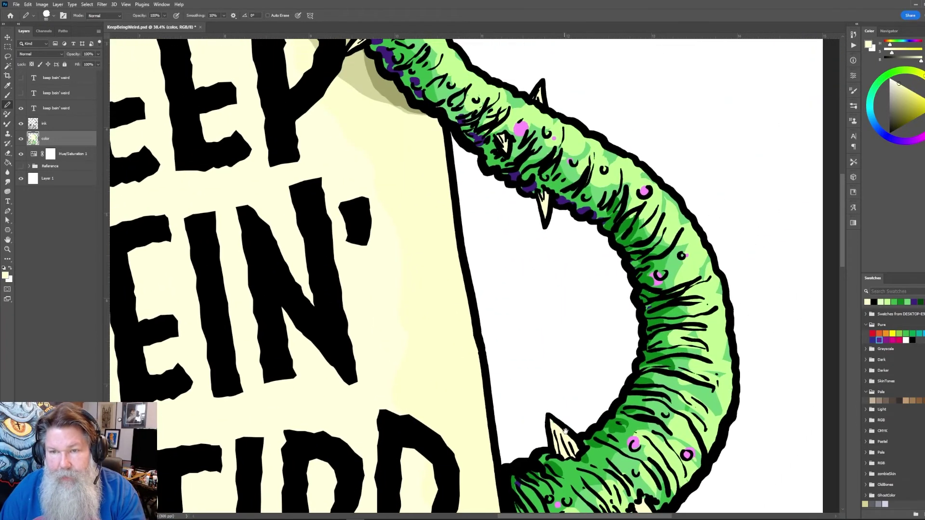
left_click_drag(459, 200, 507, 325)
left_click_drag(468, 247, 510, 268)
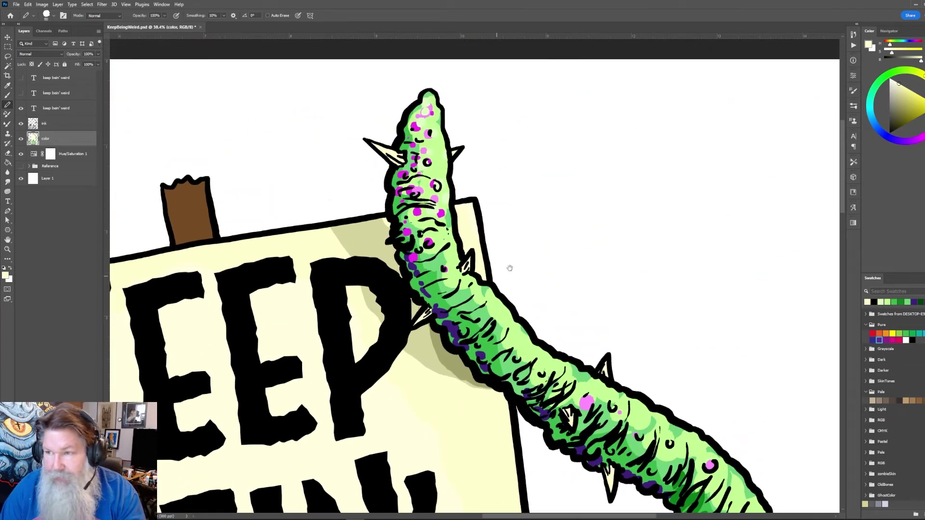
left_click(424, 352, "alt")
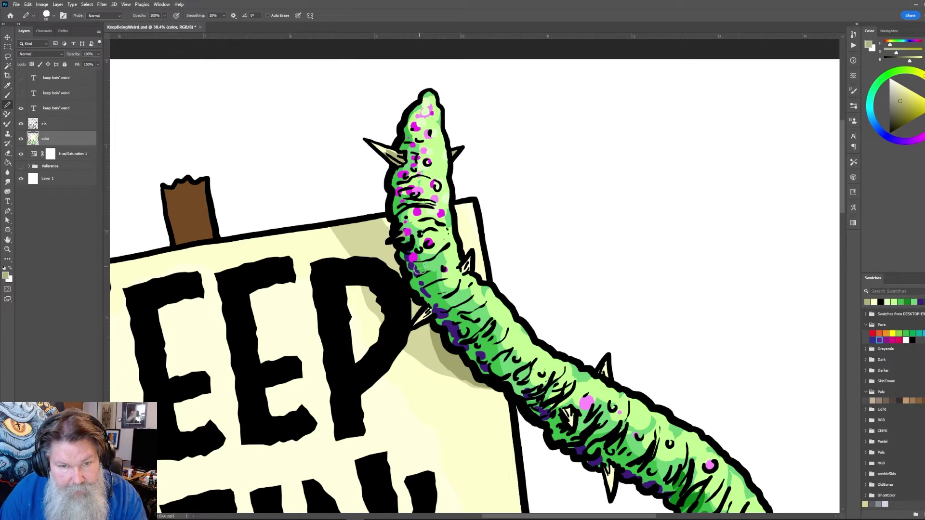
left_click(380, 145, "alt")
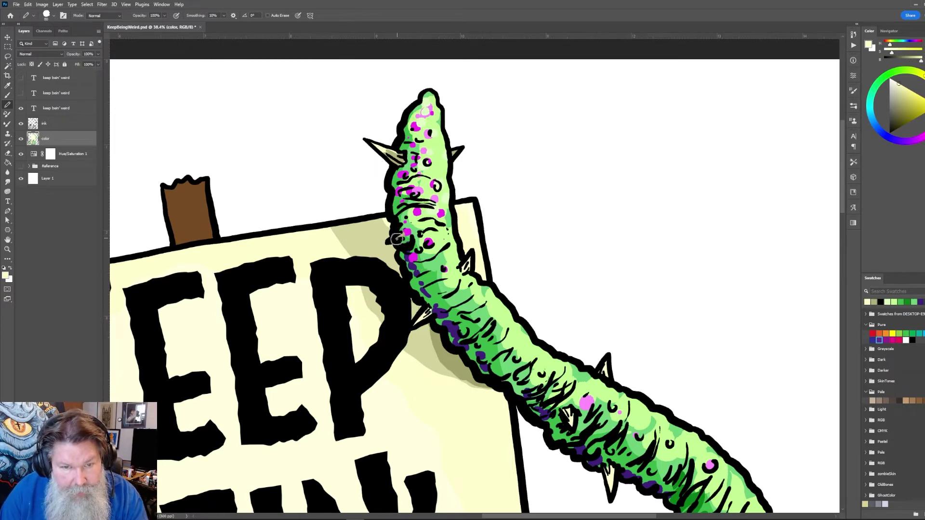
left_click(396, 153, "alt")
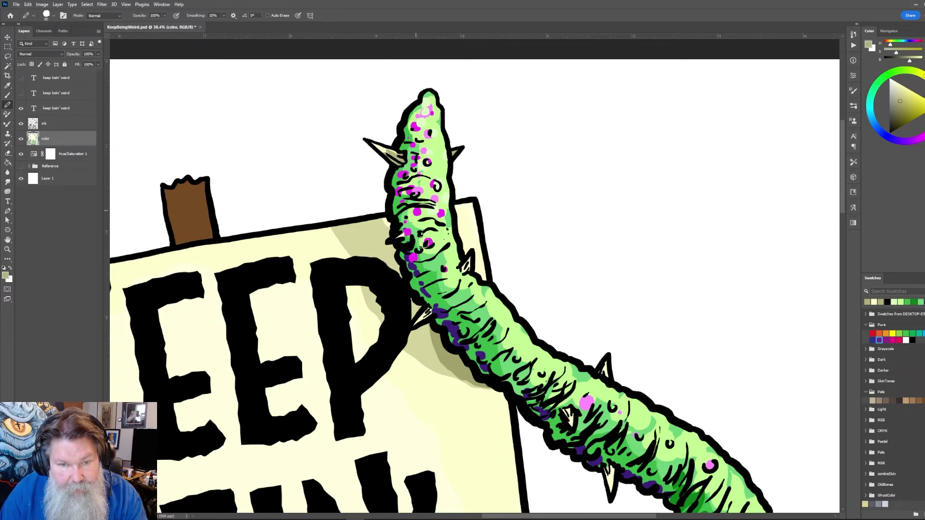
Shade the two tentacle spikes overlapping the sign's corner beside the letter P with the shadow beige
key("z")
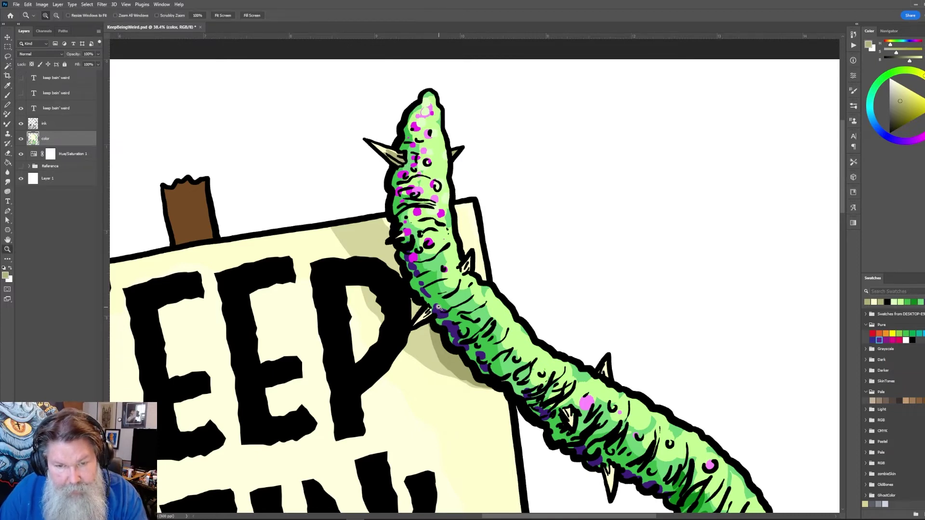
left_click(436, 305)
left_click(434, 332)
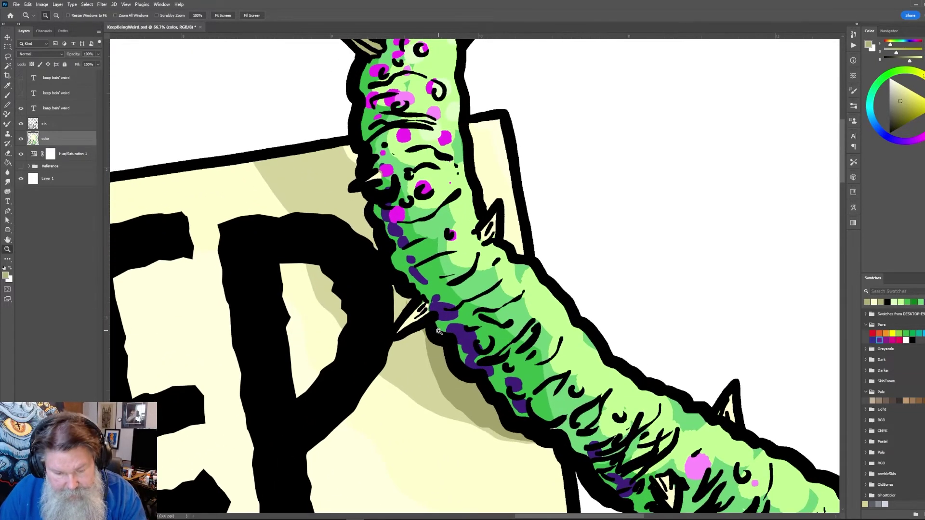
key("b")
mouse_move(398, 332)
left_mouse_down()
mouse_move(424, 312)
mouse_move(419, 300)
left_mouse_up()
left_click_drag(490, 222, 484, 232)
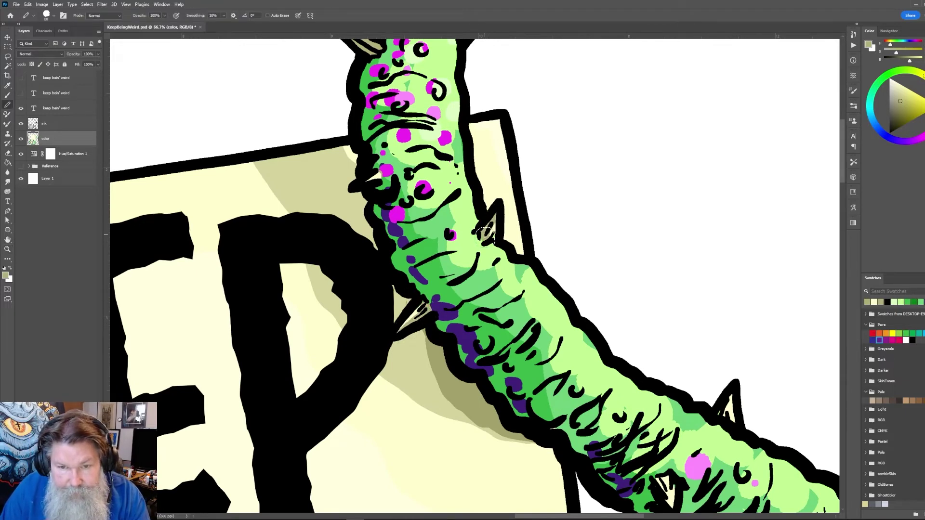
Add shadow beige to the spikes midway along the tentacle, just beyond the sign's edge
mouse_move(723, 402)
left_mouse_down()
mouse_move(543, 195)
mouse_move(533, 203)
left_mouse_up()
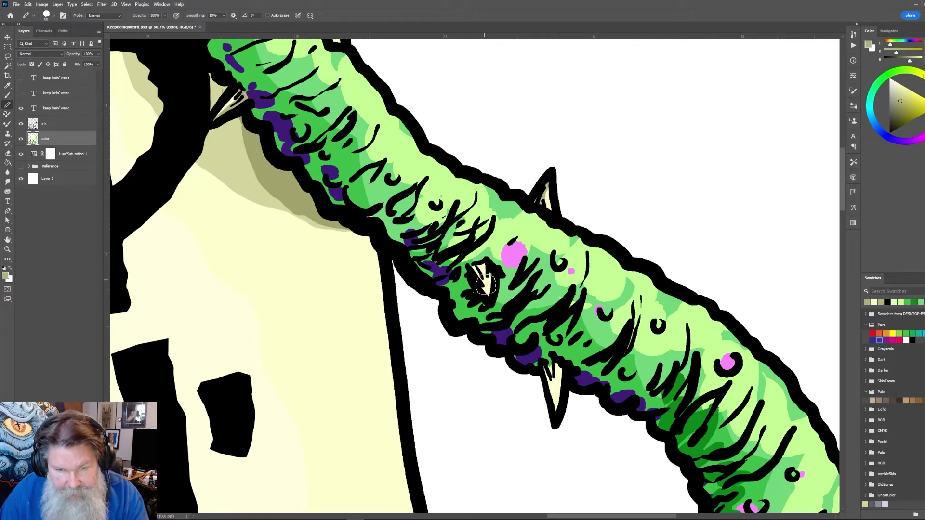
left_click_drag(486, 285, 475, 271)
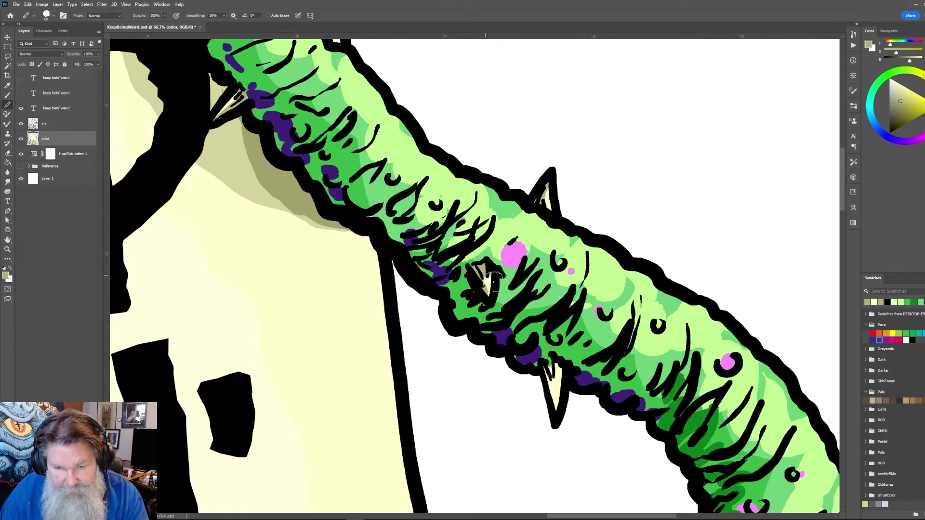
mouse_move(555, 395)
left_mouse_down()
mouse_move(556, 415)
mouse_move(546, 371)
left_mouse_up()
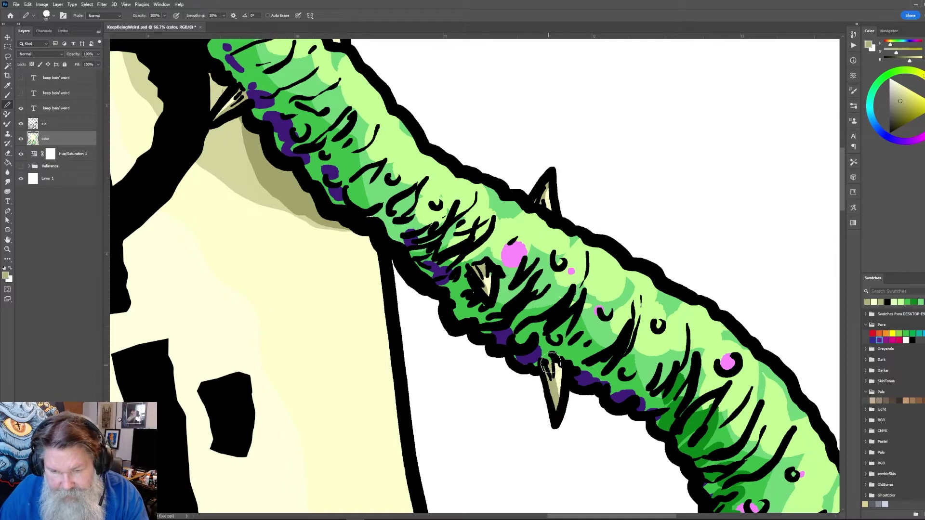
Shade the two large spikes on the tentacle's lower bend with the shadow beige, keeping cream highlights
scroll(562, 364, "down", 10)
scroll(563, 364, "right", 5)
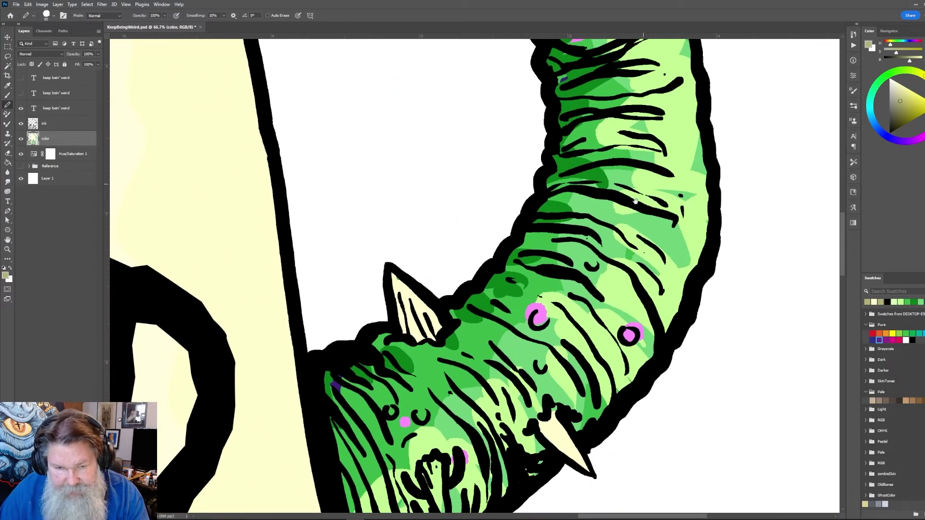
mouse_move(393, 280)
left_mouse_down()
mouse_move(403, 332)
mouse_move(401, 302)
mouse_move(414, 336)
mouse_move(419, 327)
mouse_move(416, 338)
mouse_move(427, 337)
mouse_move(409, 306)
mouse_move(433, 340)
mouse_move(395, 276)
mouse_move(415, 294)
mouse_move(408, 315)
mouse_move(439, 323)
left_mouse_up()
left_click(407, 290, "alt")
left_click(415, 328, "alt")
mouse_move(569, 423)
left_mouse_down()
mouse_move(569, 298)
mouse_move(569, 335)
mouse_move(537, 302)
mouse_move(553, 290)
left_mouse_up()
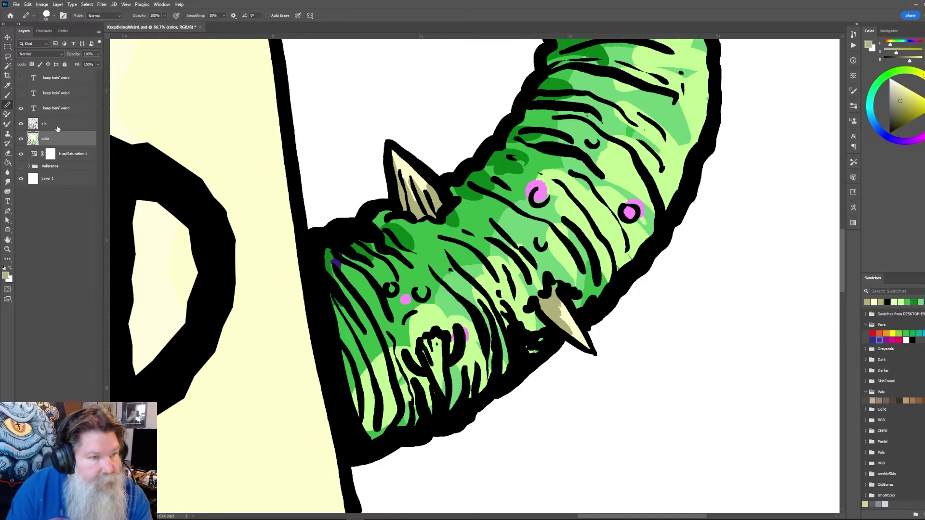
On the ink layer, draw black hatching lines at the base of the outer spike on the tentacle's lower bend
left_click(57, 127)
left_click(5, 268)
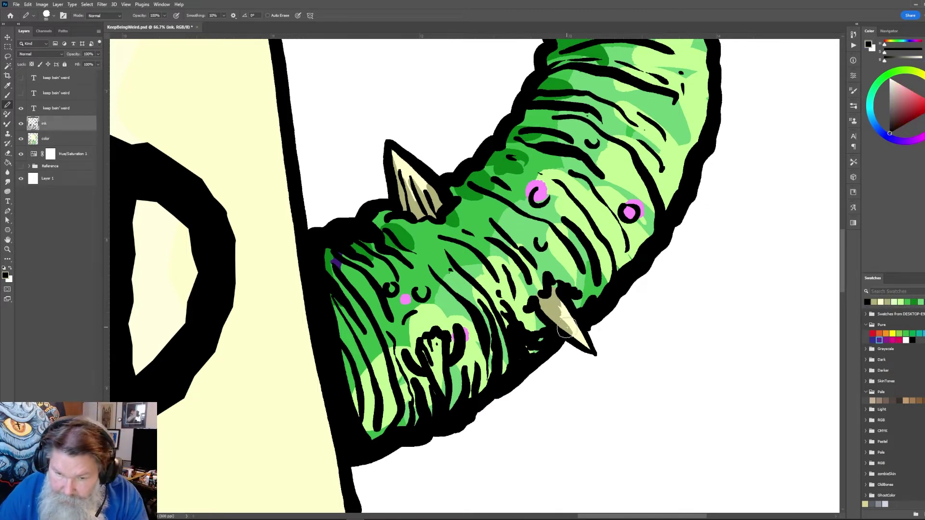
mouse_move(564, 327)
left_mouse_down()
mouse_move(539, 301)
mouse_move(563, 314)
mouse_move(550, 287)
left_mouse_up()
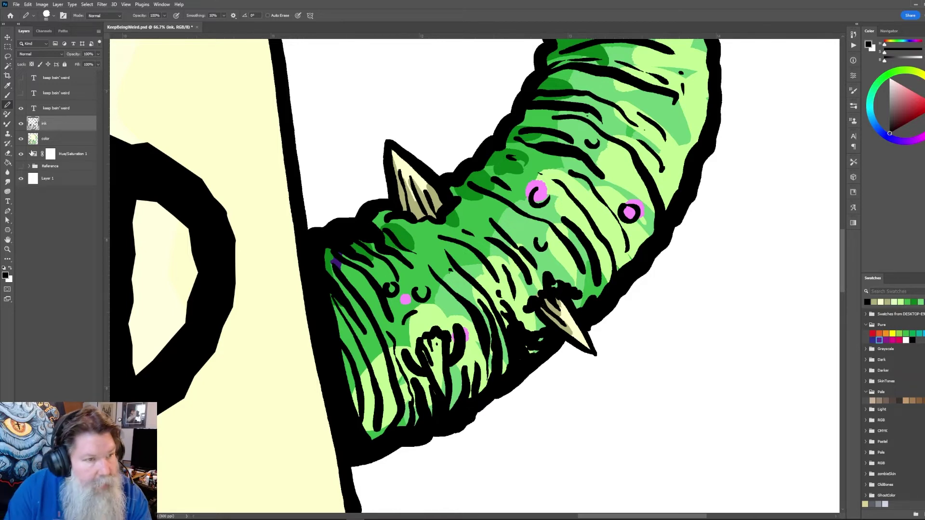
On the color layer, add dark olive shadows to the bases of the two spikes on the tentacle's lower bend
left_click(60, 140)
mouse_move(464, 197)
left_mouse_down()
mouse_move(474, 234)
mouse_move(427, 212)
mouse_move(417, 248)
mouse_move(449, 235)
left_mouse_up()
left_click(449, 233, "alt")
left_click_drag(553, 343, 560, 340)
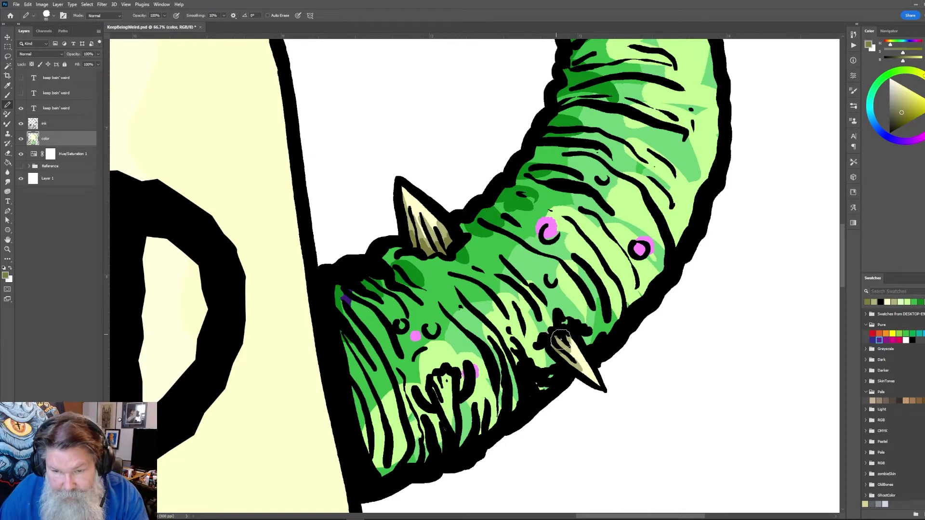
Deepen the bases of the mid-tentacle spikes and those by the sign's corner with the dark olive shadow
scroll(603, 151, "up", 6)
scroll(402, 184, "up", 3)
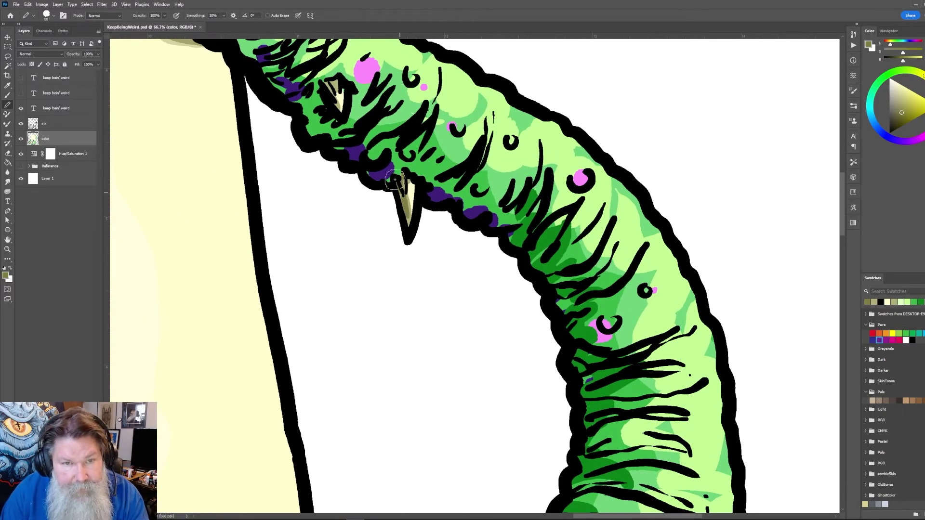
scroll(401, 184, "up", 5)
scroll(401, 184, "left", 2)
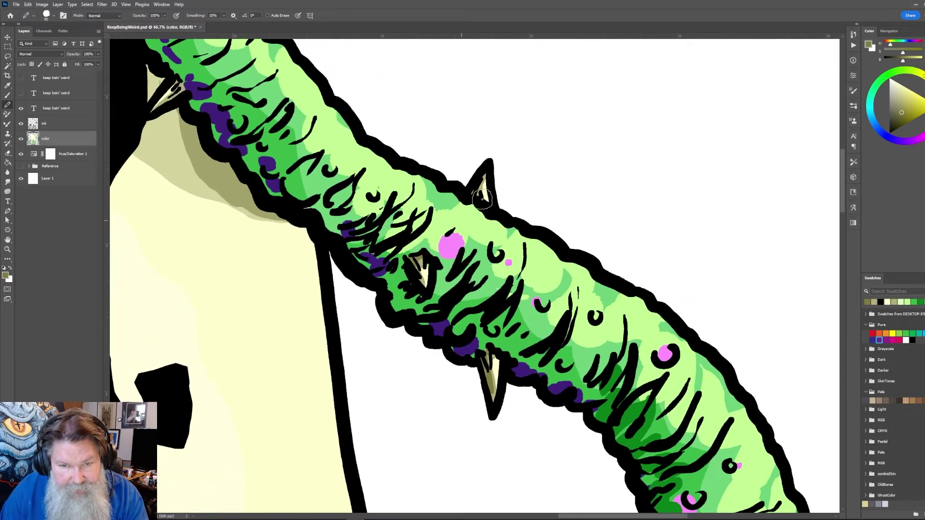
scroll(482, 198, "up", 4)
scroll(428, 229, "left", 3)
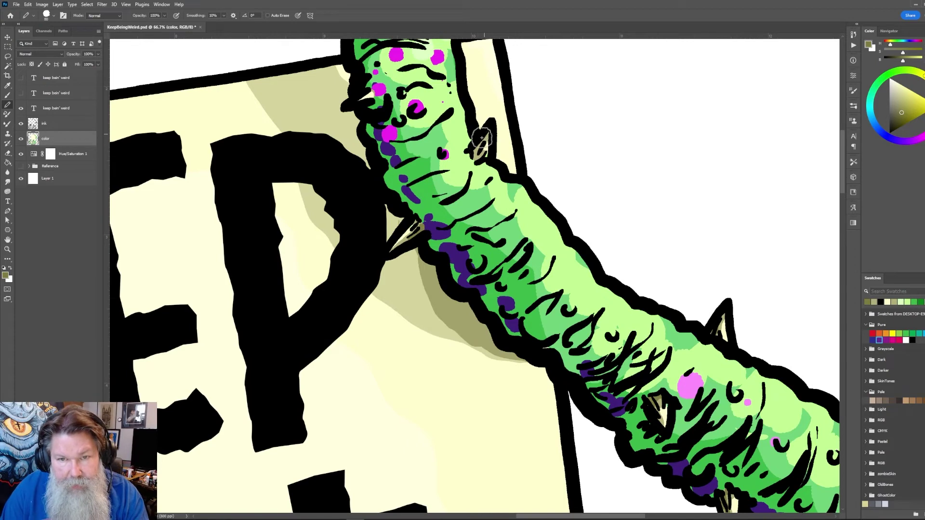
Add dark olive shadows to the two spikes on either side of the tentacle's tip
scroll(477, 145, "up", 5)
scroll(388, 184, "left", 1)
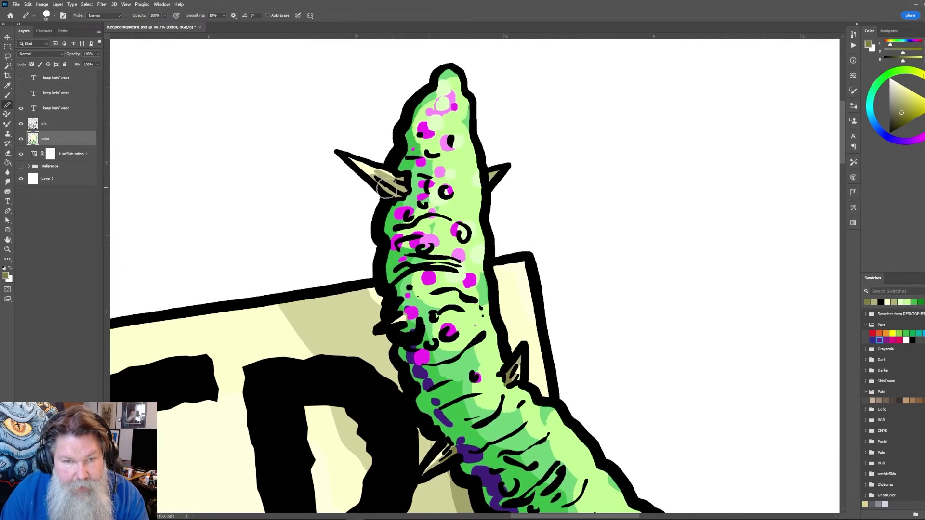
mouse_move(386, 187)
left_mouse_down()
mouse_move(400, 190)
mouse_move(402, 176)
left_mouse_up()
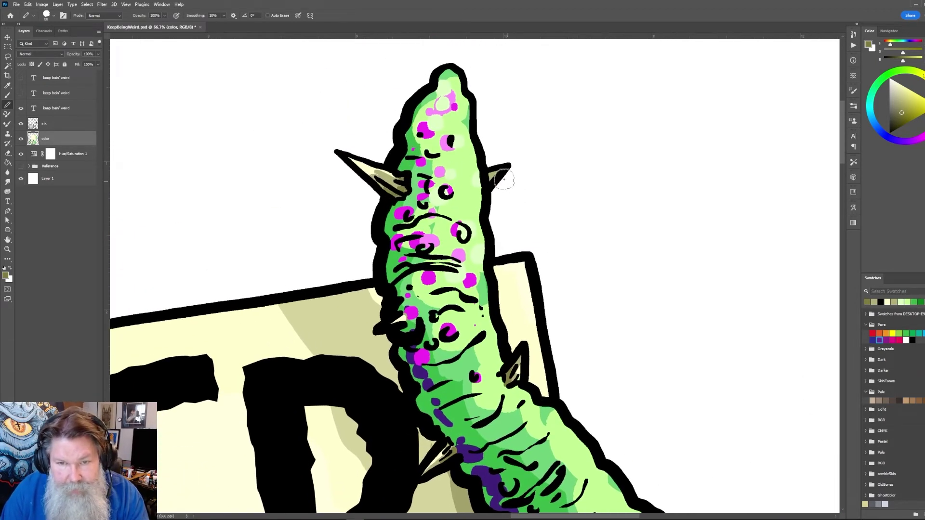
mouse_move(504, 179)
left_mouse_down()
mouse_move(494, 180)
mouse_move(505, 169)
left_mouse_up()
scroll(541, 416, "down", 10)
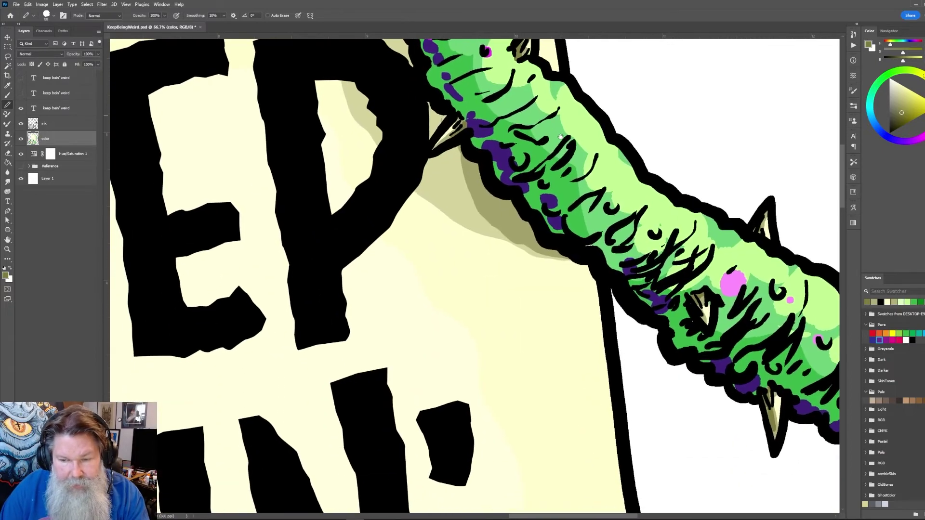
scroll(626, 385, "right", 4)
left_click_drag(671, 448, 566, 183)
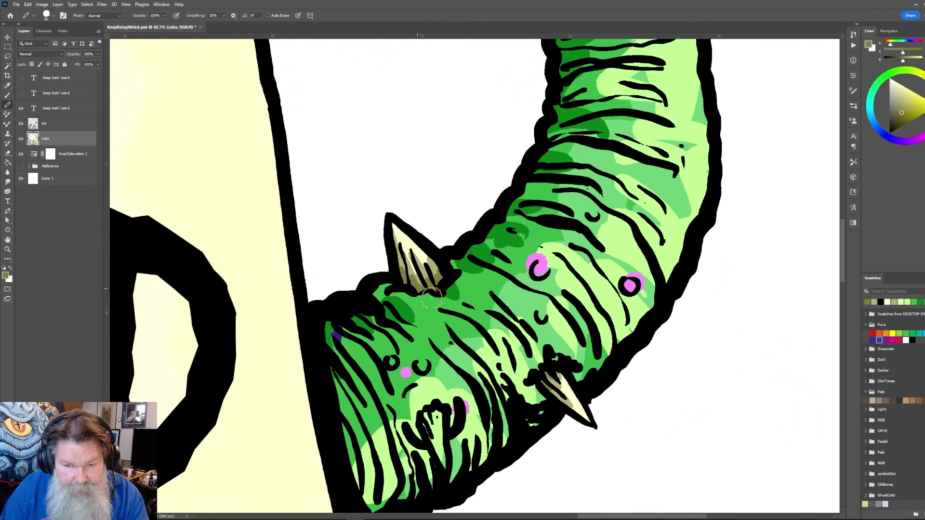
scroll(228, 401, "left", 10)
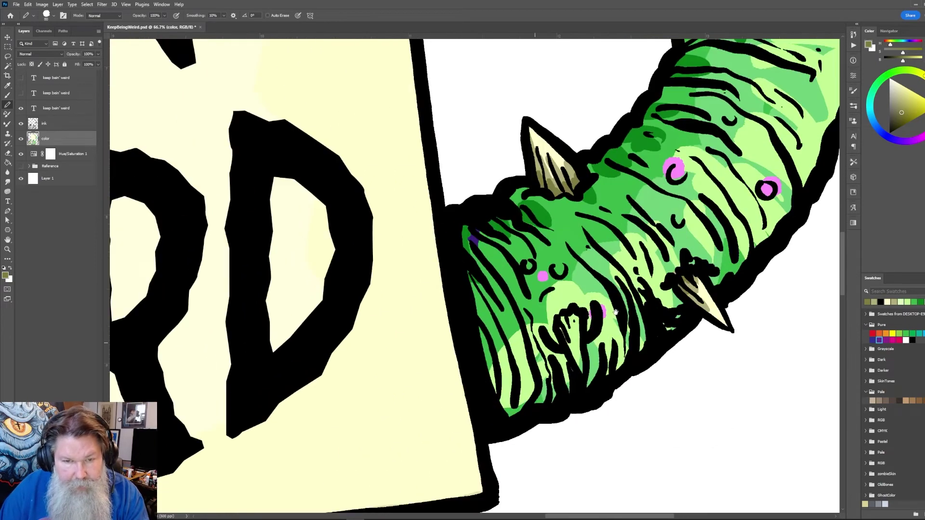
scroll(227, 401, "left", 15)
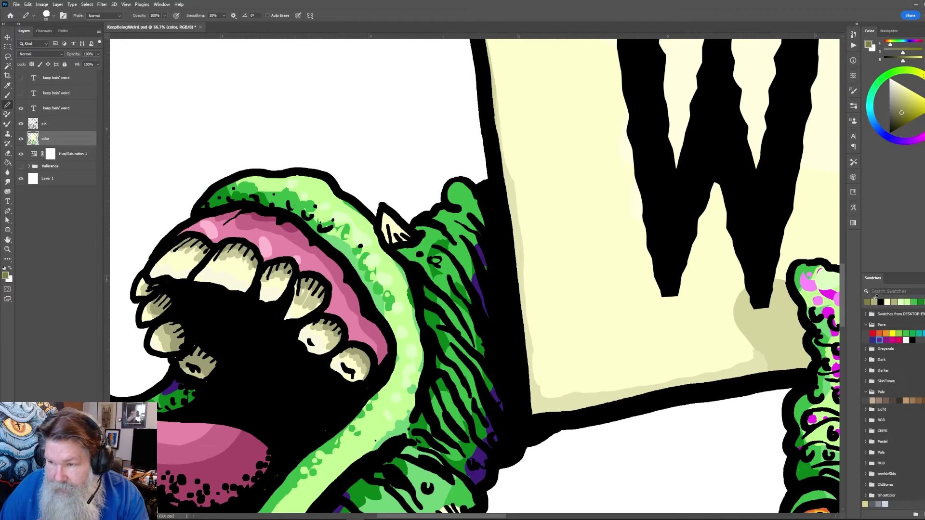
Shade the small spike between the upper mouth and the sign with beige, deepening its base with dark olive
left_click(875, 301)
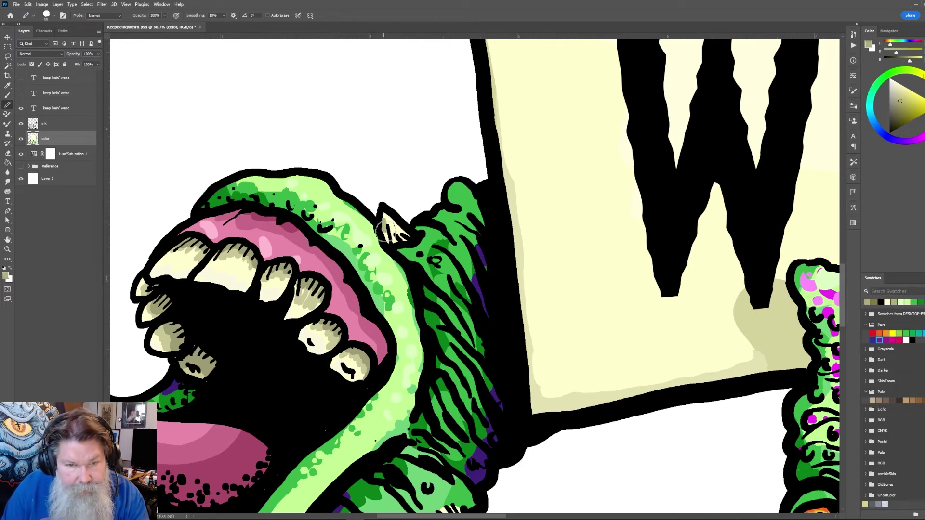
mouse_move(391, 230)
left_mouse_down()
mouse_move(399, 241)
mouse_move(404, 227)
mouse_move(419, 241)
mouse_move(392, 241)
mouse_move(410, 236)
left_mouse_up()
left_click(875, 301)
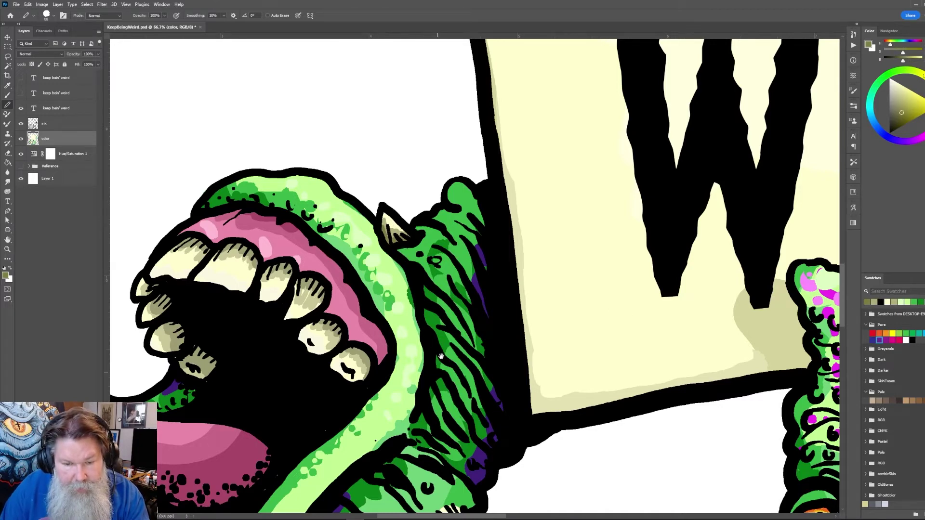
Shade the spike below the sign's lower corner with beige and darken its base with dark olive
left_click_drag(441, 357, 476, 226)
left_click(873, 302)
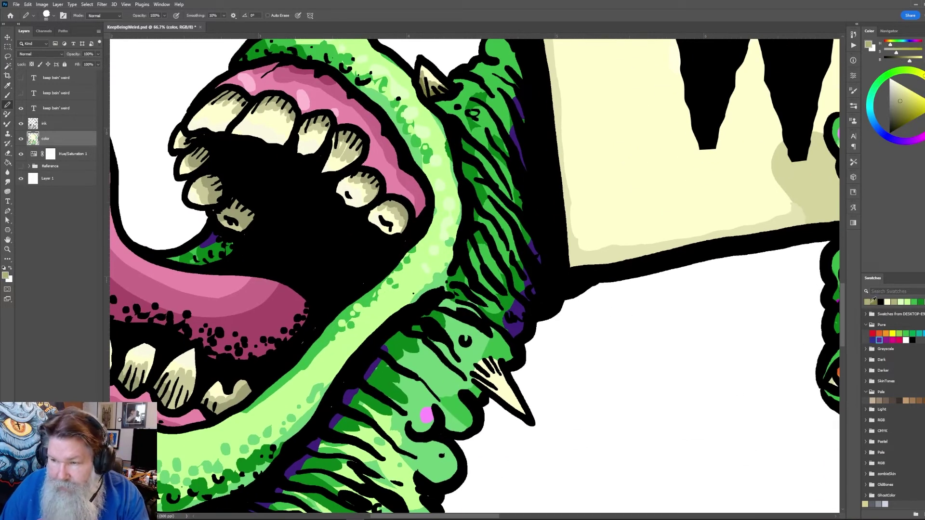
mouse_move(503, 402)
left_mouse_down()
mouse_move(474, 366)
mouse_move(482, 359)
mouse_move(496, 377)
mouse_move(492, 355)
mouse_move(506, 381)
mouse_move(484, 376)
left_mouse_up()
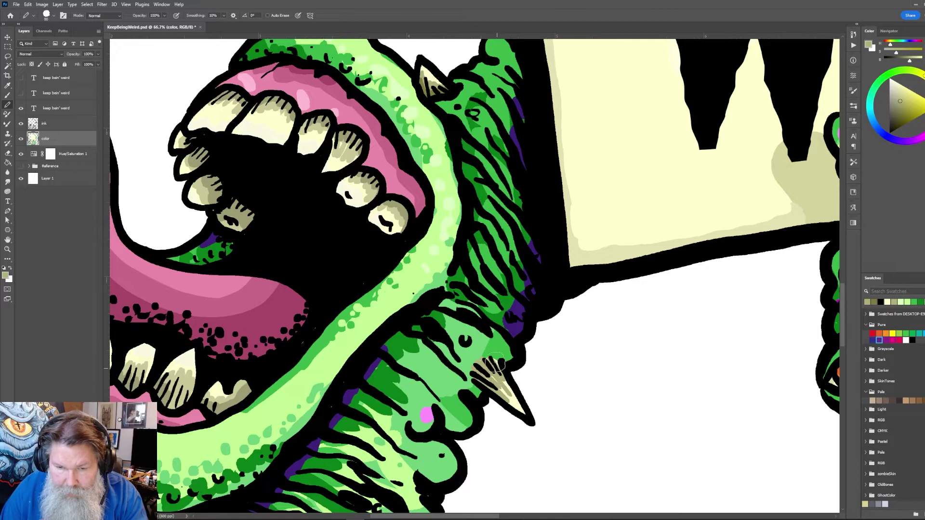
left_click(874, 302)
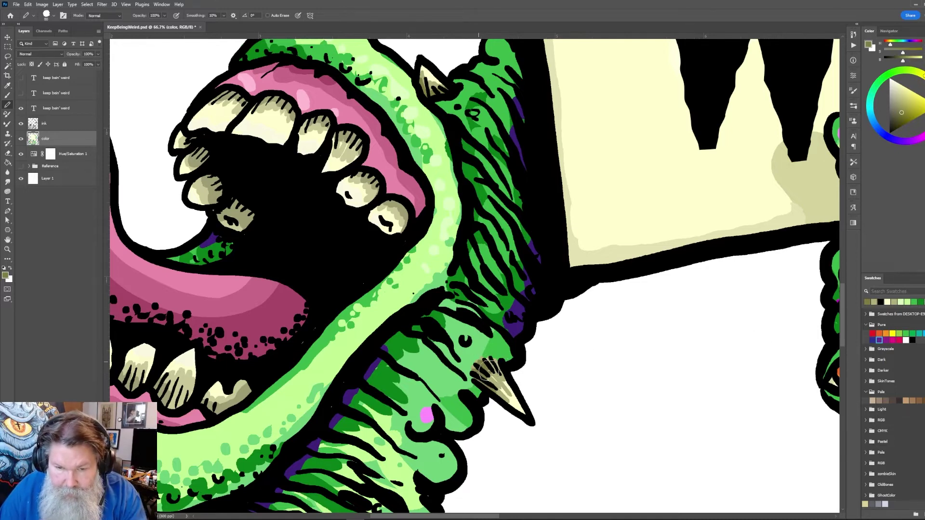
left_click_drag(472, 387, 620, 164)
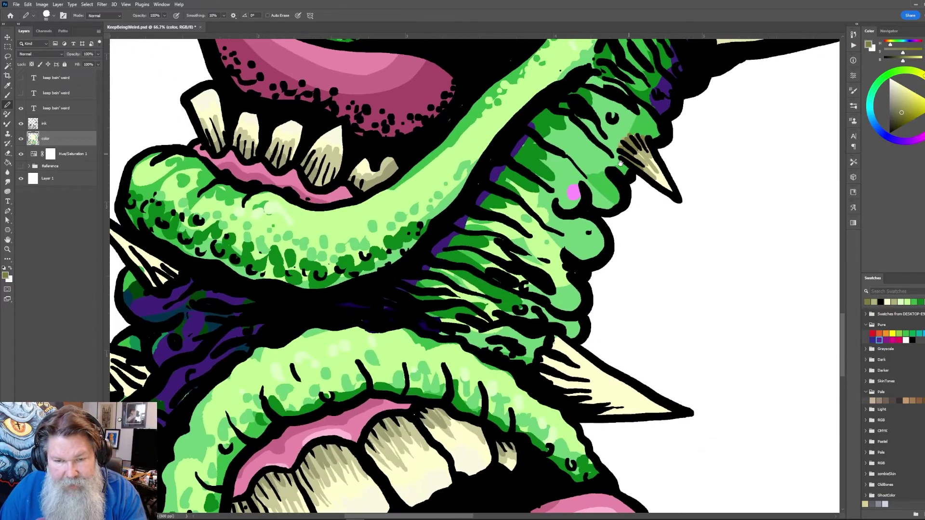
Shade the large spike on the right side, above the lower mouth, with beige and add dark olive at its base
left_click_drag(566, 304, 571, 222)
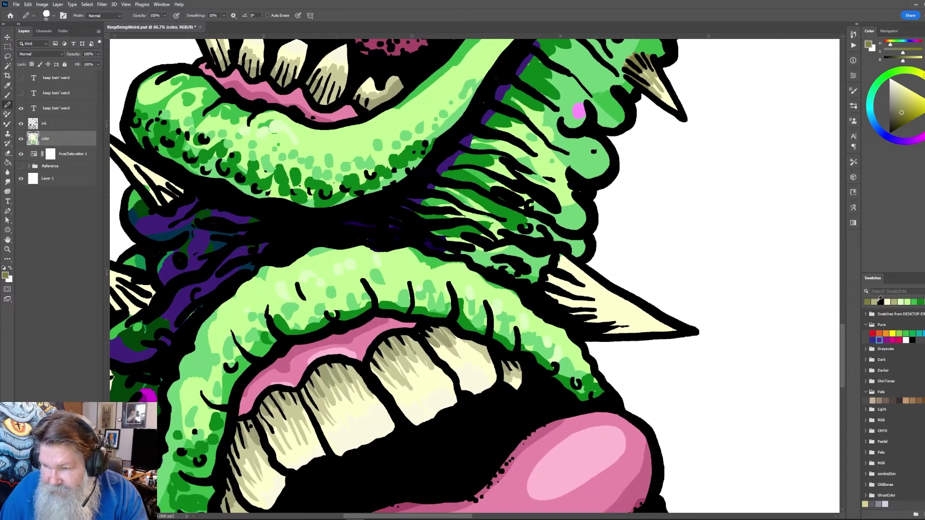
left_click(879, 300)
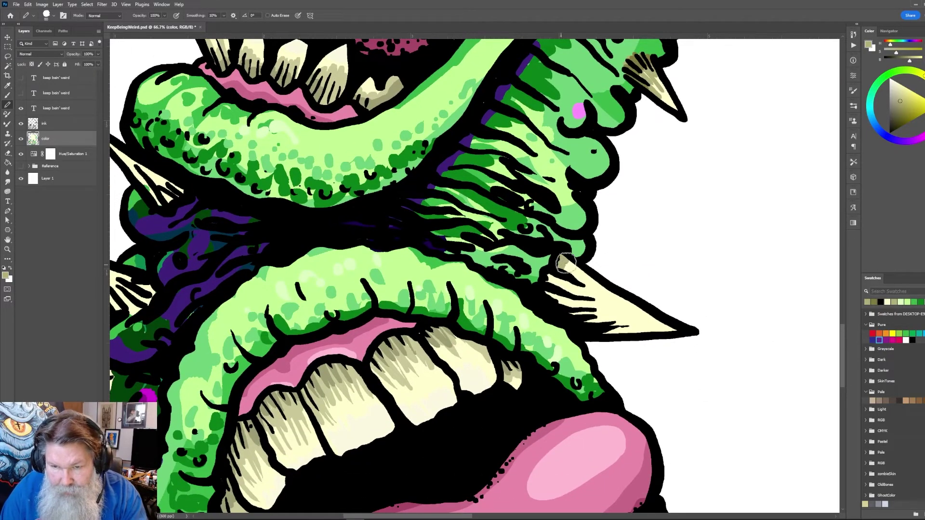
mouse_move(566, 263)
left_mouse_down()
mouse_move(628, 304)
mouse_move(550, 275)
mouse_move(628, 313)
mouse_move(546, 292)
mouse_move(606, 303)
mouse_move(581, 309)
mouse_move(557, 300)
mouse_move(621, 311)
mouse_move(561, 312)
mouse_move(632, 331)
mouse_move(587, 334)
mouse_move(648, 333)
left_mouse_up()
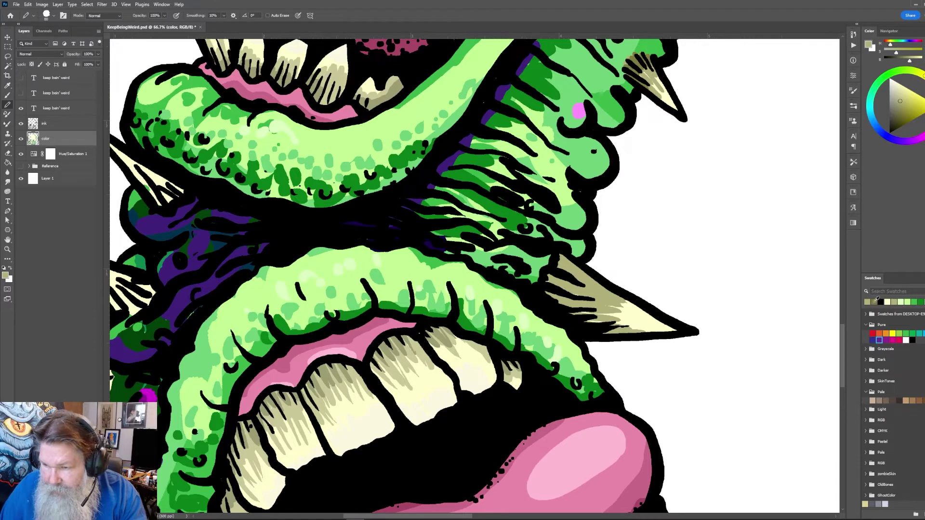
left_click(875, 302)
left_click_drag(549, 294, 582, 302)
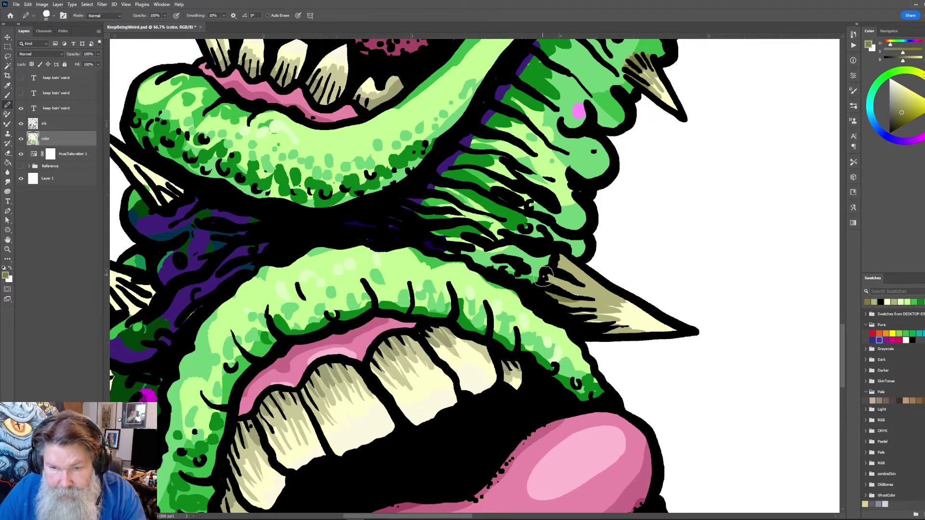
Paint beige shadows on the four smaller spikes and the large lower spike along the monster's left edge
mouse_move(545, 276)
left_mouse_down()
mouse_move(587, 290)
mouse_move(562, 267)
mouse_move(571, 273)
mouse_move(569, 263)
mouse_move(582, 302)
mouse_move(703, 275)
mouse_move(761, 276)
left_mouse_up()
left_click(875, 302)
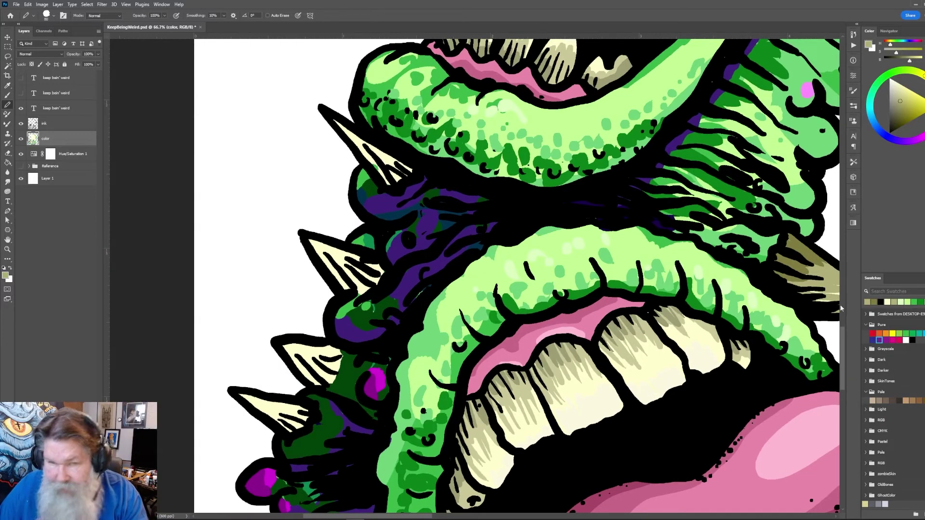
mouse_move(362, 147)
left_mouse_down()
mouse_move(330, 113)
mouse_move(393, 185)
mouse_move(384, 165)
mouse_move(401, 174)
left_mouse_up()
mouse_move(321, 255)
left_mouse_down()
mouse_move(348, 286)
mouse_move(344, 275)
mouse_move(356, 289)
mouse_move(369, 285)
mouse_move(348, 266)
mouse_move(375, 273)
left_mouse_up()
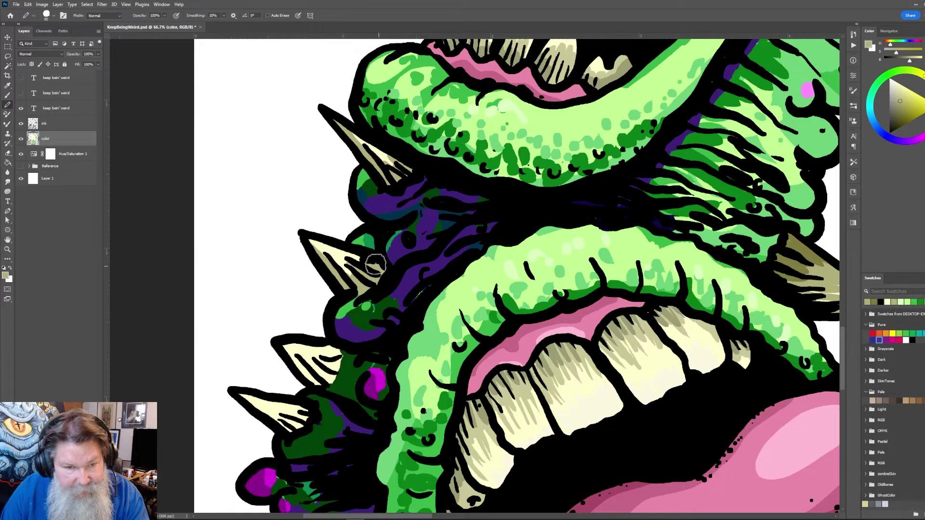
mouse_move(284, 355)
left_mouse_down()
mouse_move(319, 386)
mouse_move(312, 373)
mouse_move(330, 382)
mouse_move(332, 363)
mouse_move(312, 354)
mouse_move(339, 360)
mouse_move(330, 344)
mouse_move(319, 347)
mouse_move(355, 352)
left_mouse_up()
mouse_move(262, 406)
left_mouse_down()
mouse_move(249, 401)
mouse_move(287, 427)
mouse_move(307, 418)
mouse_move(291, 404)
mouse_move(302, 417)
left_mouse_up()
left_click_drag(375, 381, 457, 191)
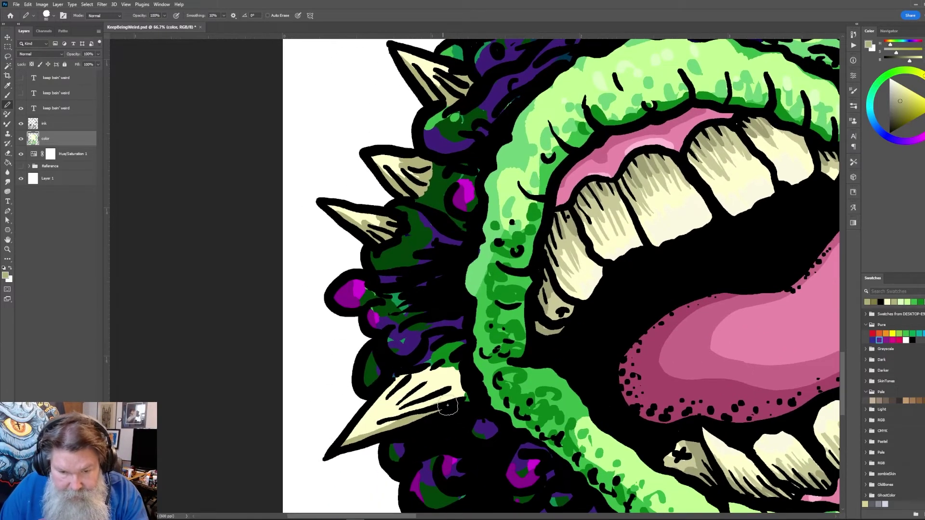
mouse_move(391, 414)
left_mouse_down()
mouse_move(458, 390)
mouse_move(410, 397)
mouse_move(454, 379)
mouse_move(462, 391)
mouse_move(434, 390)
mouse_move(456, 377)
mouse_move(410, 388)
mouse_move(440, 373)
mouse_move(405, 387)
mouse_move(429, 368)
left_mouse_up()
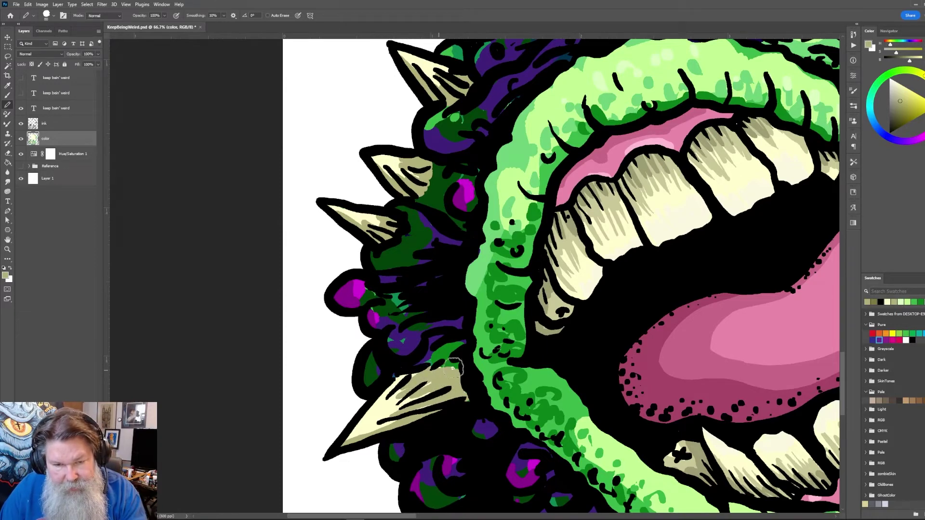
Deepen the bases of the four smaller left-edge spikes with the dark olive shadow
left_click(879, 301)
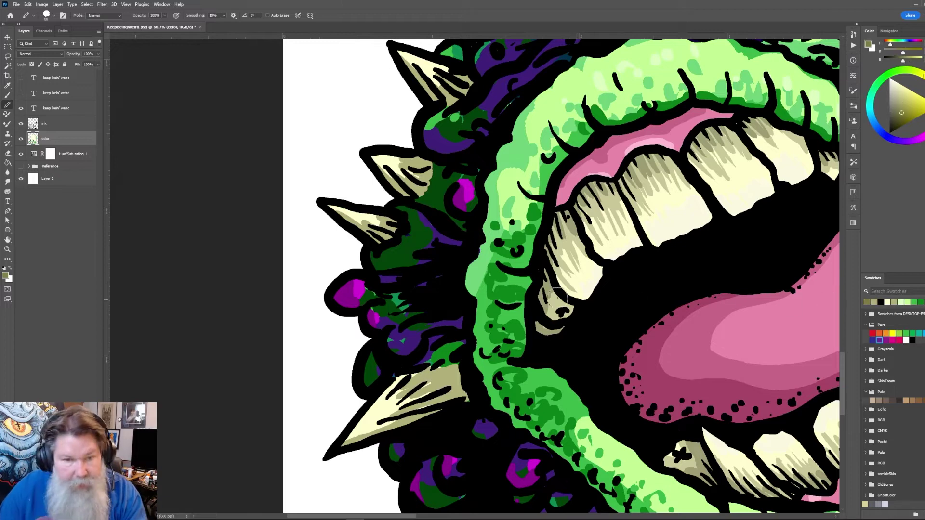
left_click_drag(371, 235, 400, 222)
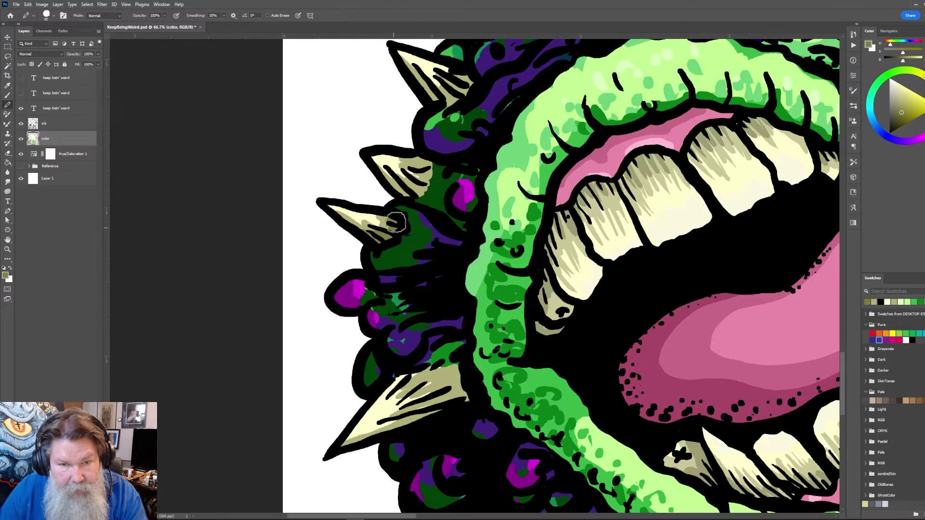
mouse_move(398, 189)
left_mouse_down()
mouse_move(421, 178)
mouse_move(421, 196)
mouse_move(424, 166)
left_mouse_up()
mouse_move(435, 91)
left_mouse_down()
mouse_move(391, 236)
mouse_move(400, 250)
mouse_move(423, 227)
left_mouse_up()
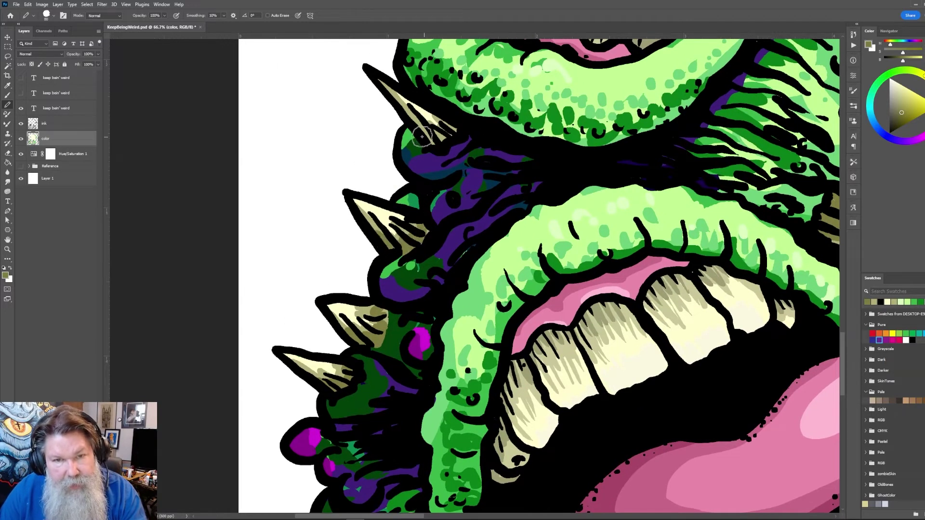
left_click_drag(421, 143, 454, 128)
Darken the base of the large lower-left spike with dark olive, adding a deeper olive shade over it
scroll(411, 254, "down", 7)
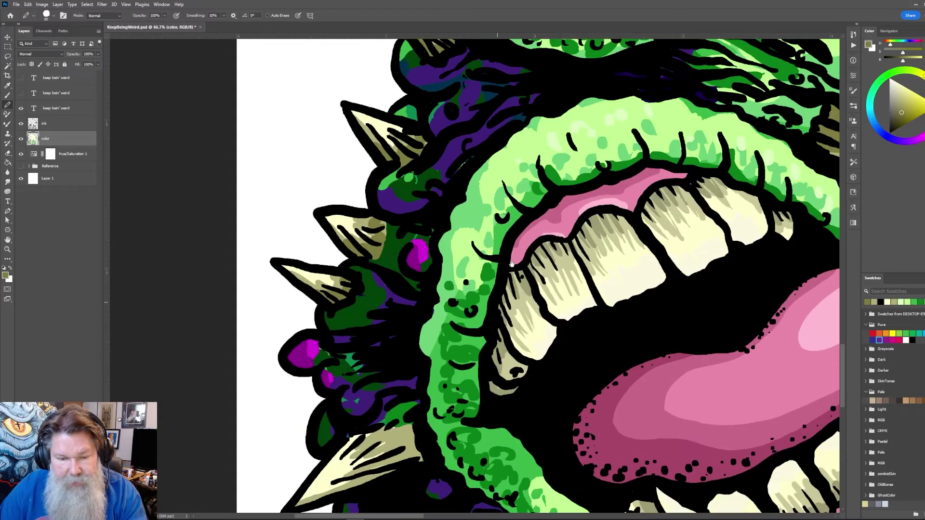
scroll(411, 254, "left", 2)
mouse_move(411, 254)
left_mouse_down()
mouse_move(374, 265)
mouse_move(486, 218)
mouse_move(470, 203)
mouse_move(478, 194)
mouse_move(450, 195)
mouse_move(478, 191)
mouse_move(468, 190)
left_mouse_up()
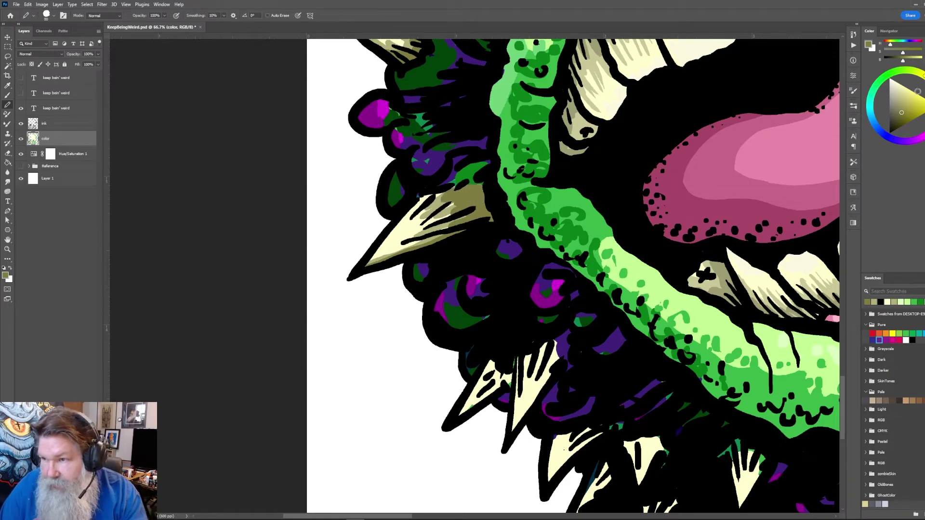
left_click(901, 120)
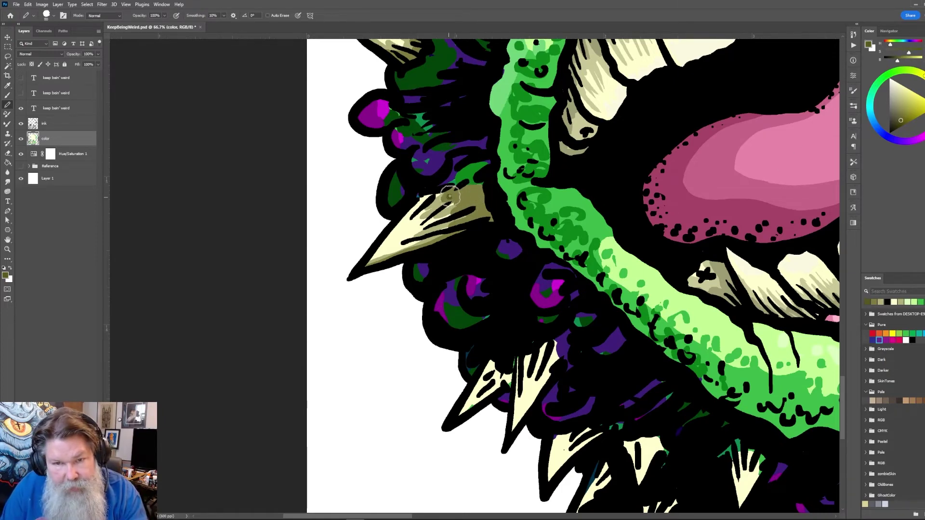
mouse_move(449, 196)
left_mouse_down()
mouse_move(480, 200)
mouse_move(465, 208)
mouse_move(487, 215)
mouse_move(478, 220)
left_mouse_up()
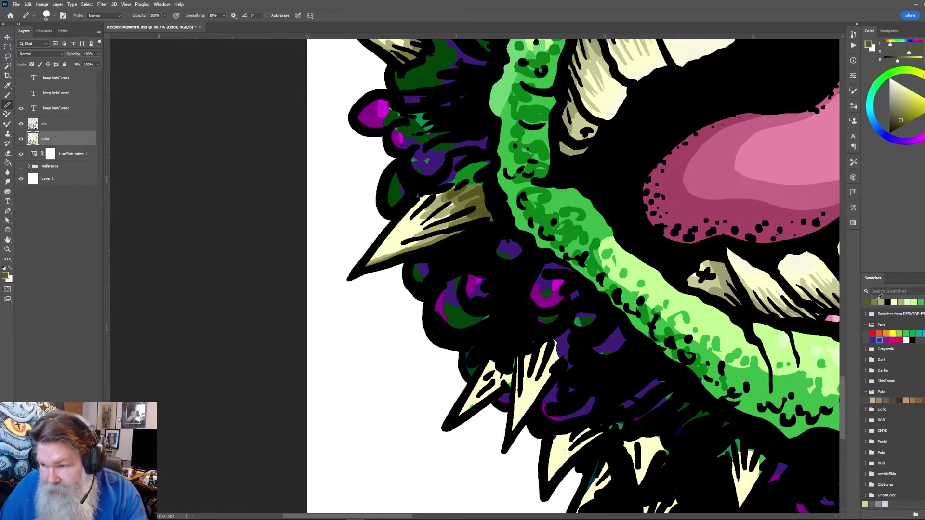
left_click(880, 302)
mouse_move(475, 400)
left_mouse_down()
mouse_move(457, 418)
mouse_move(496, 383)
left_mouse_up()
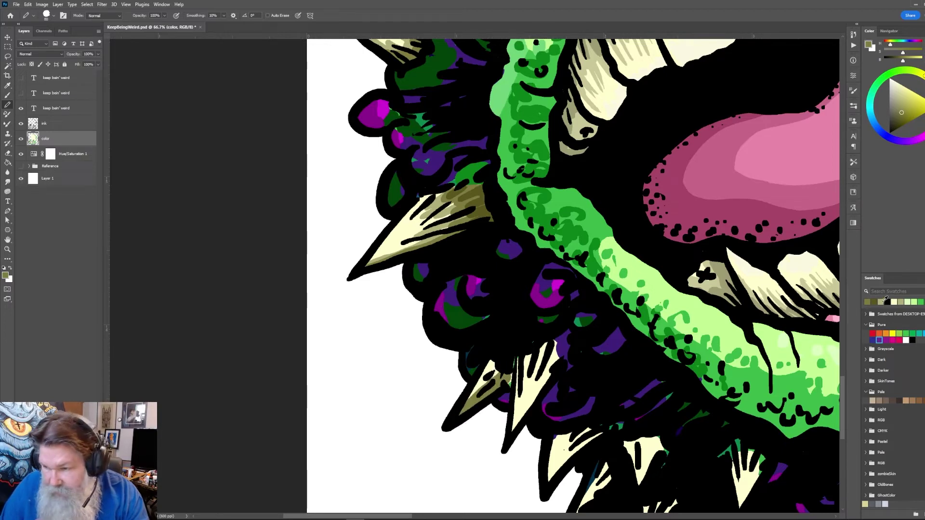
key("ctrl+z")
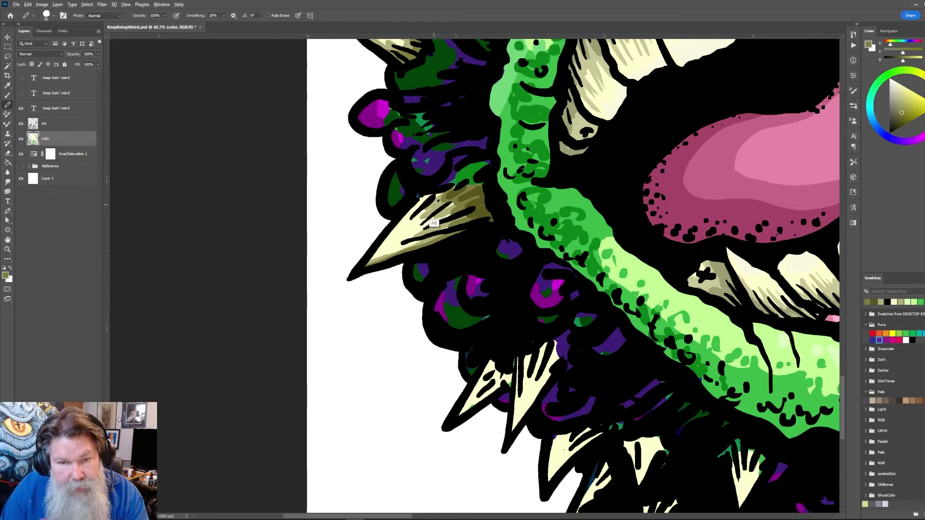
Sample the beige from the large spike and cover the small cream spikes along the monster's lower edge with it
left_click(433, 223, "alt")
mouse_move(477, 400)
left_mouse_down()
mouse_move(460, 416)
mouse_move(504, 376)
mouse_move(471, 397)
mouse_move(491, 363)
mouse_move(526, 367)
mouse_move(520, 361)
mouse_move(510, 429)
mouse_move(551, 348)
mouse_move(521, 386)
mouse_move(530, 359)
left_mouse_up()
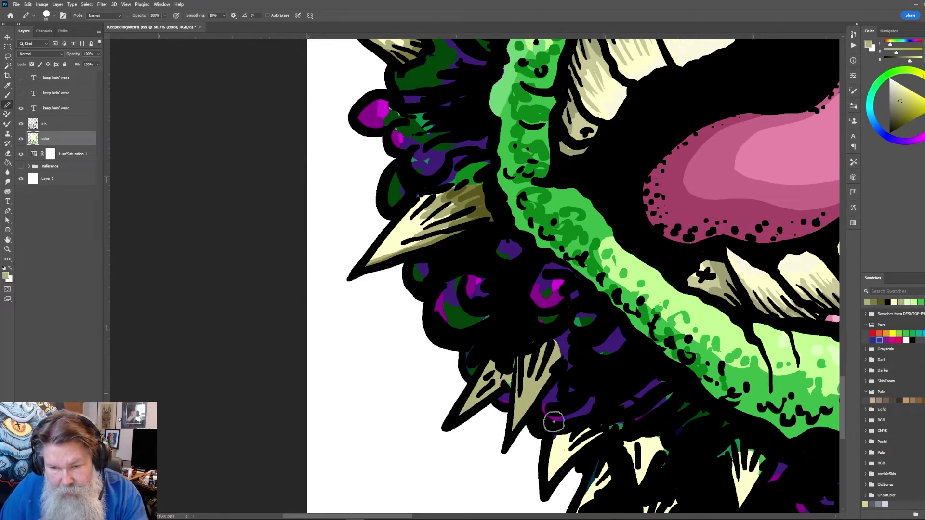
left_click_drag(599, 396, 634, 296)
mouse_move(588, 379)
left_mouse_down()
mouse_move(592, 344)
mouse_move(594, 365)
mouse_move(611, 335)
mouse_move(632, 335)
mouse_move(595, 340)
mouse_move(617, 337)
mouse_move(629, 398)
mouse_move(606, 421)
mouse_move(638, 366)
mouse_move(635, 395)
left_mouse_up()
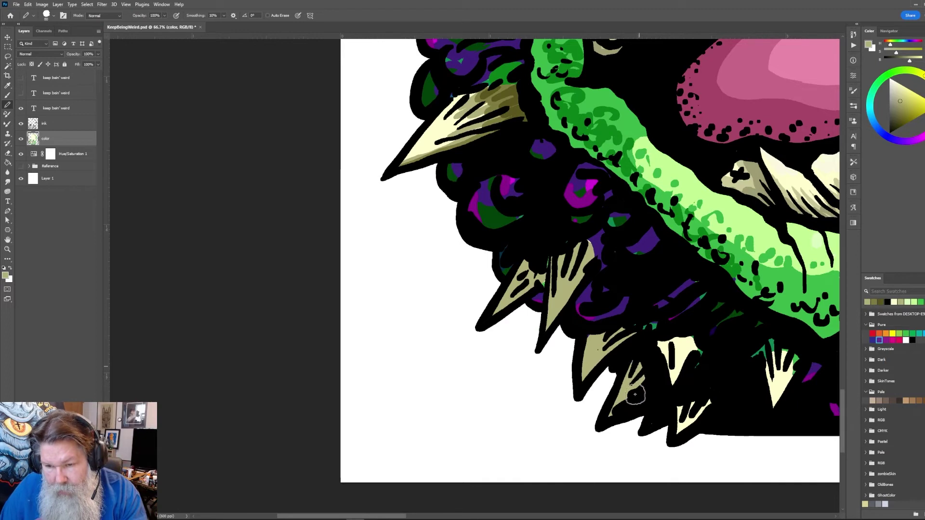
mouse_move(667, 339)
left_mouse_down()
mouse_move(663, 366)
mouse_move(672, 377)
mouse_move(696, 351)
left_mouse_up()
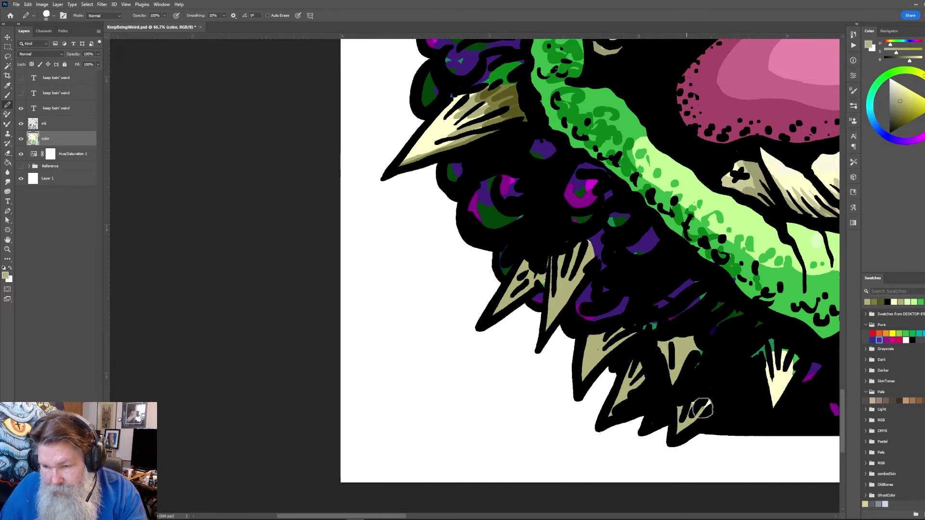
mouse_move(785, 376)
left_mouse_down()
mouse_move(772, 403)
mouse_move(780, 372)
mouse_move(772, 351)
mouse_move(783, 360)
mouse_move(782, 388)
mouse_move(795, 357)
left_mouse_up()
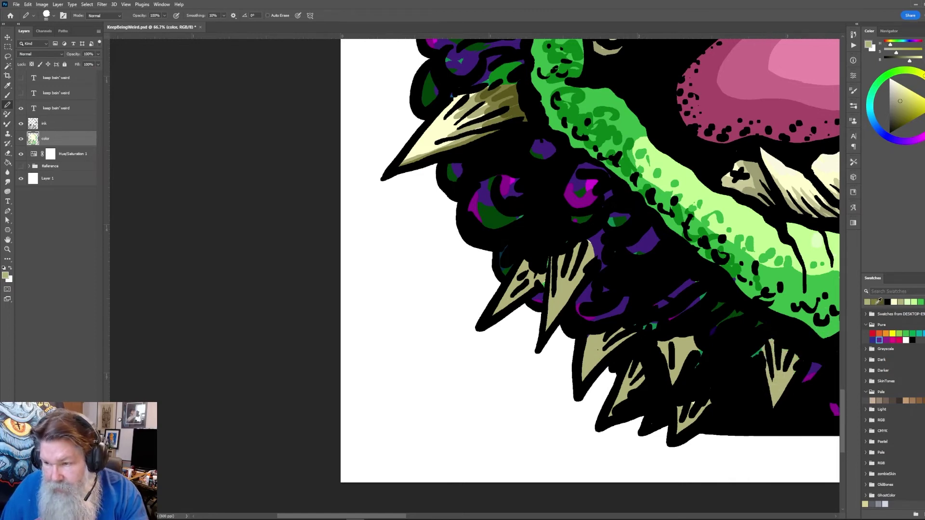
Add dark olive to the base of the leftmost bottom spike and fill the gap beside it with sampled dark green
left_click(878, 302)
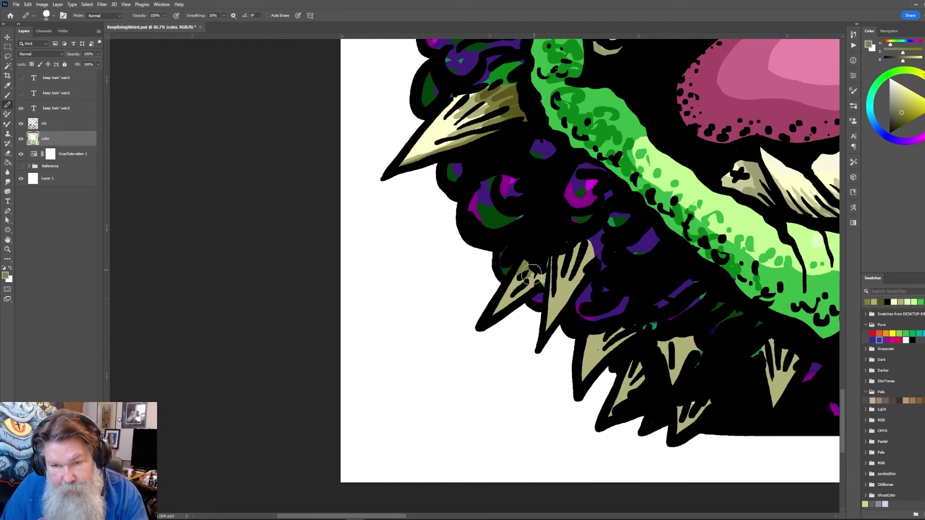
left_click_drag(532, 275, 529, 286)
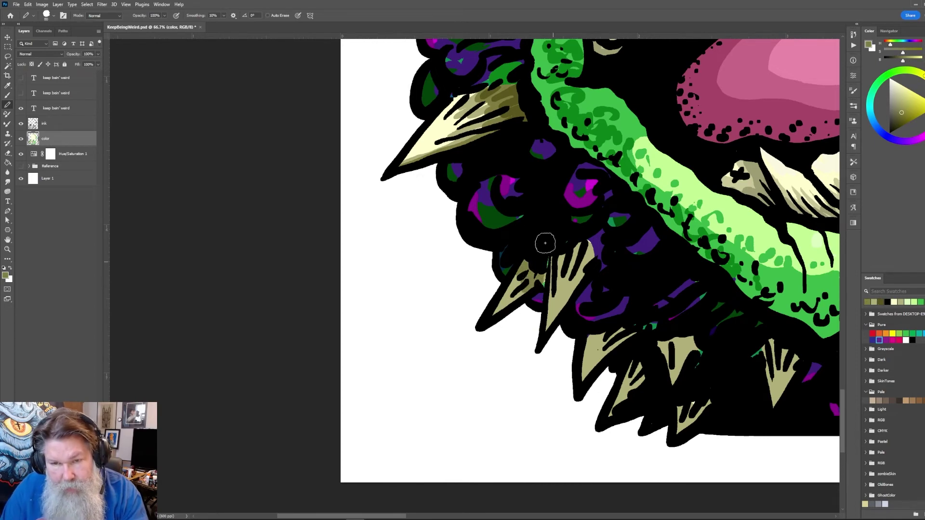
left_click(498, 216)
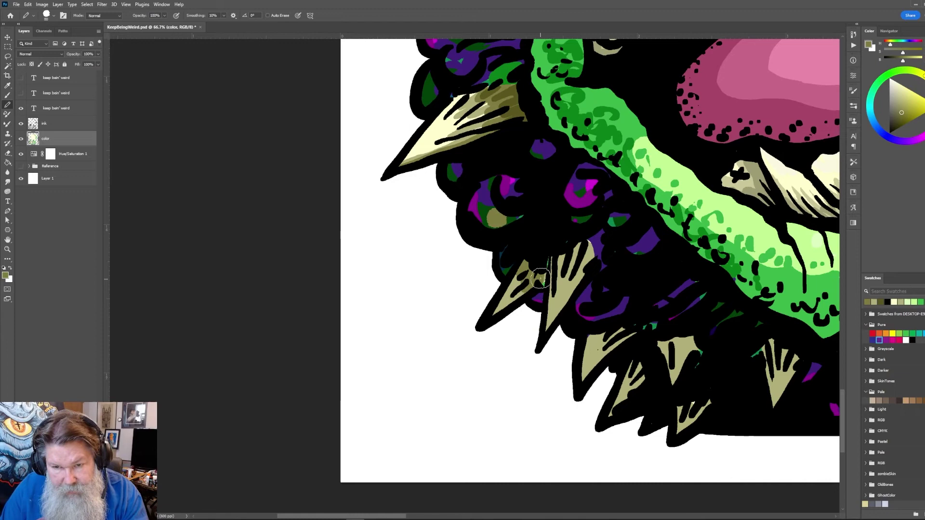
key("ctrl+z")
left_click(496, 217, "alt")
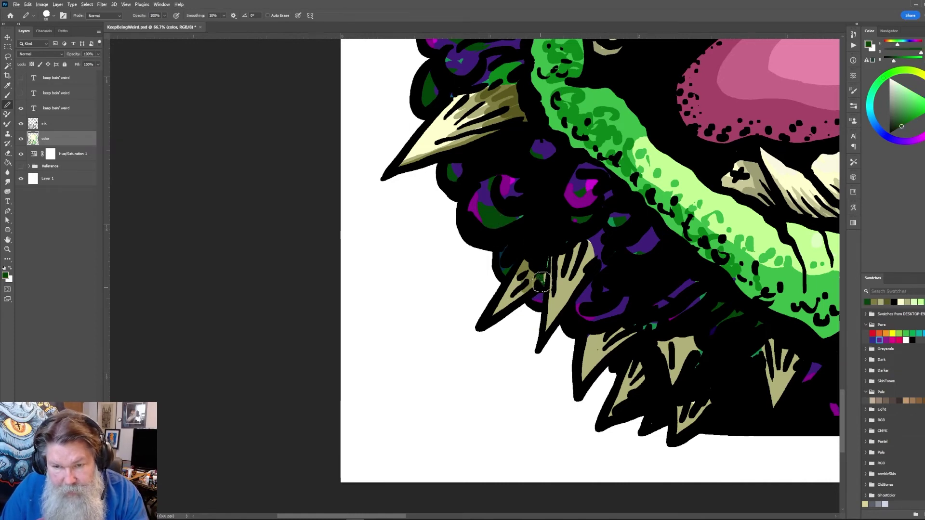
Resample the dark olive and shade the bases of the remaining spikes along the monster's lower edge
left_click(534, 280, "alt")
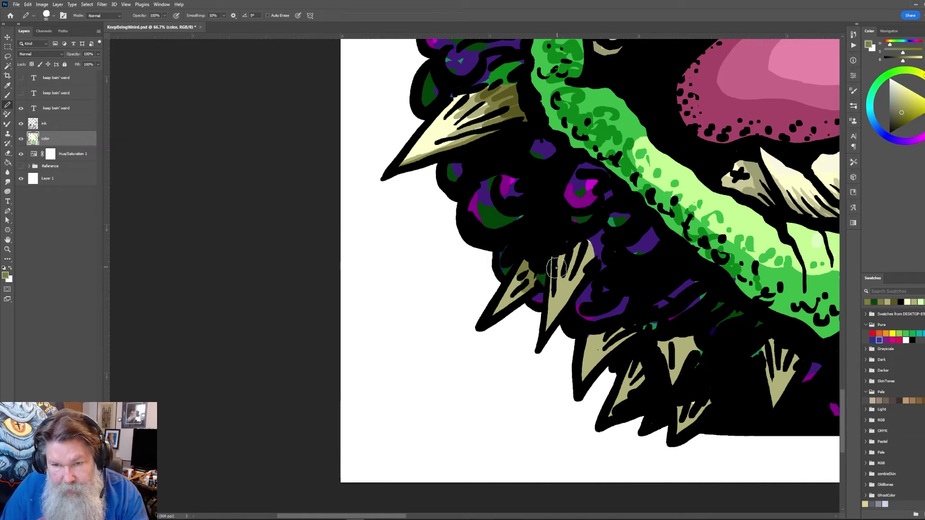
mouse_move(559, 288)
left_mouse_down()
mouse_move(559, 249)
mouse_move(558, 282)
mouse_move(573, 243)
mouse_move(564, 284)
mouse_move(584, 242)
mouse_move(570, 288)
mouse_move(592, 249)
left_mouse_up()
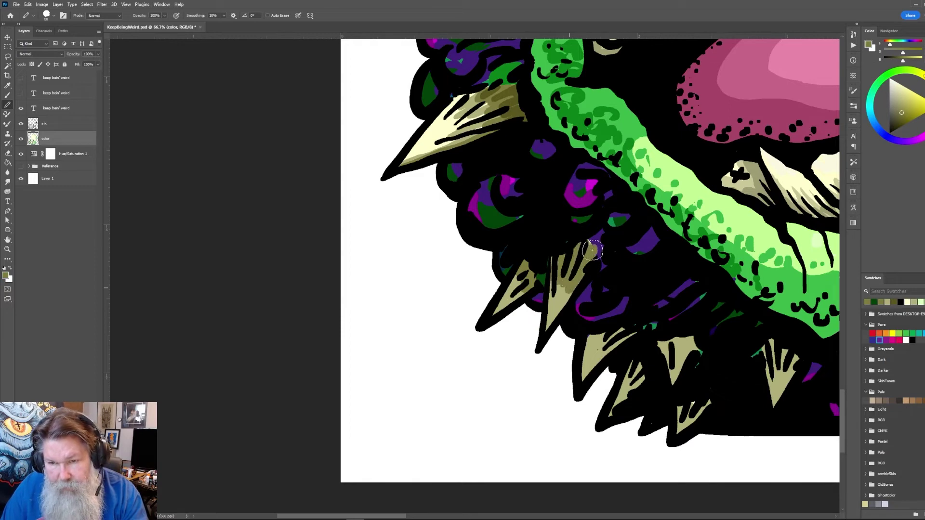
mouse_move(584, 358)
left_mouse_down()
mouse_move(592, 340)
mouse_move(608, 348)
mouse_move(623, 339)
left_mouse_up()
mouse_move(622, 397)
left_mouse_down()
mouse_move(638, 358)
mouse_move(642, 374)
mouse_move(680, 363)
mouse_move(664, 355)
mouse_move(680, 348)
mouse_move(659, 343)
mouse_move(680, 344)
mouse_move(684, 365)
left_mouse_up()
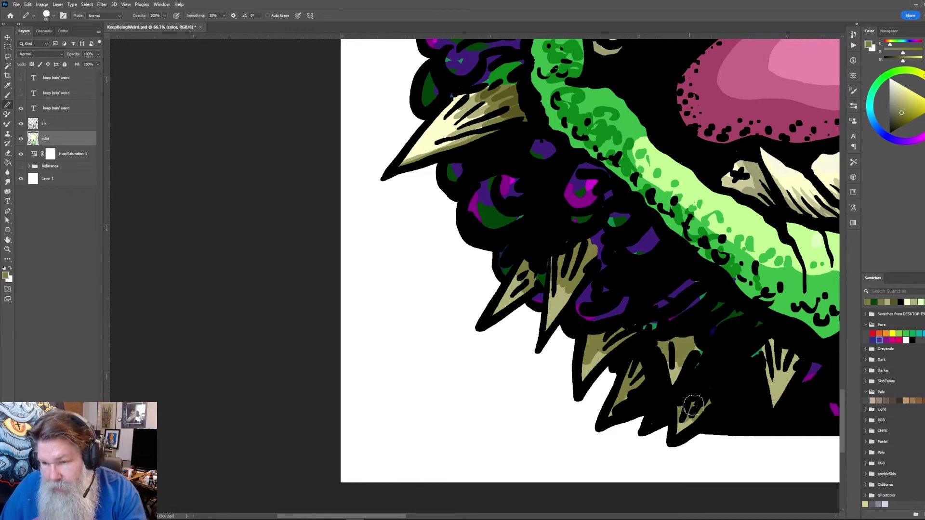
mouse_move(766, 366)
left_mouse_down()
mouse_move(770, 341)
mouse_move(789, 365)
mouse_move(811, 351)
left_mouse_up()
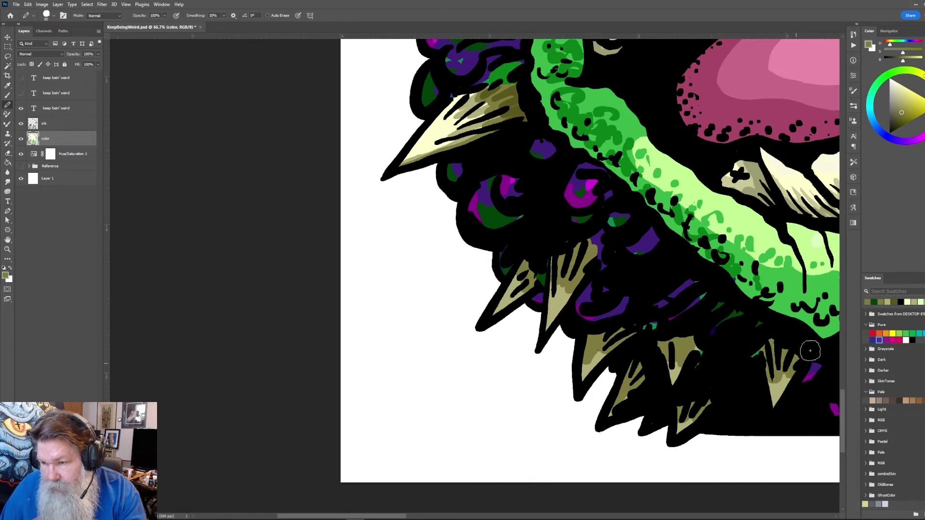
Pick the deeper olive and shade the bases of the small spikes along the monster's lower-left edge
left_click(896, 299)
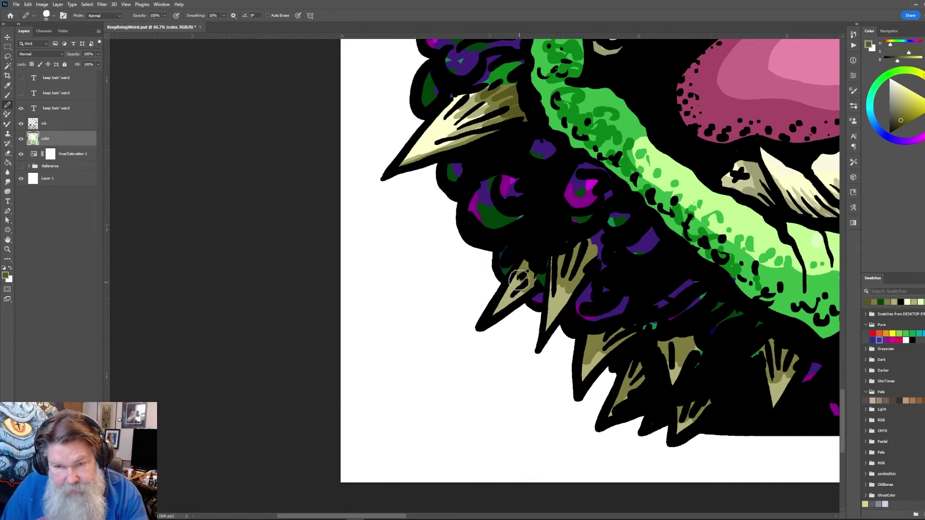
mouse_move(532, 275)
left_mouse_down()
mouse_move(528, 284)
mouse_move(562, 244)
mouse_move(574, 249)
mouse_move(583, 241)
mouse_move(591, 256)
mouse_move(576, 282)
left_mouse_up()
mouse_move(587, 348)
left_mouse_down()
mouse_move(618, 346)
mouse_move(622, 372)
mouse_move(637, 358)
mouse_move(644, 378)
mouse_move(672, 351)
mouse_move(662, 341)
mouse_move(664, 350)
mouse_move(683, 334)
mouse_move(692, 342)
mouse_move(708, 374)
mouse_move(698, 350)
mouse_move(685, 427)
mouse_move(675, 410)
mouse_move(776, 369)
mouse_move(766, 346)
mouse_move(796, 365)
left_mouse_up()
left_click(814, 372, "alt")
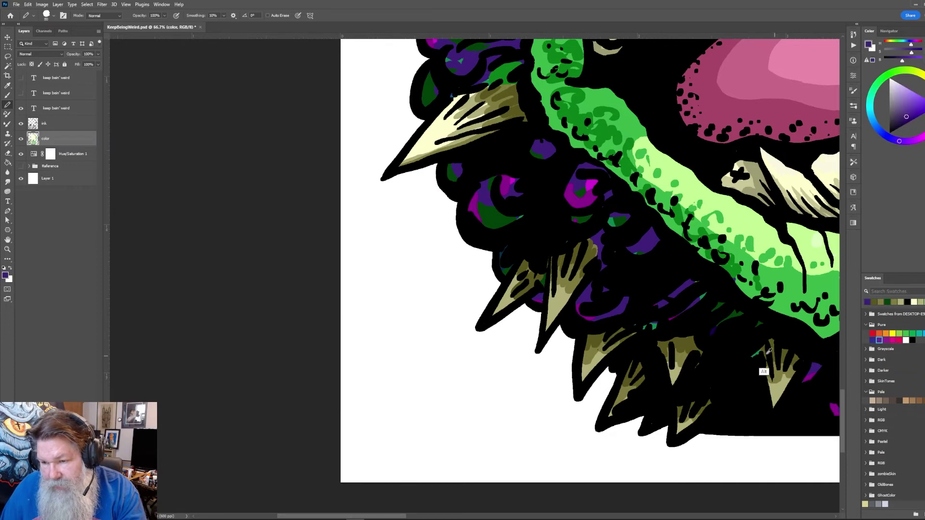
left_click(786, 350, "alt")
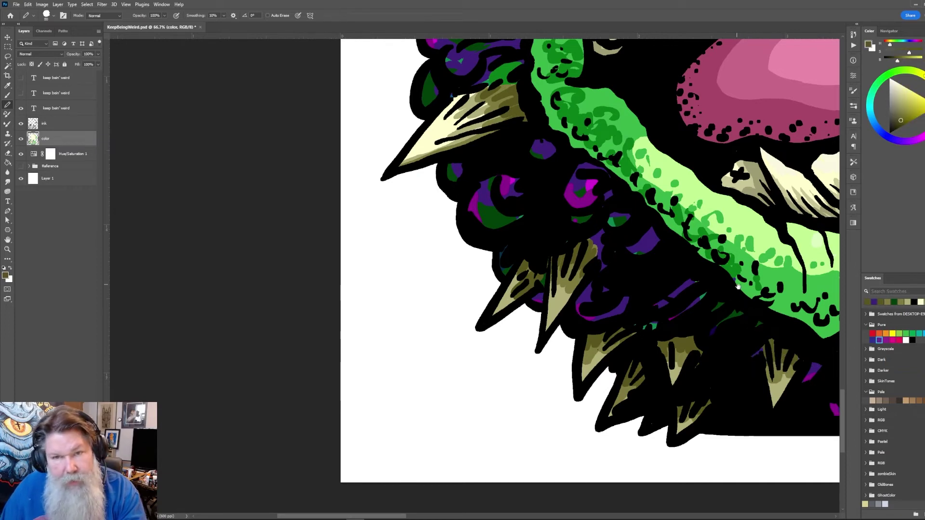
Sample the beige from a lower-edge spike and shade the cluster of cream spikes beside the lower mouth
left_click_drag(738, 307, 354, 302)
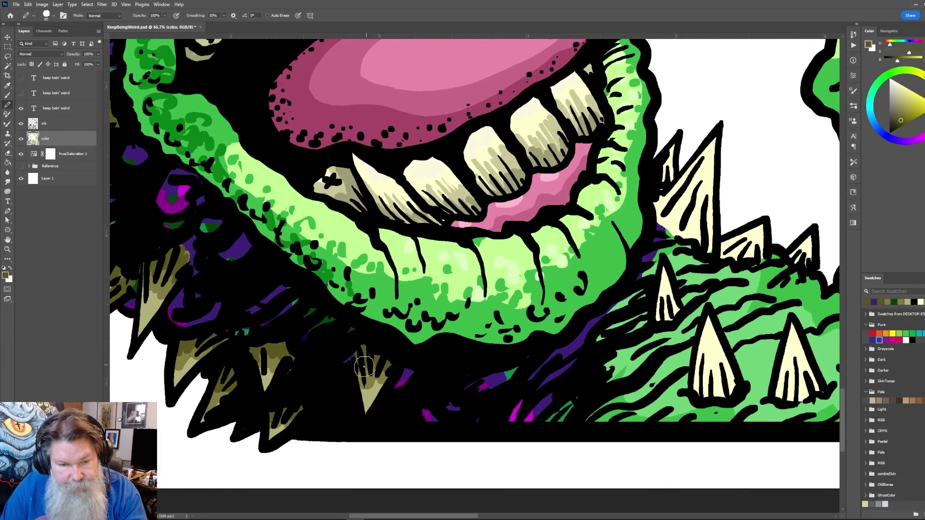
left_click(370, 383, "alt")
left_click(374, 392, "alt")
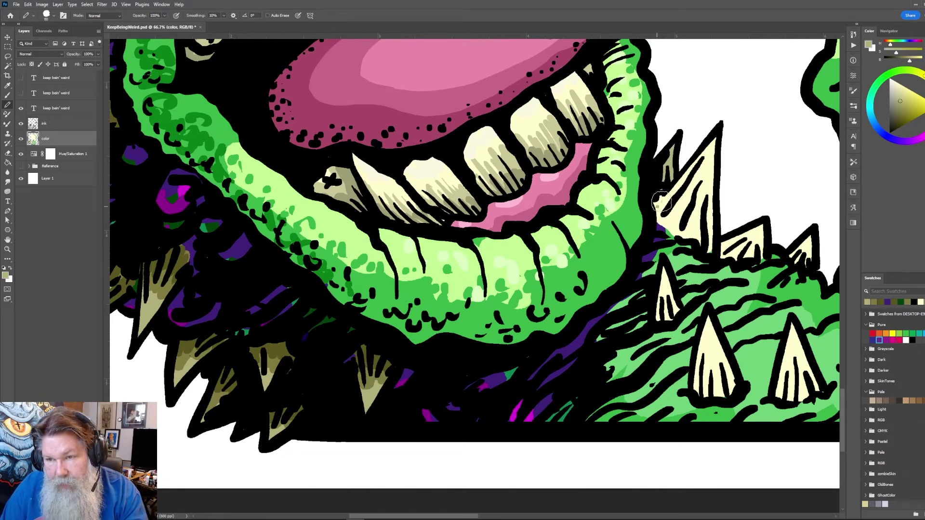
mouse_move(661, 203)
left_mouse_down()
mouse_move(690, 165)
mouse_move(656, 202)
mouse_move(663, 216)
mouse_move(688, 186)
mouse_move(661, 222)
mouse_move(684, 200)
mouse_move(672, 233)
mouse_move(695, 181)
left_mouse_up()
mouse_move(679, 224)
left_mouse_down()
mouse_move(701, 163)
mouse_move(694, 217)
mouse_move(681, 223)
left_mouse_up()
mouse_move(708, 185)
left_mouse_down()
mouse_move(709, 229)
mouse_move(699, 238)
mouse_move(671, 229)
mouse_move(709, 250)
mouse_move(712, 218)
mouse_move(739, 250)
mouse_move(722, 244)
mouse_move(739, 237)
mouse_move(725, 256)
mouse_move(730, 246)
mouse_move(740, 260)
mouse_move(795, 255)
mouse_move(806, 240)
mouse_move(794, 259)
left_mouse_up()
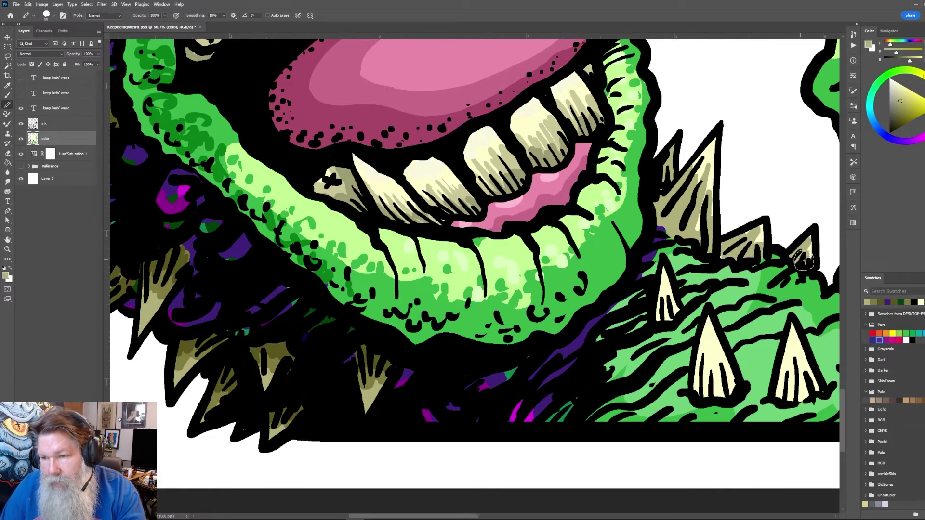
Shade the three cream spikes on the green mound beside the lower mouth with beige
left_click_drag(770, 289, 751, 212)
mouse_move(646, 204)
left_mouse_down()
mouse_move(643, 245)
mouse_move(651, 225)
left_mouse_up()
left_click_drag(686, 269, 682, 315)
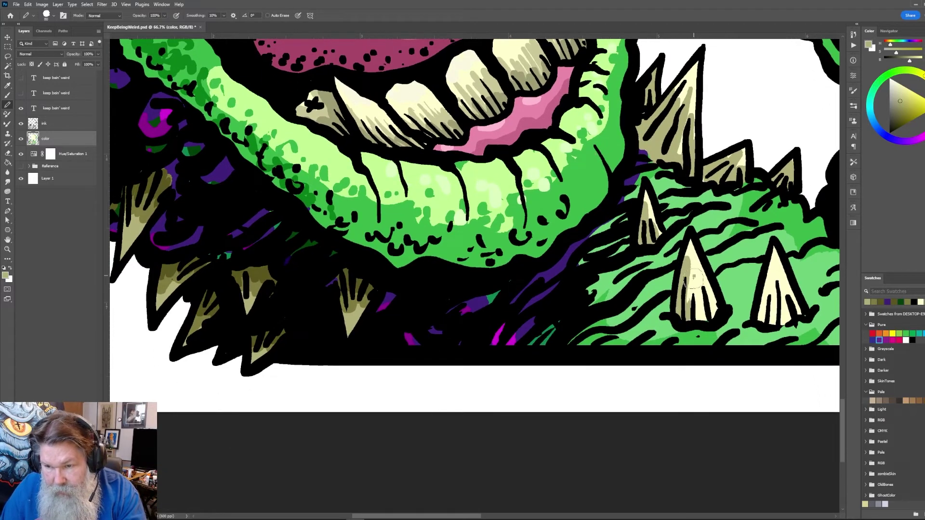
mouse_move(694, 277)
left_mouse_down()
mouse_move(695, 315)
mouse_move(707, 319)
mouse_move(712, 303)
mouse_move(769, 295)
mouse_move(767, 276)
mouse_move(761, 321)
mouse_move(774, 305)
mouse_move(774, 321)
mouse_move(534, 296)
mouse_move(472, 313)
left_mouse_up()
Add beige shading to the spikes between the red eye and the upper tentacle, and to the large spike beyond them
scroll(491, 343, "up", 2)
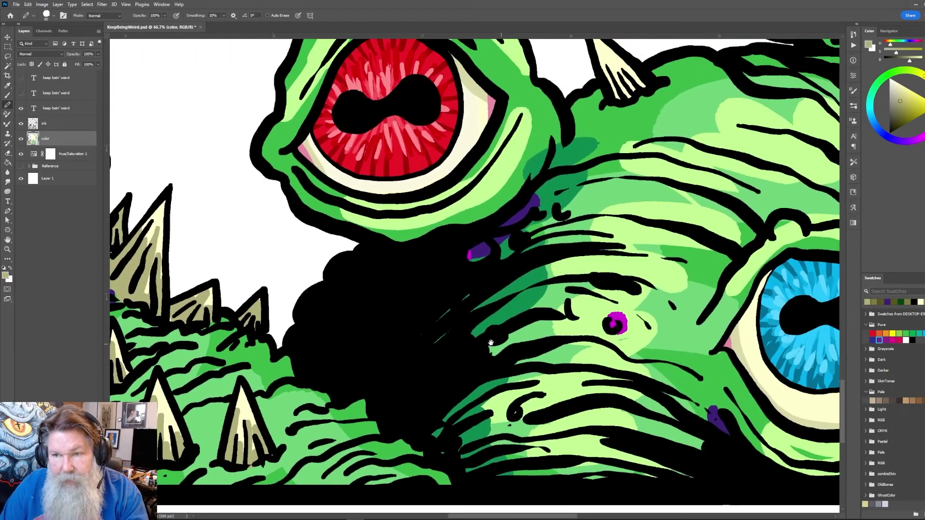
scroll(490, 344, "down", 2)
scroll(675, 184, "up", 2)
mouse_move(630, 130)
left_mouse_down()
mouse_move(657, 178)
mouse_move(652, 153)
mouse_move(672, 163)
left_mouse_up()
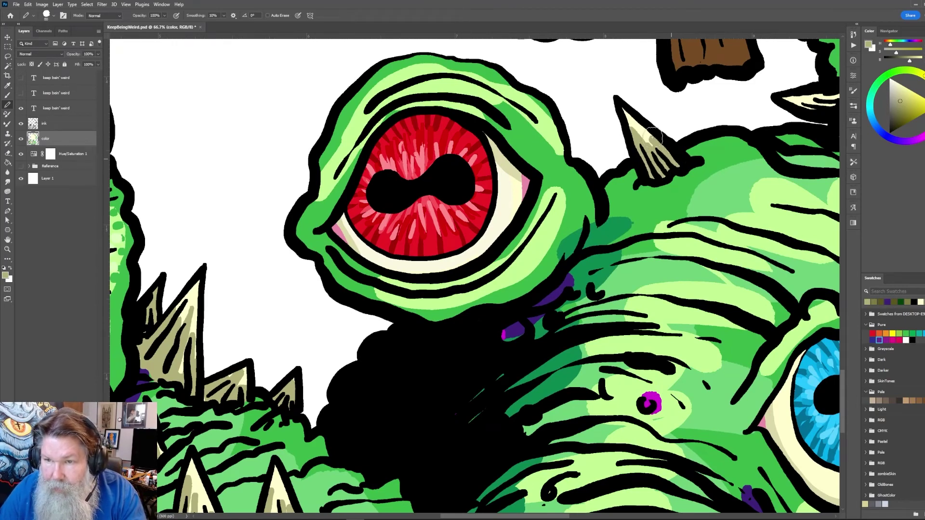
mouse_move(805, 111)
left_mouse_down()
mouse_move(762, 133)
mouse_move(584, 174)
mouse_move(622, 164)
left_mouse_up()
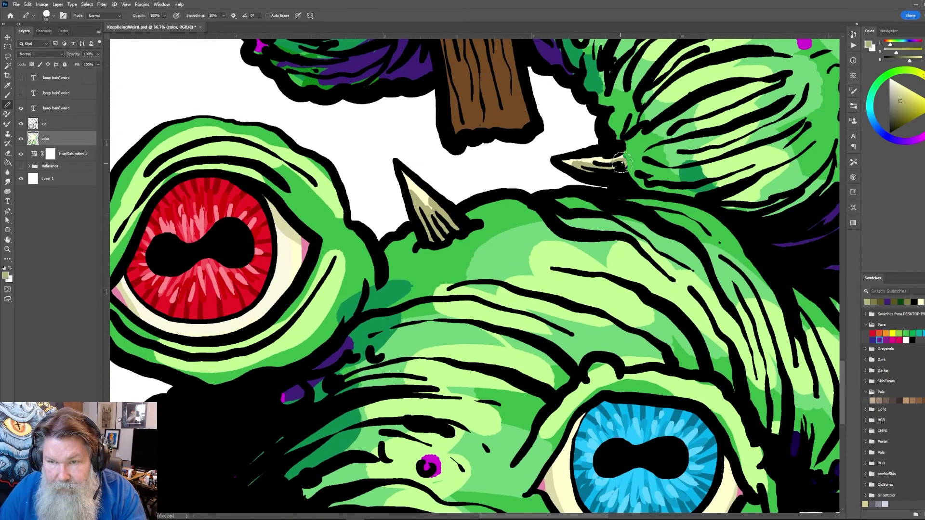
mouse_move(688, 273)
left_mouse_down()
mouse_move(506, 114)
mouse_move(480, 104)
mouse_move(394, 228)
left_mouse_up()
mouse_move(673, 155)
left_mouse_down()
mouse_move(595, 217)
mouse_move(604, 218)
mouse_move(601, 227)
mouse_move(639, 198)
mouse_move(610, 232)
mouse_move(637, 227)
mouse_move(664, 192)
left_mouse_up()
Shade the three spikes on the tentacle tip beside the blue eye with beige, erasing stray colour outside the first spike
left_click_drag(675, 284, 666, 149)
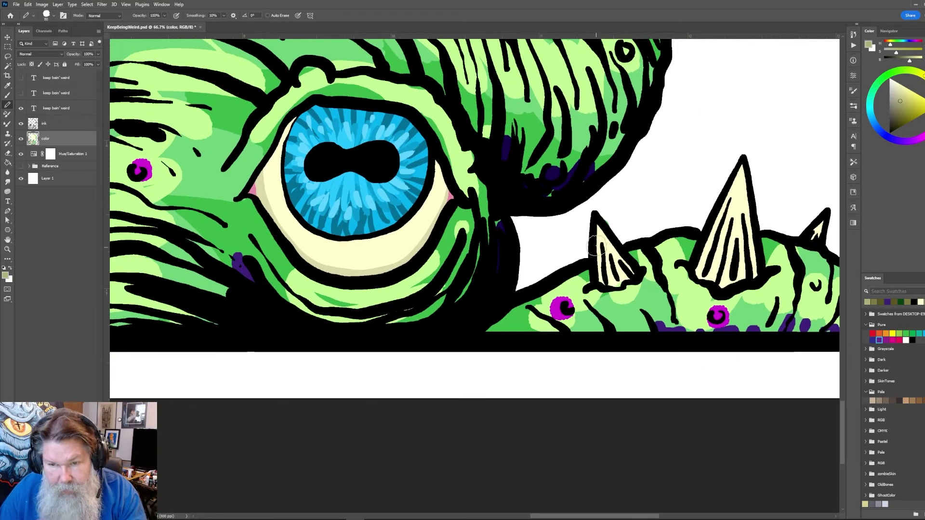
left_click_drag(596, 251, 604, 271)
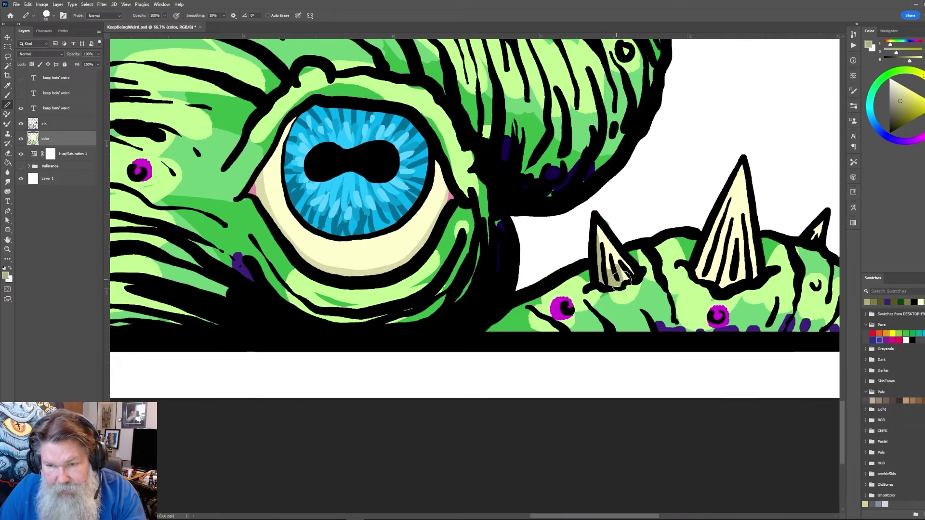
key("e")
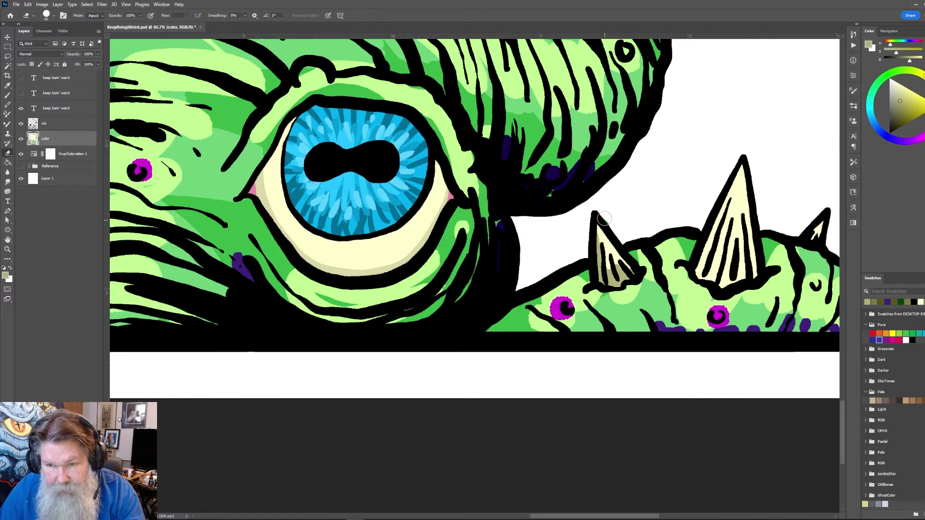
key("b")
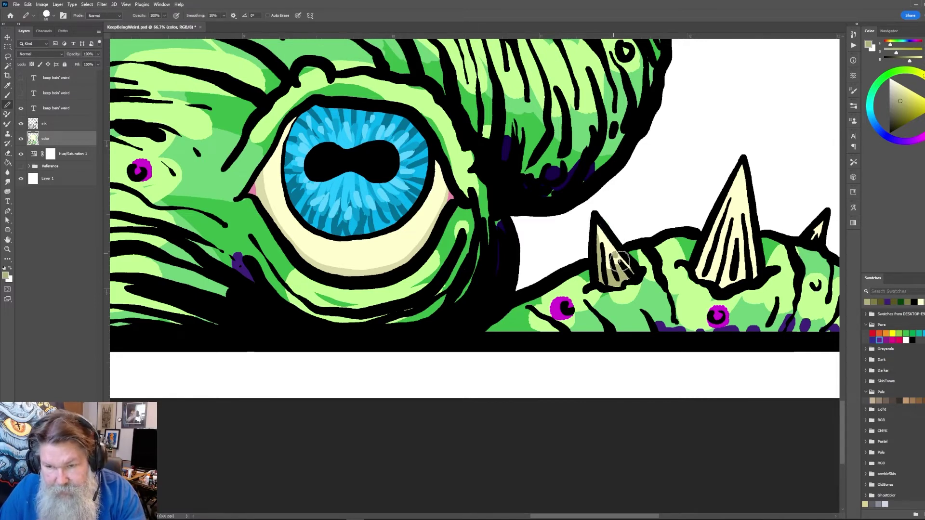
left_click_drag(620, 262, 634, 274)
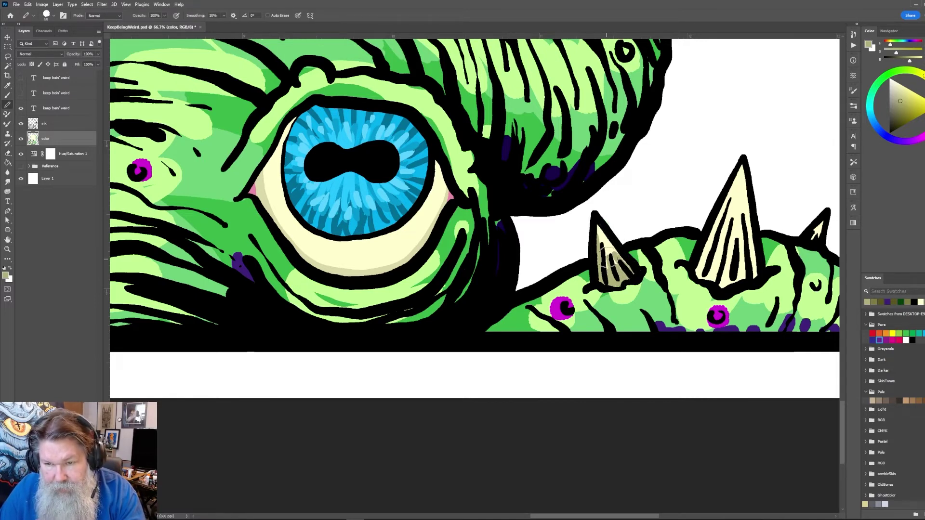
mouse_move(737, 201)
left_mouse_down()
mouse_move(701, 275)
mouse_move(734, 217)
mouse_move(711, 280)
mouse_move(733, 266)
mouse_move(744, 225)
mouse_move(733, 279)
mouse_move(741, 275)
mouse_move(747, 219)
mouse_move(753, 277)
left_mouse_up()
left_click_drag(771, 243, 658, 203)
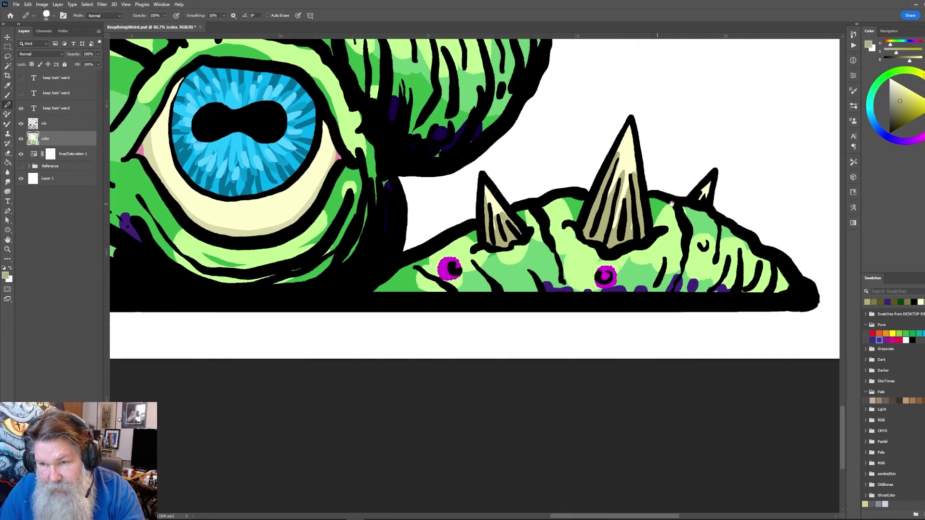
Pick the olive swatch and darken the bases of the spikes beside the lower mouth and on the green mound
left_click_drag(456, 219, 741, 266)
left_click_drag(359, 268, 723, 251)
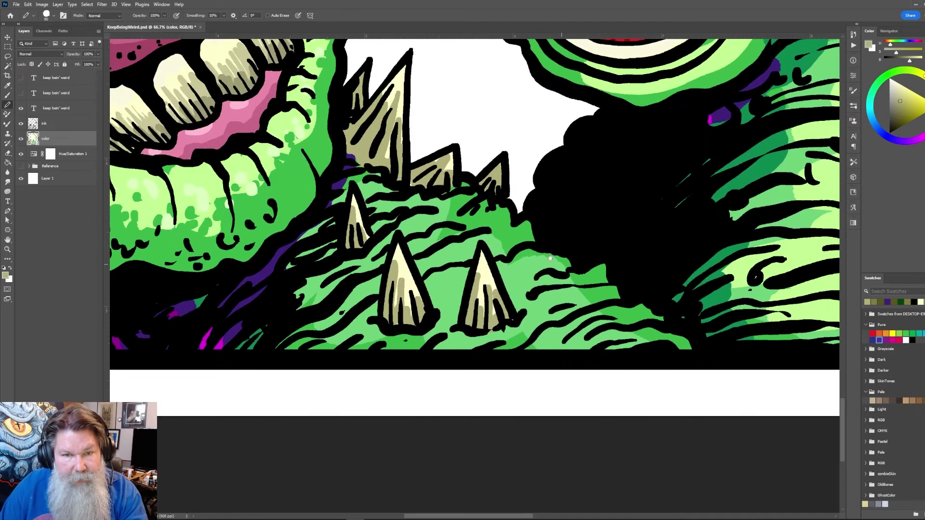
left_click_drag(550, 258, 588, 278)
left_click(875, 302)
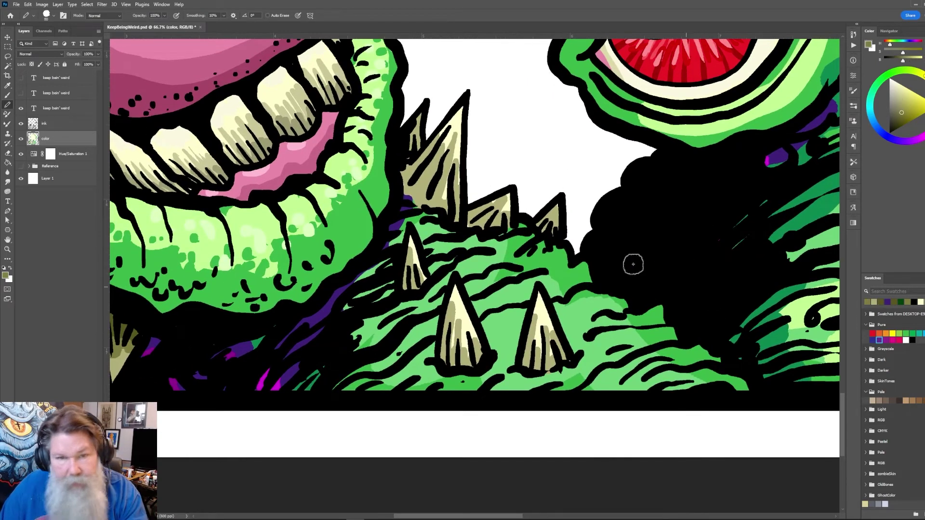
mouse_move(412, 151)
left_mouse_down()
mouse_move(421, 132)
mouse_move(410, 181)
mouse_move(403, 170)
mouse_move(403, 186)
mouse_move(422, 155)
mouse_move(409, 198)
mouse_move(430, 168)
mouse_move(424, 191)
mouse_move(439, 157)
mouse_move(426, 206)
mouse_move(450, 177)
mouse_move(447, 209)
mouse_move(455, 186)
mouse_move(458, 221)
mouse_move(449, 209)
mouse_move(470, 226)
mouse_move(481, 207)
mouse_move(476, 231)
mouse_move(510, 216)
mouse_move(540, 227)
mouse_move(549, 209)
mouse_move(548, 235)
left_mouse_up()
mouse_move(407, 271)
left_mouse_down()
mouse_move(403, 289)
mouse_move(414, 291)
mouse_move(404, 289)
left_mouse_up()
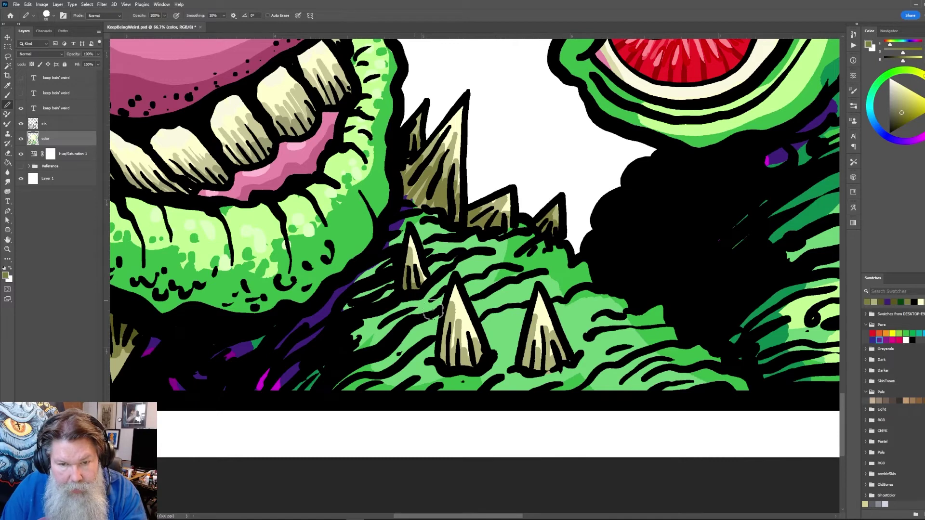
mouse_move(444, 332)
left_mouse_down()
mouse_move(453, 364)
mouse_move(484, 355)
mouse_move(540, 369)
mouse_move(564, 350)
mouse_move(500, 290)
mouse_move(447, 416)
left_mouse_up()
Darken the bases of the spikes above the blue eye and of the large spike on the adjoining coil with olive
mouse_move(388, 237)
left_mouse_down()
mouse_move(400, 224)
mouse_move(414, 236)
mouse_move(436, 223)
left_mouse_up()
left_click_drag(568, 171, 592, 158)
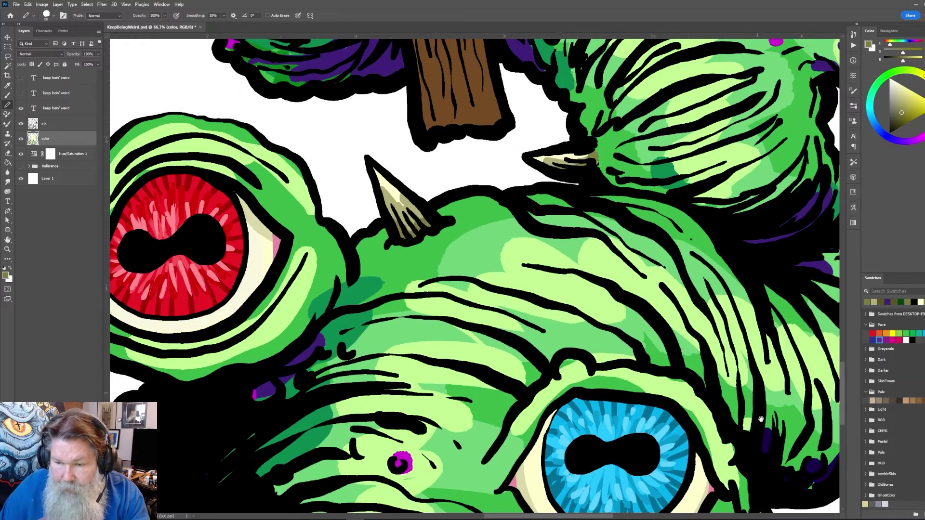
left_click_drag(762, 420, 462, 301)
mouse_move(568, 166)
left_mouse_down()
mouse_move(559, 144)
mouse_move(572, 155)
mouse_move(597, 130)
mouse_move(588, 161)
mouse_move(596, 168)
left_mouse_up()
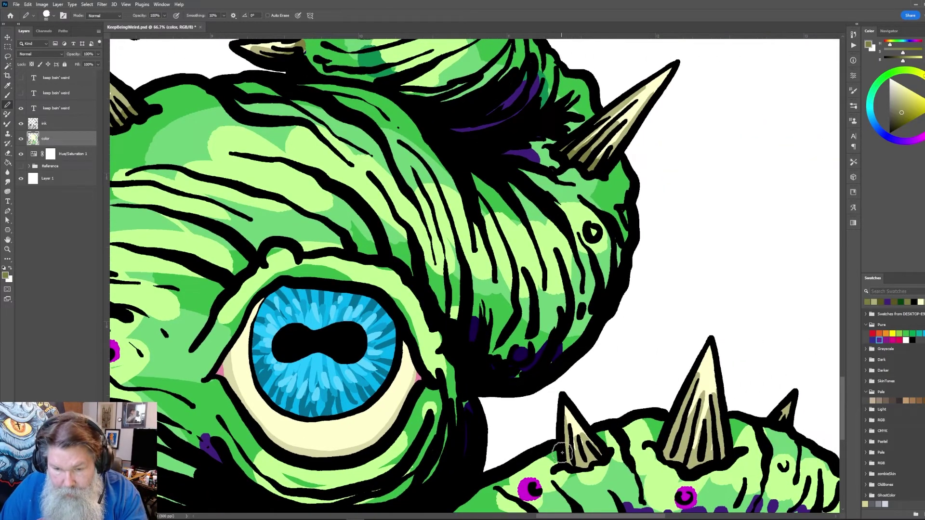
Add olive shading to the bases of the three spikes on the tentacle tip beside the blue eye
left_click_drag(570, 465, 605, 454)
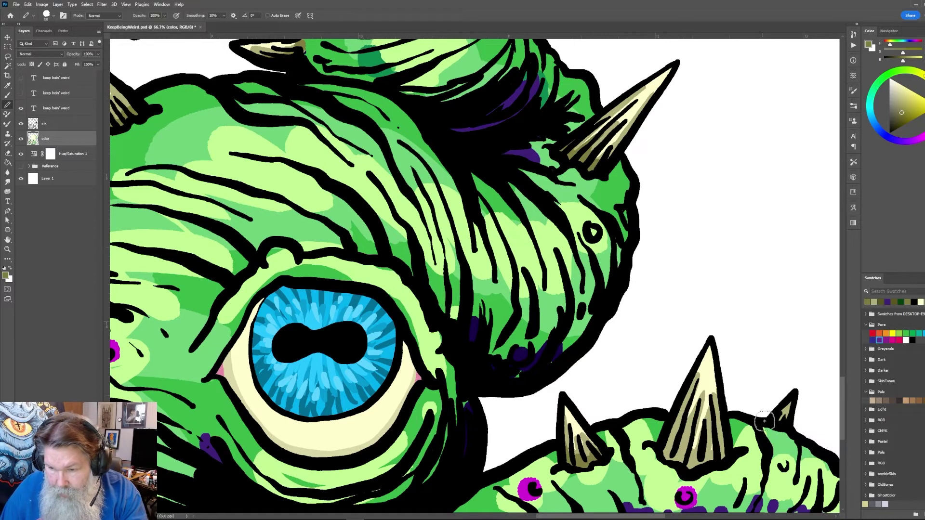
left_click_drag(765, 420, 780, 422)
mouse_move(665, 445)
left_mouse_down()
mouse_move(671, 453)
mouse_move(674, 429)
mouse_move(686, 462)
mouse_move(697, 458)
mouse_move(701, 436)
mouse_move(715, 441)
mouse_move(710, 453)
mouse_move(720, 446)
mouse_move(722, 399)
left_mouse_up()
key("space")
mouse_move(765, 492)
left_mouse_down()
mouse_move(645, 349)
mouse_move(630, 383)
mouse_move(693, 458)
left_mouse_up()
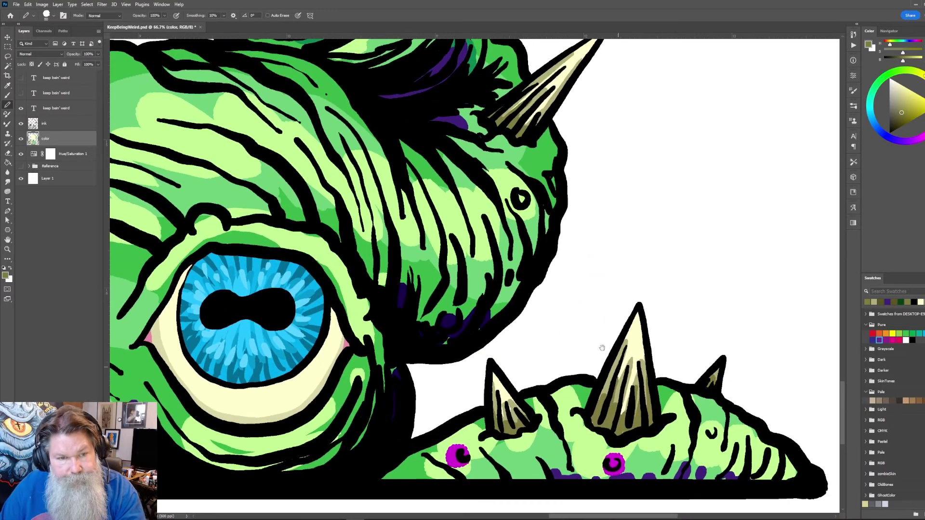
Shade the small spike on the tentacle wrapped around the signpost with sampled beige and olive
left_click_drag(517, 249, 669, 345)
key("z")
left_click(545, 298, "alt")
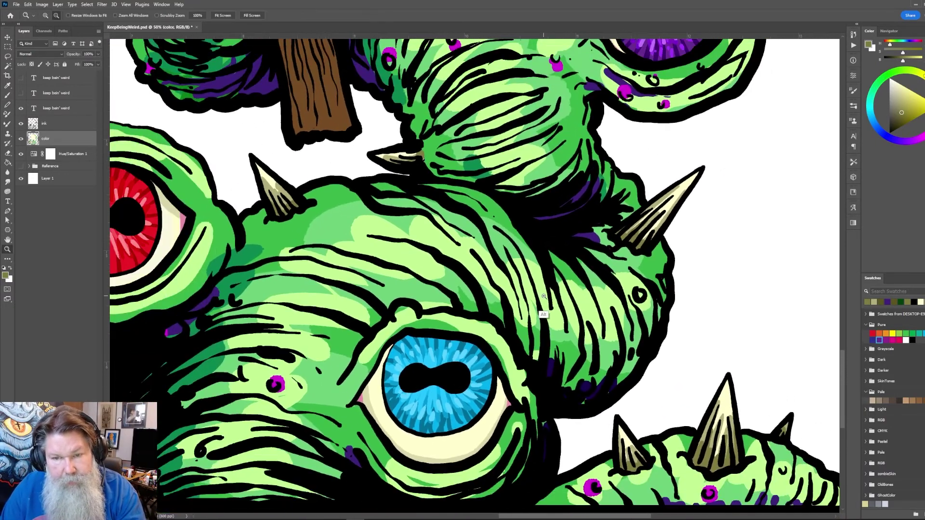
left_click(544, 296, "alt")
left_click(541, 295, "alt")
key("b")
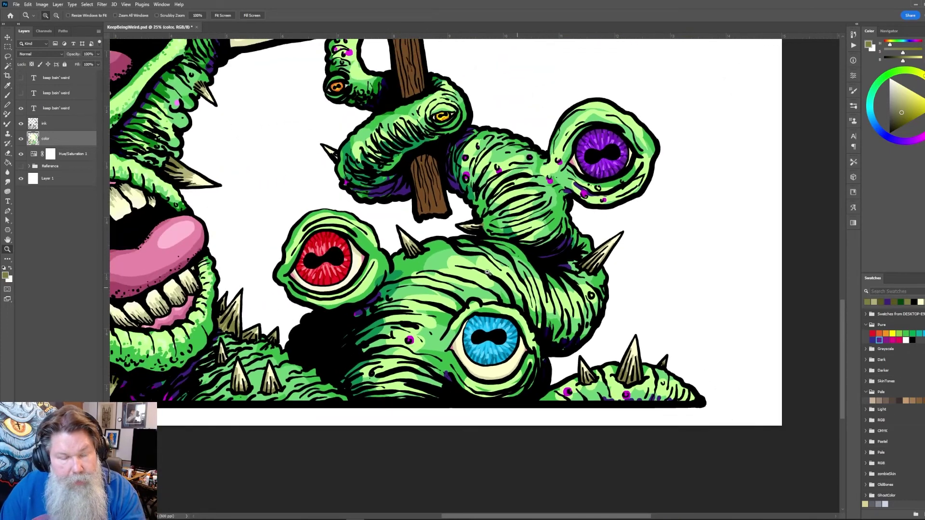
key("space")
mouse_move(337, 137)
left_mouse_down()
mouse_move(396, 192)
mouse_move(399, 209)
left_mouse_up()
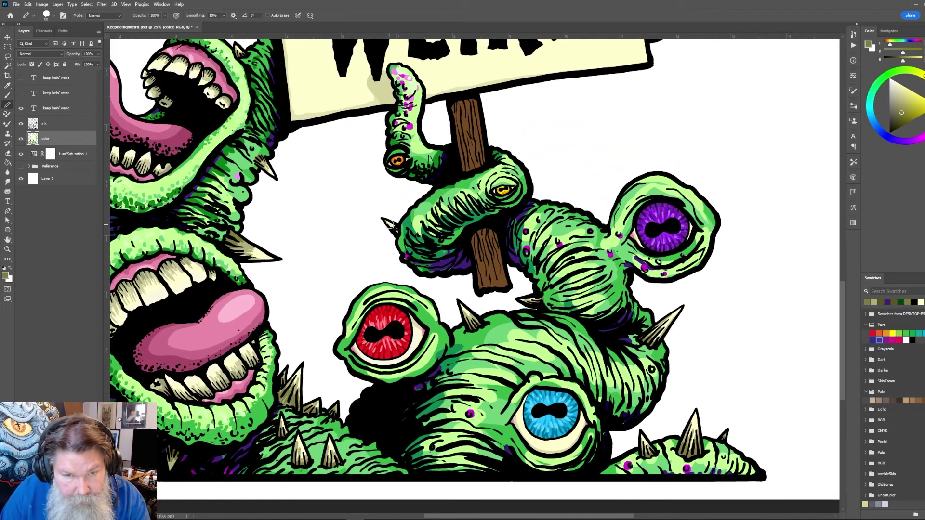
left_click(472, 313, "alt")
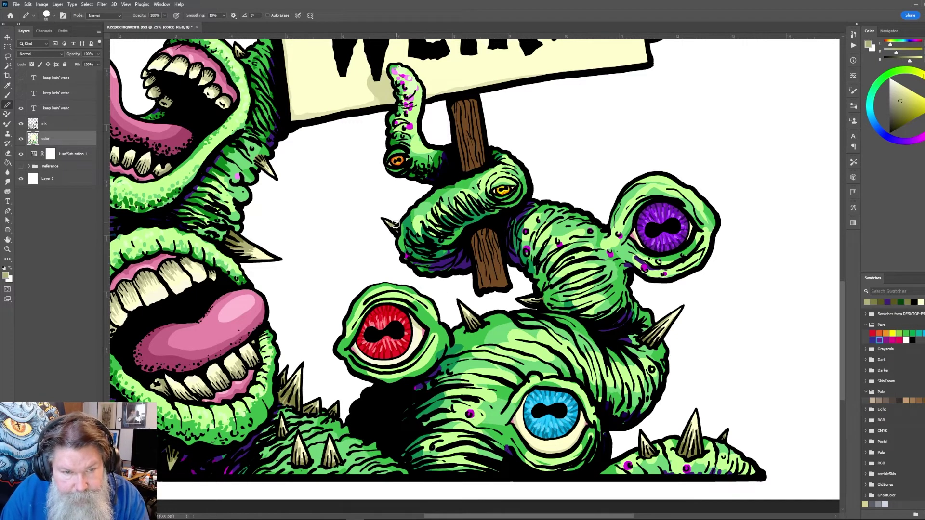
left_click(238, 233, "alt")
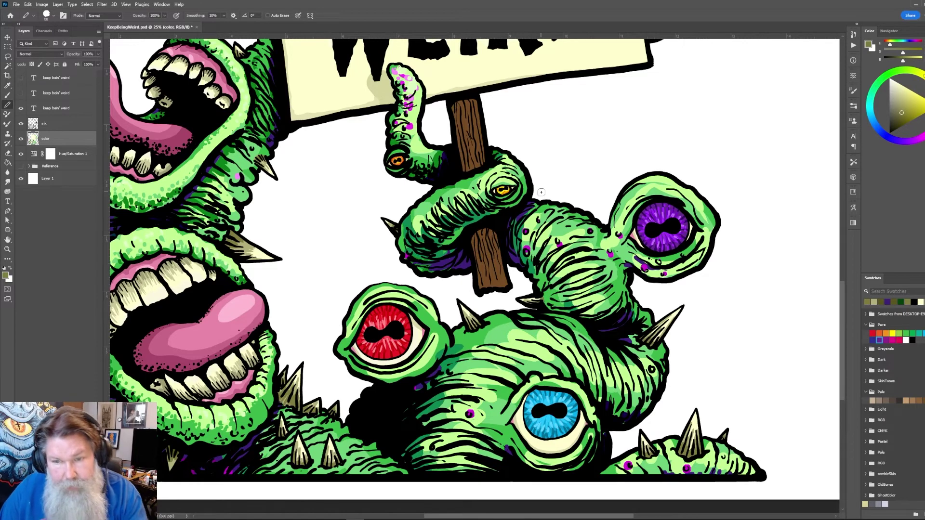
Select the brown wood areas of the signpost below the sign and at its top end with the Magic Wand
scroll(615, 205, "up", 5)
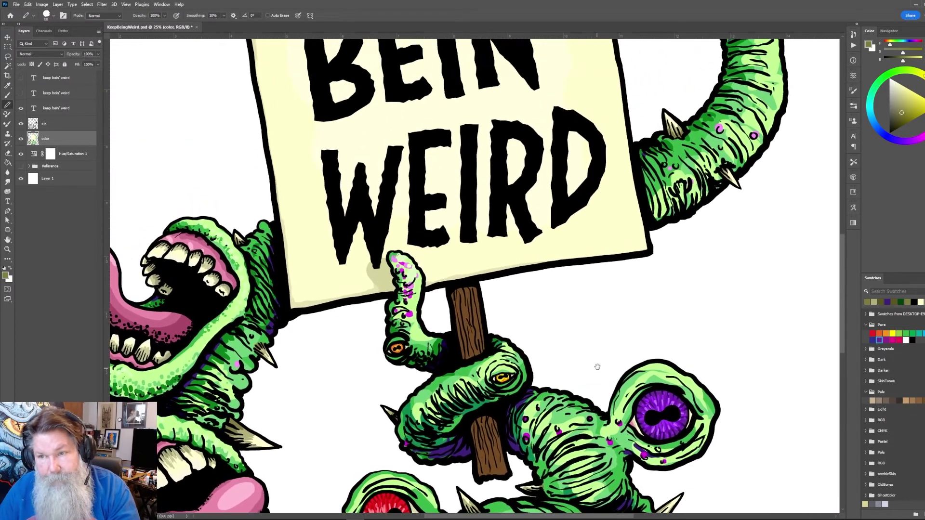
mouse_move(598, 282)
left_mouse_down()
mouse_move(626, 273)
mouse_move(638, 177)
mouse_move(636, 197)
left_mouse_up()
key("w")
left_click(588, 288)
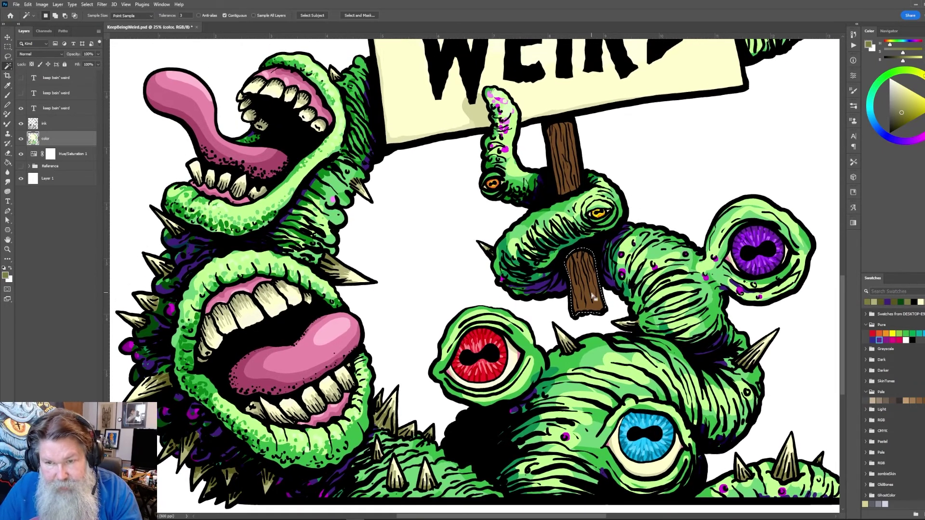
left_click(567, 176, "shift")
key("h")
left_click_drag(567, 175, 550, 243)
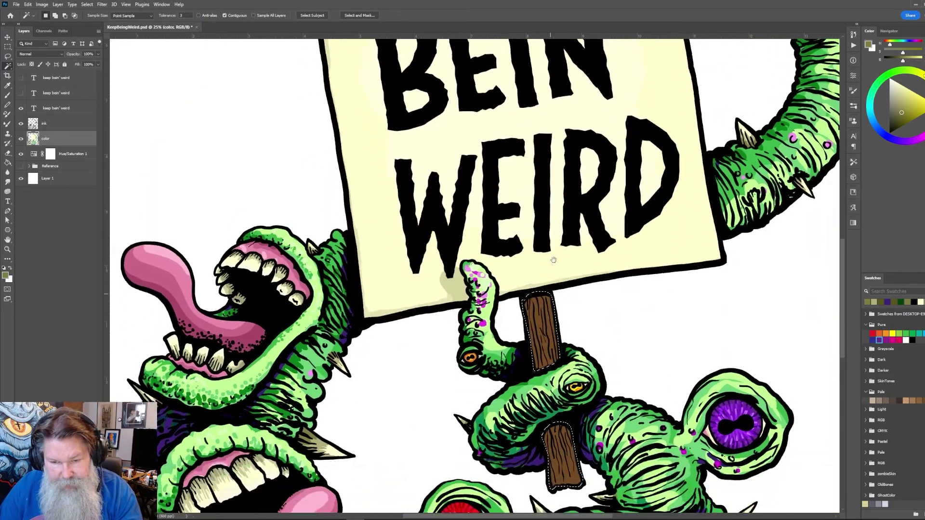
key("b")
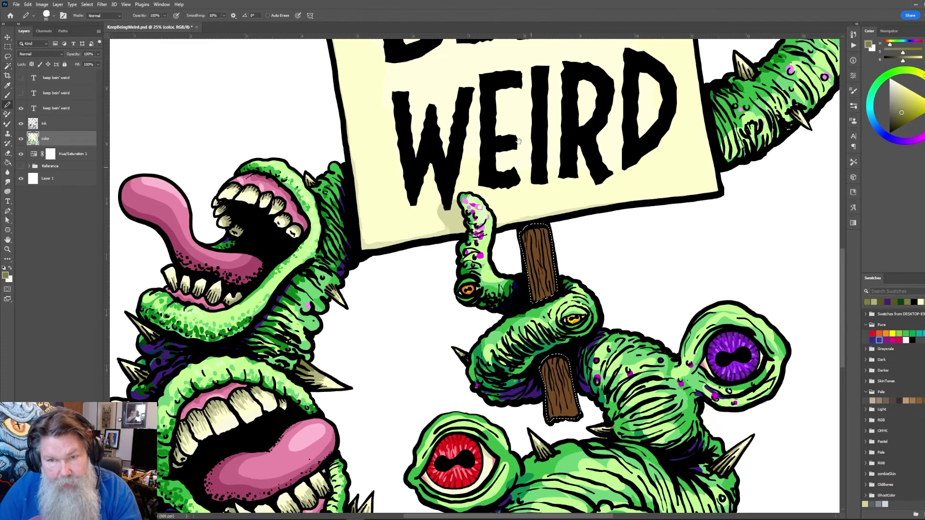
left_click_drag(519, 140, 534, 436)
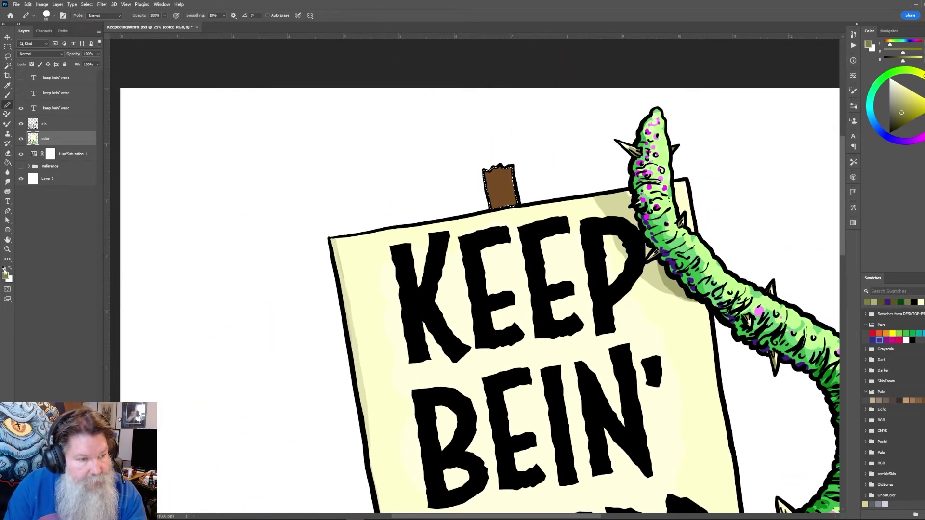
Reset to the default black and draw wood-grain lines on the post's top end on the ink layer, returning to the color layer
left_click(3, 268)
left_click(57, 124)
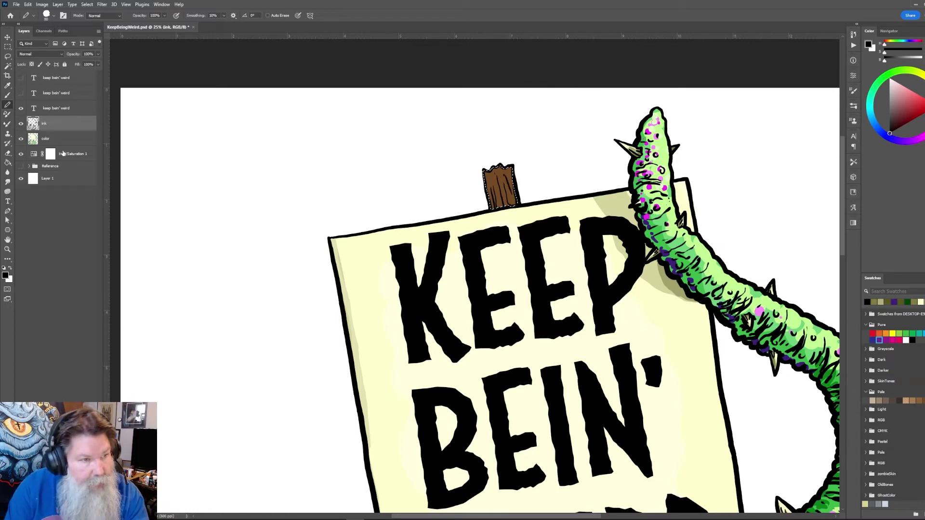
left_click(66, 140)
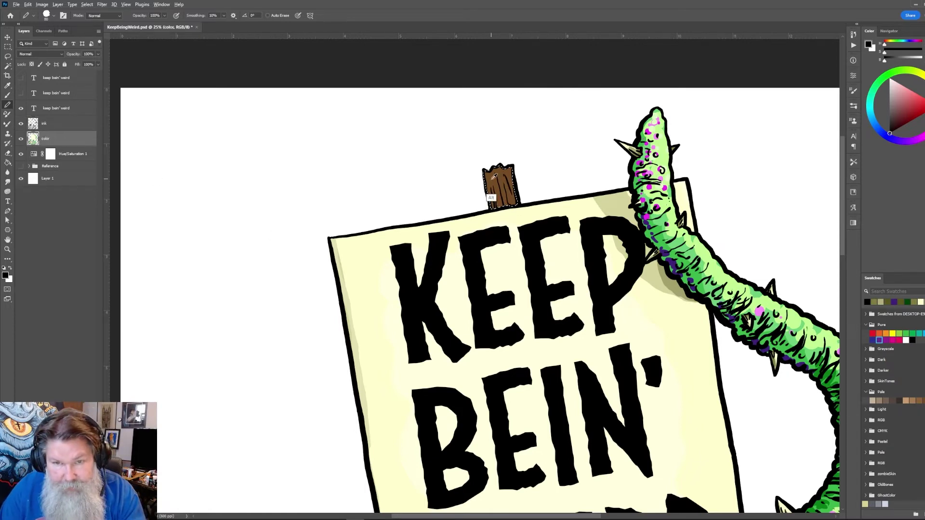
Add light-brown highlights between the wood-grain lines on the signpost's top end and on its two sections below the sign
left_click(493, 177, "alt")
left_click(496, 183, "alt")
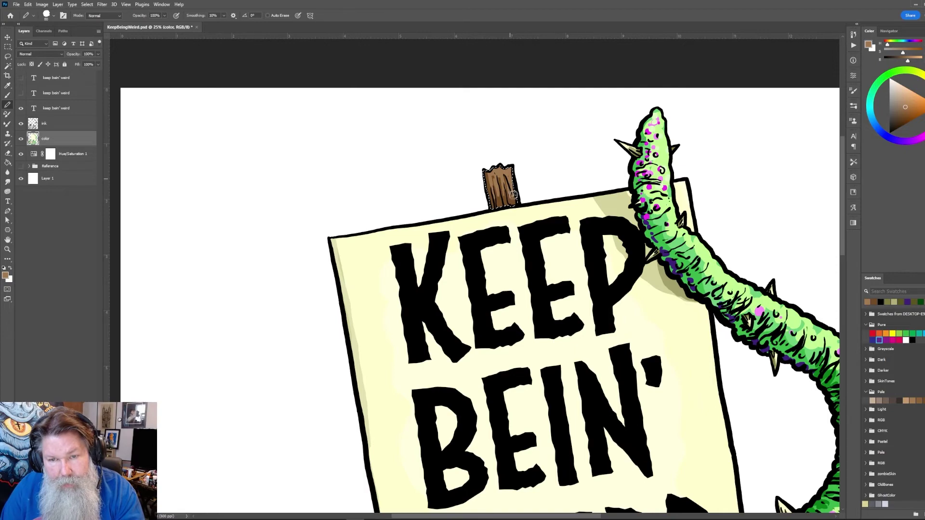
scroll(537, 265, "down", 5)
scroll(514, 66, "down", 3)
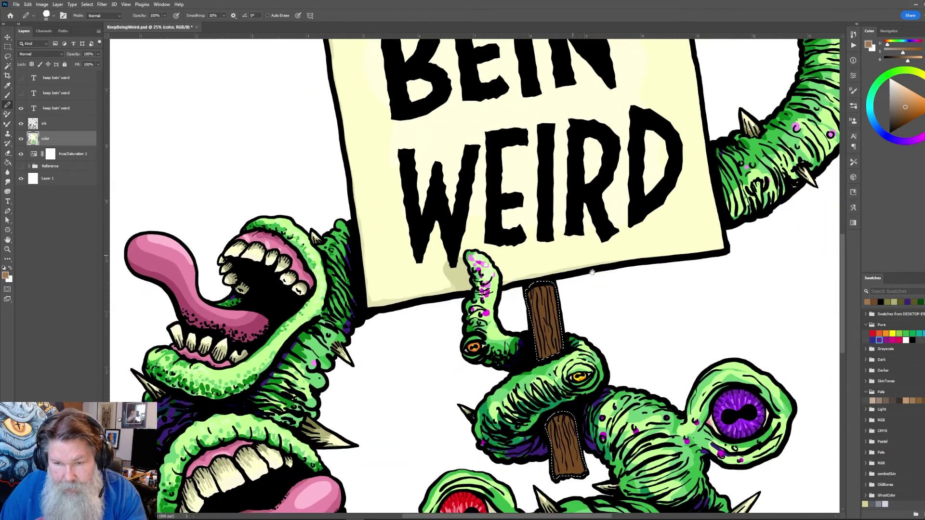
mouse_move(538, 318)
left_mouse_down()
mouse_move(544, 347)
mouse_move(542, 305)
mouse_move(558, 329)
left_mouse_up()
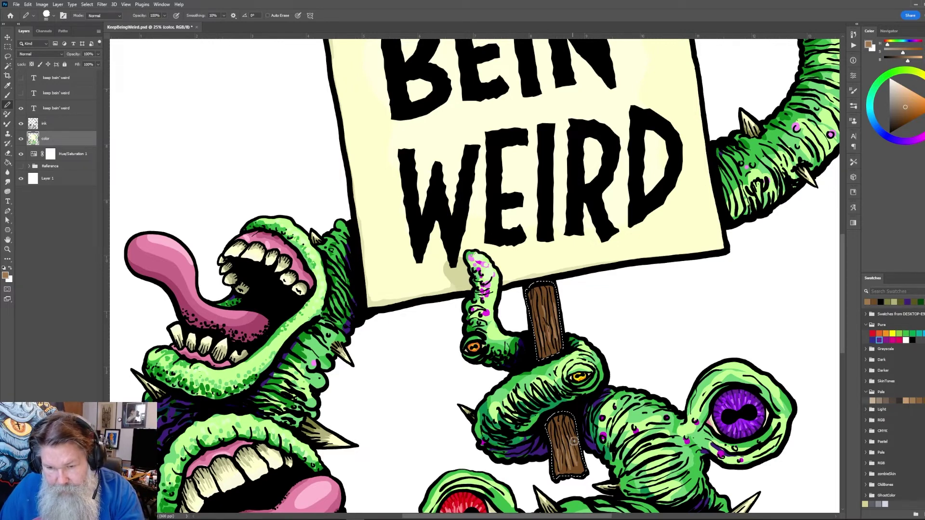
Shade the edges of all the signpost's wood sections with dark brown and clear the selection
left_click(547, 311, "alt")
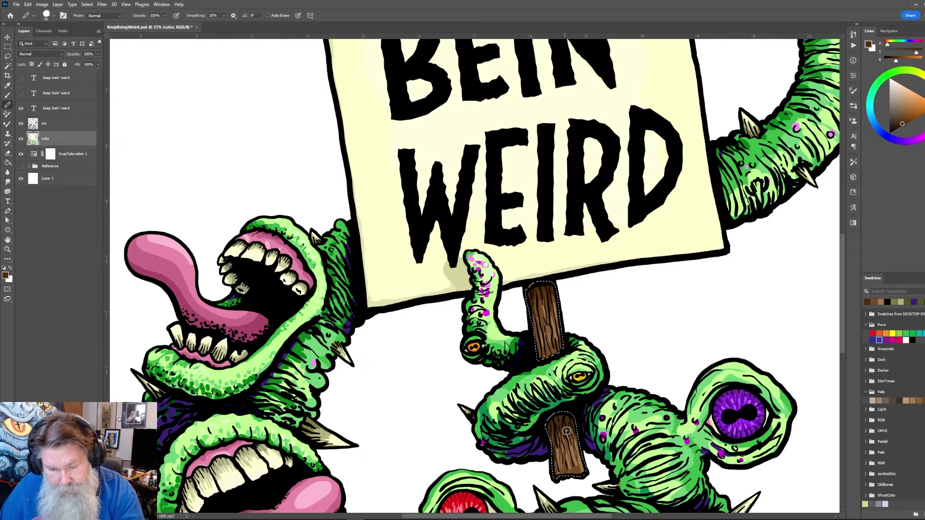
key("ctrl+d")
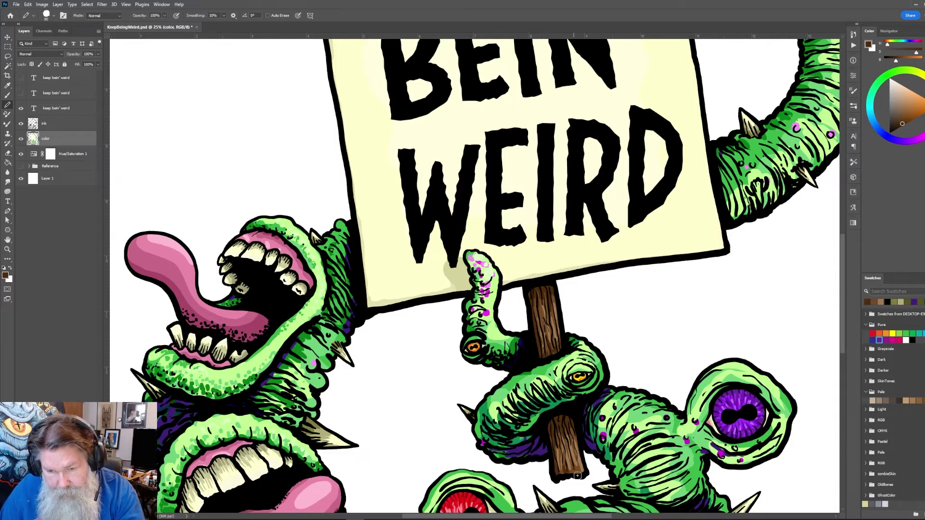
left_click_drag(535, 61, 567, 387)
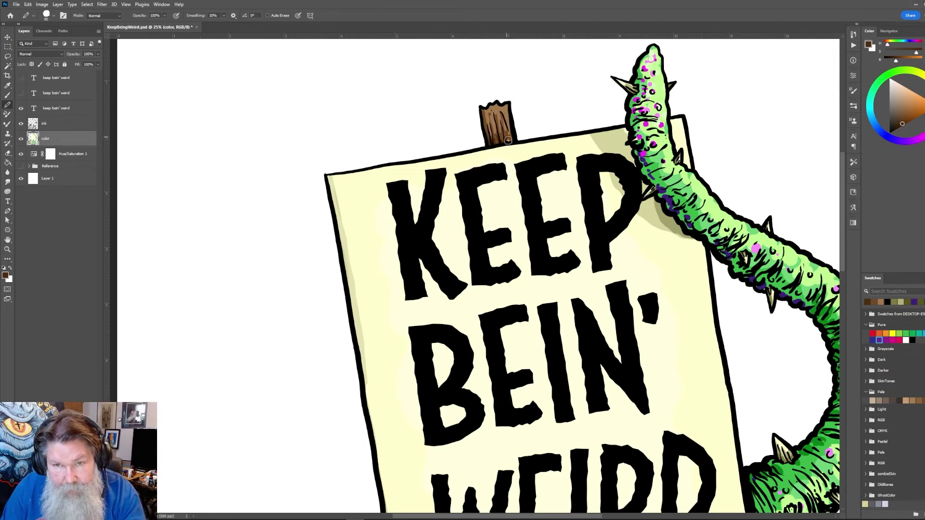
scroll(535, 183, "down", 3)
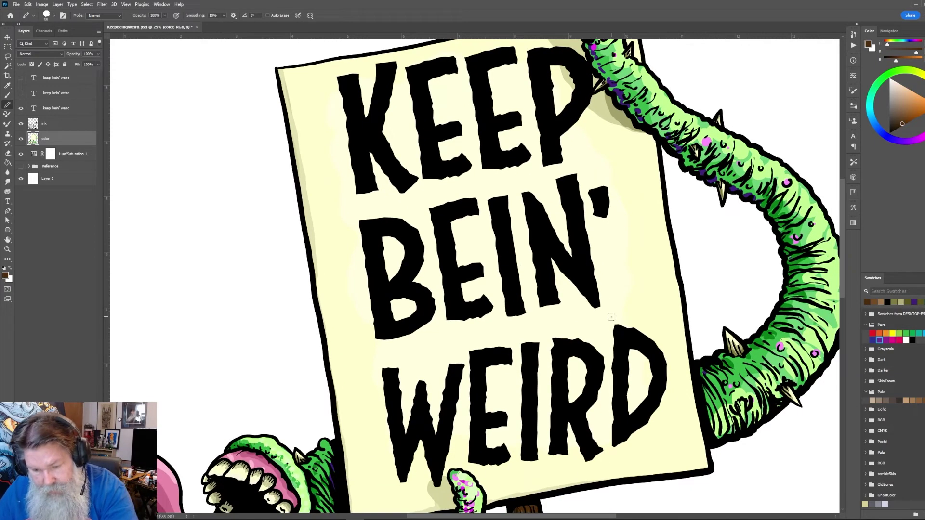
key("ctrl+0")
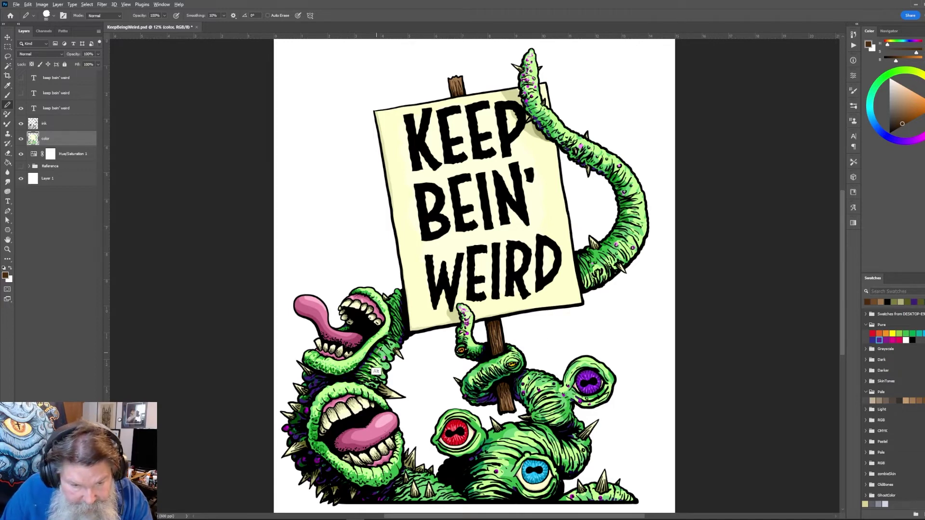
left_click(319, 385, "alt")
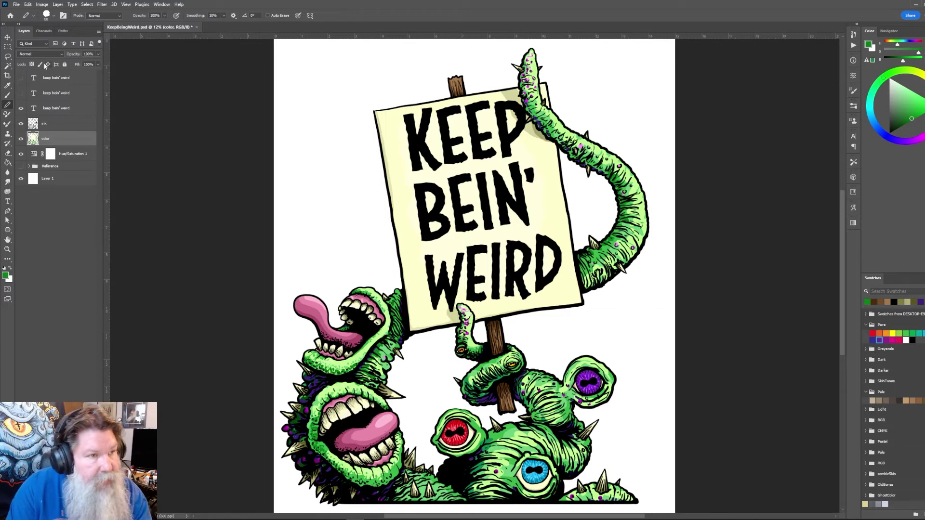
left_click(43, 31)
left_click(29, 114, "ctrl")
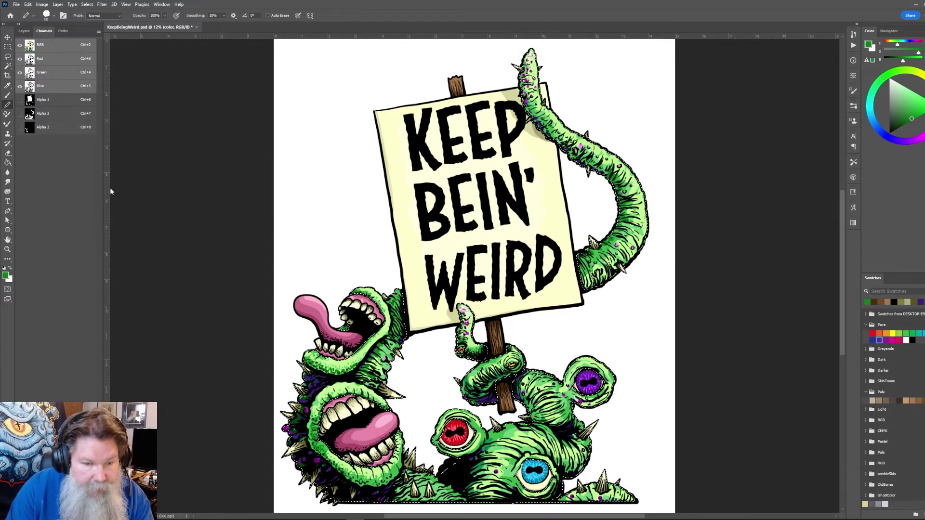
key("ctrl+g")
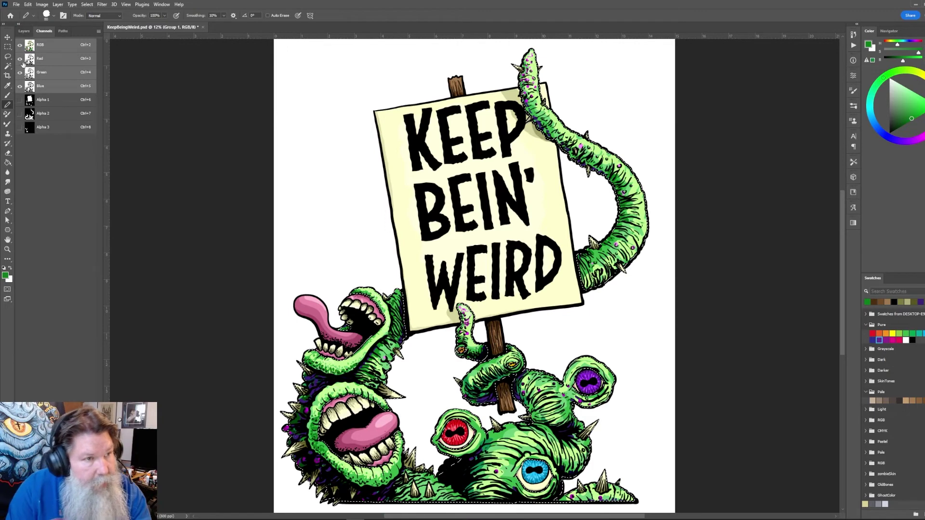
left_click(25, 31)
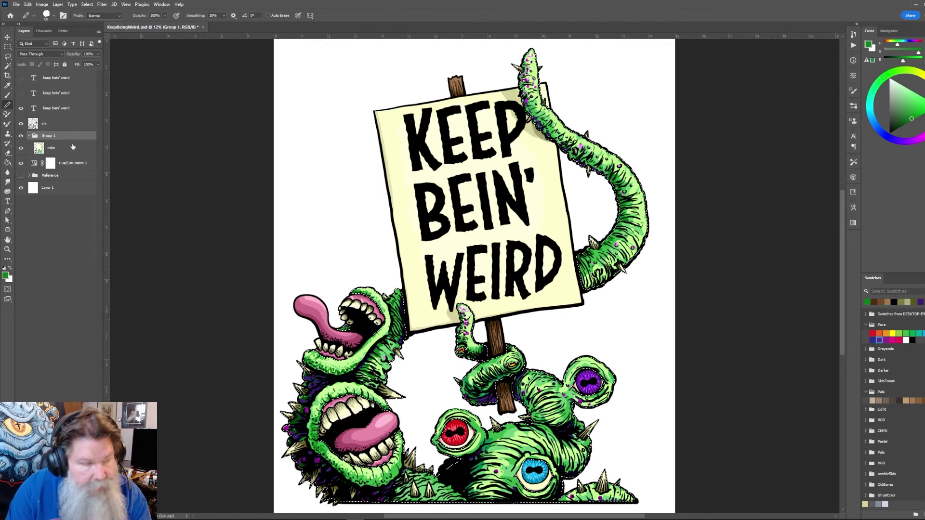
key("ctrl+z")
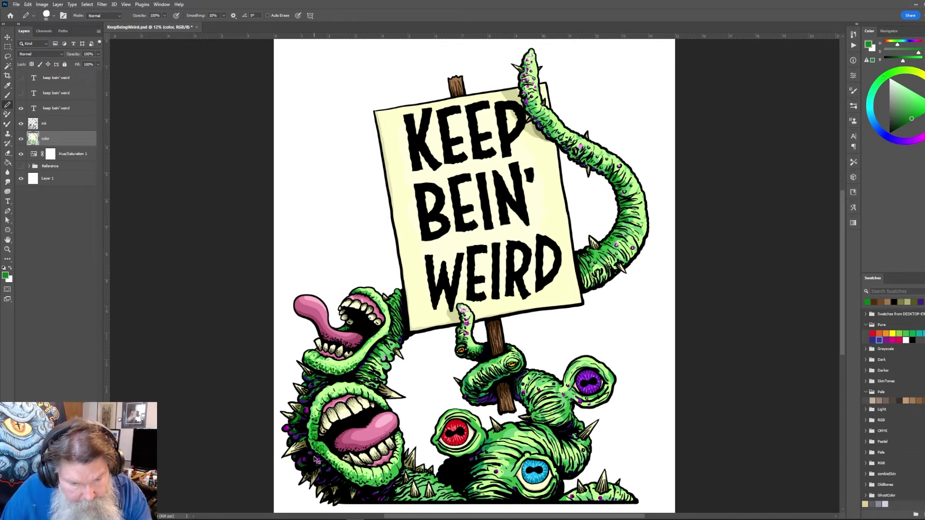
key("z")
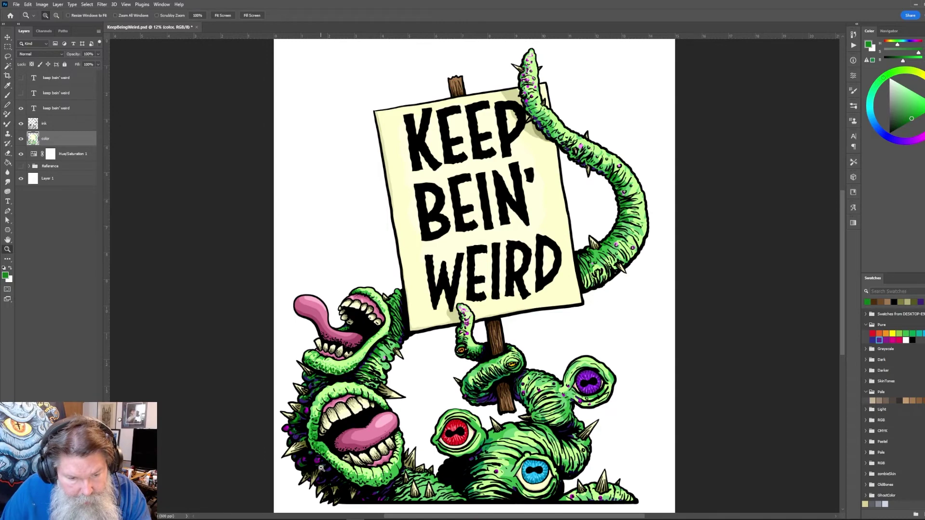
left_click_drag(321, 468, 325, 469)
key("b")
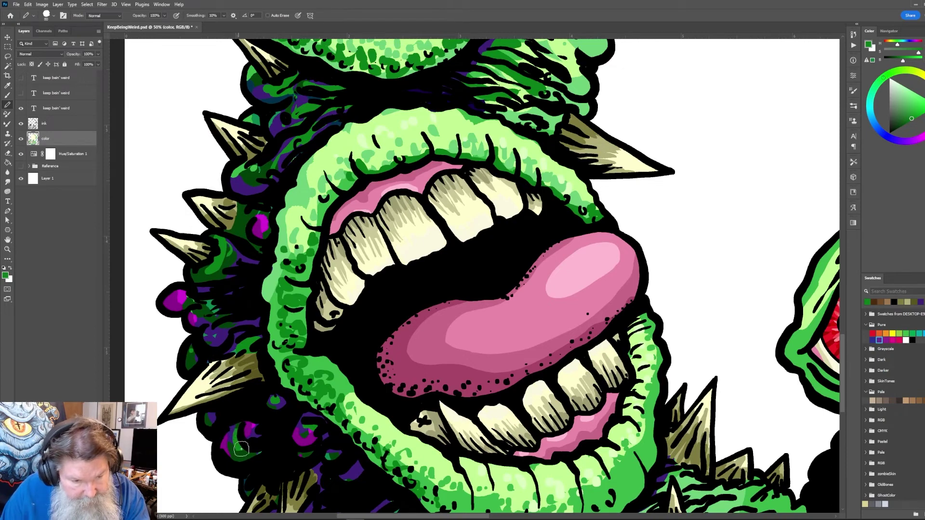
left_click_drag(390, 423, 330, 243)
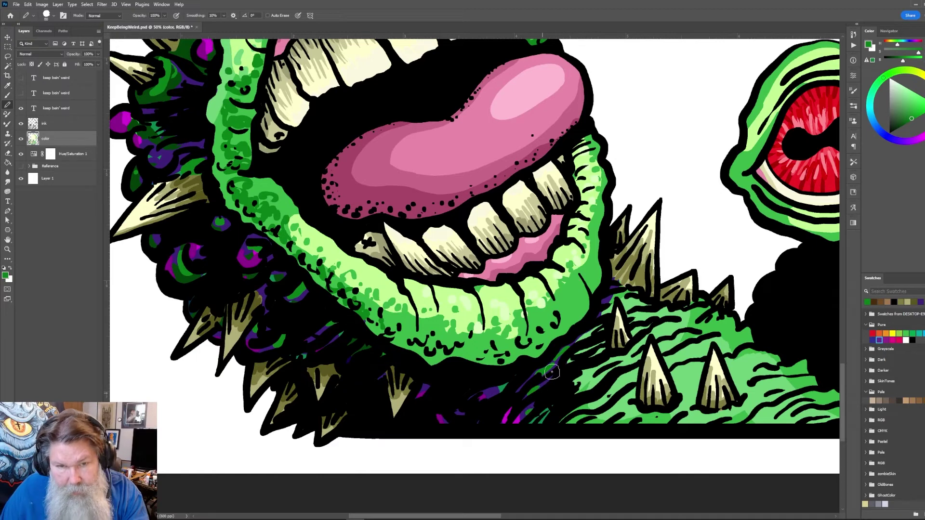
key("ctrl+0")
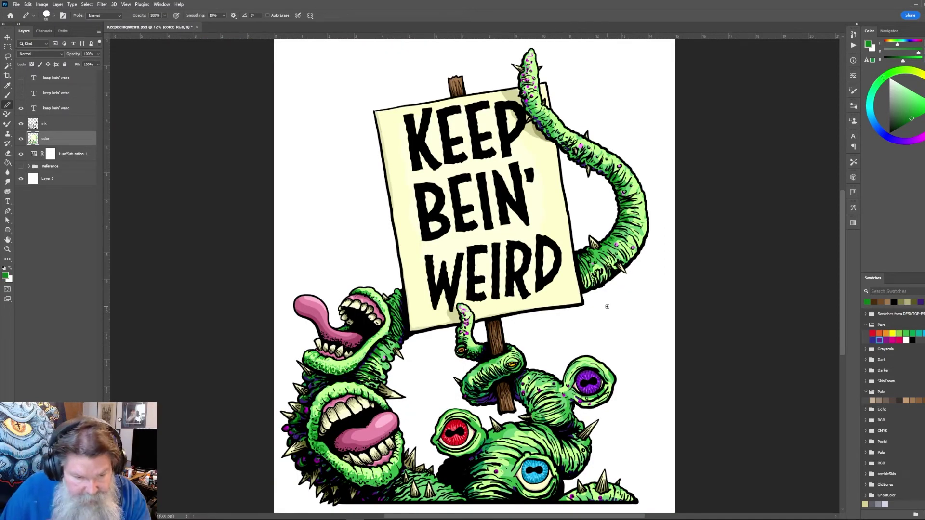
Tone down the bright magenta spots on the warts around the lower mouth with a slightly brightened version of the sampled dark purple
key("z")
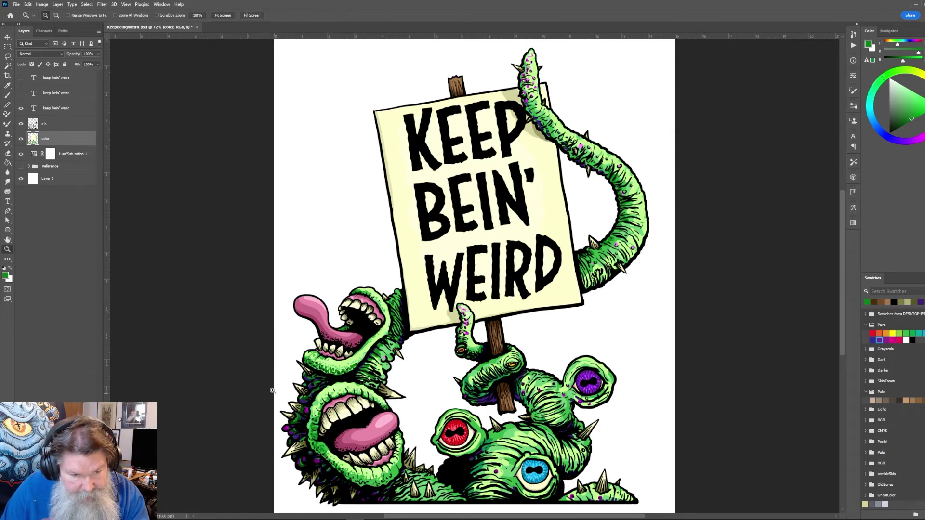
left_click_drag(264, 388, 401, 501)
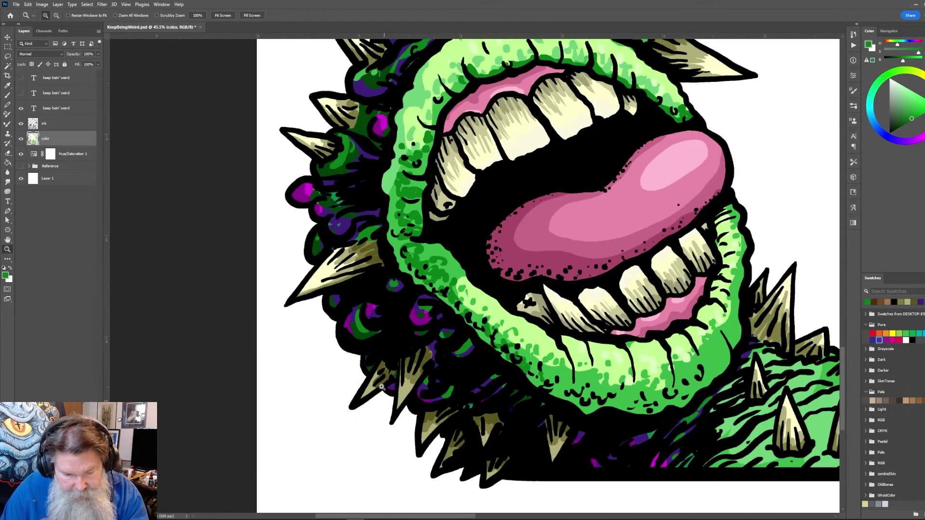
key("b")
left_click(423, 319, "alt")
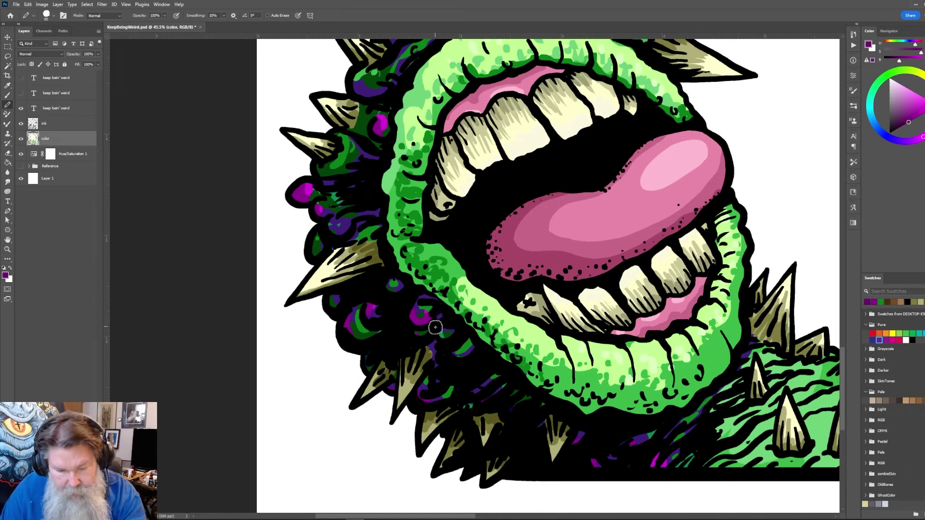
key("g")
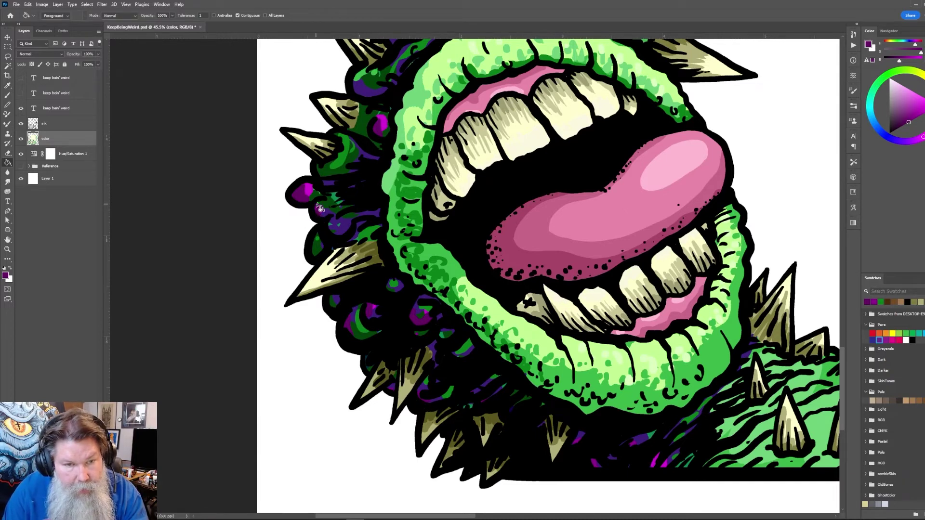
key("b")
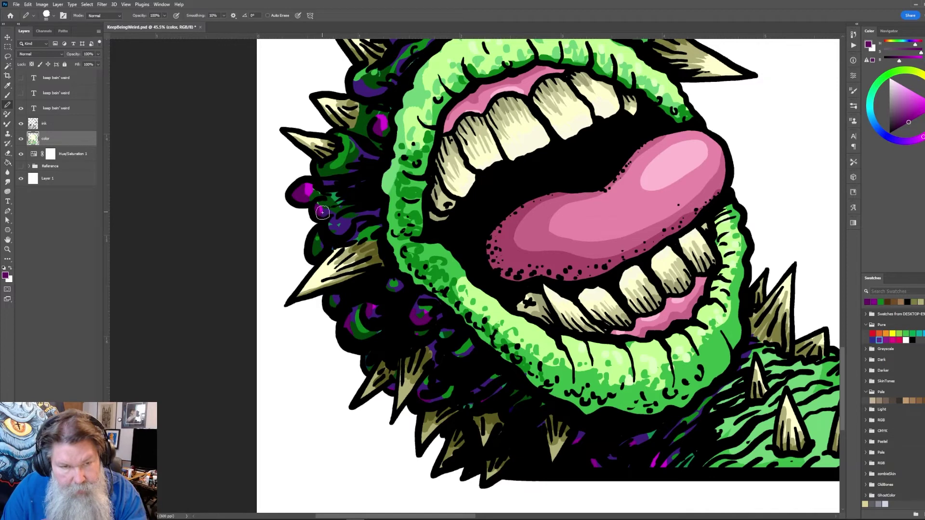
left_click(916, 118)
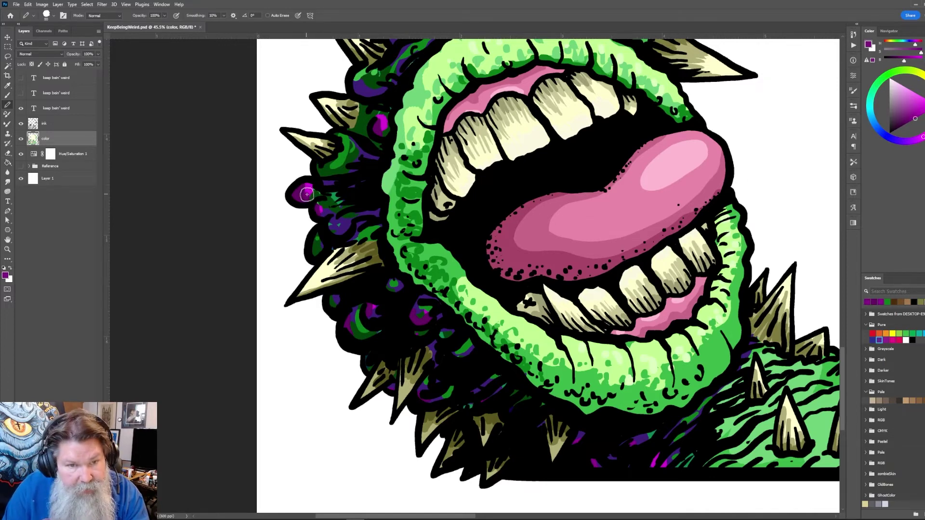
left_click_drag(307, 187, 323, 205)
left_click_drag(383, 126, 384, 130)
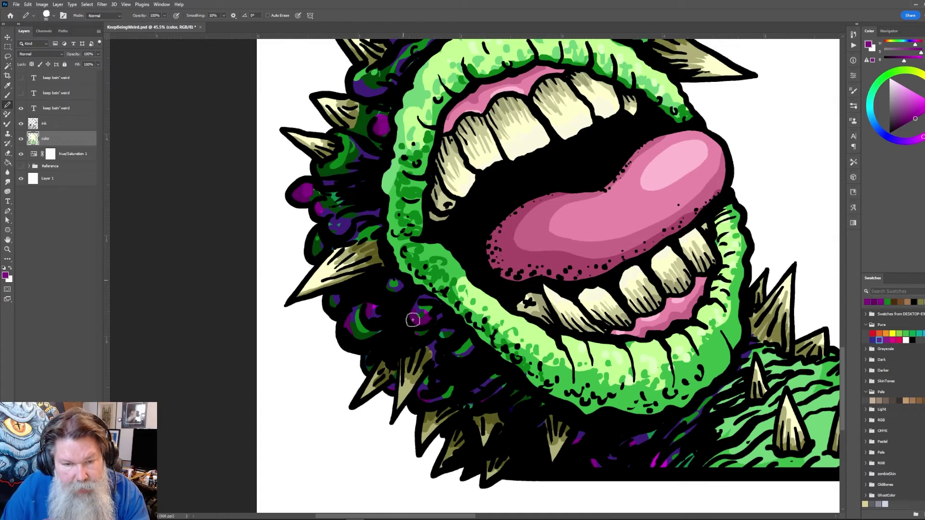
left_click_drag(370, 307, 424, 310)
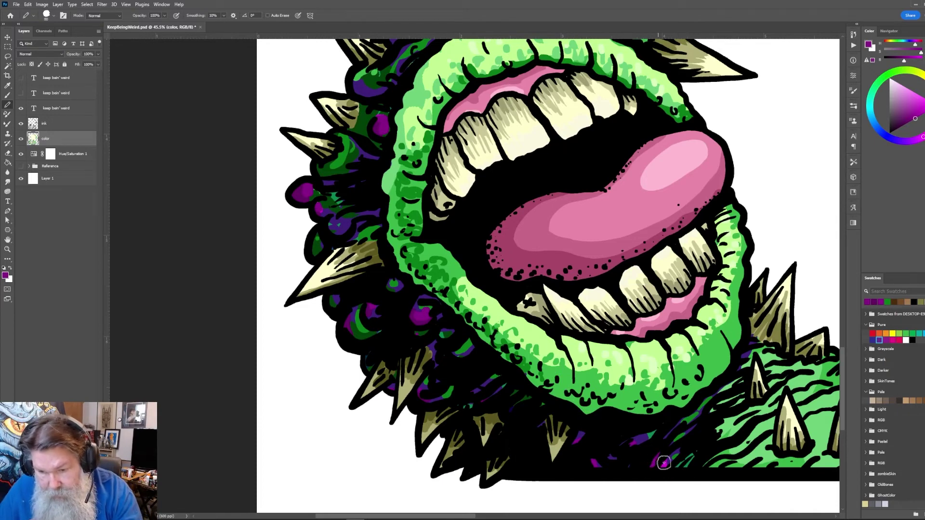
left_click_drag(663, 465, 481, 336)
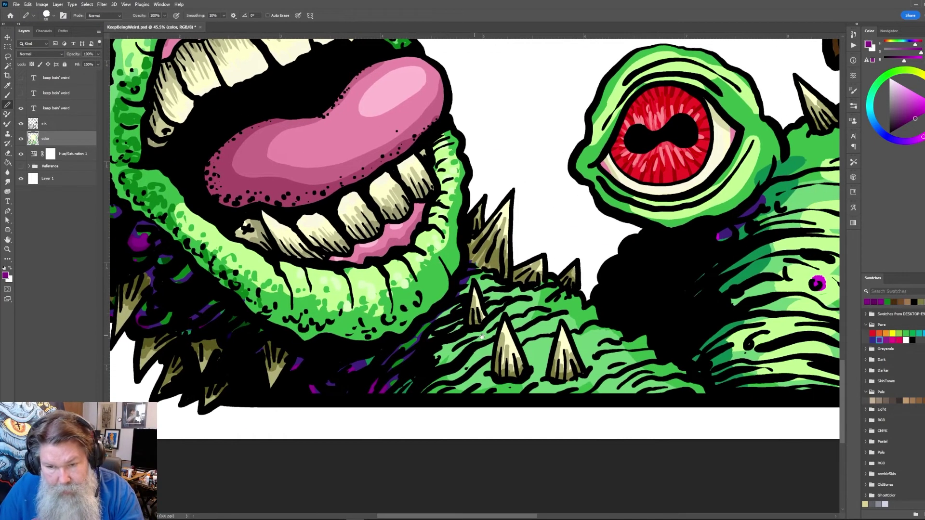
Add highlights in sampled light green to the spiny mound between the lower mouth and the red eye
left_click(814, 328, "alt")
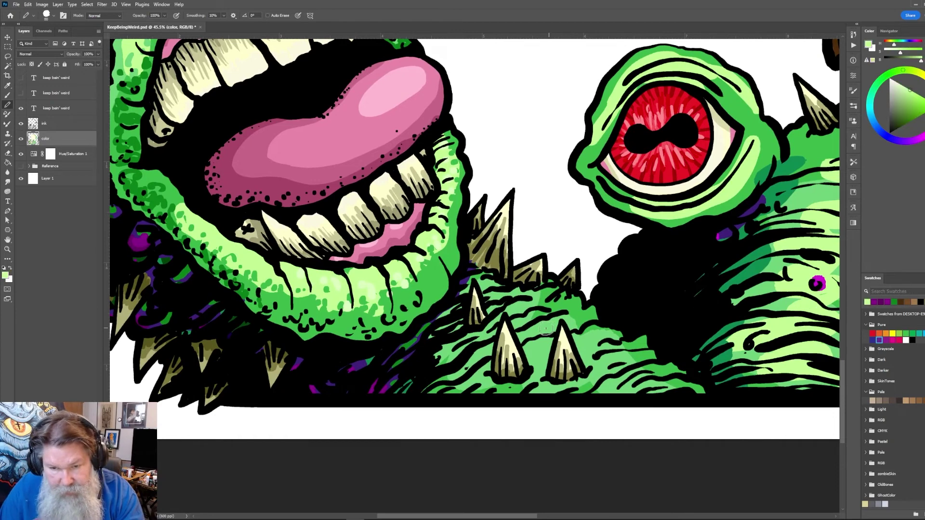
mouse_move(531, 328)
left_mouse_down()
mouse_move(517, 310)
mouse_move(547, 329)
mouse_move(537, 348)
mouse_move(603, 339)
mouse_move(604, 362)
mouse_move(624, 367)
mouse_move(611, 392)
mouse_move(677, 382)
left_mouse_up()
left_click_drag(722, 340, 317, 318)
left_click_drag(613, 280, 593, 316)
left_click_drag(642, 261, 649, 288)
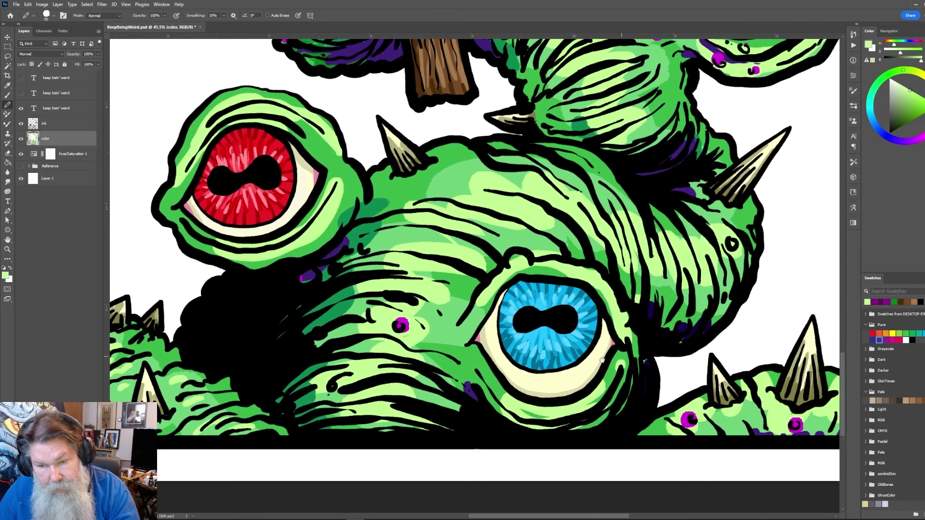
left_click_drag(421, 345, 774, 245)
left_click_drag(181, 255, 406, 289)
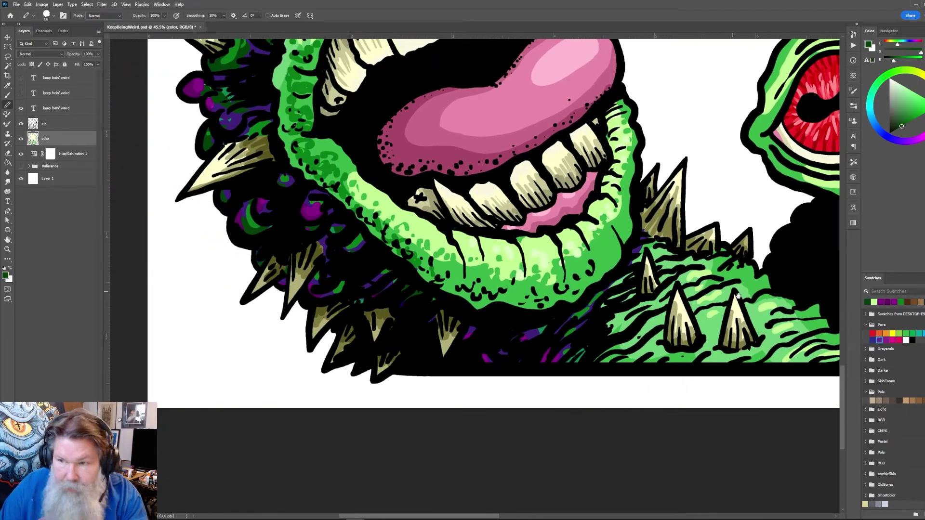
Shade the underside of the red eye's lid and the body creases beside the black shadow with dark green
mouse_move(737, 295)
left_mouse_down()
mouse_move(291, 261)
mouse_move(286, 348)
left_mouse_up()
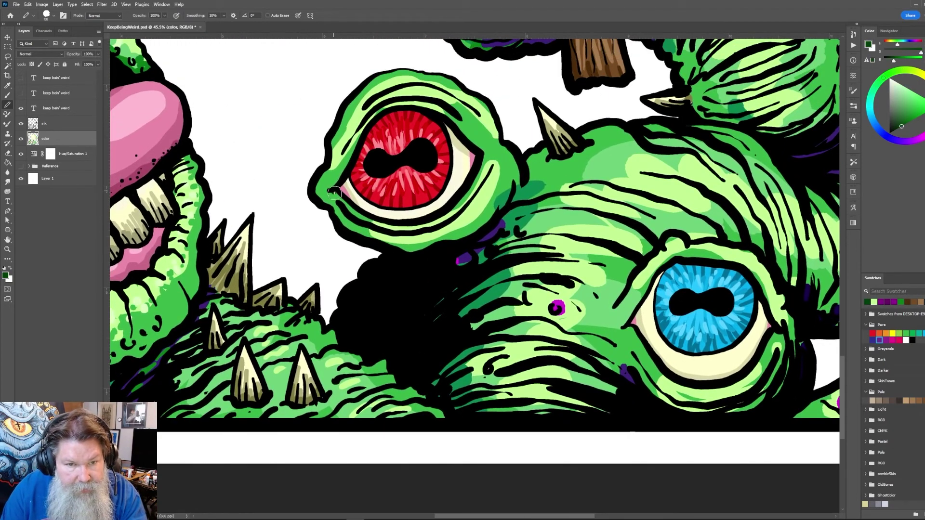
mouse_move(334, 193)
left_mouse_down()
mouse_move(366, 217)
mouse_move(332, 216)
mouse_move(398, 249)
mouse_move(429, 246)
left_mouse_up()
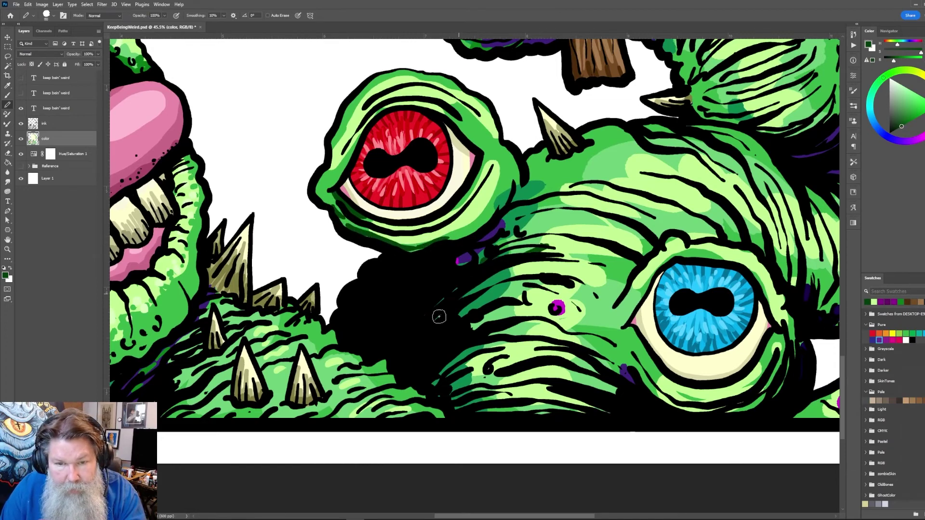
mouse_move(439, 317)
left_mouse_down()
mouse_move(521, 274)
mouse_move(448, 328)
mouse_move(443, 302)
mouse_move(473, 337)
mouse_move(453, 350)
mouse_move(478, 328)
mouse_move(525, 324)
mouse_move(444, 356)
mouse_move(430, 385)
mouse_move(449, 396)
left_mouse_up()
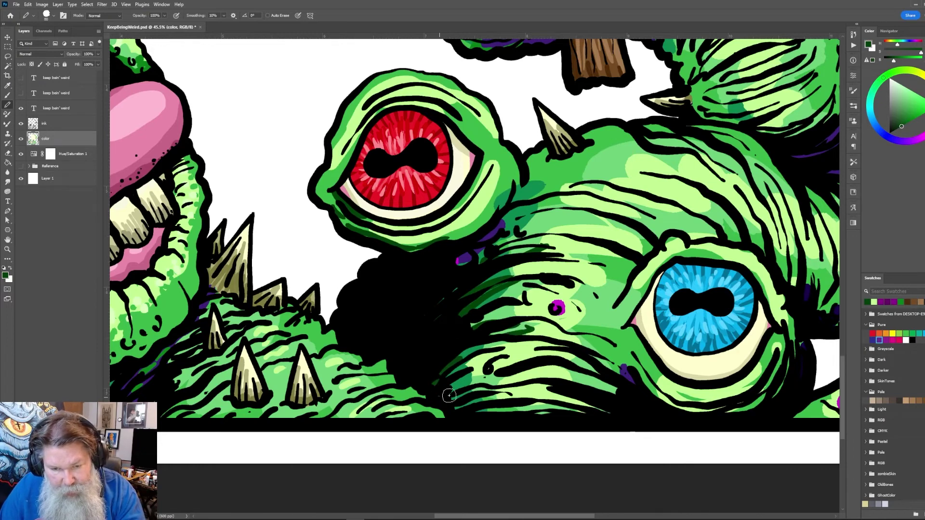
Darken the purple spot on the underside of the tentacle coil beside the blue eye with sampled dark indigo
mouse_move(800, 259)
left_mouse_down()
mouse_move(508, 221)
mouse_move(509, 191)
mouse_move(498, 217)
mouse_move(537, 234)
mouse_move(541, 252)
mouse_move(583, 227)
mouse_move(569, 267)
left_mouse_up()
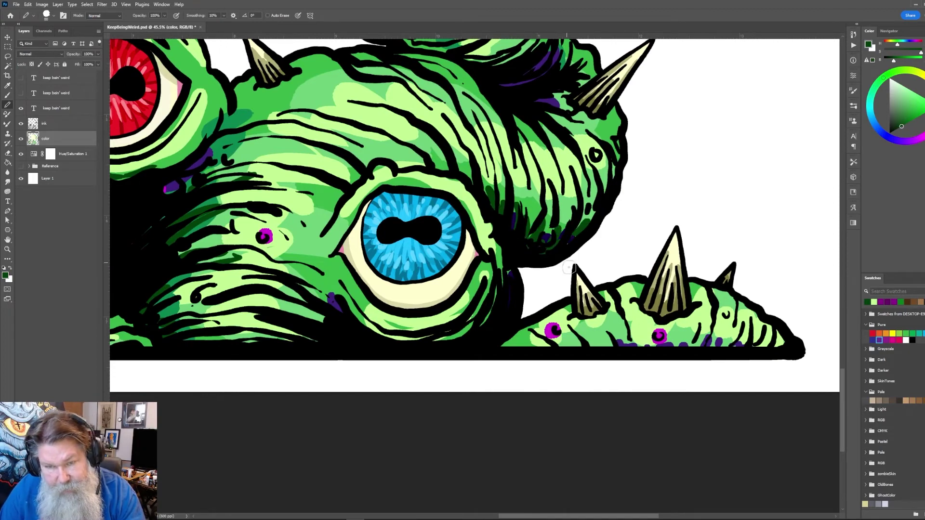
left_click(549, 234, "alt")
mouse_move(549, 233)
left_mouse_down()
mouse_move(544, 239)
mouse_move(554, 236)
left_mouse_up()
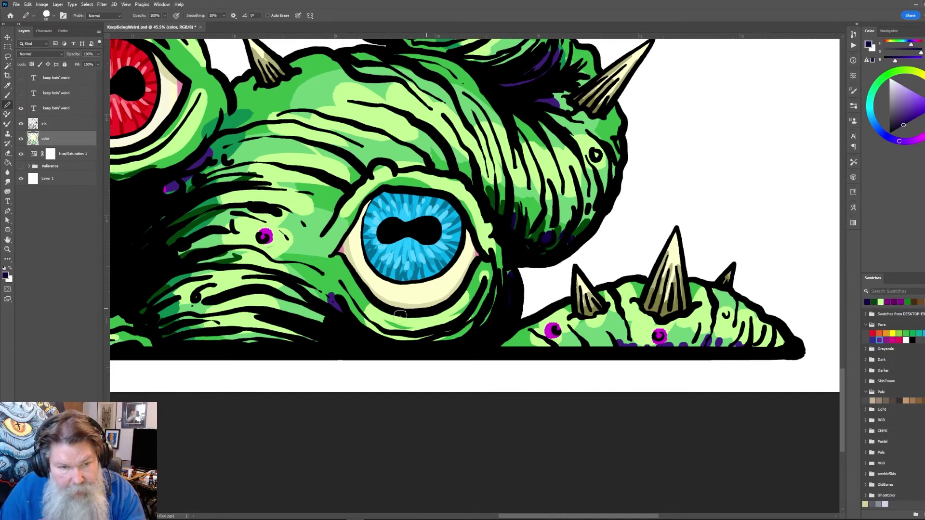
scroll(400, 314, "left", 10)
scroll(400, 315, "down", 3)
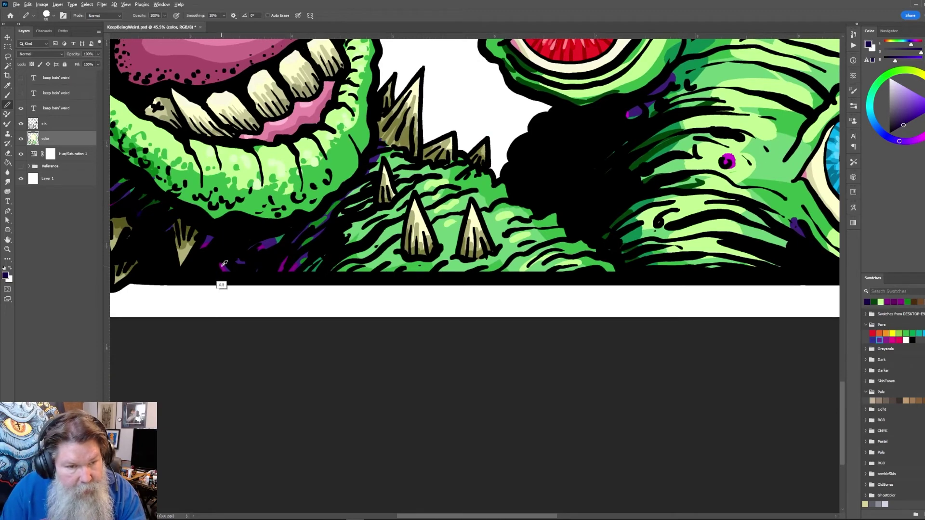
Add a brighter purple spot in sampled purple on the underside of the tentacle coil beside the blue eye
left_click(224, 264, "alt")
scroll(392, 307, "right", 10)
scroll(392, 307, "up", 3)
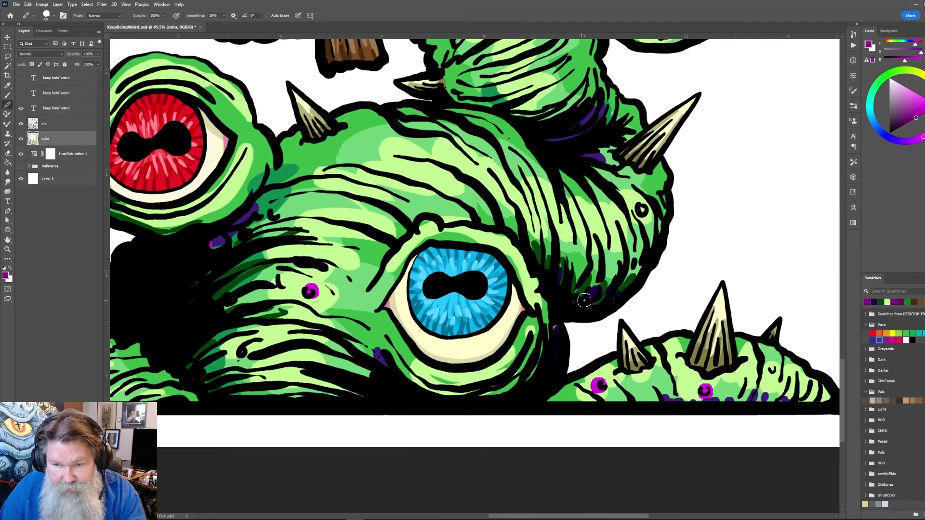
left_click_drag(584, 300, 593, 294)
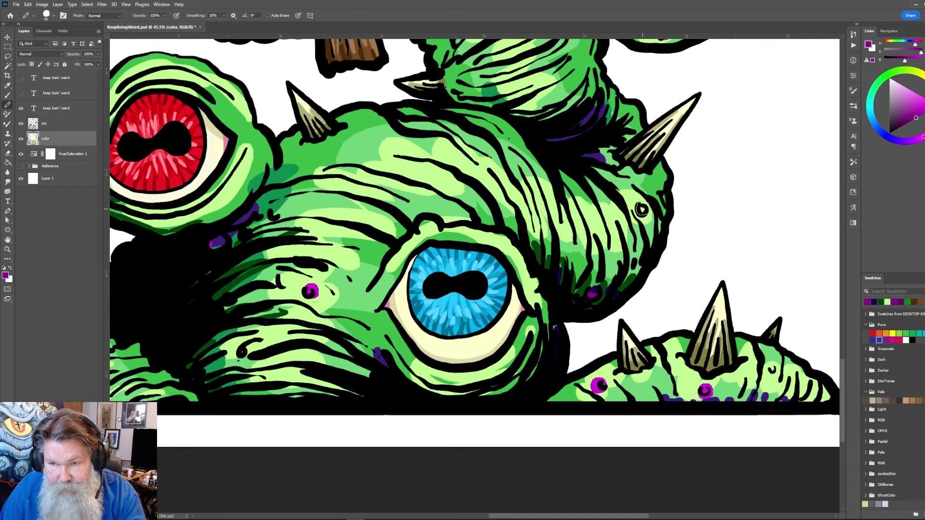
Shade the lower folds of the thick tentacle segment above the blue eye with sampled dark green
scroll(354, 334, "up", 3)
scroll(355, 334, "left", 5)
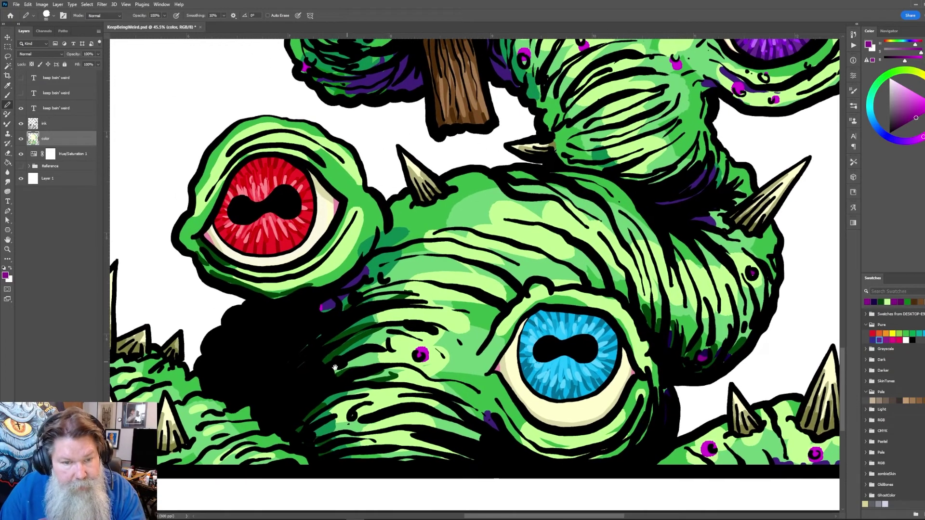
left_click(350, 350, "alt")
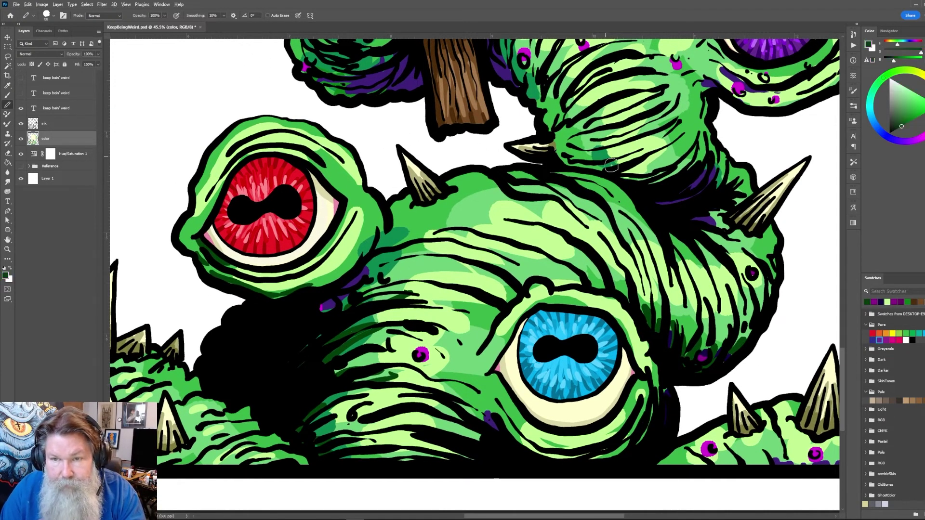
mouse_move(667, 144)
left_mouse_down()
mouse_move(621, 175)
mouse_move(657, 175)
mouse_move(693, 152)
mouse_move(645, 184)
mouse_move(618, 160)
left_mouse_up()
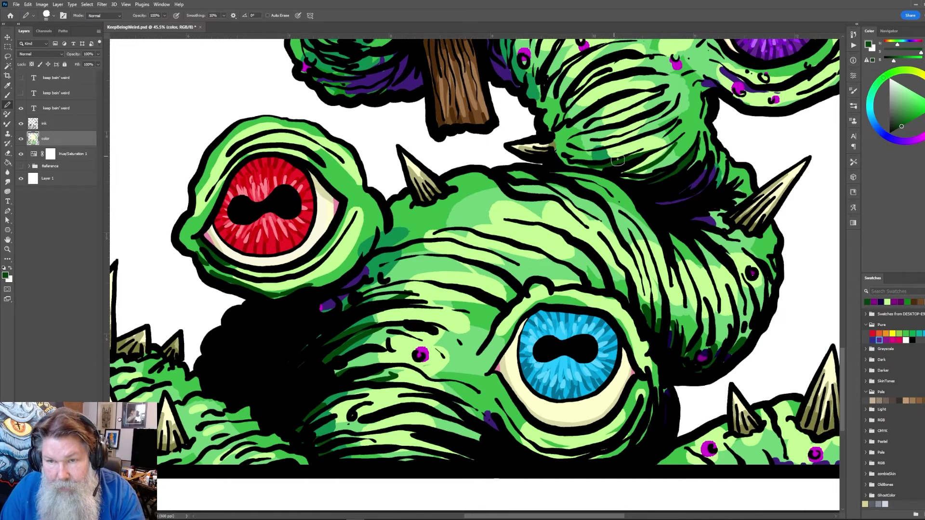
Brighten the warty upper part of the tentacle between the signpost and the purple eye with sampled lighter greens
left_click(587, 155, "alt")
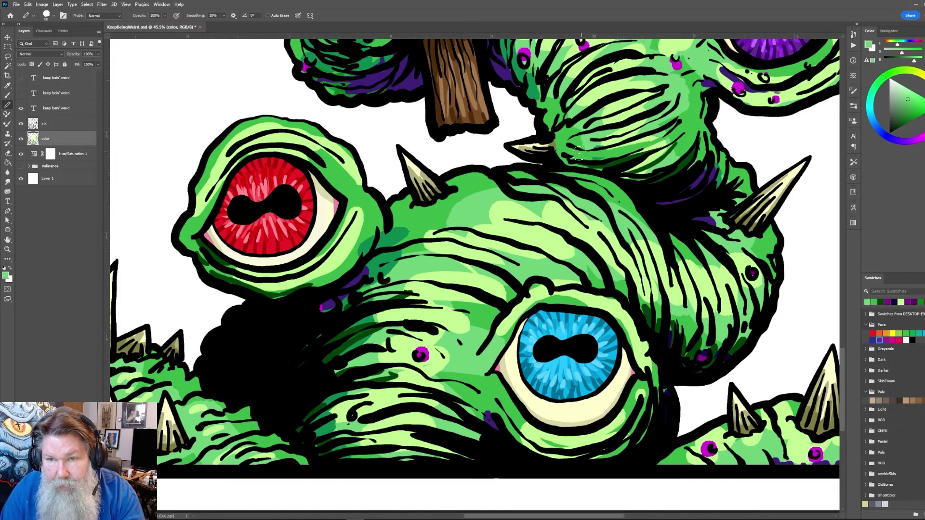
left_click_drag(633, 115, 504, 250)
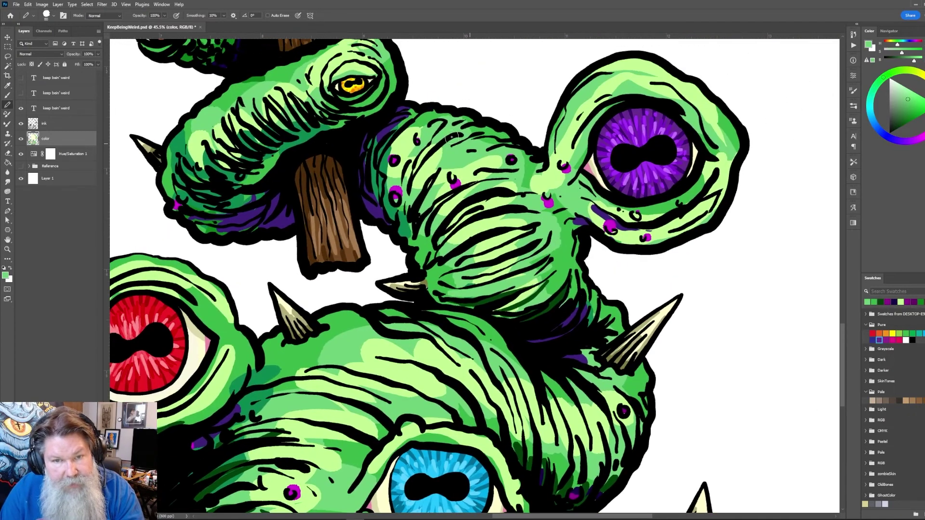
left_click(411, 193, "alt")
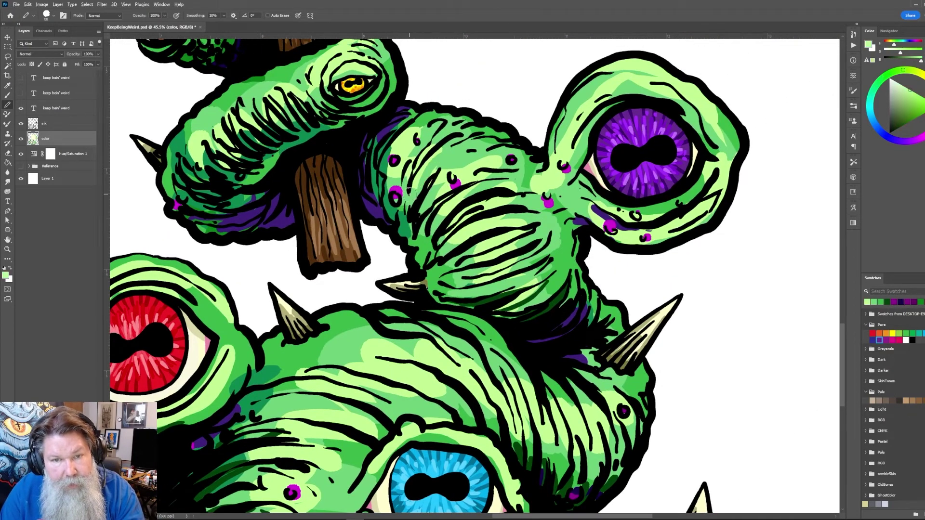
mouse_move(441, 149)
left_mouse_down()
mouse_move(480, 137)
mouse_move(436, 126)
mouse_move(429, 114)
left_mouse_up()
left_click_drag(492, 190, 525, 177)
left_click_drag(455, 154, 511, 158)
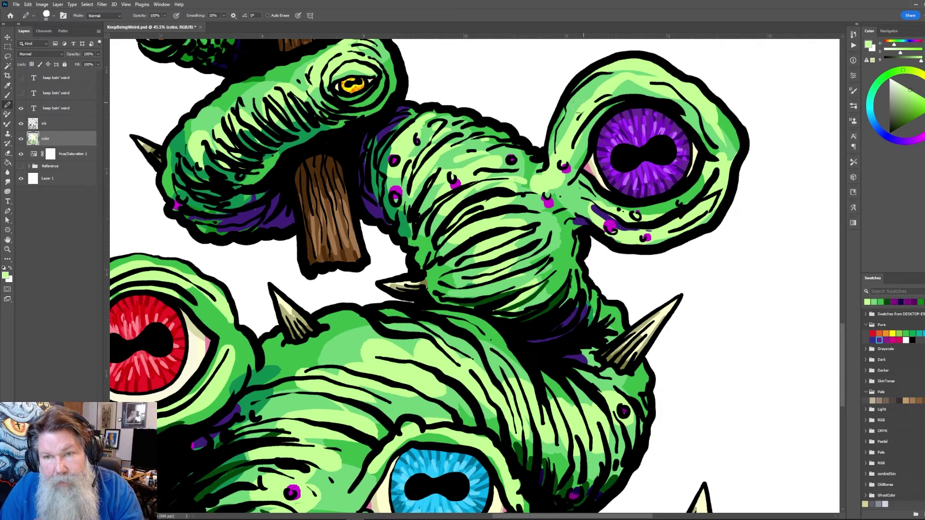
Shade the underside and inner edge of the purple eye's lid with sampled dark green
left_click(558, 297, "alt")
mouse_move(580, 199)
left_mouse_down()
mouse_move(598, 216)
mouse_move(628, 212)
mouse_move(682, 196)
mouse_move(703, 181)
mouse_move(707, 165)
mouse_move(696, 170)
left_mouse_up()
left_click_drag(592, 189, 580, 176)
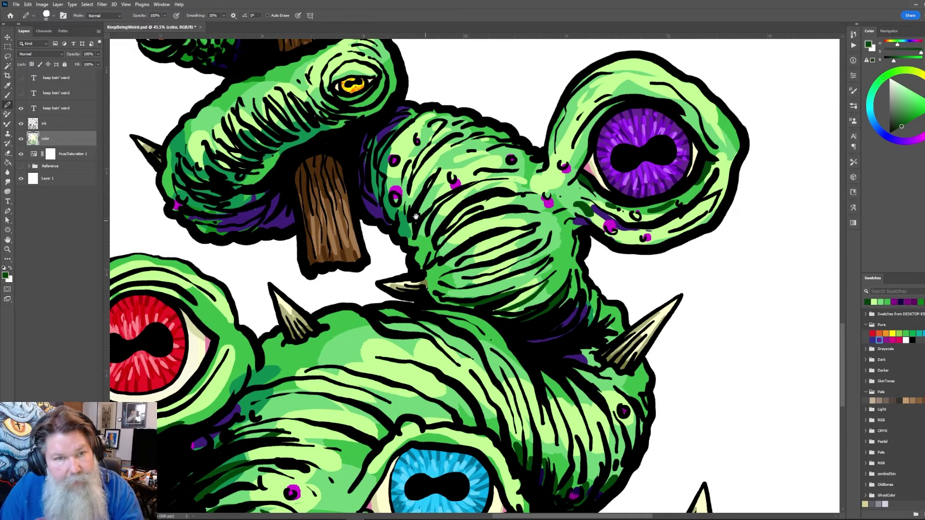
Shade the tentacle coil around the signpost and the folds above the orange eye with dark green
left_click_drag(416, 216, 500, 319)
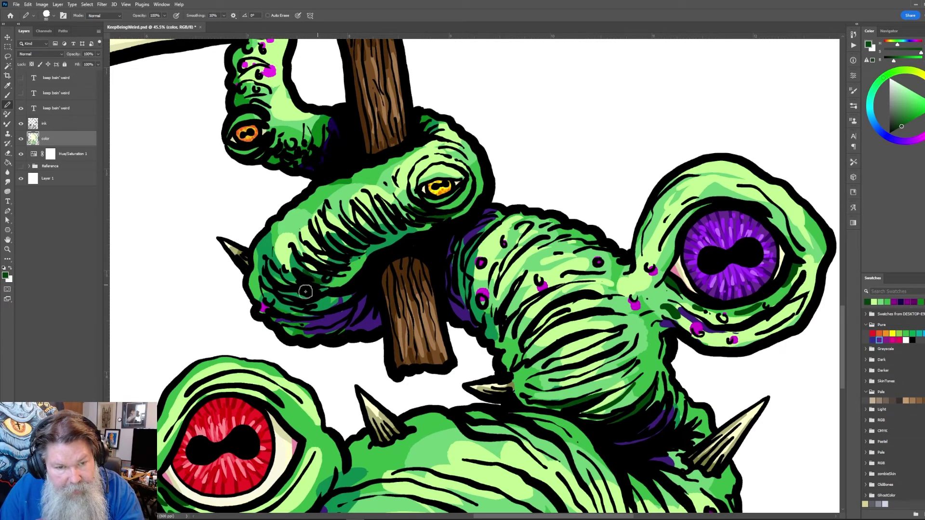
mouse_move(305, 292)
left_mouse_down()
mouse_move(302, 313)
mouse_move(335, 266)
mouse_move(352, 265)
mouse_move(383, 228)
mouse_move(456, 204)
left_mouse_up()
left_click_drag(369, 190, 461, 282)
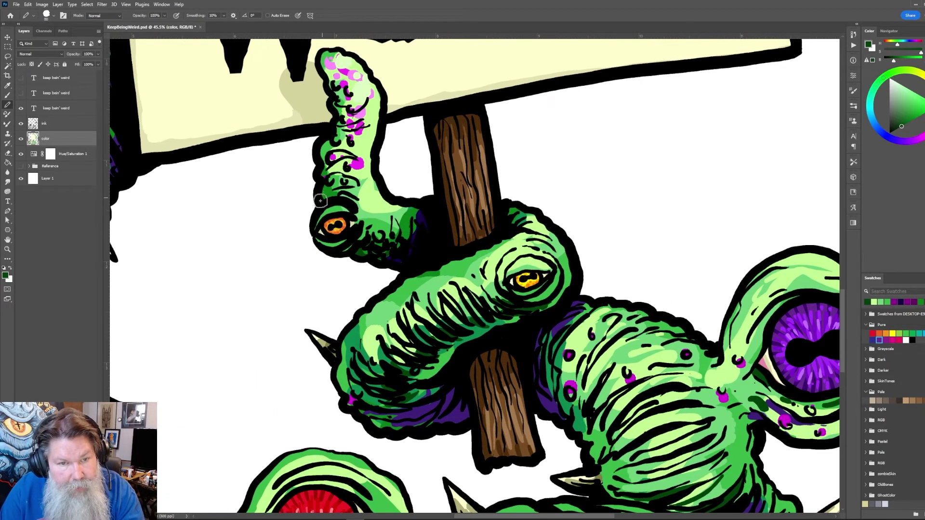
left_click_drag(321, 200, 323, 172)
Zoom out to 25% to check the whole creature and save the illustration
key("ctrl+minus")
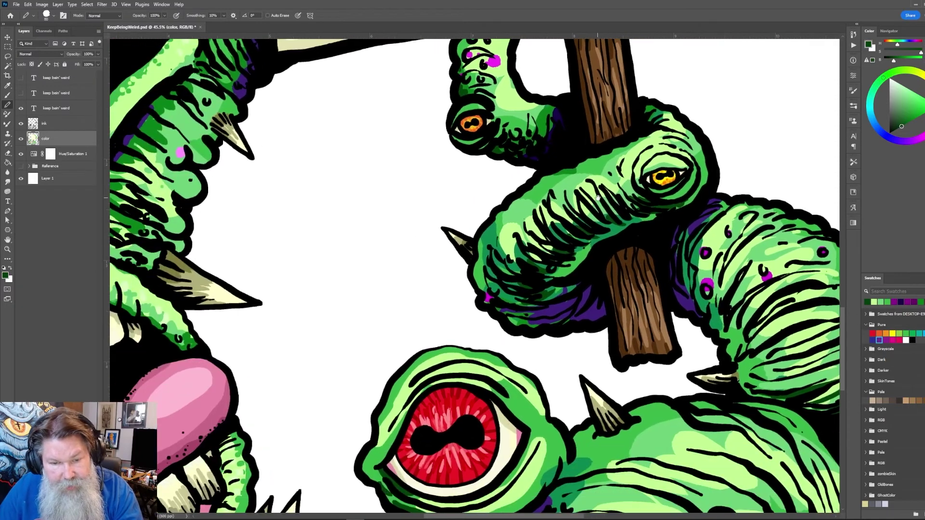
key("z")
left_click(562, 378, "alt")
scroll(606, 392, "down", 3)
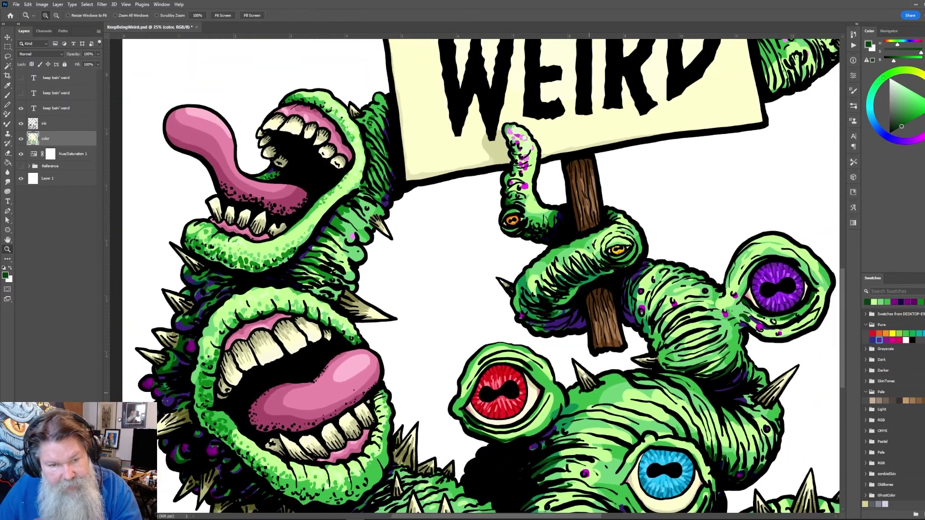
key("ctrl+s")
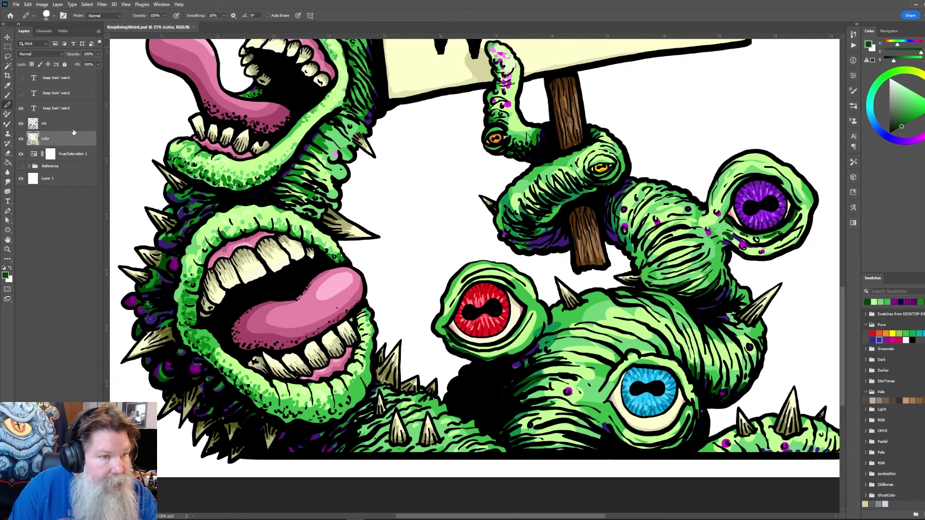
Create a new layer above the ink layer, name it "shadows" and set its blend mode to Multiply
left_click(32, 125)
key("ctrl+shift+alt+n")
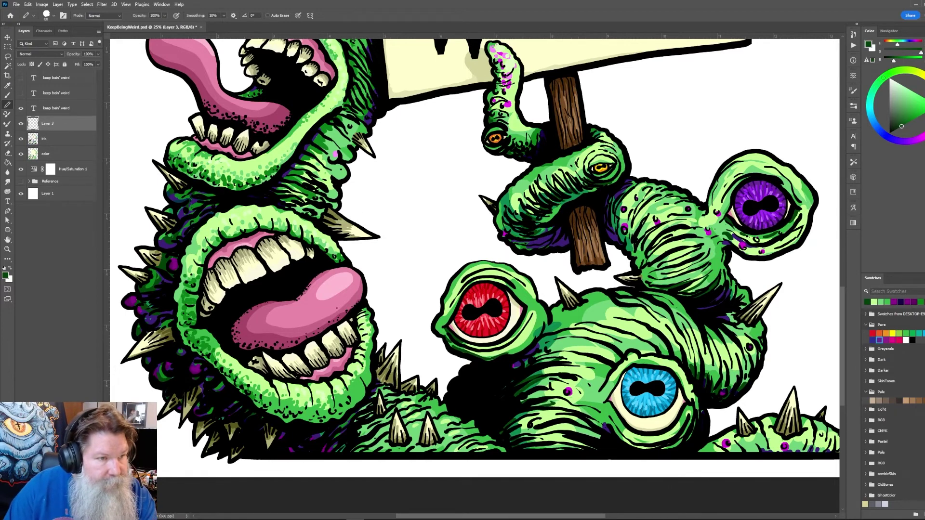
double_click(46, 126)
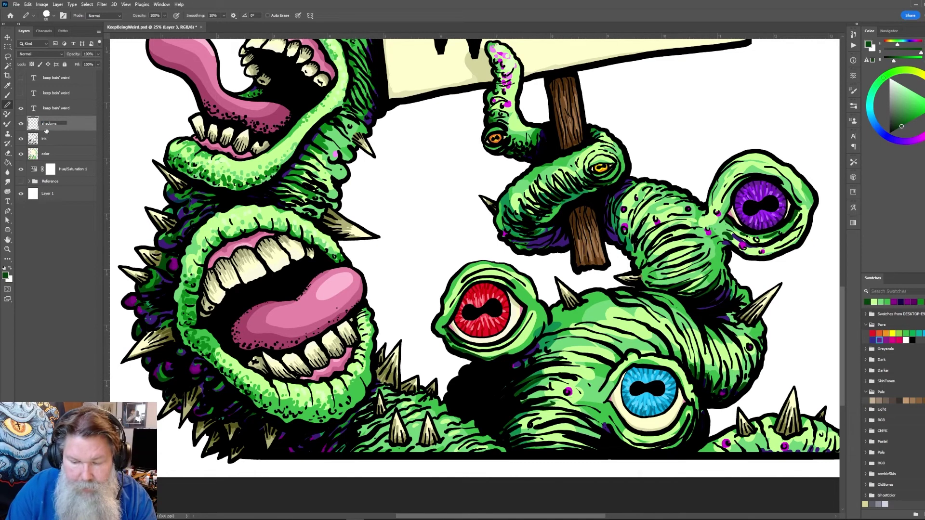
key("Return")
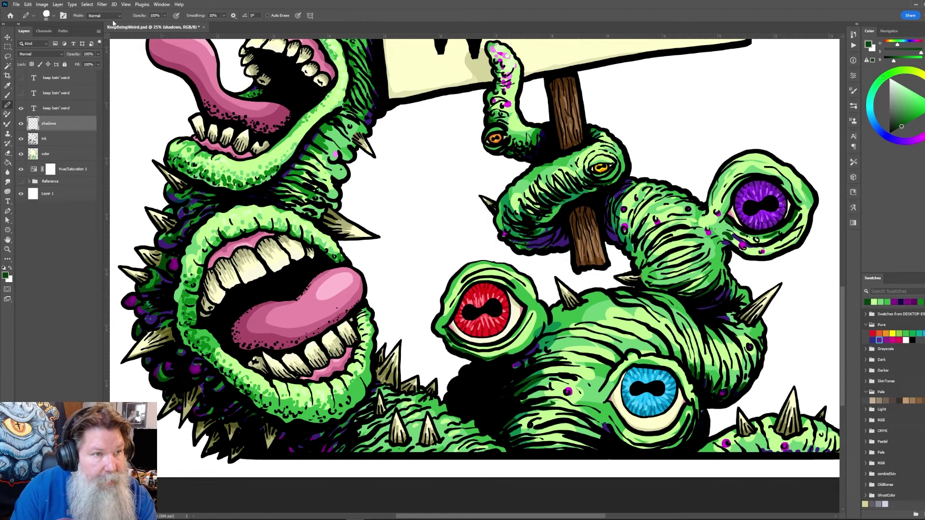
left_click(54, 56)
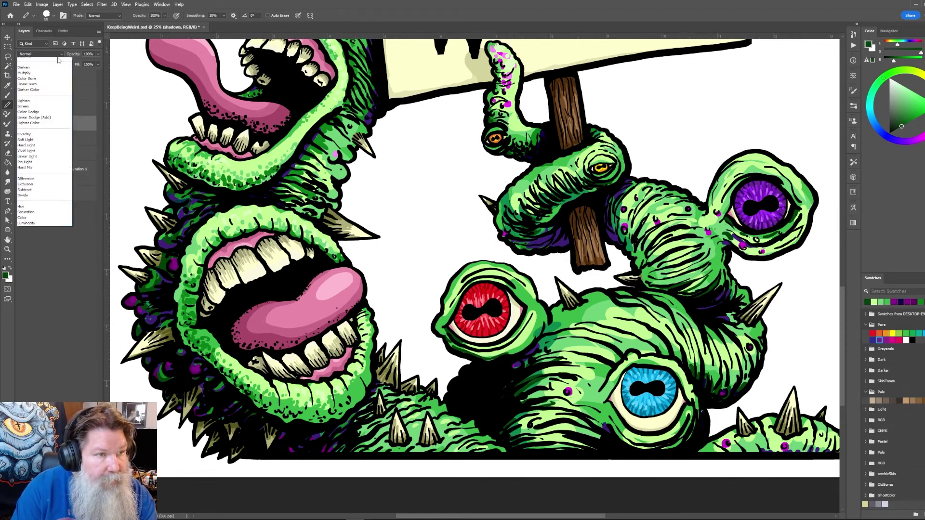
left_click(52, 86)
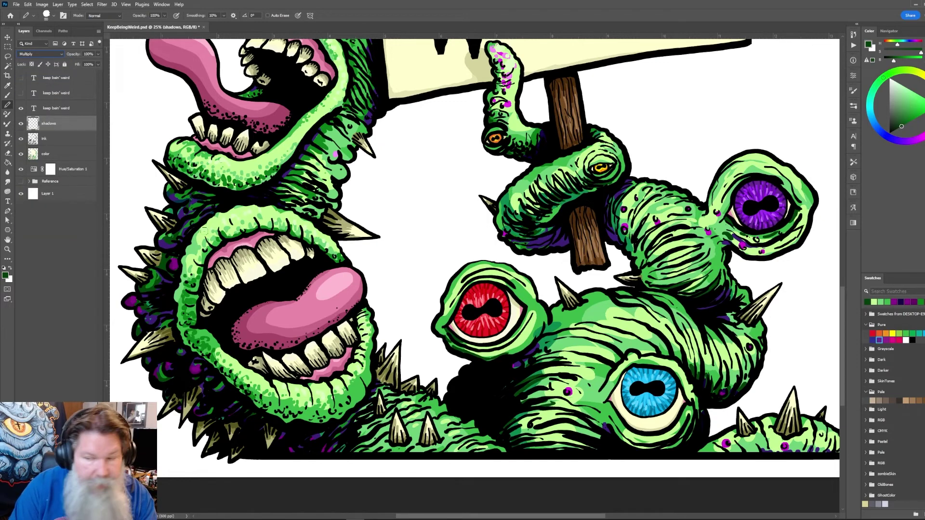
Choose a light grey from the Grayscale swatches as the shadow painting colour
left_click(866, 350)
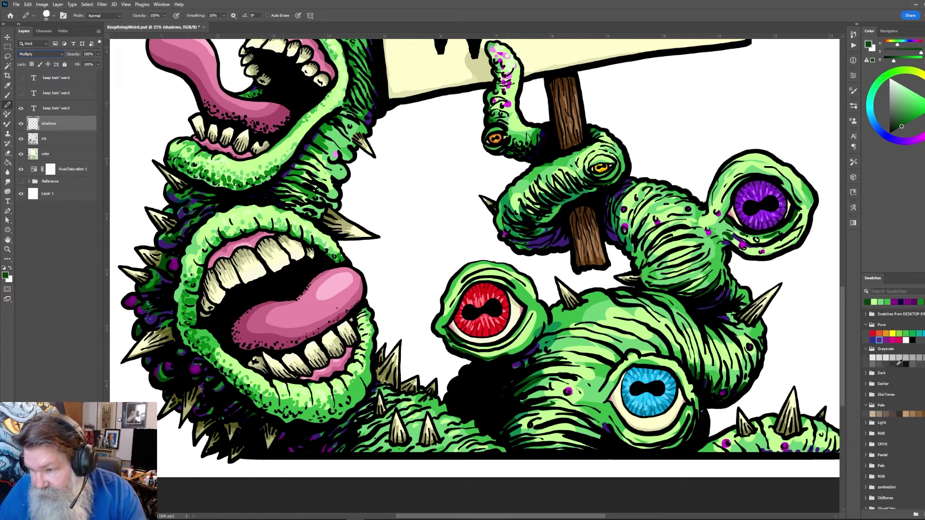
left_click(914, 357)
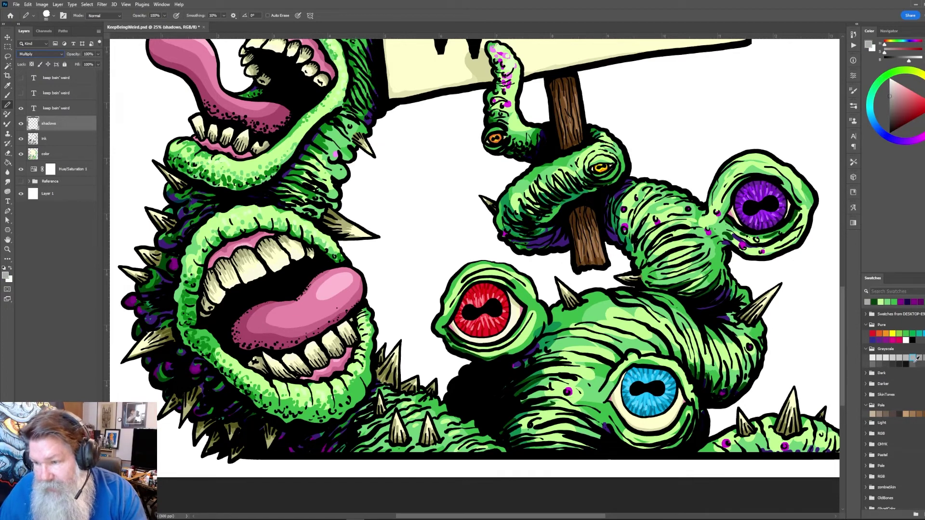
left_click(909, 357)
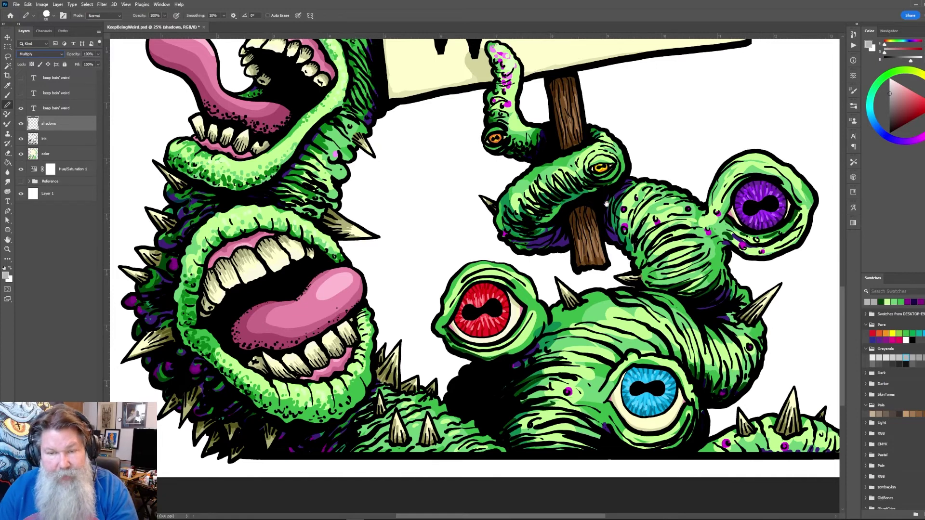
Load the color layer's painted area as a selection and release it
scroll(606, 204, "down", 2)
scroll(610, 234, "up", 2)
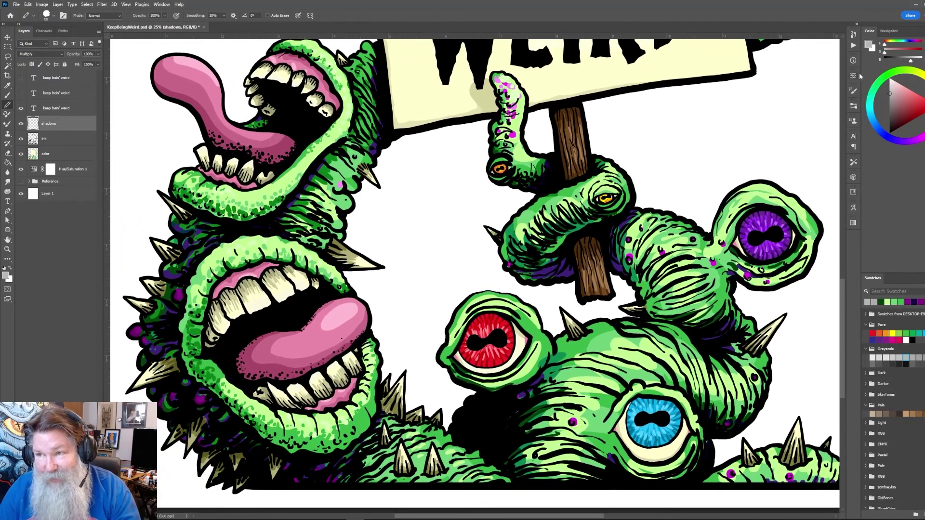
scroll(568, 288, "down", 2)
scroll(562, 280, "up", 3)
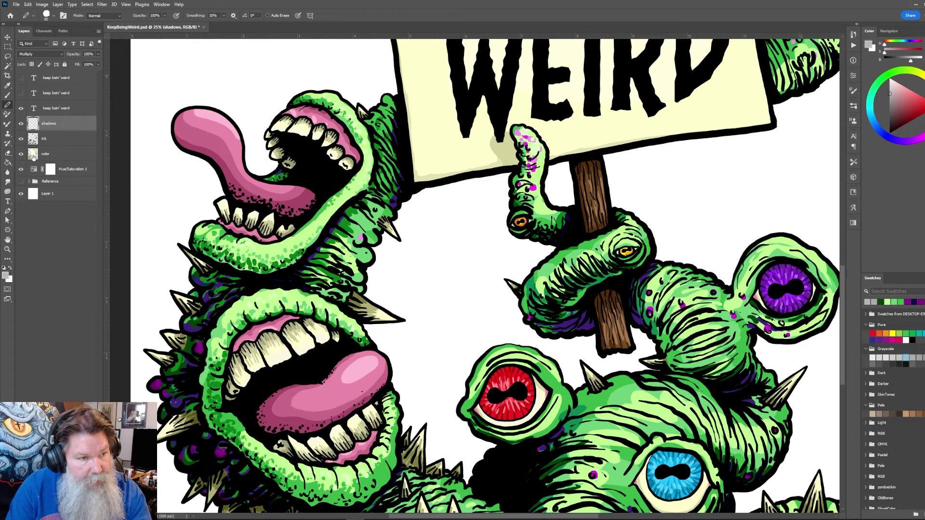
key("ctrl")
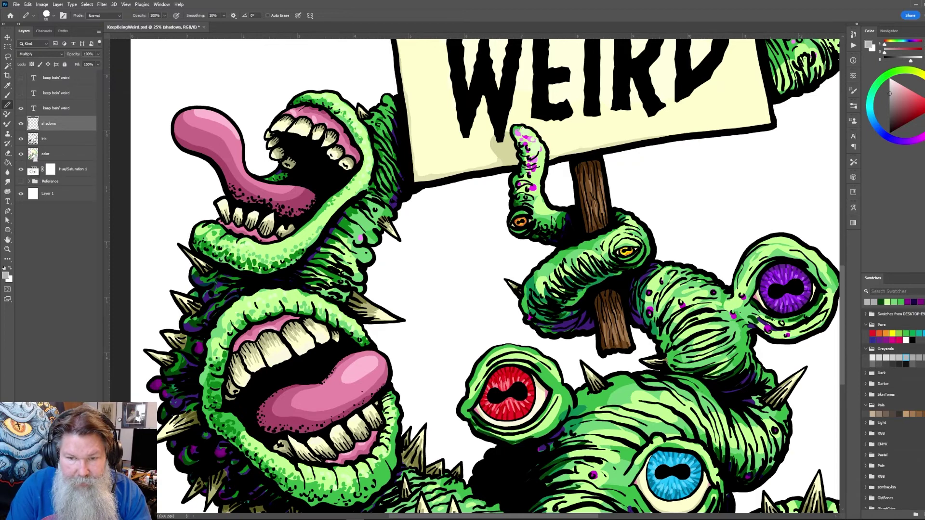
left_click(33, 153, "ctrl")
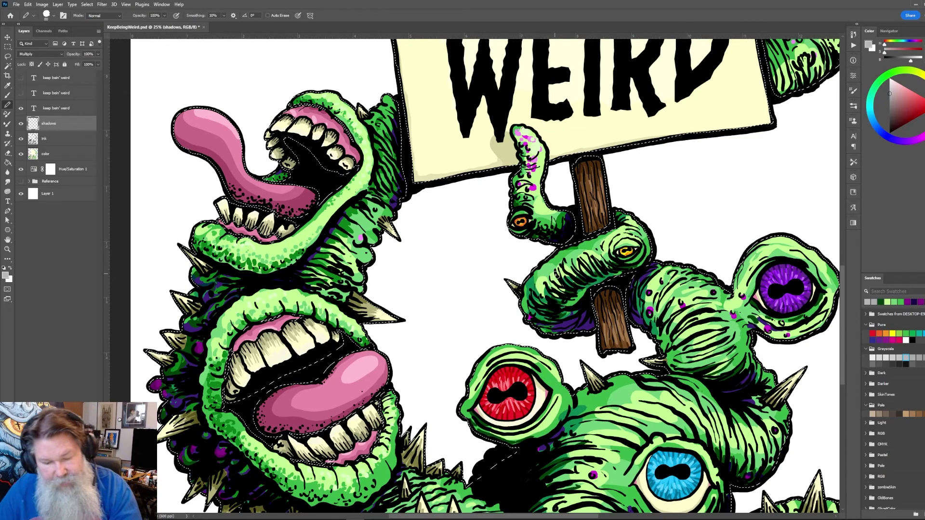
key("ctrl+d")
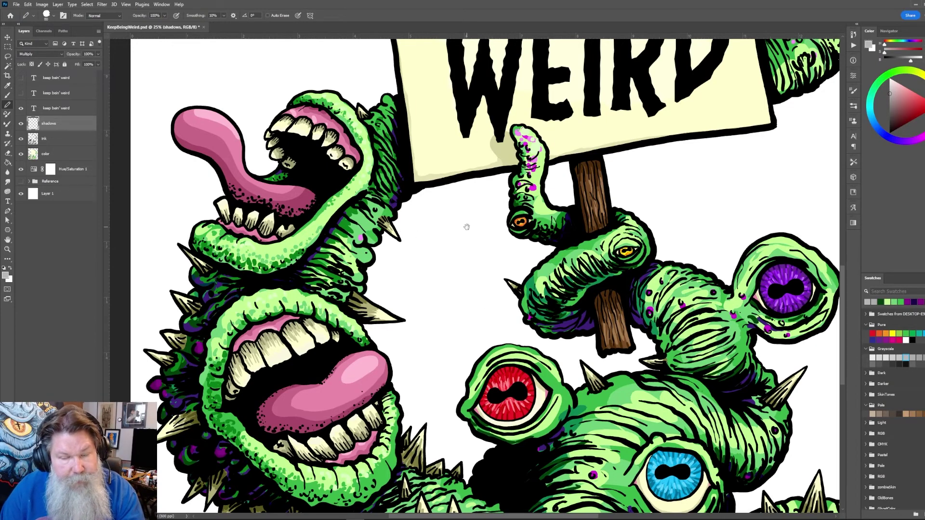
Look over the mouths, eye stalks, signpost and lower body for areas that need shading
left_click_drag(466, 227, 400, 241)
left_click_drag(635, 285, 586, 228)
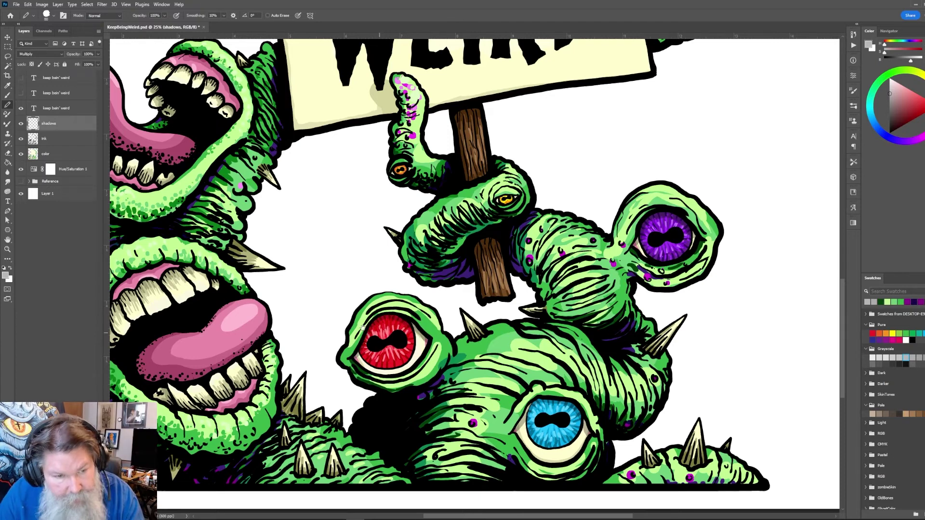
left_click_drag(427, 341, 568, 300)
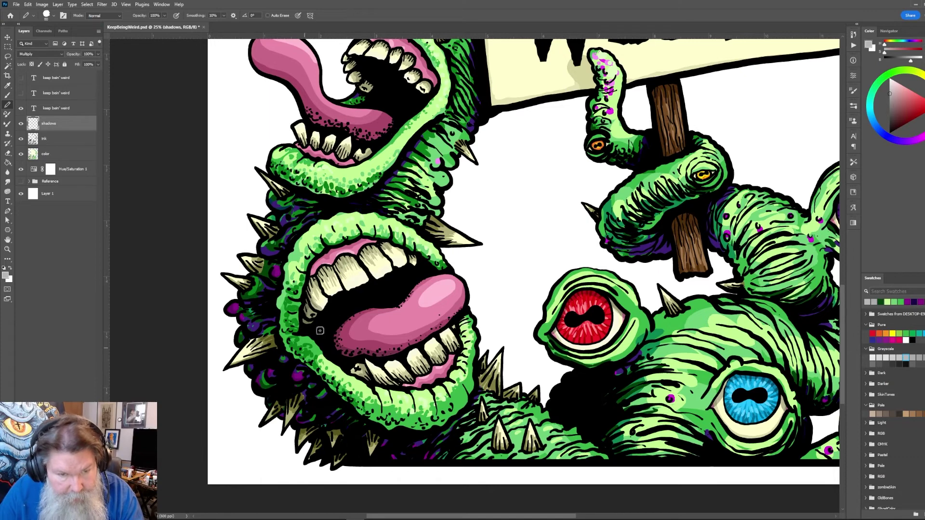
scroll(402, 216, "up", 3)
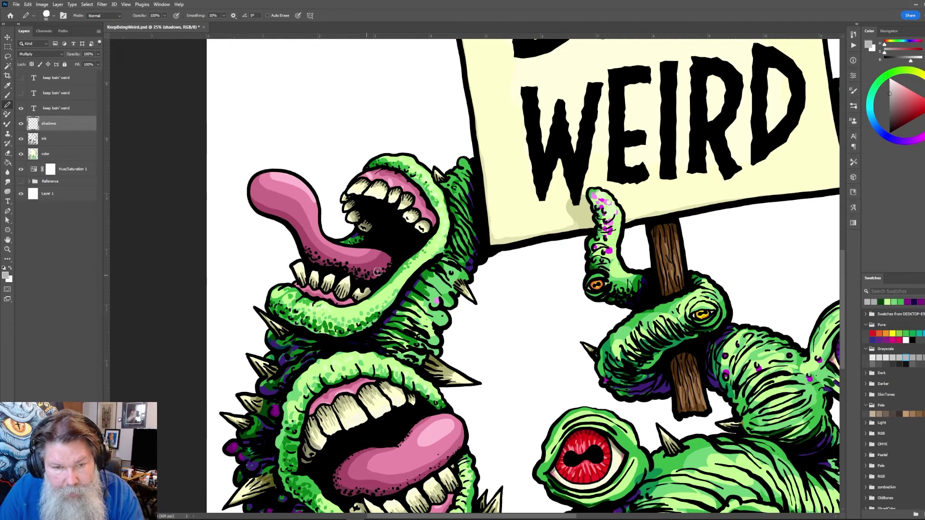
scroll(434, 243, "right", 5)
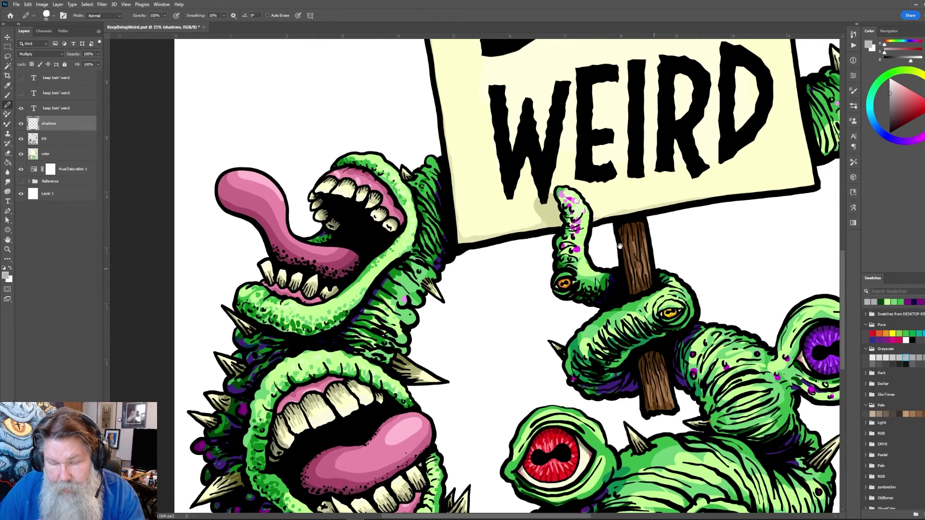
scroll(435, 244, "down", 2)
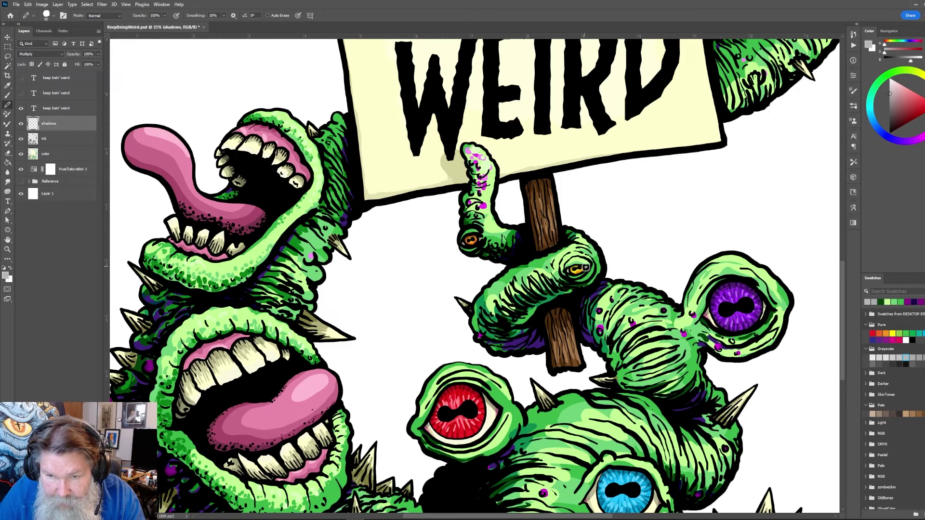
Paint light grey shadows on the long tentacle, from its tip beside the sign to its base behind the board
left_click_drag(745, 117, 541, 359)
left_click_drag(542, 164, 585, 359)
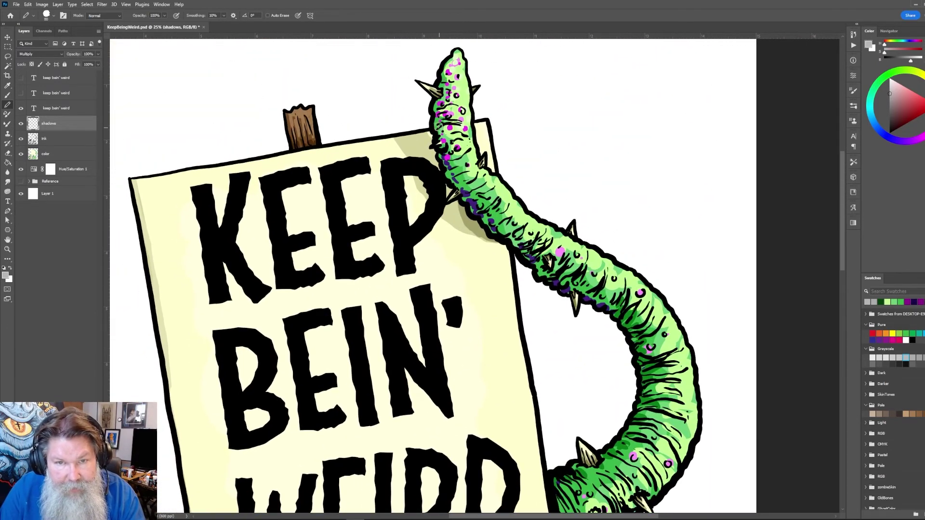
left_click_drag(441, 116, 445, 107)
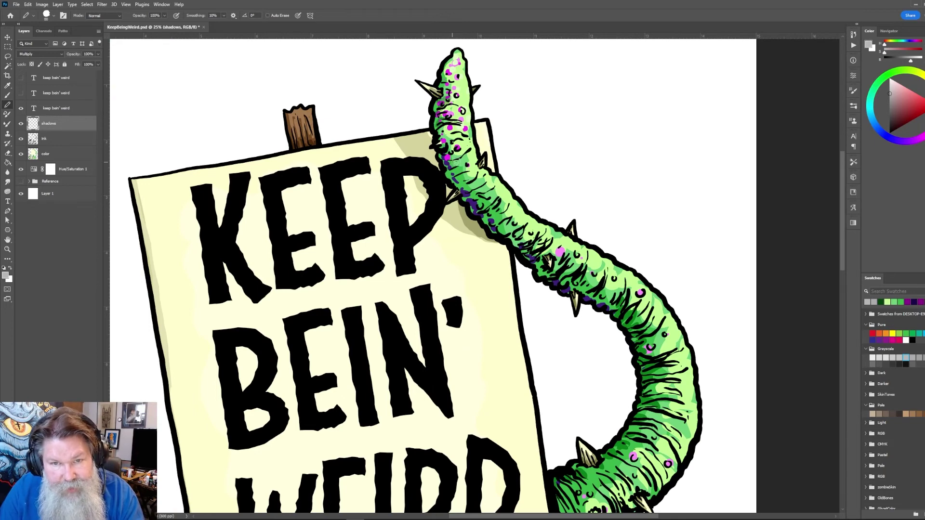
mouse_move(454, 160)
left_mouse_down()
mouse_move(458, 181)
mouse_move(496, 232)
mouse_move(535, 256)
mouse_move(546, 277)
mouse_move(564, 276)
mouse_move(567, 288)
mouse_move(598, 296)
mouse_move(639, 345)
mouse_move(637, 240)
left_mouse_up()
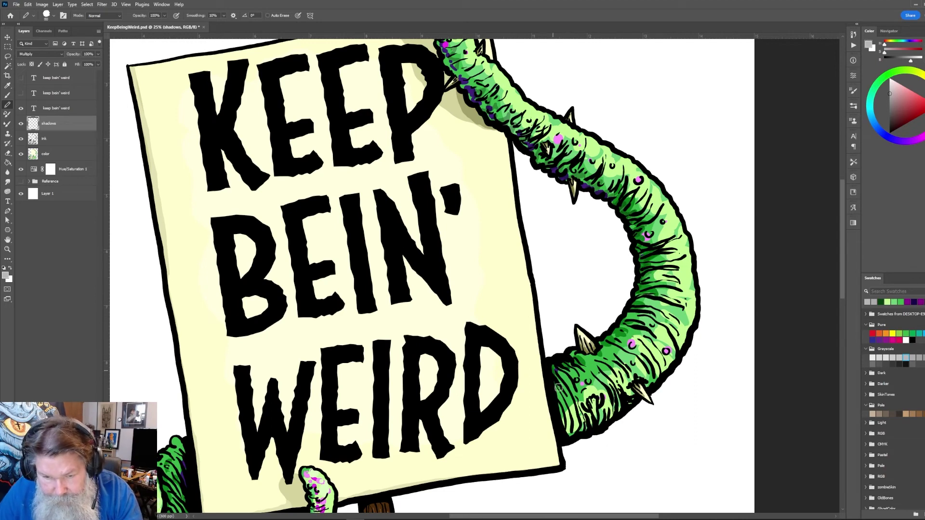
mouse_move(555, 376)
left_mouse_down()
mouse_move(566, 434)
mouse_move(585, 419)
left_mouse_up()
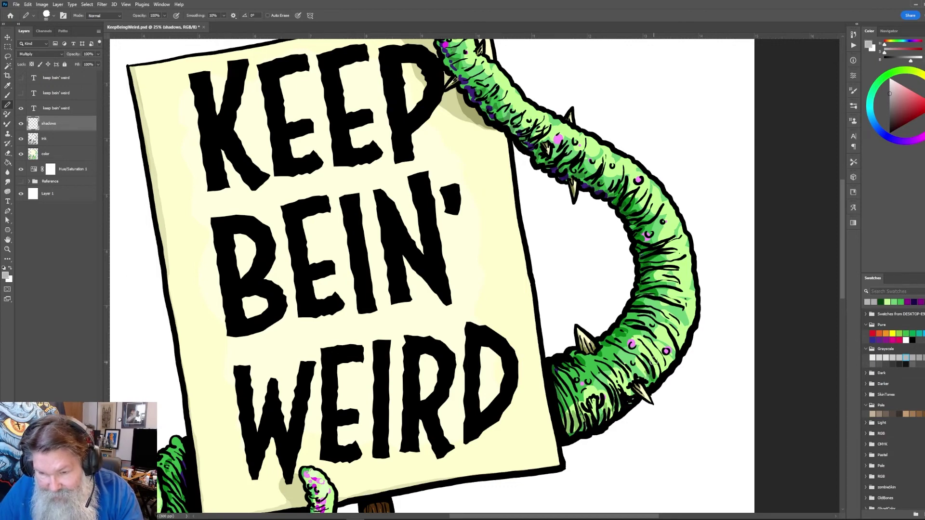
mouse_move(654, 362)
left_mouse_down()
mouse_move(674, 360)
mouse_move(680, 347)
left_mouse_up()
On the color layer, fill the small spike on the tentacle beside the word WEIRD with the tan sampled from the neighbouring spike
left_click_drag(328, 383, 367, 306)
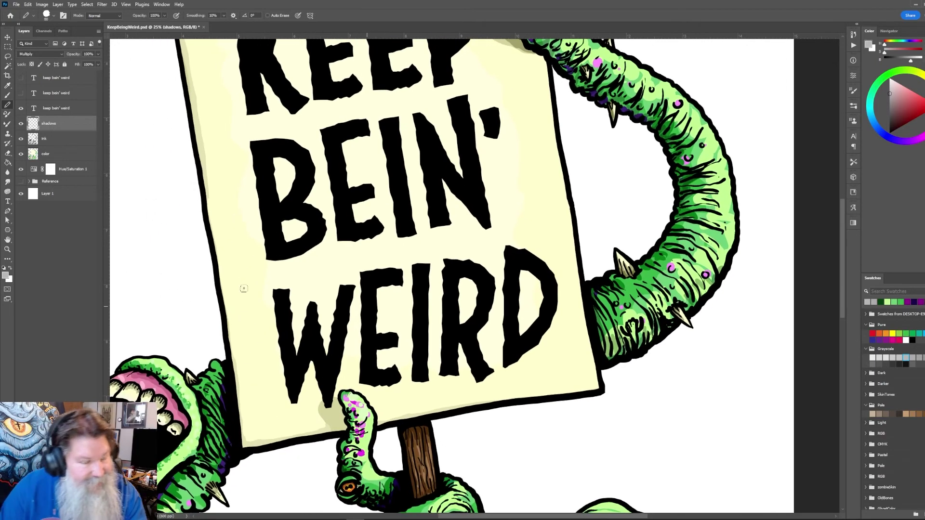
left_click(54, 152)
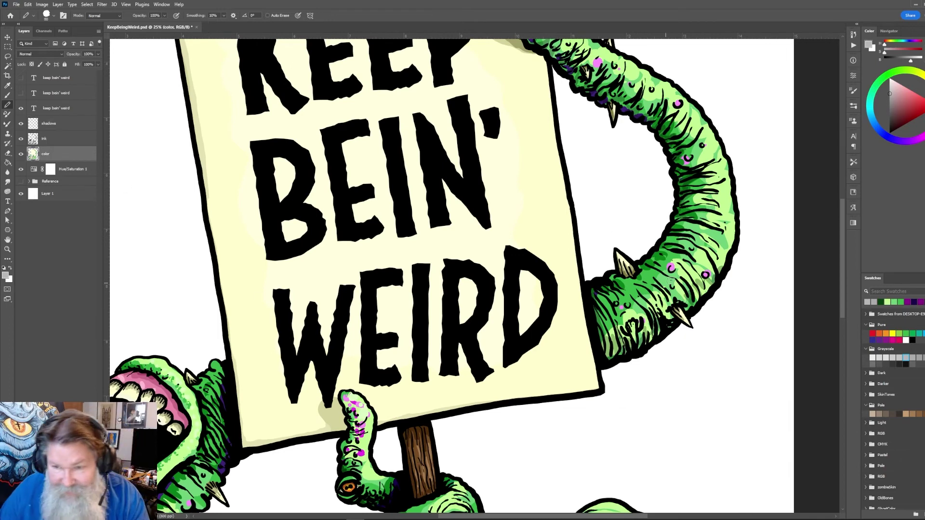
key("ctrl+space")
left_click(638, 329, "ctrl")
left_click(638, 329, "ctrl")
left_click(639, 336, "ctrl")
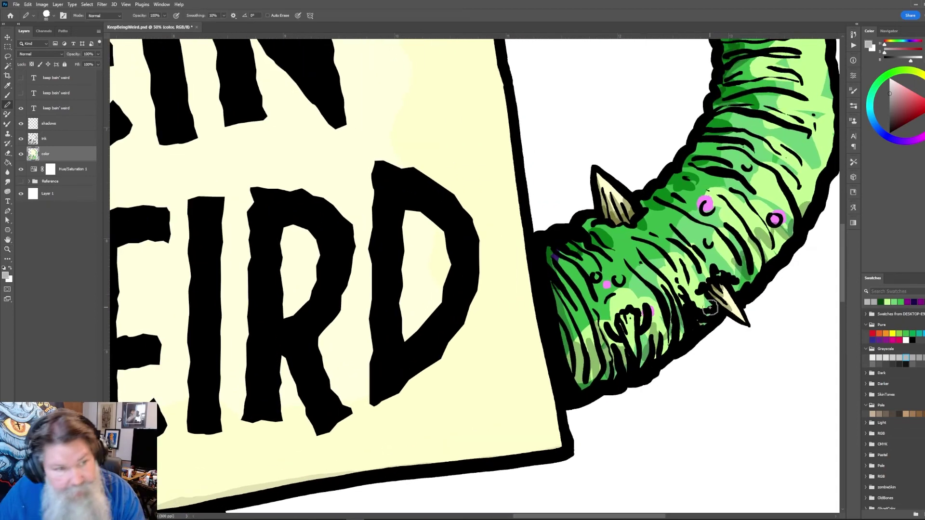
left_click(721, 290, "alt")
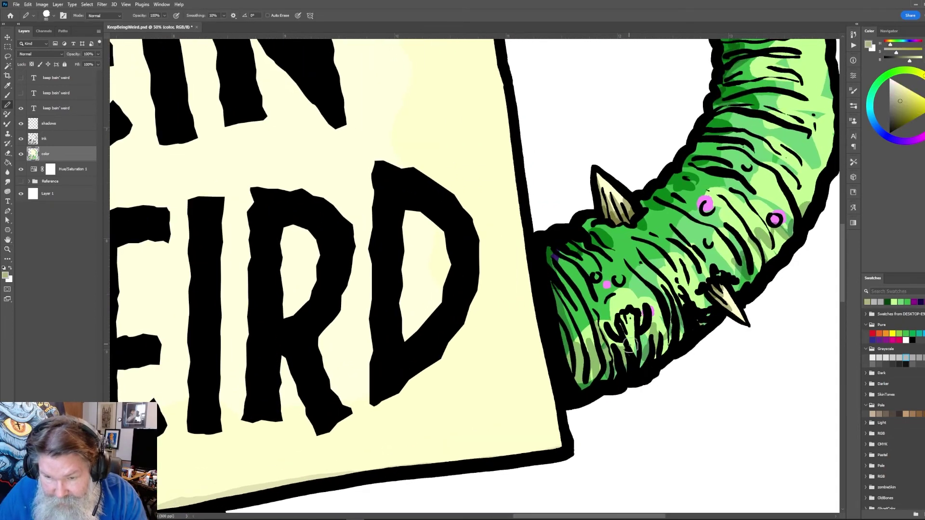
mouse_move(631, 345)
left_mouse_down()
mouse_move(626, 314)
mouse_move(635, 355)
mouse_move(622, 322)
mouse_move(630, 318)
left_mouse_up()
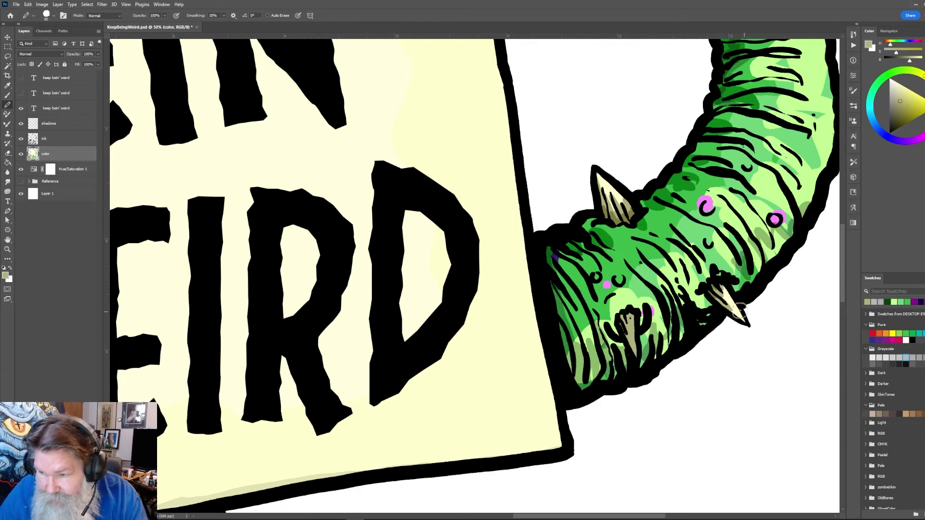
Lighten the small spike with the cream sampled from its neighbour and pick up the darker olive spike tone
left_click(723, 292, "alt")
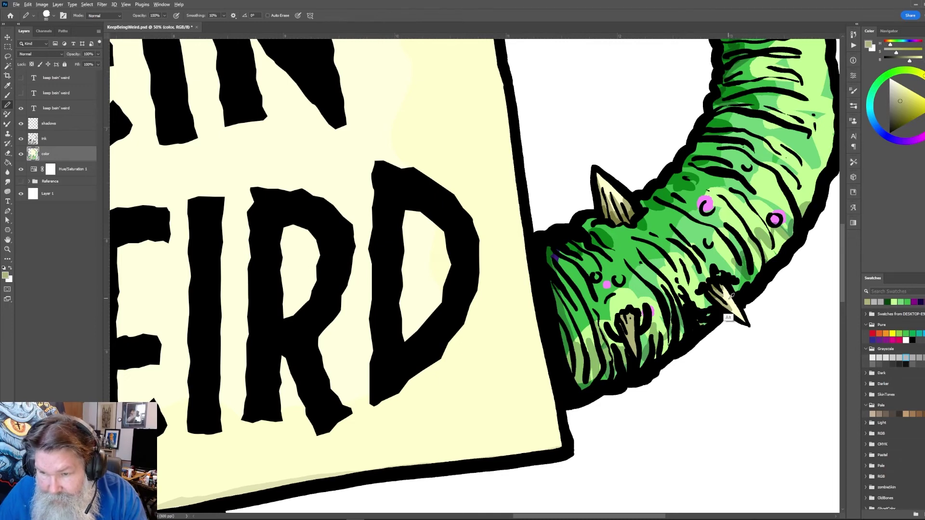
left_click(729, 295, "alt")
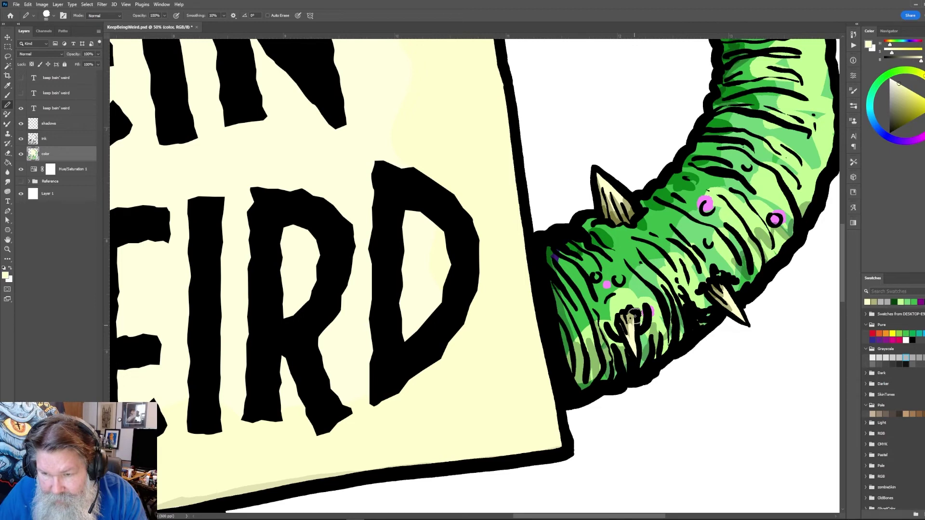
left_click(618, 241, "alt")
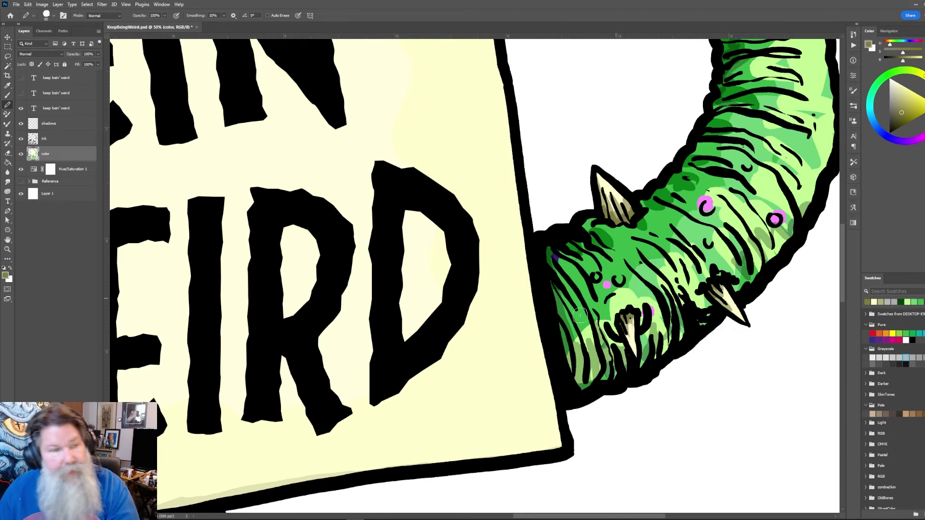
Return to the shadows layer with the recent light grey and shade the long tentacle's lower curve
key("alt+bracketright")
key("alt+bracketright")
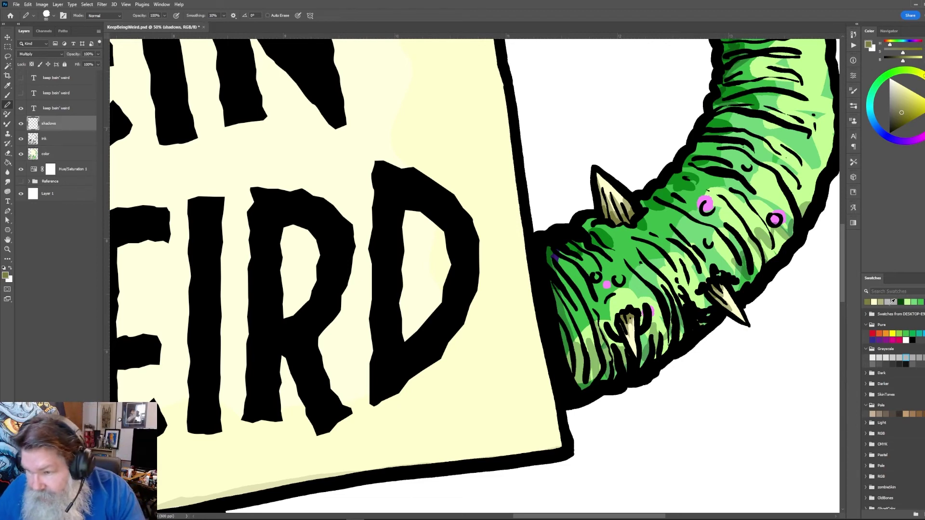
left_click(892, 301)
left_click_drag(654, 181, 648, 183)
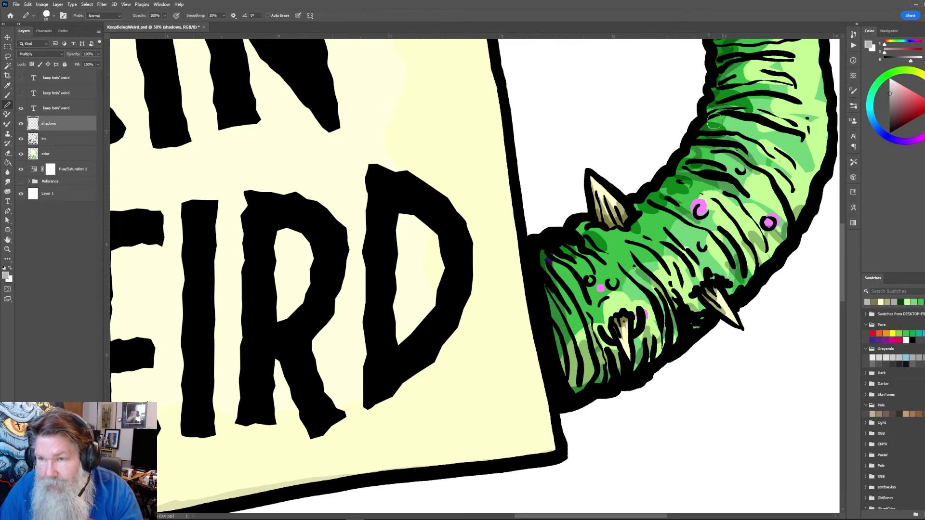
left_click_drag(726, 118, 665, 263)
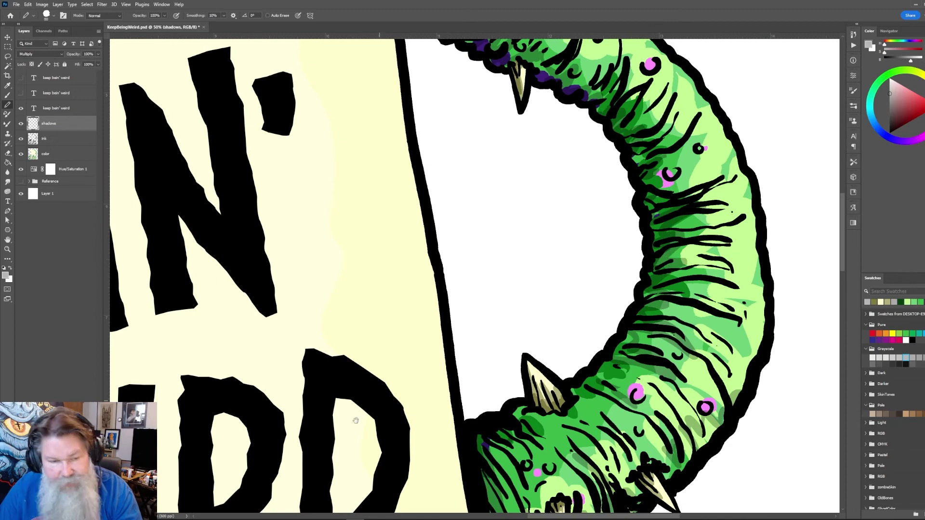
left_click_drag(357, 422, 571, 280)
Fit the whole illustration in view and paint grey shadows on the lower body around the red and blue eyes
key("ctrl+0")
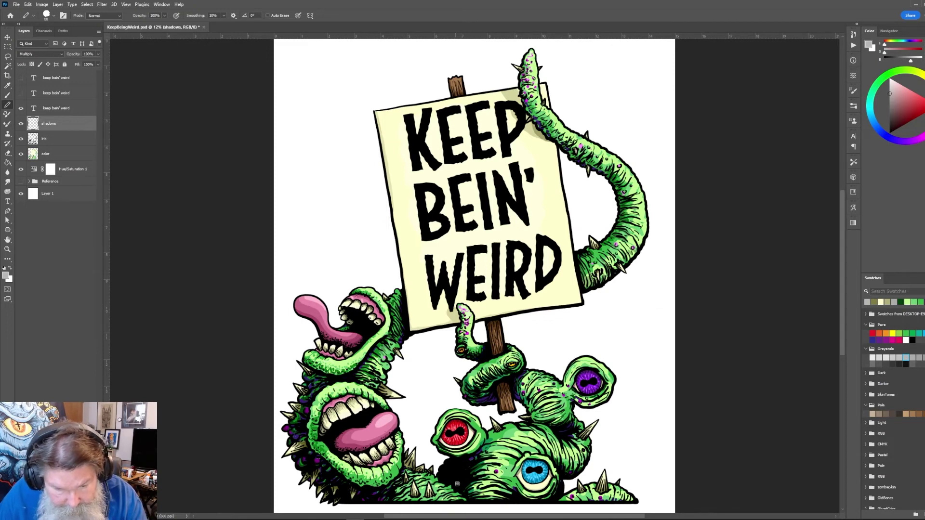
left_click_drag(456, 484, 468, 489)
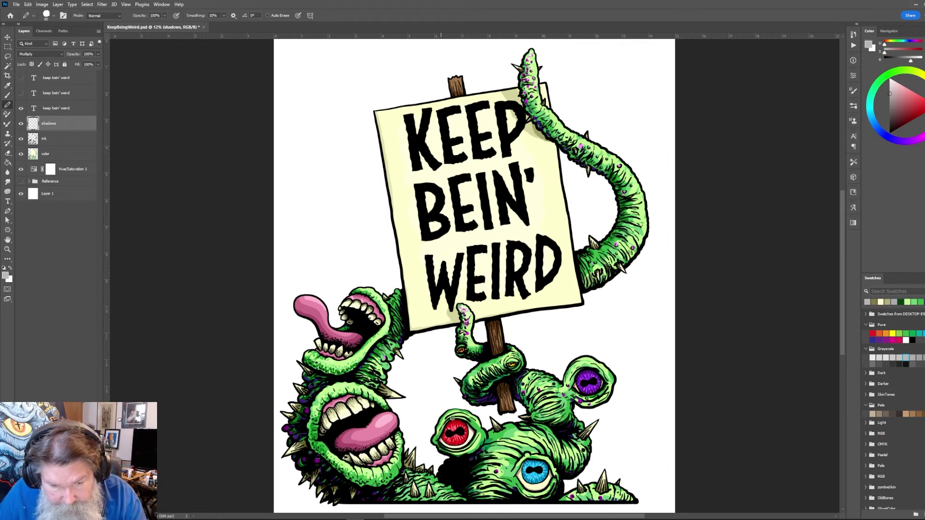
left_click_drag(445, 420, 436, 438)
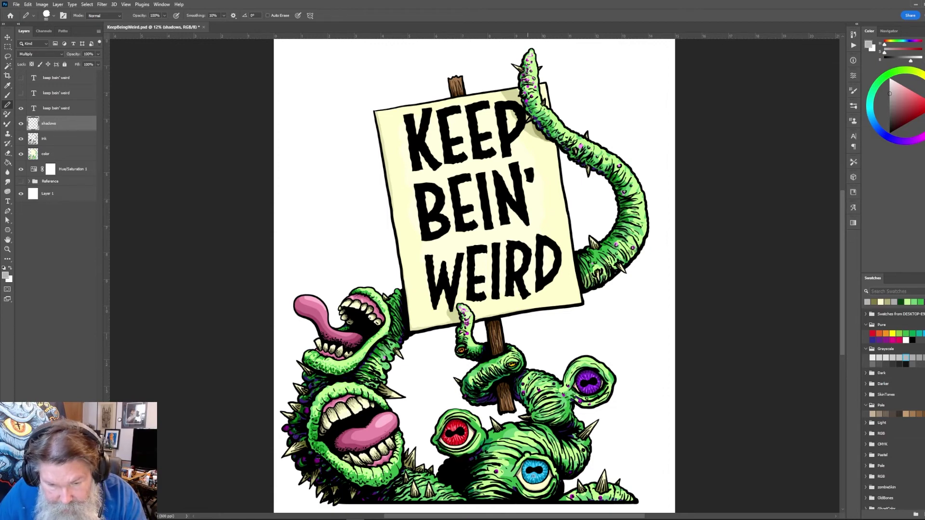
left_click_drag(514, 481, 526, 494)
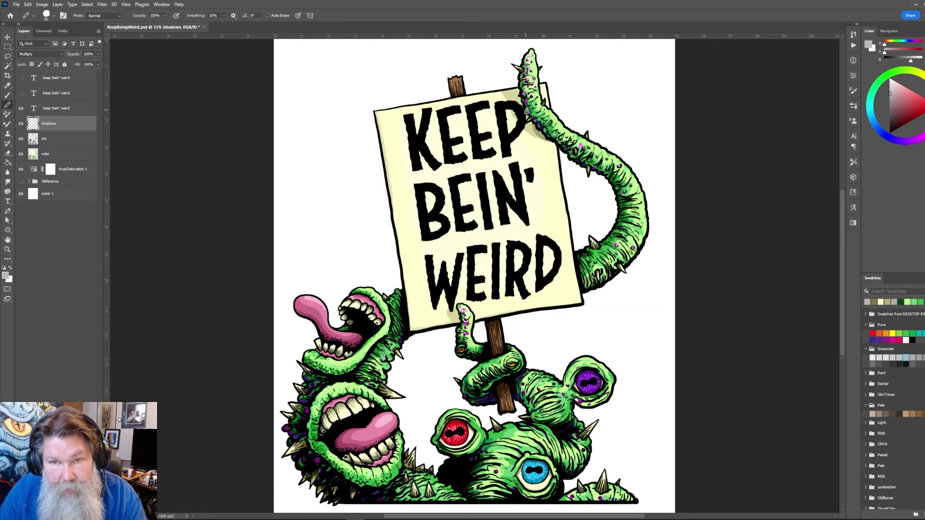
Enlarge the brush and deepen the shadows on the sign beside the tentacle tip and the small tentacle gripping the lower edge
key("bracketright")
key("bracketright")
key("bracketright")
key("bracketright")
key("bracketright")
key("bracketright")
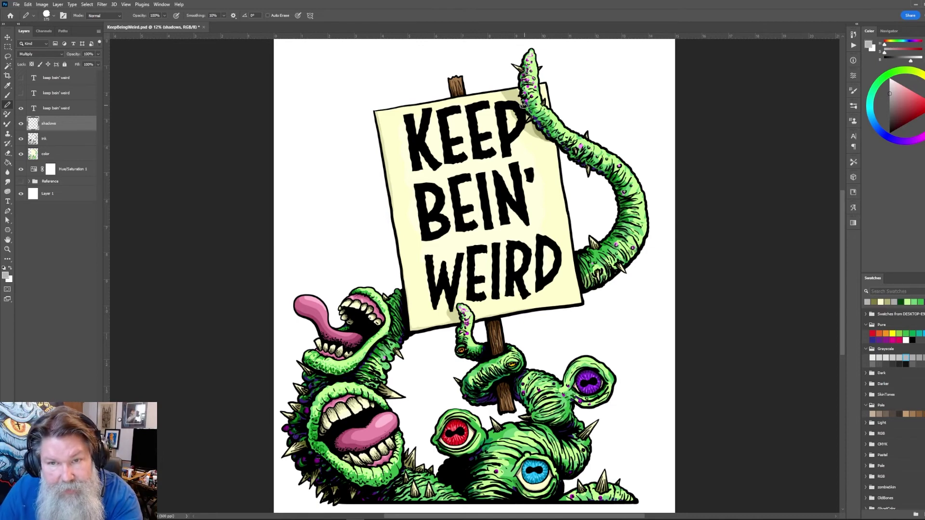
mouse_move(516, 100)
left_mouse_down()
mouse_move(523, 119)
mouse_move(580, 161)
mouse_move(552, 149)
mouse_move(529, 115)
mouse_move(537, 131)
left_mouse_up()
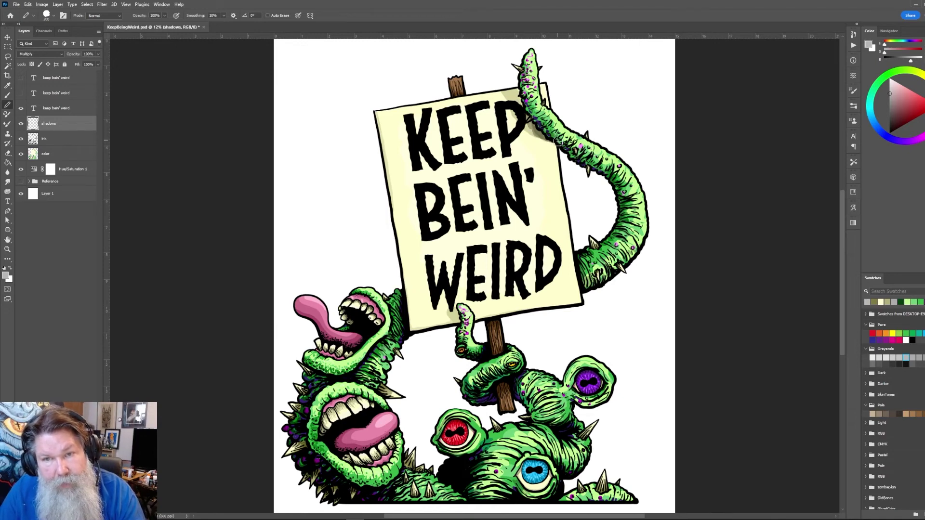
left_click_drag(454, 324, 460, 315)
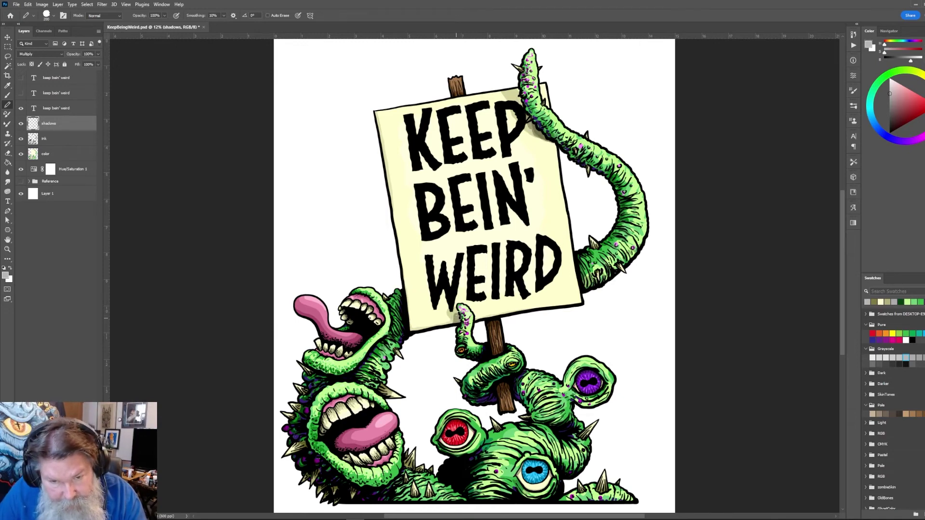
Save the illustration and create a new layer named "highlights" above the shadows layer
left_click_drag(604, 360, 643, 276)
key("ctrl+s")
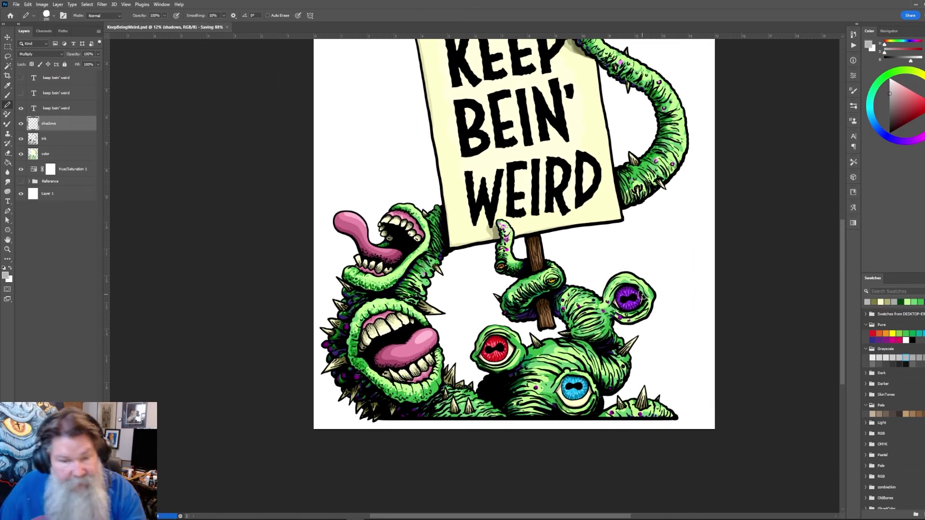
key("ctrl+shift+alt+n")
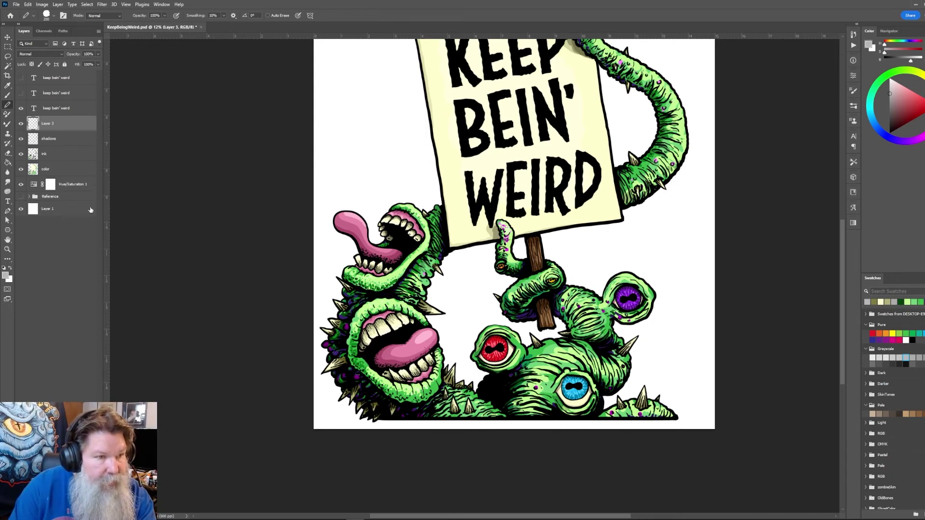
double_click(47, 124)
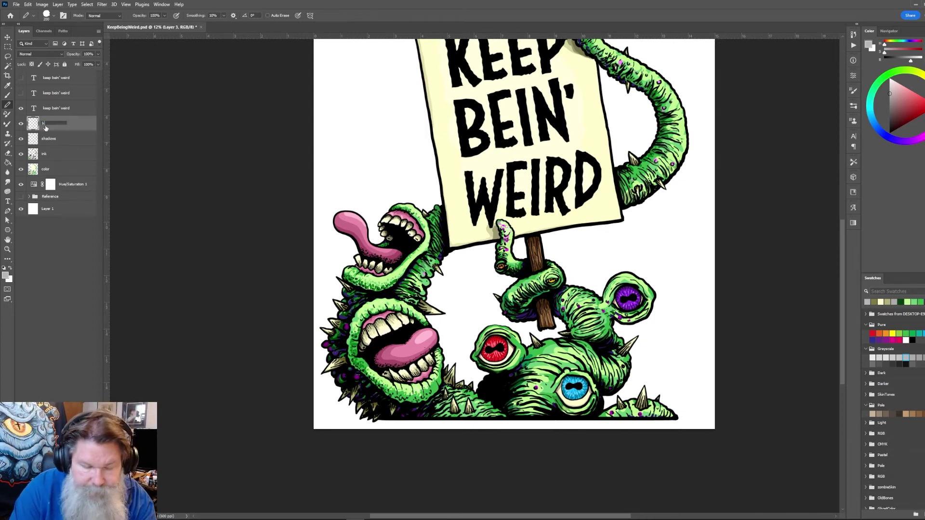
key("Return")
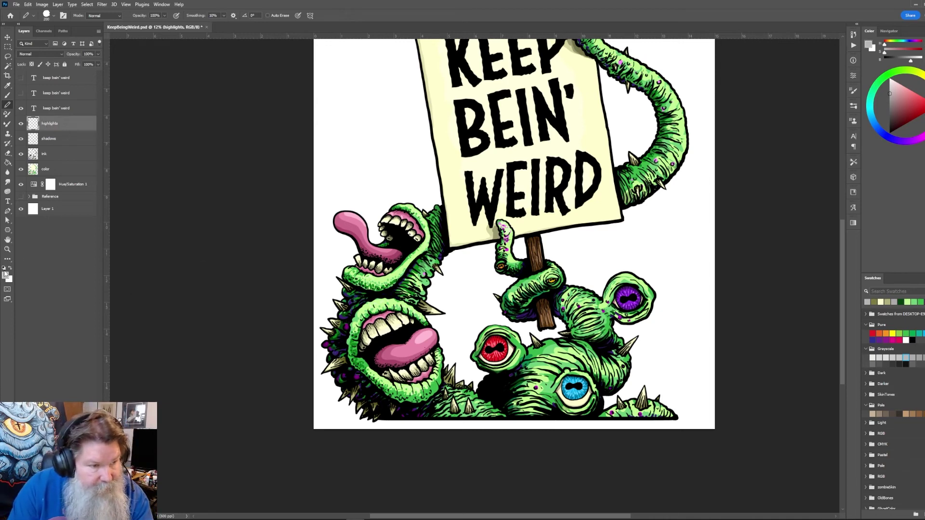
Set the drawing colour to white and paint highlight spots over the red eye's pupil on the highlights layer
key("d")
key("x")
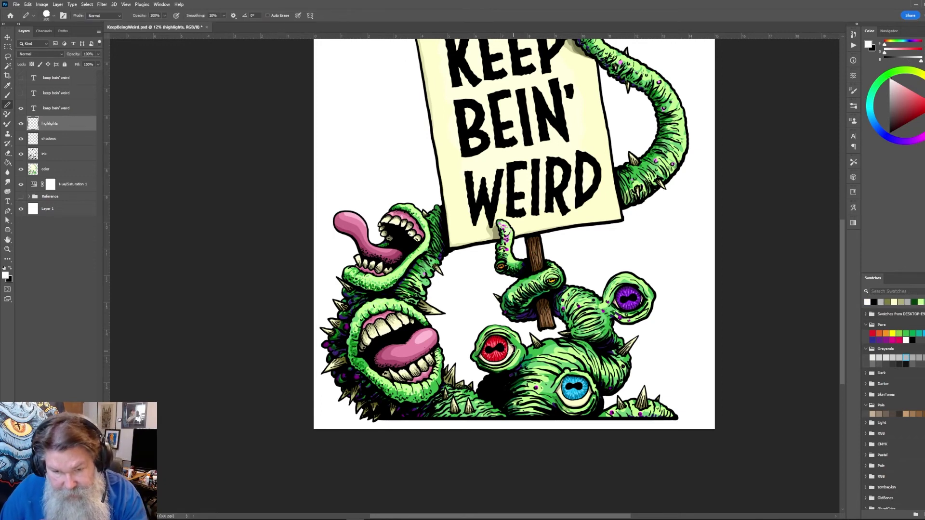
left_click_drag(499, 346, 504, 342)
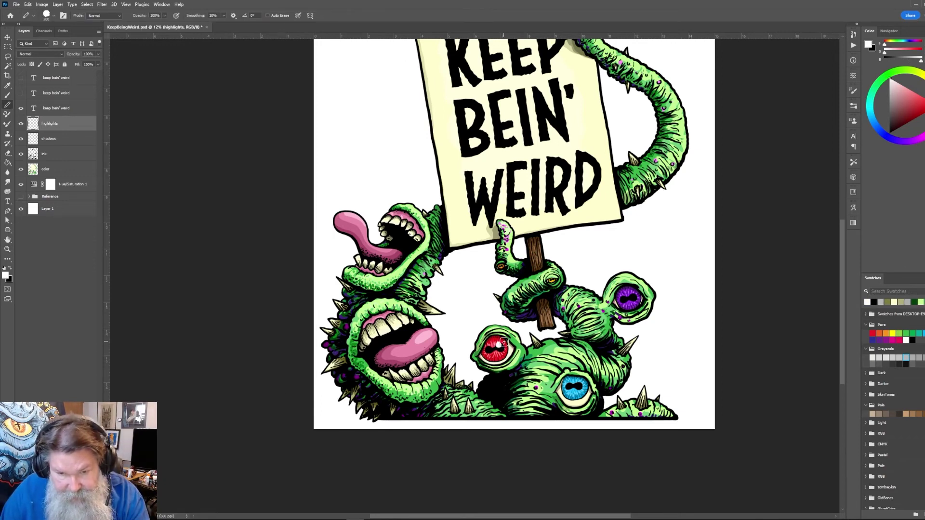
key("z")
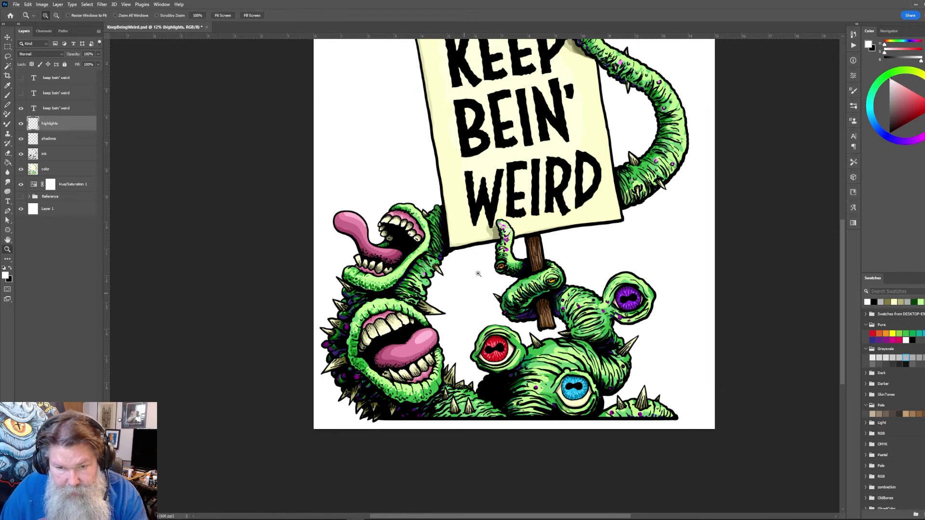
left_click_drag(450, 209, 700, 454)
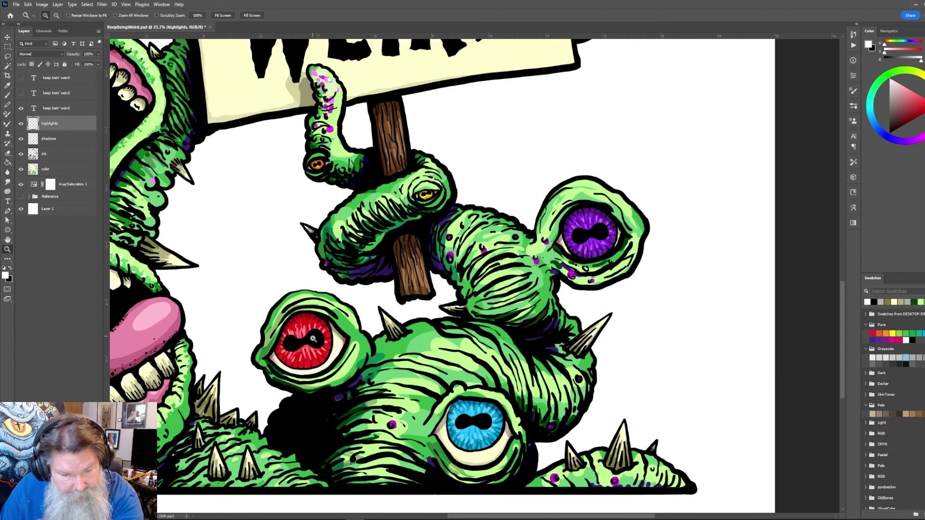
key("b")
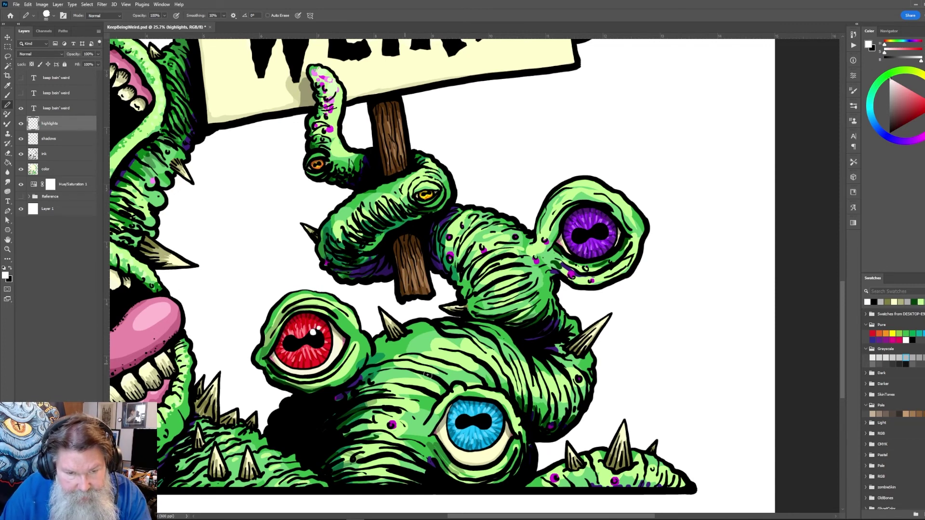
Dot white highlights onto the blue and purple eyes and the small yellow and orange eyes on the gripping tentacle
left_click(485, 415)
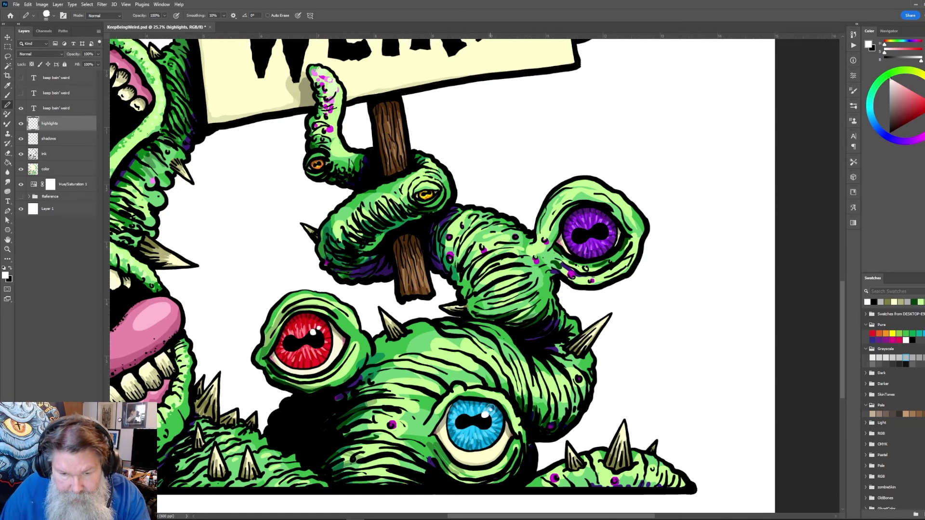
left_click(598, 225)
left_click(603, 219)
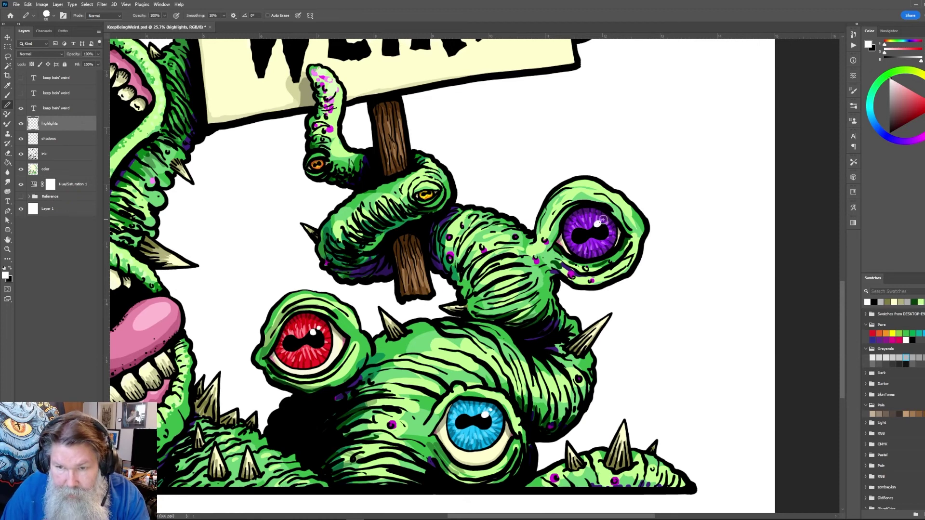
left_click(428, 193)
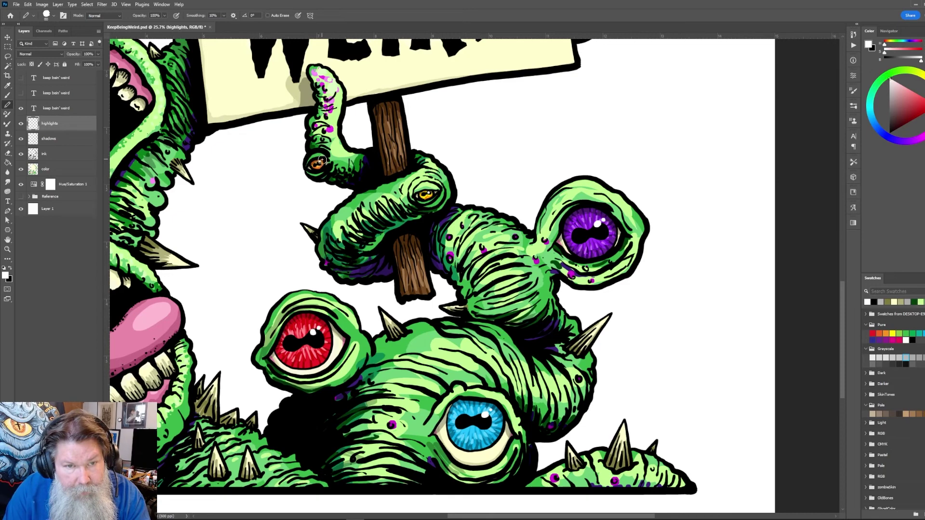
Paint white highlights on the tip of the lower mouth's tongue and along the upper mouth's hanging tongue
left_click_drag(513, 410, 653, 308)
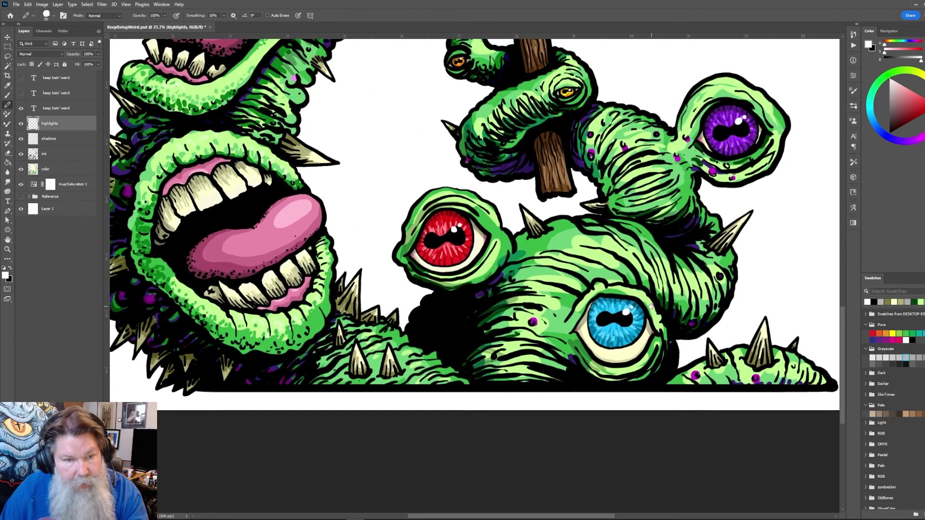
left_click_drag(219, 203, 241, 227)
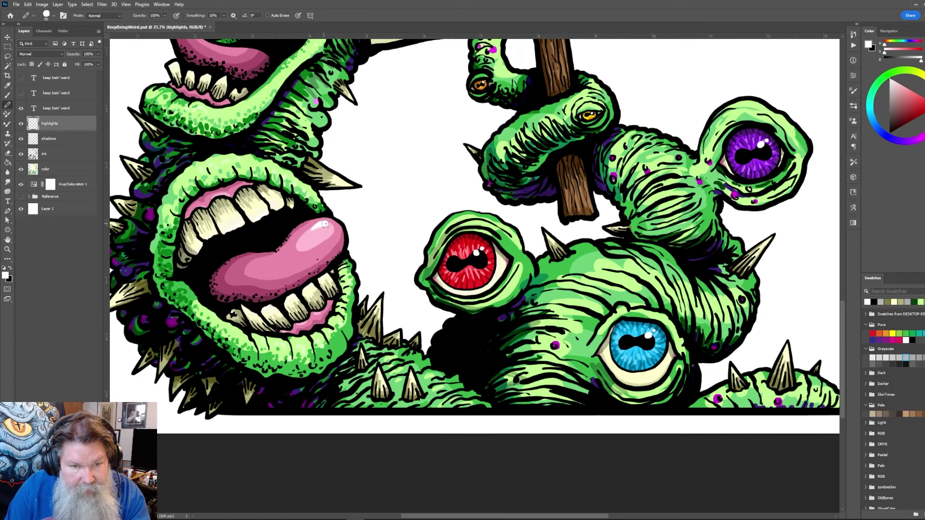
scroll(365, 234, "up", 5)
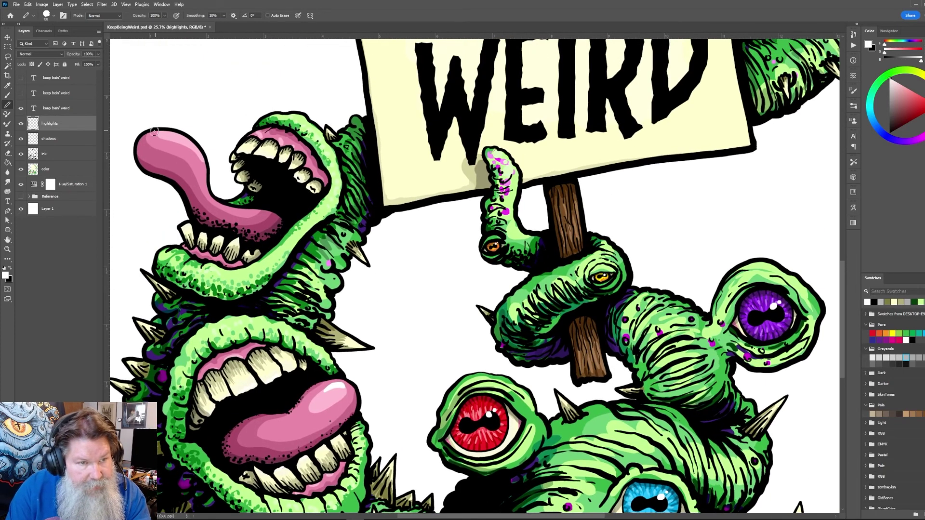
left_click_drag(149, 134, 189, 139)
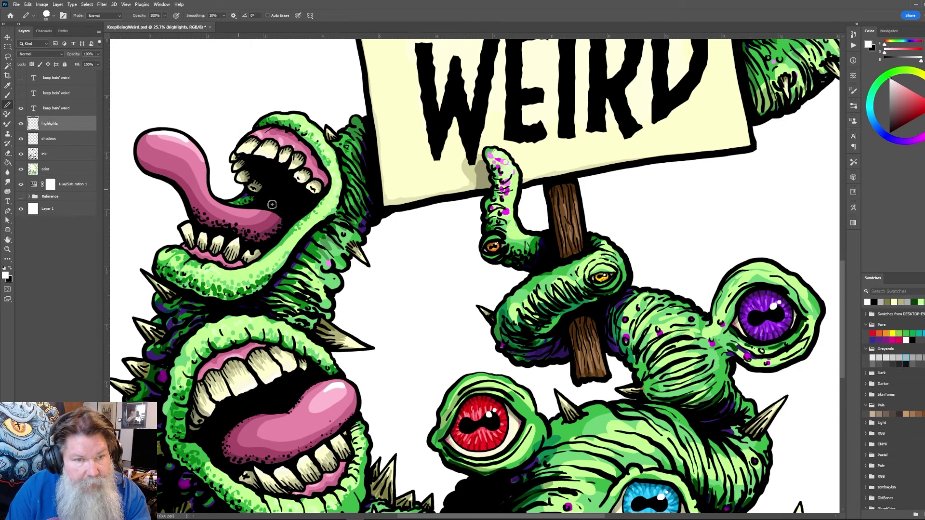
Check the sign, the long tentacle and the whole illustration, and save the file
left_click_drag(661, 182, 489, 350)
left_click_drag(578, 114, 599, 378)
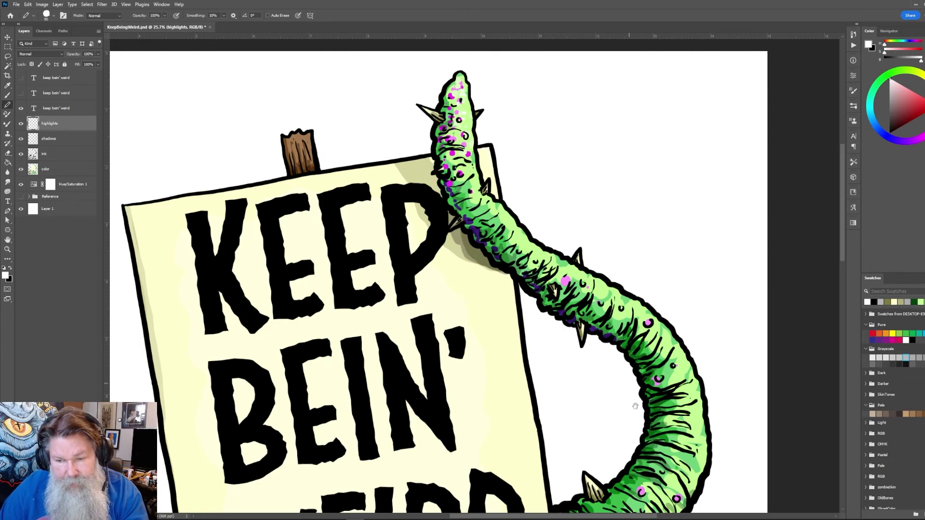
key("ctrl+0")
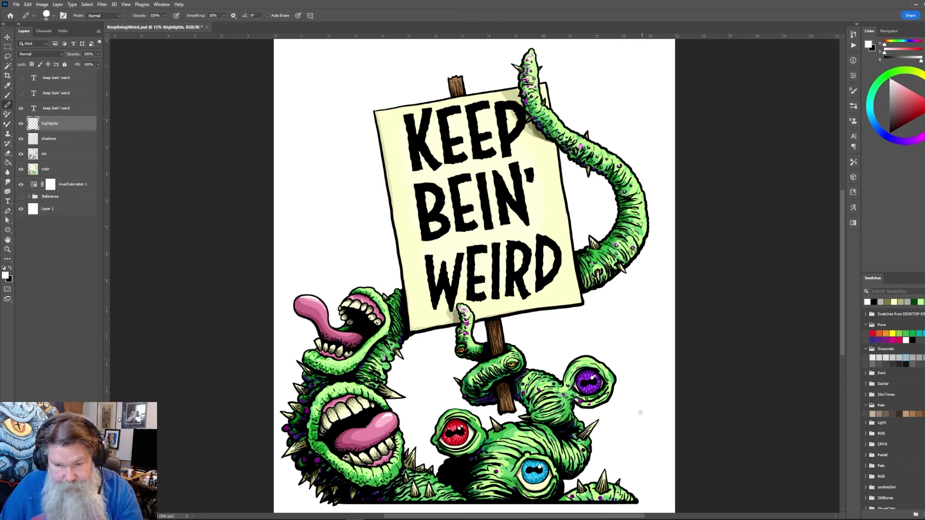
scroll(571, 457, "down", 3)
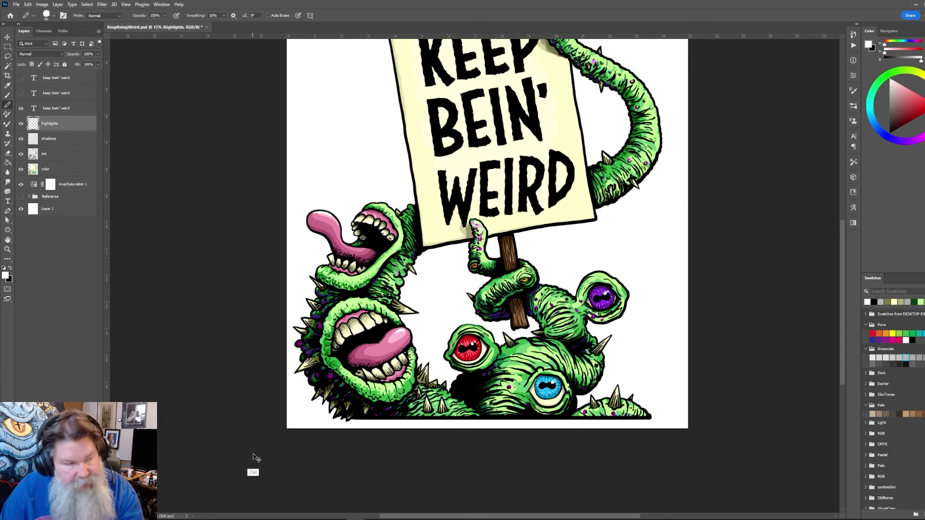
key("ctrl+s")
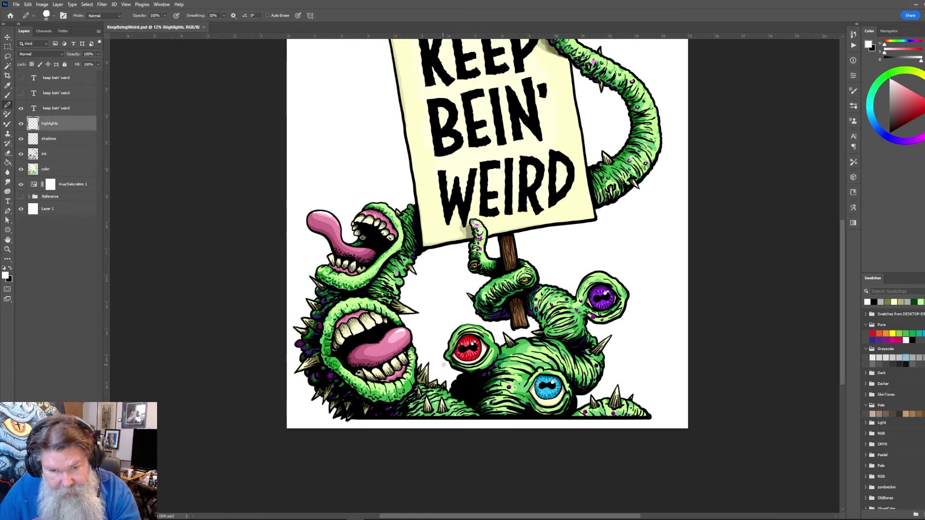
Sample the dark purple beneath the red eye and dab bumps along the outer edge of the black mass below it
key("z")
left_click_drag(437, 355, 525, 432)
left_click_drag(437, 293, 476, 372)
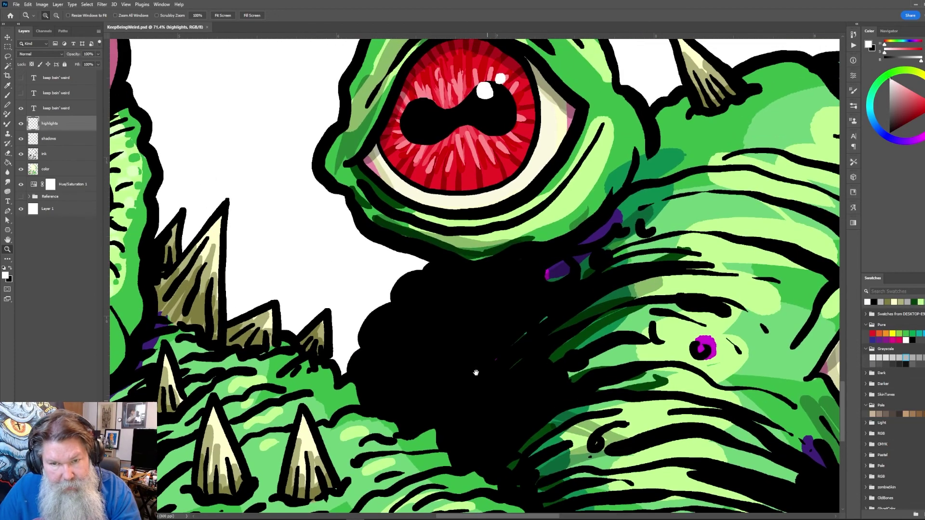
key("b")
left_click(559, 271, "alt")
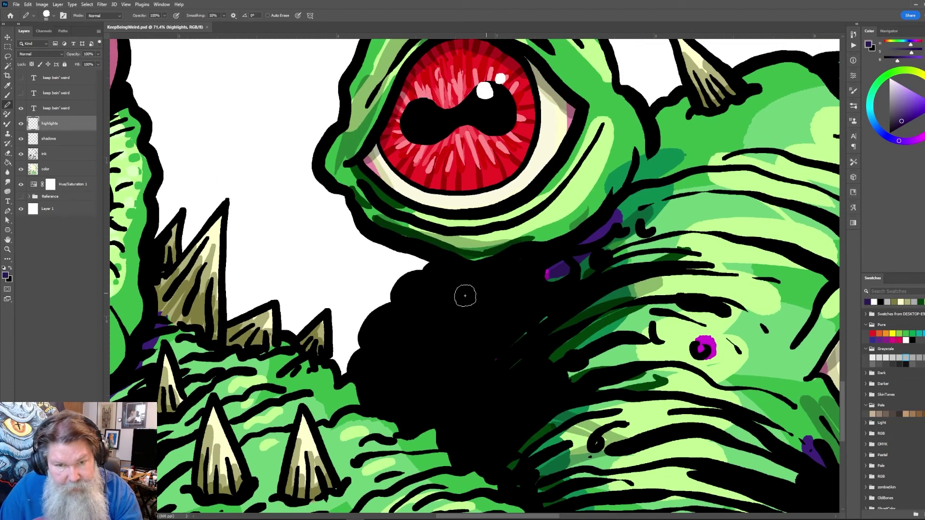
left_click(429, 280)
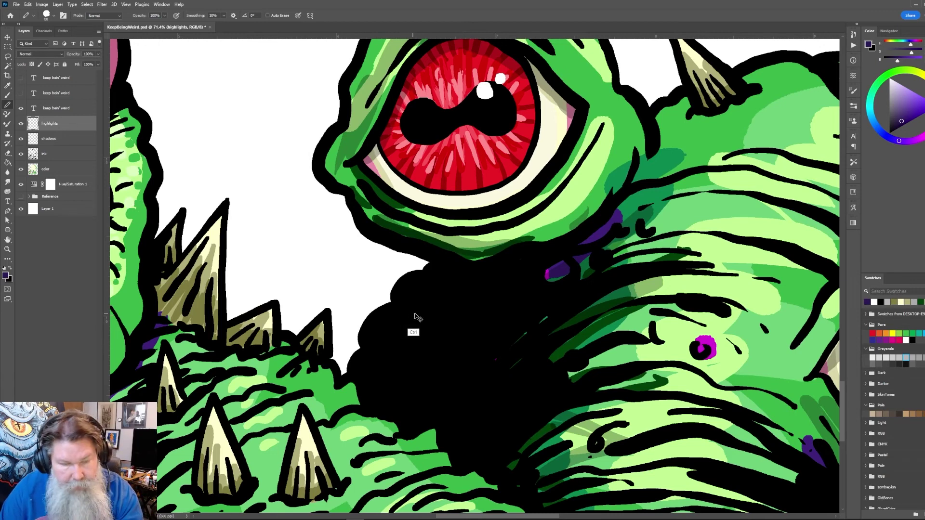
left_click(432, 278)
left_click(408, 290)
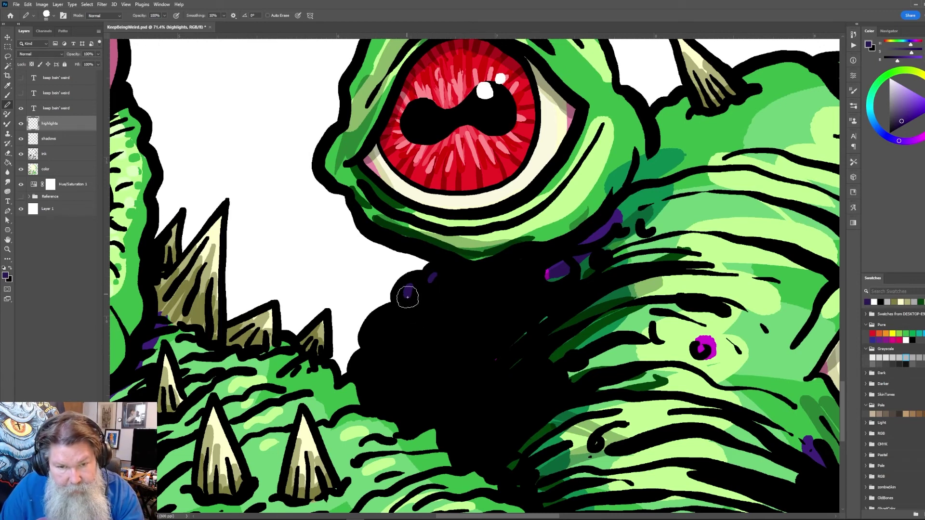
left_click(378, 332)
left_click(369, 378)
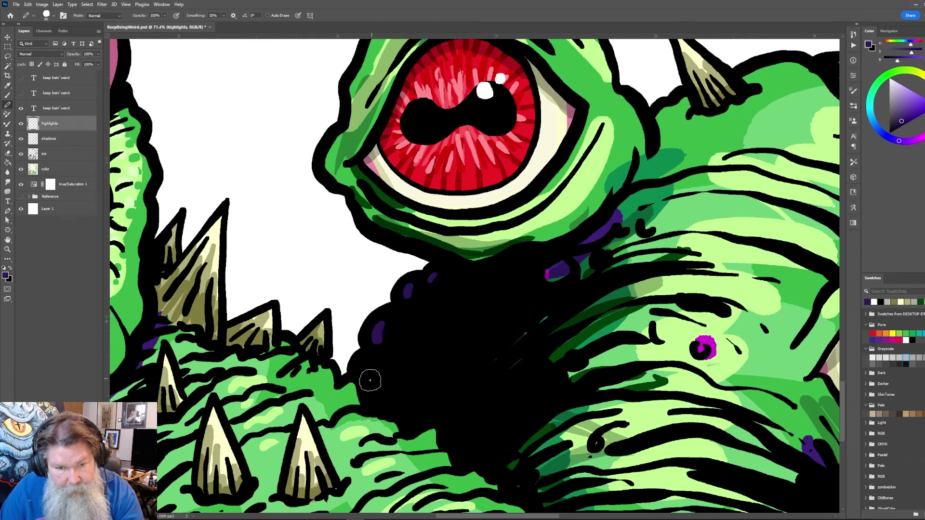
Paint more dark purple marks across the middle and lower part of the black mass beneath the red eye
left_click(408, 334)
mouse_move(419, 322)
left_mouse_down()
mouse_move(459, 286)
mouse_move(482, 289)
mouse_move(465, 322)
left_mouse_up()
left_click_drag(504, 273, 518, 266)
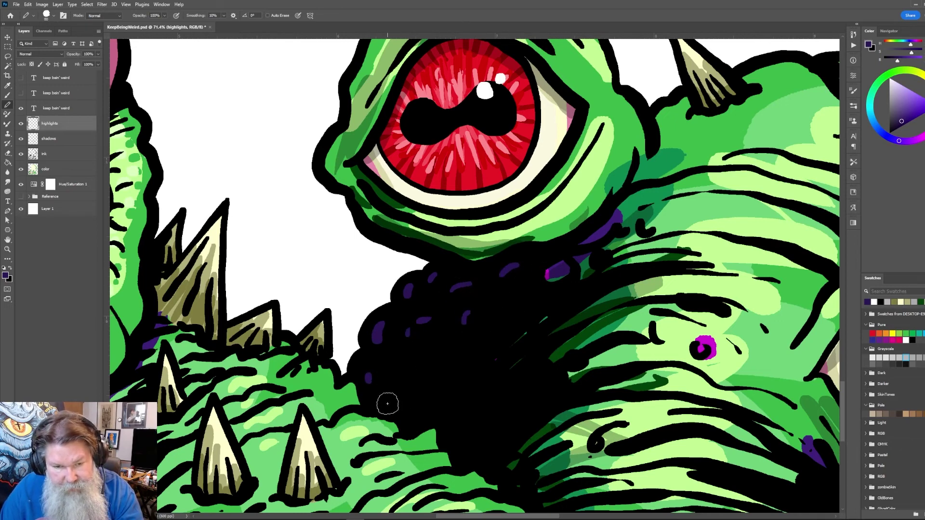
left_click_drag(400, 382, 388, 401)
left_click(411, 413)
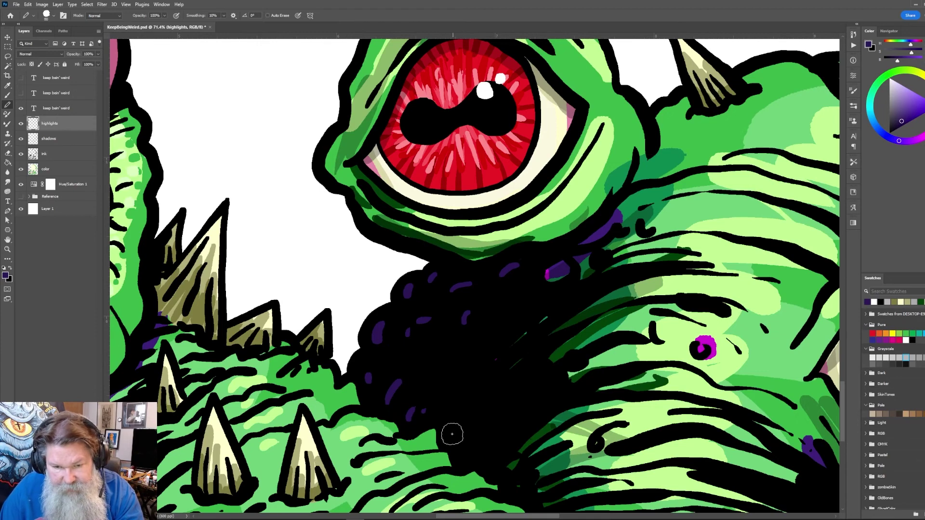
left_click_drag(457, 417, 463, 451)
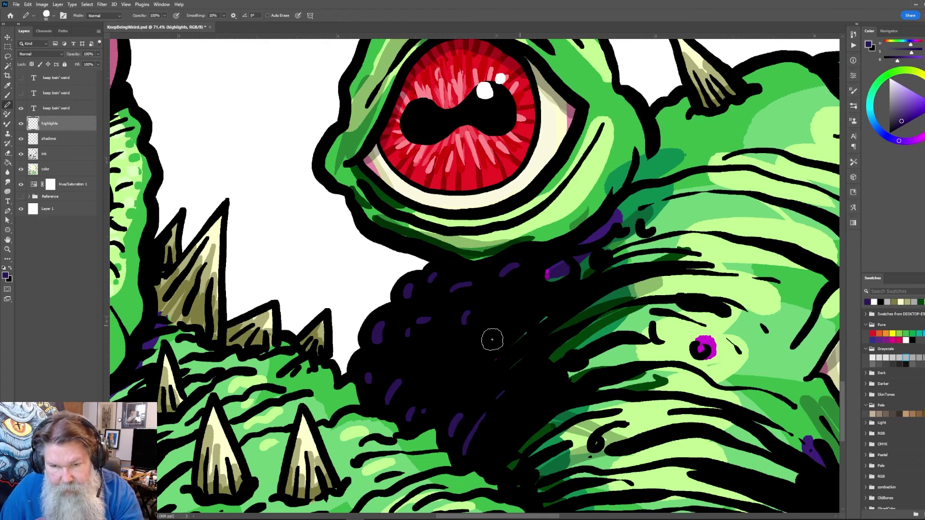
left_click_drag(471, 363, 482, 350)
left_click_drag(529, 319, 545, 310)
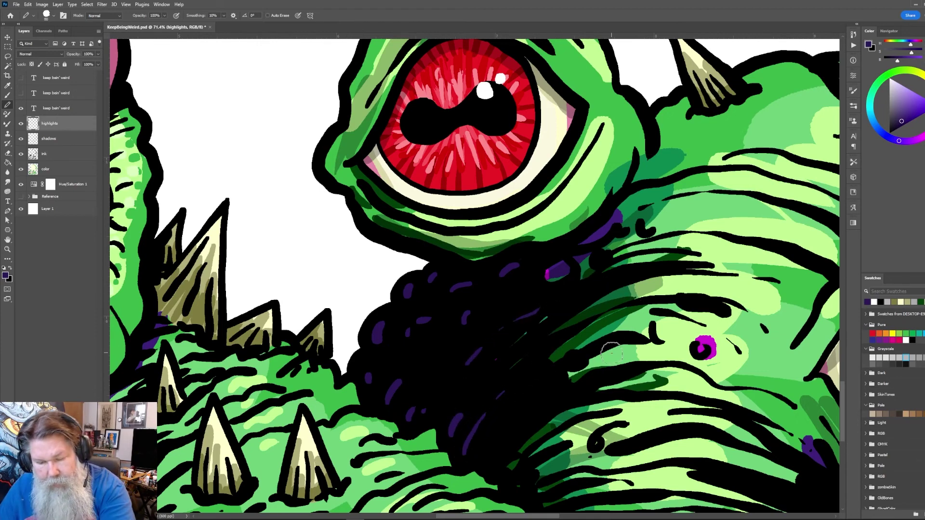
key("ctrl+0")
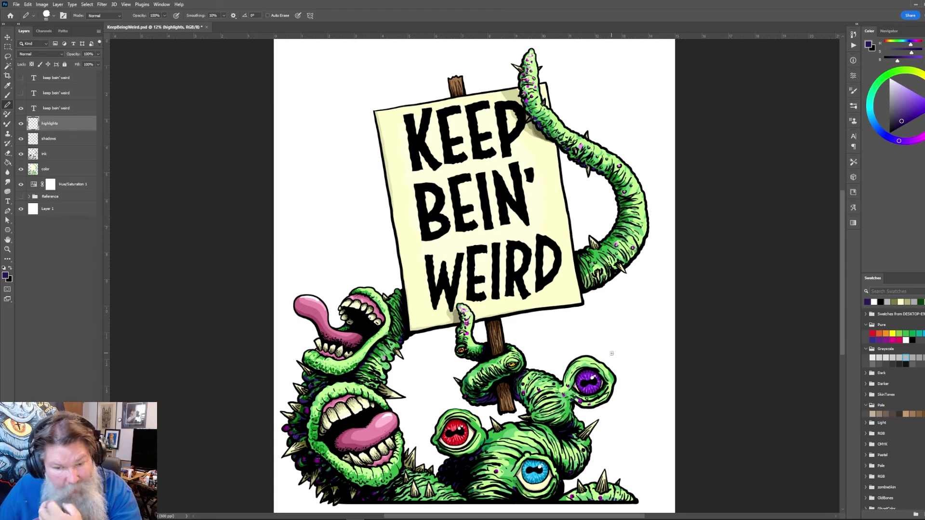
Add brighter purple accents and sampled dark green strokes to the bumpy black mass beneath the red eye
key("z")
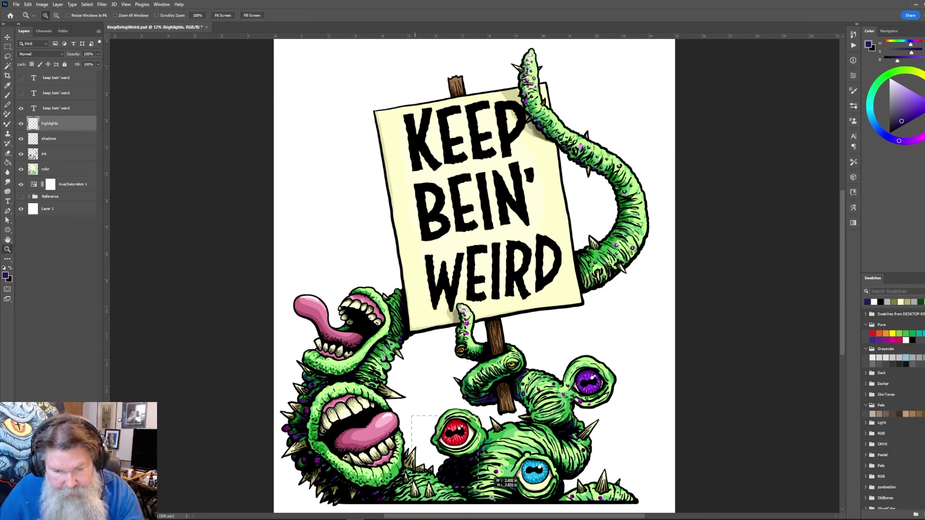
left_click_drag(528, 499, 617, 408)
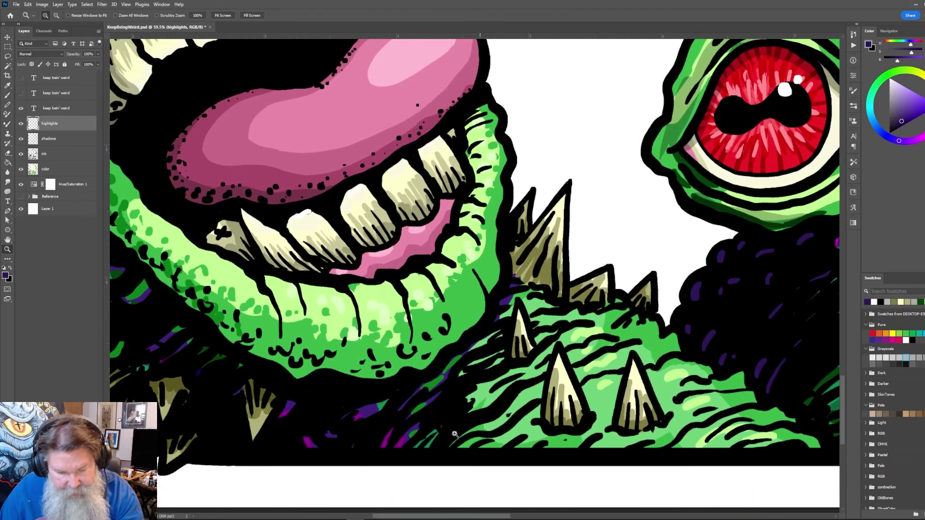
key("b")
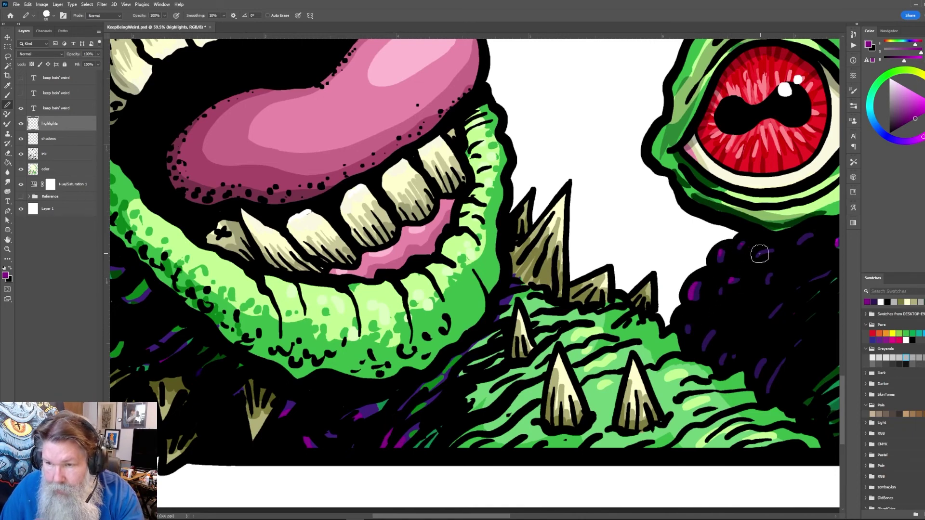
left_click_drag(798, 259, 505, 310)
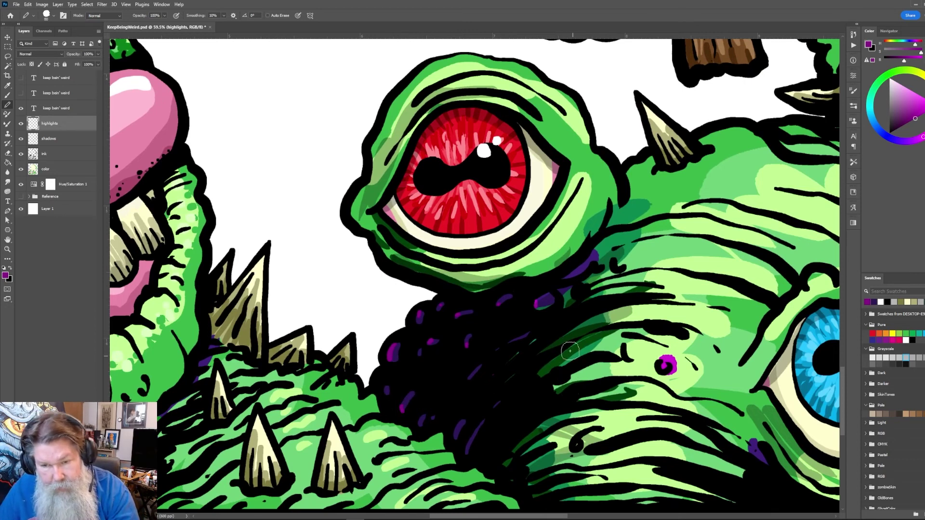
left_click(569, 340, "alt")
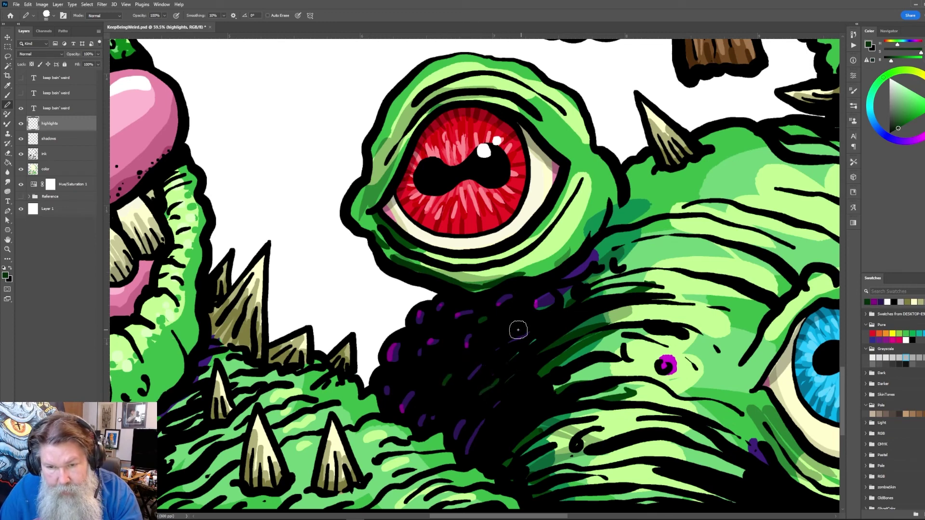
key("ctrl+0")
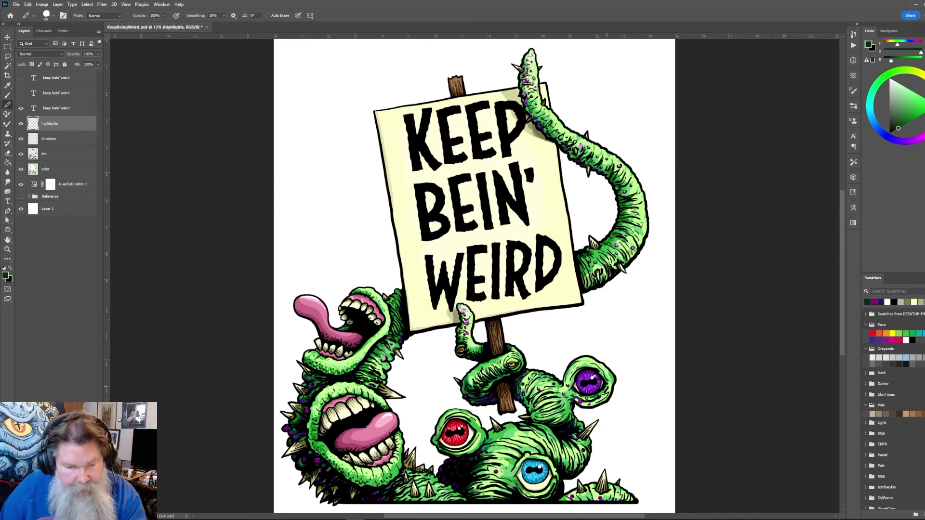
Sign the artwork with a small black handwritten signature and heart in the white gap beside the blue eye
key("z")
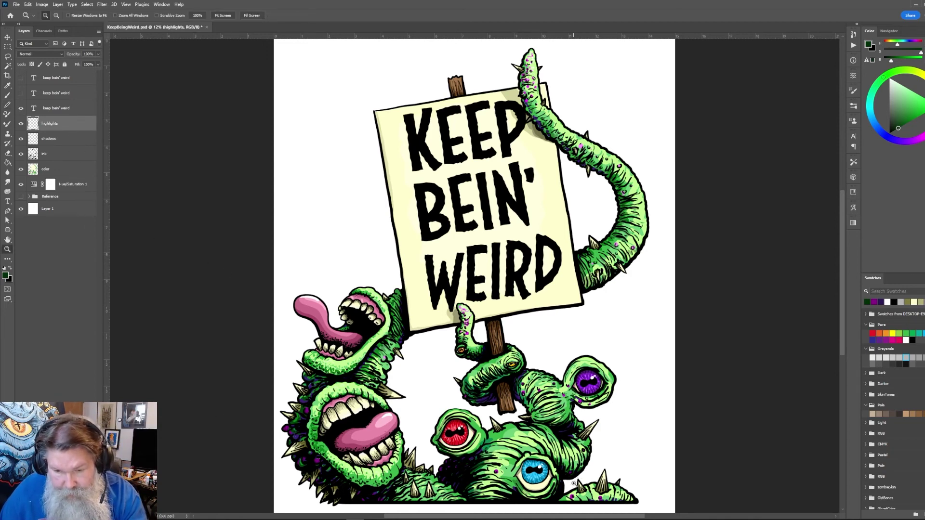
left_click_drag(573, 484, 572, 491)
left_click(561, 492)
scroll(561, 492, "down", 2)
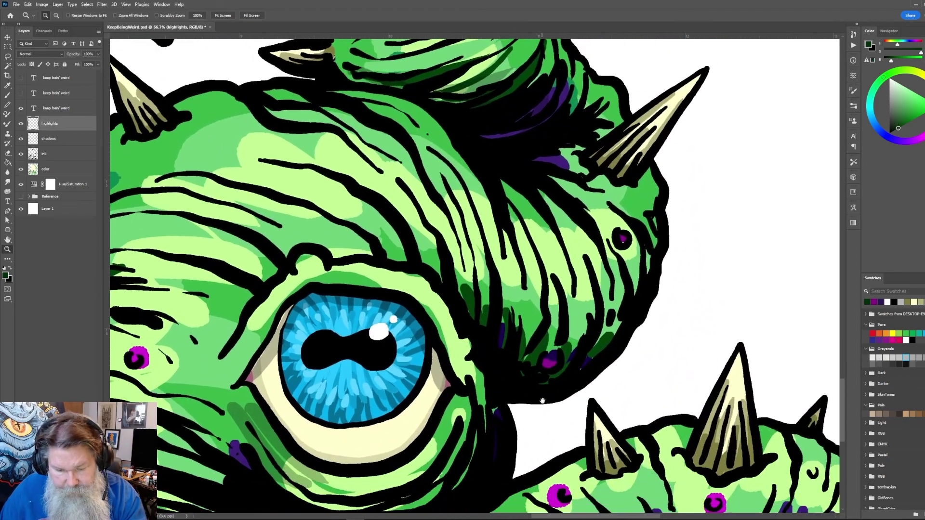
key("b")
key("bracketleft")
key("bracketleft")
key("bracketleft")
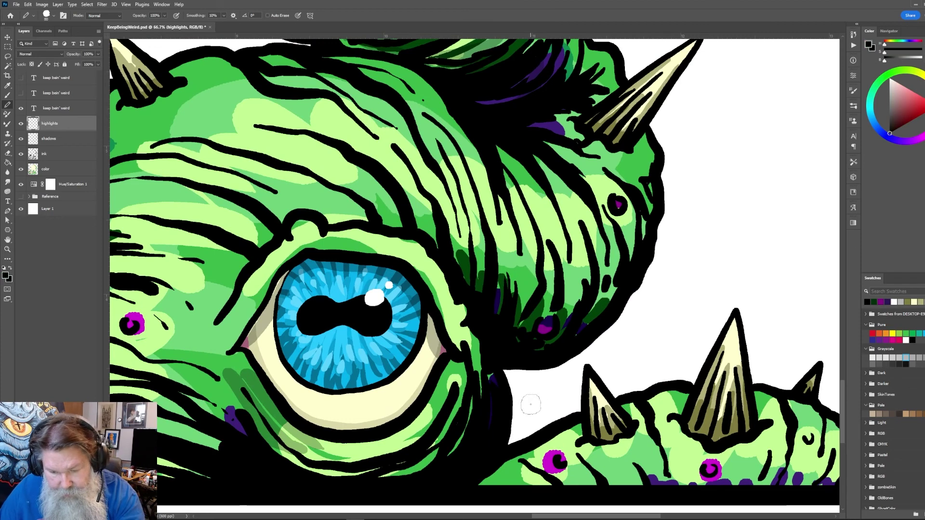
key("bracketleft")
key("bracketleft")
key("bracketleft")
key("bracketleft")
key("bracketleft")
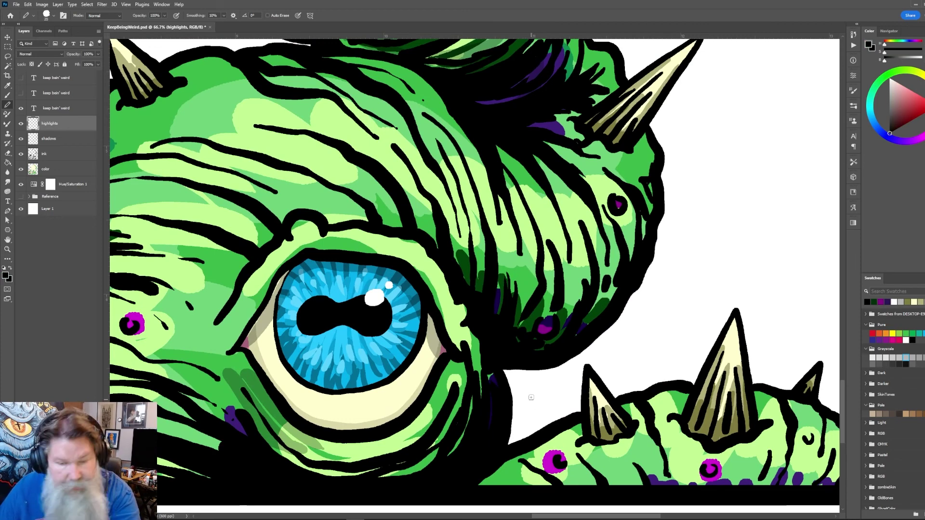
mouse_move(530, 403)
left_mouse_down()
mouse_move(480, 337)
mouse_move(504, 303)
mouse_move(479, 339)
left_mouse_up()
mouse_move(492, 325)
left_mouse_down()
mouse_move(503, 319)
mouse_move(501, 343)
mouse_move(512, 346)
mouse_move(515, 331)
mouse_move(508, 344)
left_mouse_up()
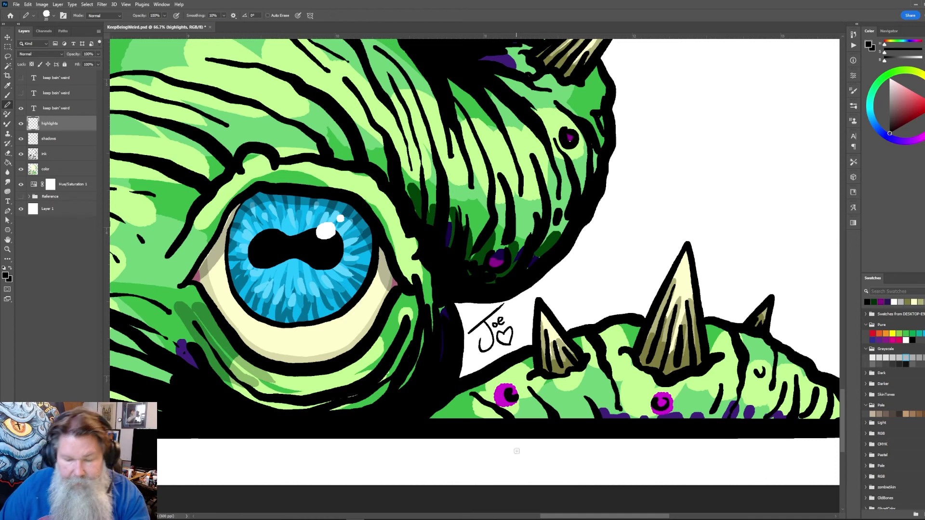
key("ctrl+0")
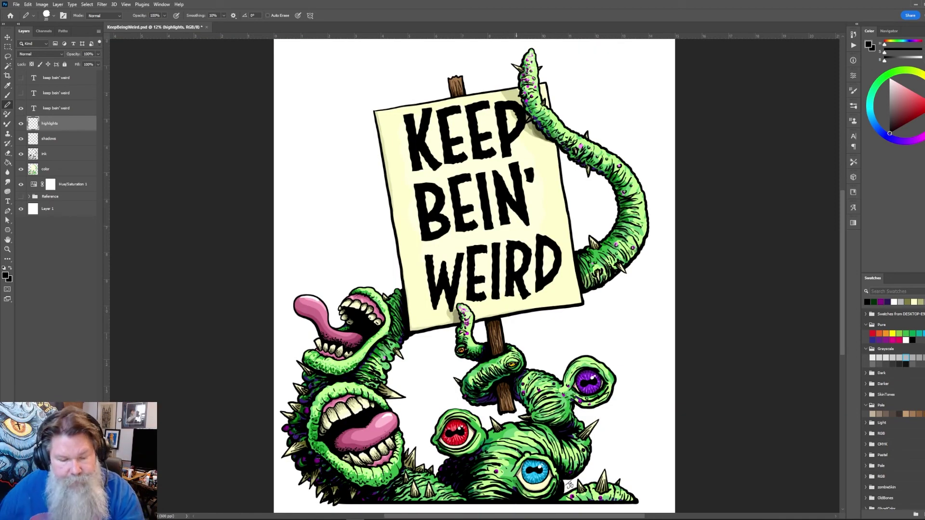
Save the signed artwork, and save it again with the white background Layer 1 hidden
key("ctrl+s")
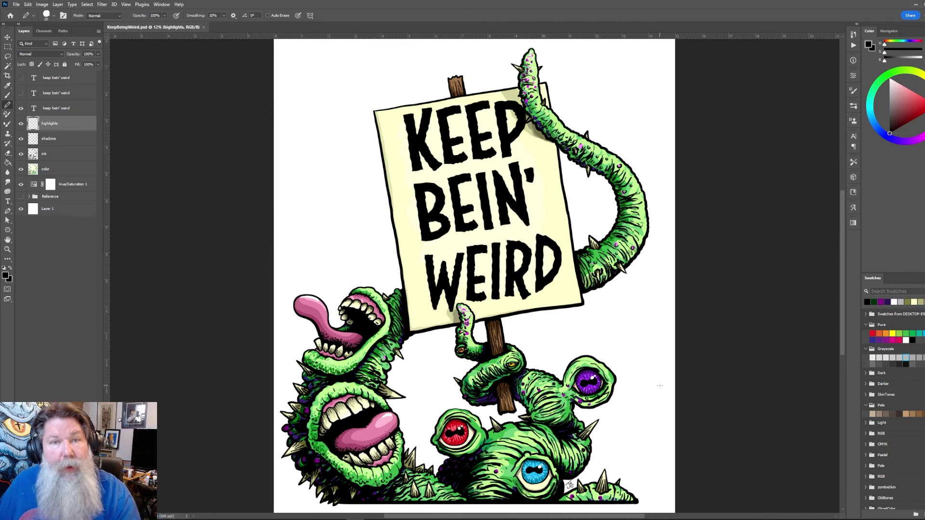
left_click(22, 211)
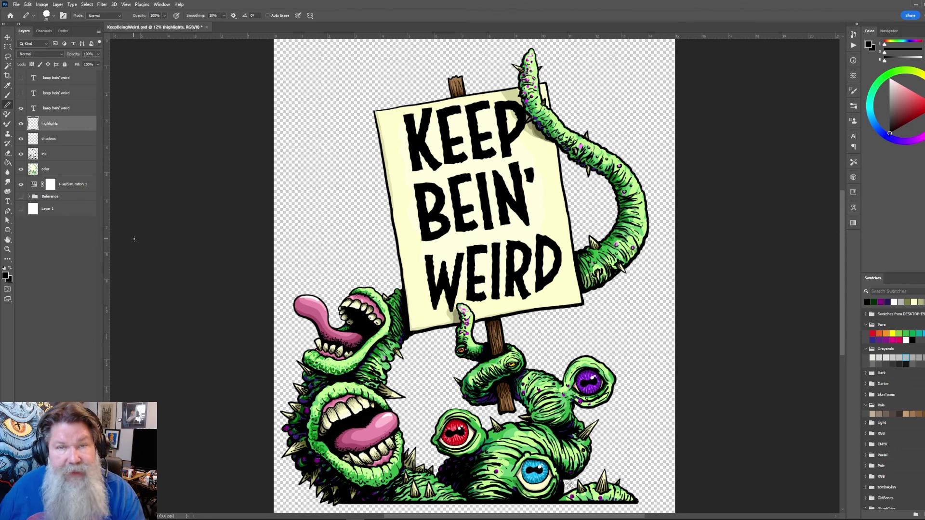
key("ctrl+s")
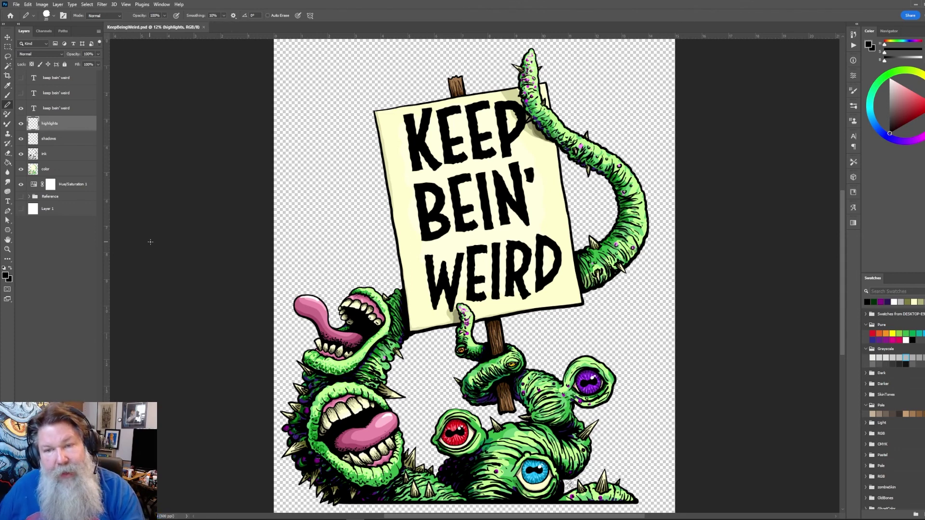
Save a PNG copy of the transparent artwork in the Threadless folder with the large file size (fastest saving) option
left_click(16, 5)
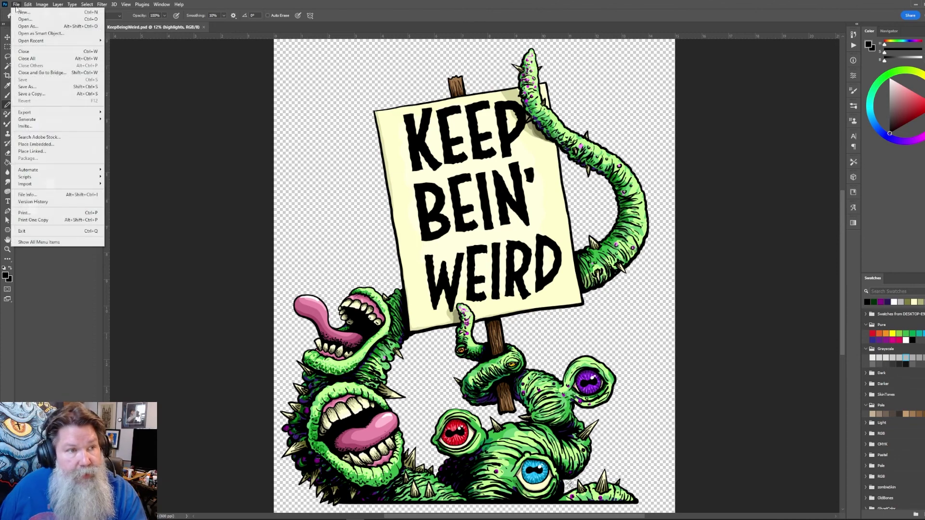
left_click(32, 95)
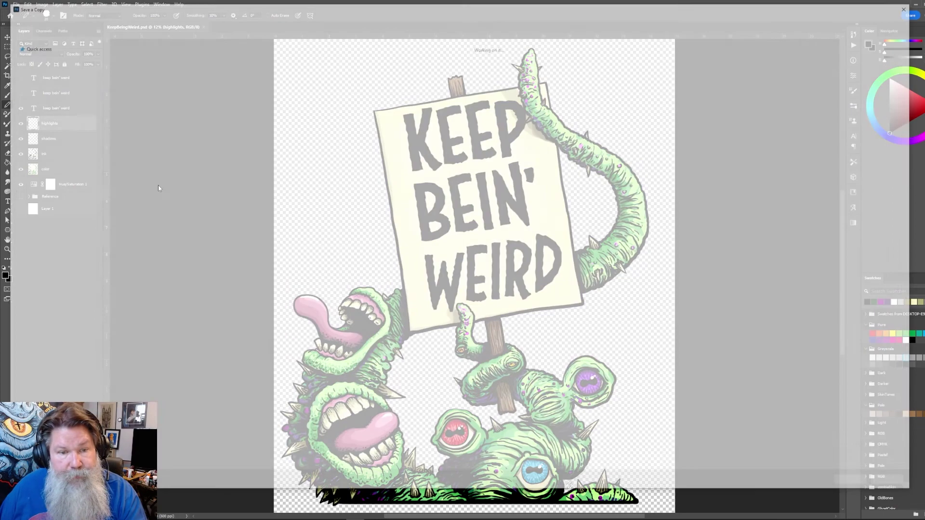
left_click(160, 434)
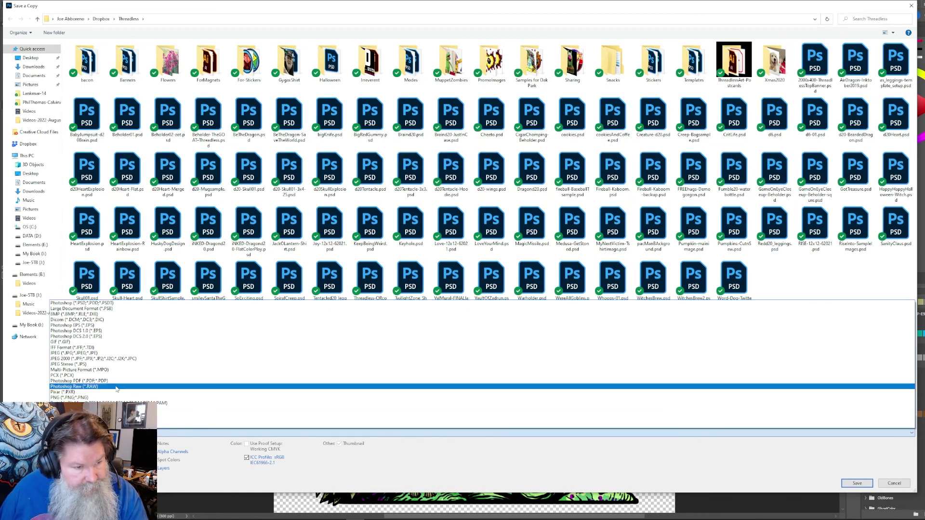
left_click(115, 399)
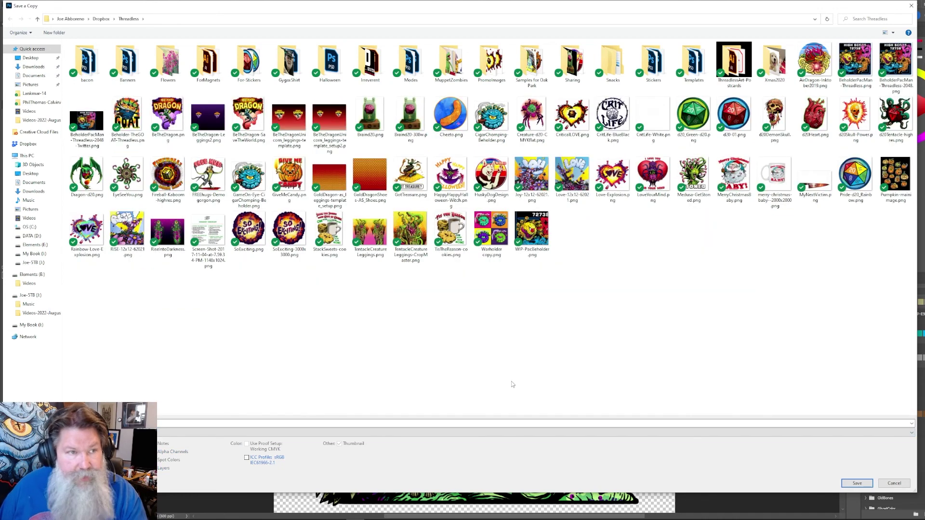
left_click(857, 484)
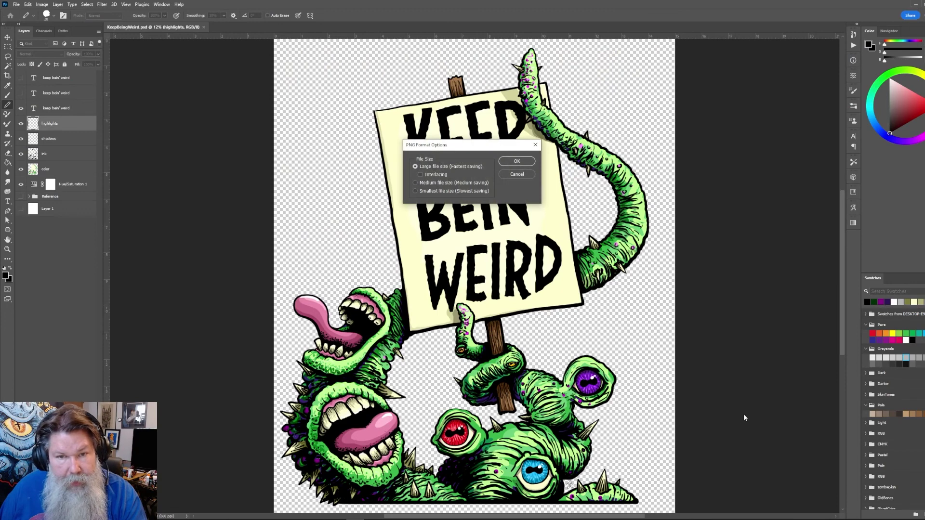
left_click(511, 162)
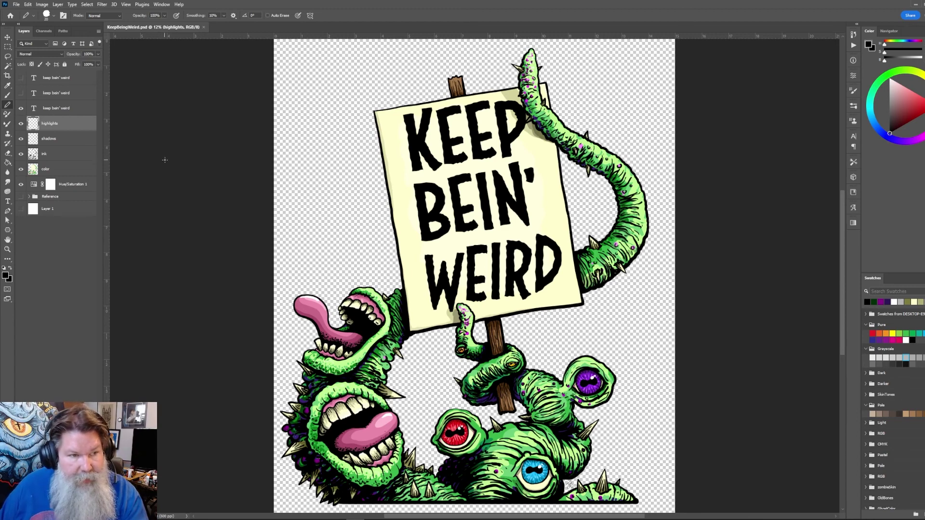
Try a Gradient Overlay on the ink layer using the Green_31 preset
left_click(62, 154)
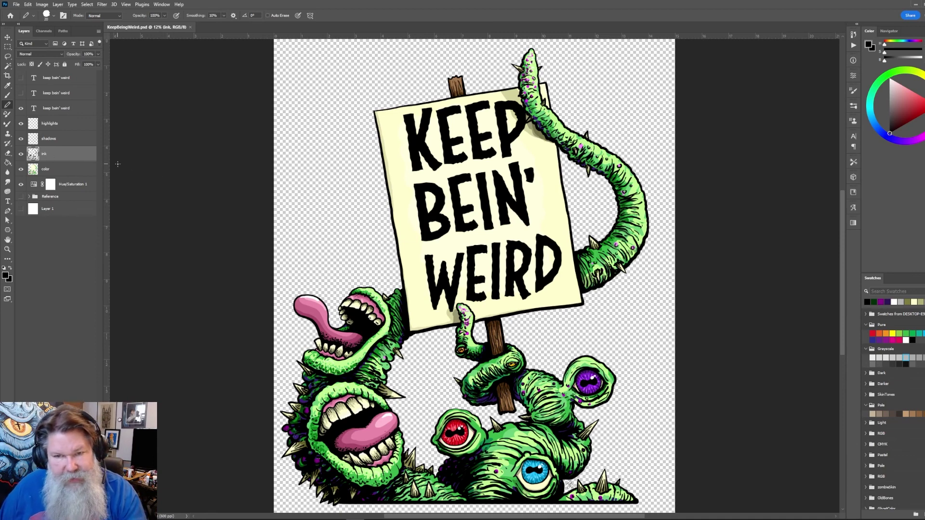
double_click(79, 159)
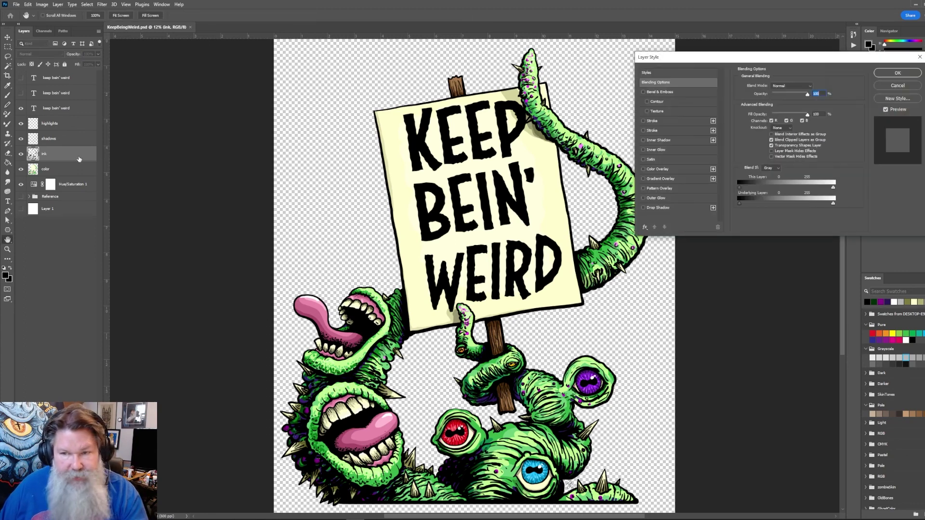
left_click(644, 180)
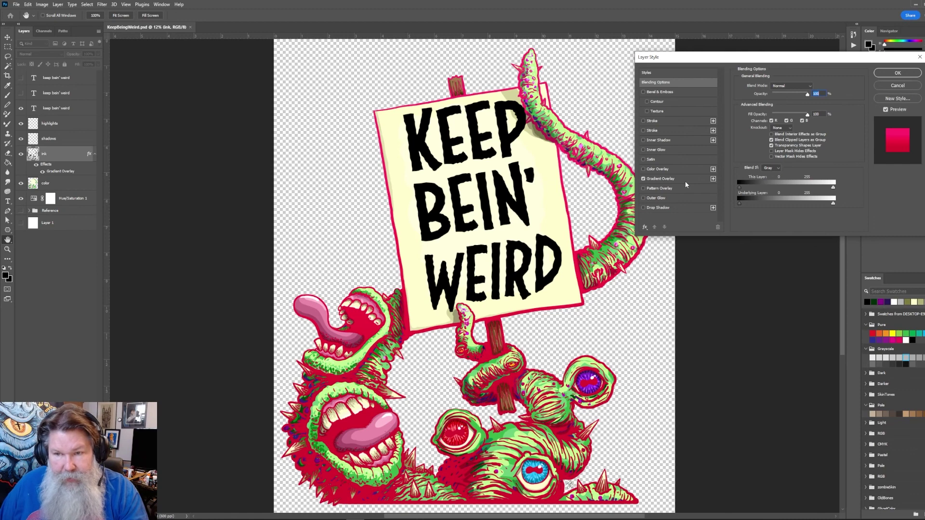
left_click(687, 181)
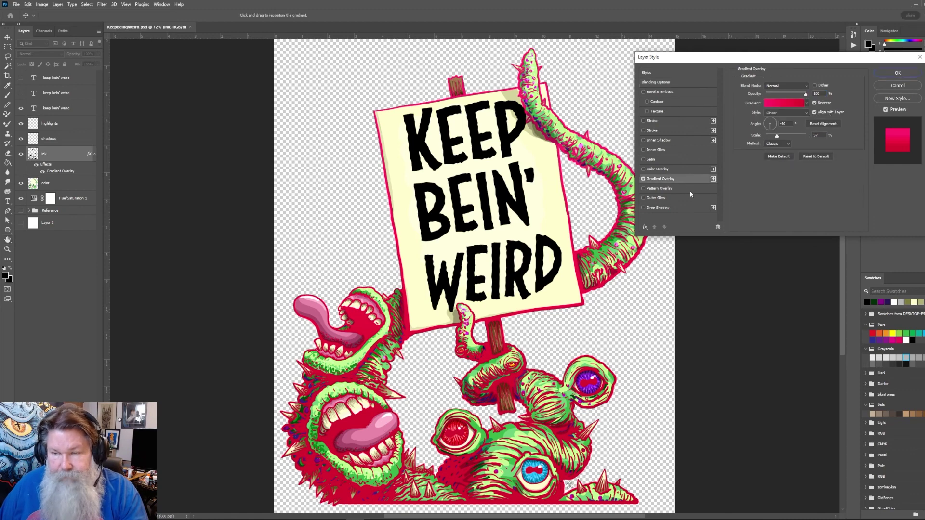
left_click(782, 102)
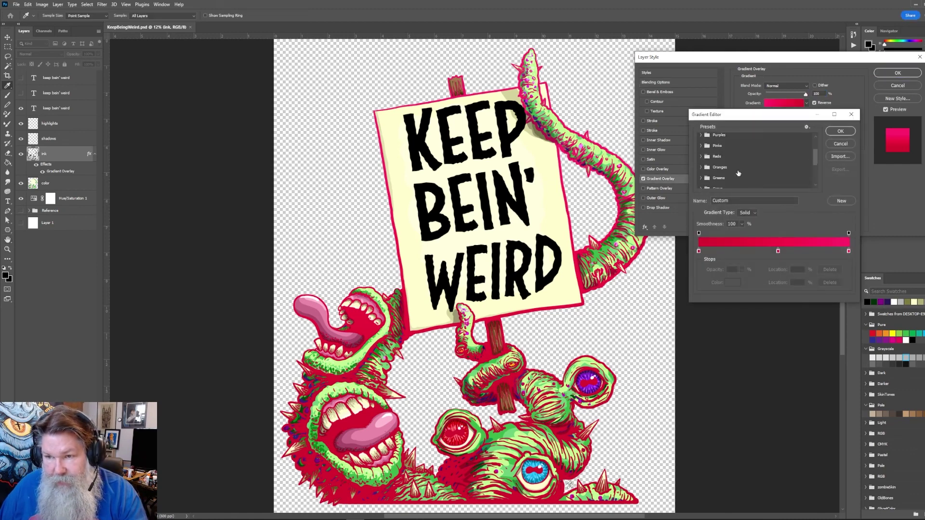
scroll(738, 173, "down", 1)
left_click(701, 166)
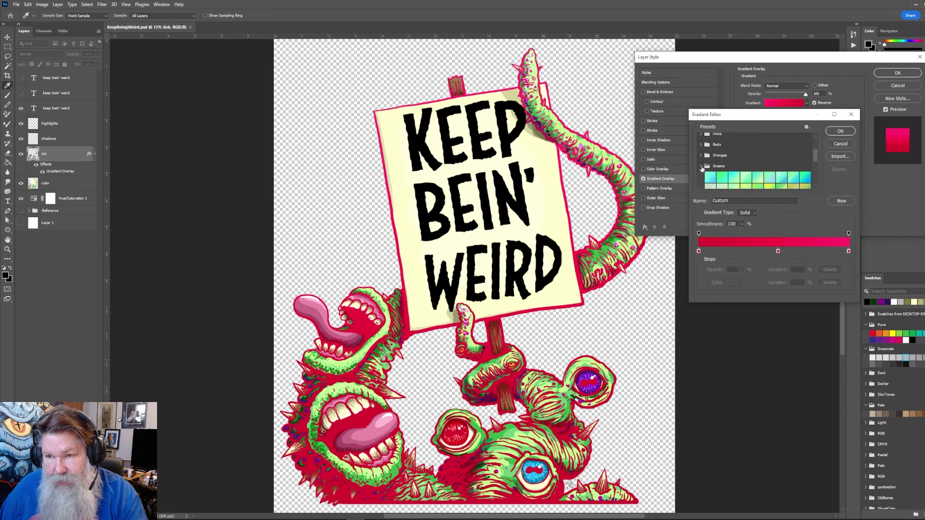
scroll(705, 168, "down", 3)
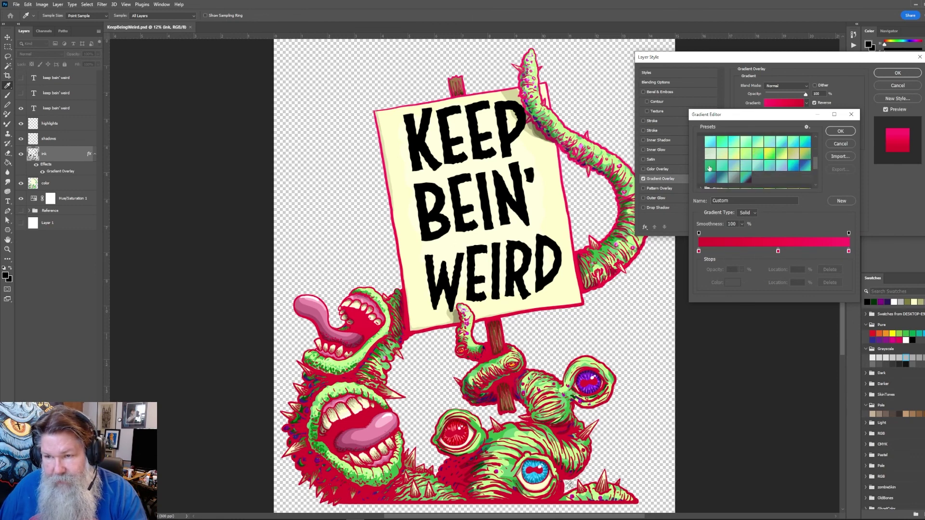
left_click(746, 178)
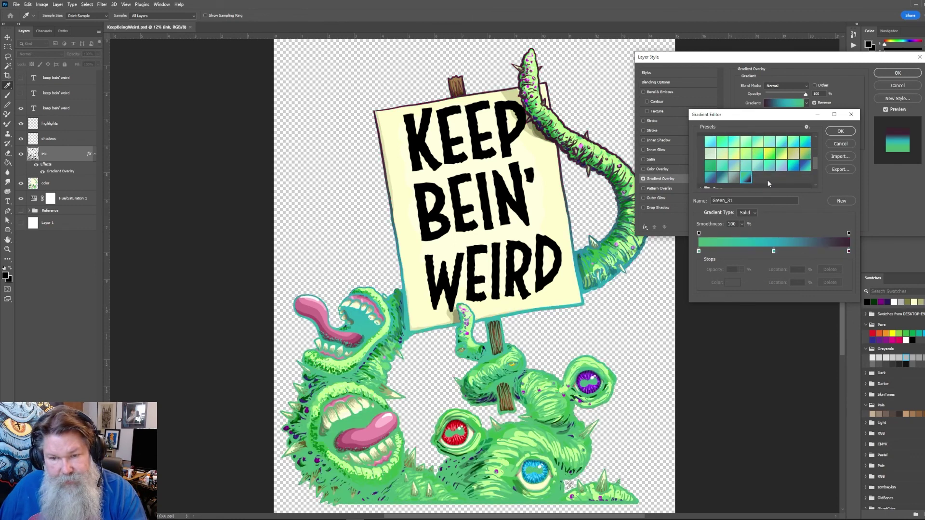
left_click(838, 132)
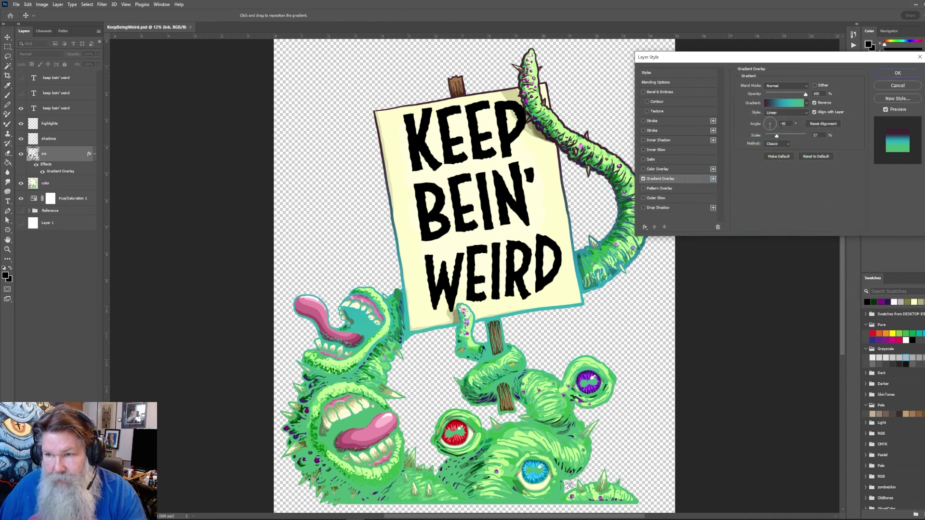
Try the ink layer's gradient unreversed at horizontal and diagonal angles, and discard the layer style
left_click(815, 103)
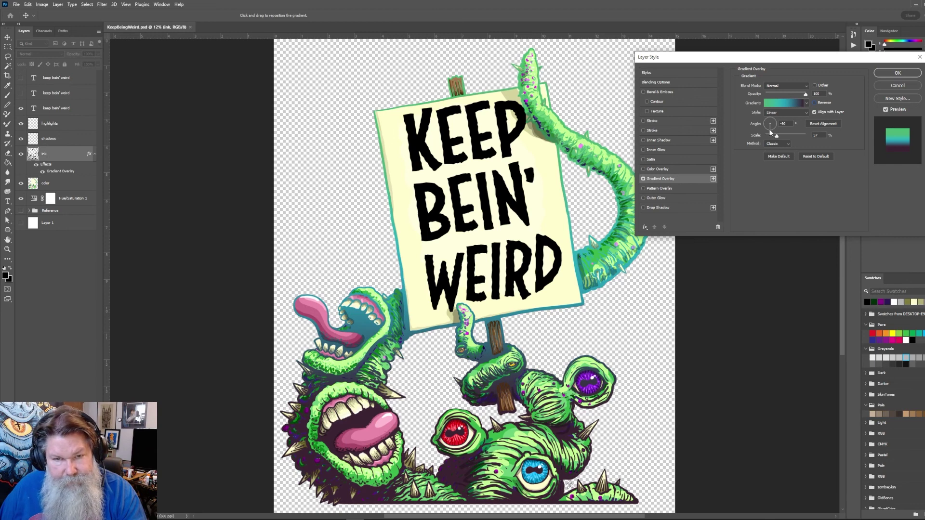
left_click_drag(770, 126, 778, 125)
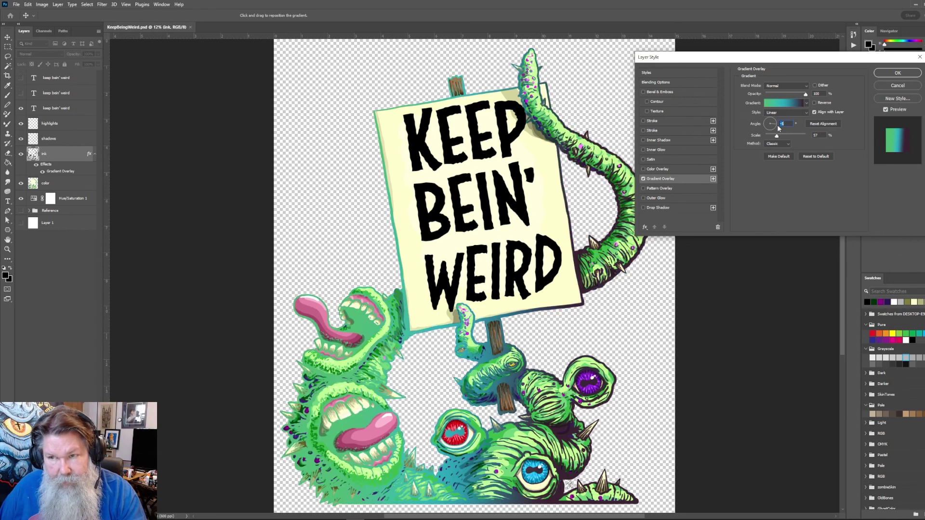
left_click(764, 129)
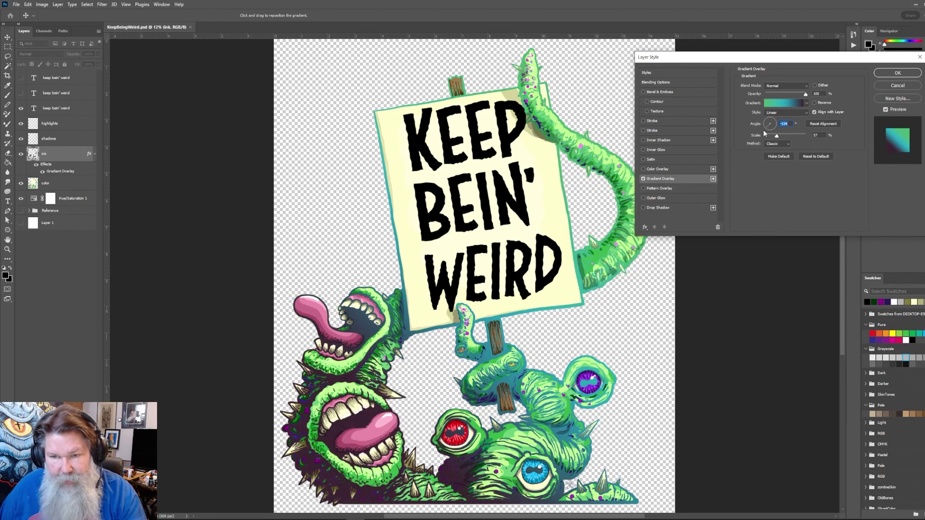
left_click(883, 86)
key("b")
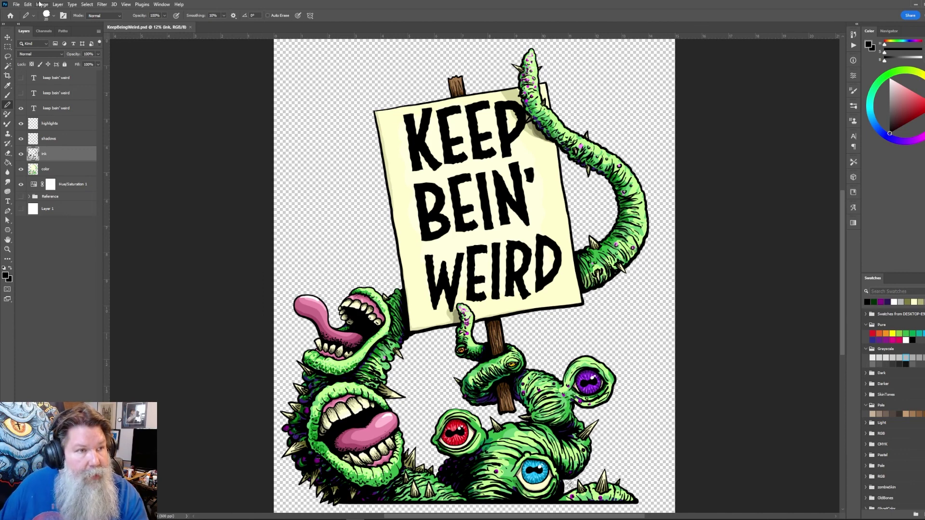
Open KeepBeingWeird copy.png from the Threadless folder
left_click(16, 5)
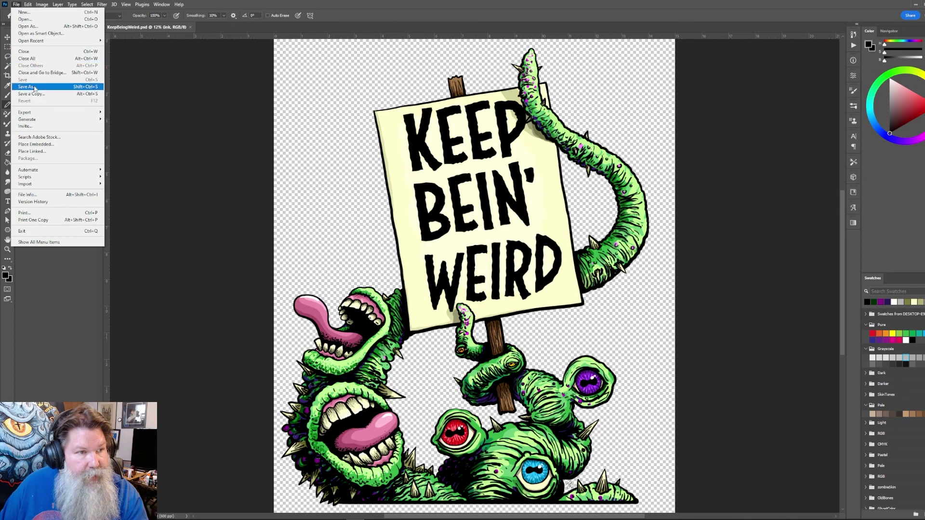
left_click(25, 19)
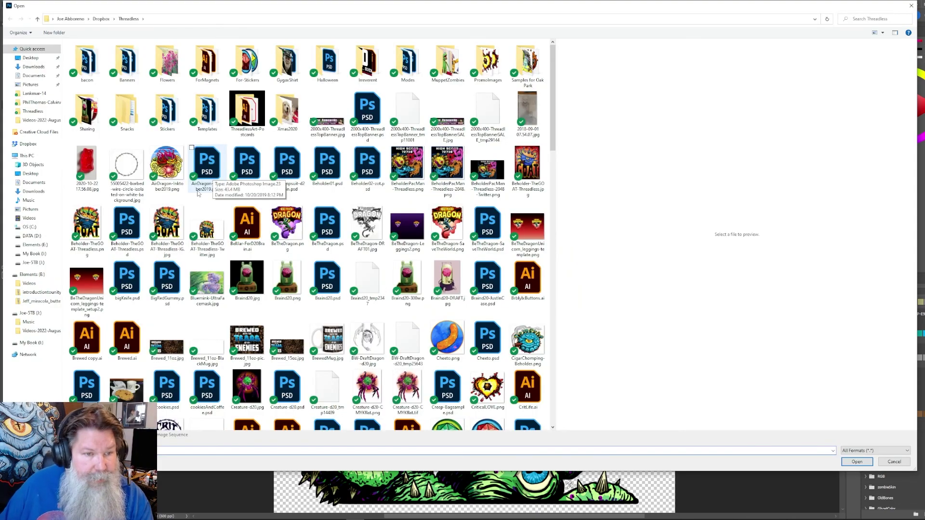
scroll(298, 351, "down", 5)
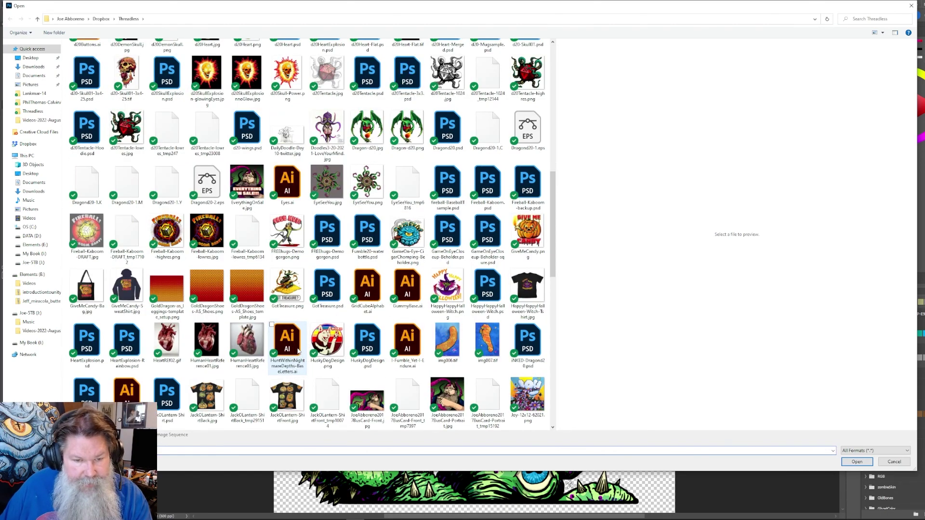
scroll(298, 351, "down", 3)
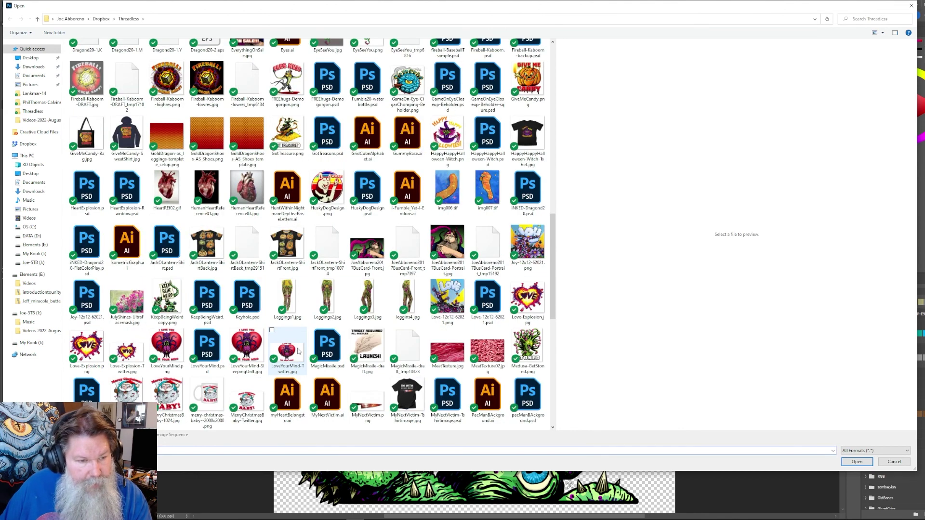
left_click(172, 298)
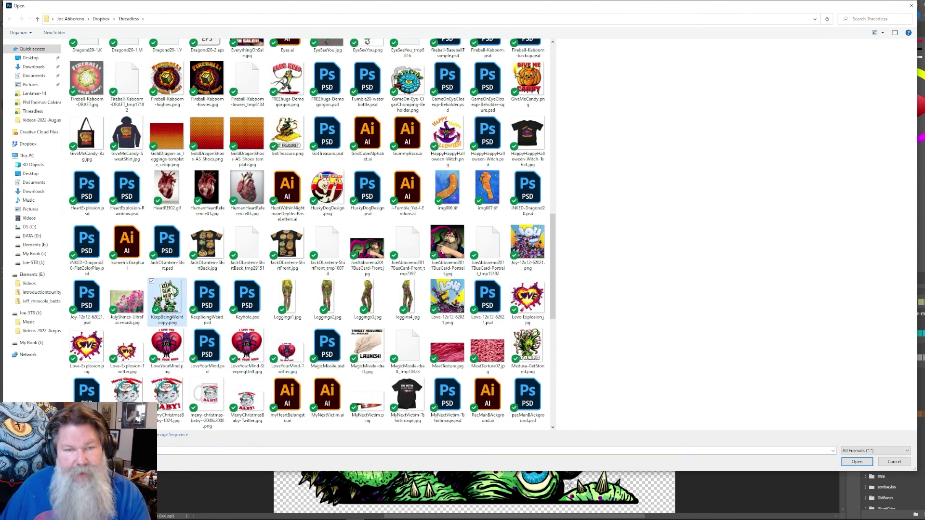
left_click(846, 462)
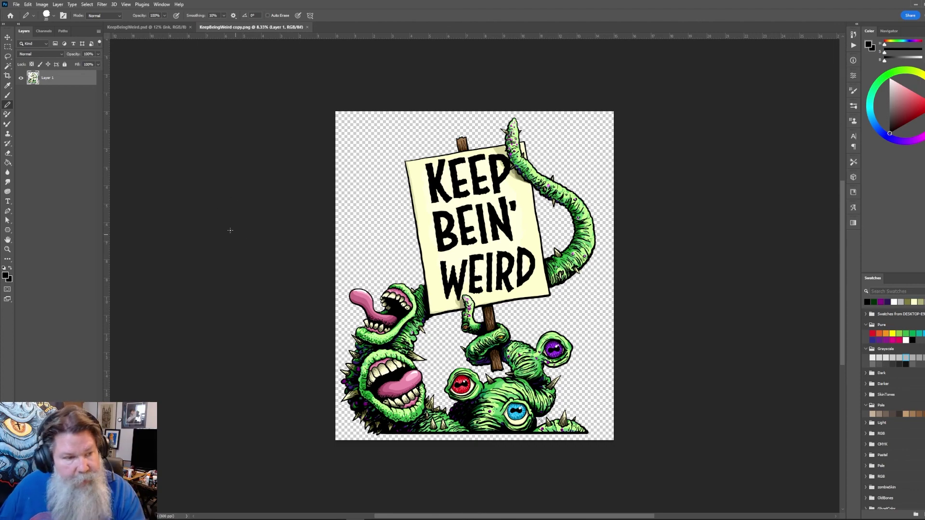
Inspect the sign's upper corner and the whole image in the PNG copy, and return to KeepBeingWeird.psd
left_click(7, 249)
left_click_drag(395, 155, 409, 167)
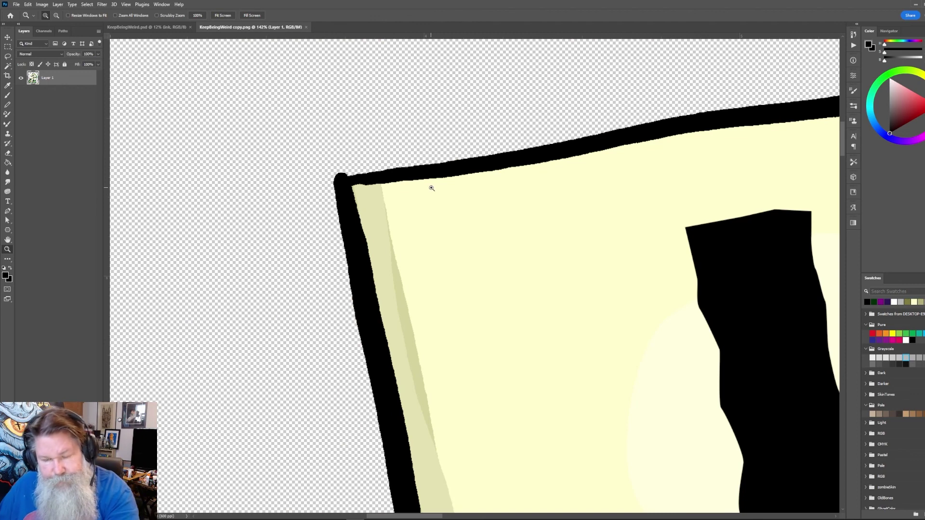
key("ctrl+0")
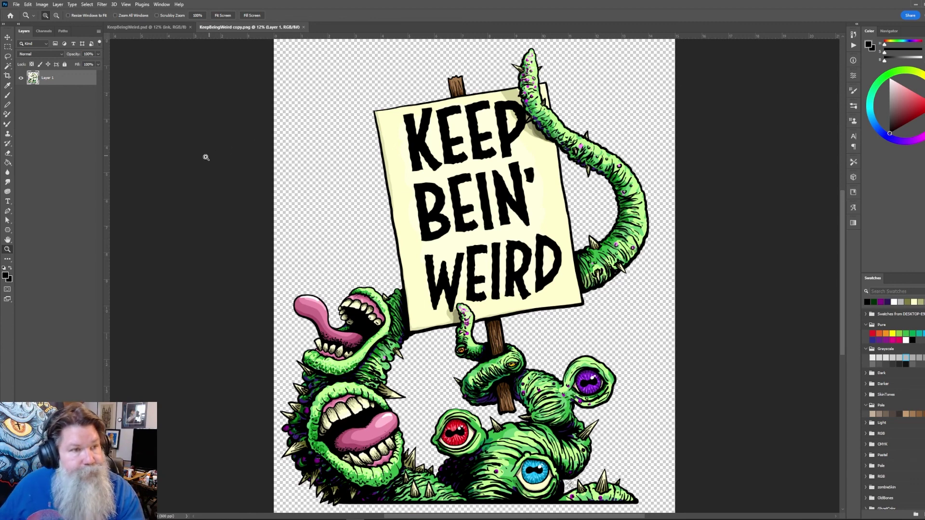
left_click(157, 27)
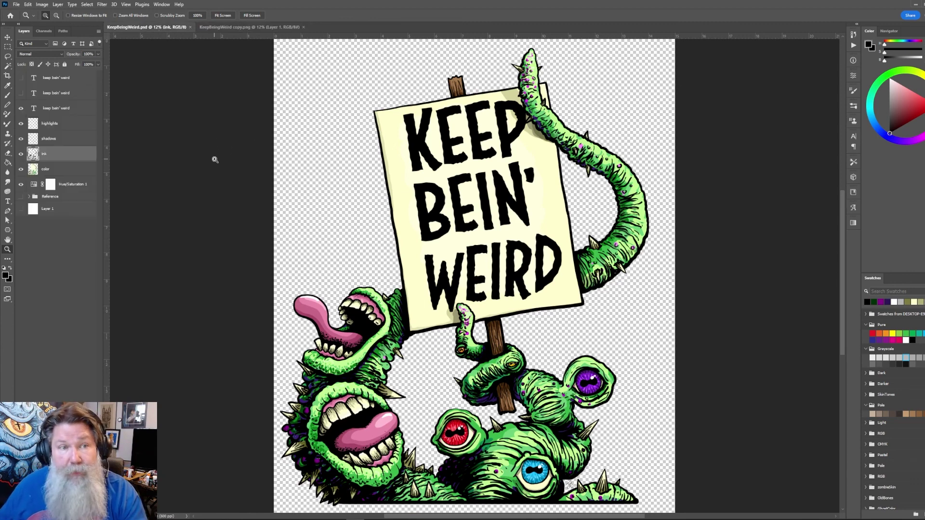